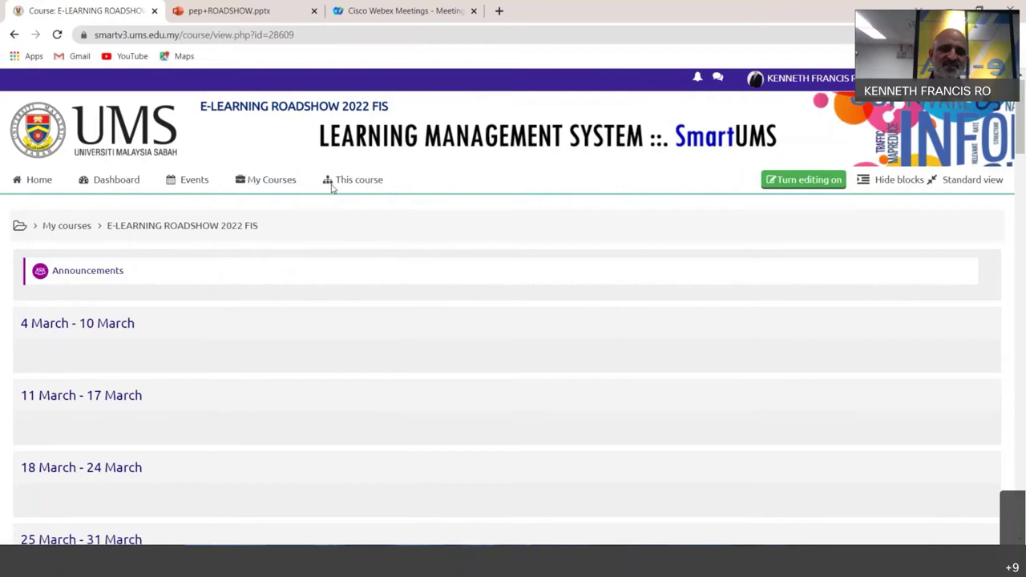
Step: Go to This course > People and scroll through the Participants page listing 3 participants
scroll(346, 183, down, 1)
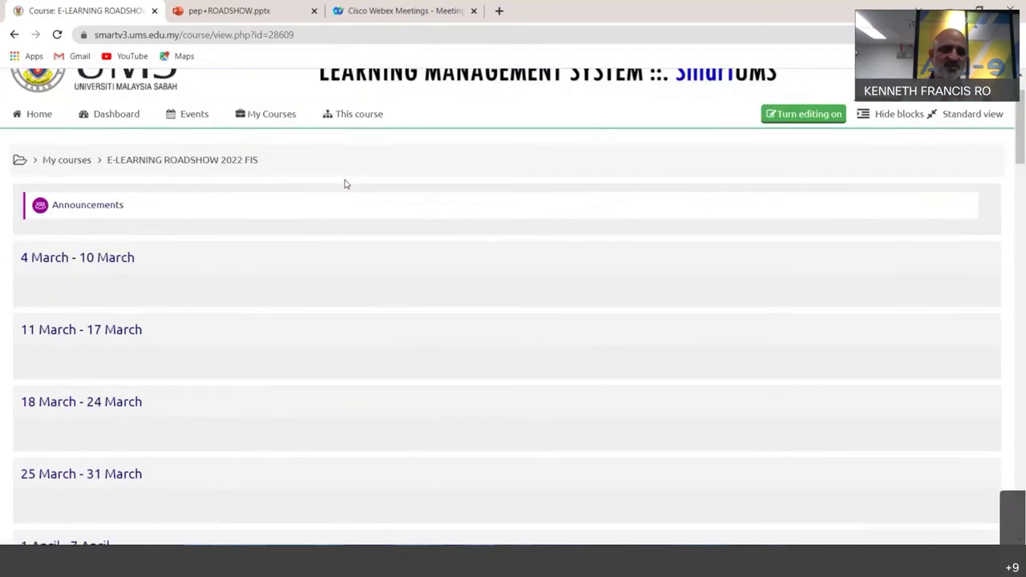
click(360, 121)
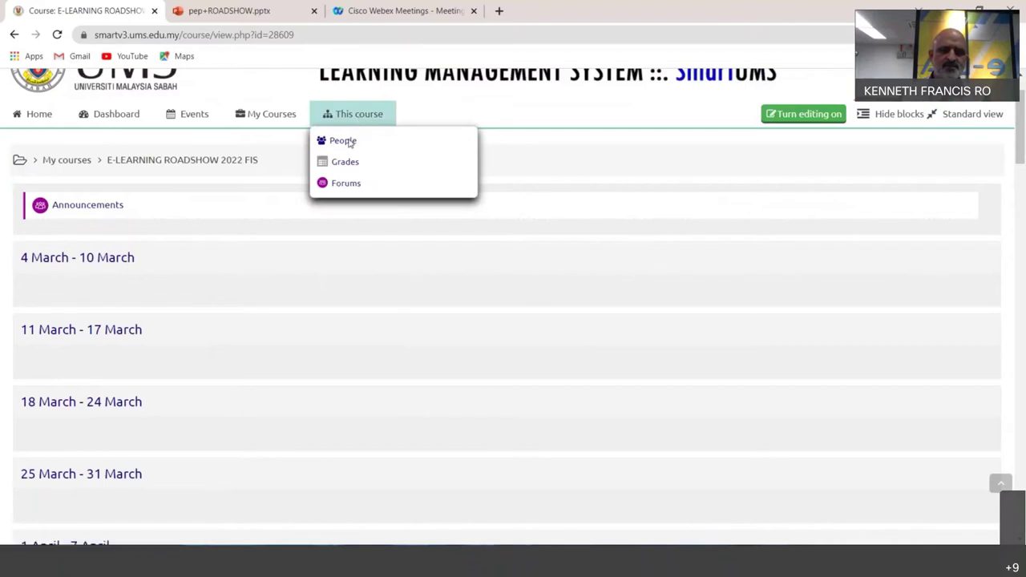
click(348, 142)
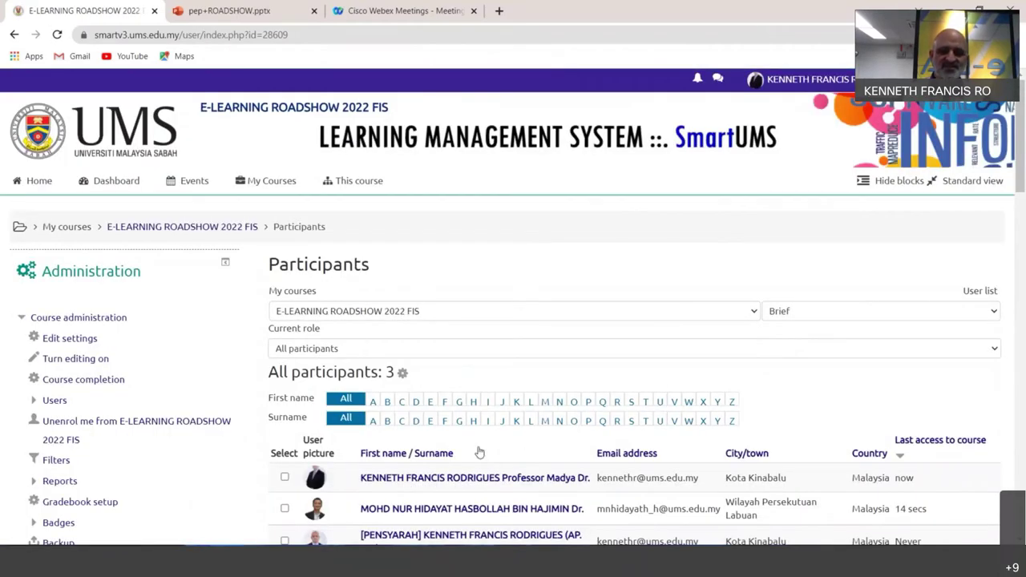
scroll(272, 473, down, 2)
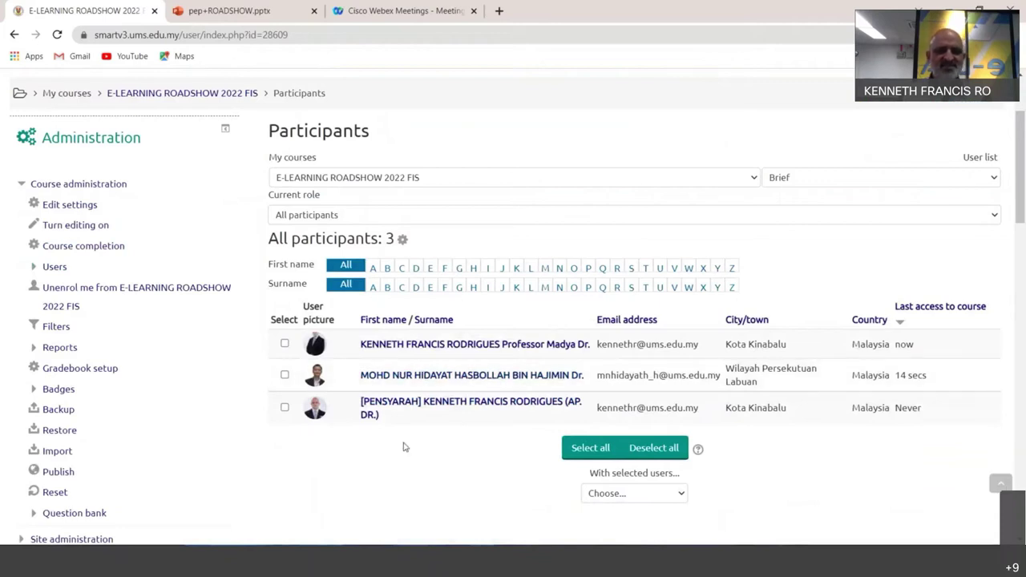
scroll(404, 447, down, 1)
scroll(404, 447, down, 1)
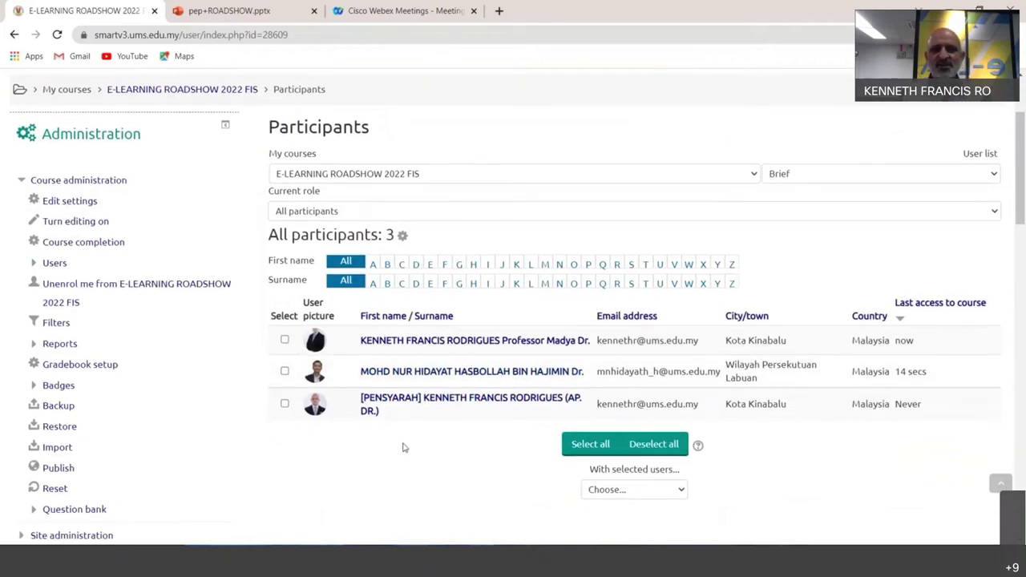
scroll(404, 447, down, 1)
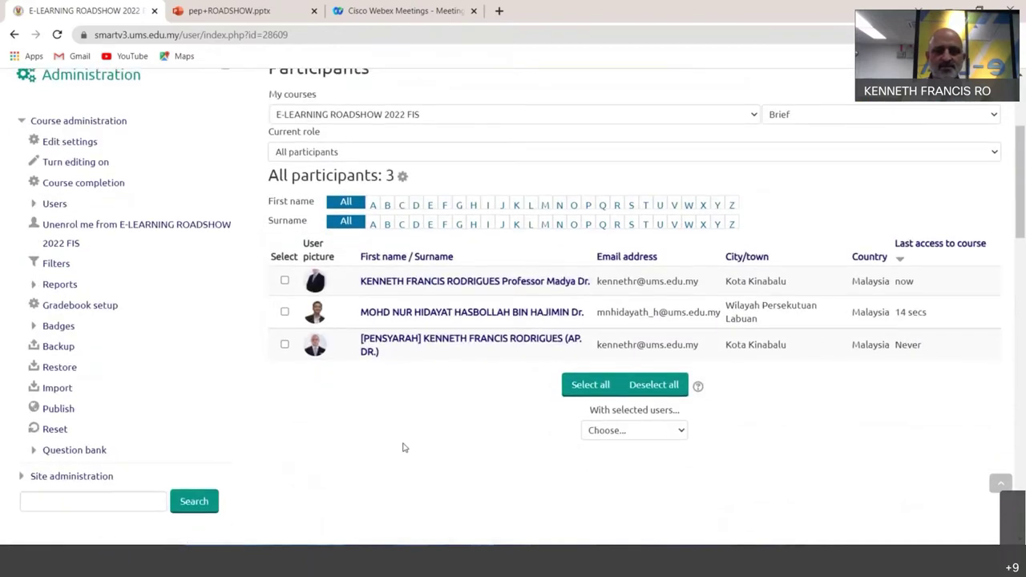
scroll(404, 448, up, 1)
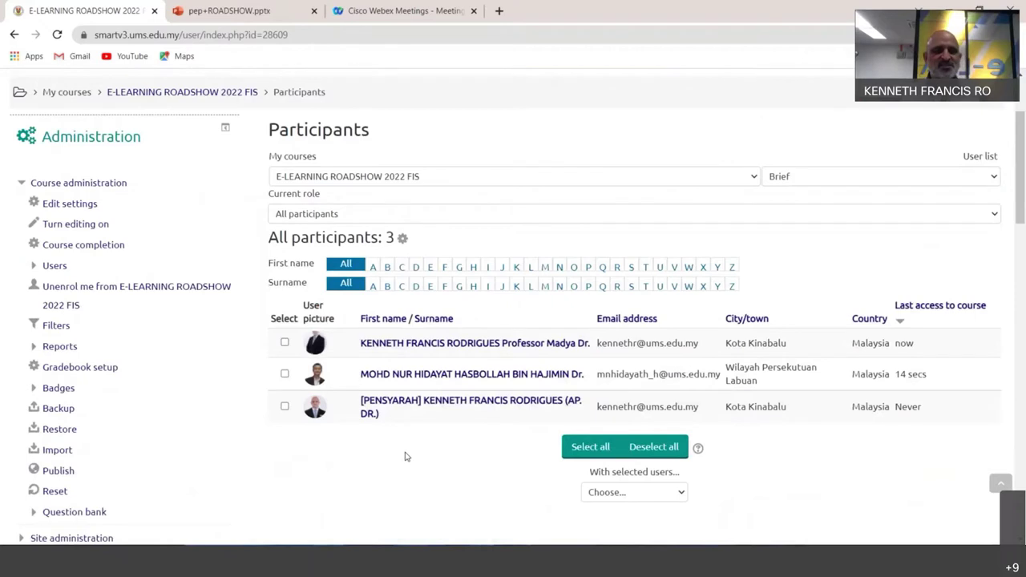
scroll(405, 456, down, 1)
scroll(405, 456, down, 1)
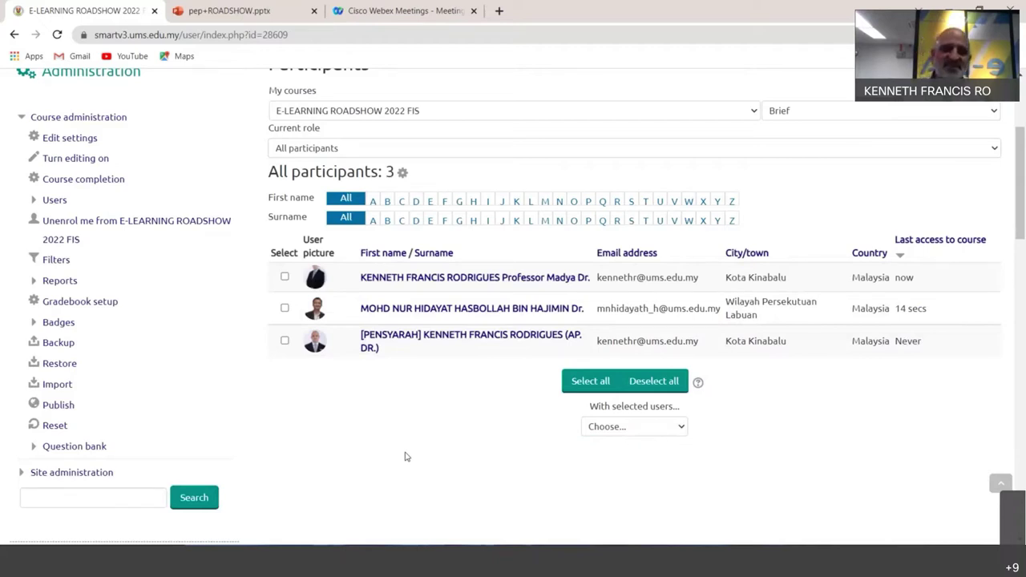
Step: Reload the Participants page repeatedly until all 5 newly joined participants appear
click(57, 37)
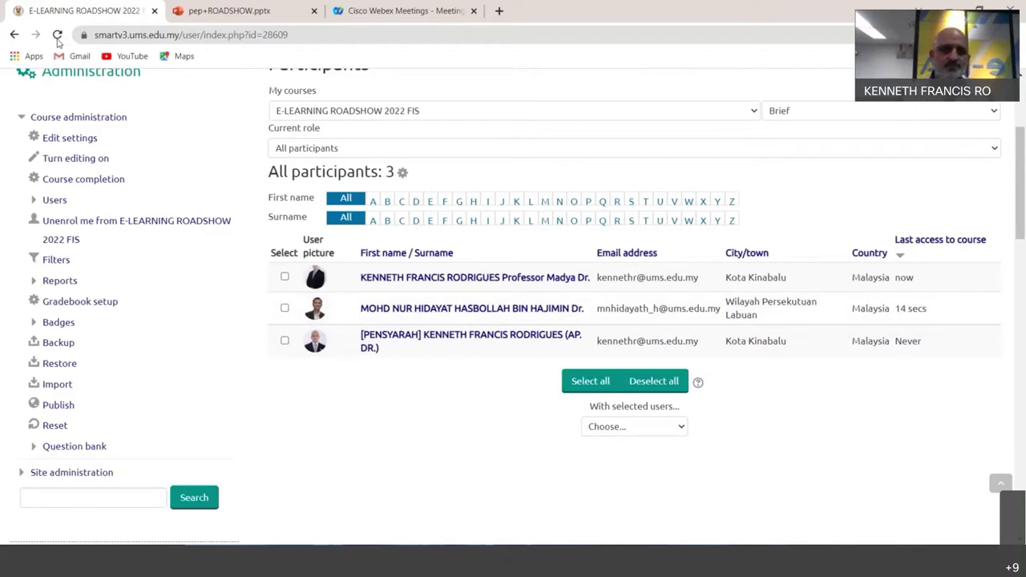
click(58, 40)
click(58, 36)
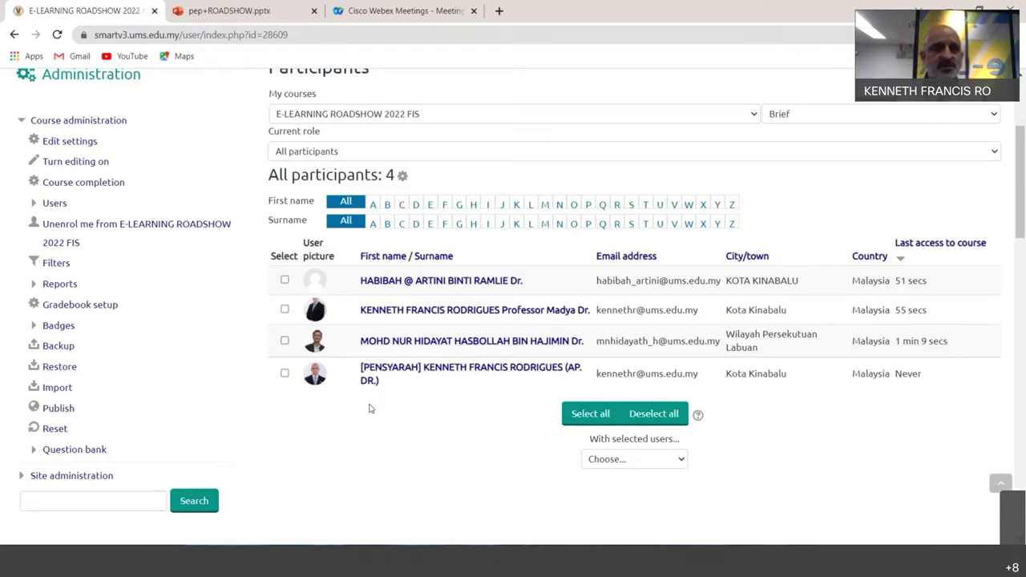
click(56, 35)
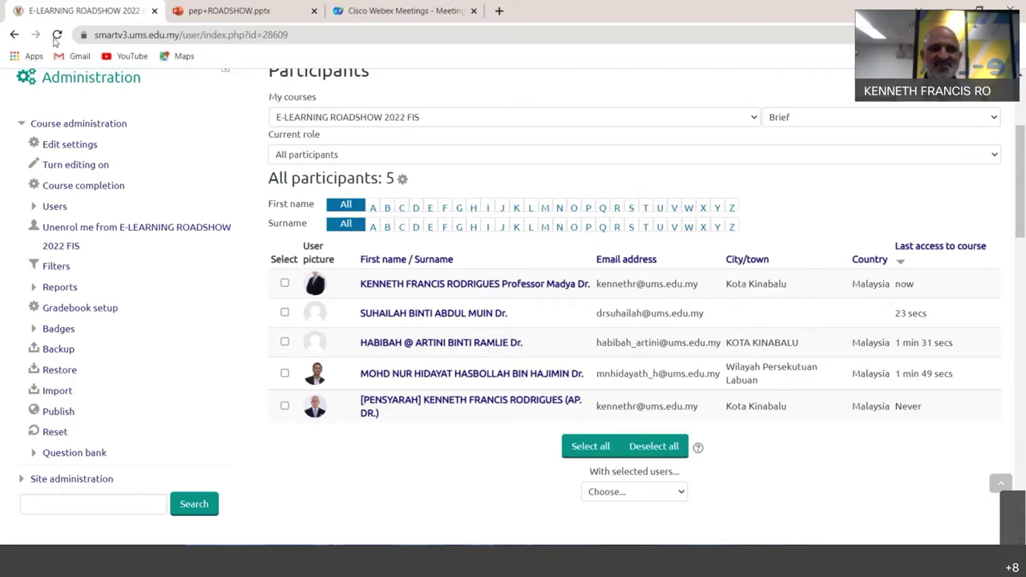
click(56, 36)
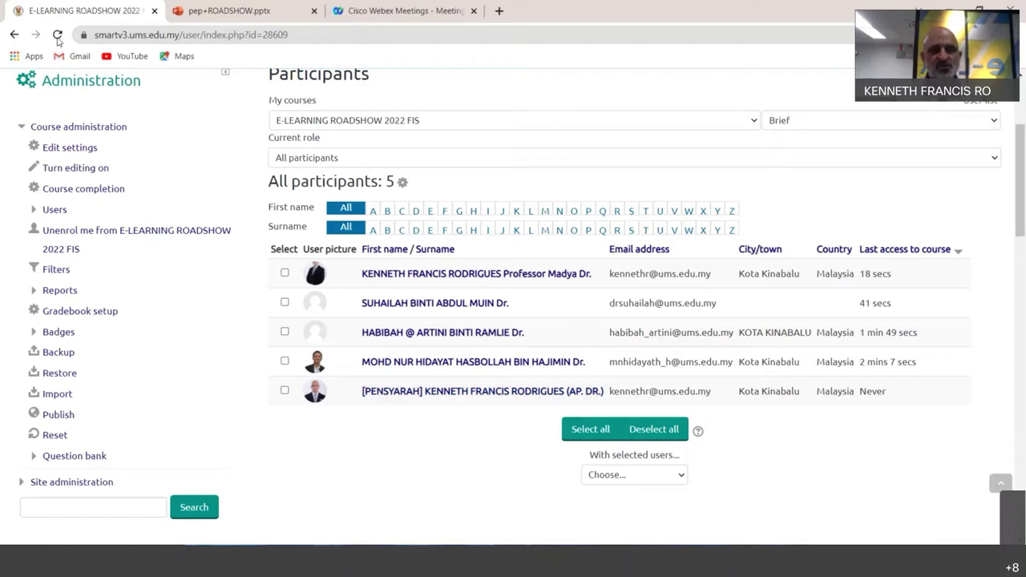
click(58, 37)
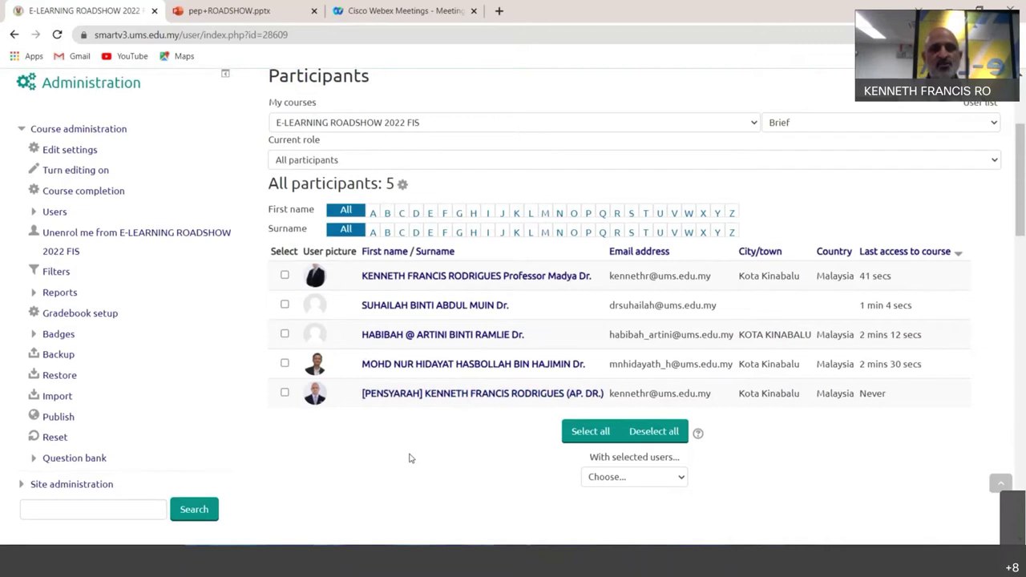
scroll(409, 458, down, 1)
scroll(408, 458, down, 1)
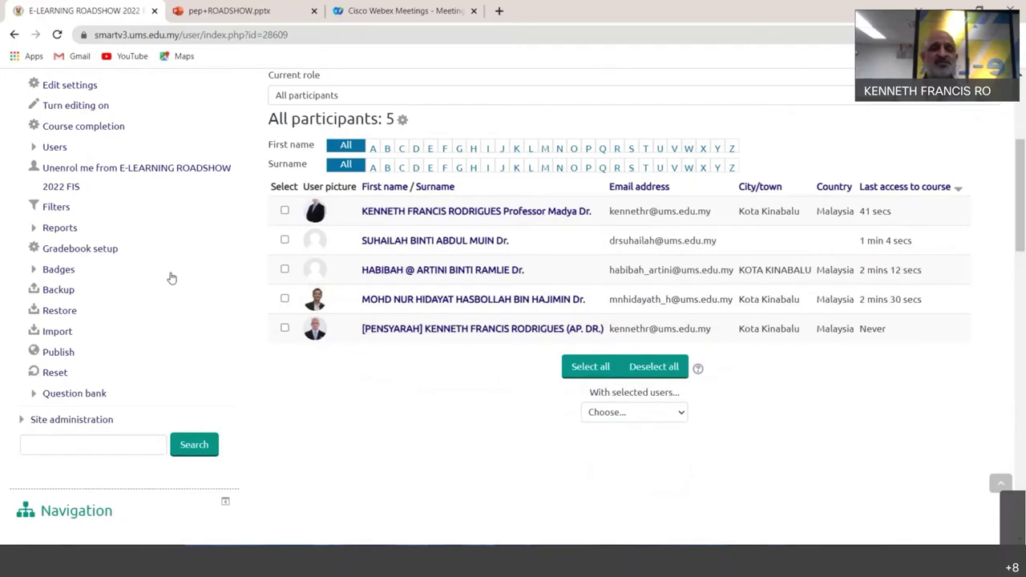
scroll(170, 278, up, 2)
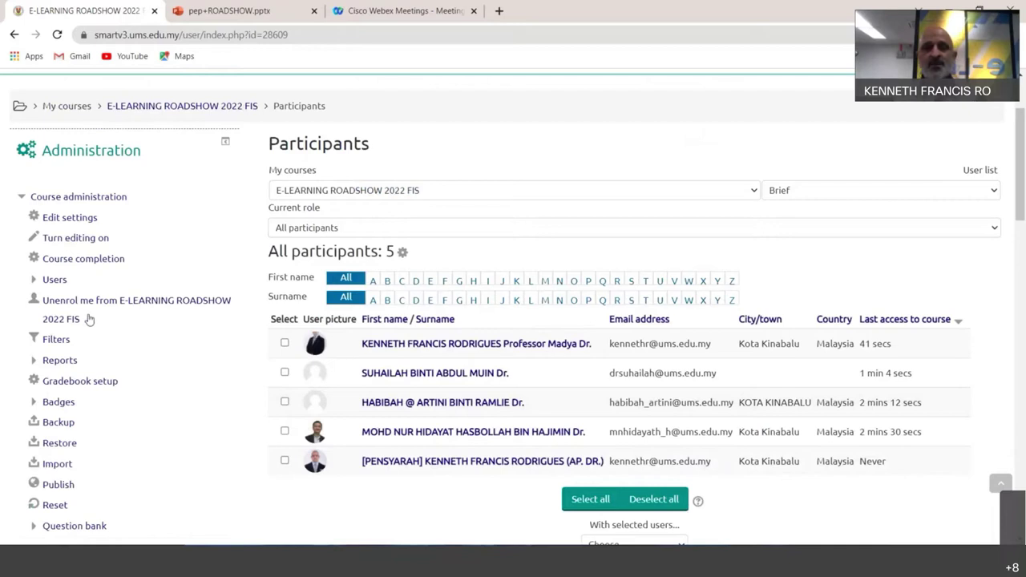
Step: Expand the Users node in the Administration block to show enrolment, groups and permissions options
click(54, 280)
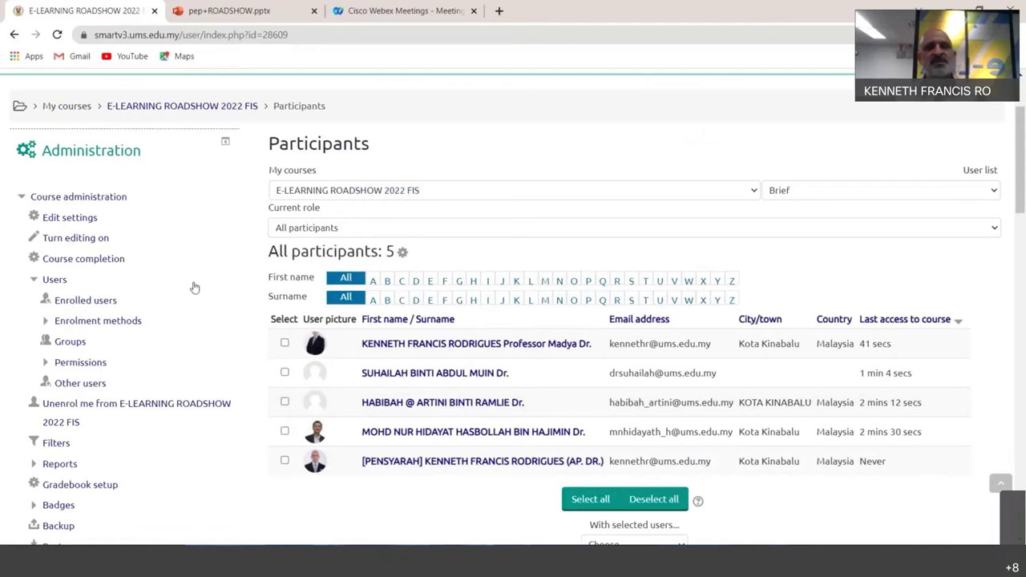
scroll(194, 287, down, 1)
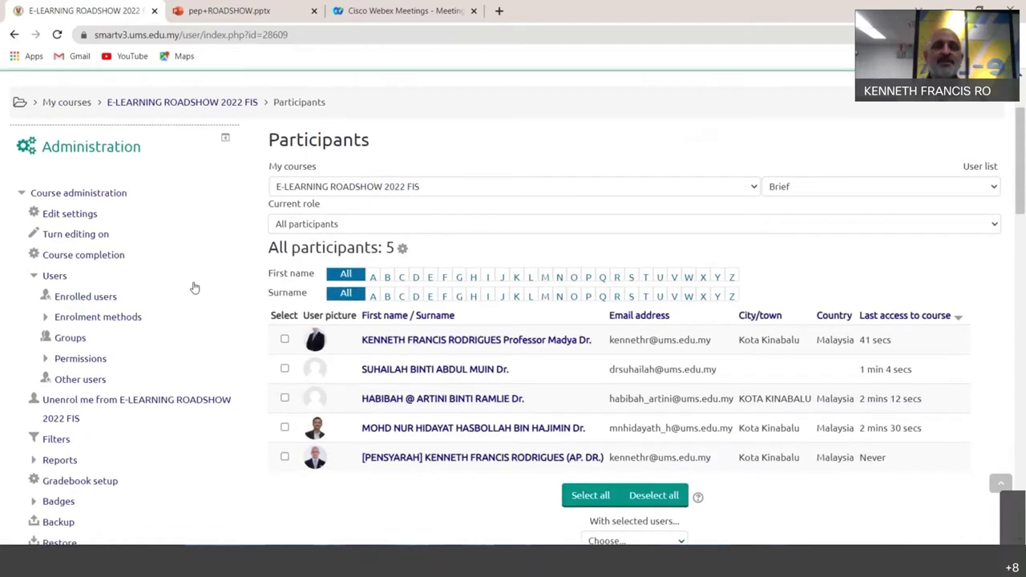
scroll(194, 287, down, 2)
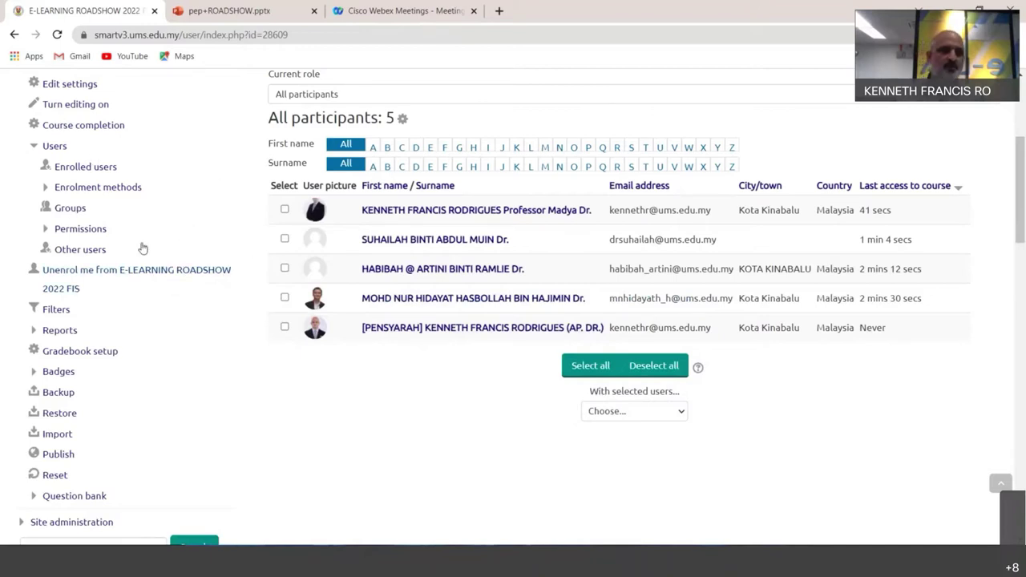
scroll(139, 245, up, 2)
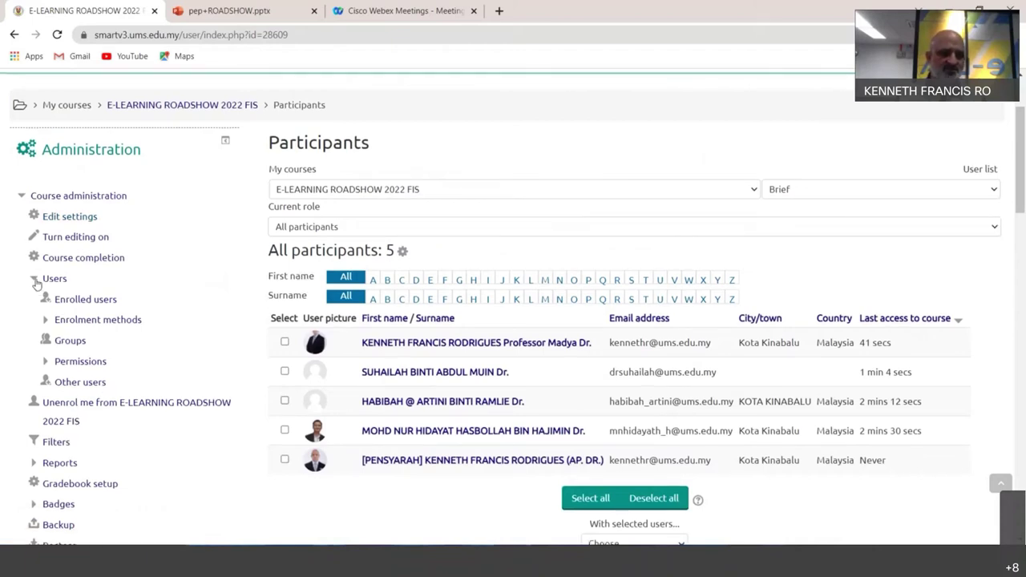
scroll(36, 285, down, 2)
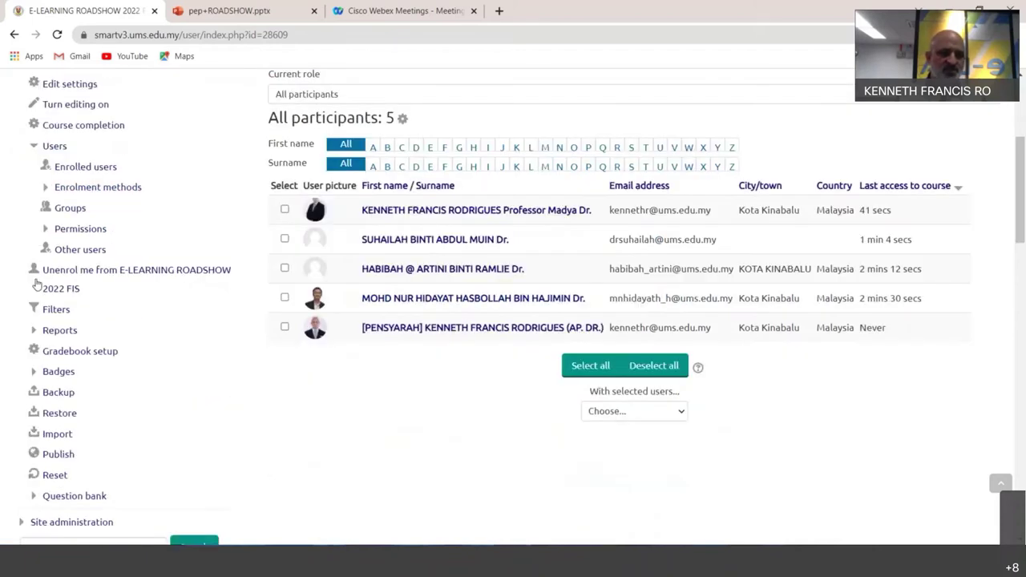
click(35, 148)
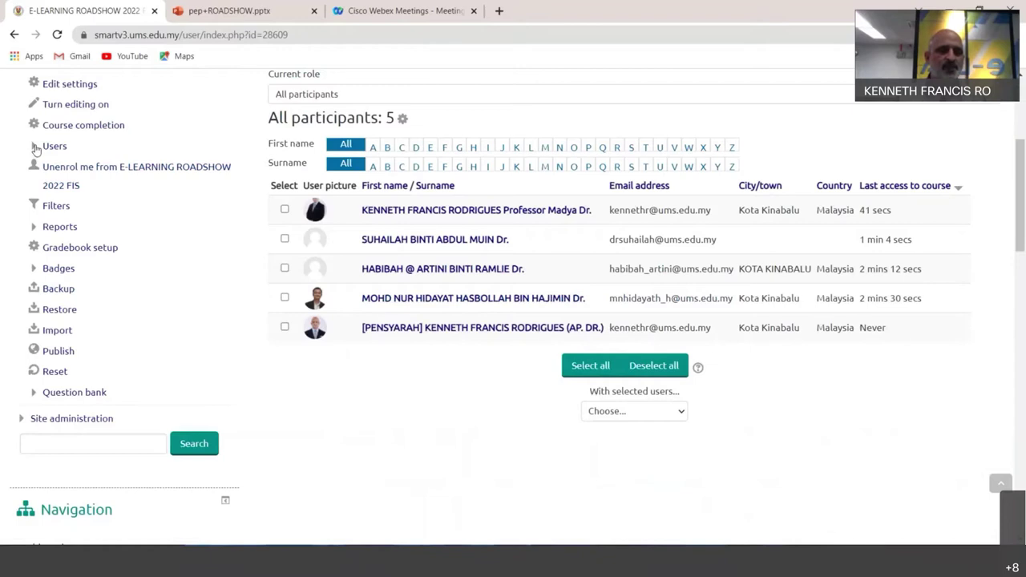
click(36, 148)
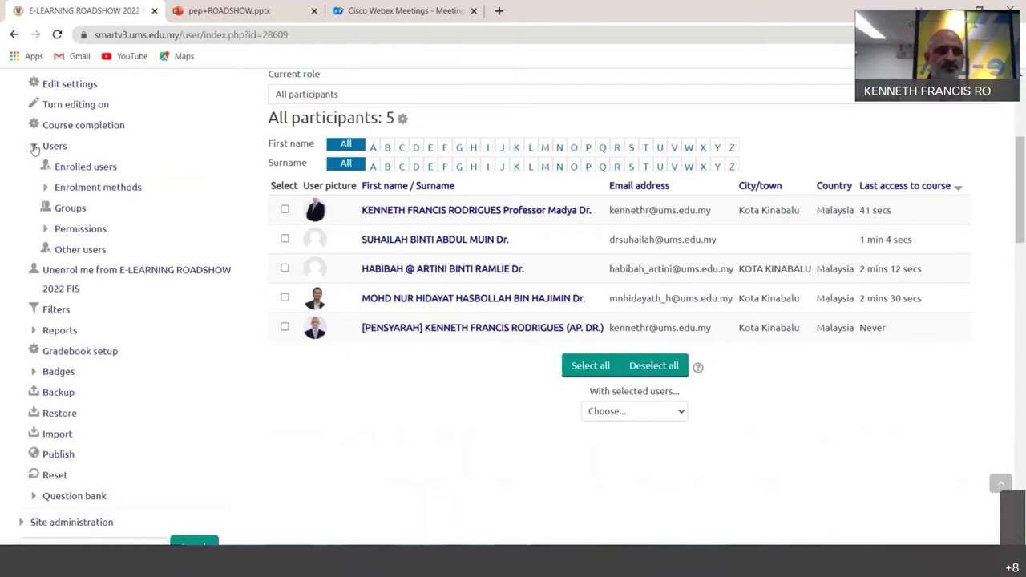
Step: On the Enrolment methods page, choose Self enrolment from the Add method dropdown
click(128, 187)
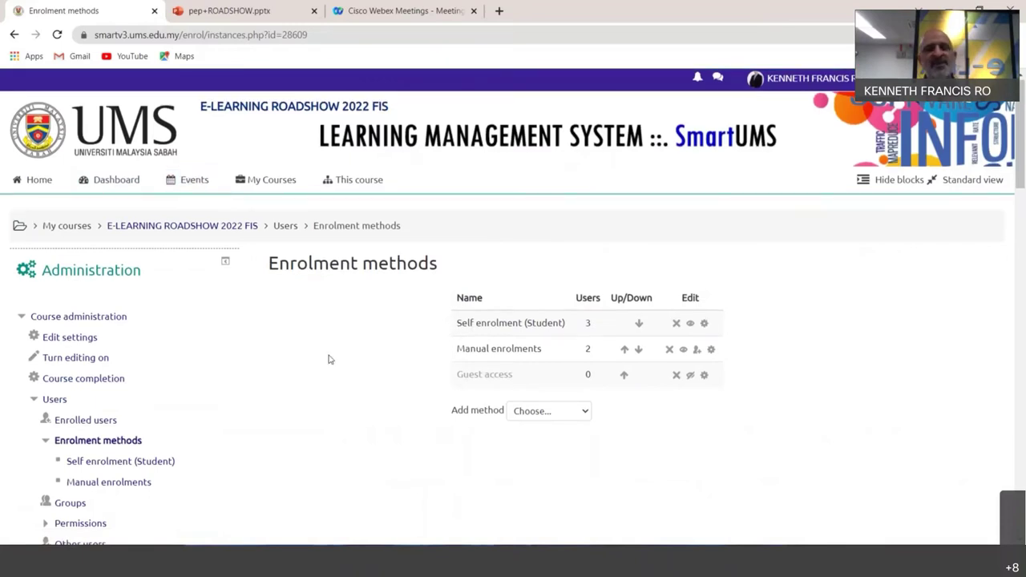
scroll(328, 359, down, 1)
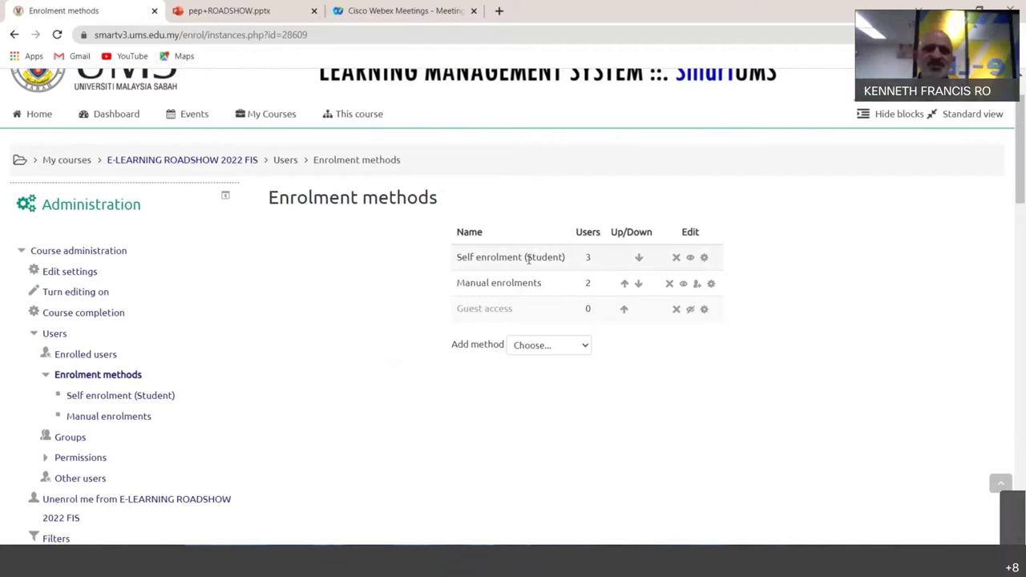
click(544, 346)
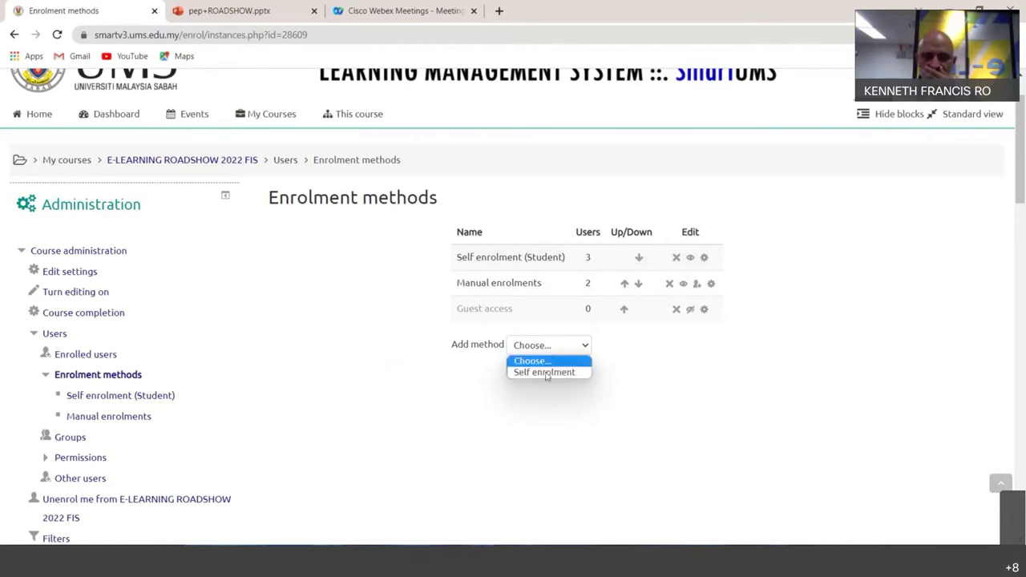
click(546, 373)
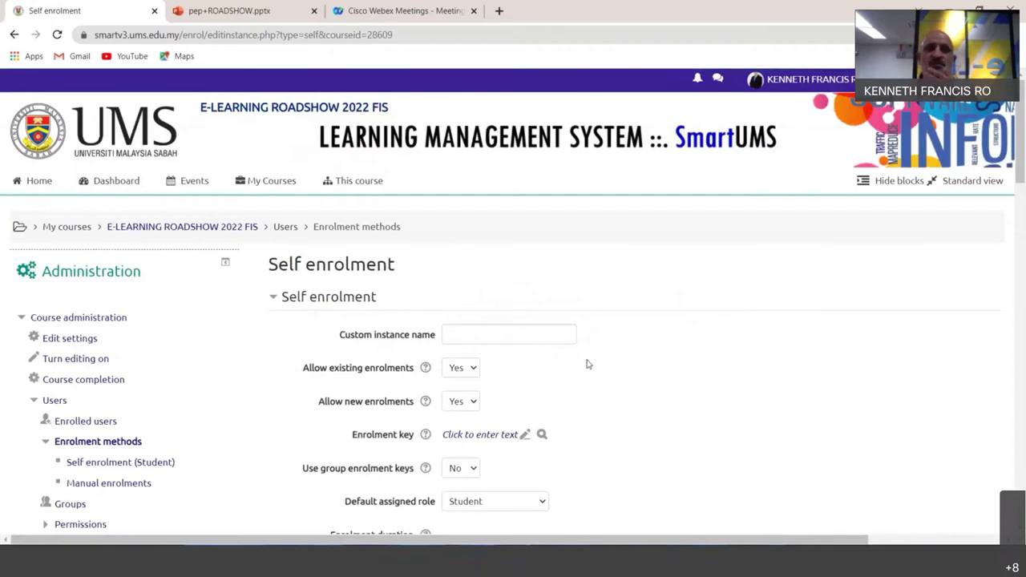
Step: Set the self-enrolment custom instance name to coursecode1234
scroll(451, 328, down, 1)
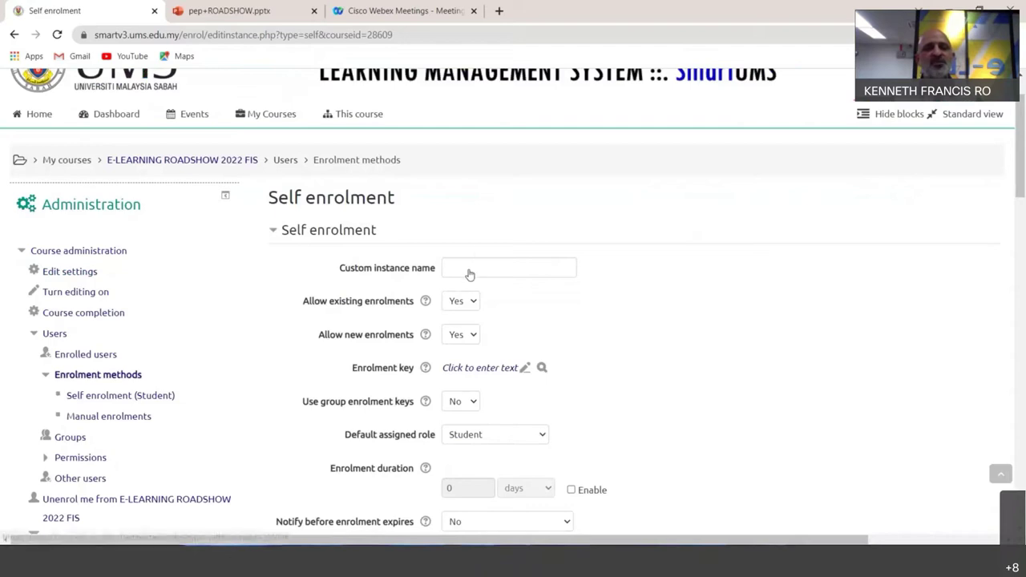
scroll(470, 274, down, 1)
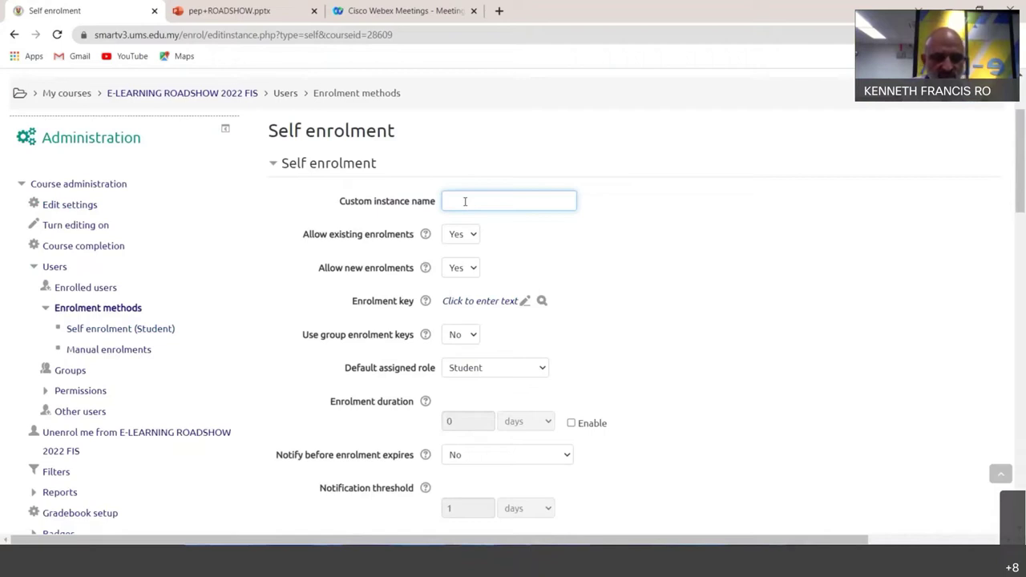
text(cou)
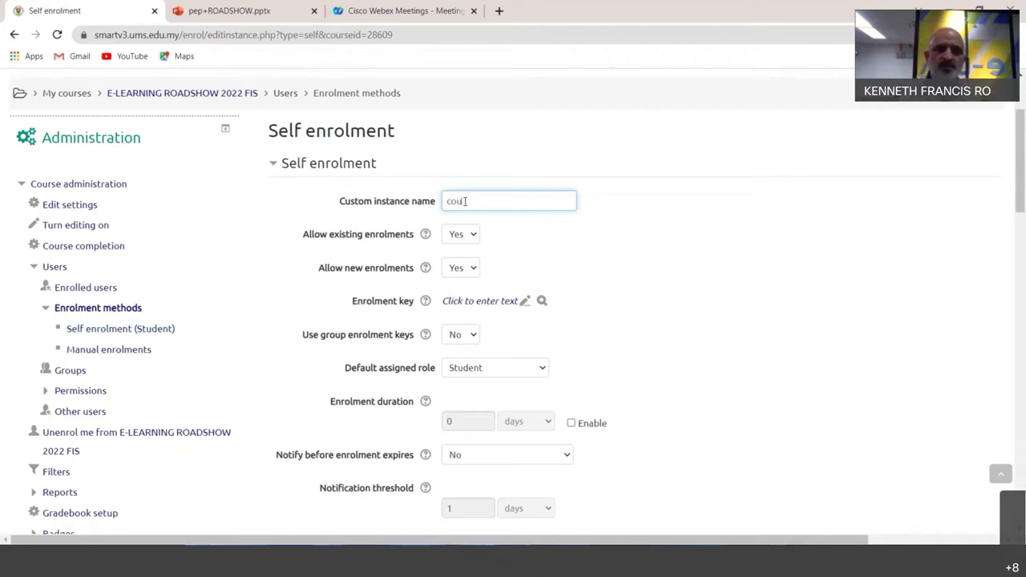
text(rsecode)
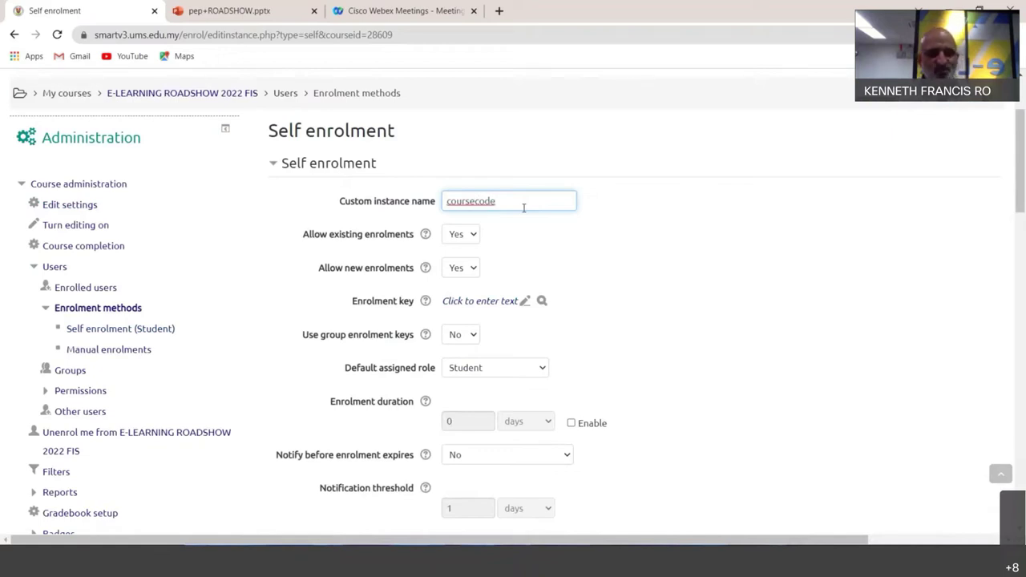
text(12)
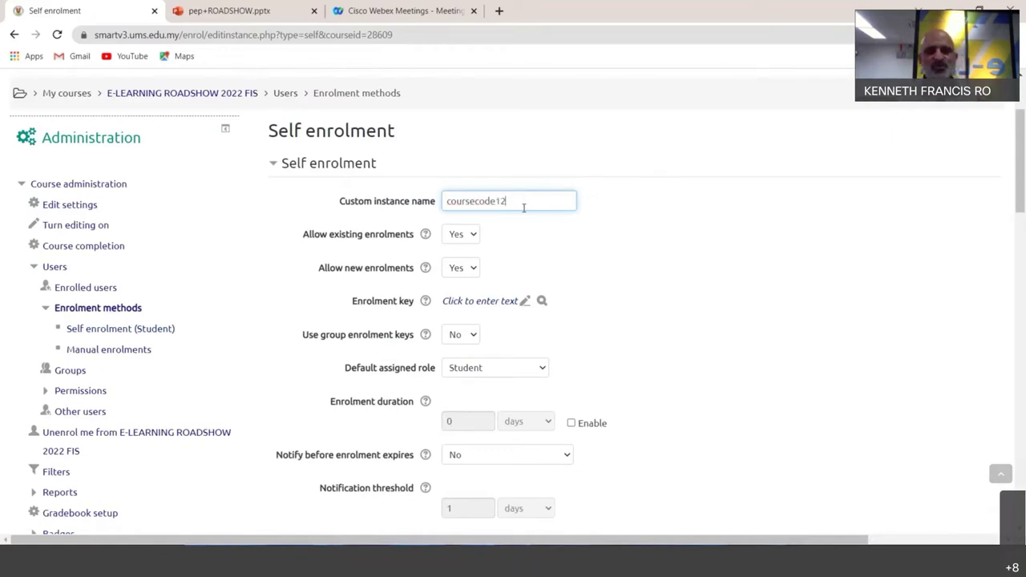
text(34)
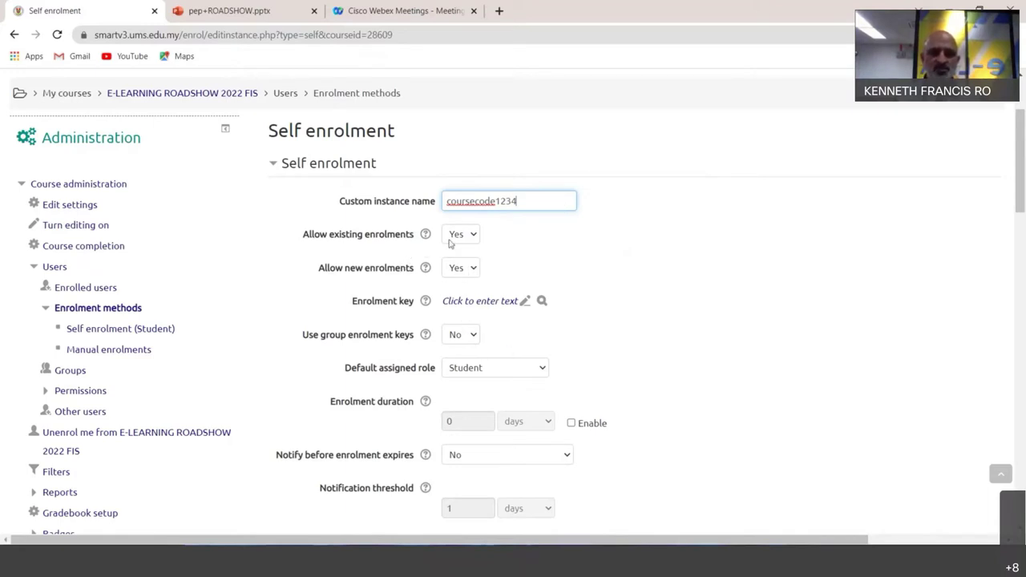
Step: Enter an enrolment key for the method and unmask it to verify
click(489, 303)
scroll(488, 305, down, 1)
click(468, 233)
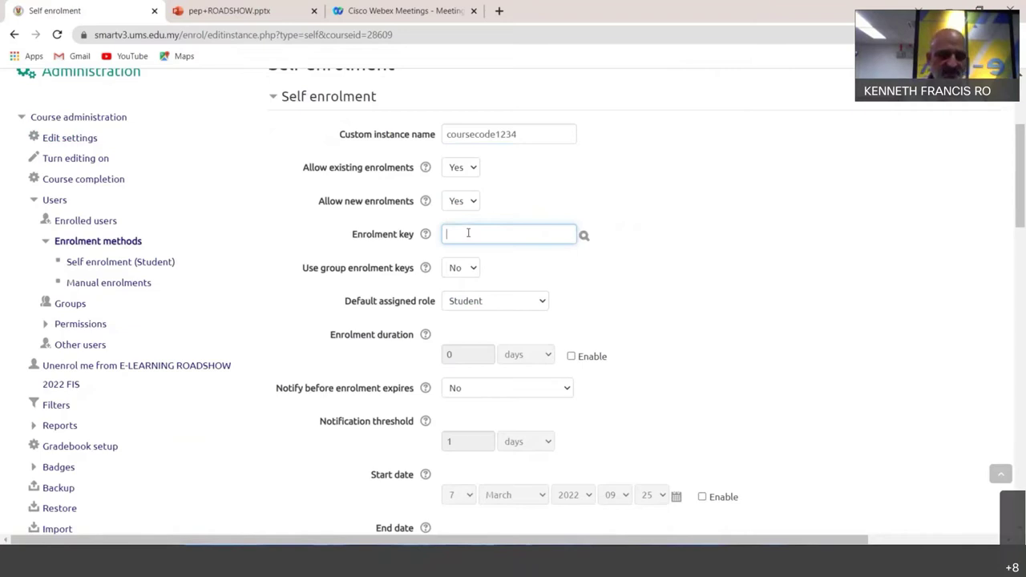
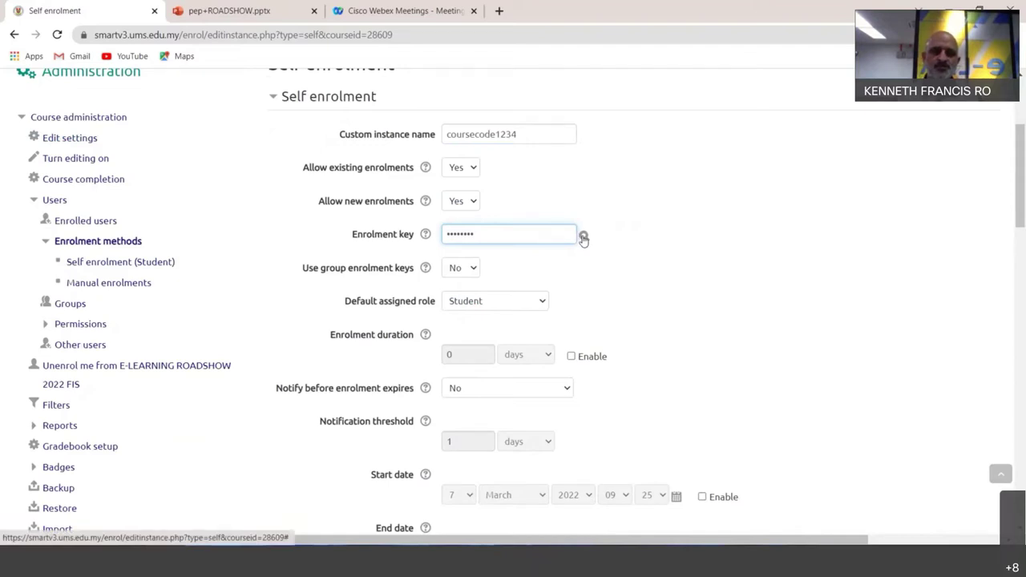
click(584, 237)
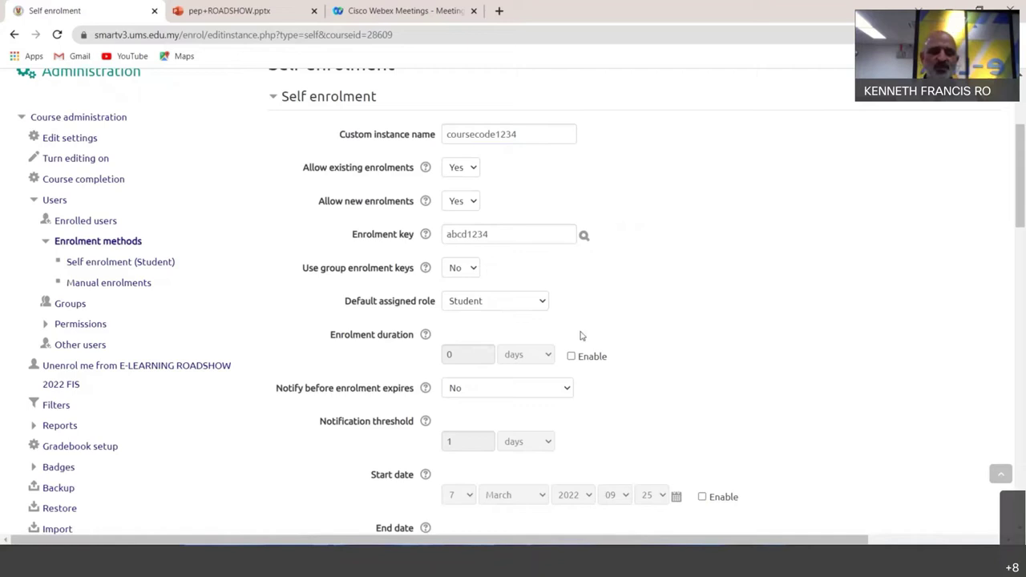
Step: Toggle the enrolment start date on and off, leaving unenrol inactive at Never
scroll(693, 343, down, 1)
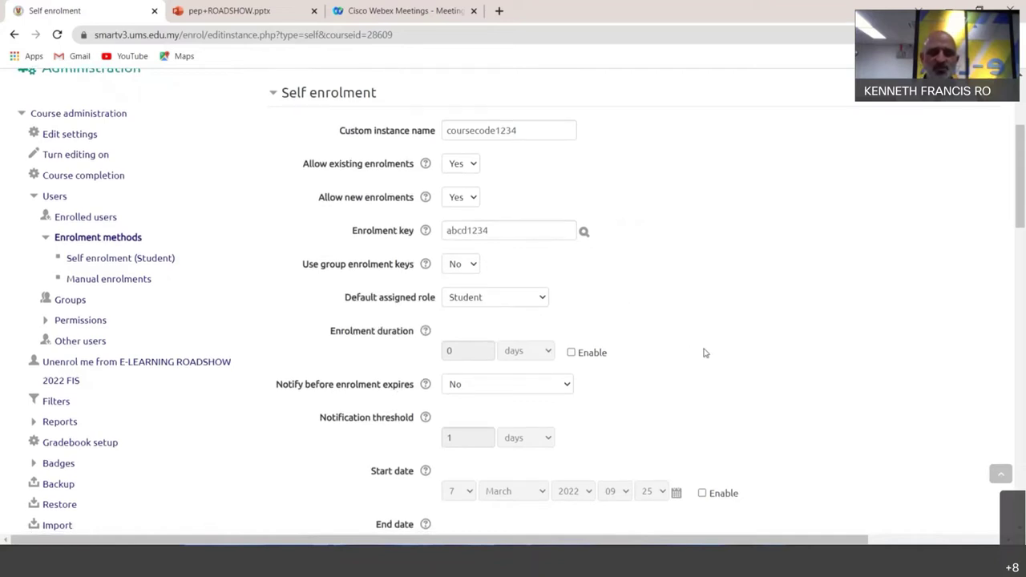
scroll(709, 354, down, 1)
scroll(802, 417, down, 2)
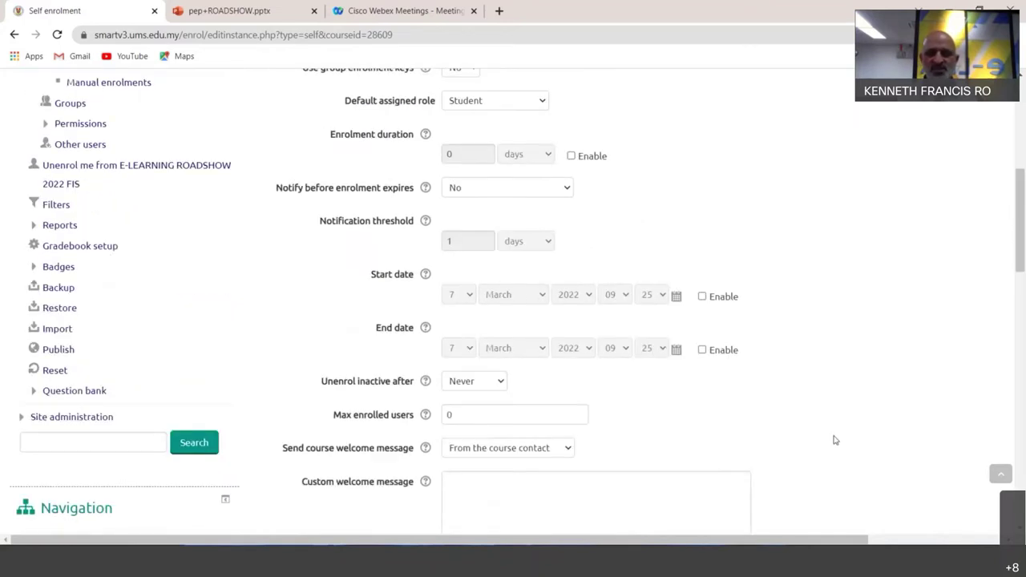
scroll(462, 297, down, 2)
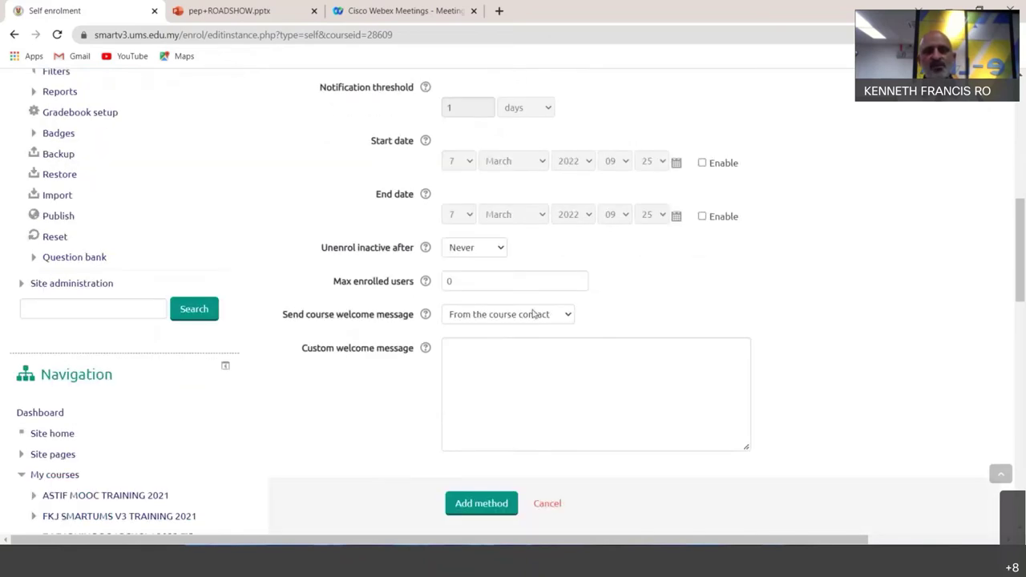
click(703, 164)
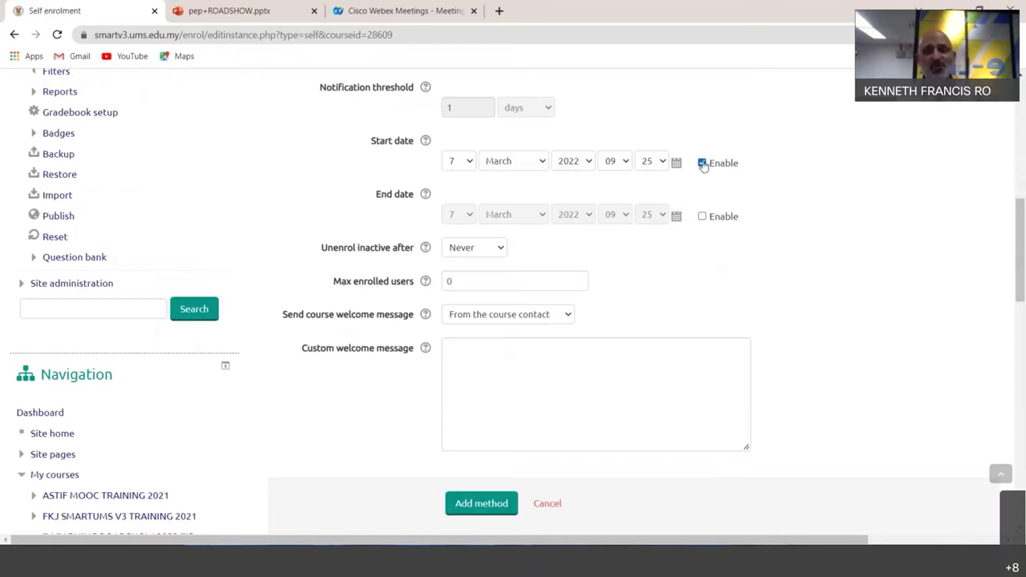
click(701, 163)
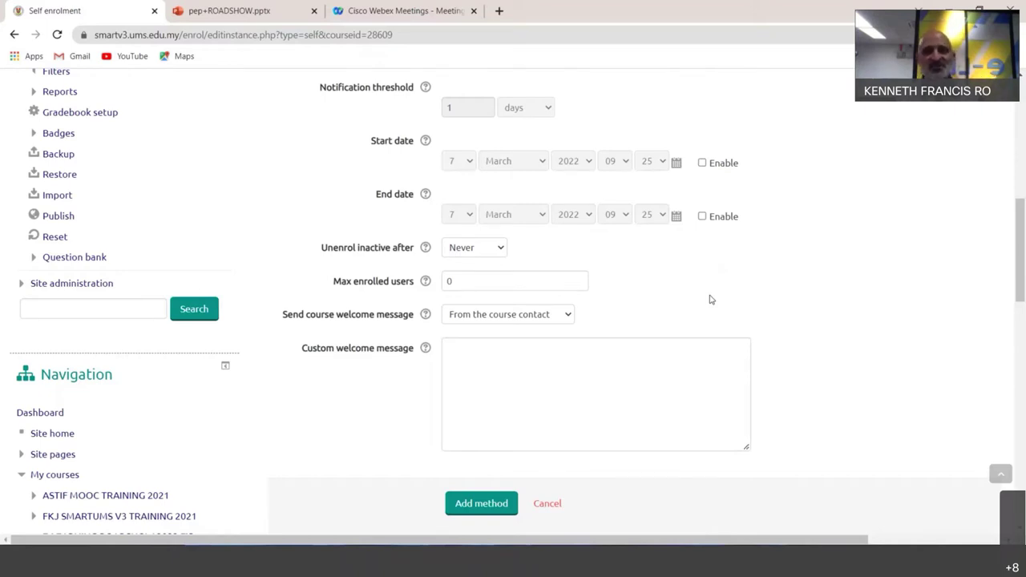
click(463, 250)
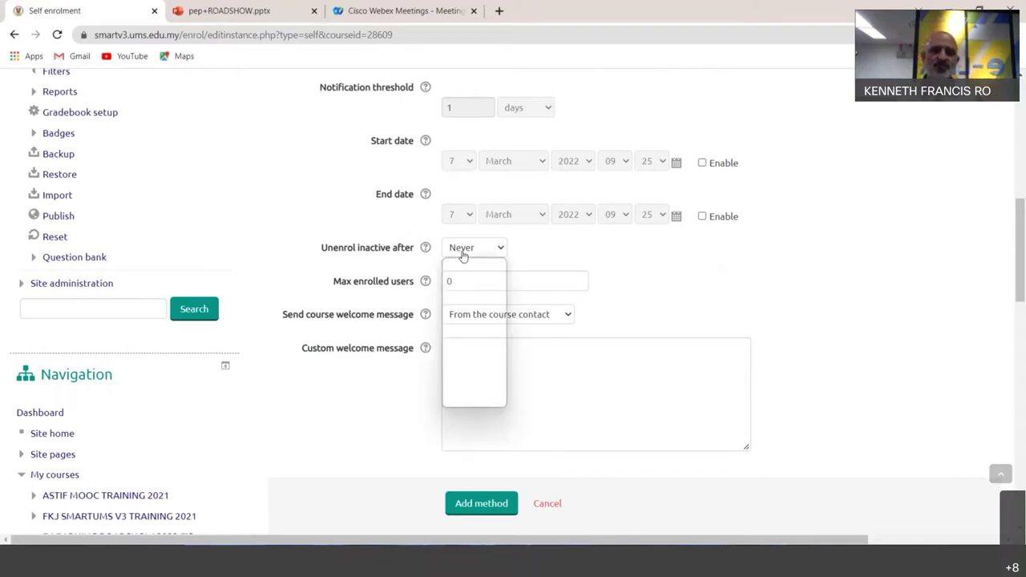
click(463, 255)
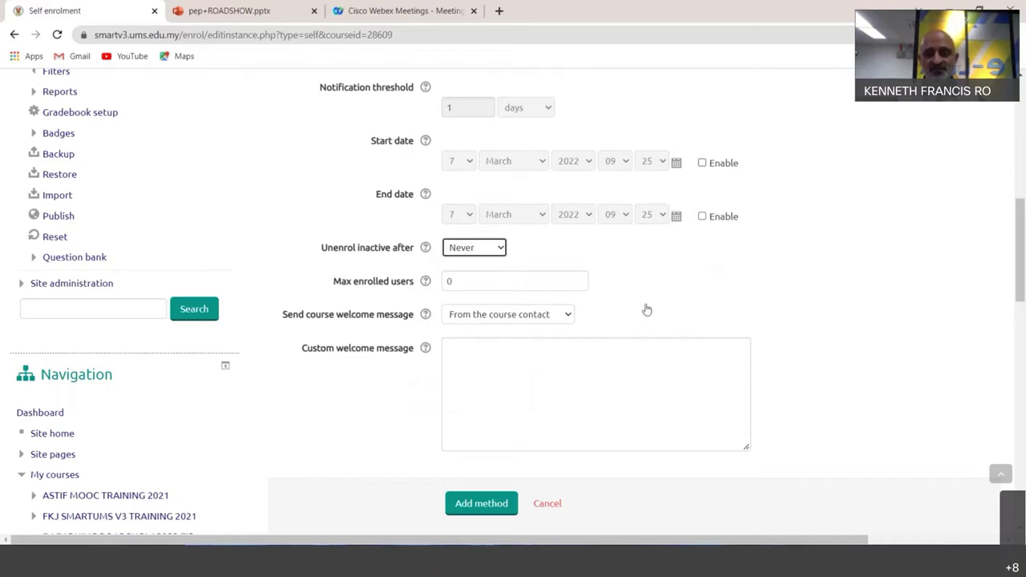
Step: Enter the custom welcome message 'Welcome', fixing the typo, and add the self-enrolment method
click(525, 363)
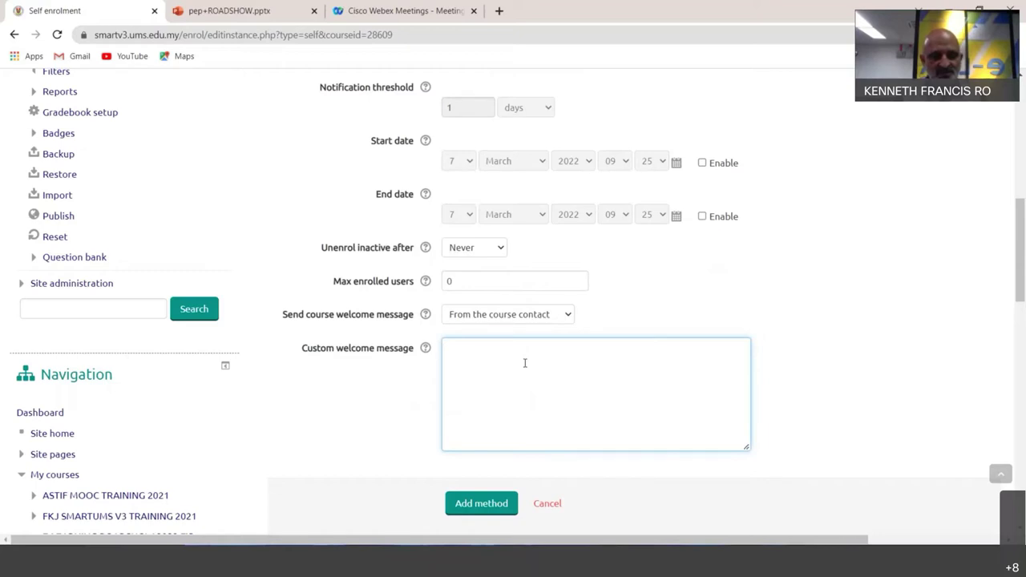
text(W)
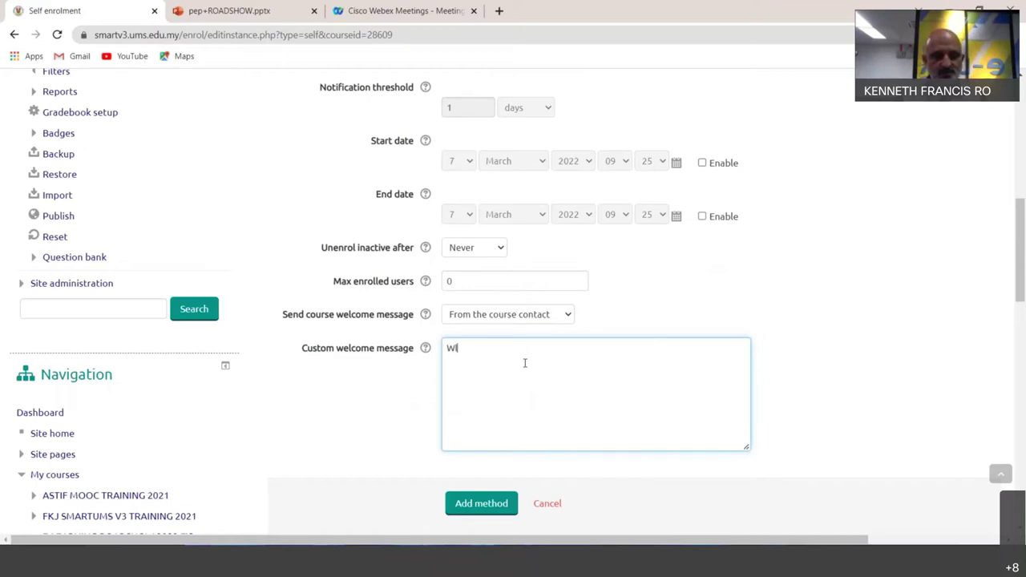
text(lecome to the course)
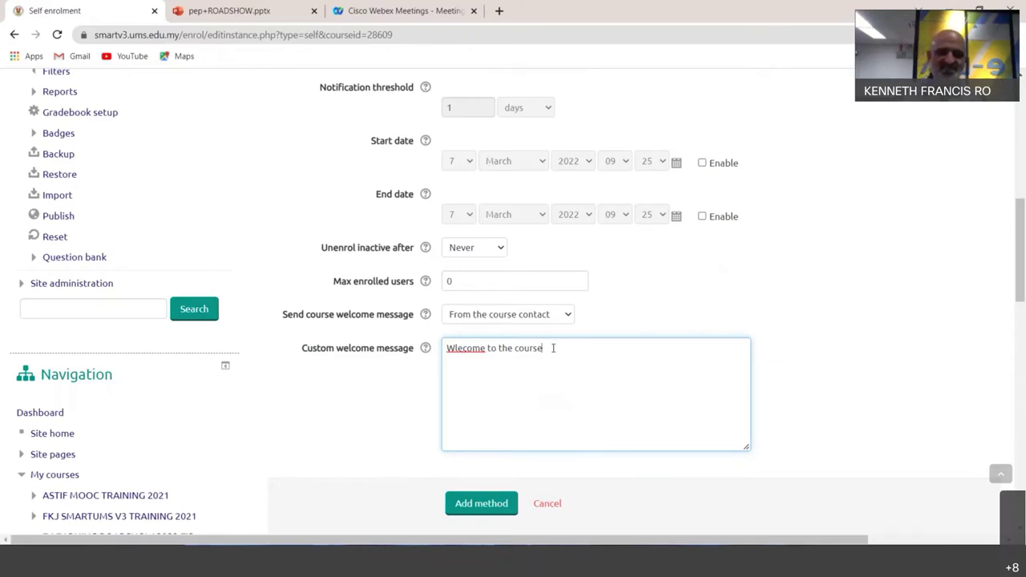
key(BackSpace)
key(BackSpace)
key(BackSpace)
key(BackSpace)
key(BackSpace)
key(BackSpace)
key(BackSpace)
key(BackSpace)
key(BackSpace)
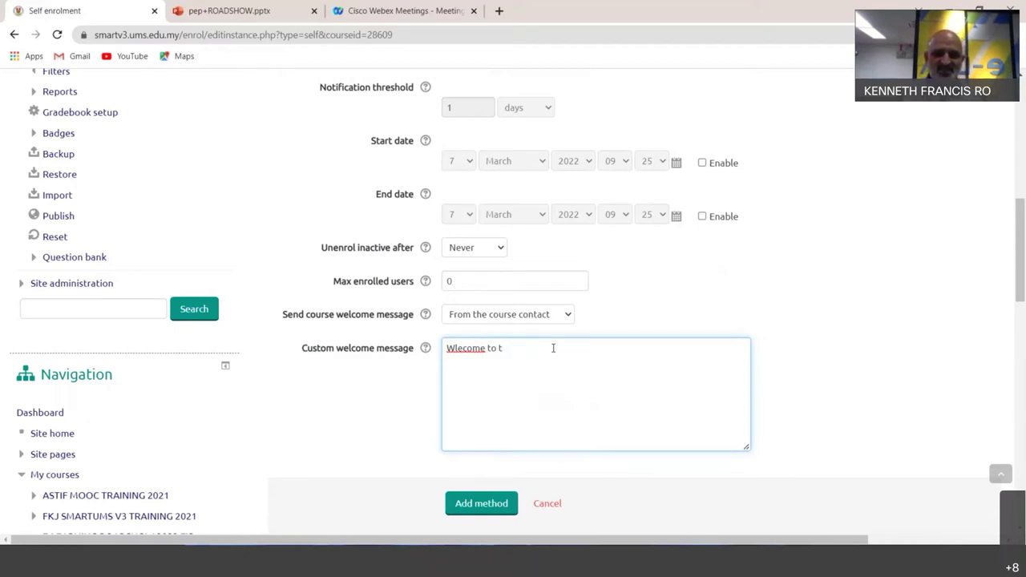
key(BackSpace)
key(BackSpace)
key(BackSpace)
key(BackSpace)
key(BackSpace)
key(BackSpace)
key(BackSpace)
key(BackSpace)
key(BackSpace)
key(BackSpace)
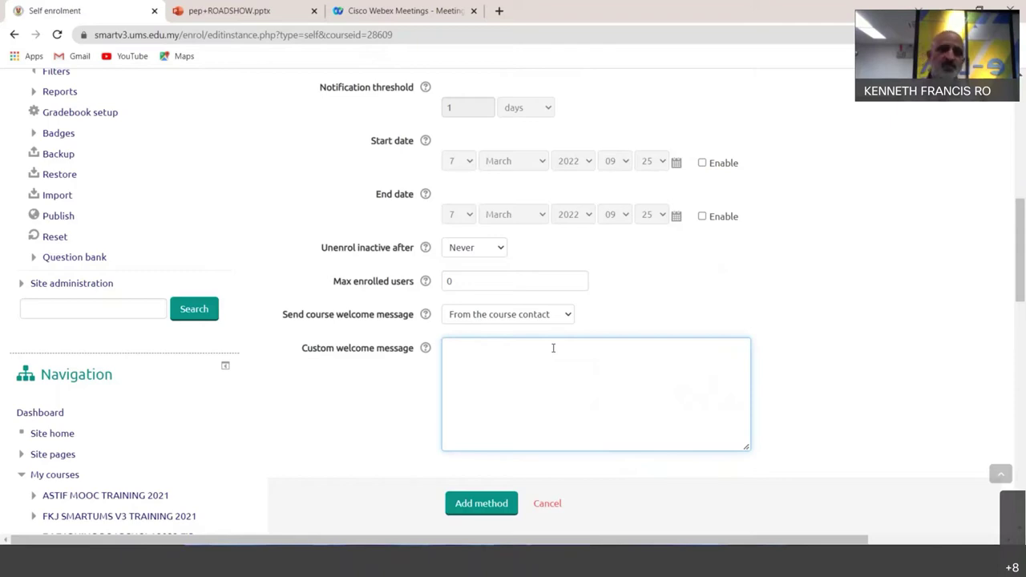
text(Welcome)
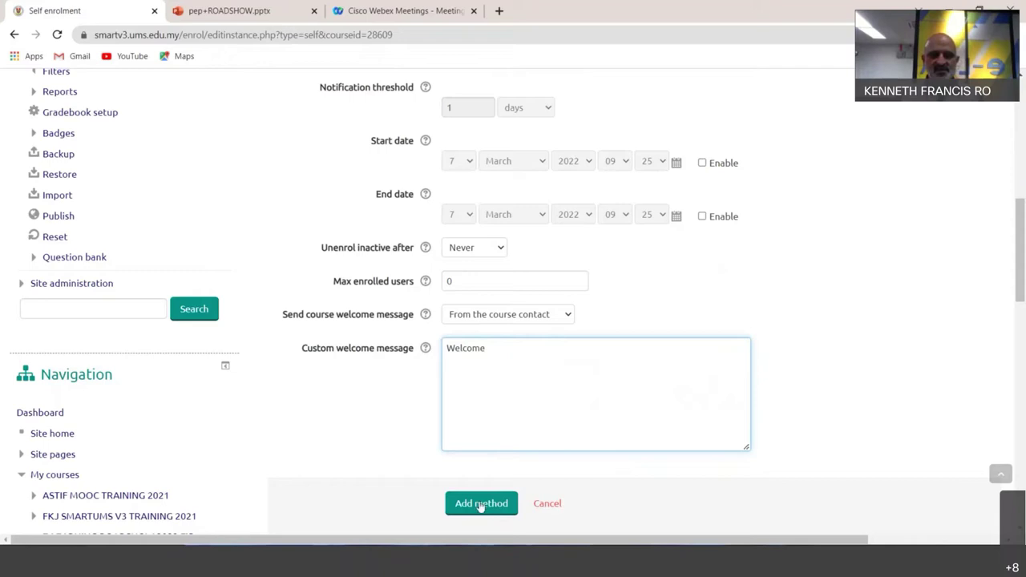
click(481, 504)
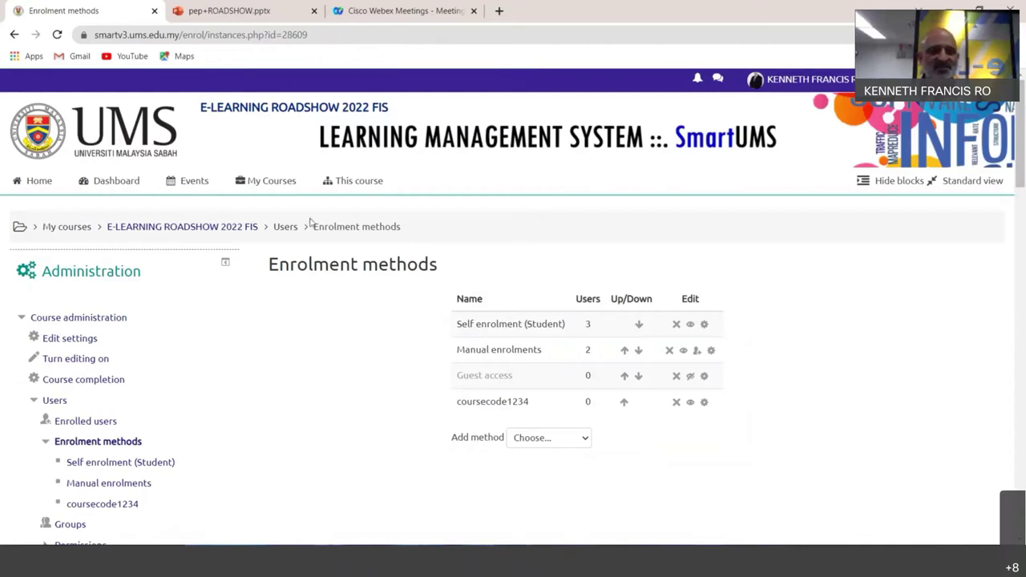
Step: Navigate to the course's Participants page and scroll through its 5 enrolled participants
click(360, 180)
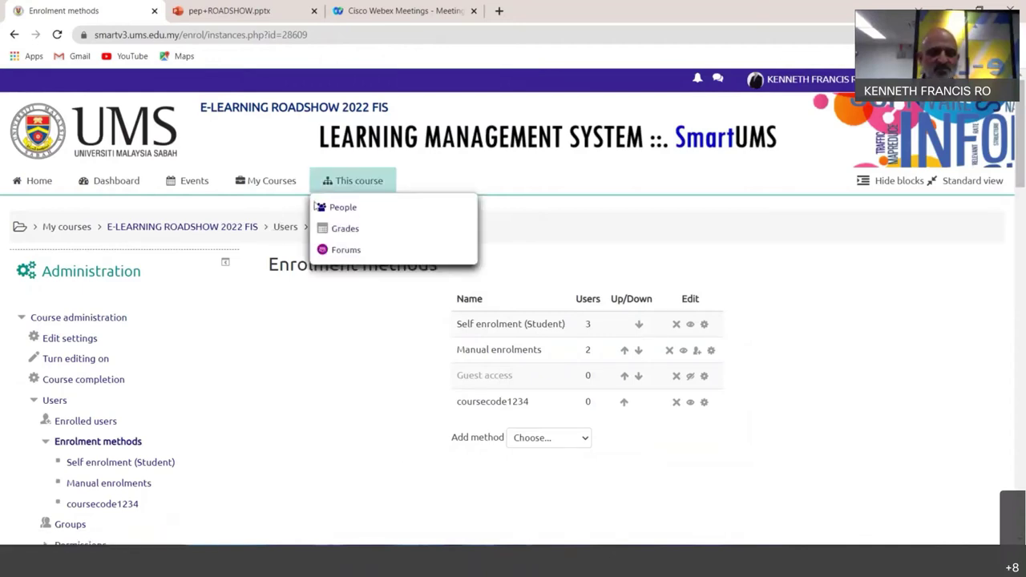
click(355, 183)
click(354, 184)
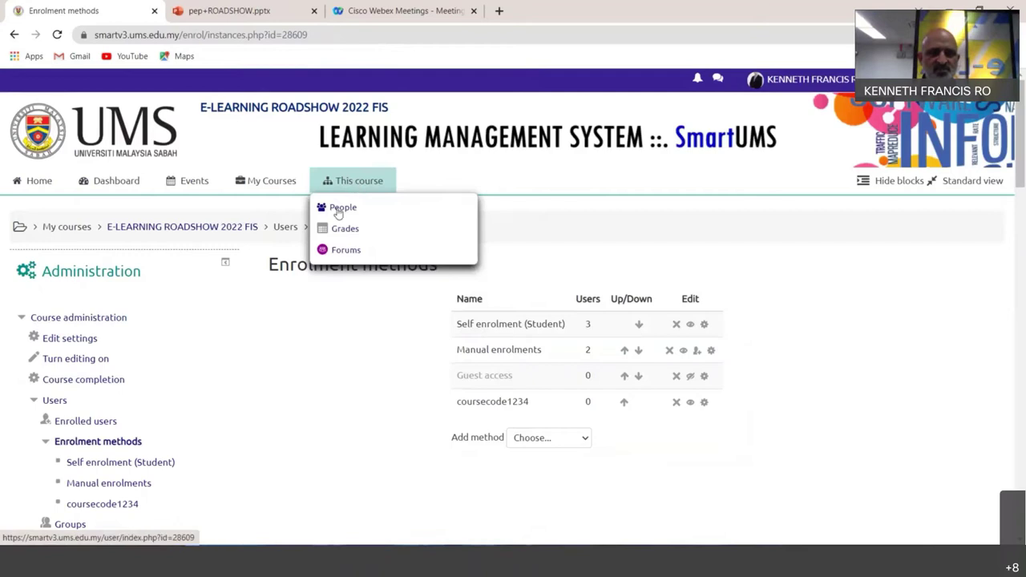
click(338, 209)
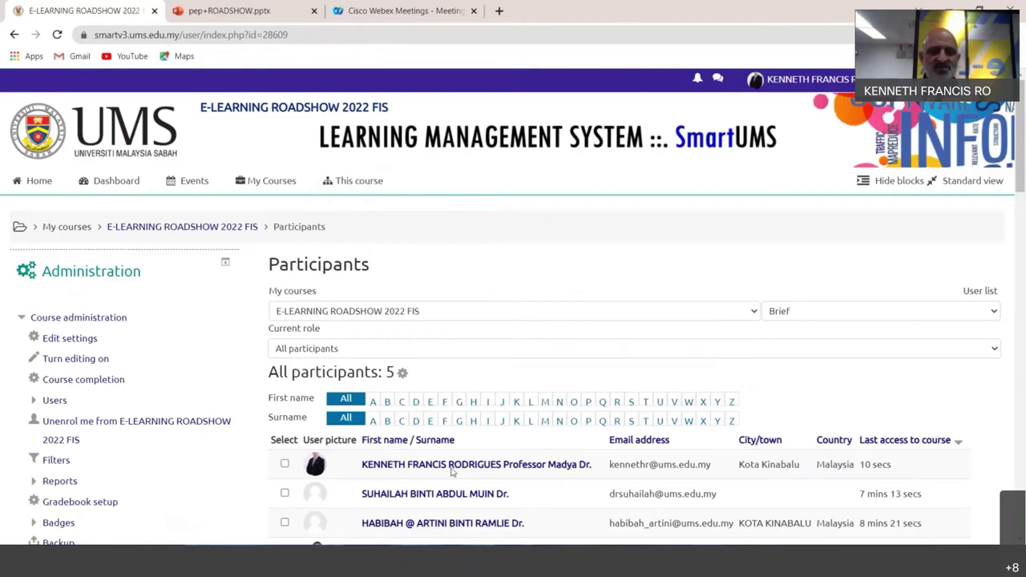
scroll(778, 409, down, 1)
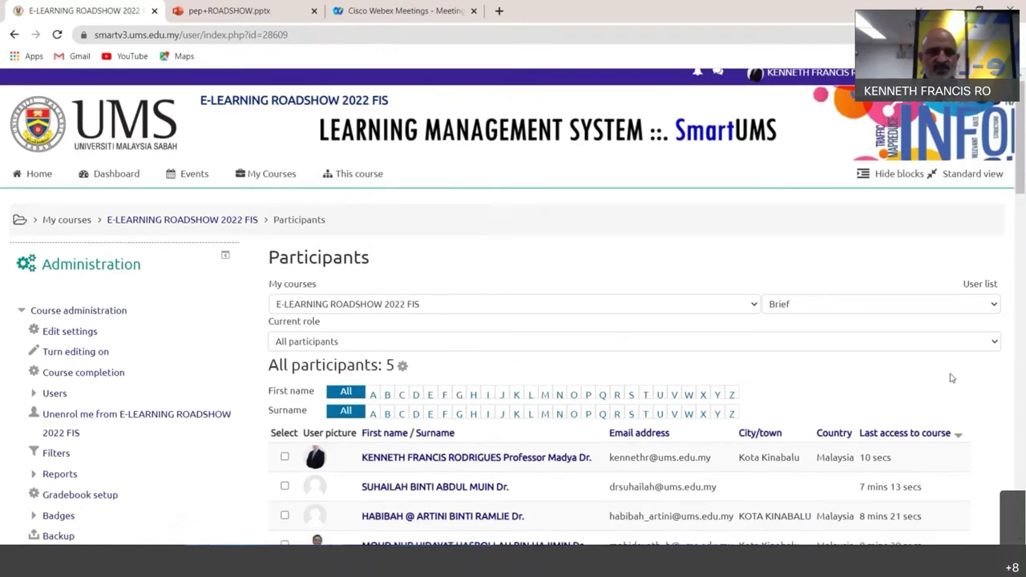
scroll(952, 378, down, 2)
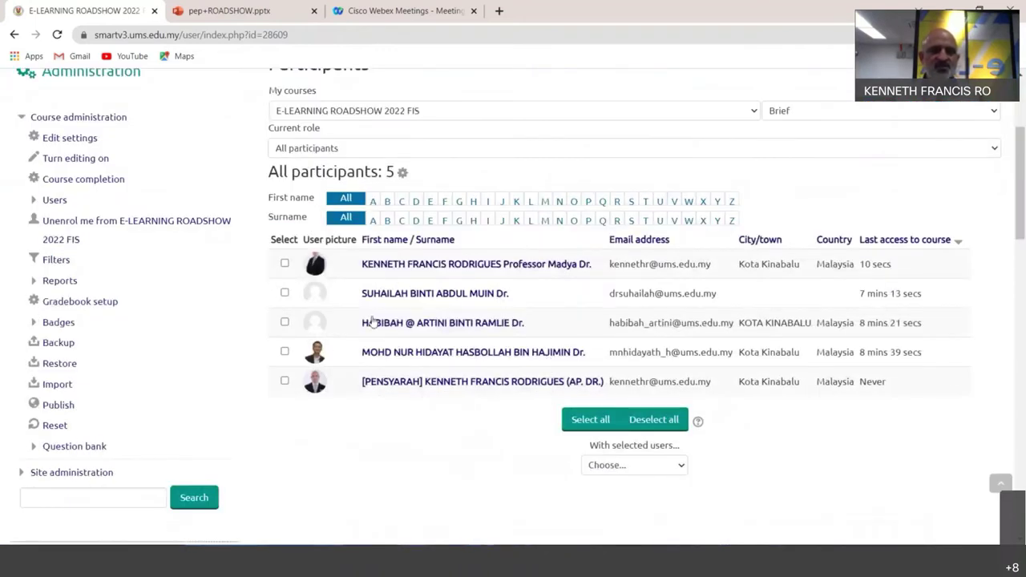
scroll(373, 321, down, 2)
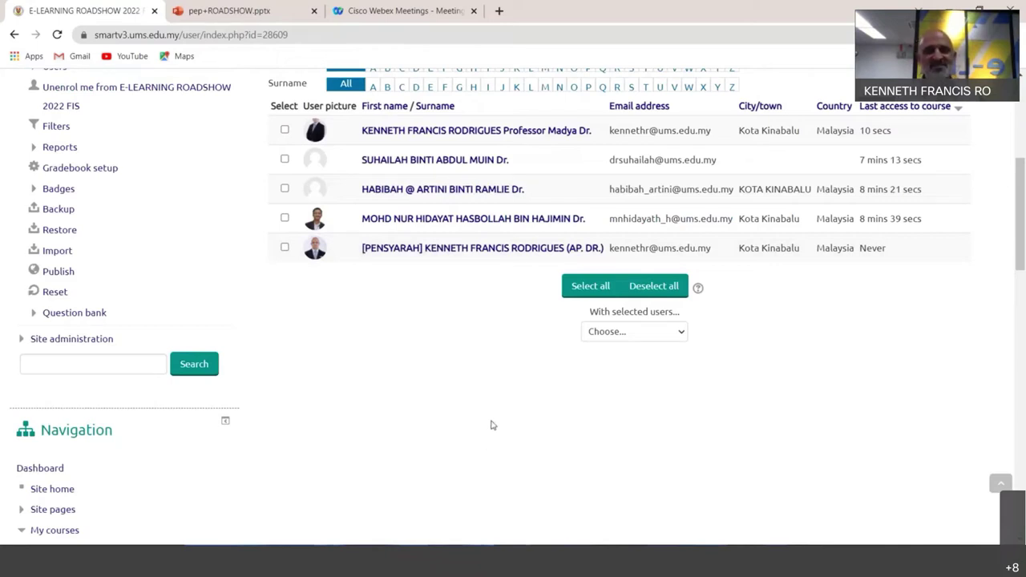
scroll(493, 425, up, 1)
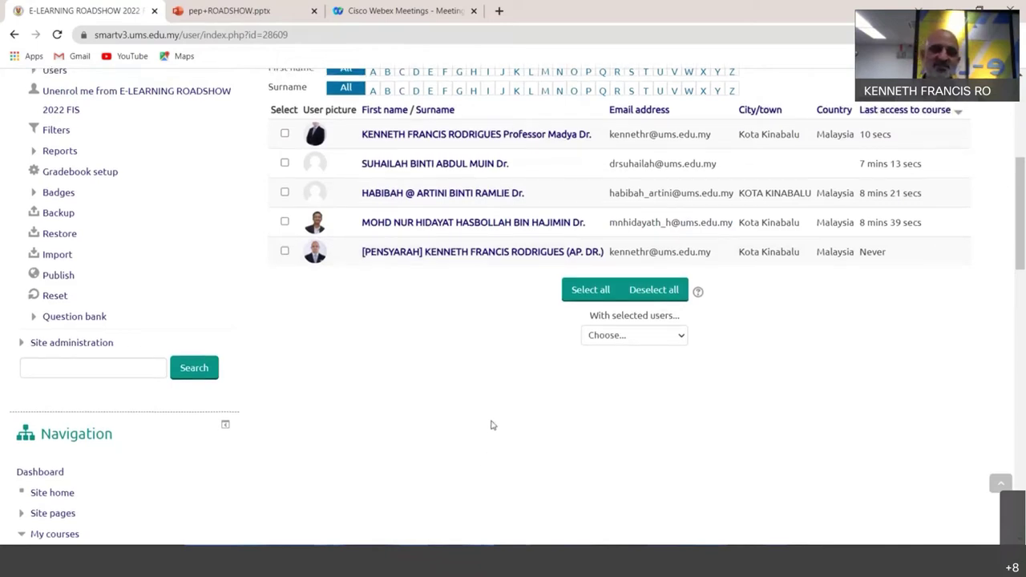
scroll(494, 425, up, 3)
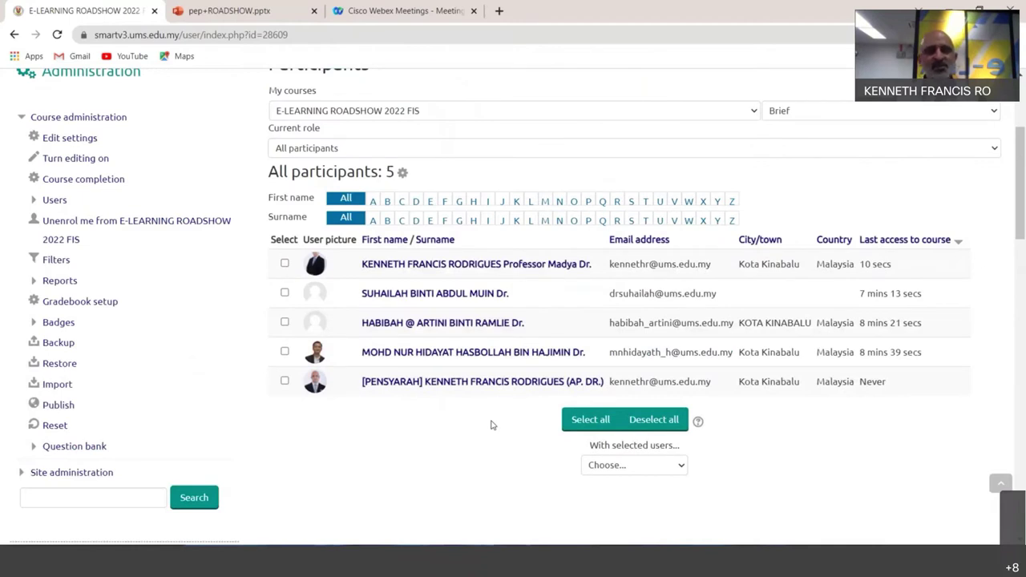
drag(1023, 216, 1023, 215)
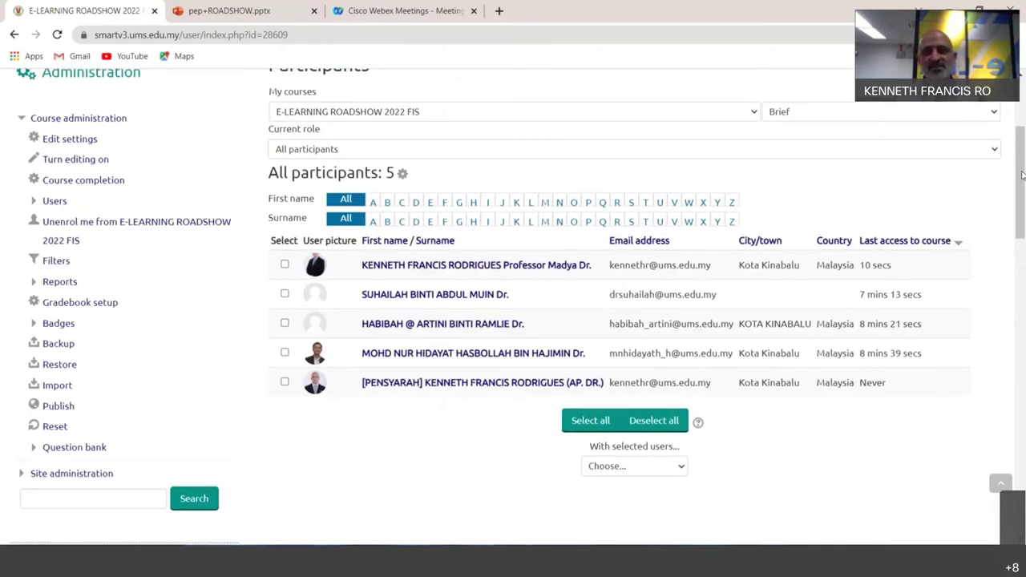
drag(1023, 175, 1024, 117)
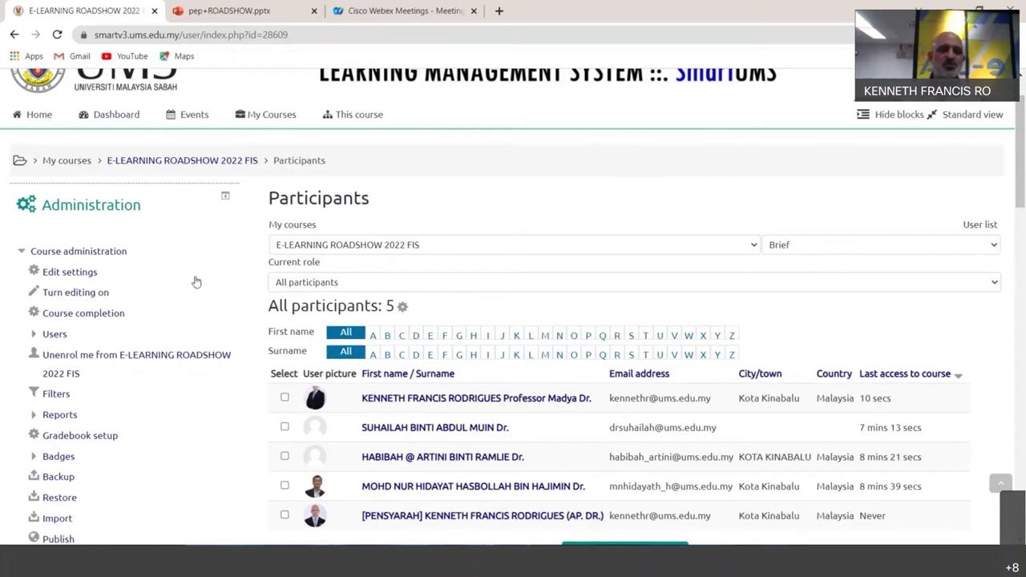
scroll(64, 335, down, 1)
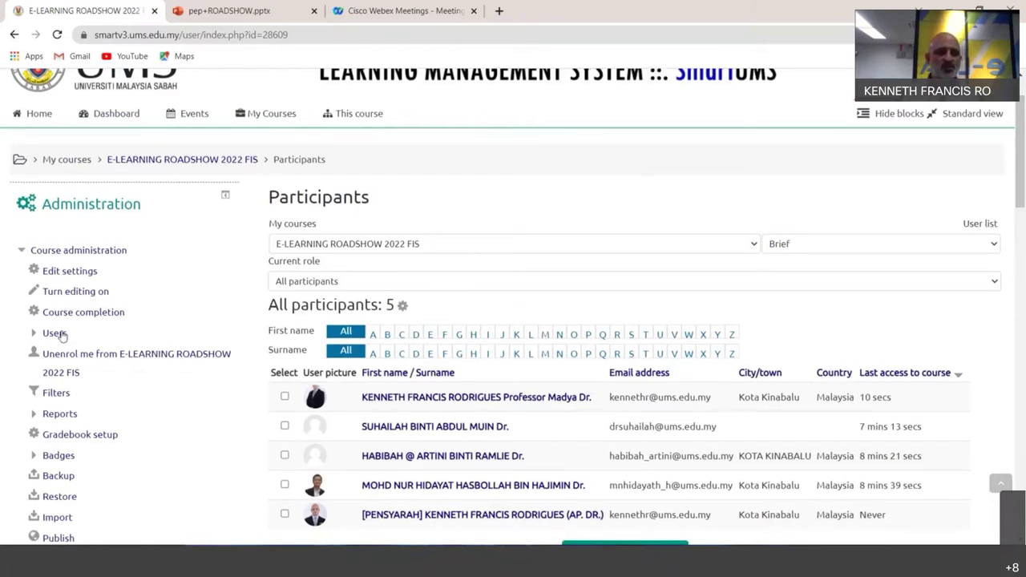
scroll(63, 336, down, 1)
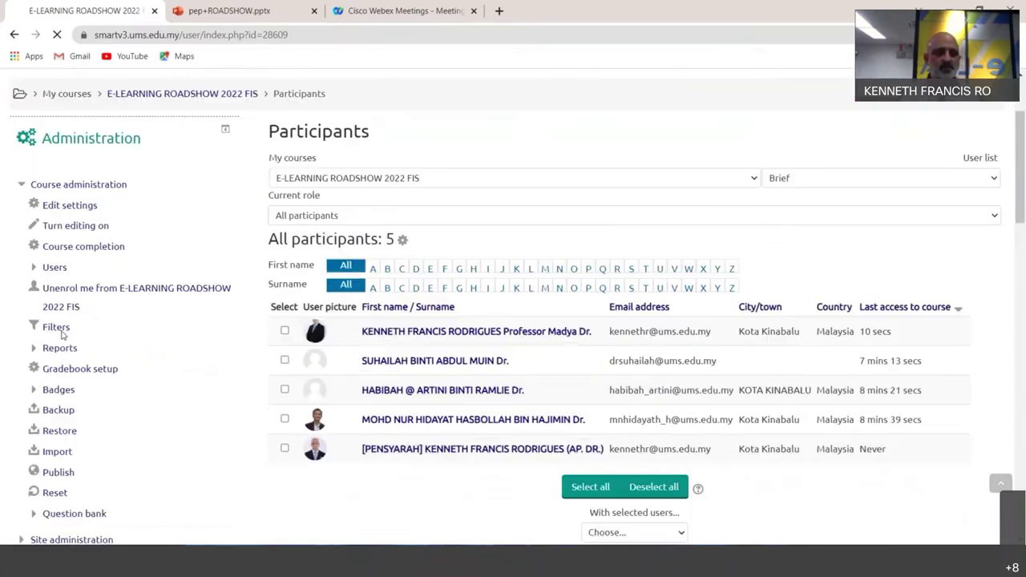
Step: Open the course's Filter settings page and expand Badges in the sidebar
click(58, 329)
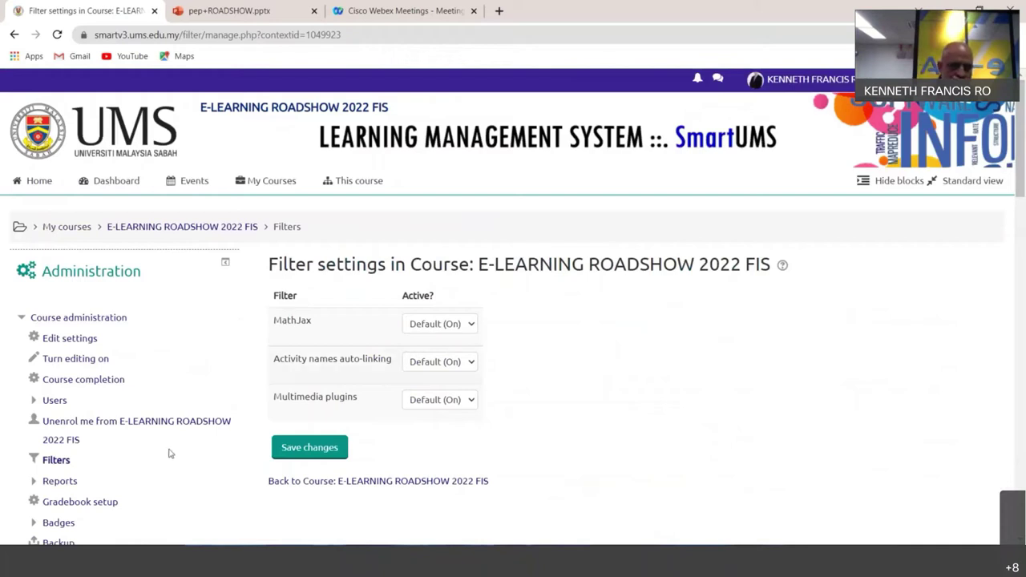
scroll(54, 401, down, 2)
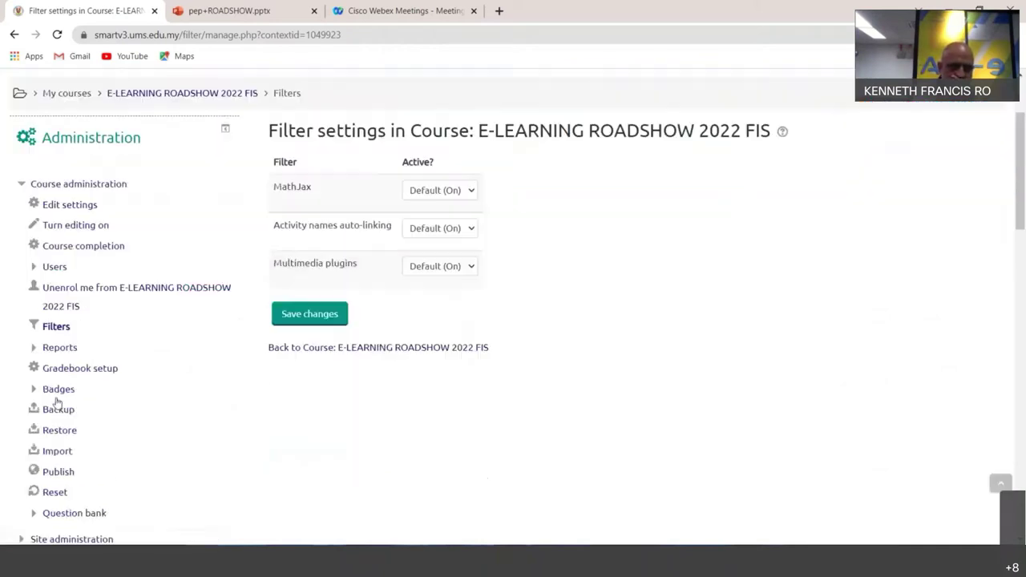
click(185, 373)
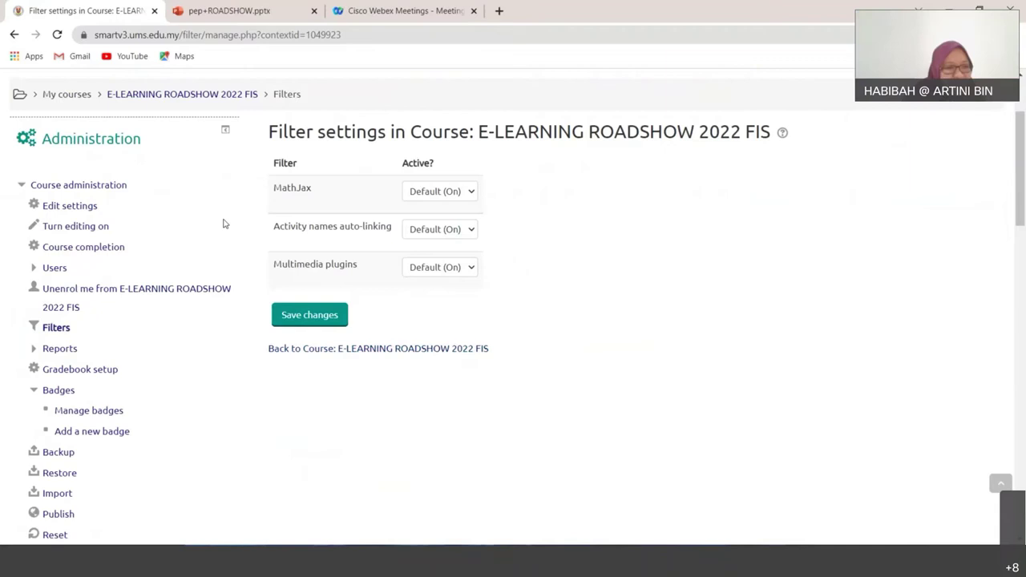
scroll(224, 224, up, 2)
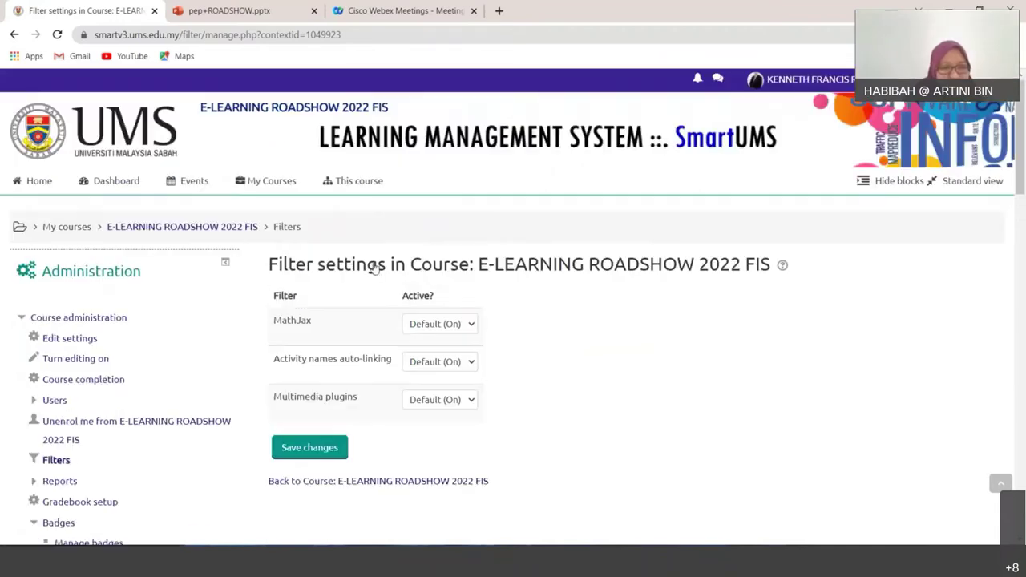
click(360, 182)
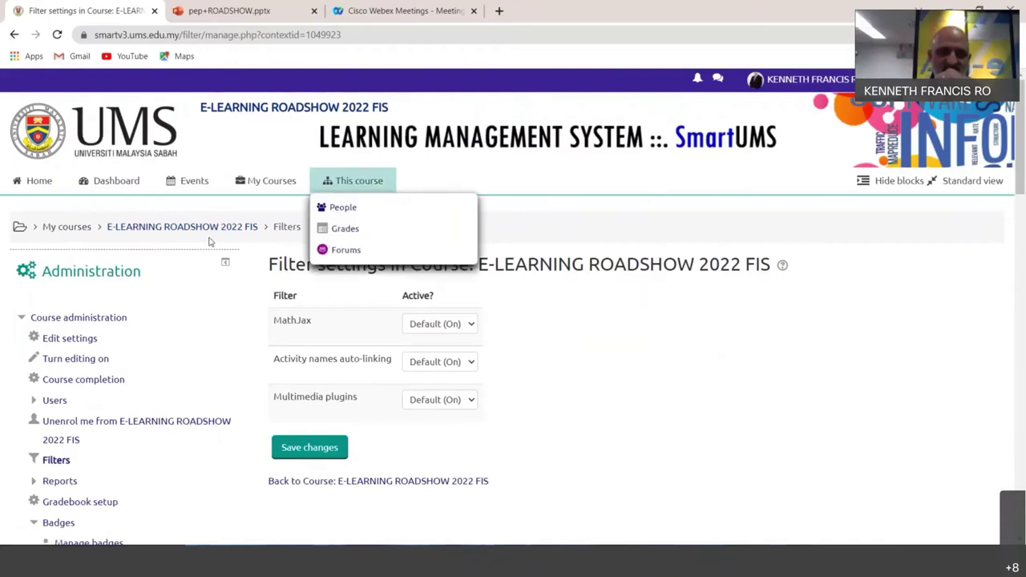
click(53, 192)
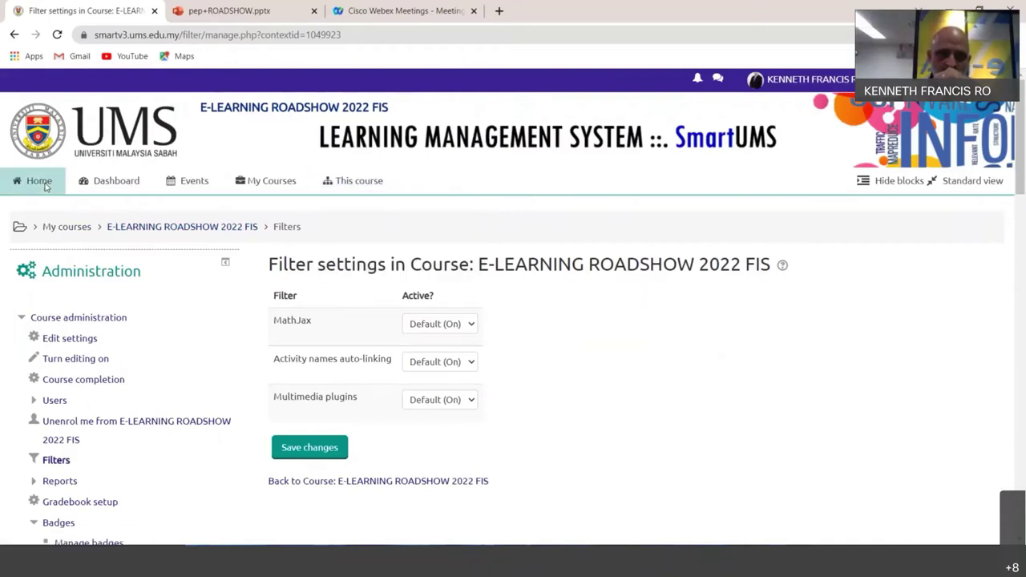
click(45, 186)
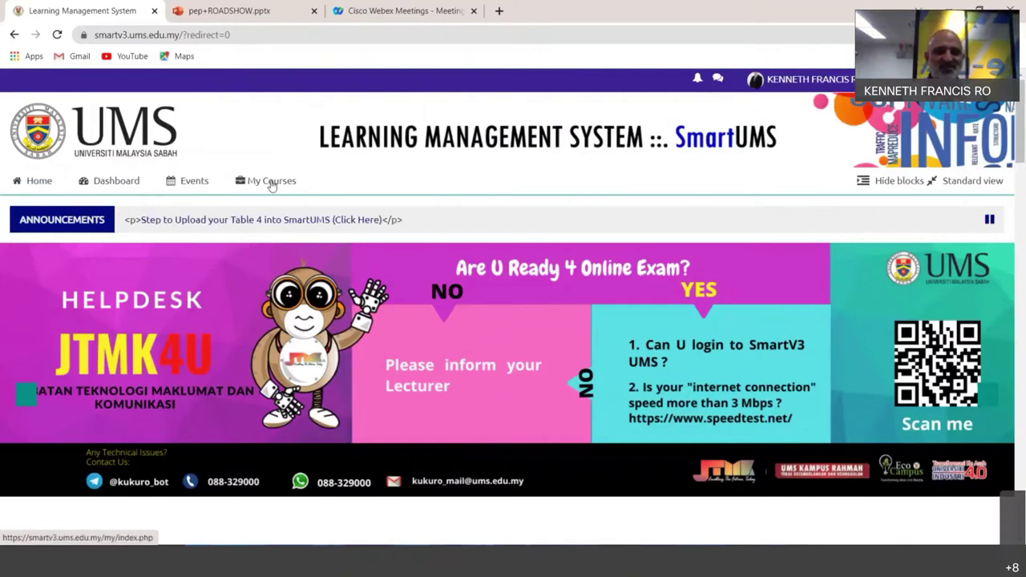
click(271, 183)
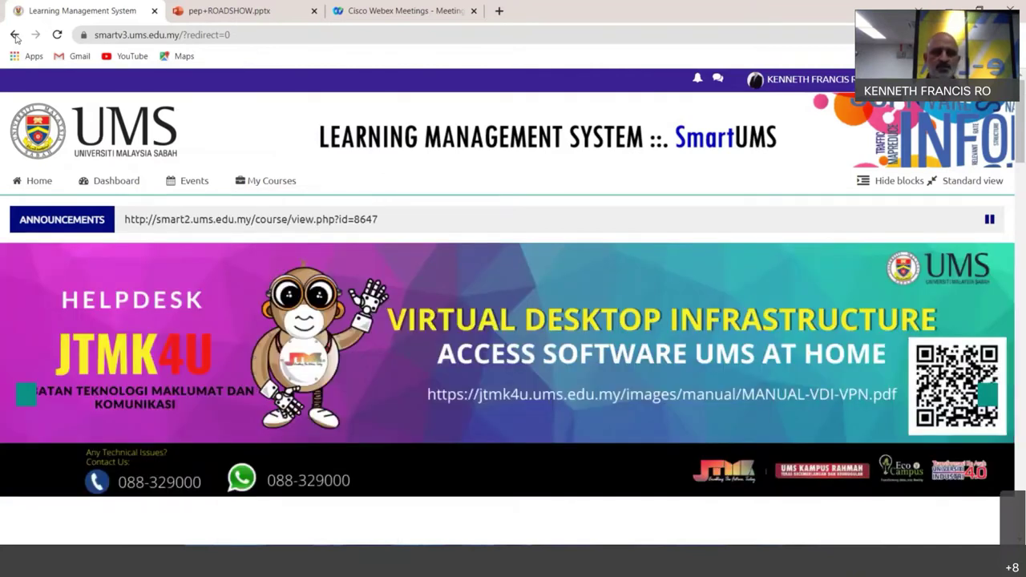
click(15, 35)
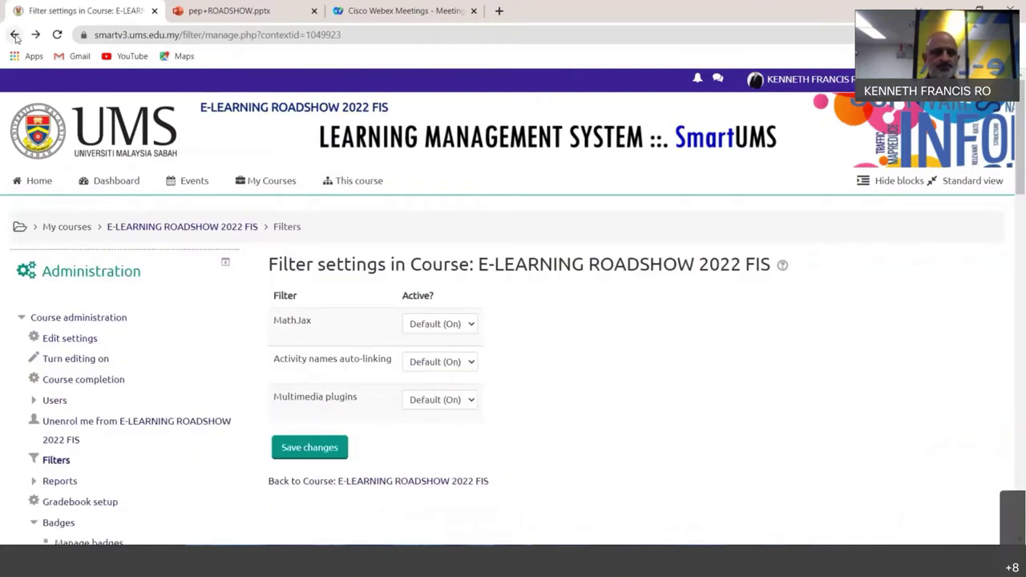
click(177, 227)
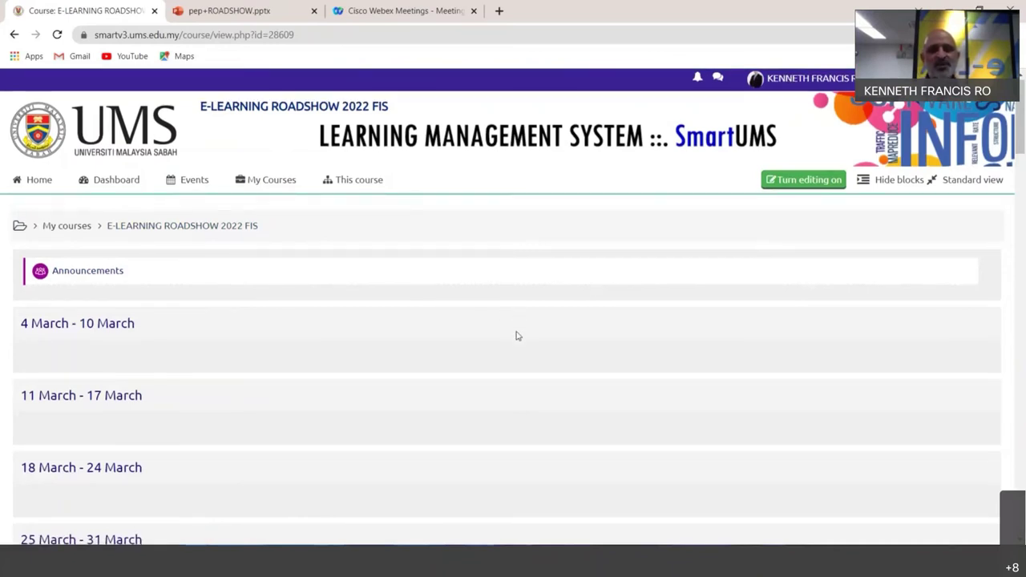
Step: Scroll down the course page through the weekly sections to the Administration block
scroll(514, 336, down, 3)
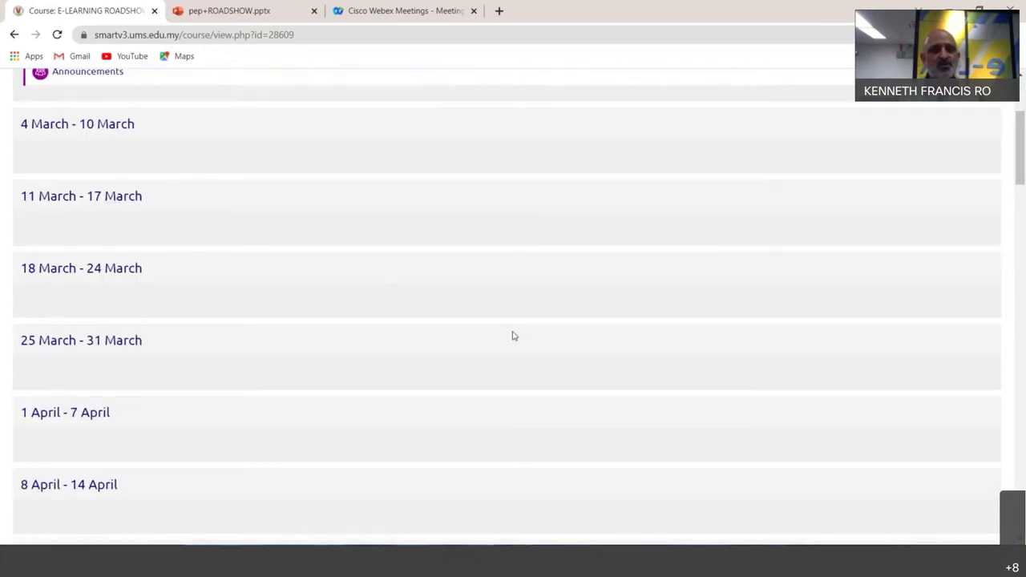
scroll(510, 334, down, 3)
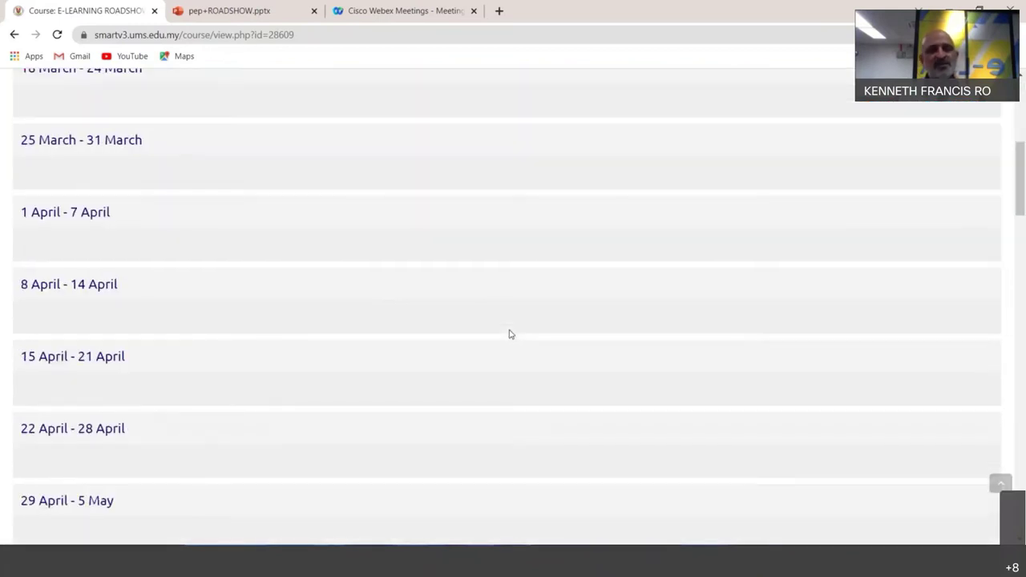
scroll(508, 333, down, 2)
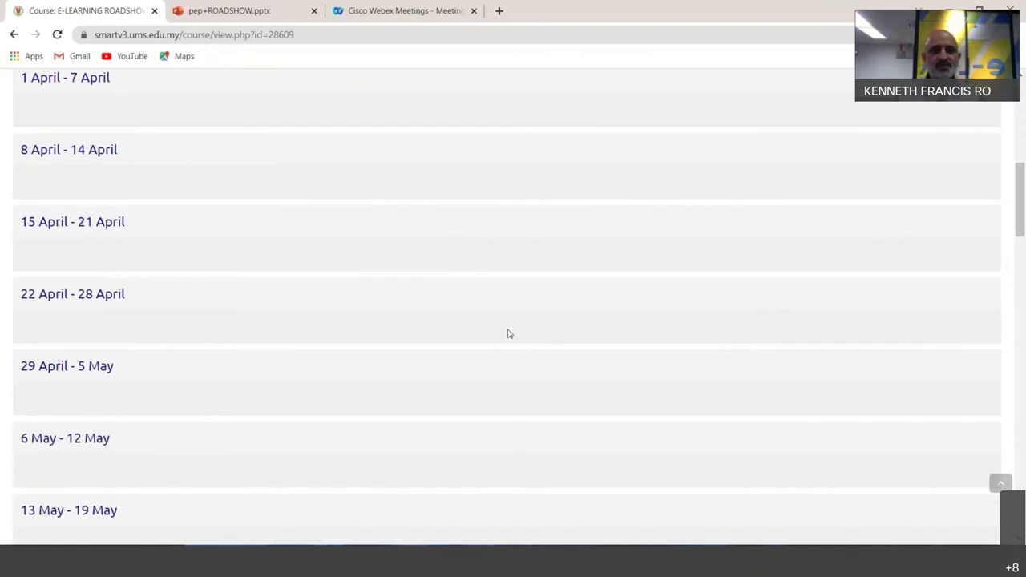
scroll(507, 334, down, 2)
scroll(507, 333, down, 3)
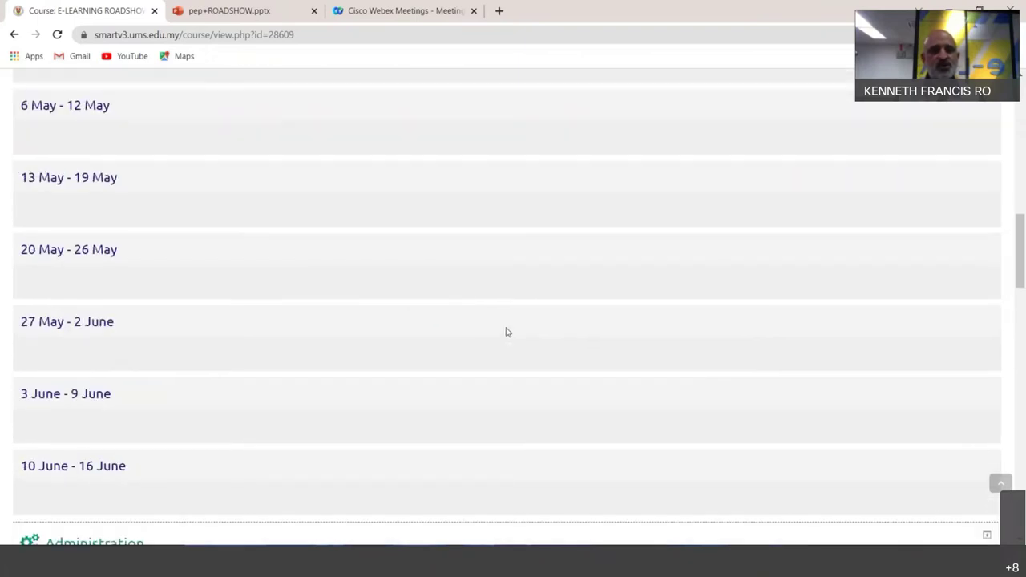
scroll(502, 331, down, 3)
scroll(499, 331, down, 5)
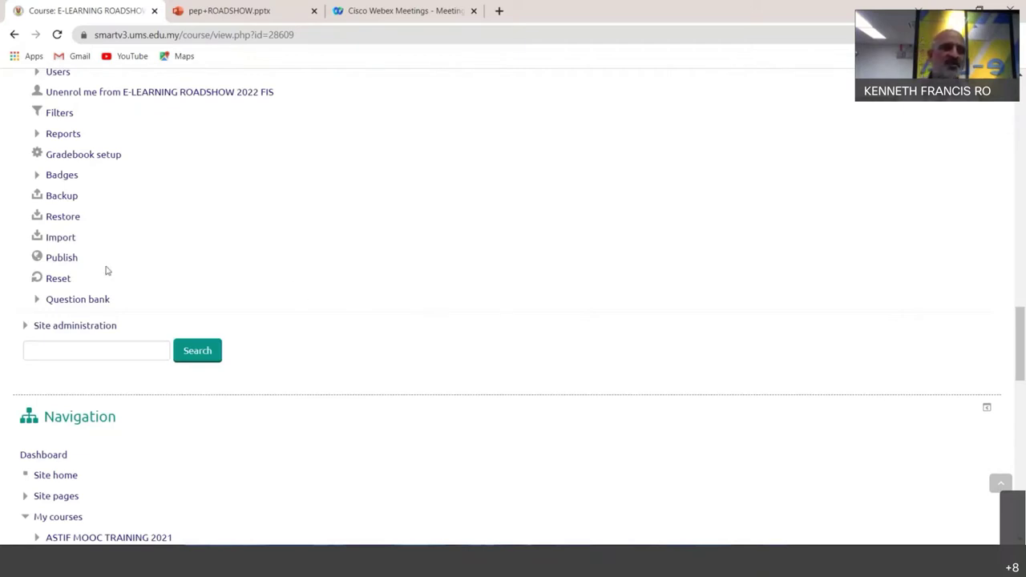
Step: Start a course backup, review its initial settings, and uncheck Include enrolled users
click(68, 198)
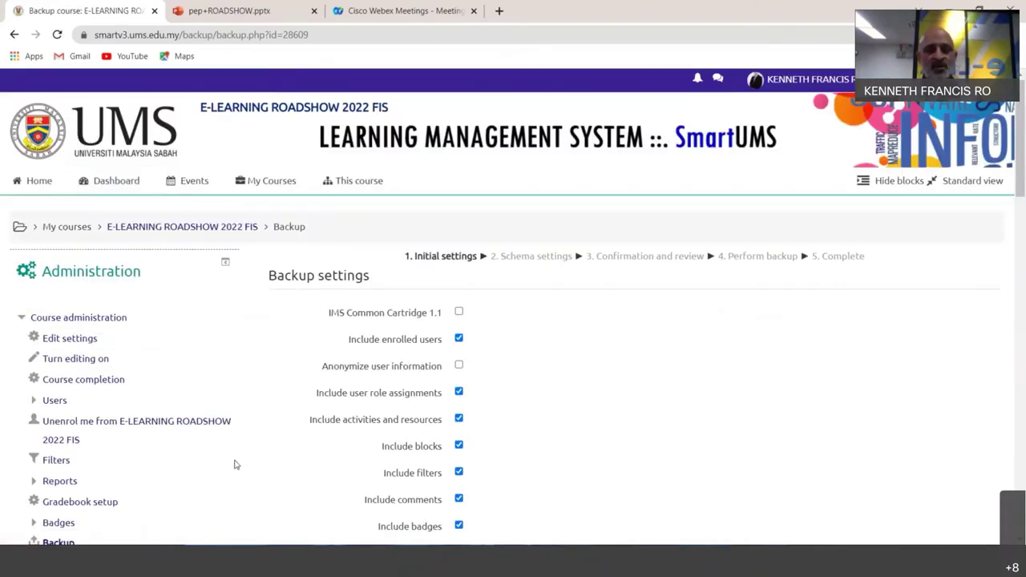
scroll(529, 405, down, 1)
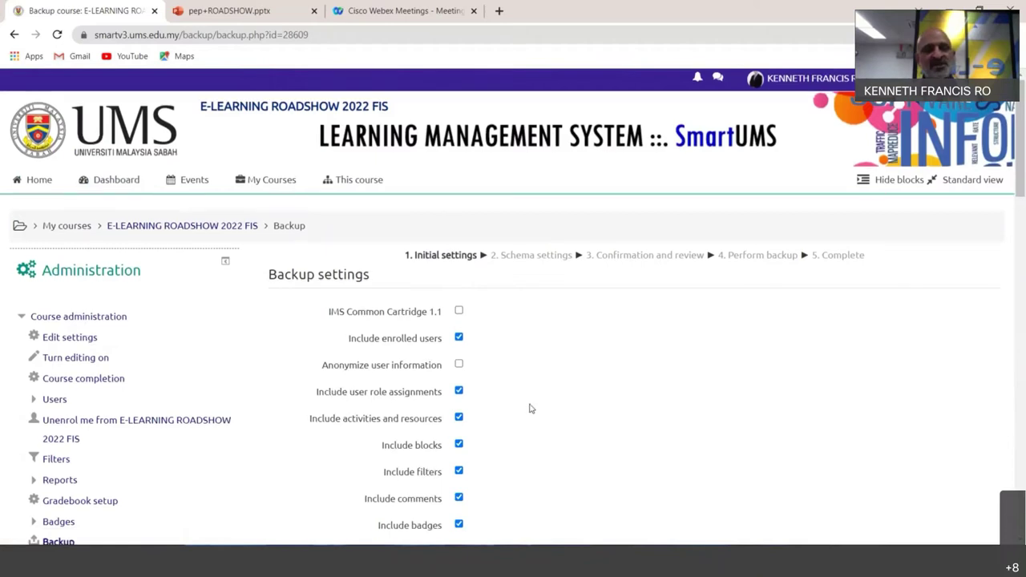
scroll(533, 417, down, 3)
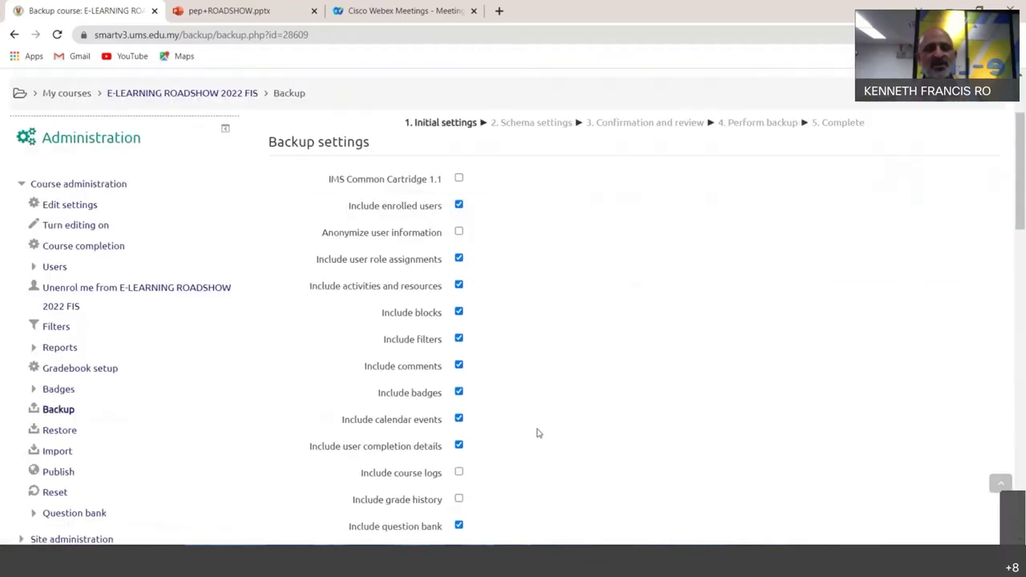
scroll(279, 267, down, 3)
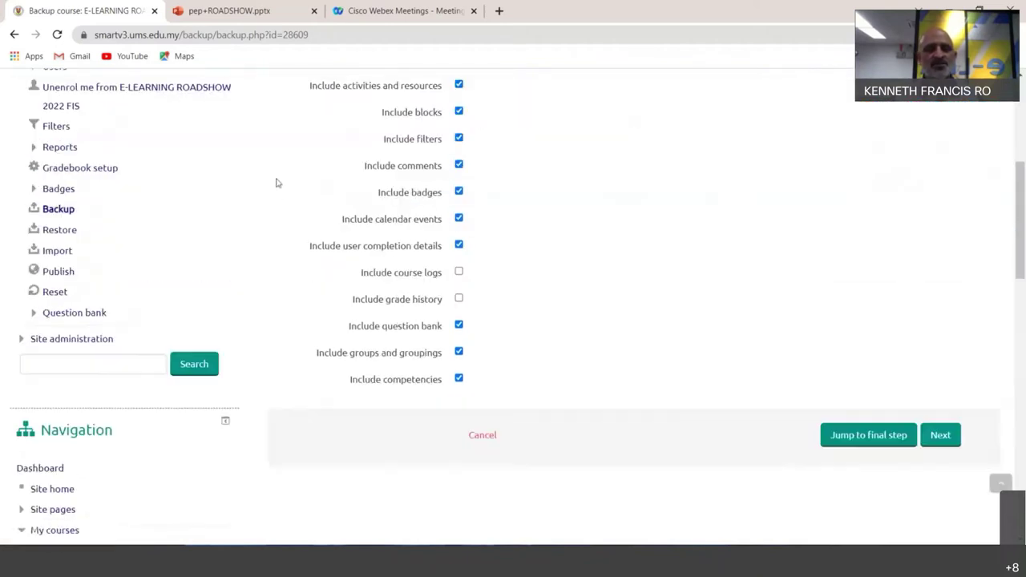
scroll(806, 225, down, 1)
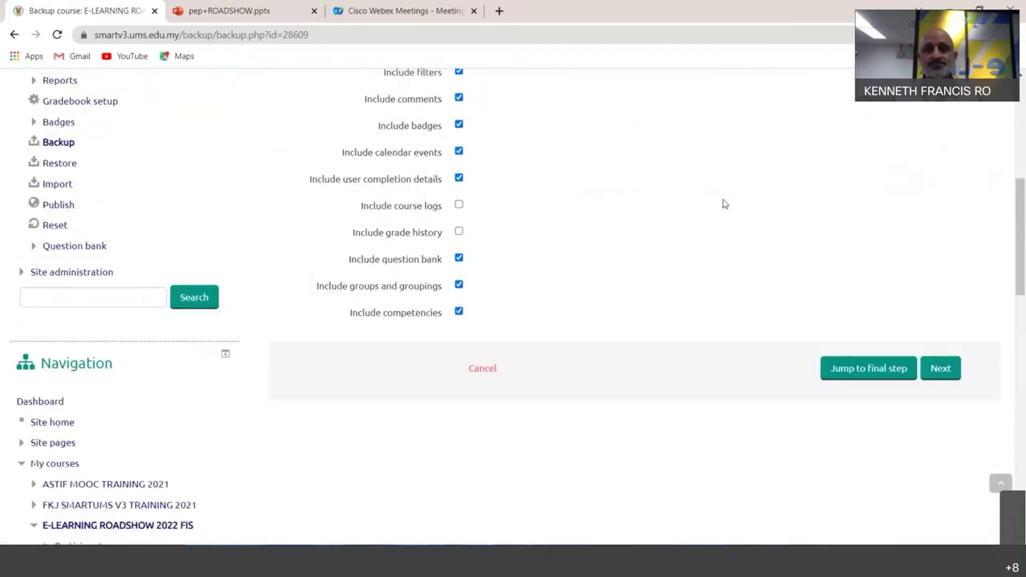
scroll(999, 152, up, 2)
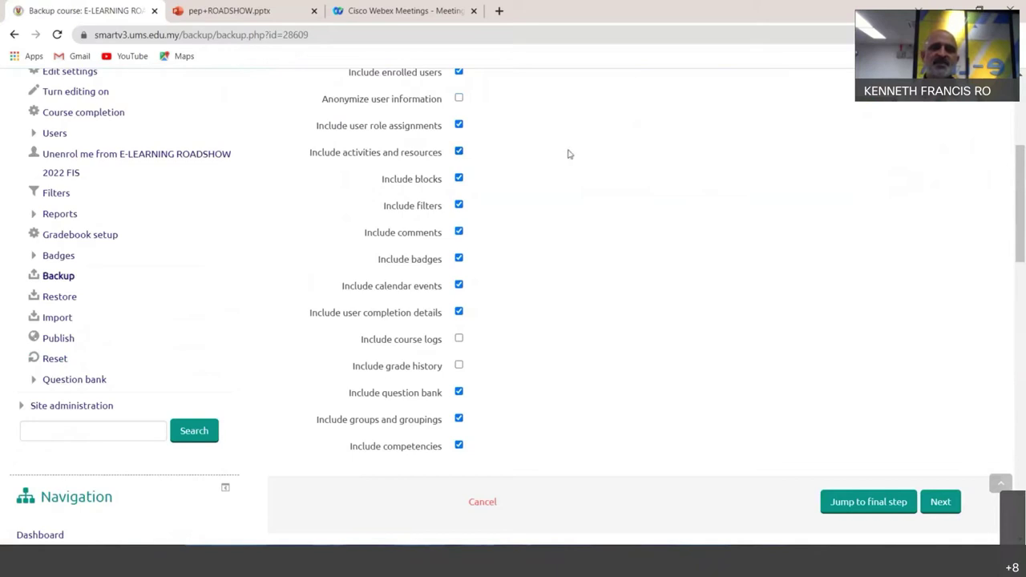
scroll(1022, 154, up, 2)
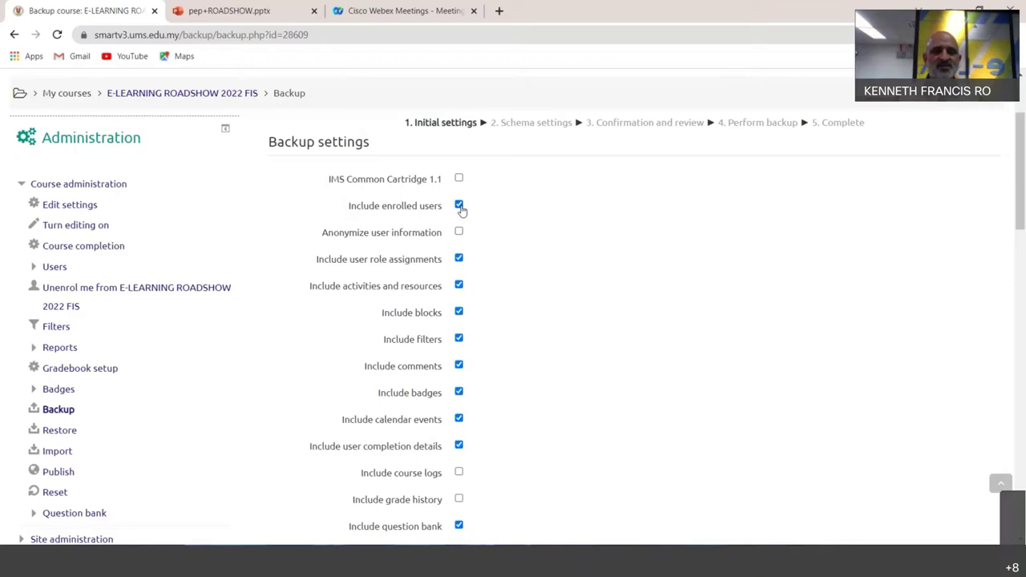
click(460, 207)
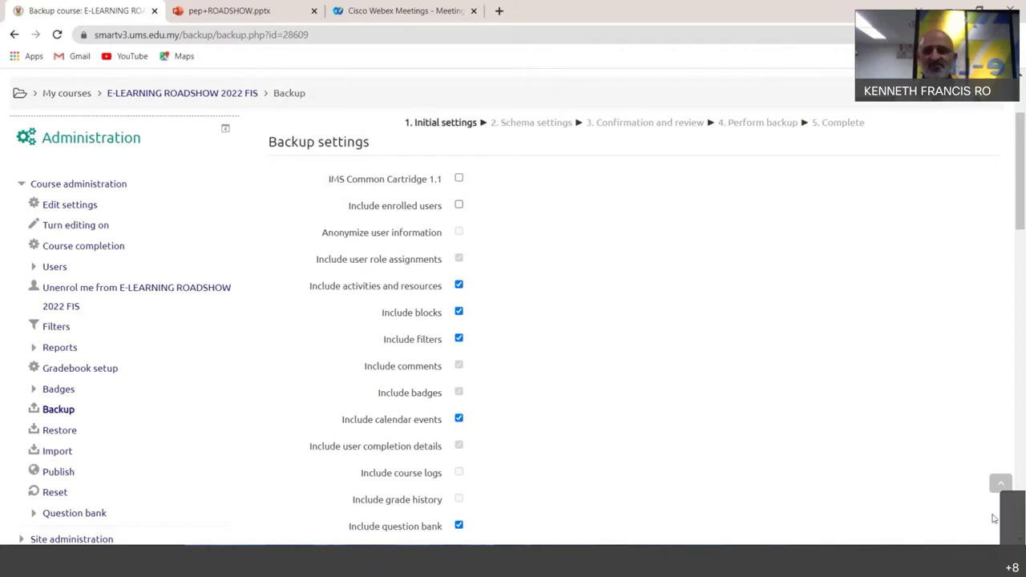
Step: Keep 'Include enrolled users' unticked in the initial Backup settings and continue
scroll(505, 309, down, 1)
scroll(960, 445, down, 1)
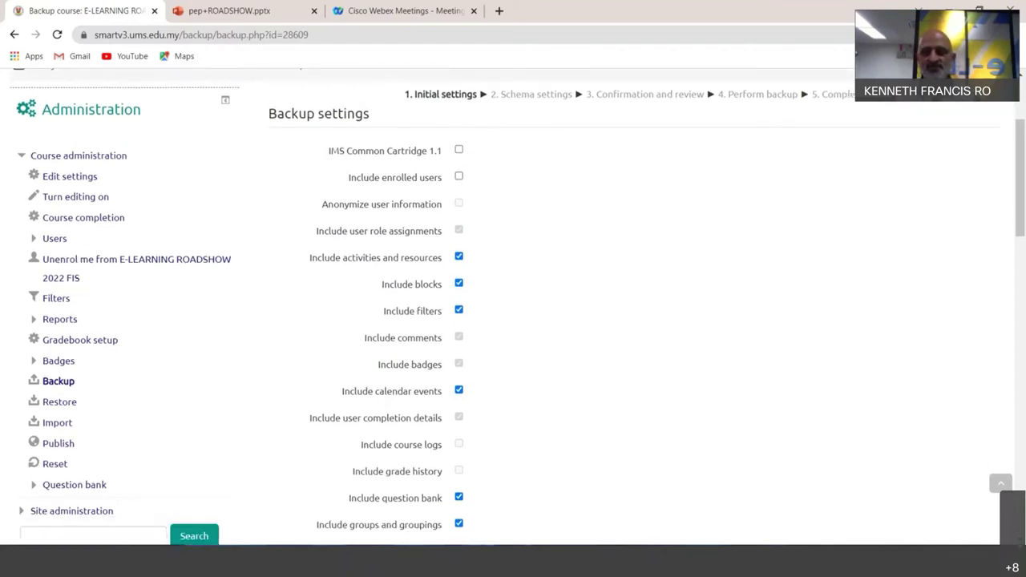
scroll(960, 445, down, 3)
scroll(942, 365, down, 1)
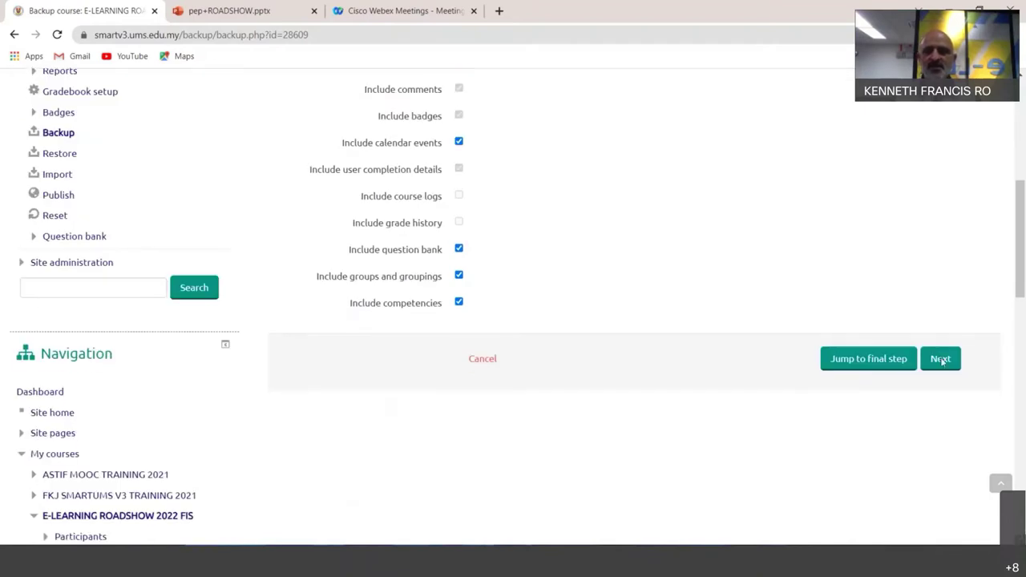
scroll(940, 361, down, 1)
click(941, 334)
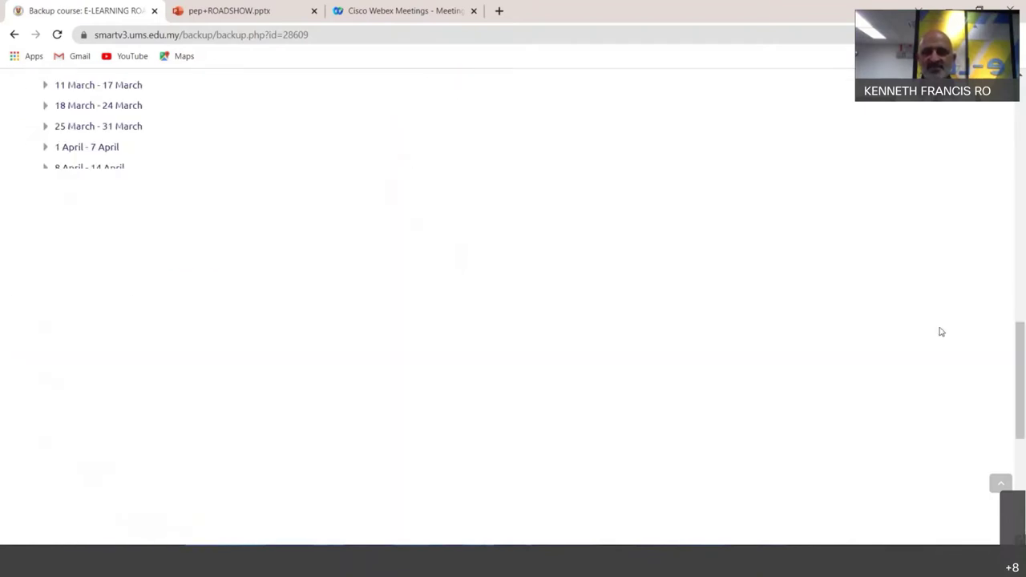
Step: Review the remaining initial backup options and submit them to reach Schema settings
scroll(669, 323, down, 3)
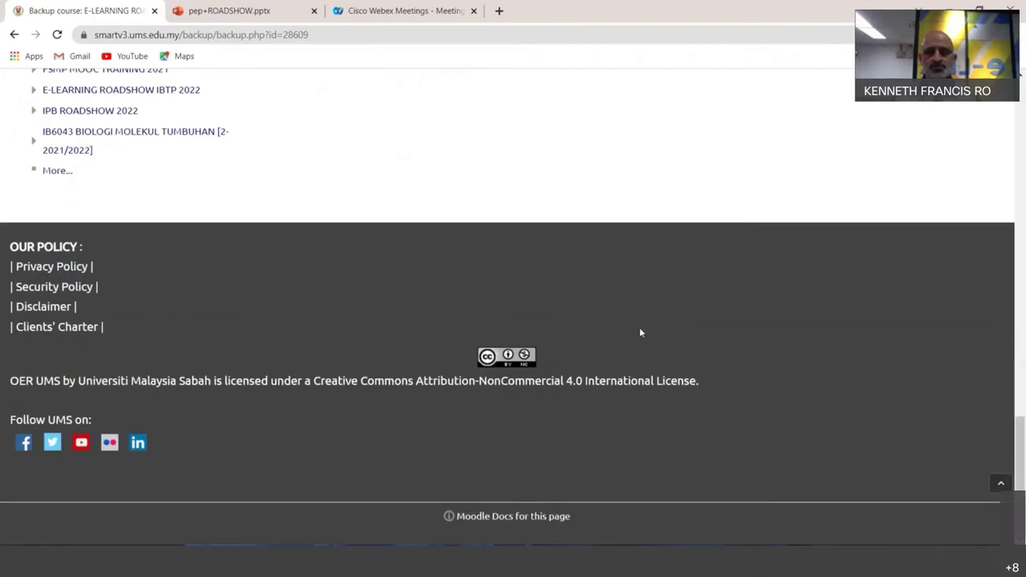
scroll(640, 332, up, 3)
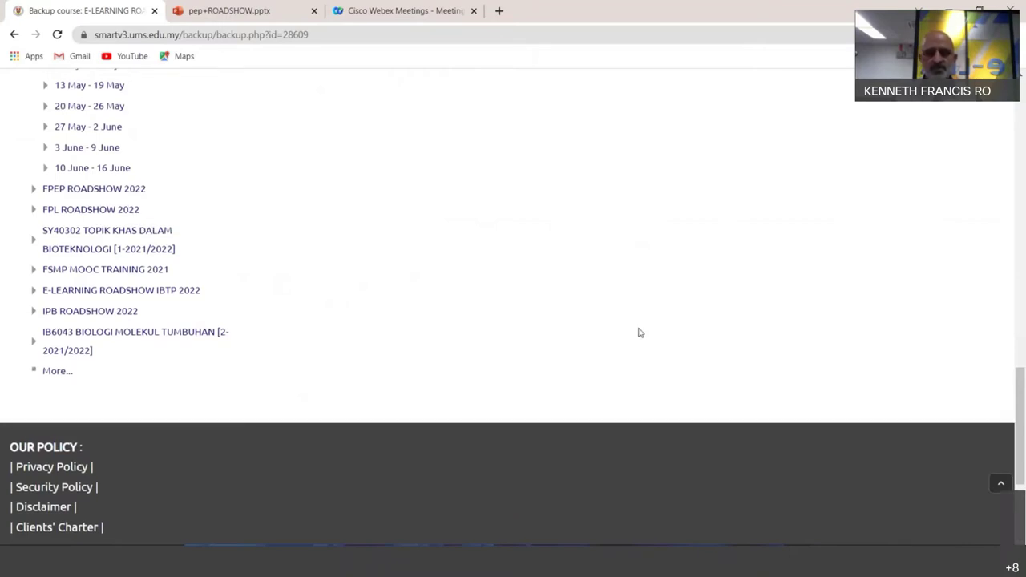
scroll(1020, 361, up, 5)
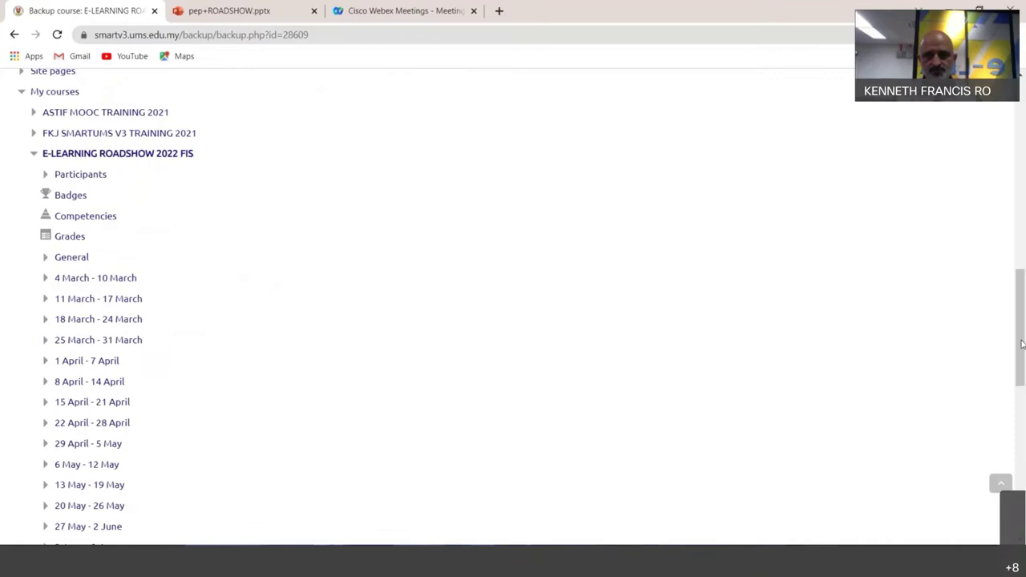
scroll(1023, 329, up, 3)
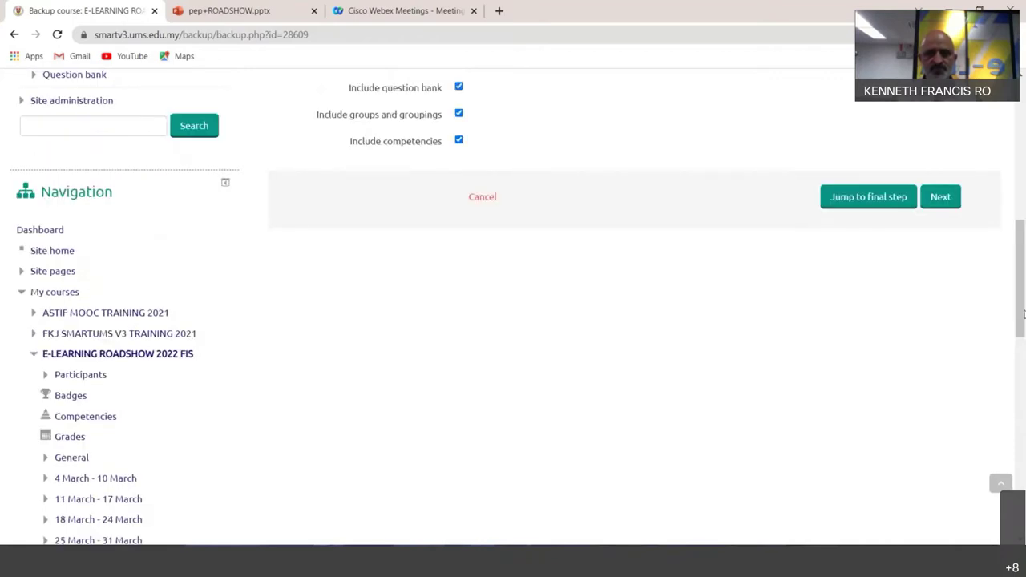
scroll(1023, 313, down, 1)
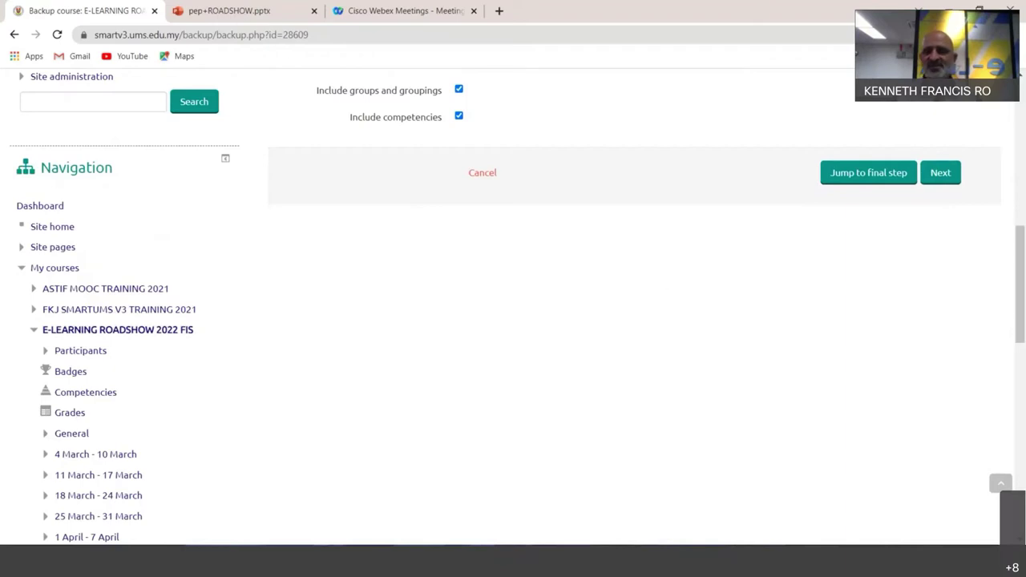
scroll(1023, 234, up, 3)
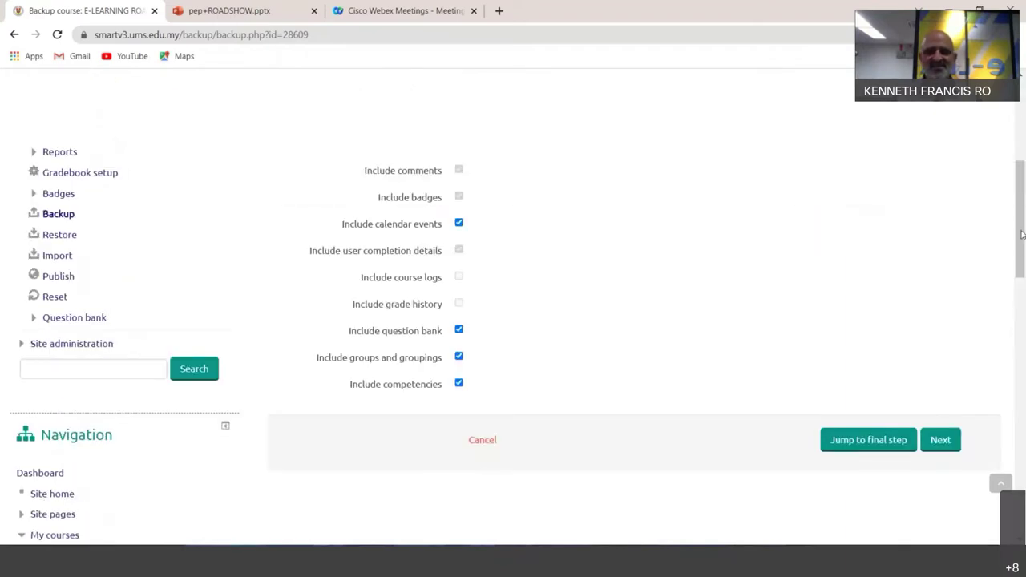
scroll(728, 343, up, 4)
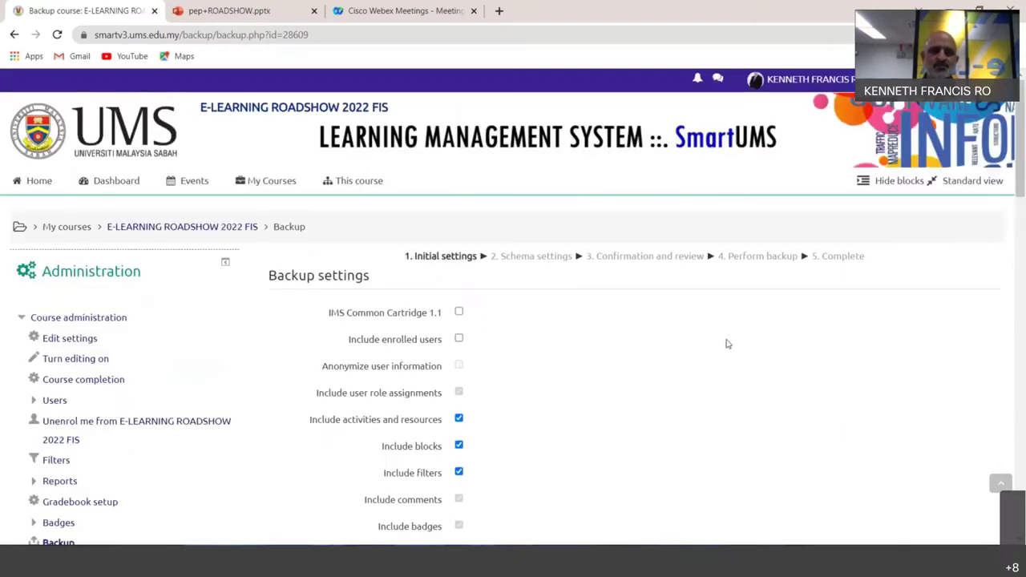
scroll(727, 343, down, 5)
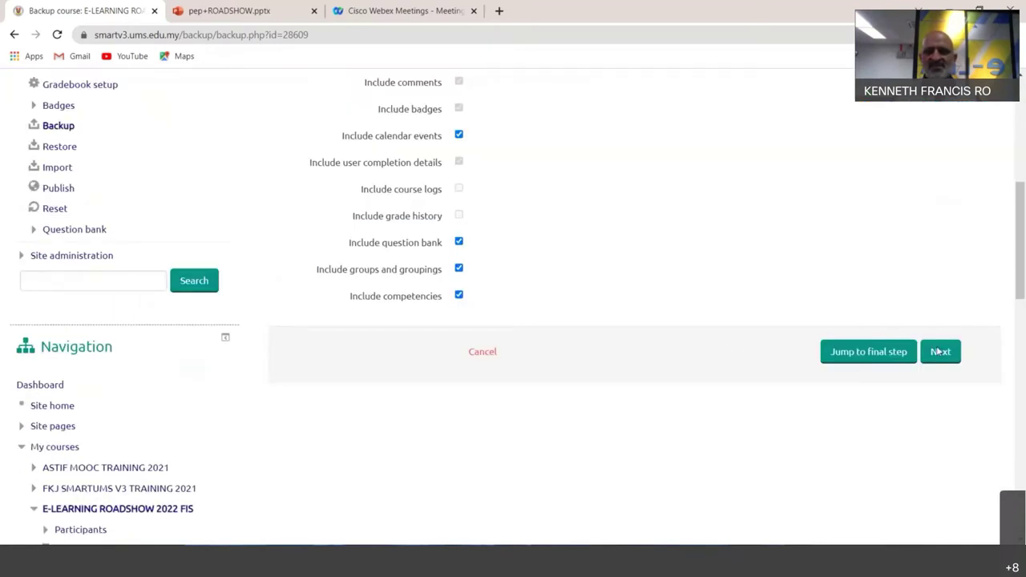
scroll(936, 351, down, 2)
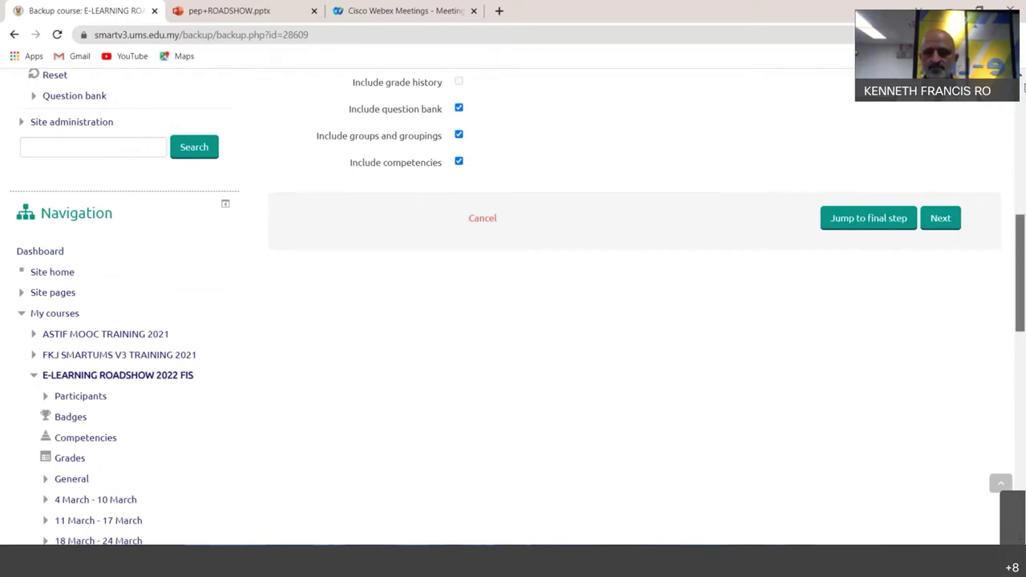
scroll(1022, 192, up, 1)
scroll(1021, 81, up, 3)
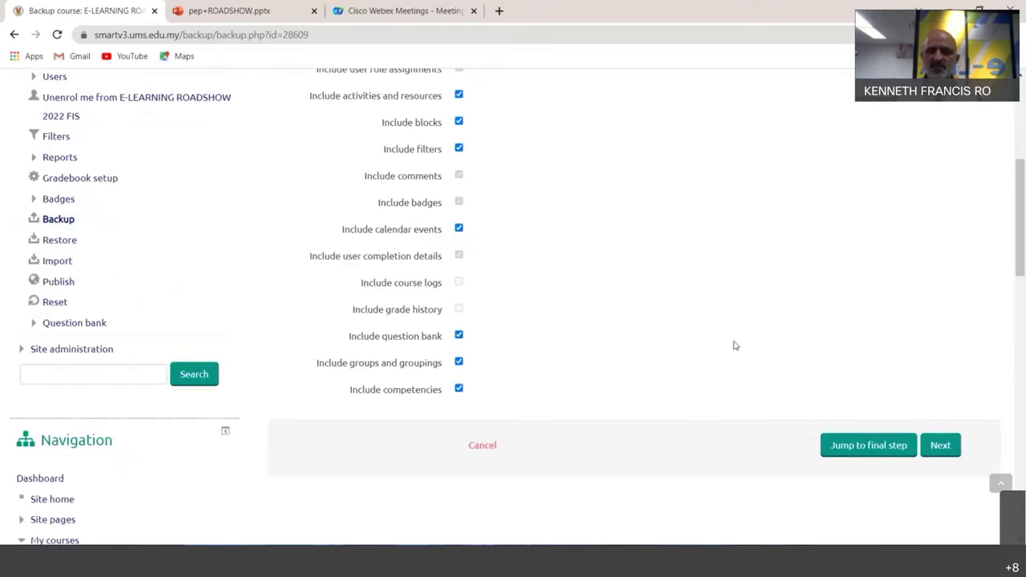
scroll(612, 415, up, 1)
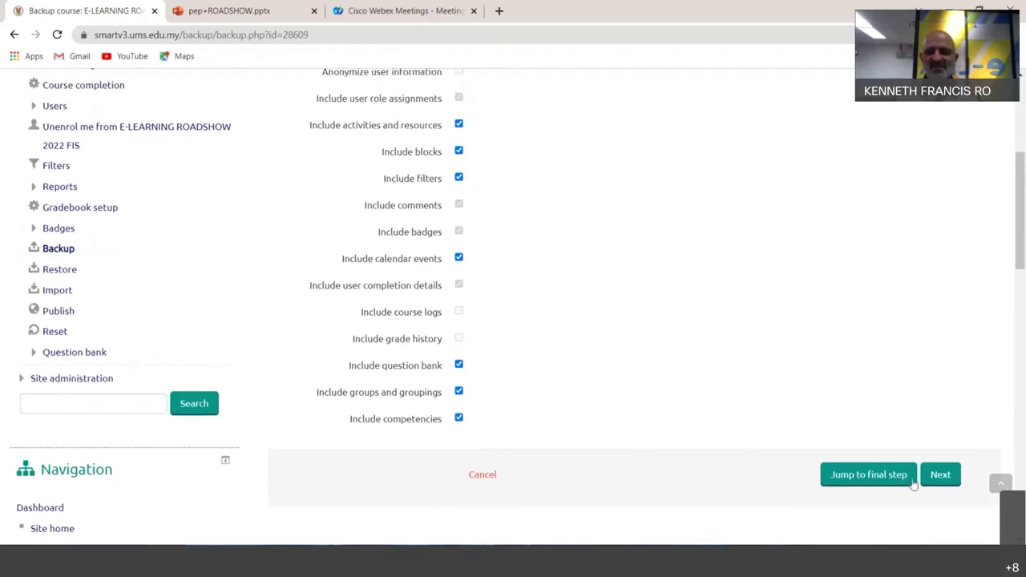
click(938, 476)
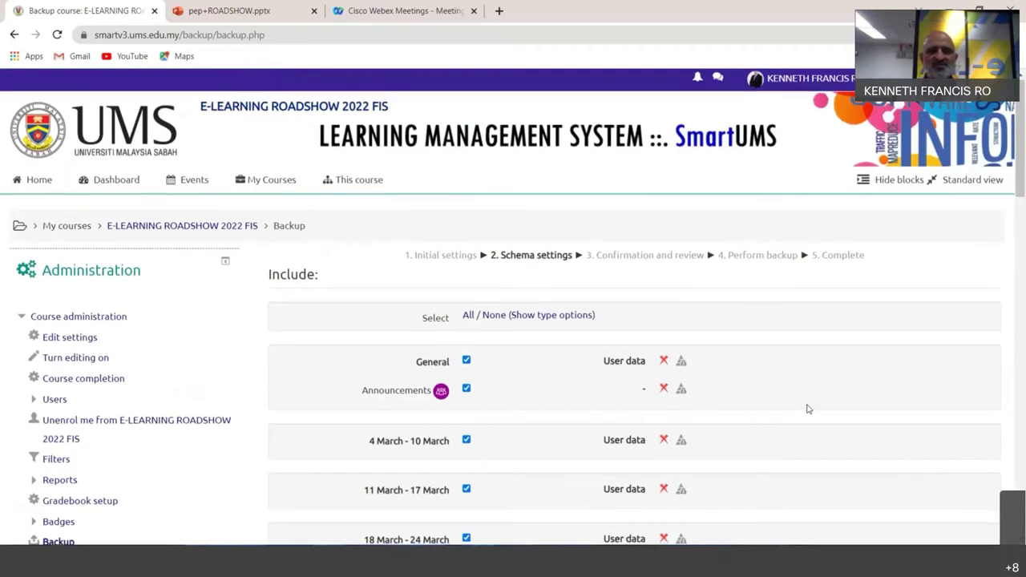
Step: Check General and every weekly section through 10 June - 16 June stay included without user data
scroll(540, 385, down, 2)
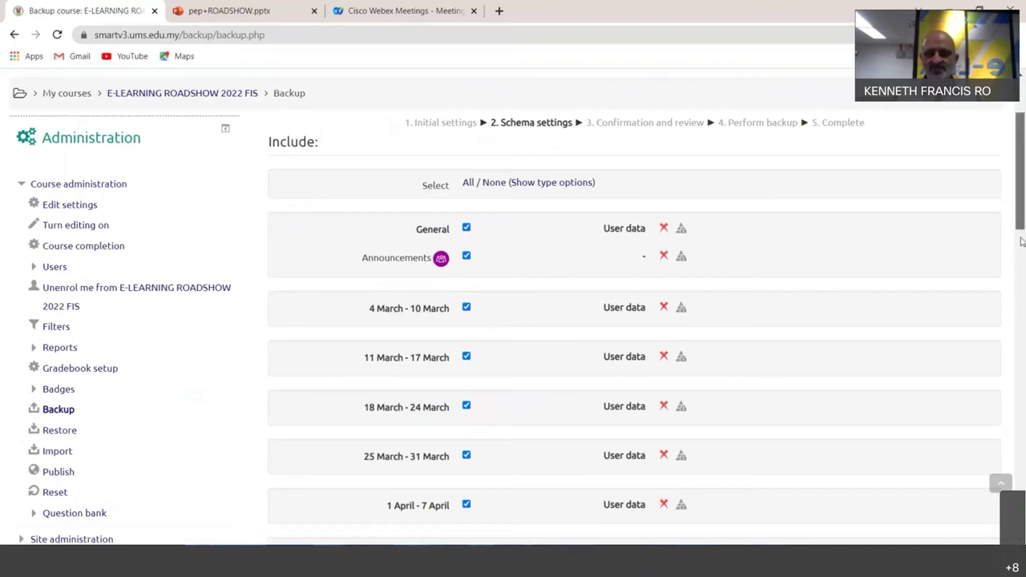
scroll(1021, 267, down, 2)
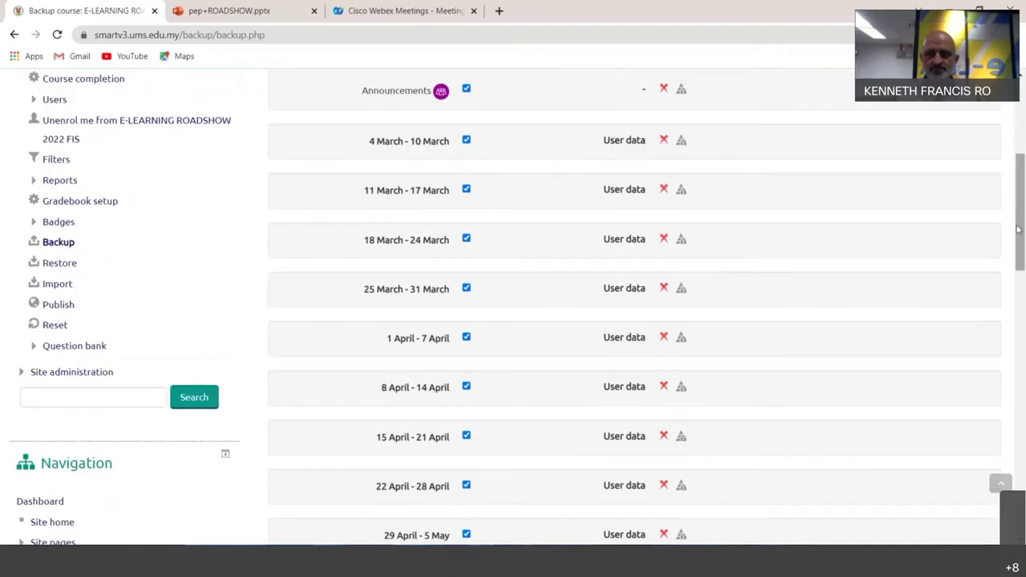
scroll(1017, 310, down, 2)
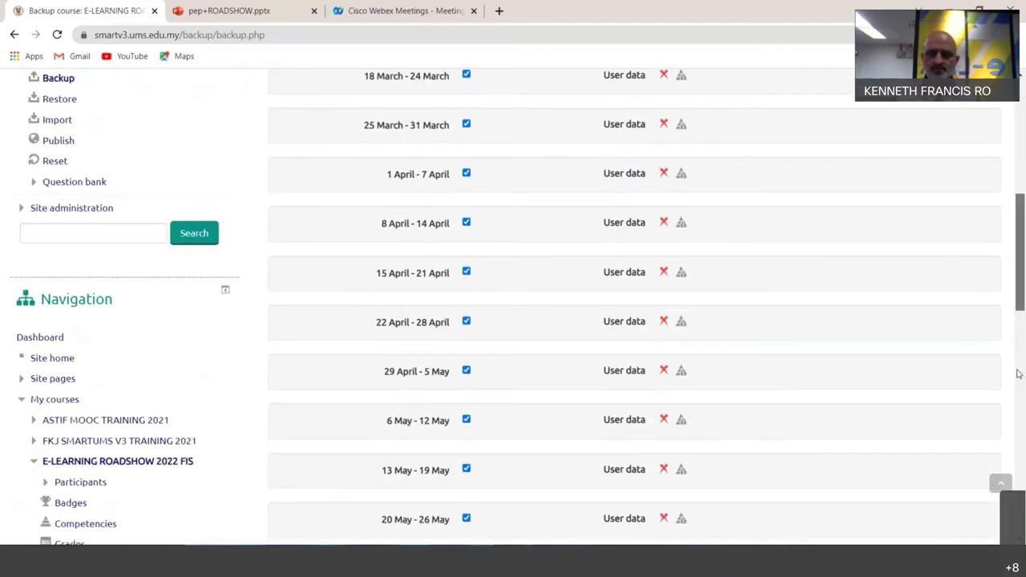
scroll(1019, 416, down, 5)
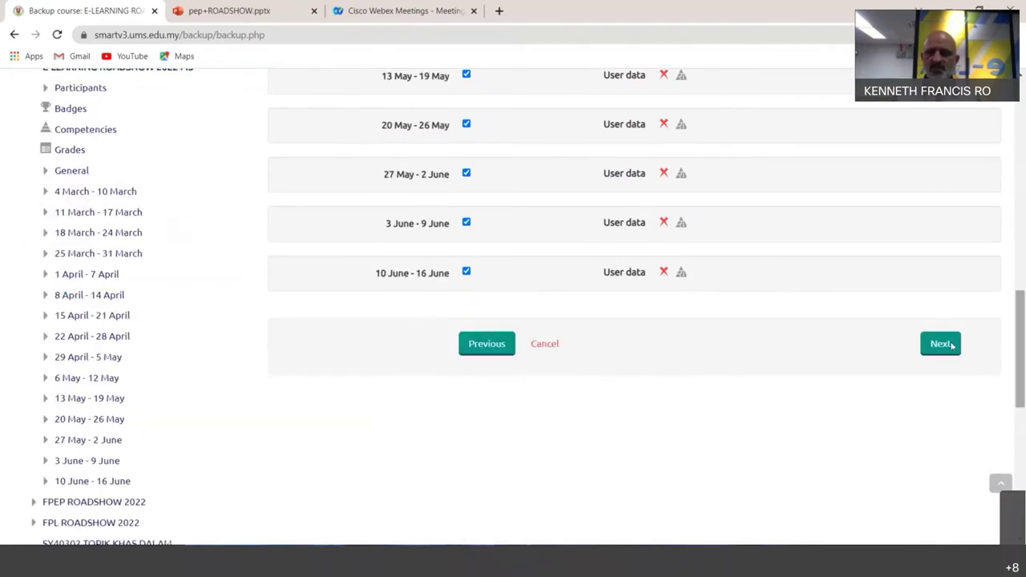
scroll(949, 346, up, 5)
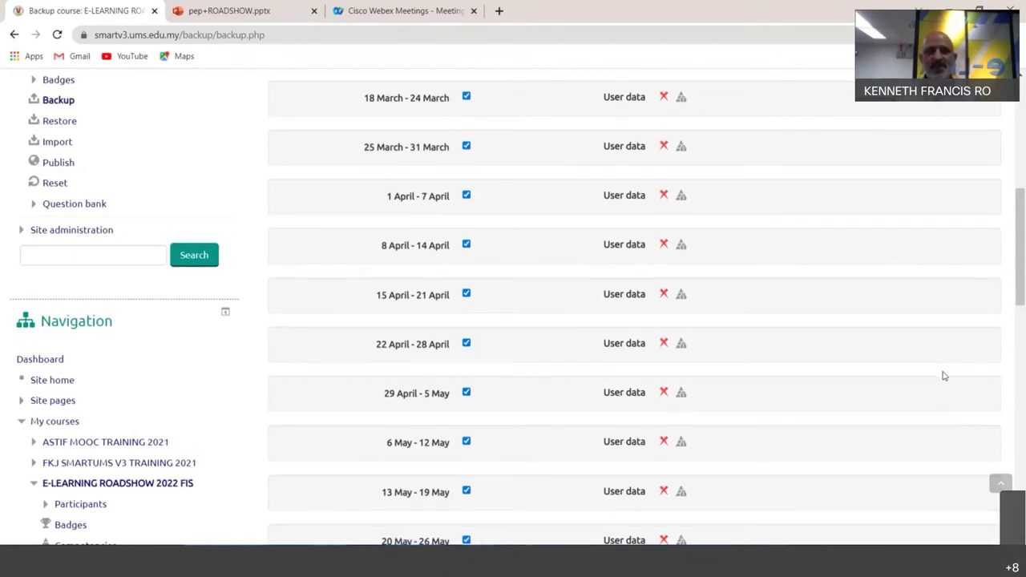
scroll(944, 376, down, 1)
scroll(944, 376, down, 3)
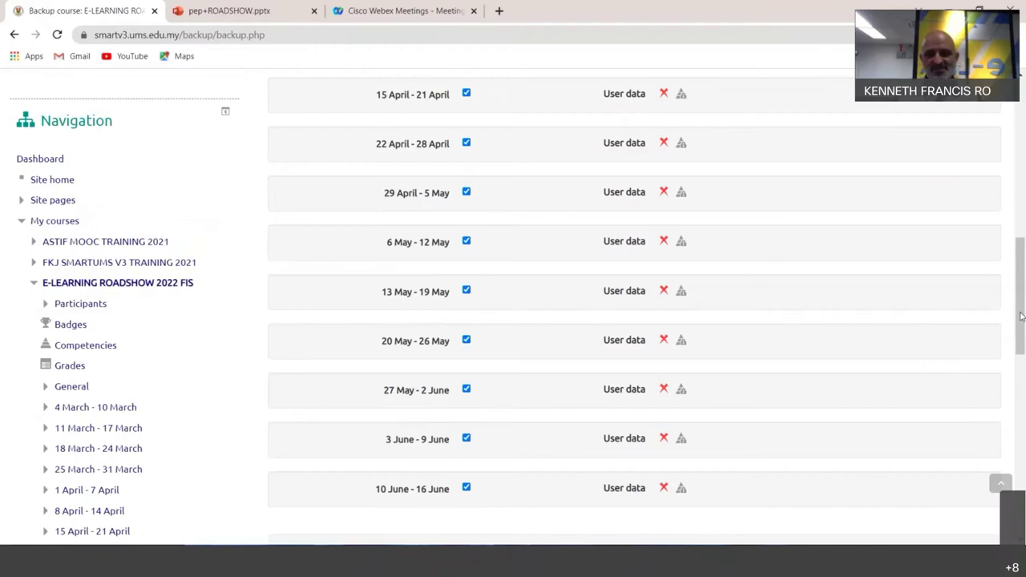
scroll(1021, 317, down, 1)
scroll(1022, 328, down, 2)
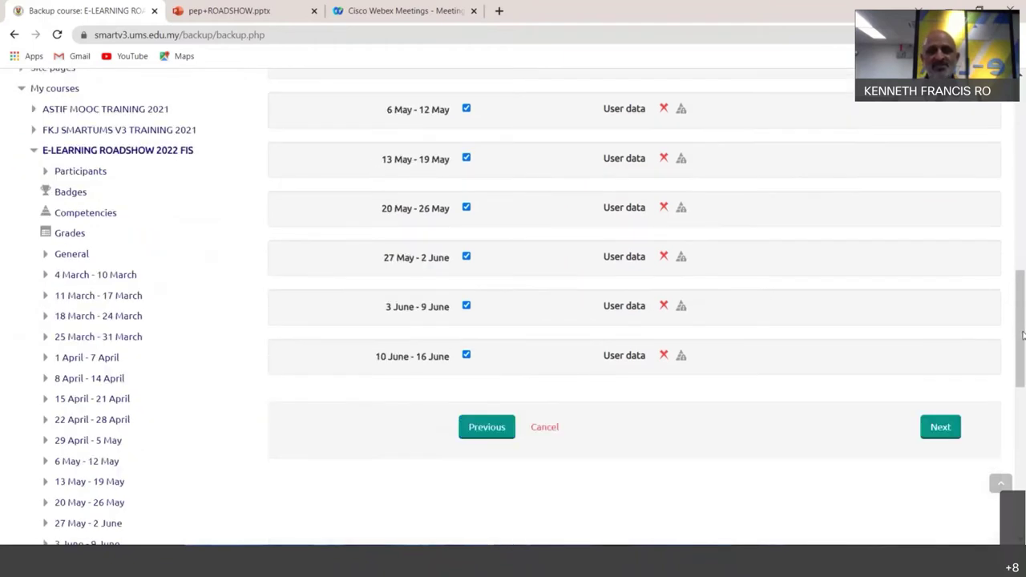
scroll(939, 426, down, 1)
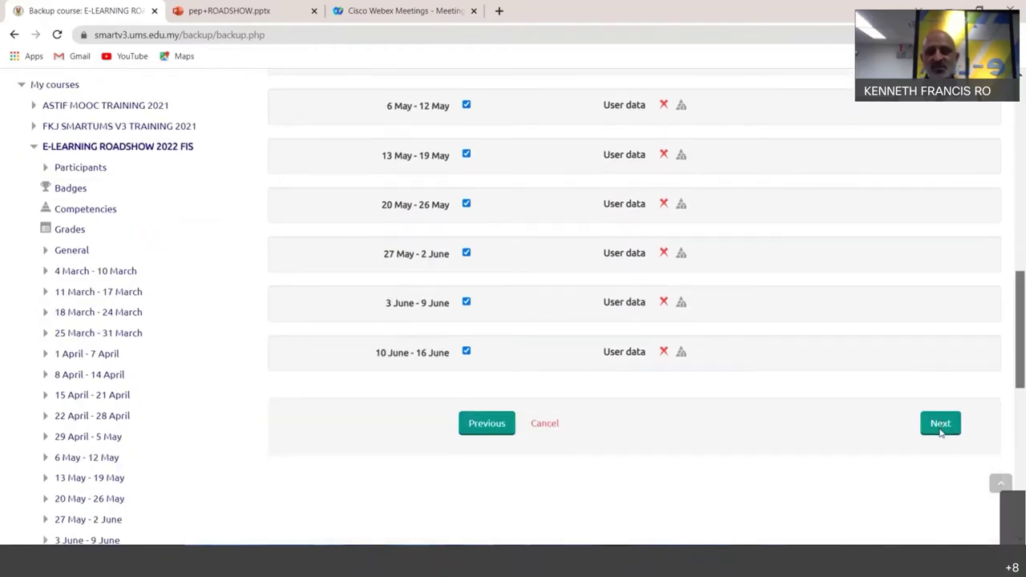
scroll(941, 430, down, 1)
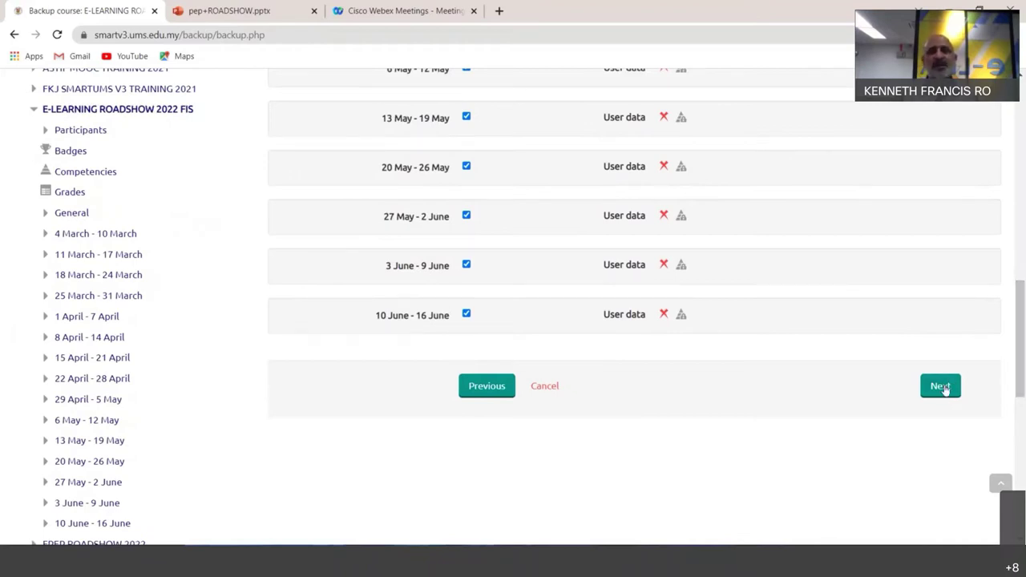
Step: Open the Confirmation and review summary showing users excluded and all weeks included
click(940, 386)
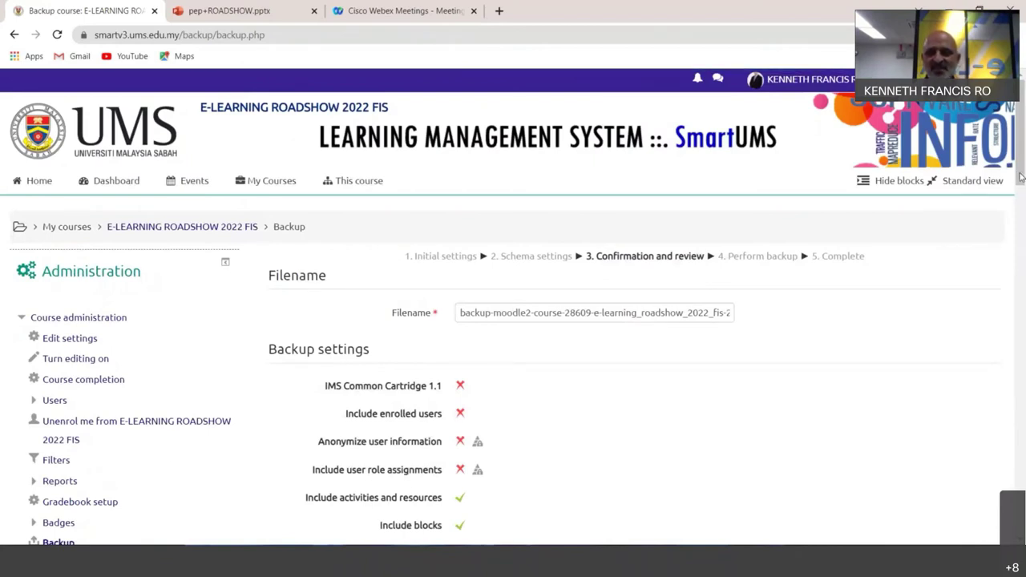
scroll(1023, 209, down, 3)
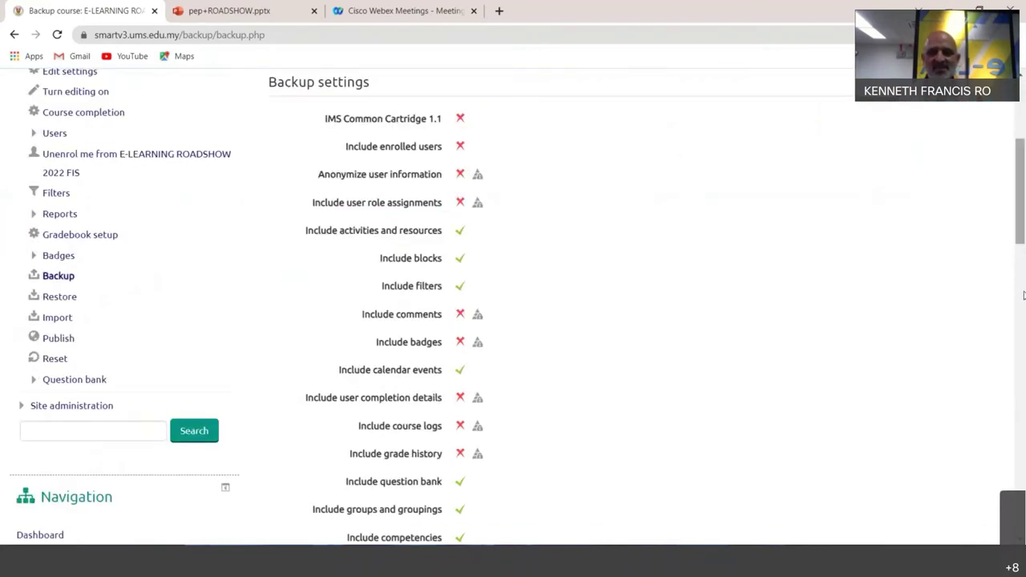
scroll(1023, 292, down, 3)
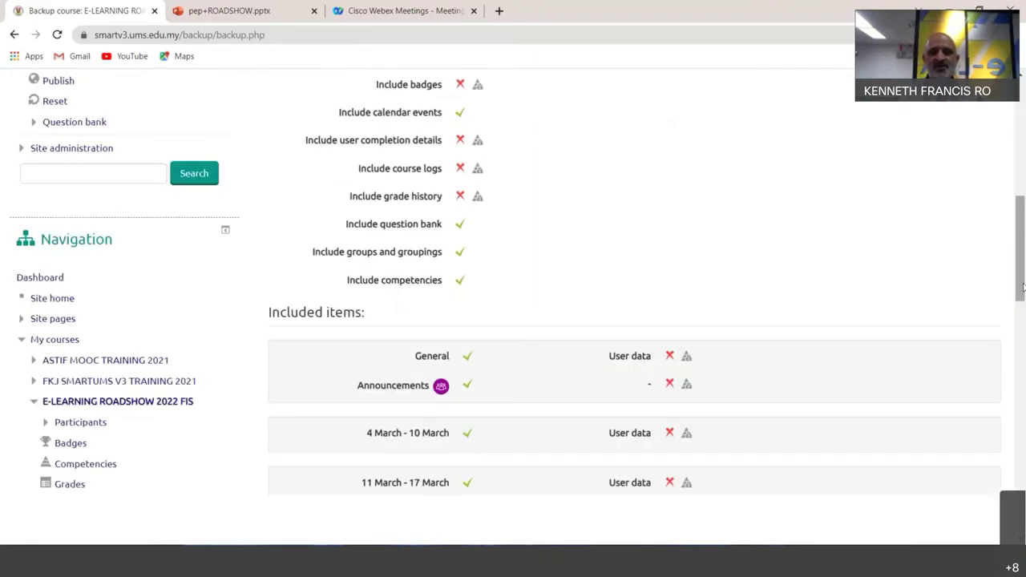
scroll(1023, 288, down, 2)
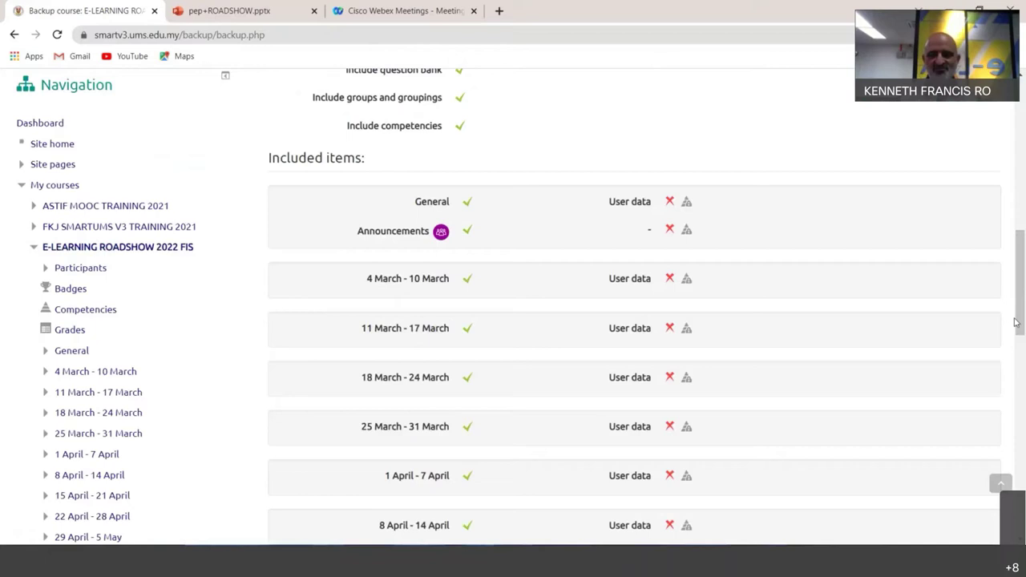
Step: Finish reviewing the summary and perform the backup with these settings
click(1017, 423)
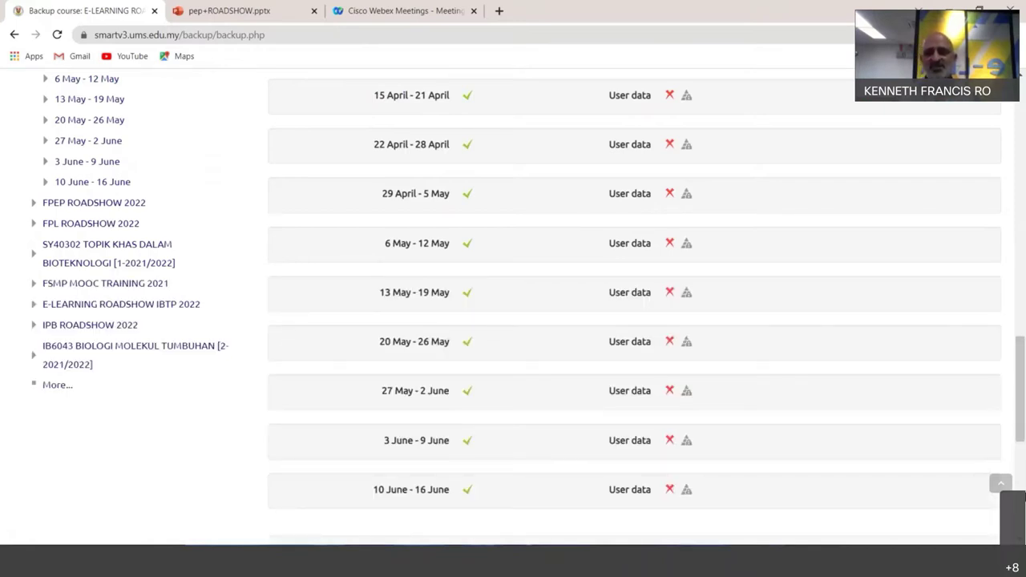
scroll(994, 473, down, 2)
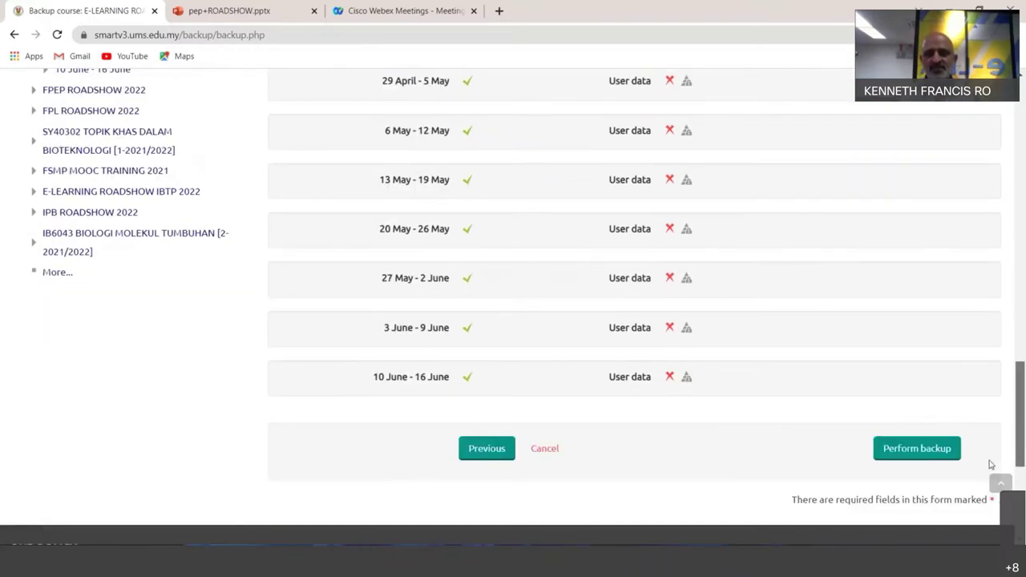
scroll(991, 465, down, 1)
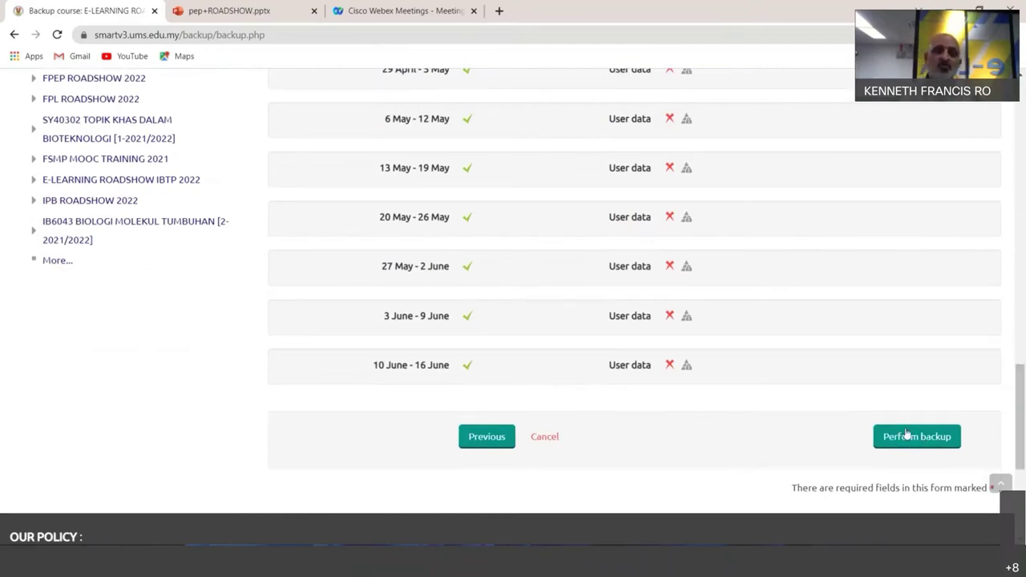
click(907, 434)
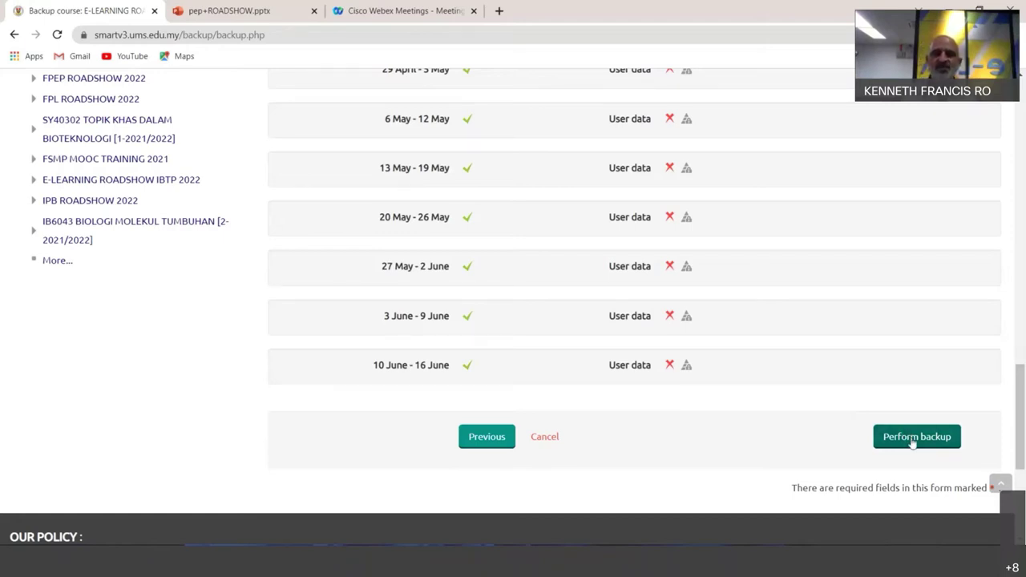
click(912, 443)
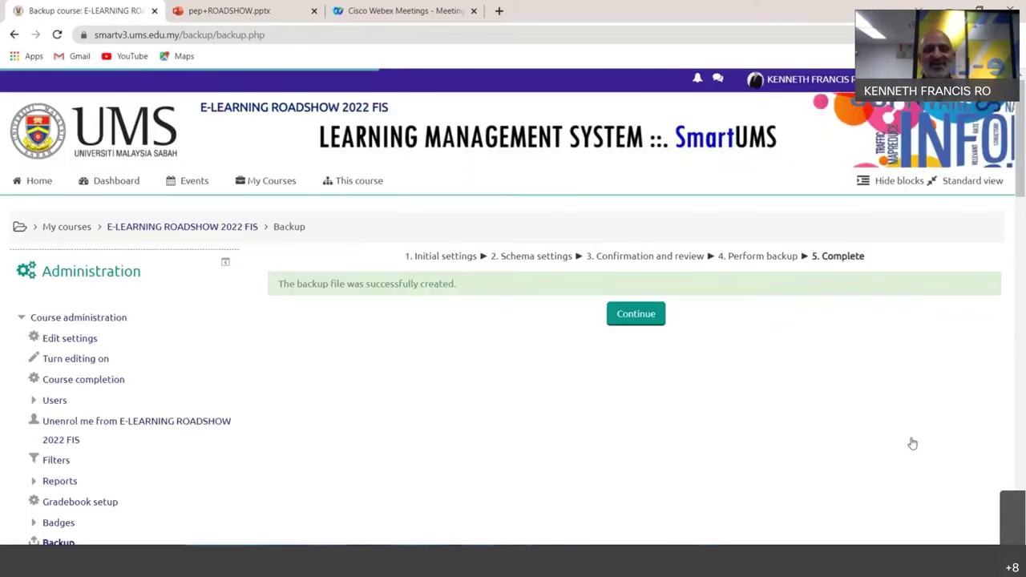
Step: Continue from the successful backup message to the course Restore page
click(639, 318)
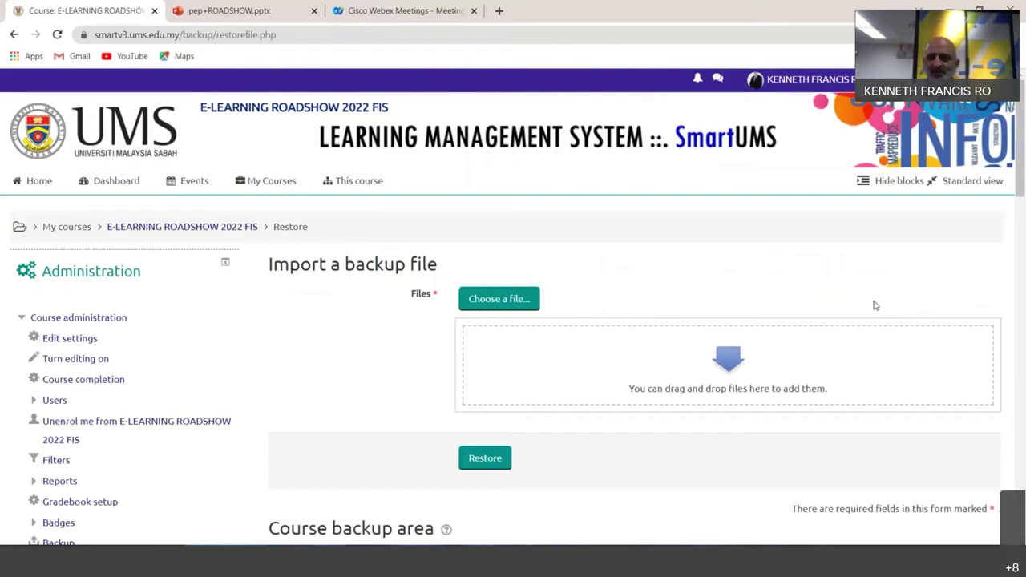
Step: Scroll the Restore page to the 5.3KB 7 March 2022 backup in the user private backup area
scroll(1024, 157, down, 2)
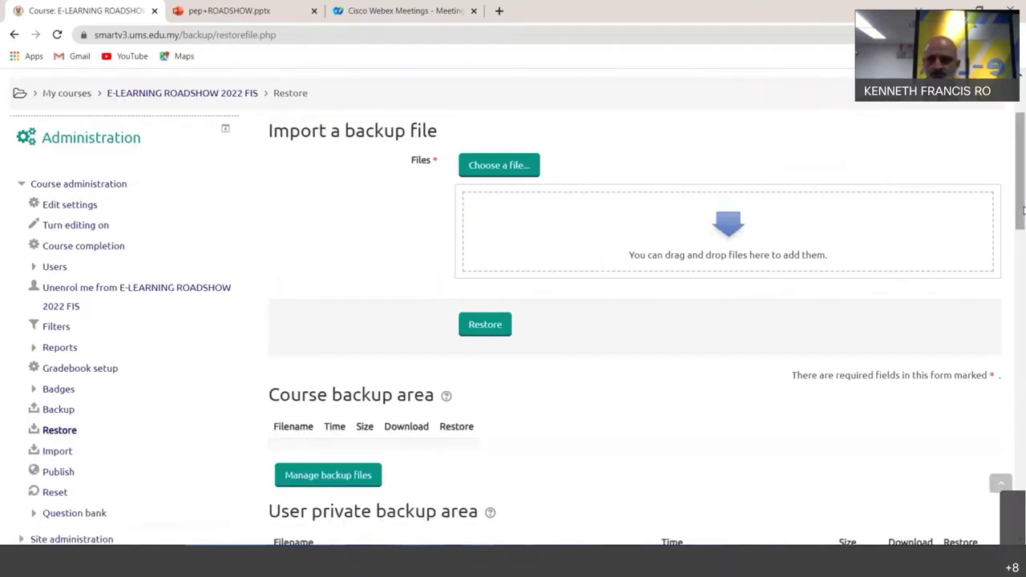
scroll(1018, 241, down, 2)
scroll(634, 305, down, 1)
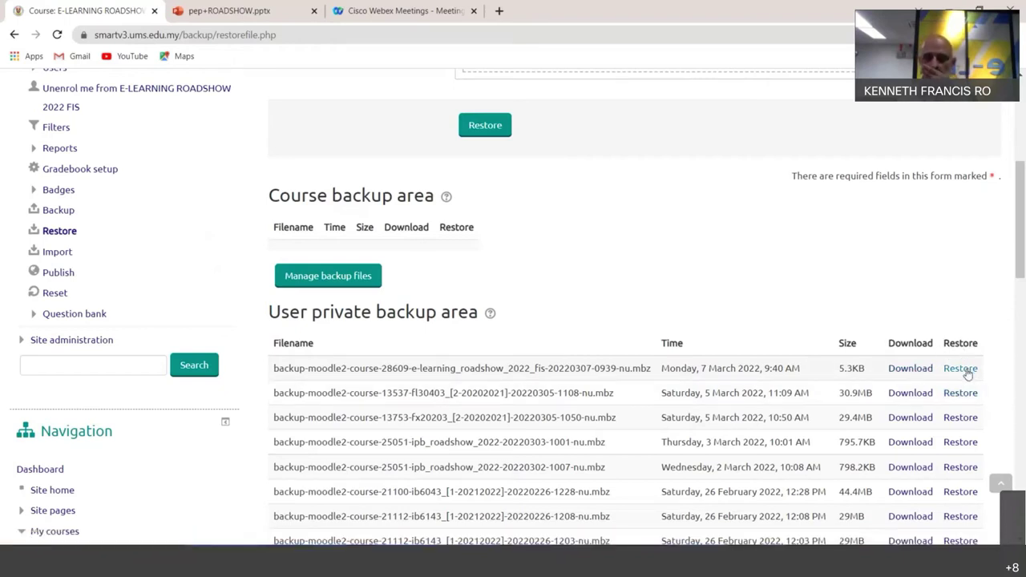
Step: Start restoring the 7 March 2022 roadshow backup and read through its backup details
click(966, 370)
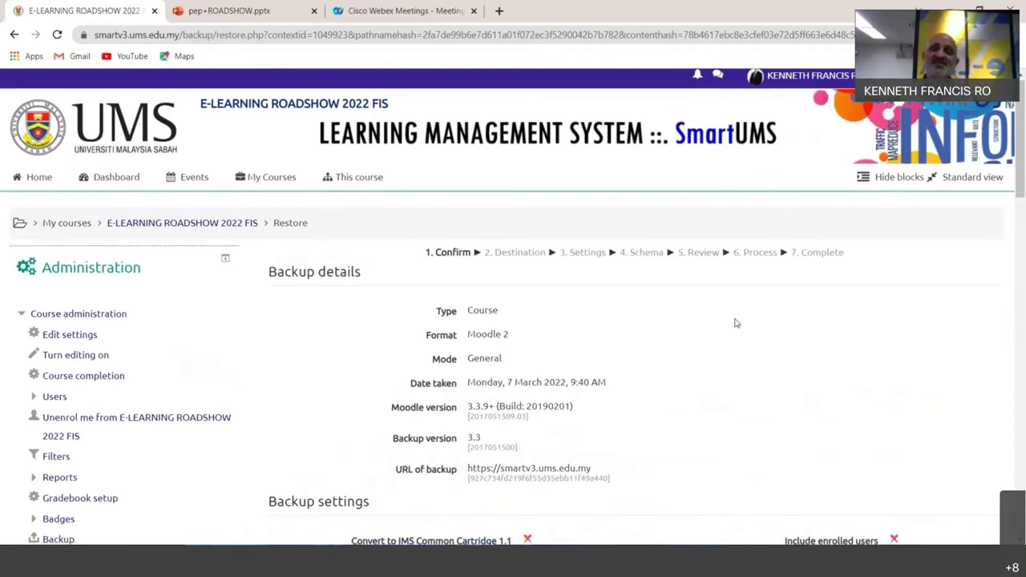
scroll(736, 324, down, 2)
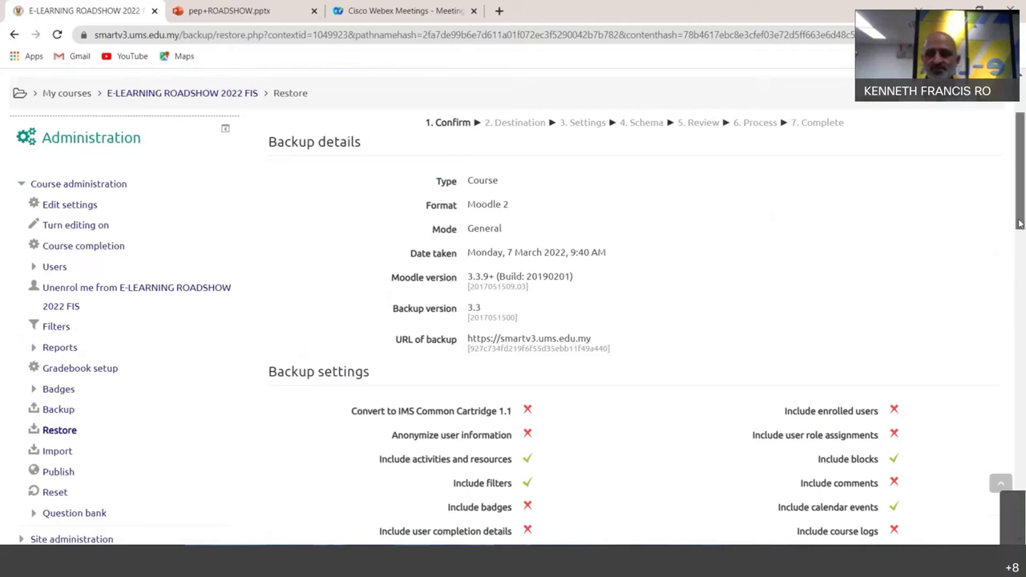
drag(1022, 237, 1025, 240)
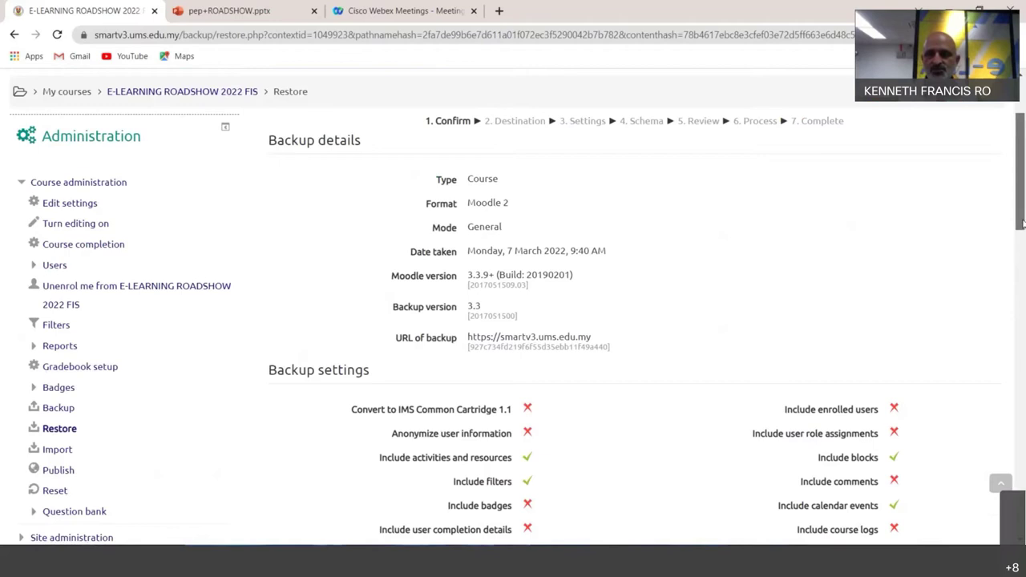
scroll(1022, 223, down, 2)
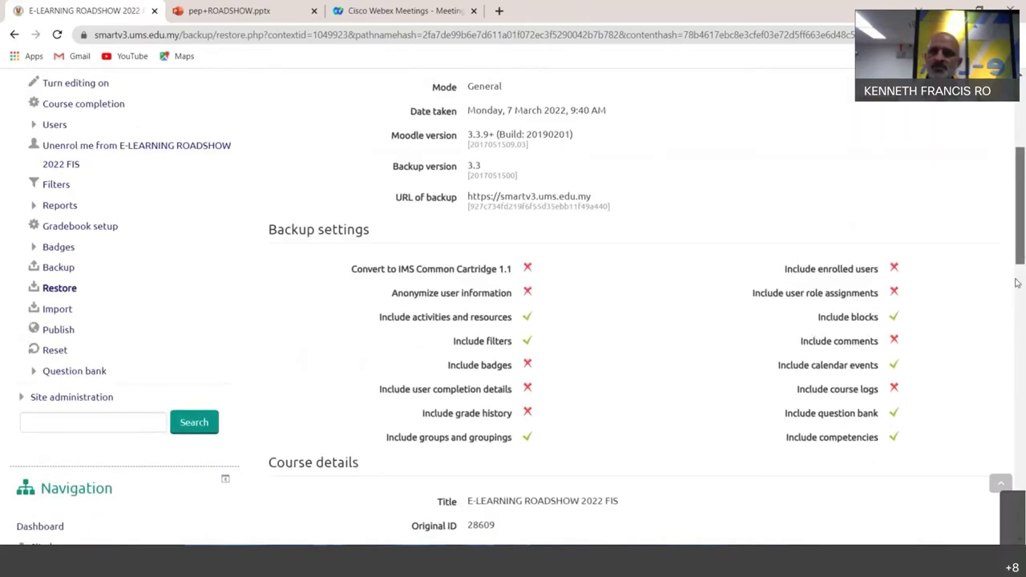
scroll(1017, 282, down, 2)
scroll(1017, 297, down, 2)
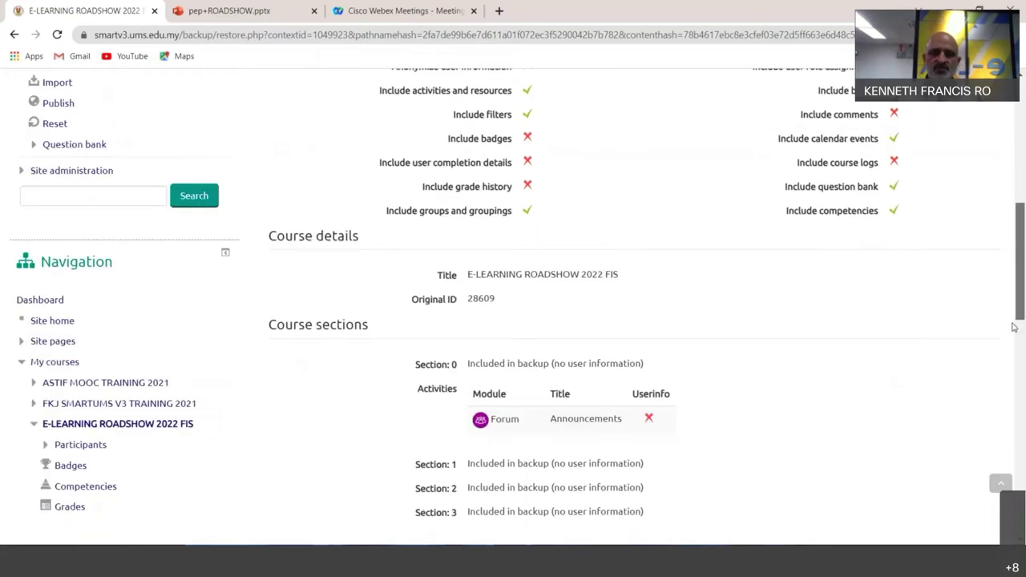
scroll(1001, 405, down, 2)
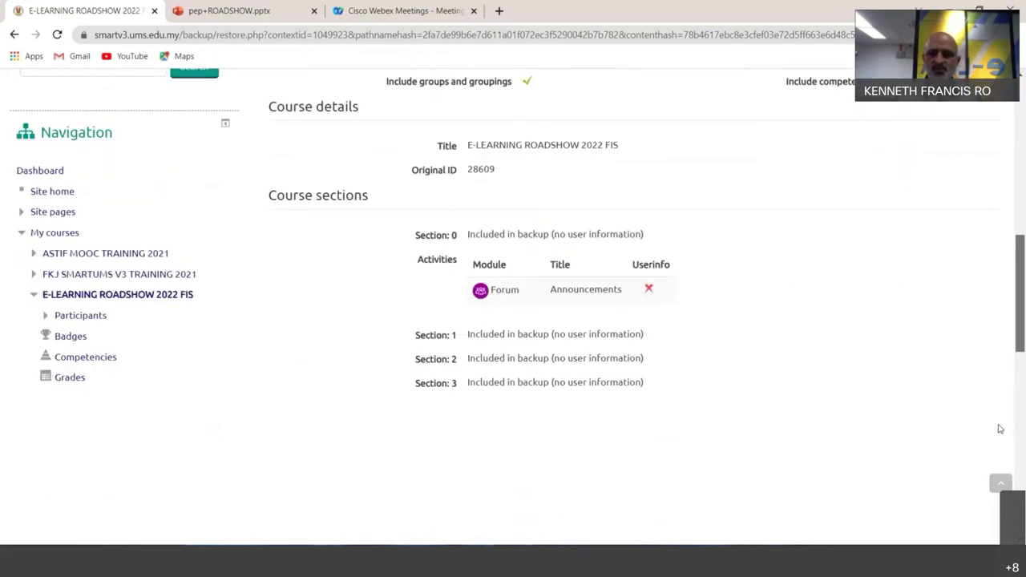
scroll(999, 441, down, 1)
scroll(997, 502, down, 2)
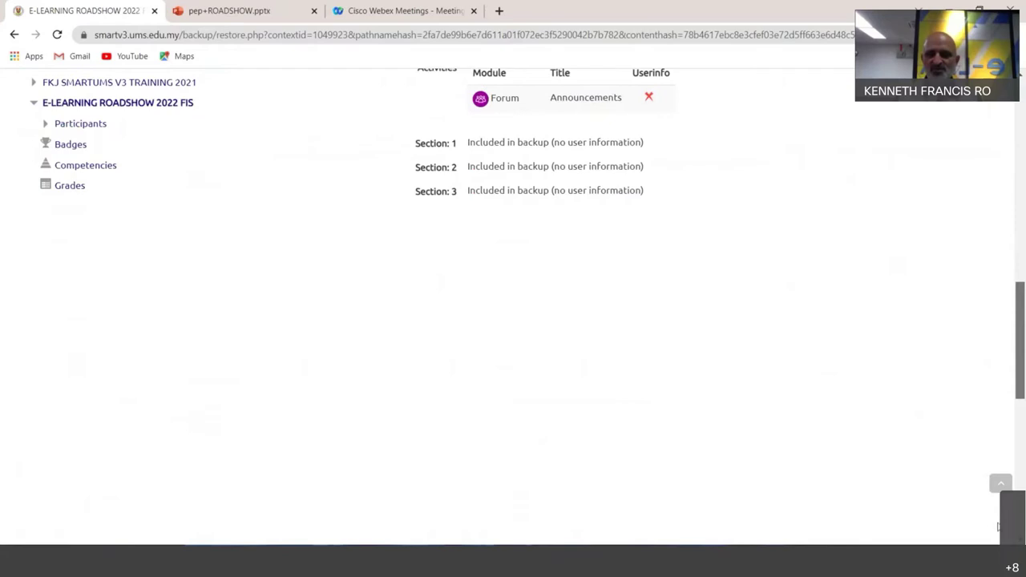
scroll(978, 441, down, 3)
scroll(951, 415, down, 1)
scroll(947, 415, down, 1)
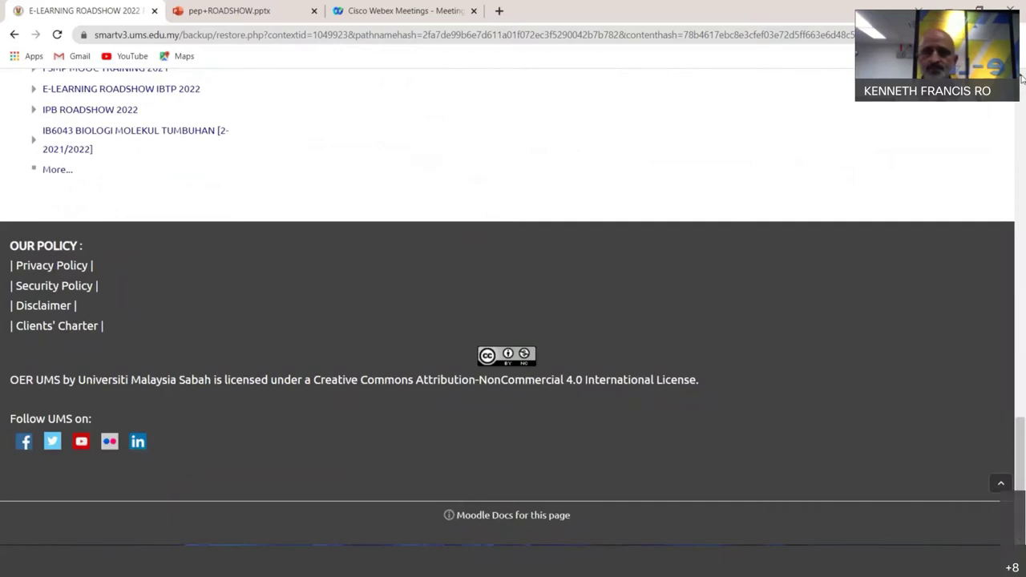
scroll(1022, 77, up, 1)
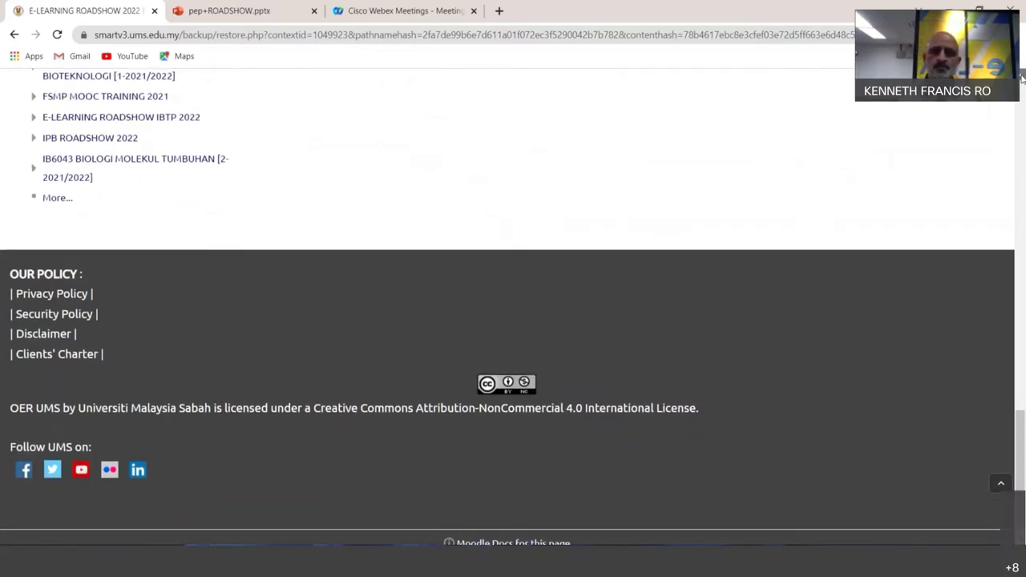
scroll(1023, 78, up, 1)
scroll(1023, 78, up, 1)
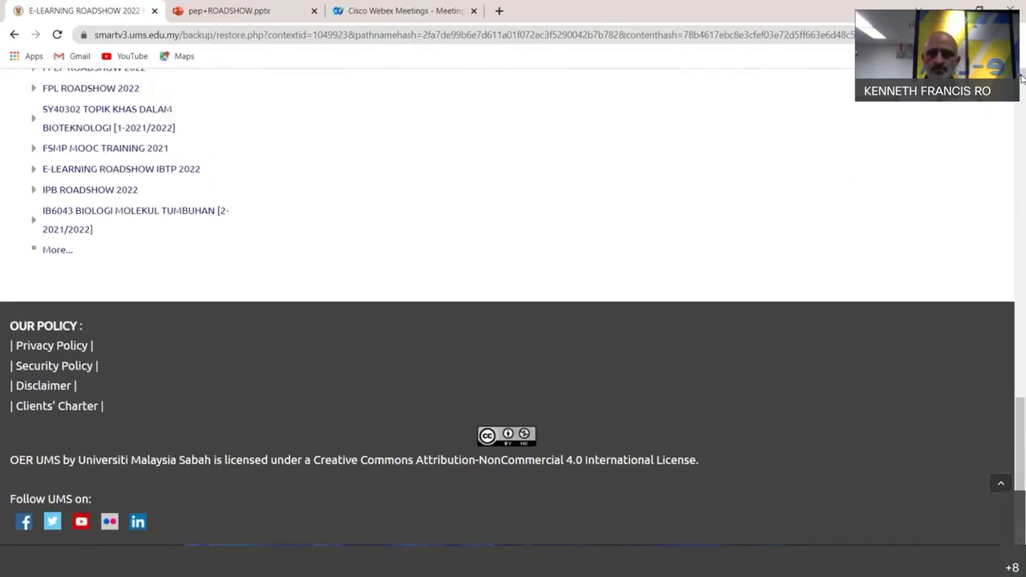
scroll(1023, 78, up, 1)
scroll(1022, 78, up, 1)
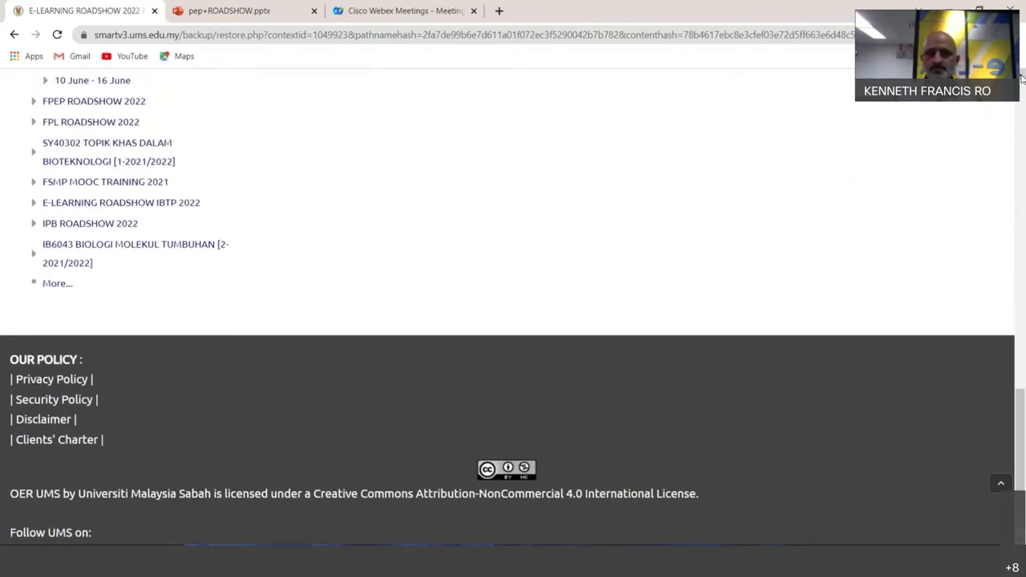
scroll(1023, 78, up, 3)
scroll(1022, 78, up, 1)
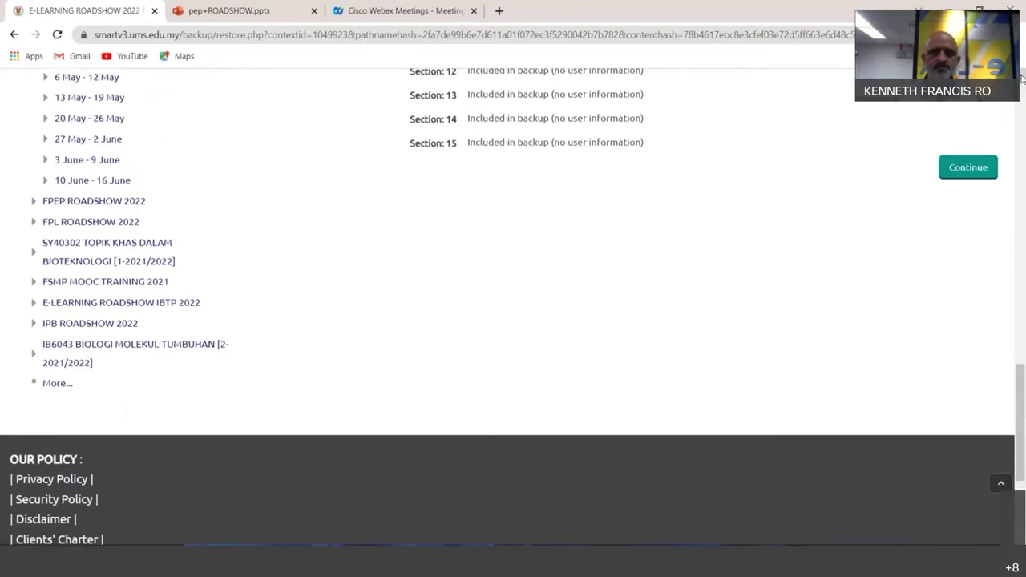
scroll(1022, 77, up, 1)
scroll(1022, 78, up, 1)
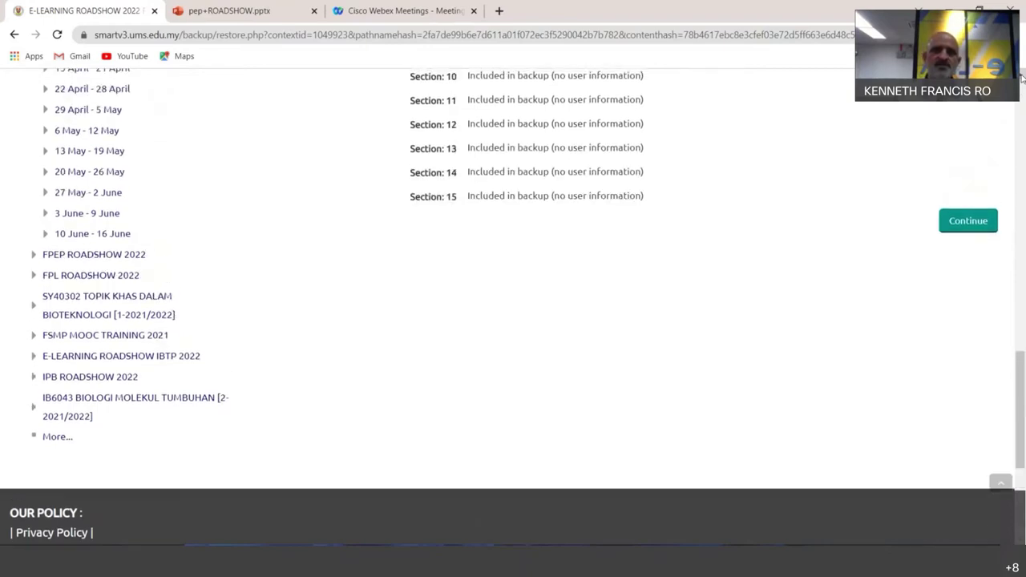
scroll(1023, 78, up, 1)
scroll(1022, 78, up, 1)
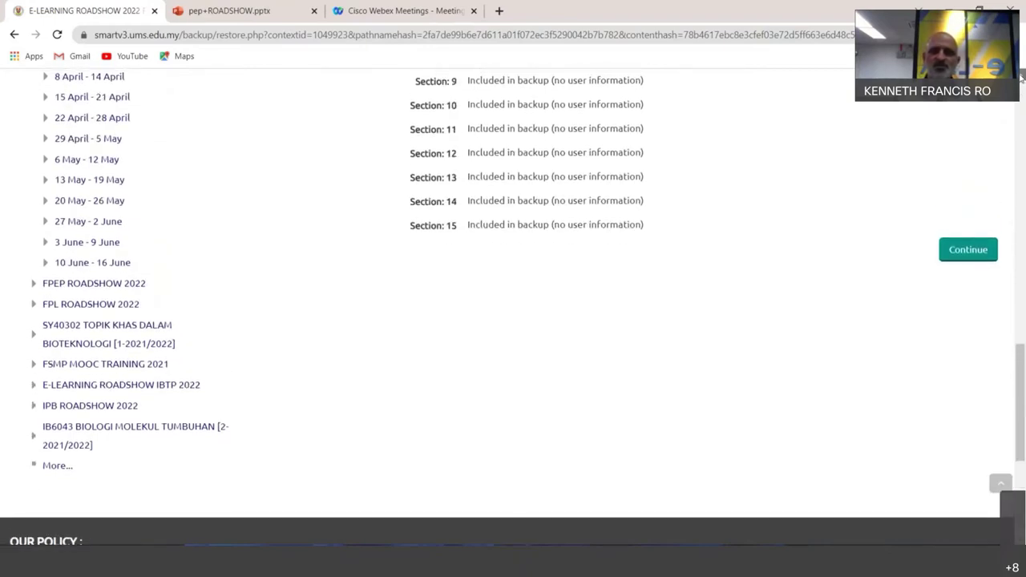
scroll(1022, 78, up, 2)
scroll(797, 414, up, 1)
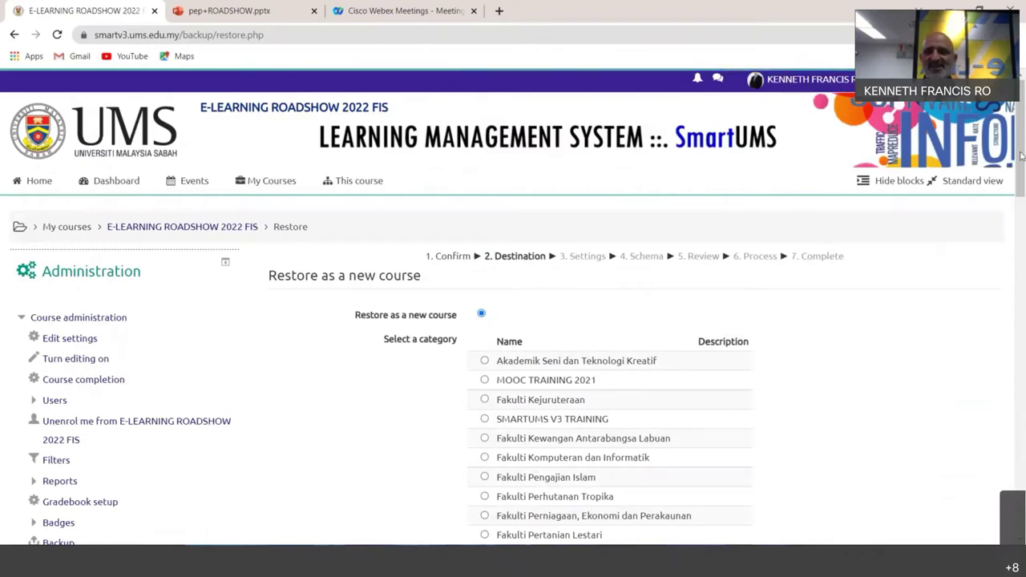
scroll(1022, 203, down, 2)
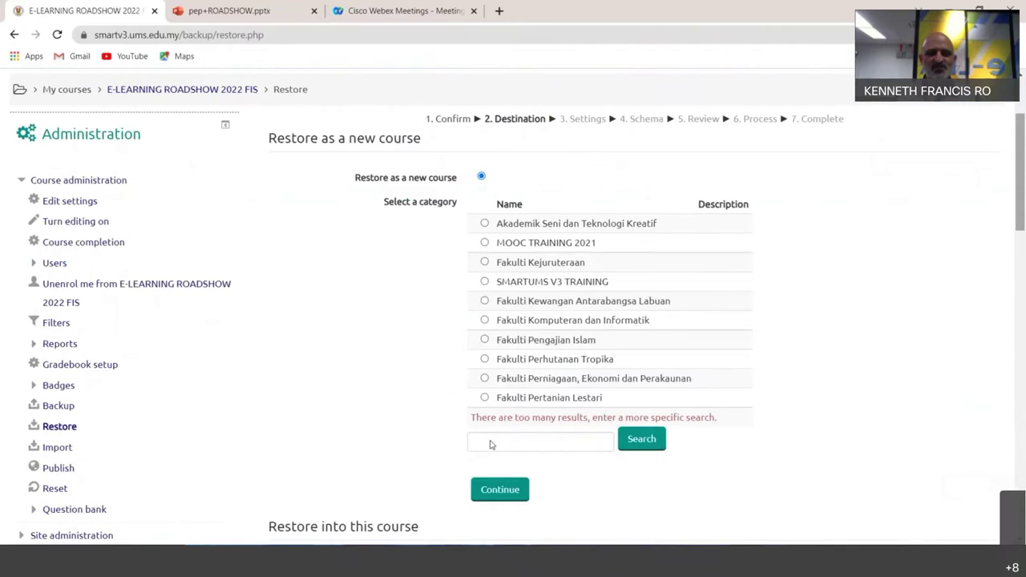
scroll(501, 433, down, 2)
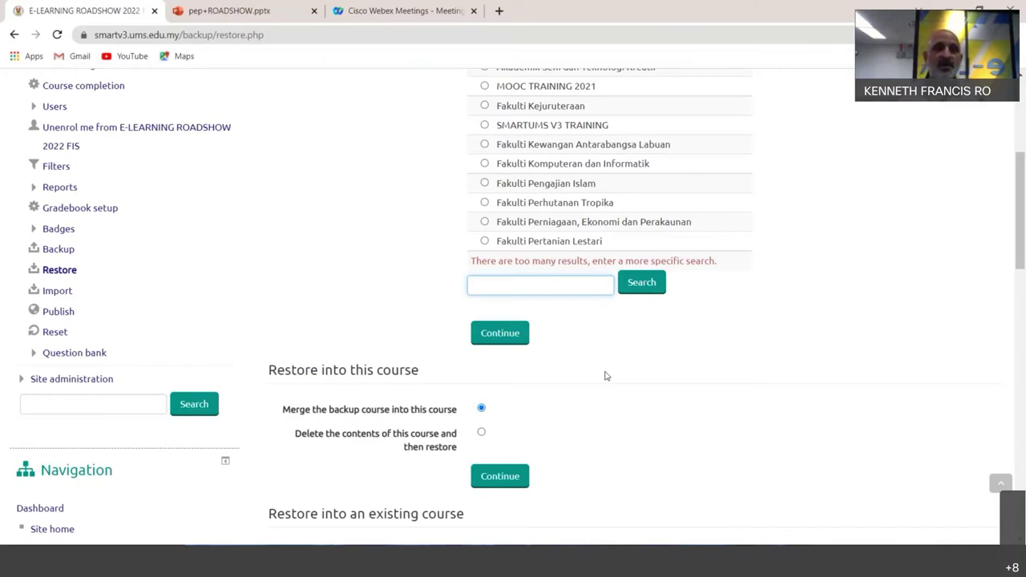
click(654, 422)
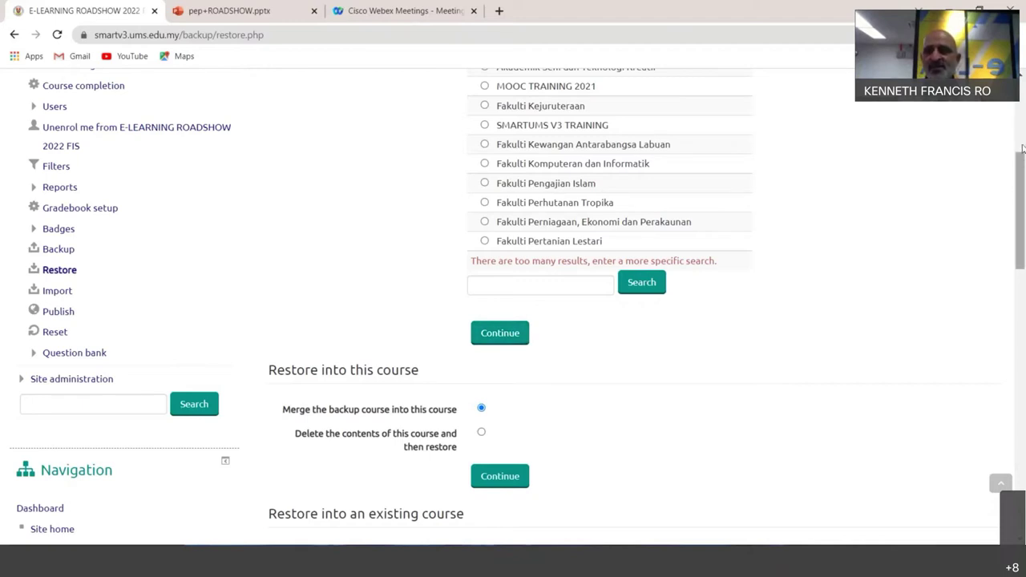
scroll(1021, 109, up, 1)
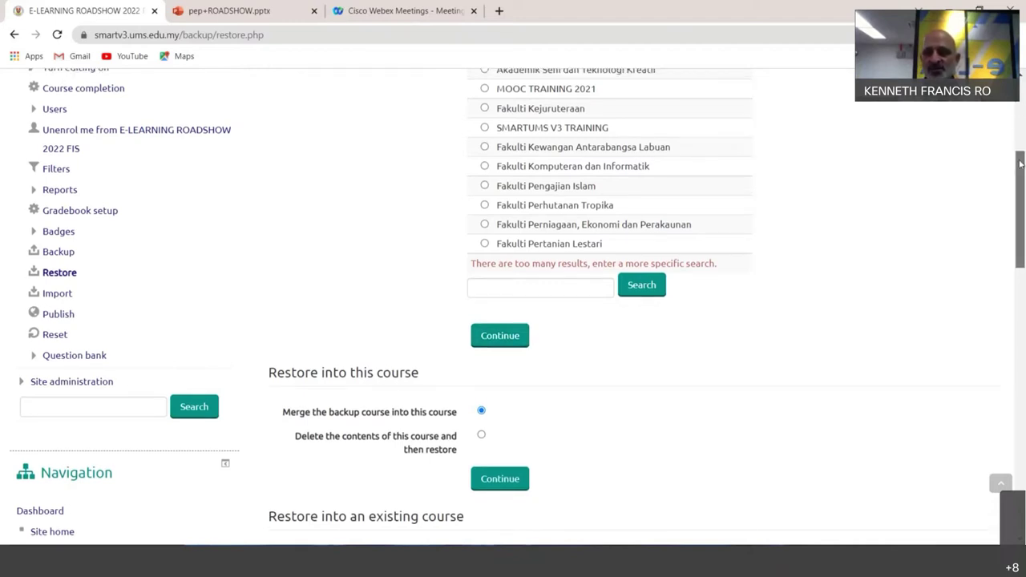
scroll(1021, 128, up, 3)
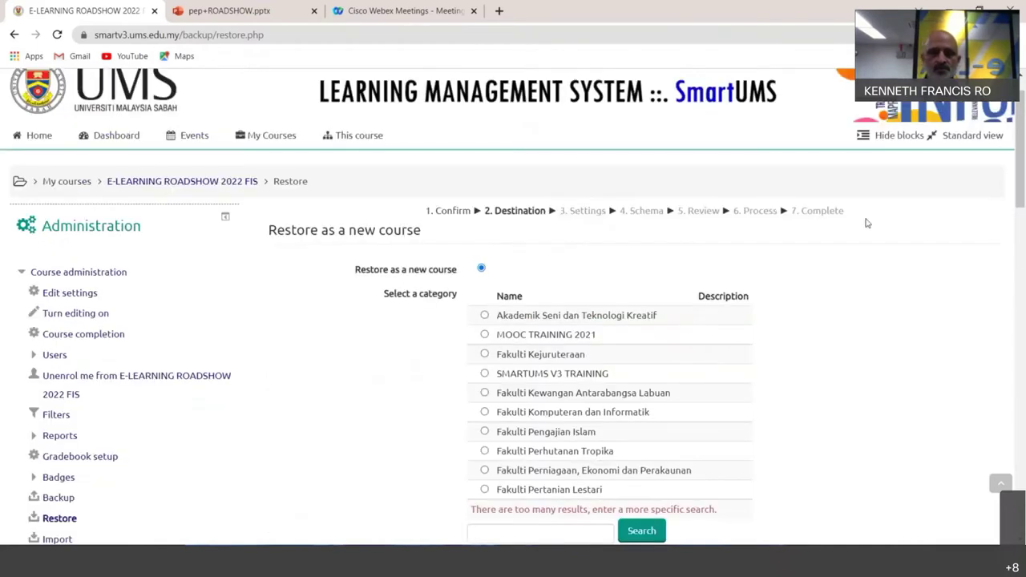
scroll(607, 188, up, 1)
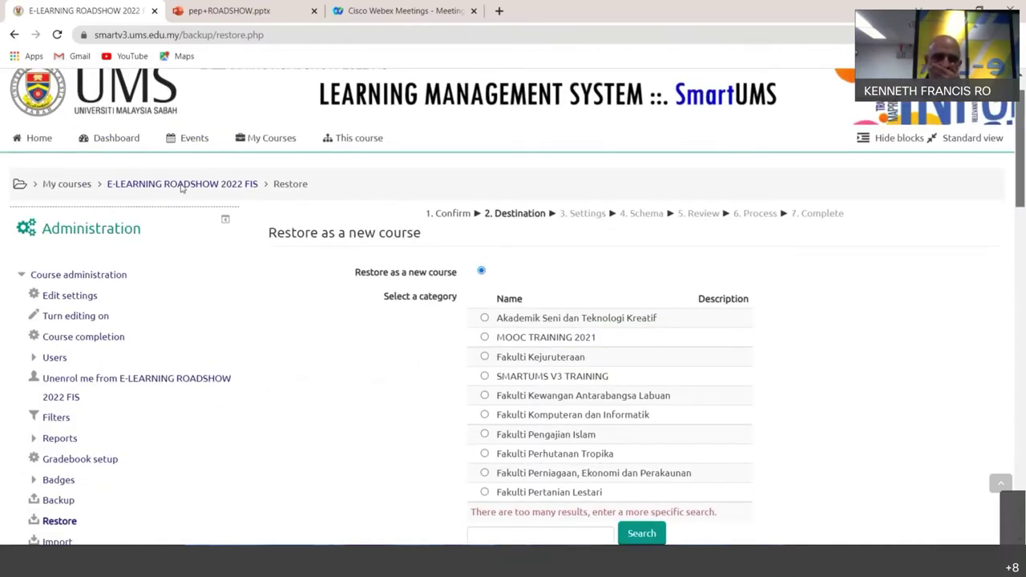
click(182, 185)
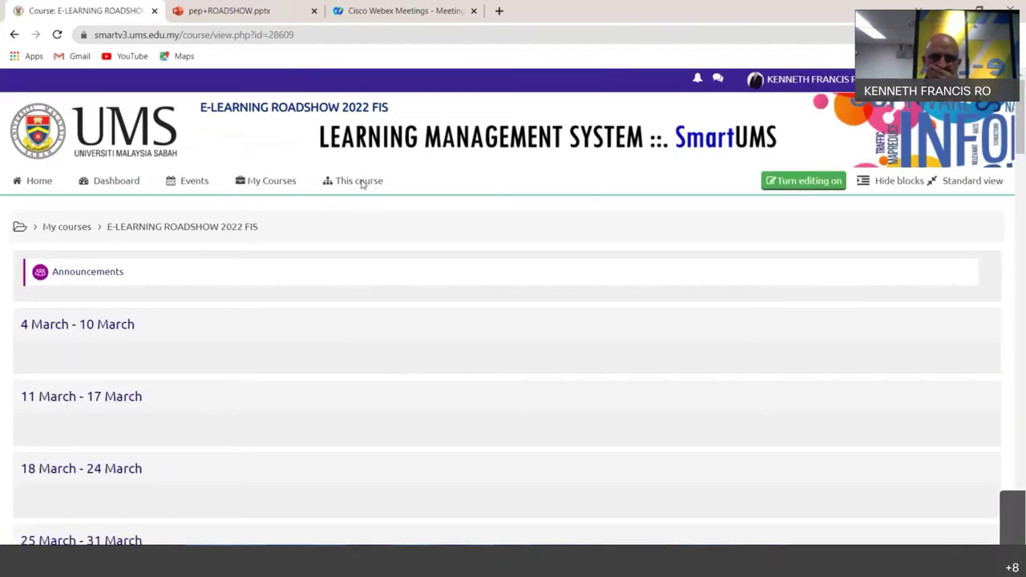
Step: Go from the restore wizard to the E-LEARNING ROADSHOW 2022 FIS participants list via the course menu
click(361, 186)
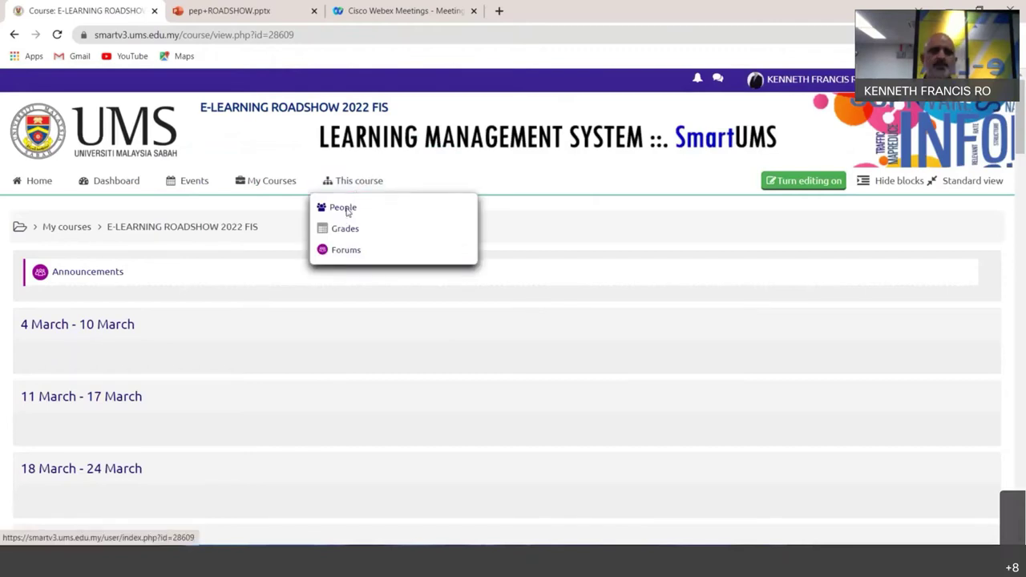
click(347, 210)
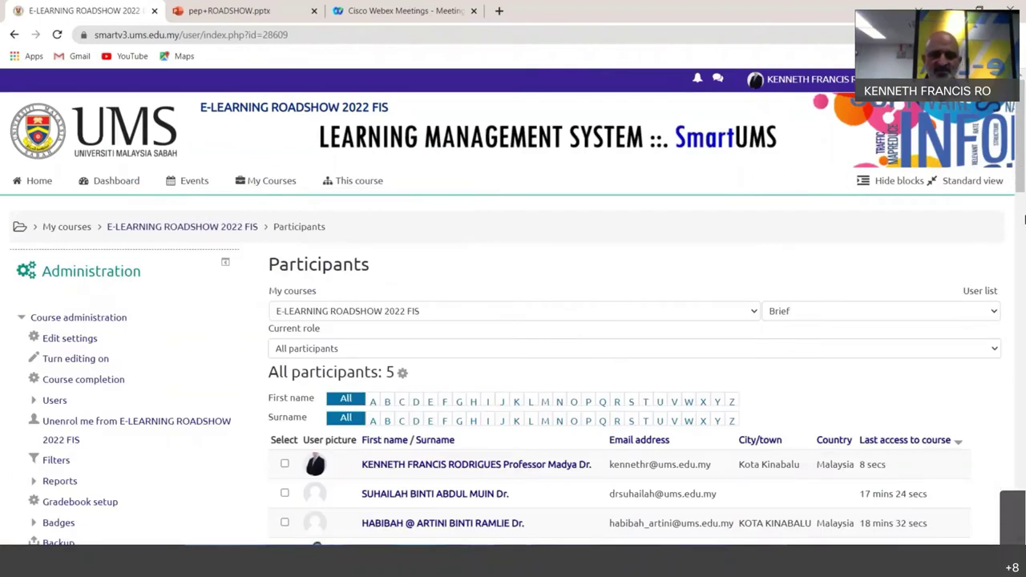
scroll(1016, 230, down, 2)
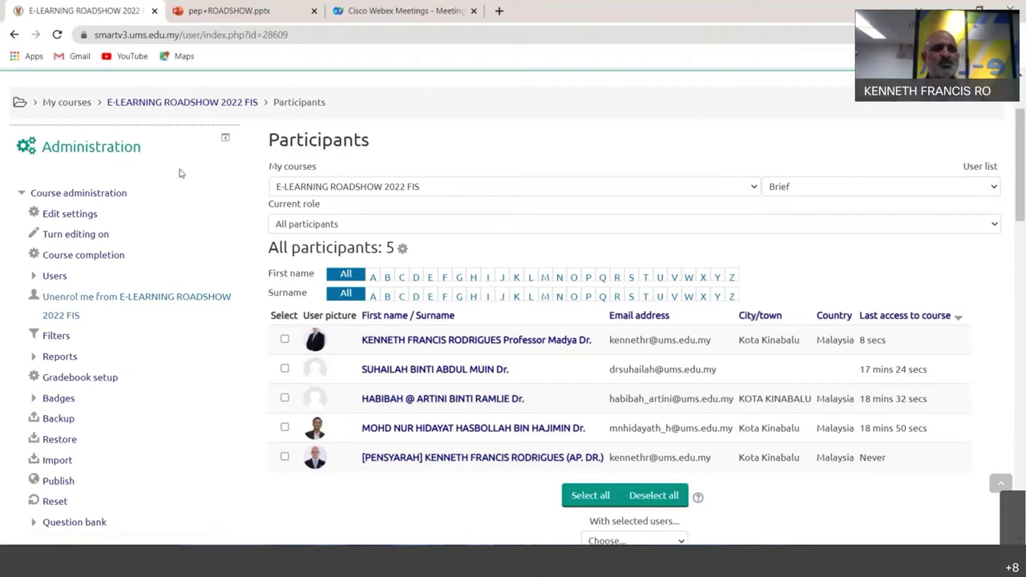
click(173, 107)
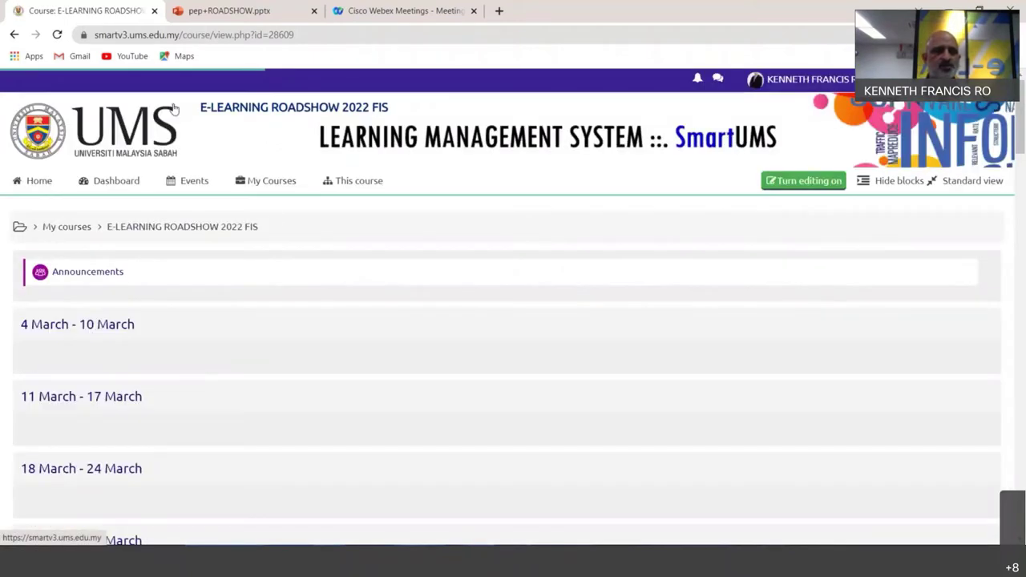
Step: Turn editing on for the E-LEARNING ROADSHOW 2022 FIS course page
click(778, 181)
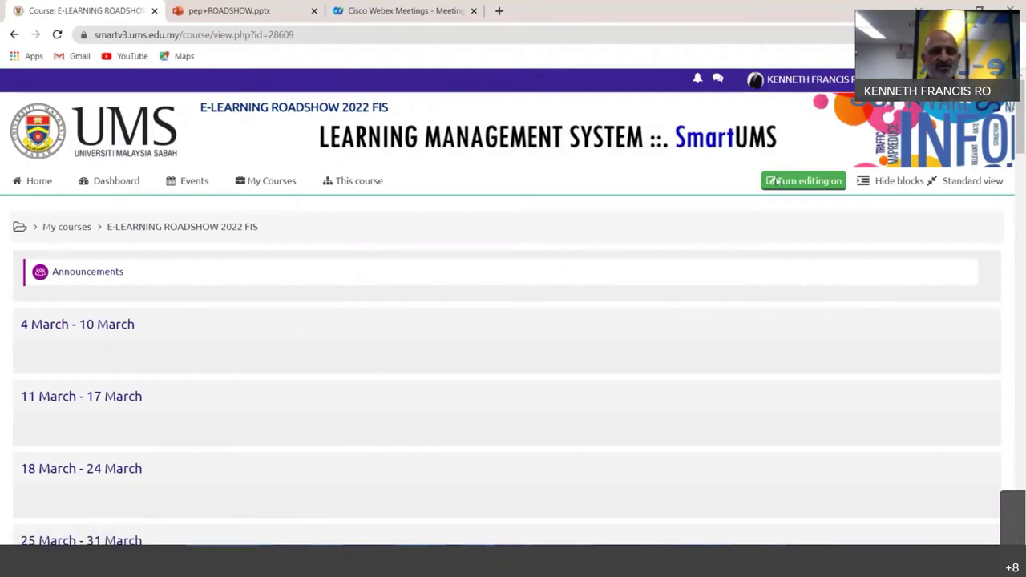
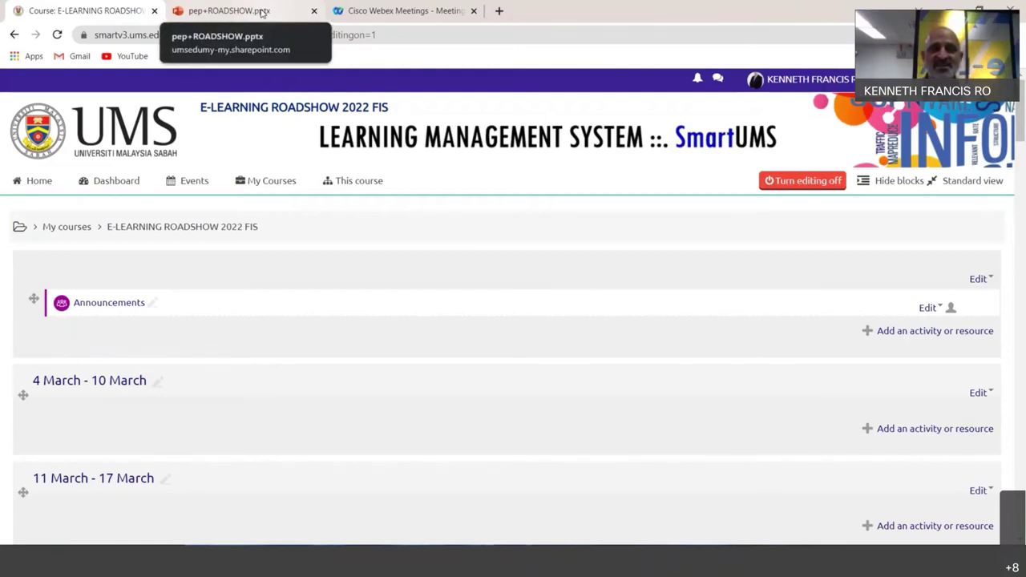
Step: Switch to the pep+ROADSHOW.pptx deck and begin entering 'microsoft ste' in the address bar
click(263, 12)
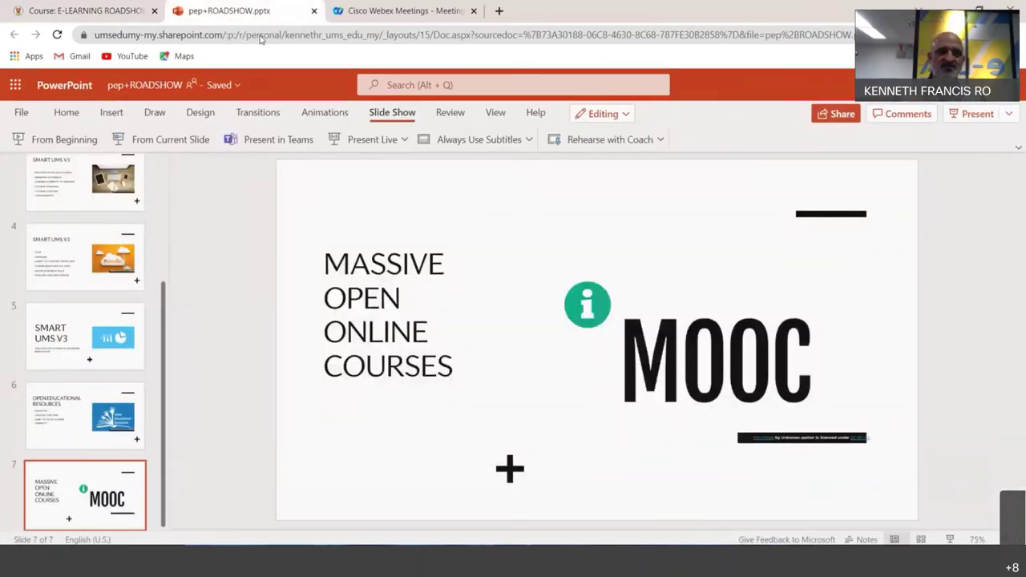
click(261, 38)
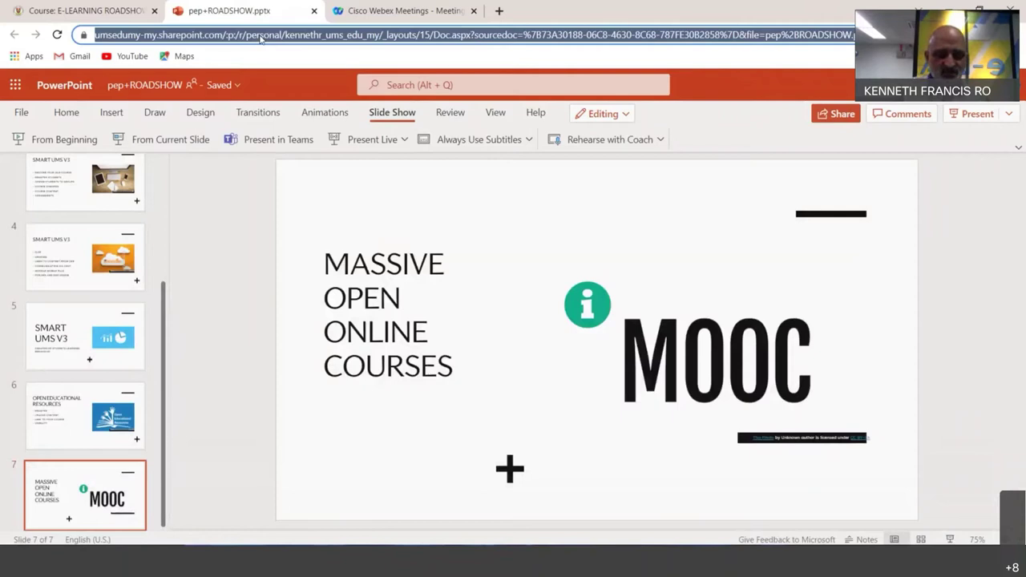
text(m)
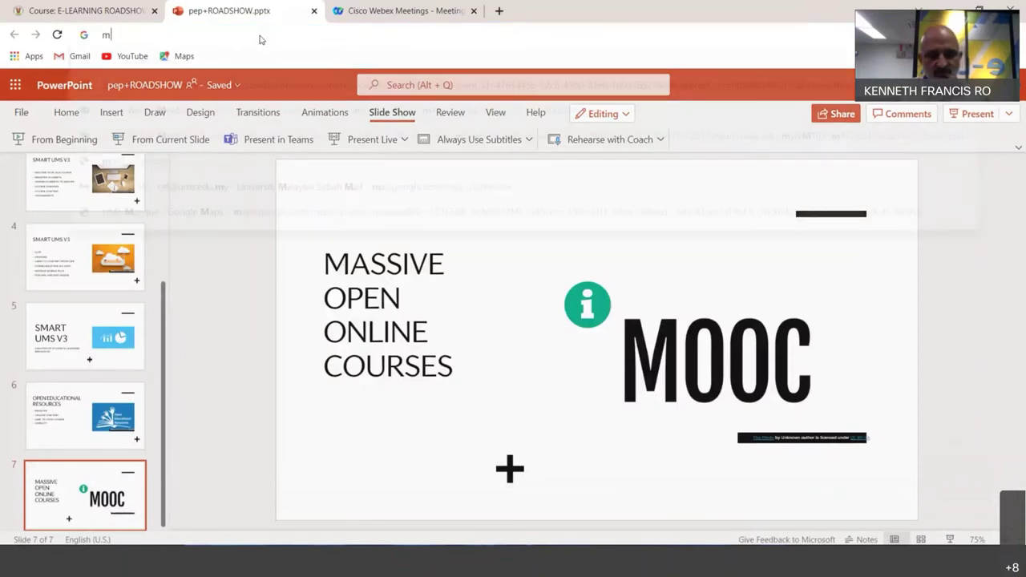
text(icrosoft )
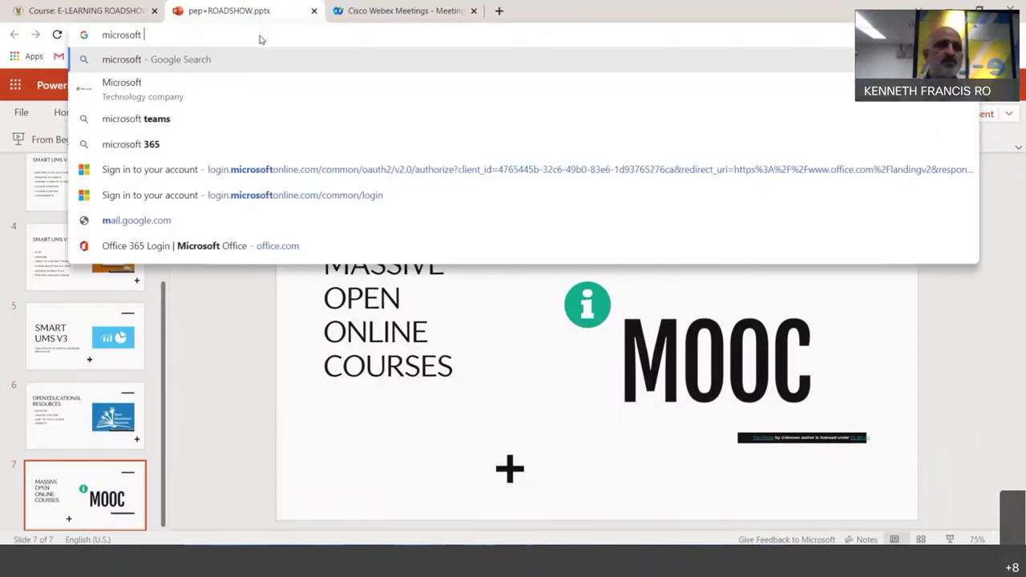
text(ste)
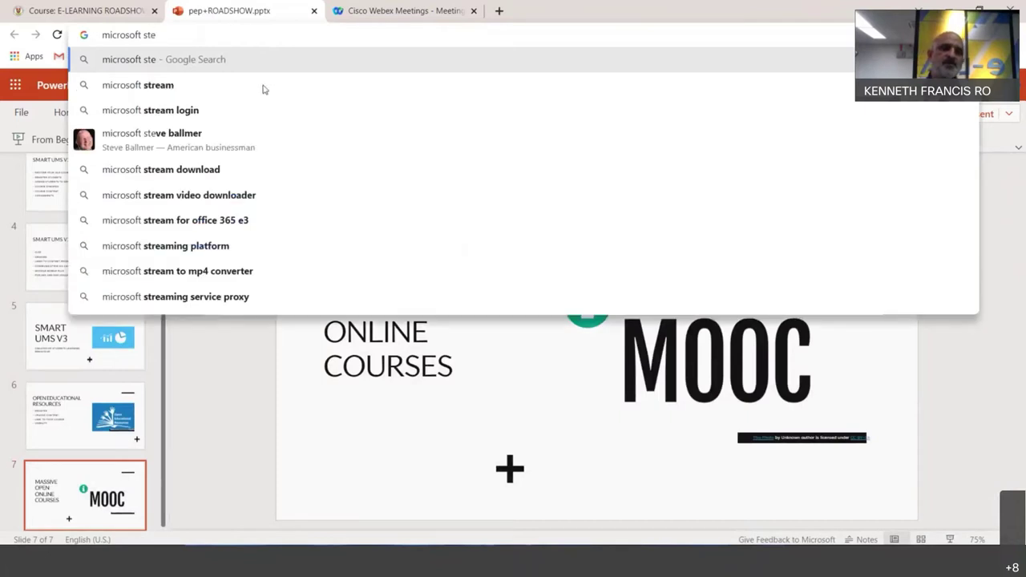
Step: Search Google for 'microsoft stream' and open the Microsoft Stream service home page
click(169, 91)
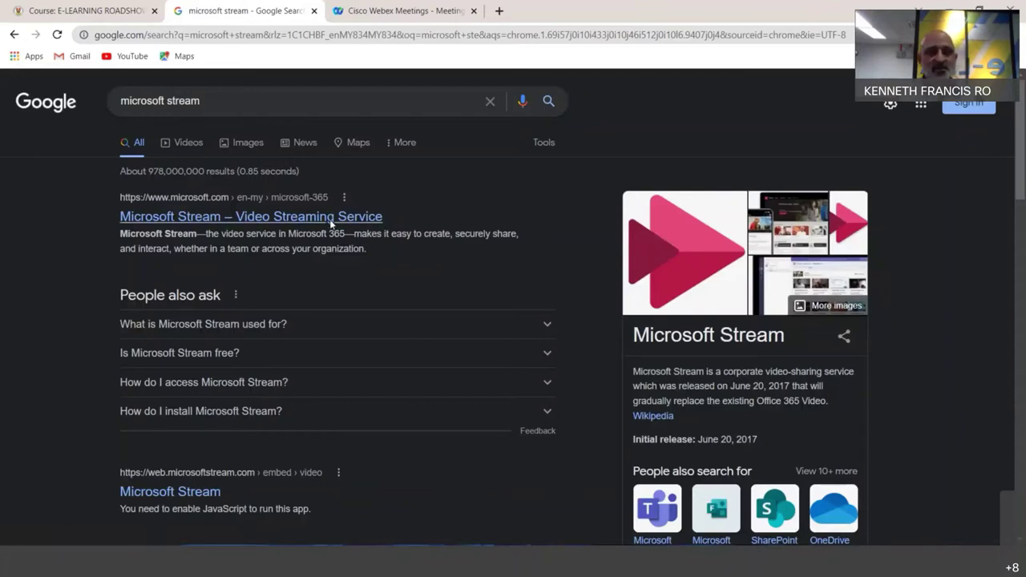
click(331, 217)
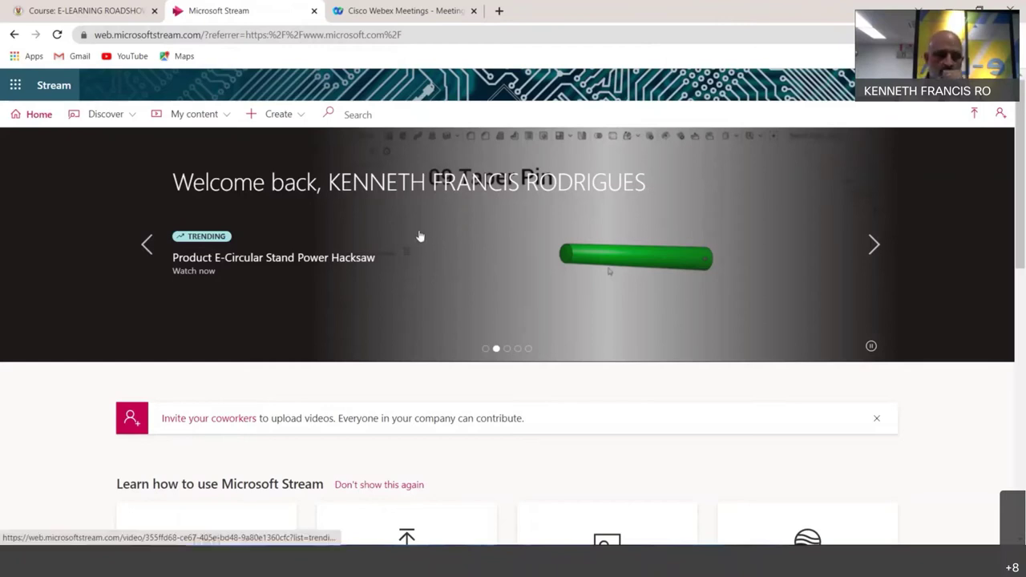
click(461, 307)
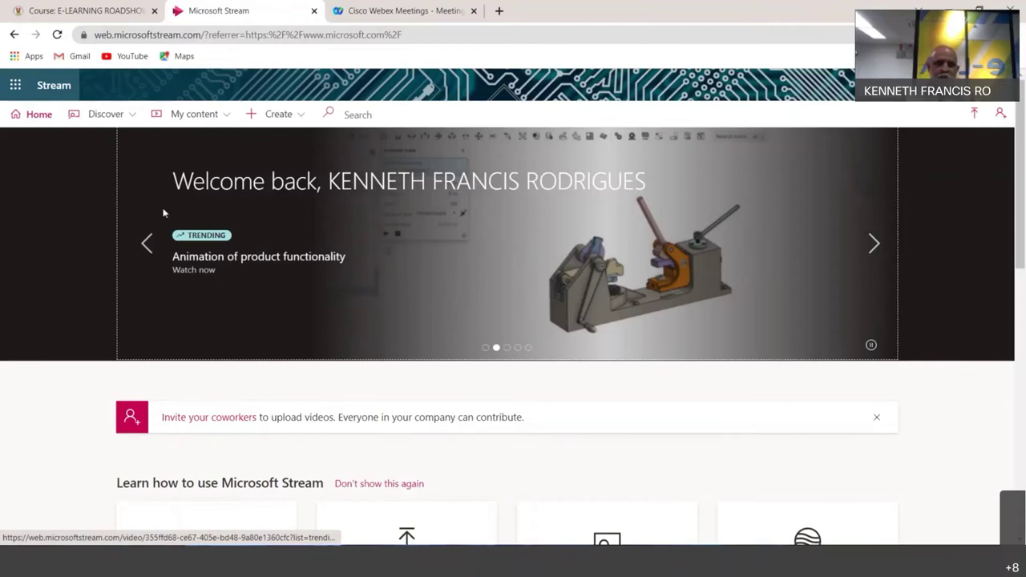
Step: Browse Stream's Trending videos and Popular channels, then open the My content menu
scroll(59, 163, down, 2)
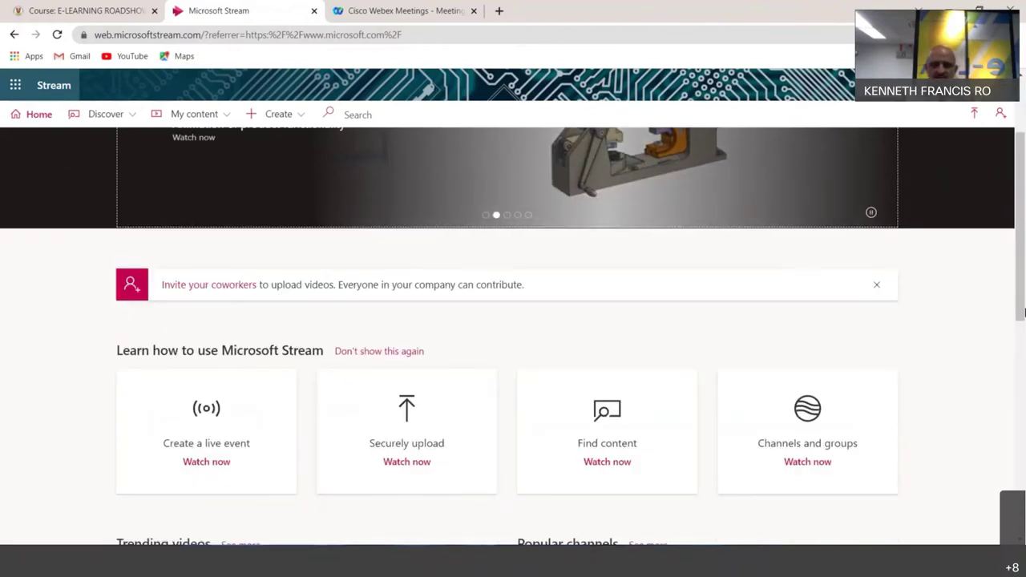
scroll(1023, 327, down, 1)
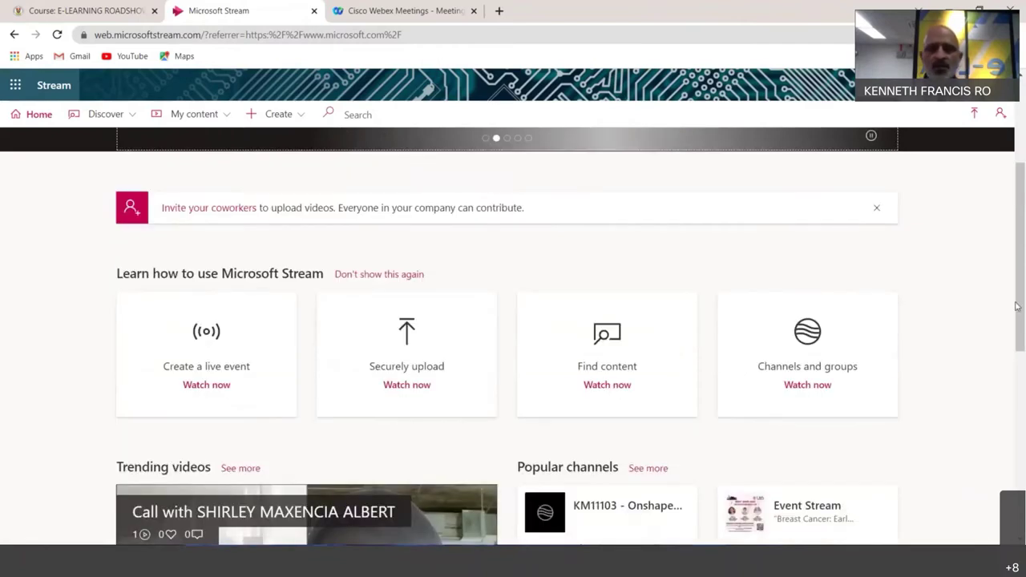
scroll(1012, 320, down, 2)
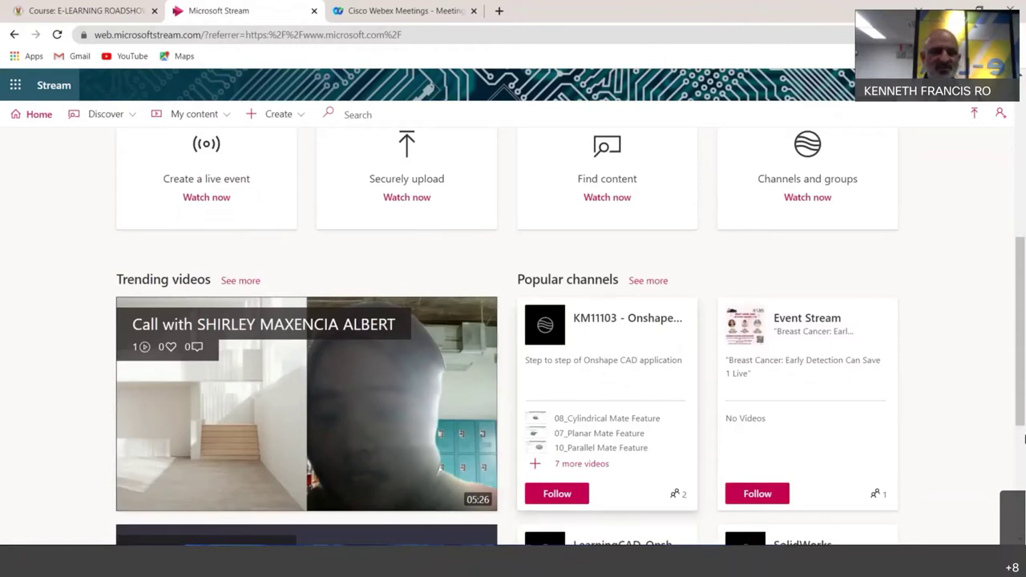
drag(1022, 422, 1017, 421)
scroll(1017, 422, down, 2)
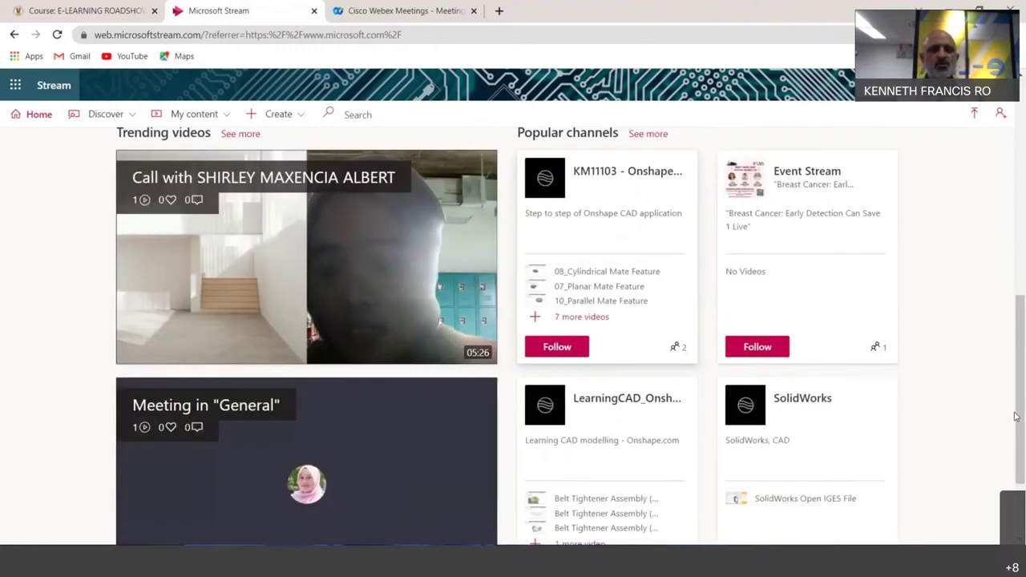
scroll(1017, 417, down, 2)
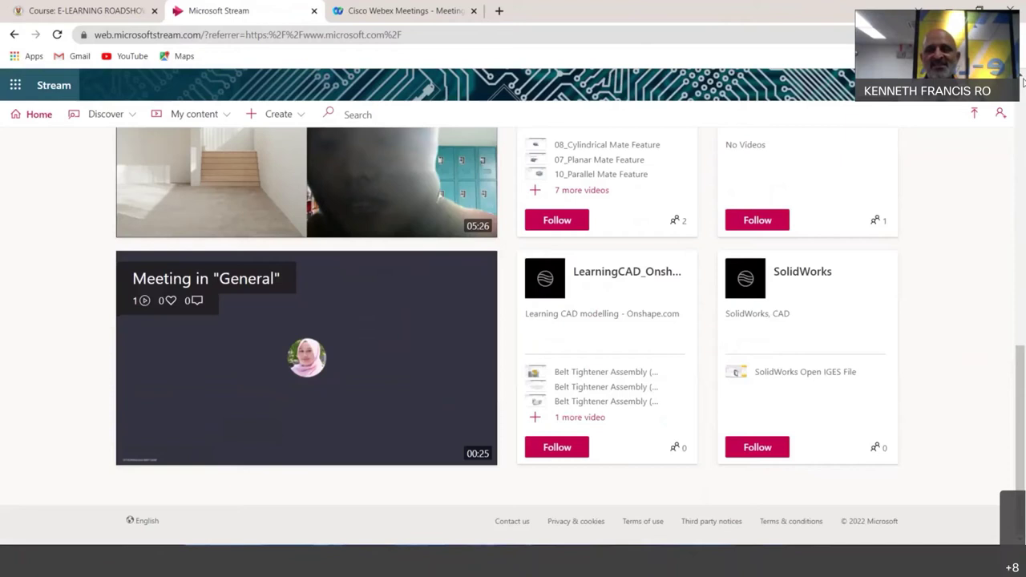
scroll(1022, 360, up, 1)
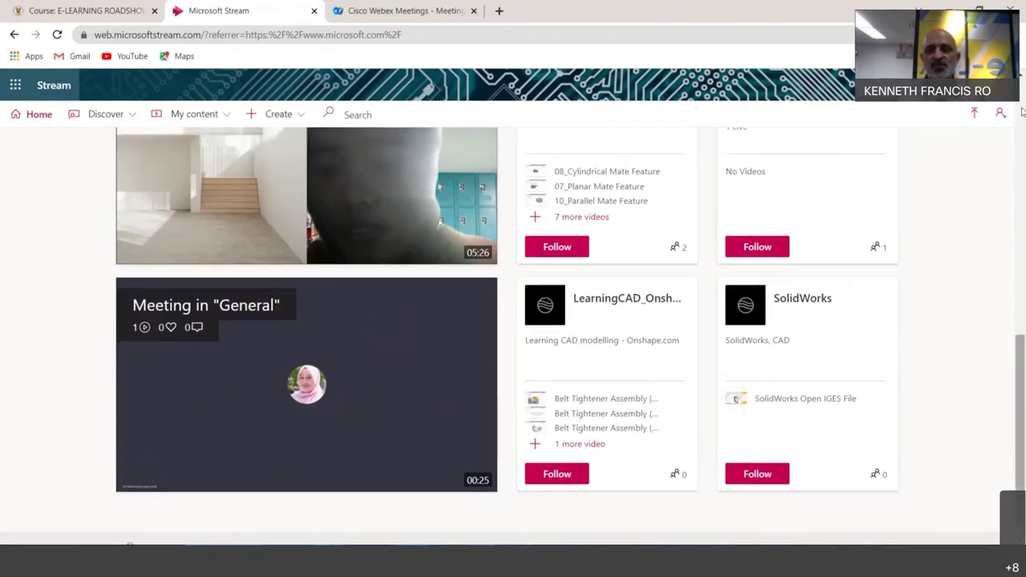
scroll(1021, 107, up, 1)
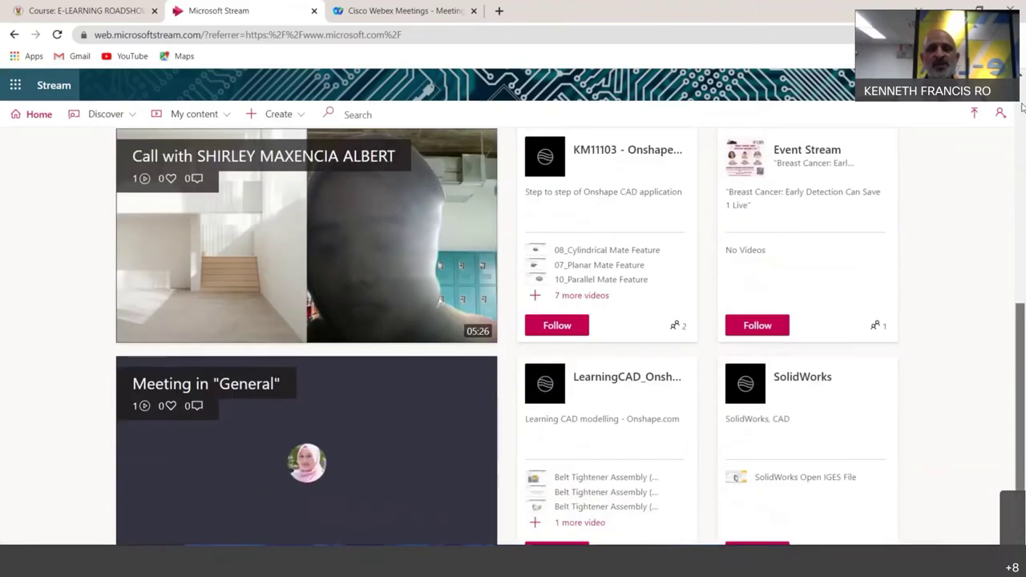
scroll(1018, 128, up, 5)
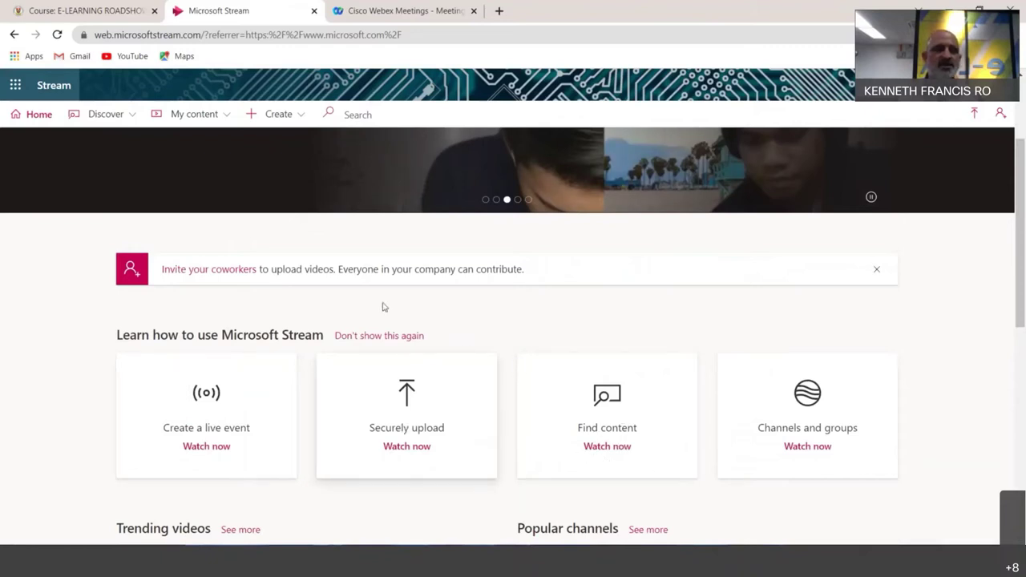
click(213, 117)
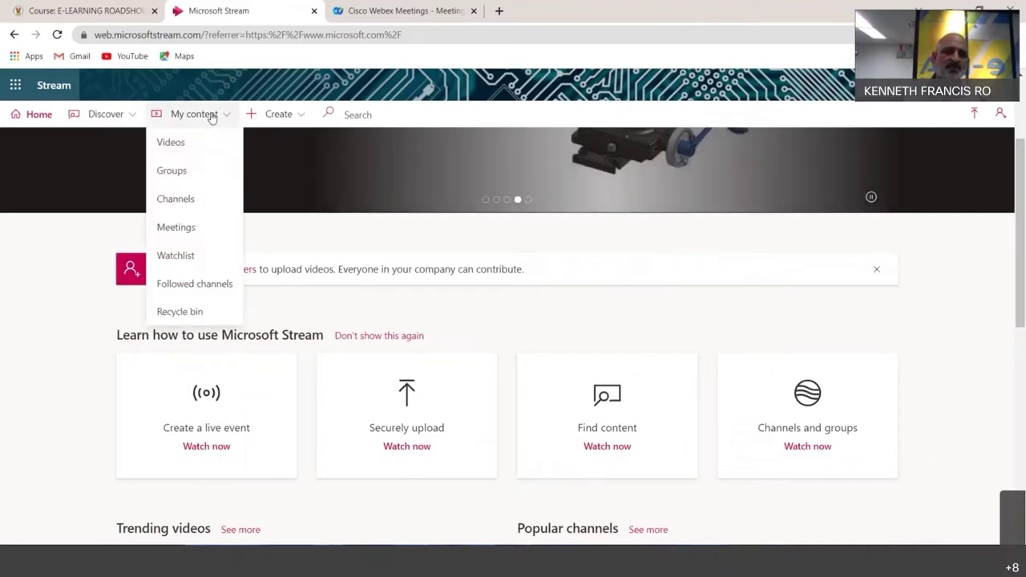
Step: Open My content > Videos, check the Create menu options, then return to SmartUMS
click(167, 143)
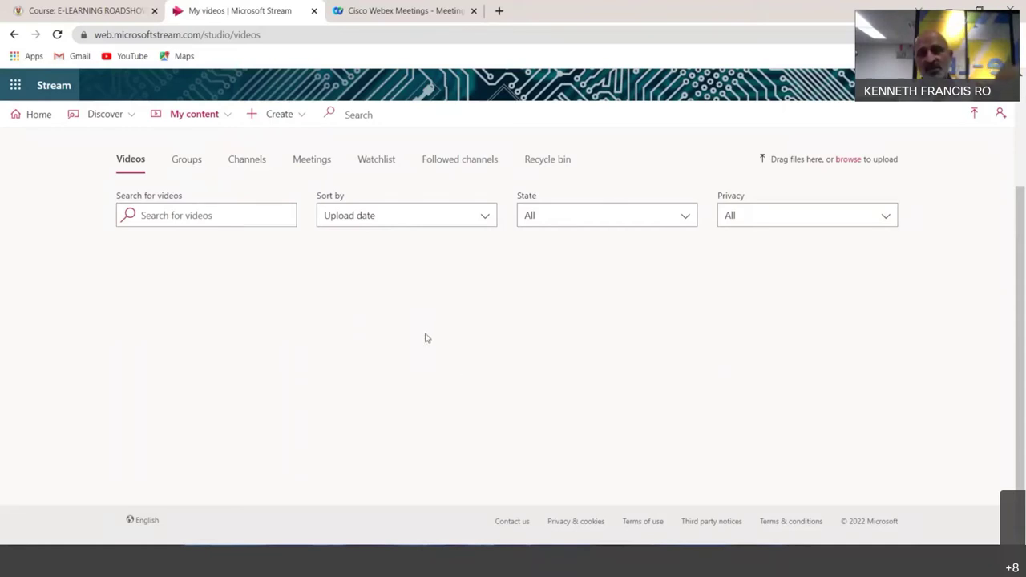
click(269, 119)
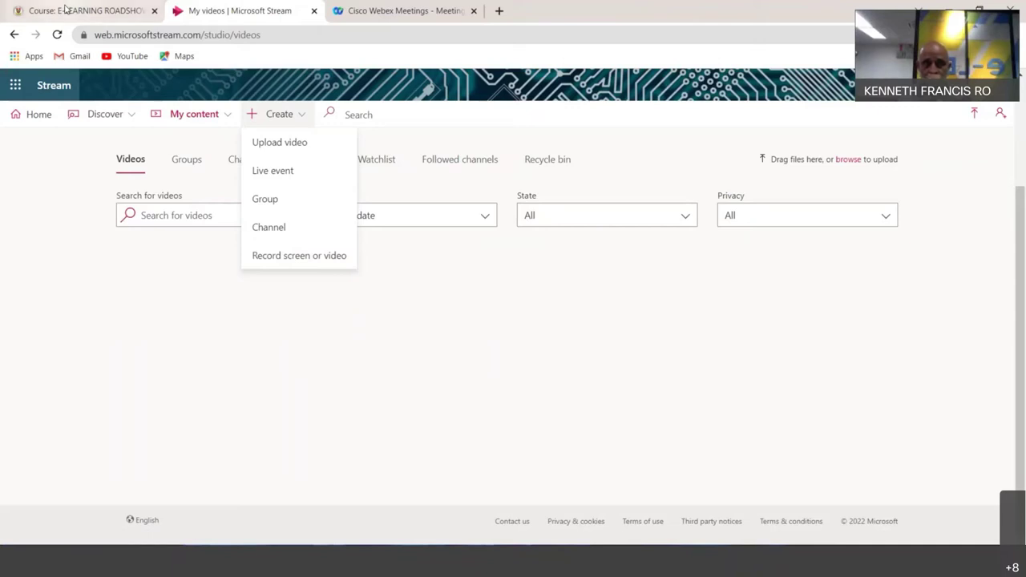
click(66, 9)
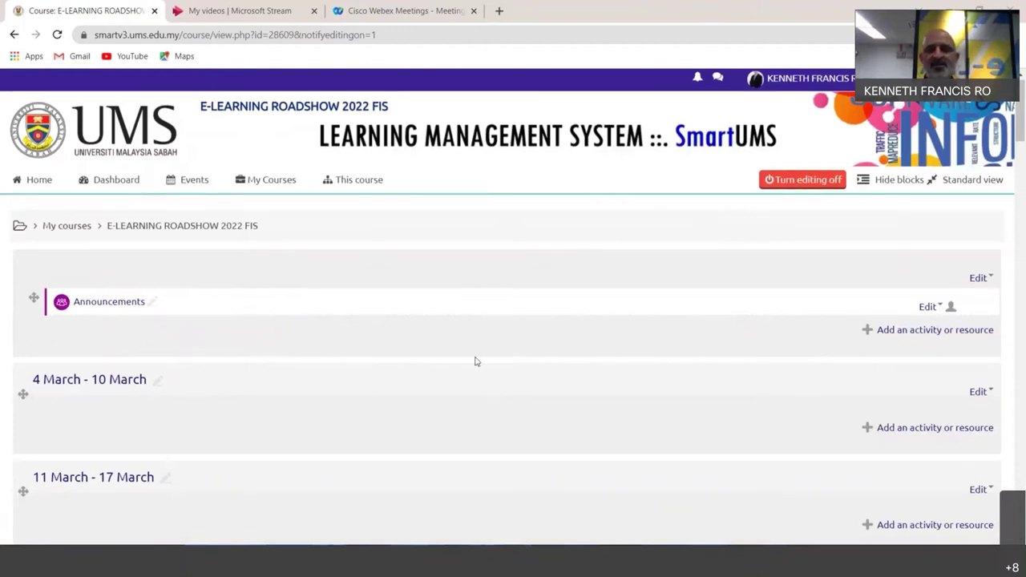
Step: Add a Synopsis activity to the General section from the activity chooser
scroll(163, 266, down, 2)
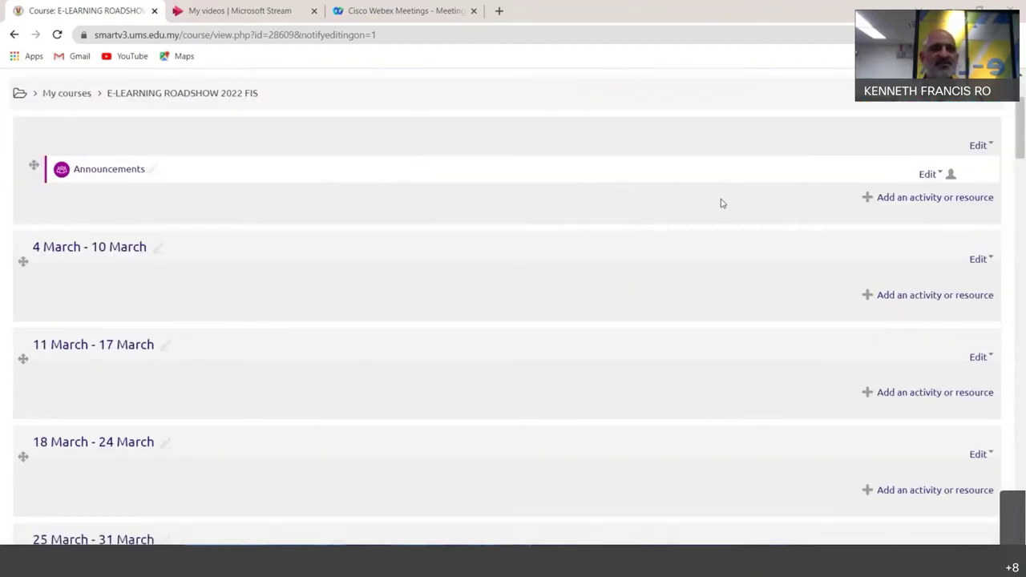
click(895, 200)
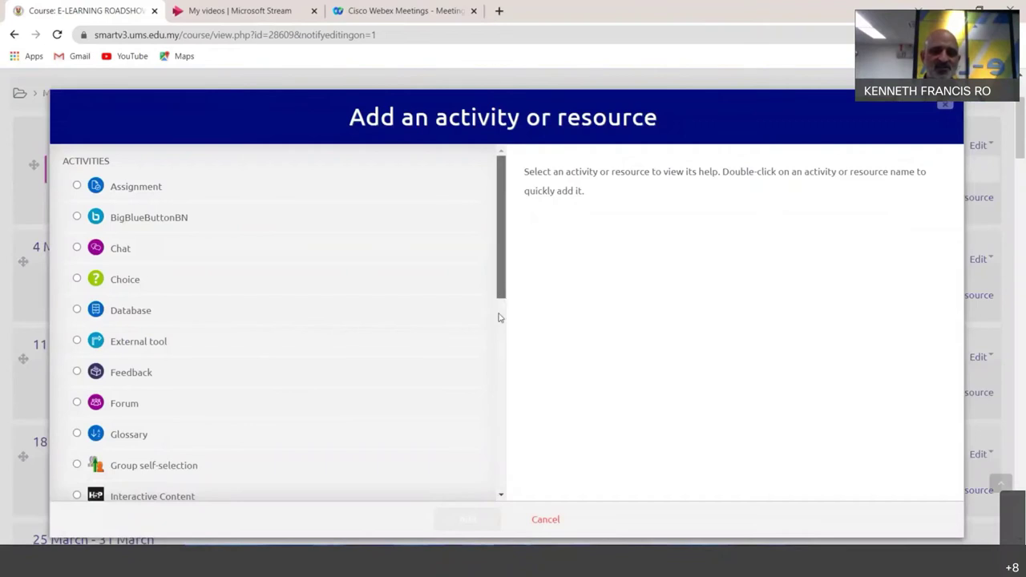
scroll(498, 321, down, 2)
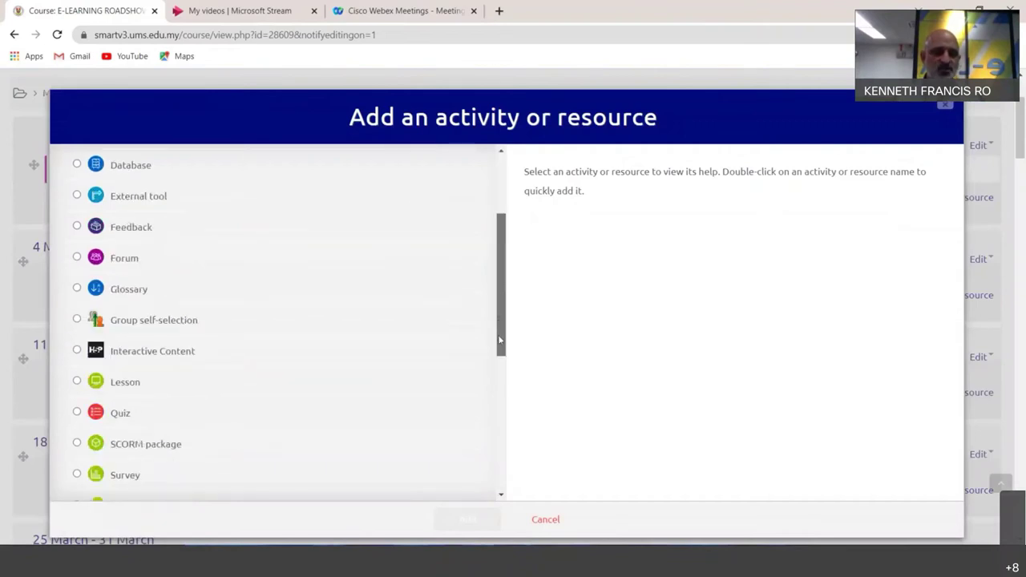
scroll(495, 361, down, 1)
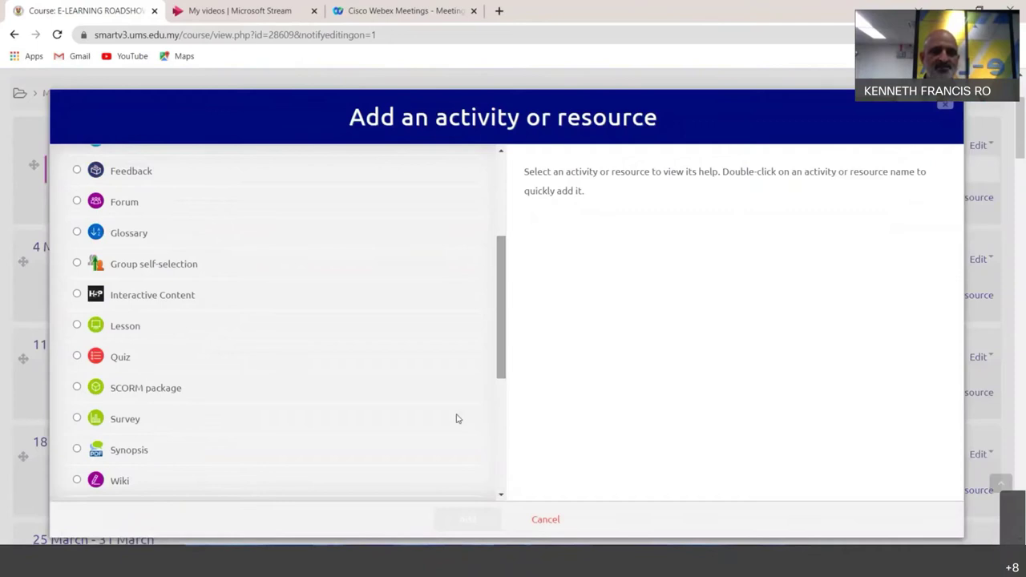
scroll(425, 405, down, 1)
scroll(409, 396, down, 3)
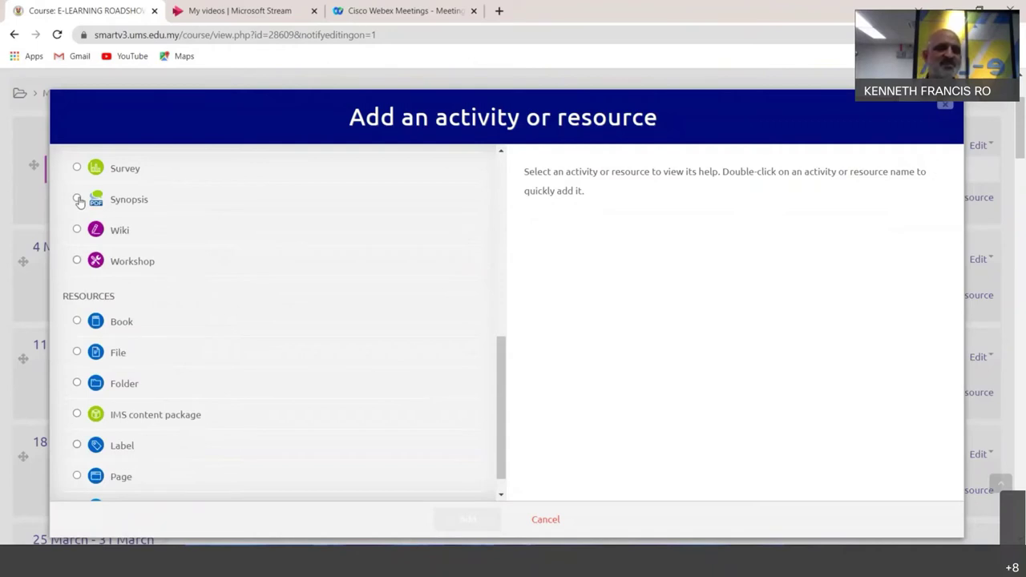
click(77, 201)
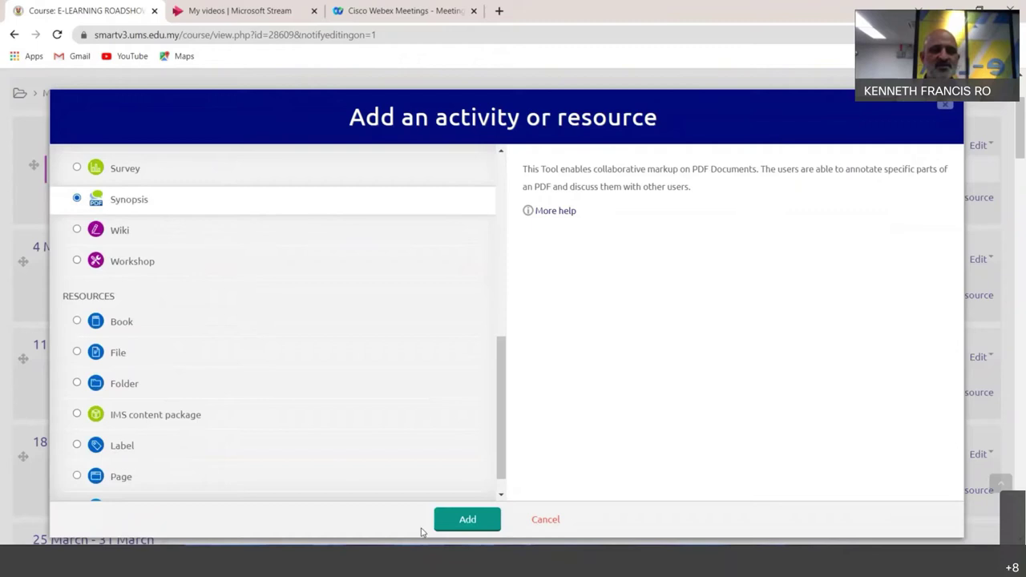
click(482, 525)
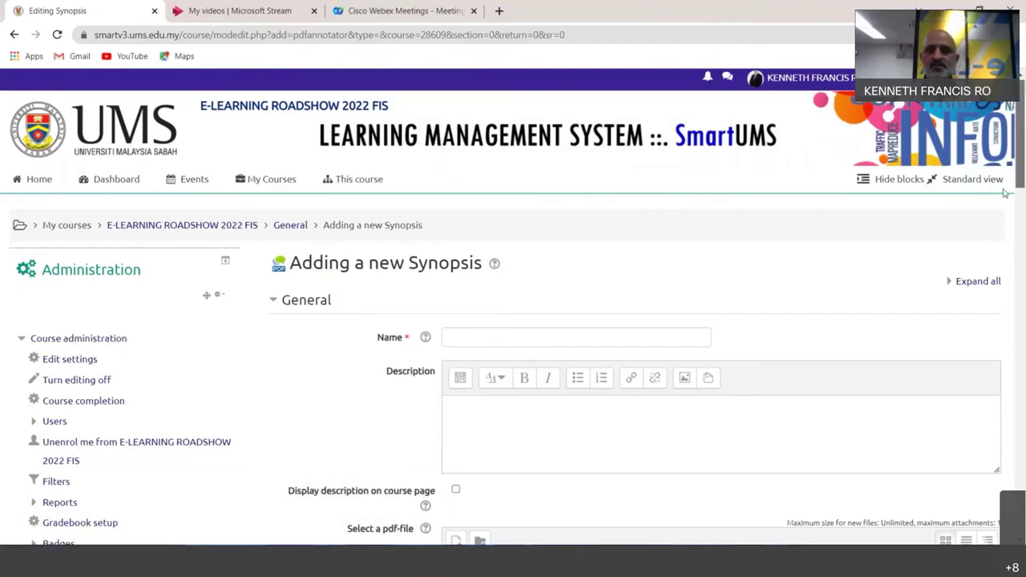
scroll(1020, 180, down, 2)
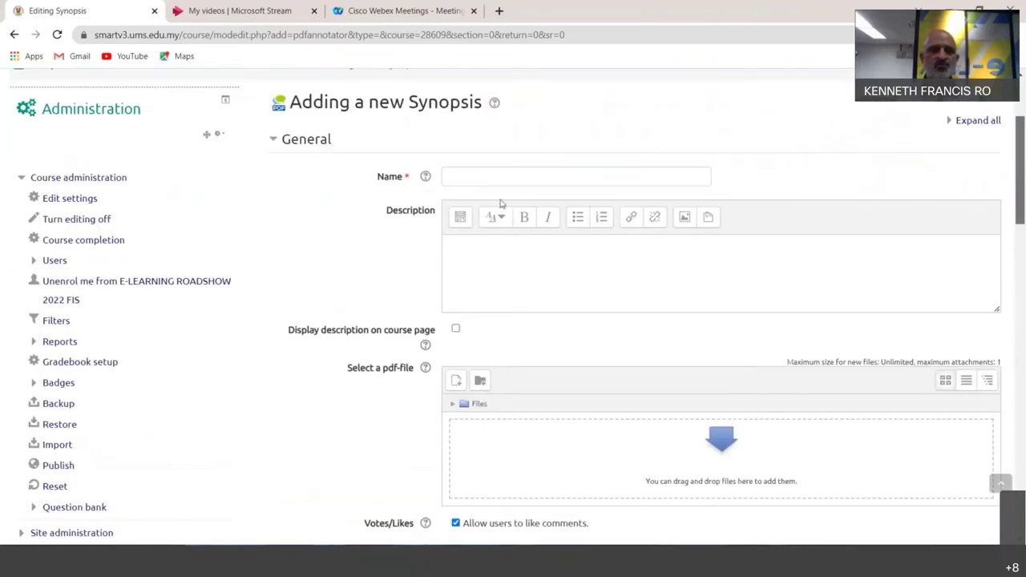
click(468, 174)
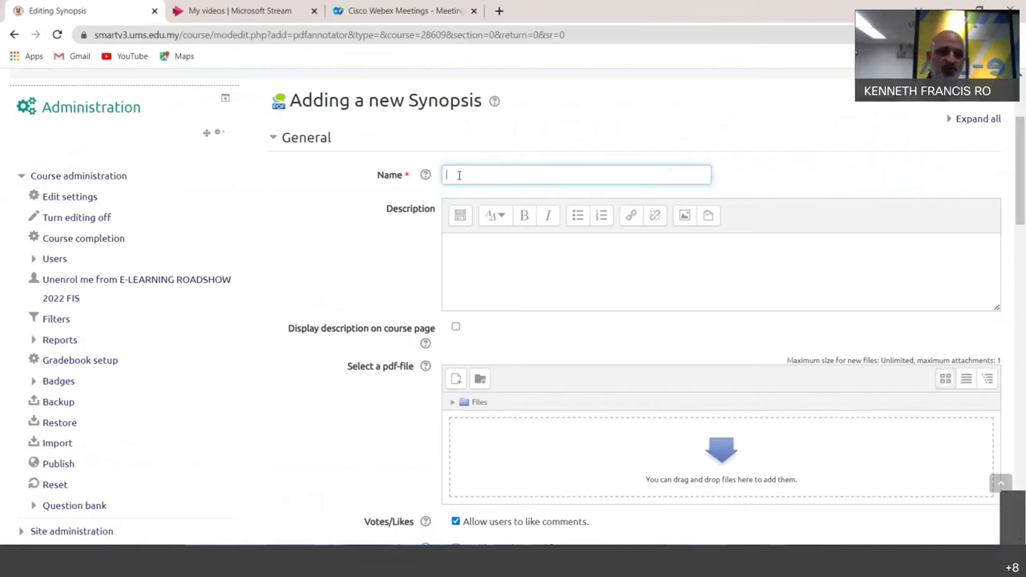
key(Return)
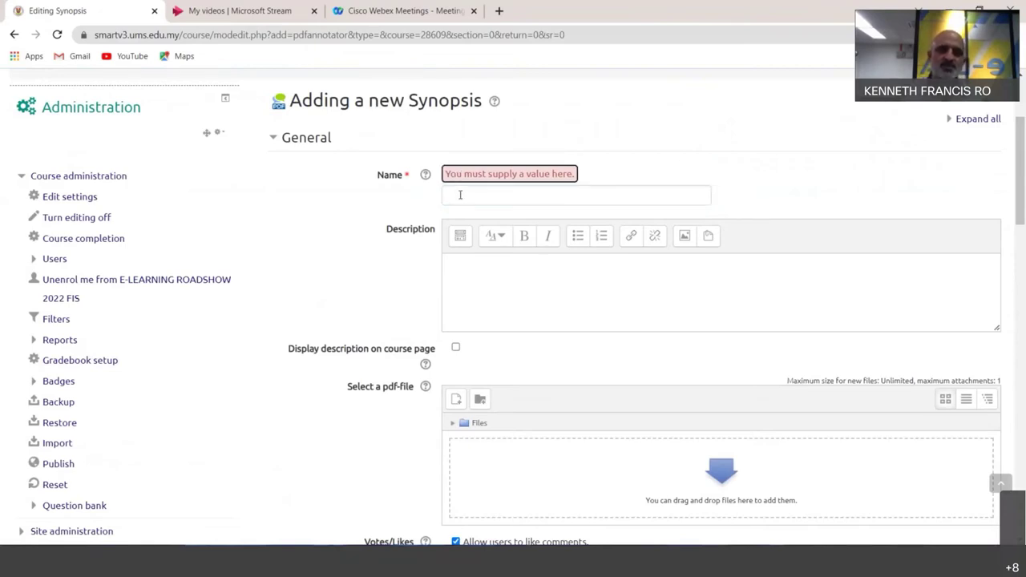
click(462, 195)
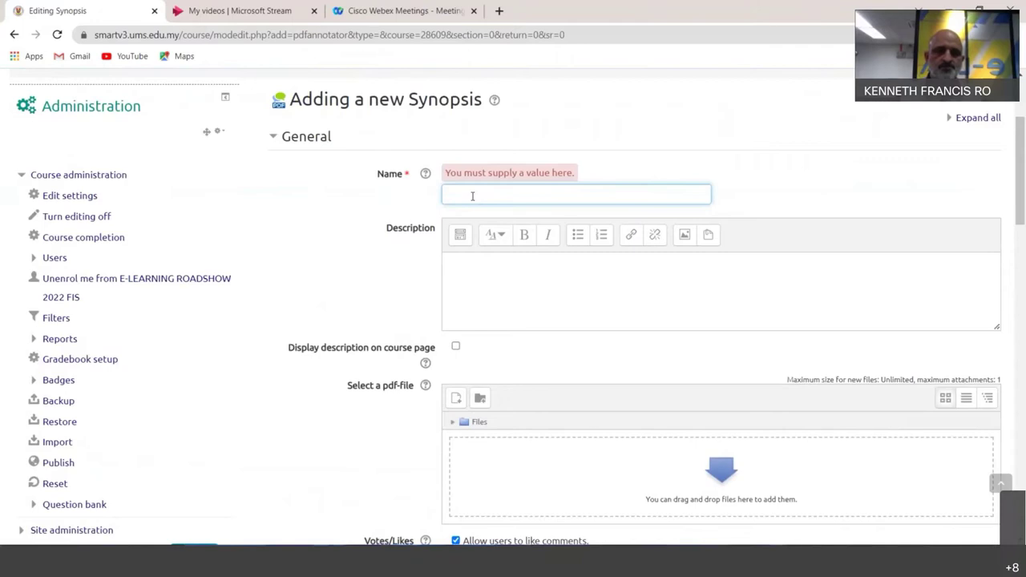
scroll(389, 423, down, 2)
click(437, 163)
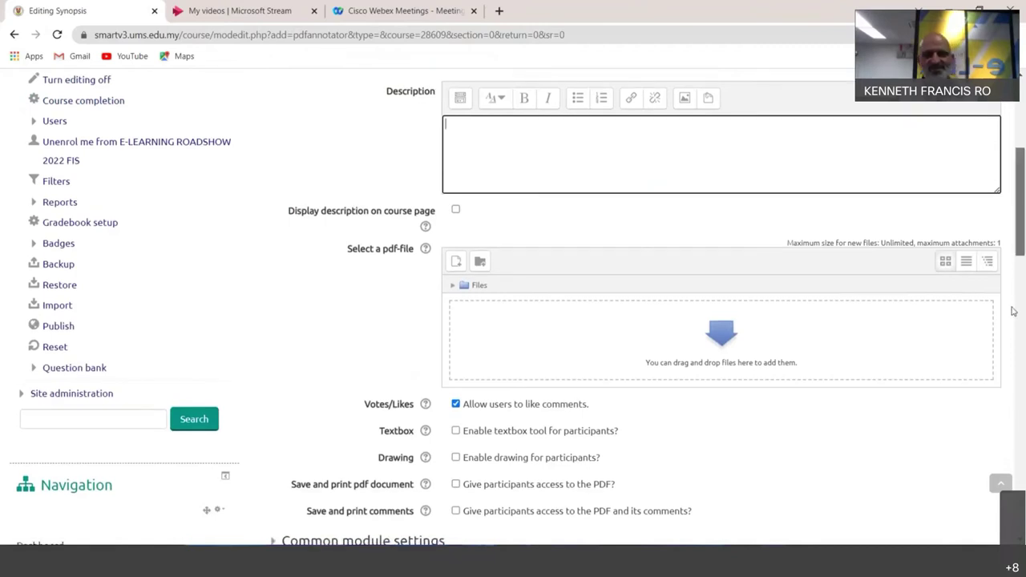
scroll(1013, 317, down, 4)
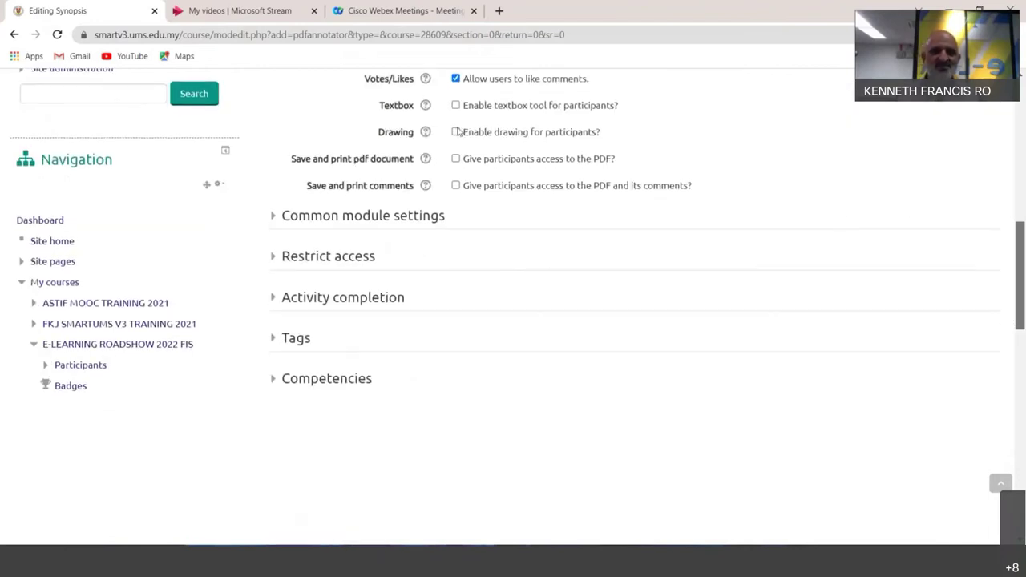
scroll(730, 121, down, 1)
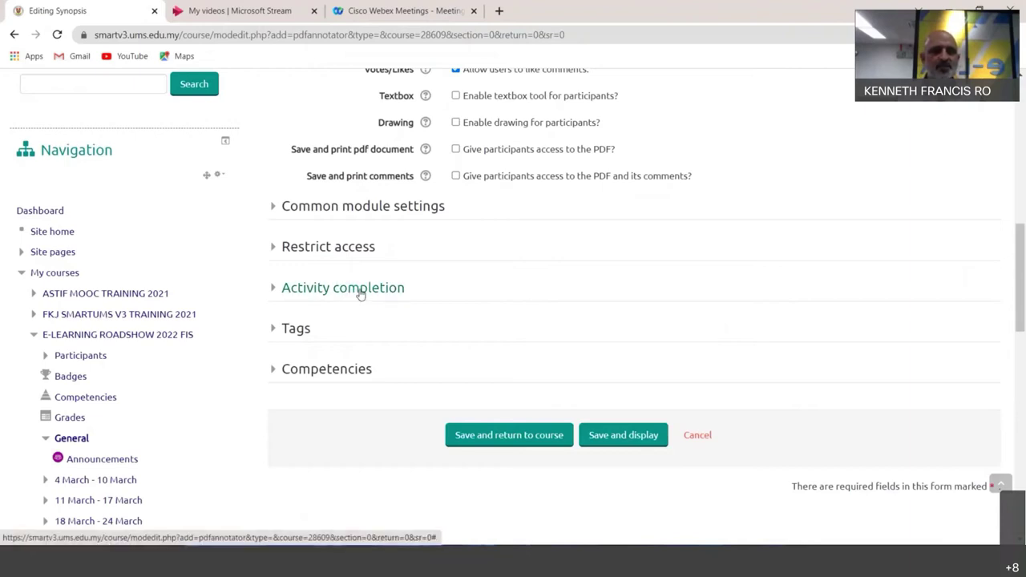
Step: Set Activity completion to 'Show activity as complete when conditions are met' with view required
click(360, 294)
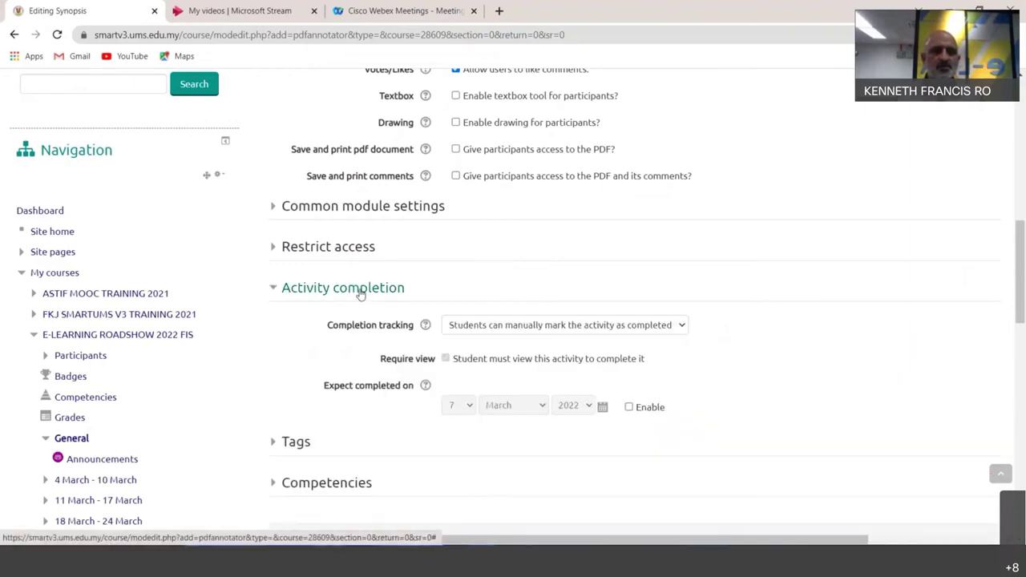
click(475, 330)
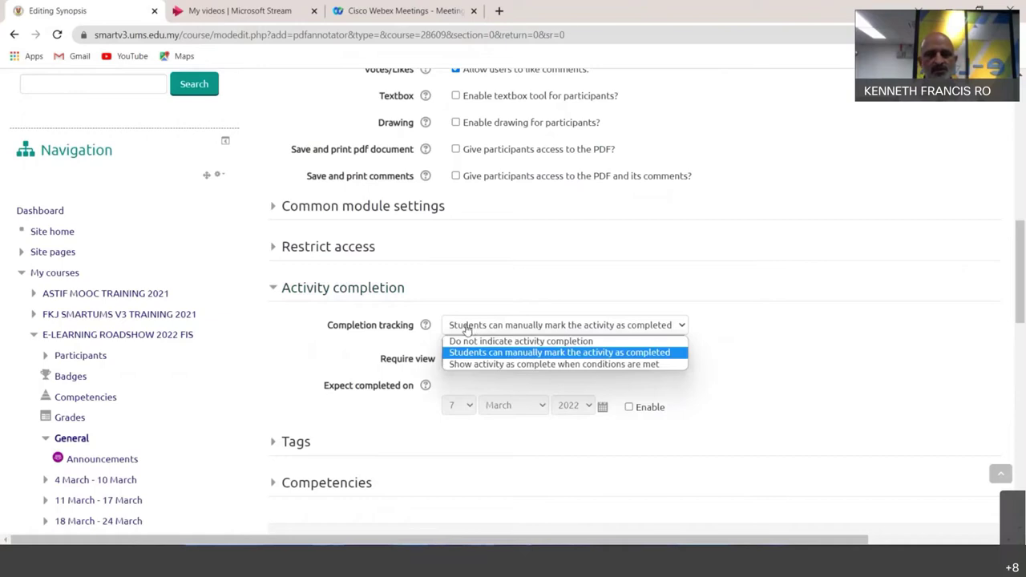
key(Up)
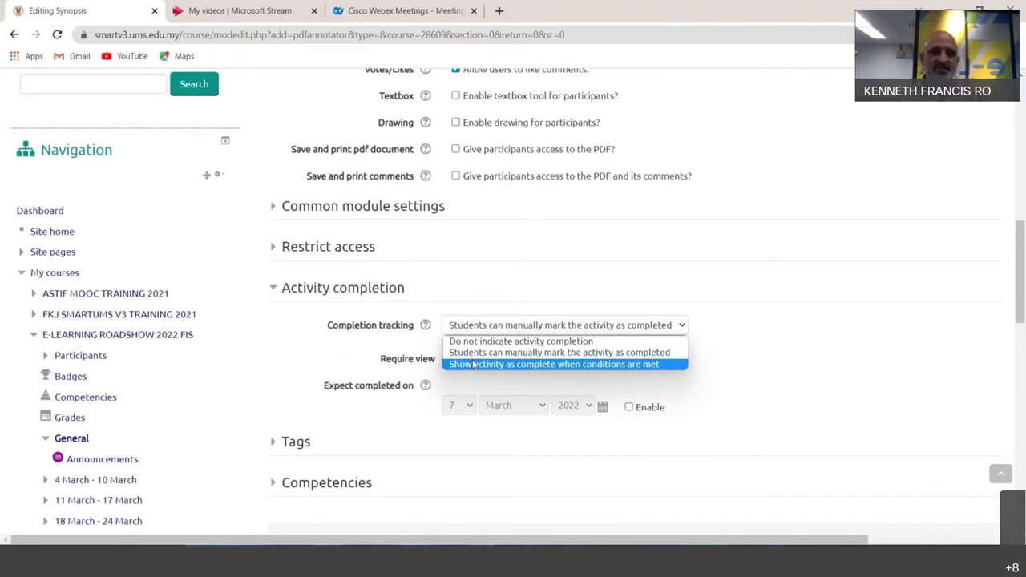
key(Escape)
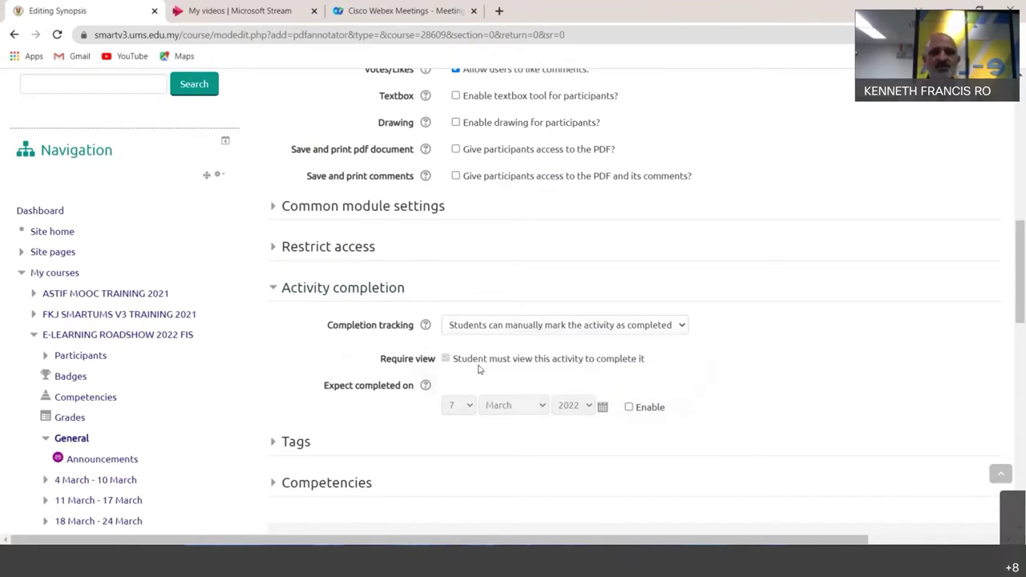
key(Down)
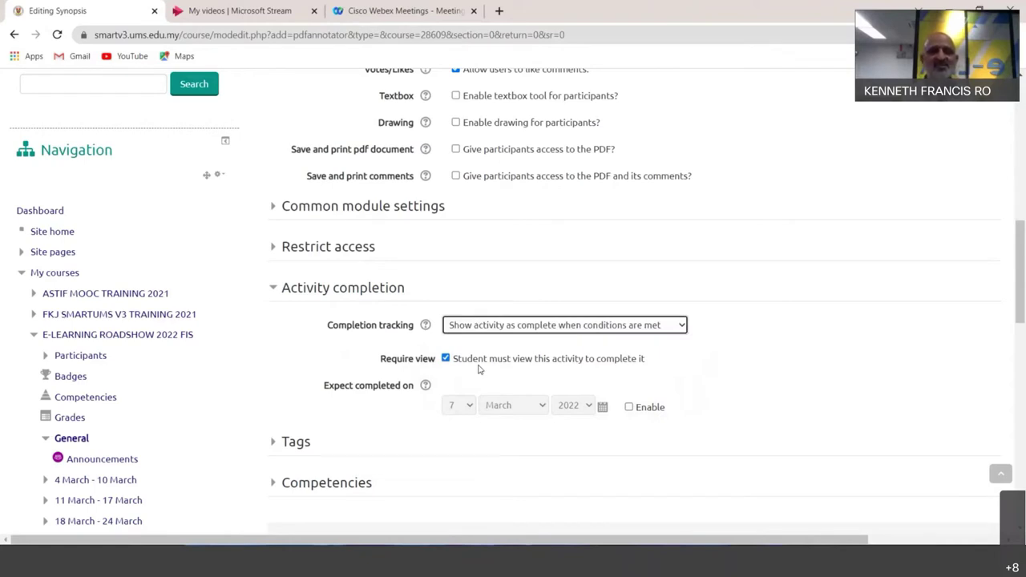
click(543, 327)
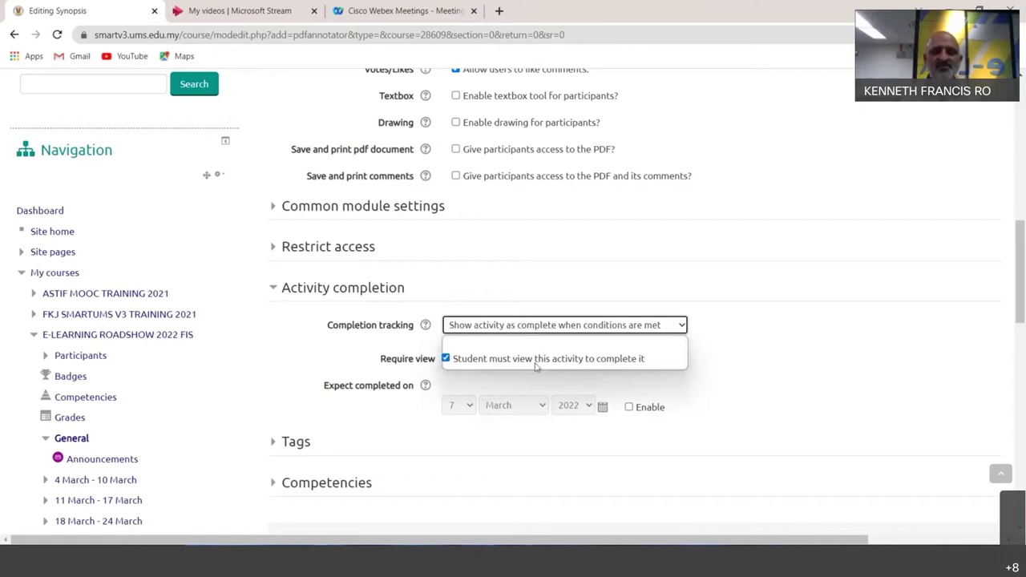
click(535, 365)
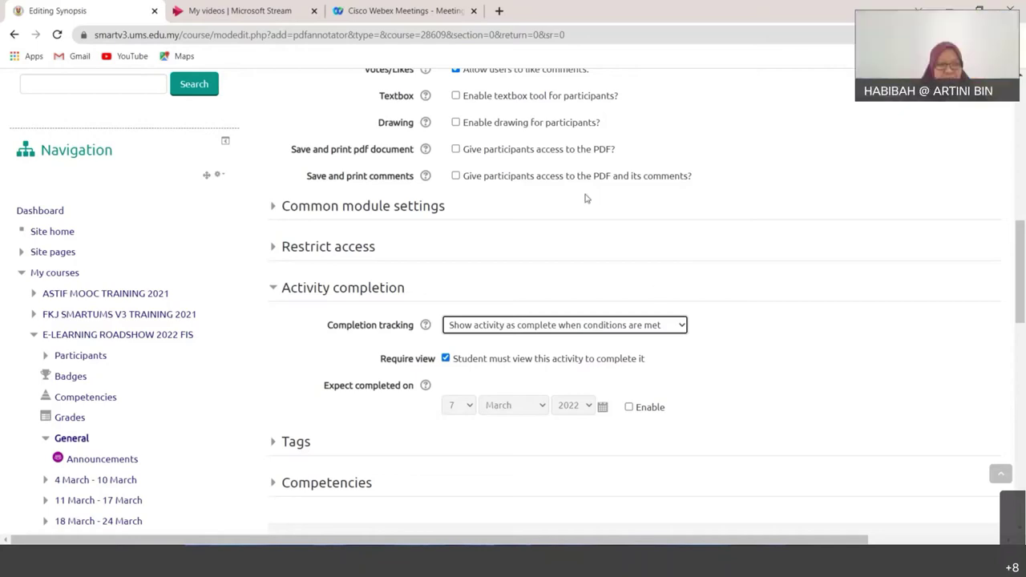
click(218, 7)
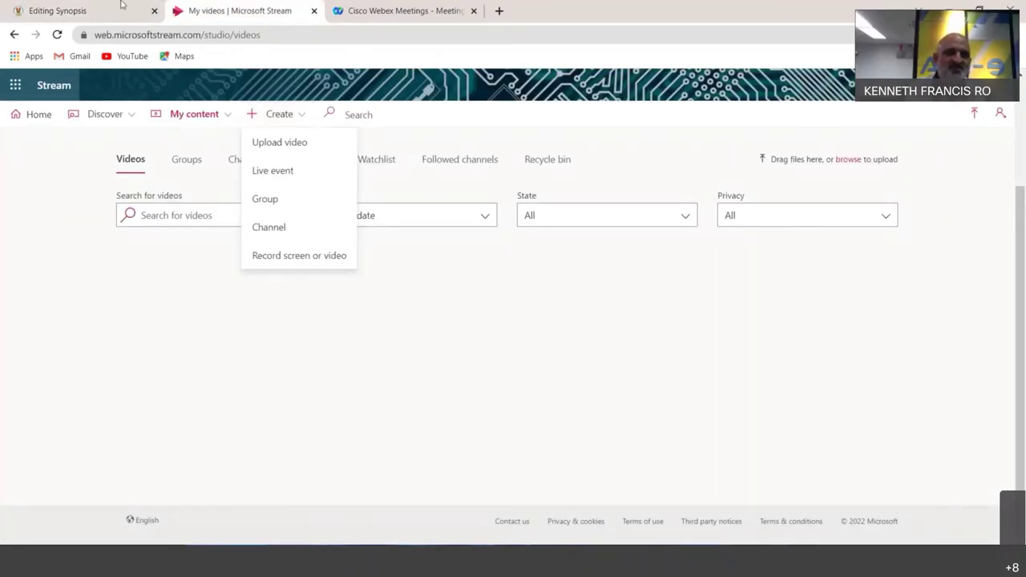
click(113, 19)
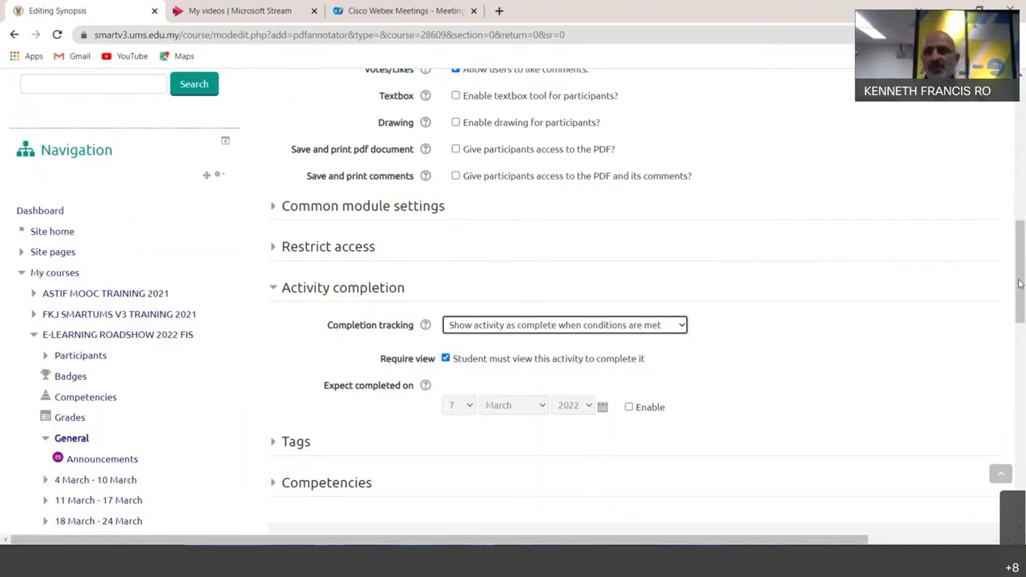
Step: Scroll down the Synopsis form and expand the Tags section
drag(1021, 283, 1022, 311)
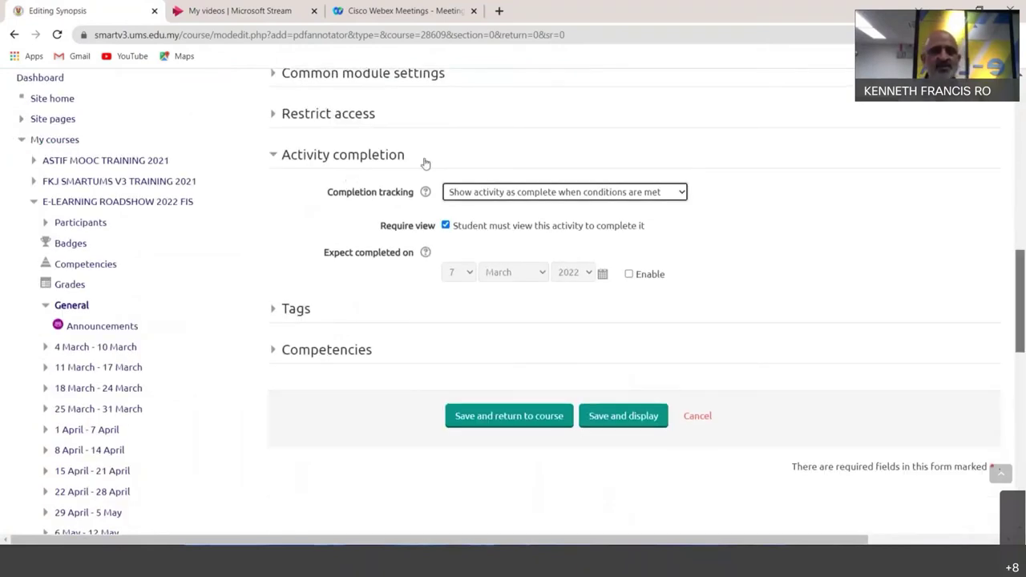
scroll(360, 161, down, 1)
scroll(232, 351, down, 1)
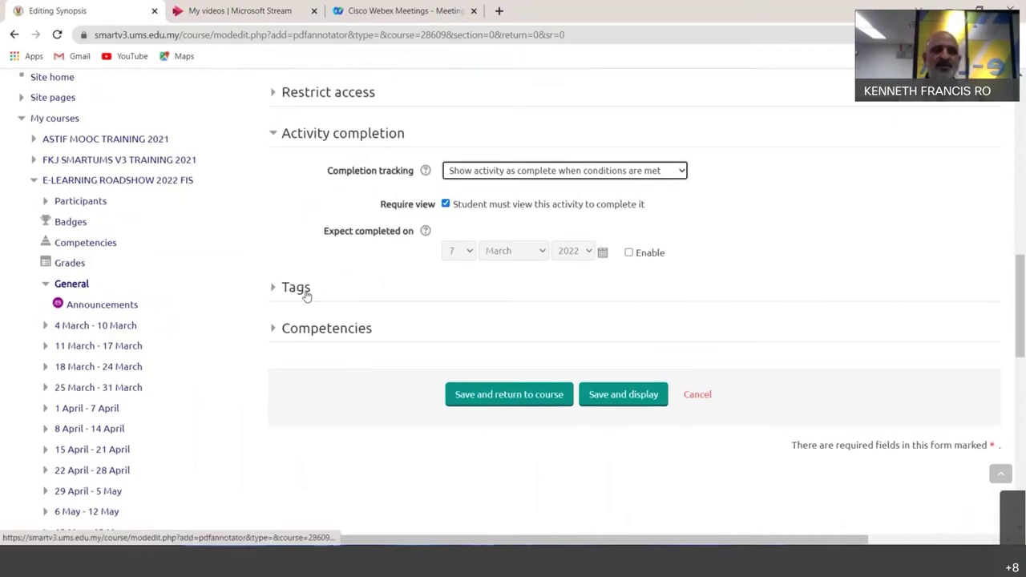
click(299, 288)
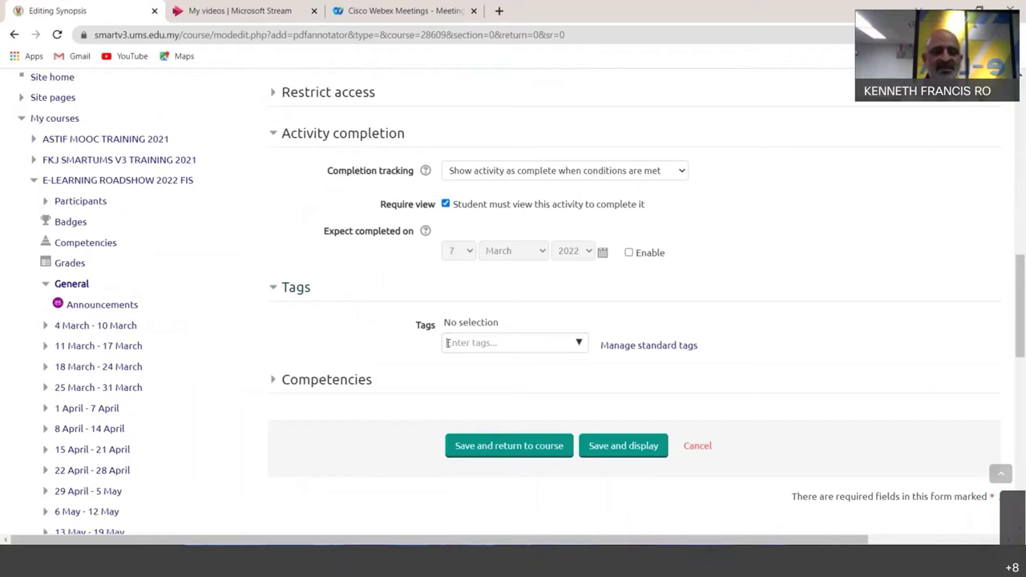
Step: Enter coursesynopsis1234 in the Tags field and confirm it as a tag
click(447, 342)
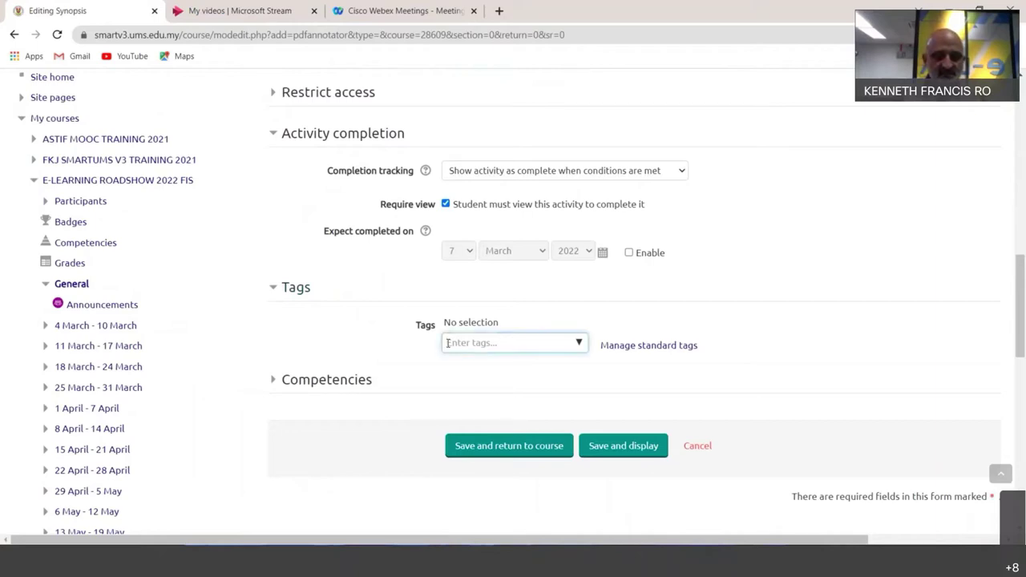
text(Tou)
text(rse)
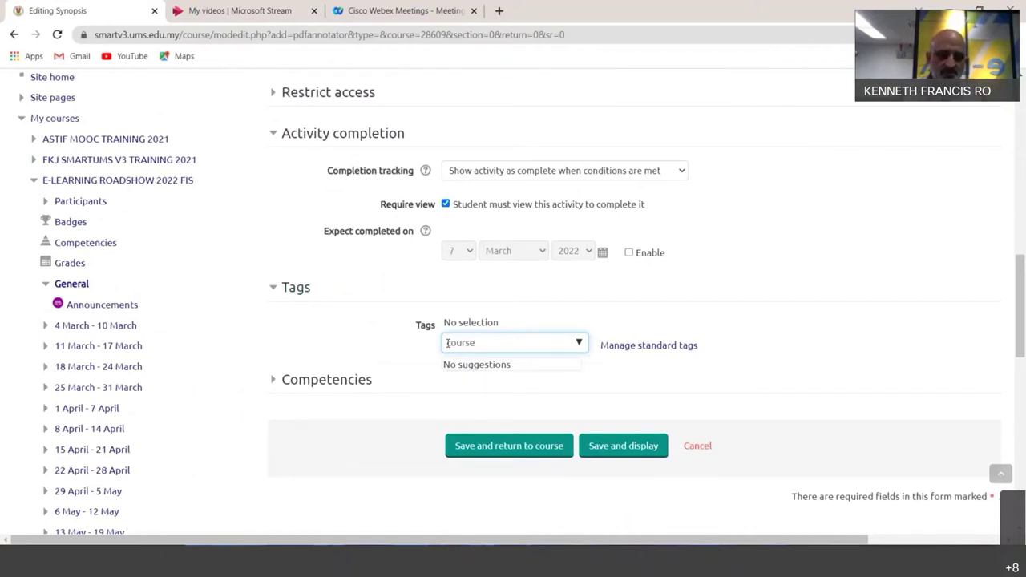
text(syn)
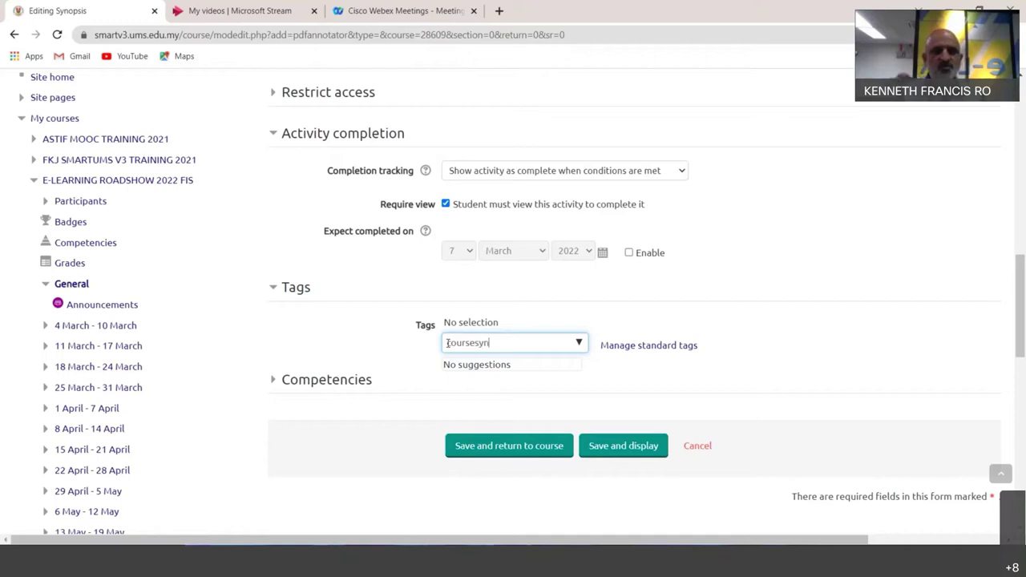
text(opsis1234)
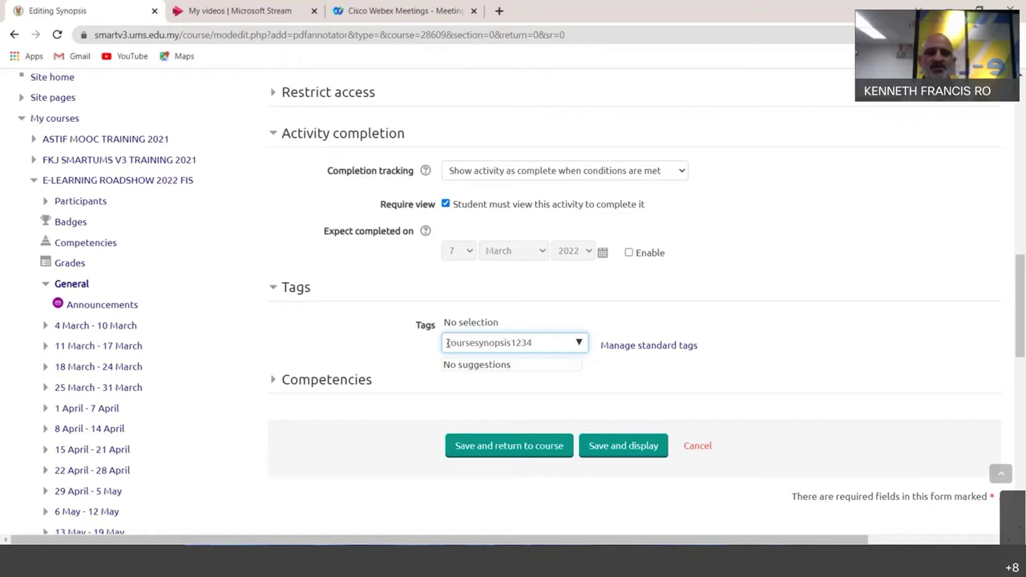
key(Return)
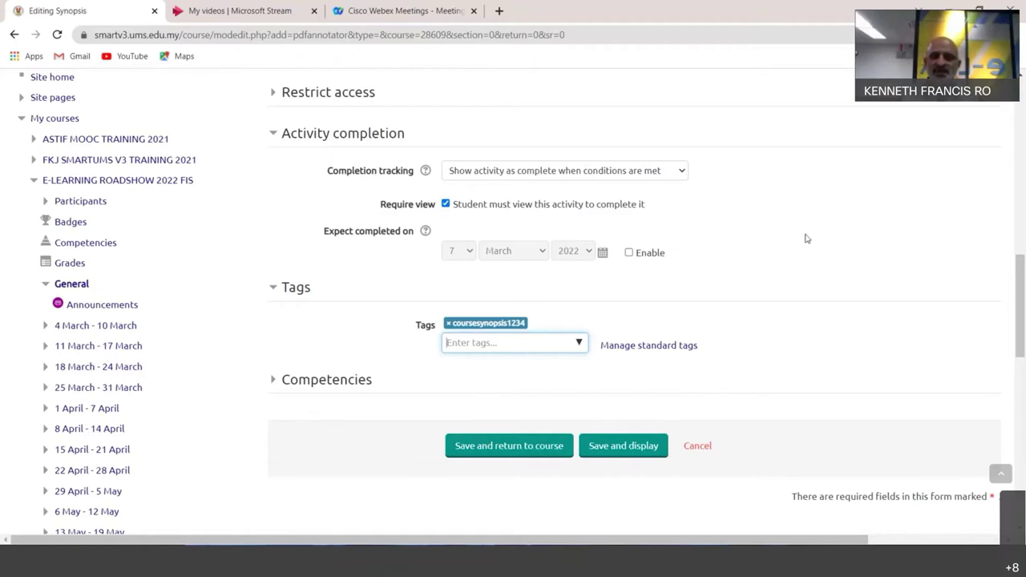
Step: Scroll back to the top of the Synopsis form and focus the empty Name field
drag(1023, 262, 1024, 259)
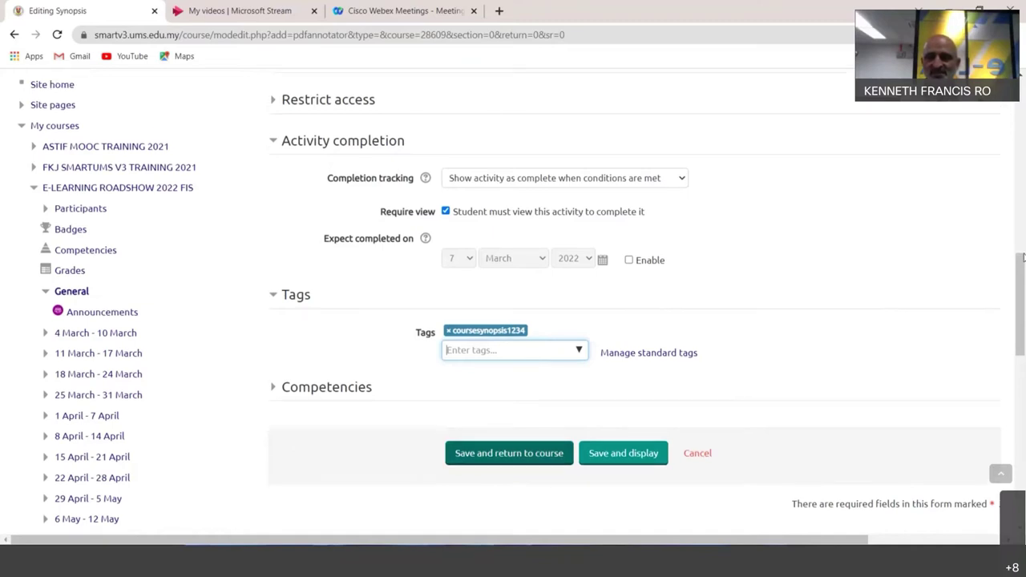
scroll(1023, 256, up, 3)
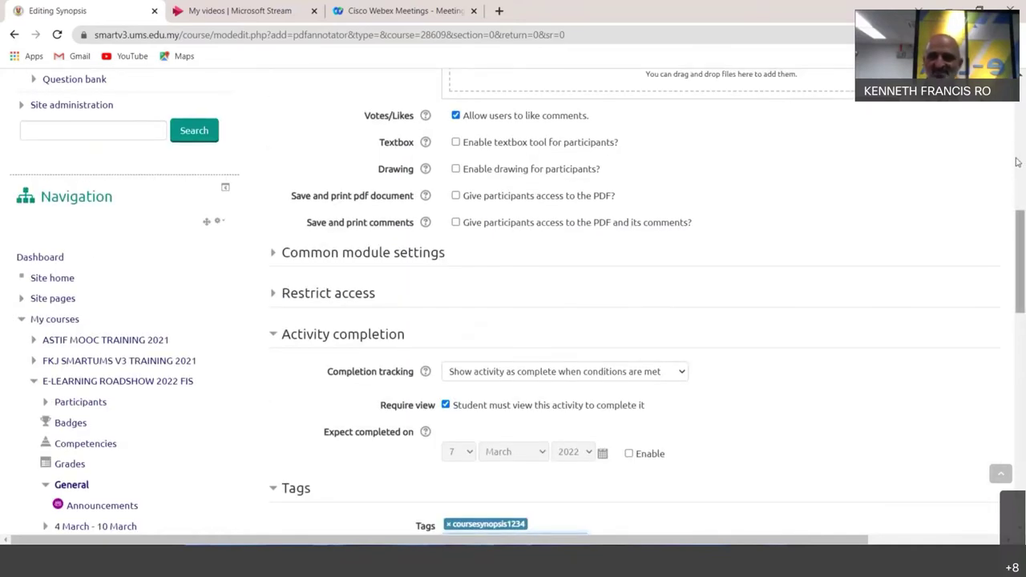
scroll(1020, 157, up, 2)
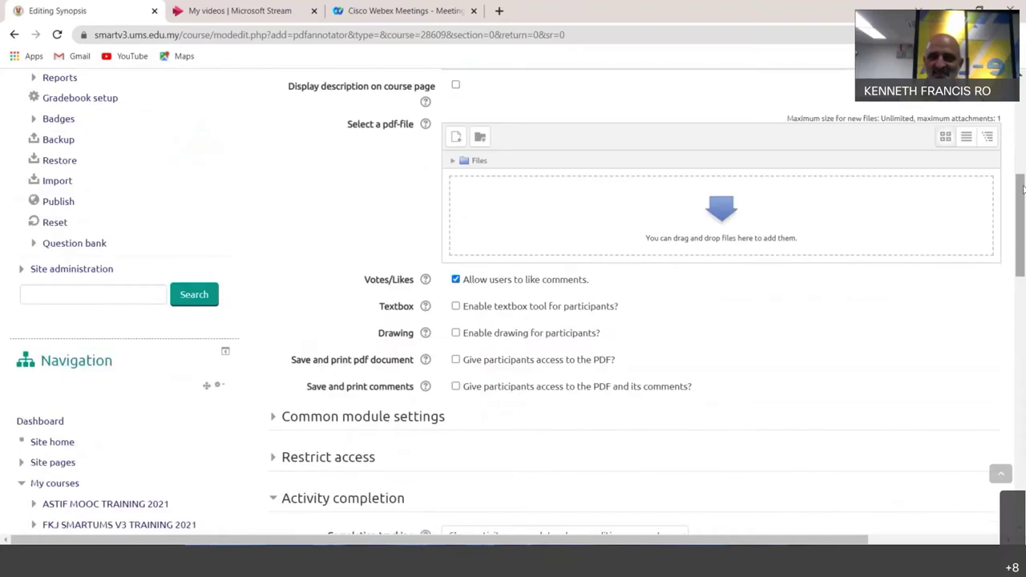
scroll(335, 250, up, 3)
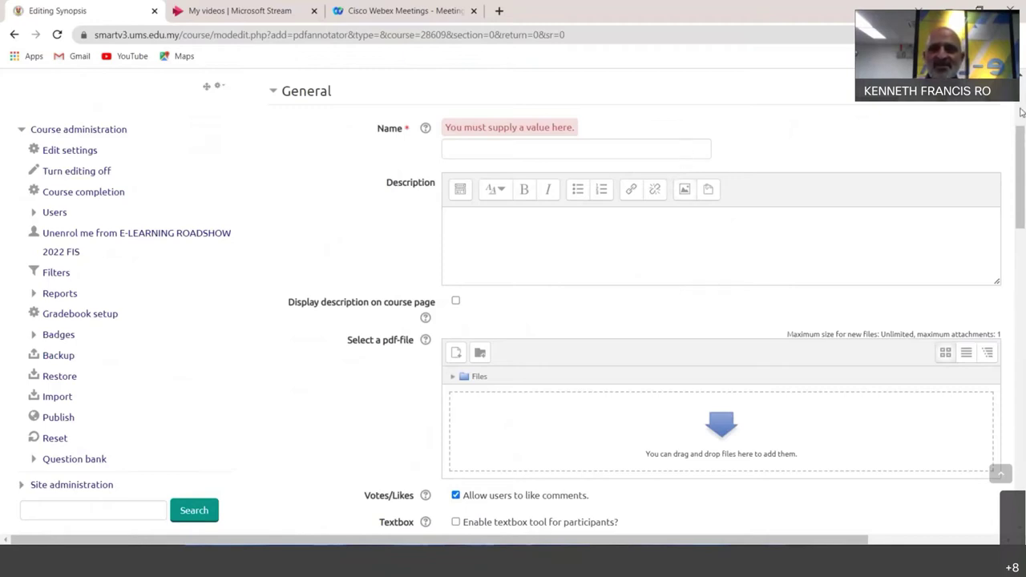
drag(1023, 143, 1023, 105)
scroll(1016, 126, up, 2)
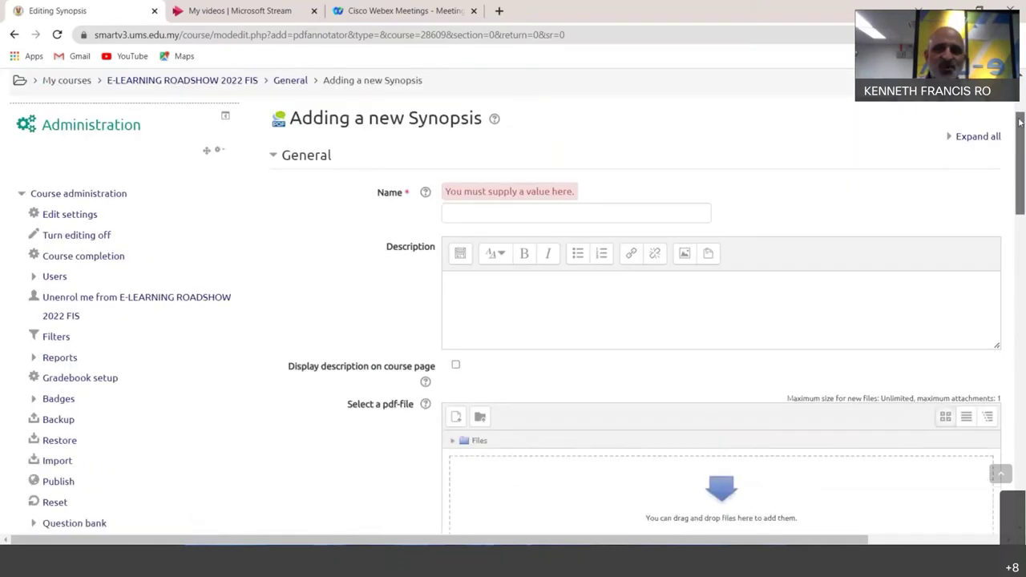
scroll(1024, 91, up, 1)
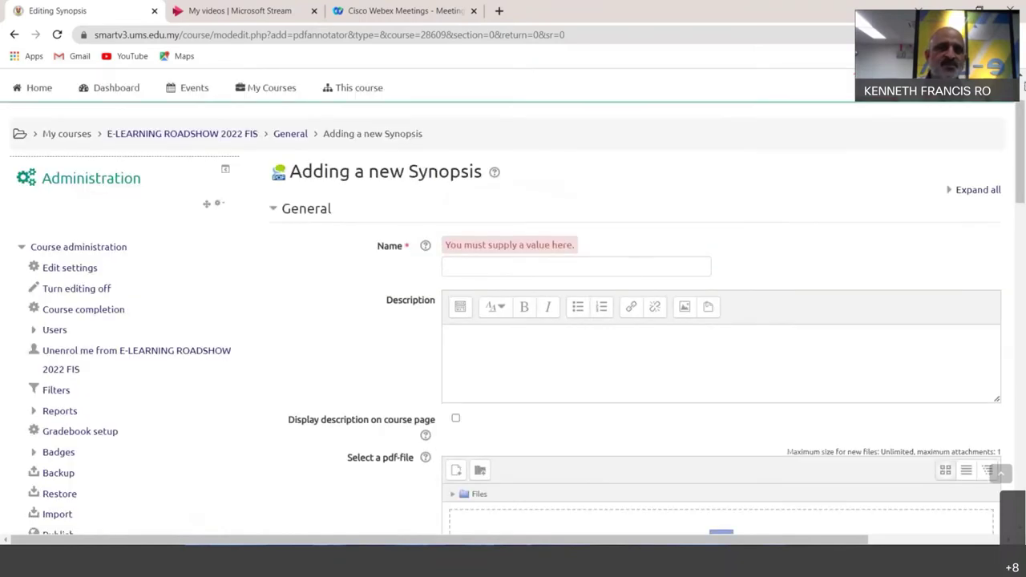
scroll(1022, 86, up, 1)
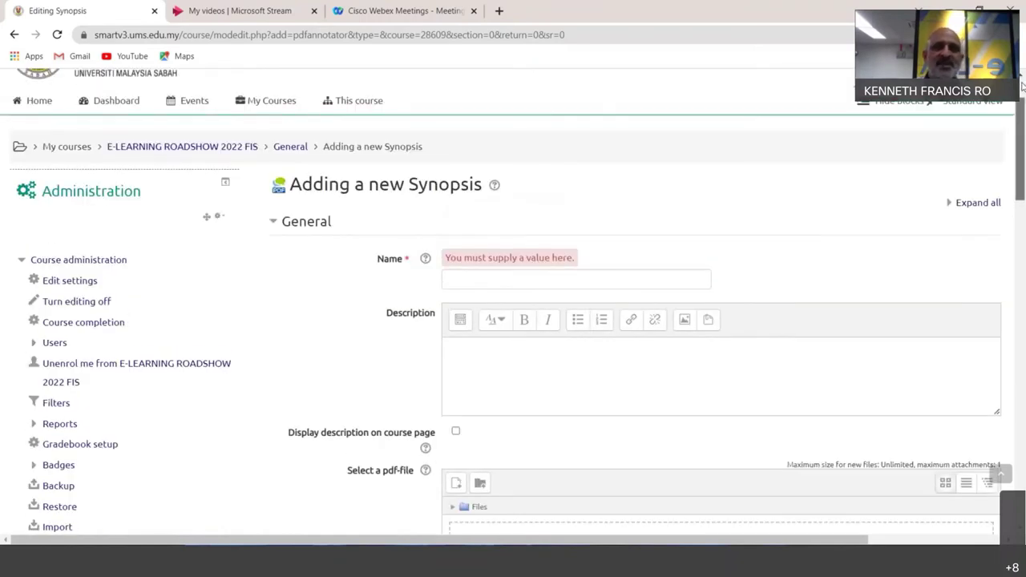
scroll(1023, 86, up, 2)
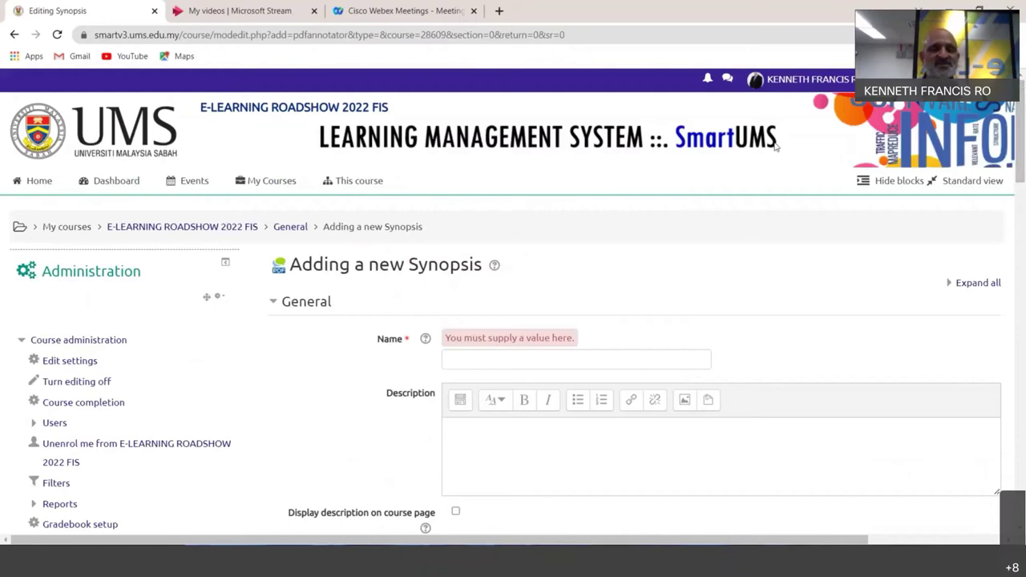
click(499, 361)
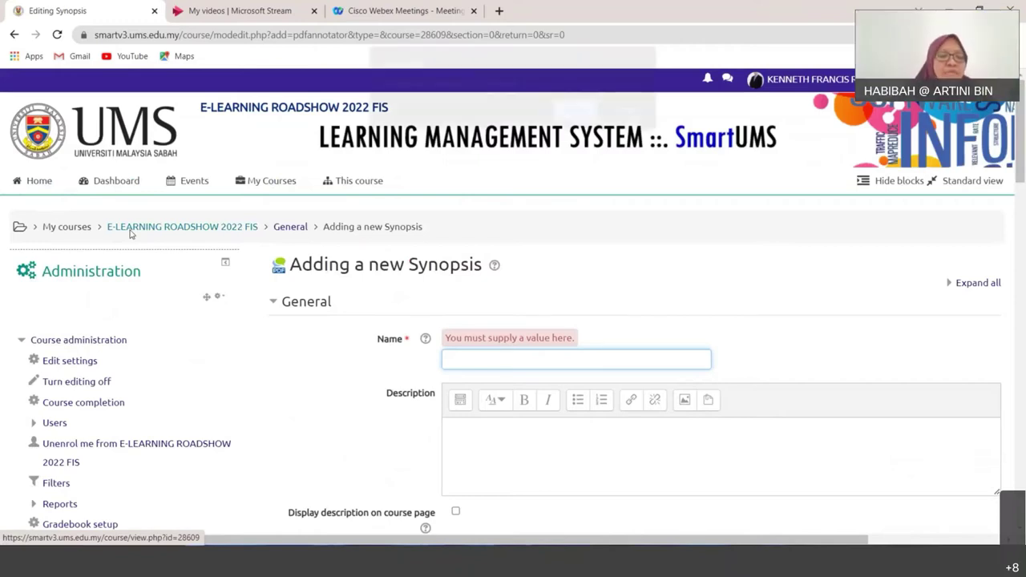
Step: Leave the unsaved Synopsis form for the E-LEARNING ROADSHOW 2022 FIS course page
click(131, 230)
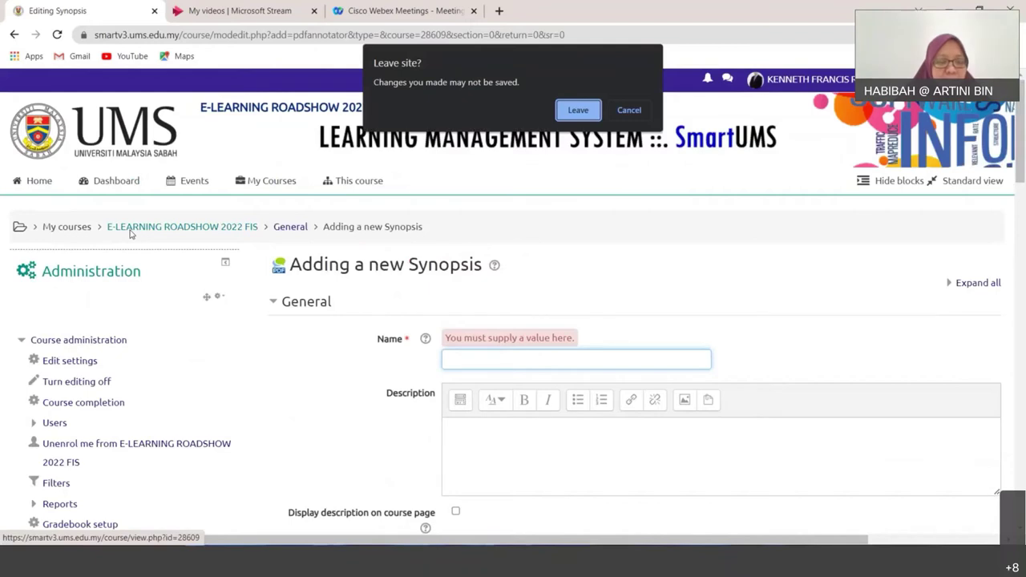
click(576, 117)
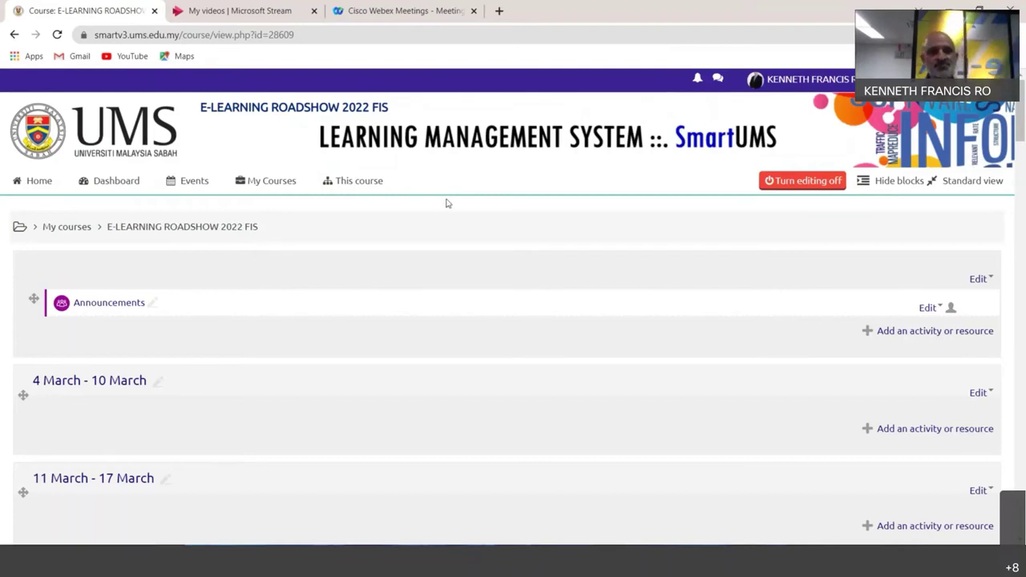
Step: Peek at the This course shortcuts list, close it, and scroll down the course page
click(359, 181)
click(540, 261)
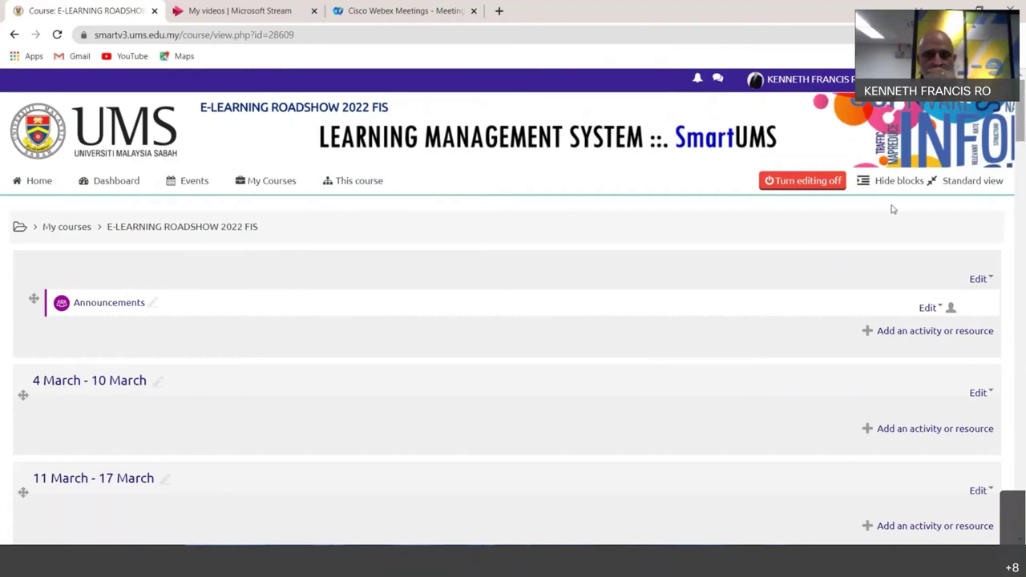
scroll(156, 387, down, 1)
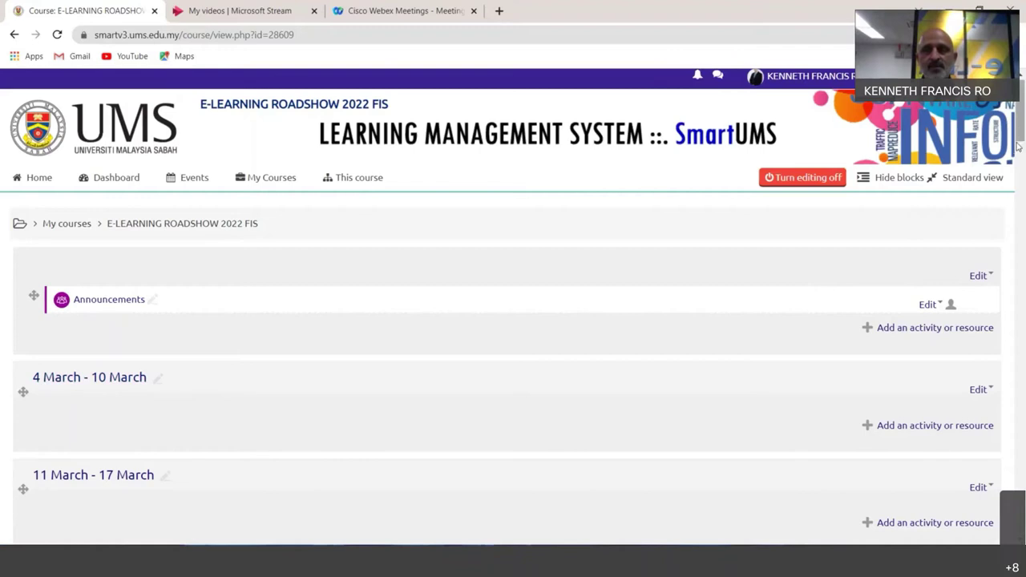
Step: Scroll down to the 4 March - 10 March week and add an activity there
scroll(1021, 152, down, 1)
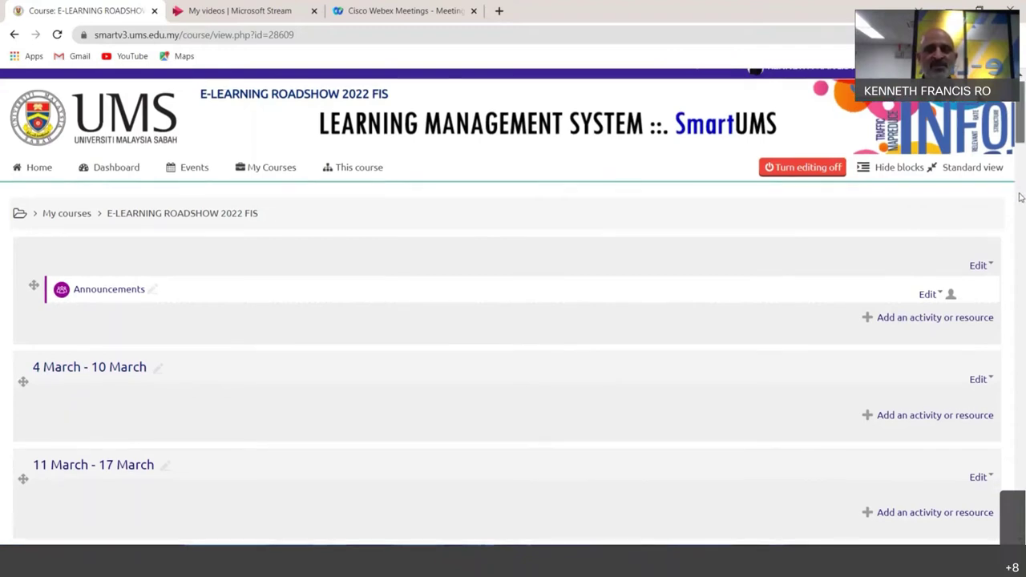
scroll(1020, 198, down, 2)
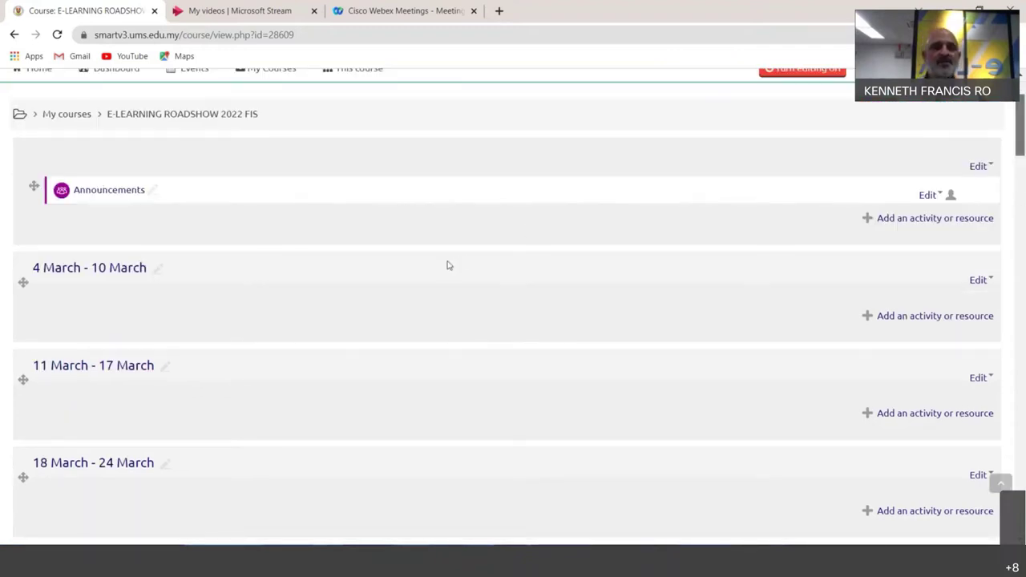
scroll(449, 265, down, 4)
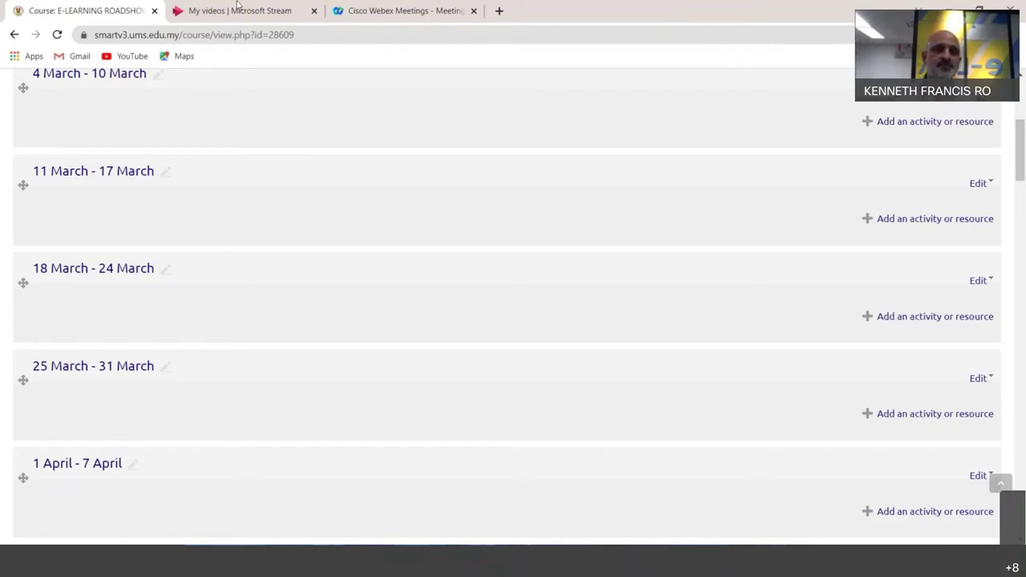
click(894, 122)
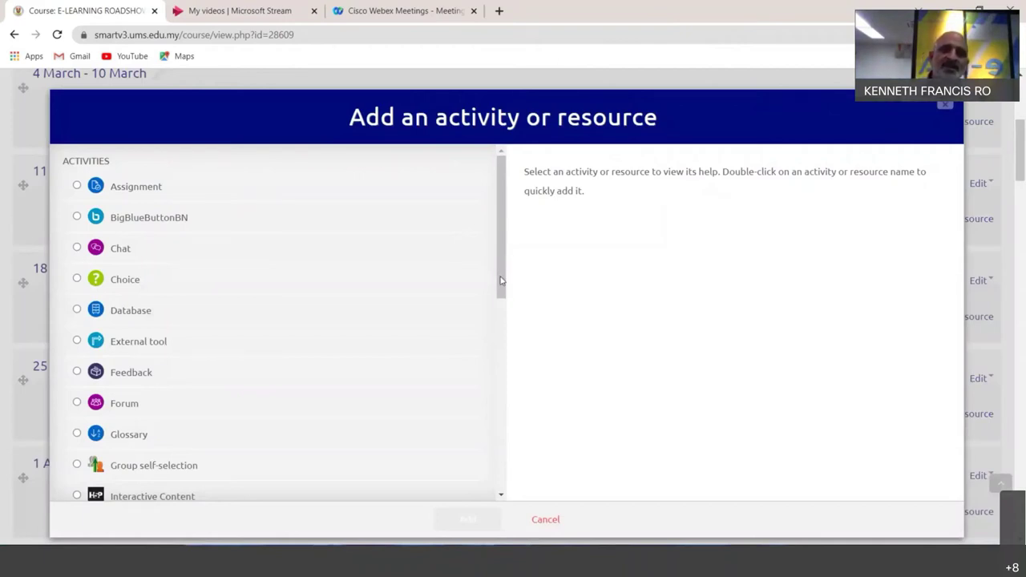
Step: Scroll through the activity chooser list from Assignment to Lesson
drag(503, 292, 503, 292)
scroll(504, 292, down, 1)
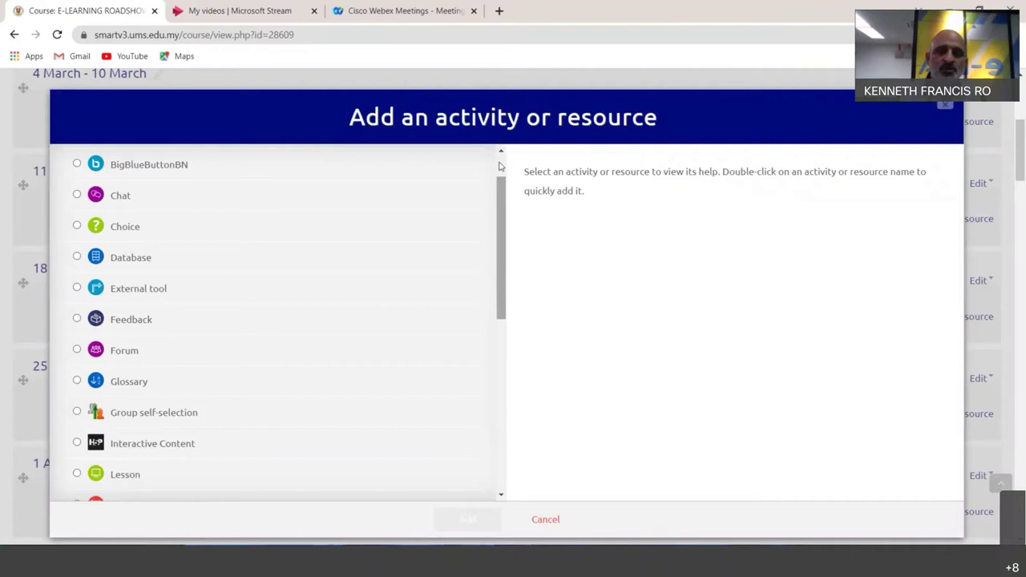
drag(503, 183, 502, 173)
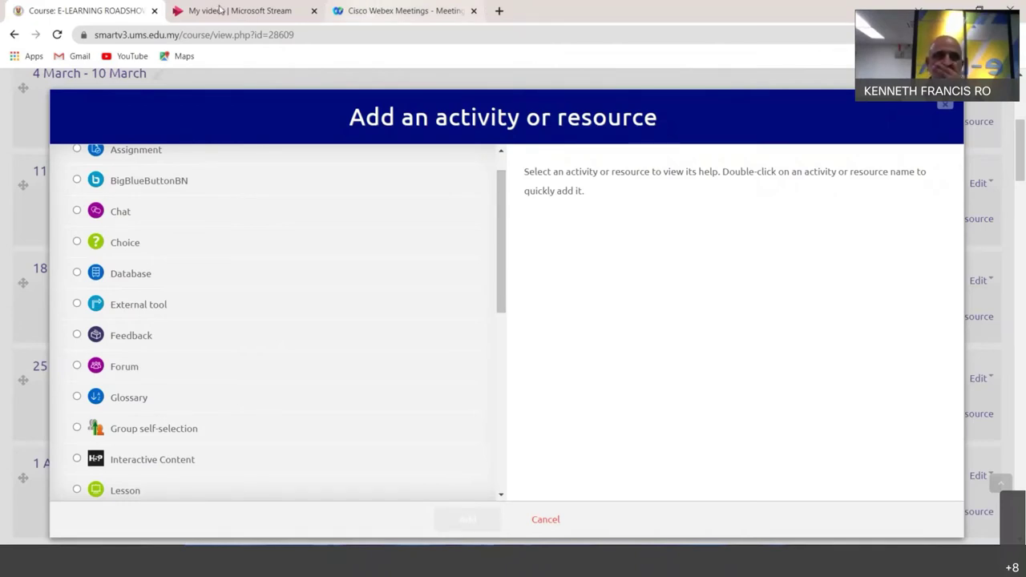
Step: Switch to the Microsoft Stream tab and replace its address with oer.ums.edu.my
key(ctrl+3)
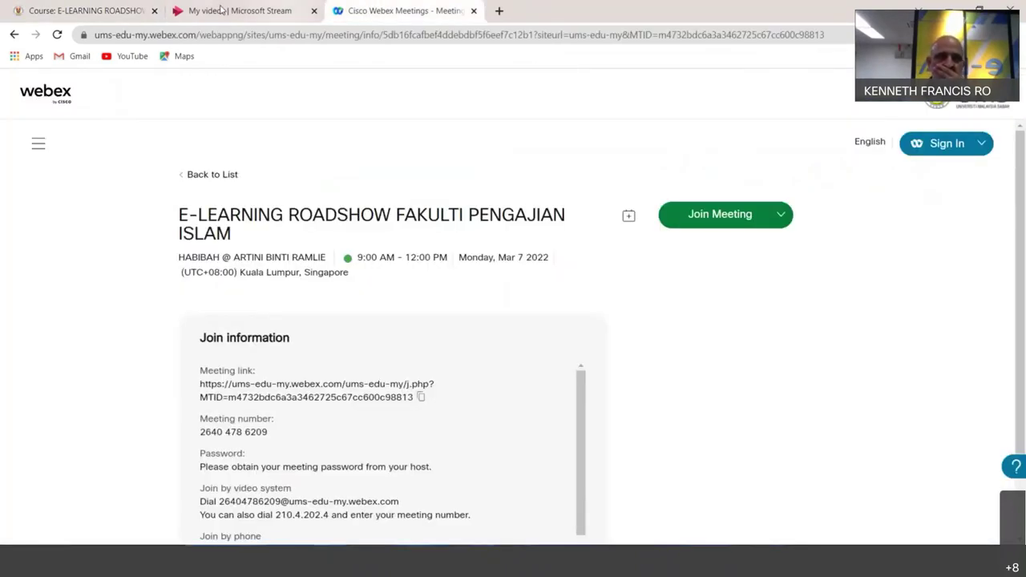
click(221, 10)
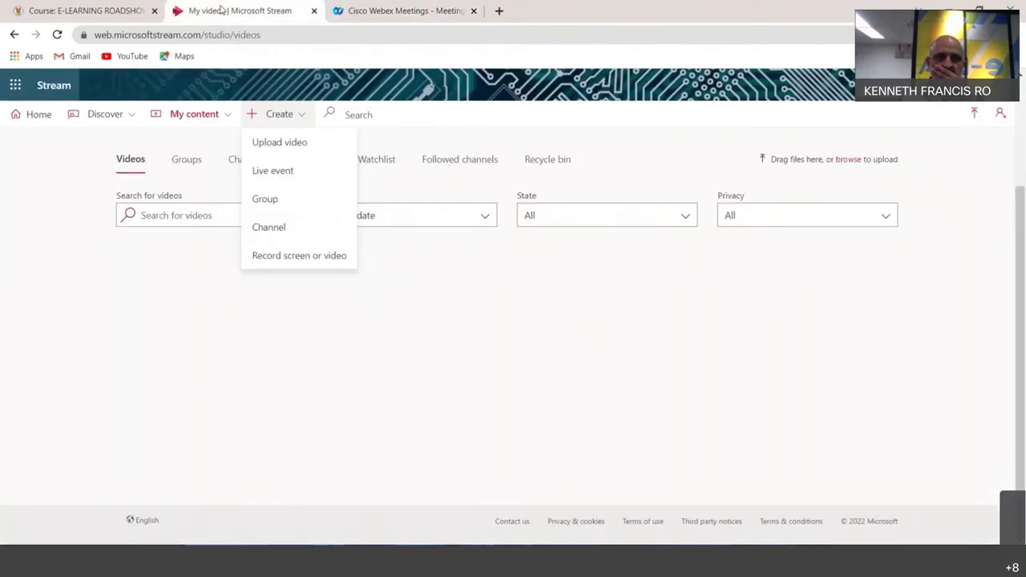
click(246, 37)
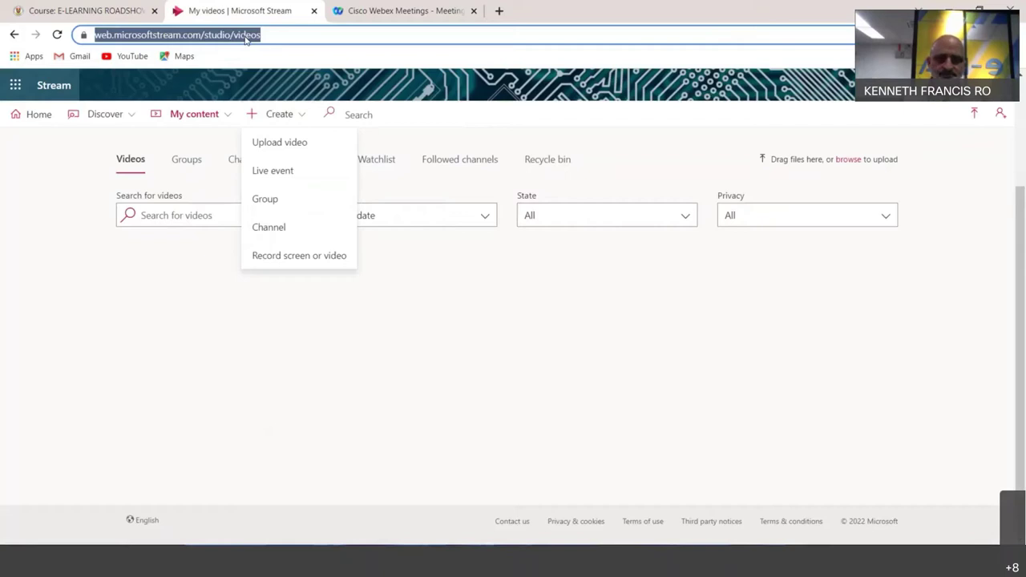
text(o)
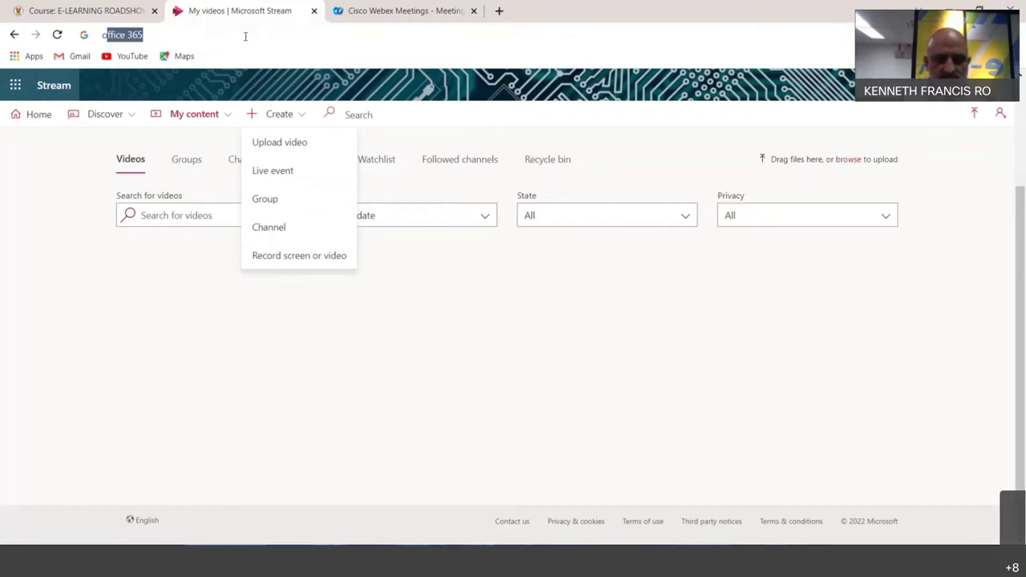
text(er.)
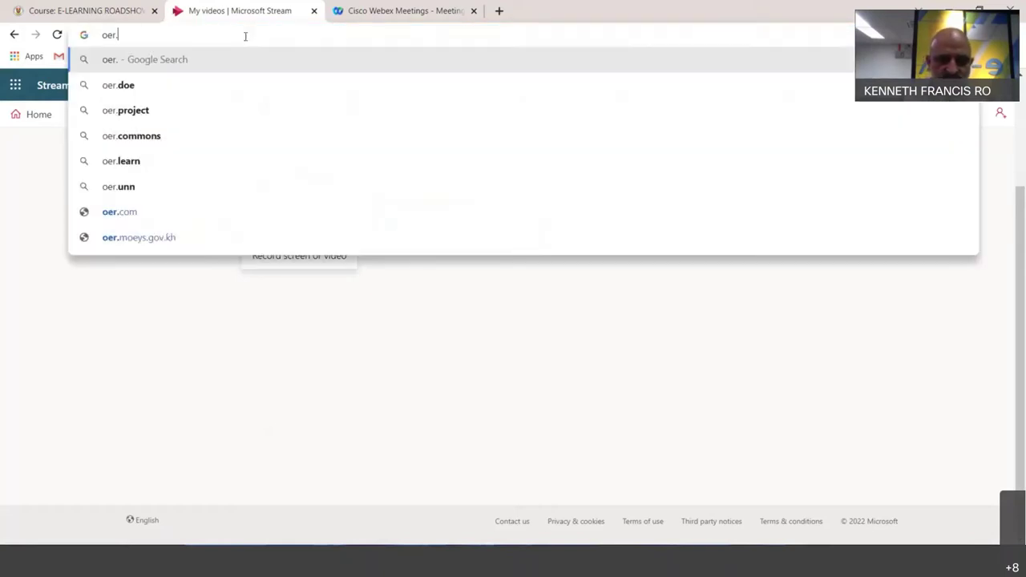
text(ums.edu)
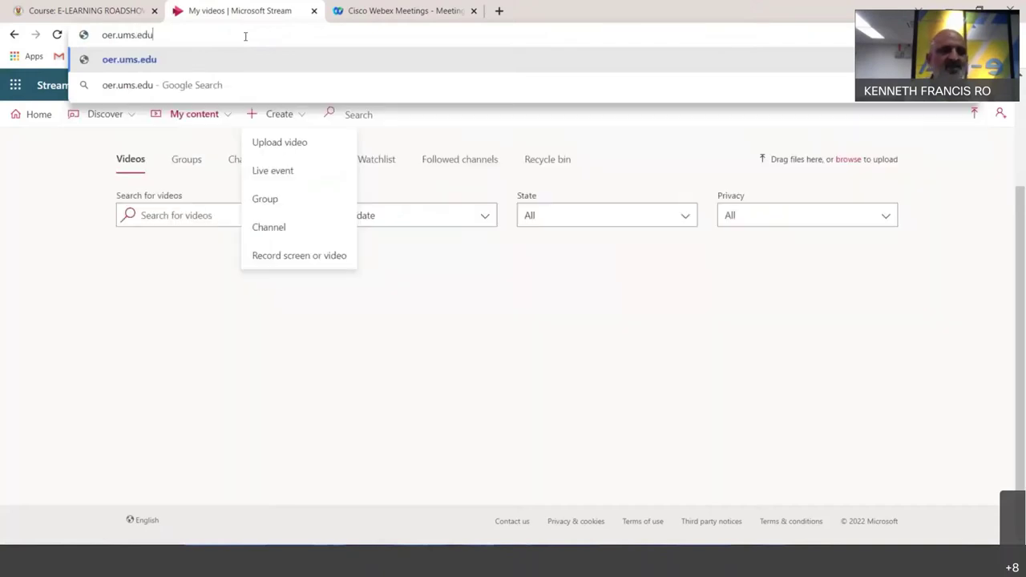
text(.my)
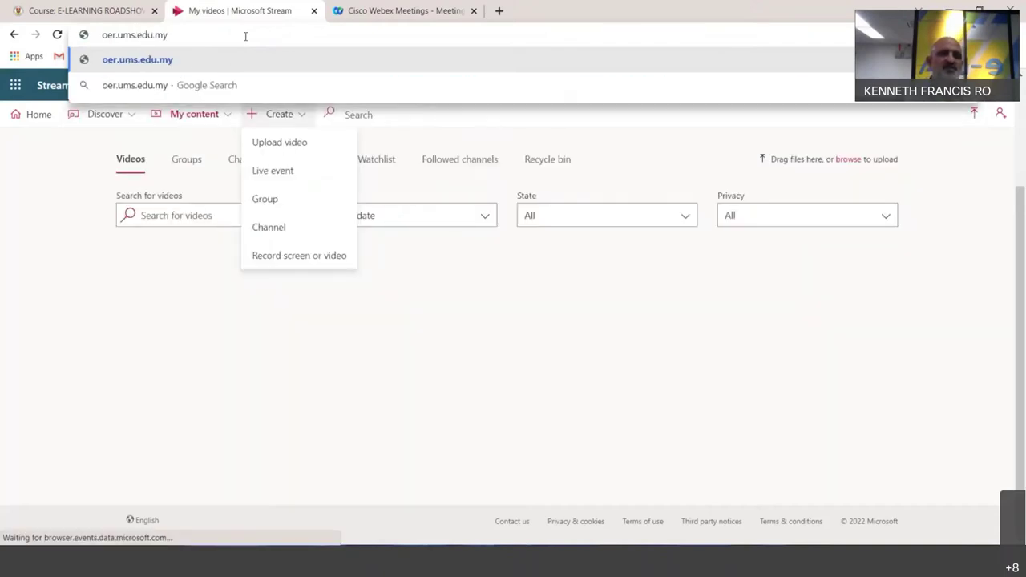
Step: Load oer.ums.edu.my and go to the New user registration page
key(Return)
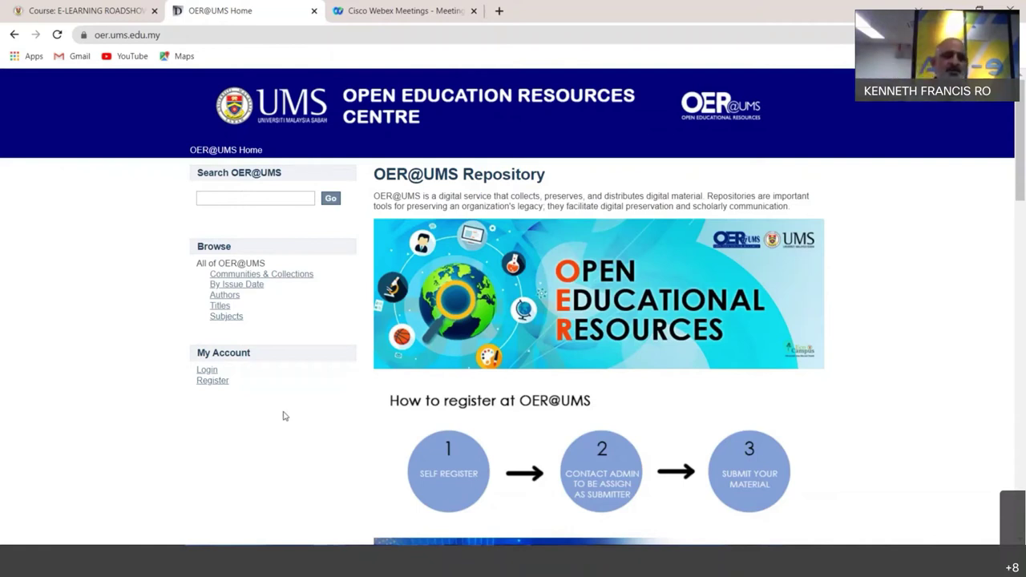
click(214, 384)
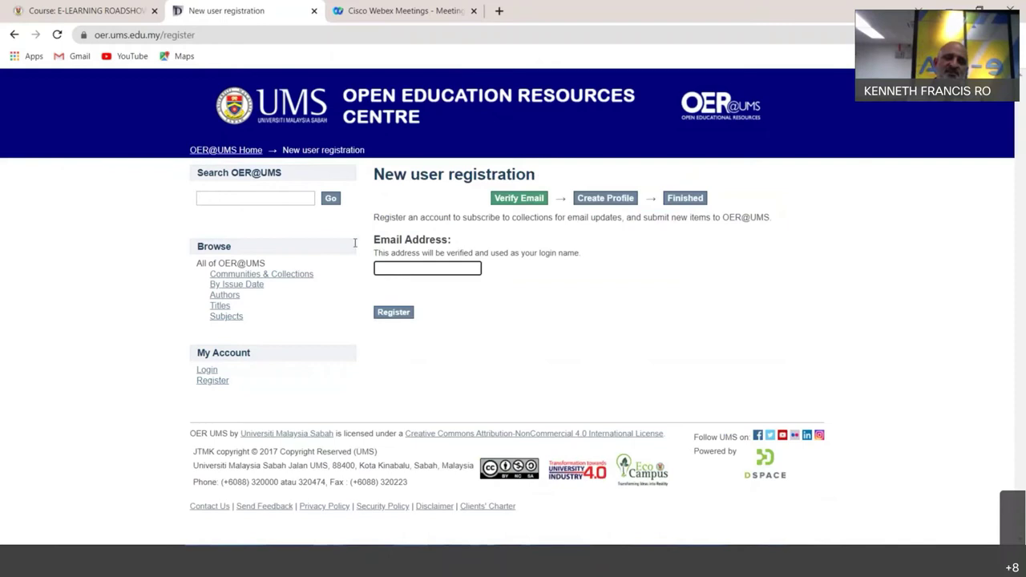
Step: Put the cursor in the registration form's Email Address field
click(443, 268)
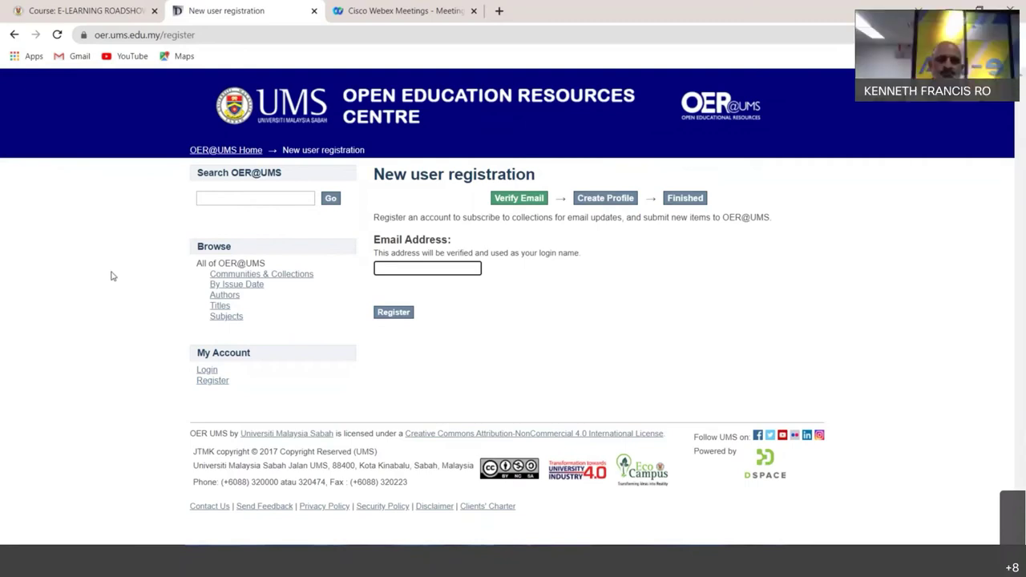
click(396, 272)
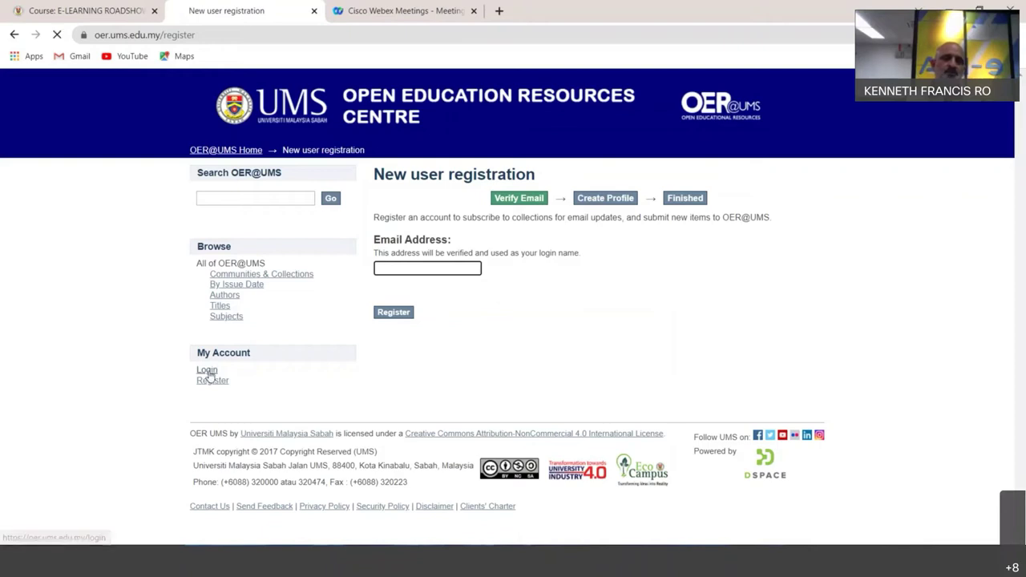
Step: On the Login page, submit the account e-mail and password to sign in
click(208, 371)
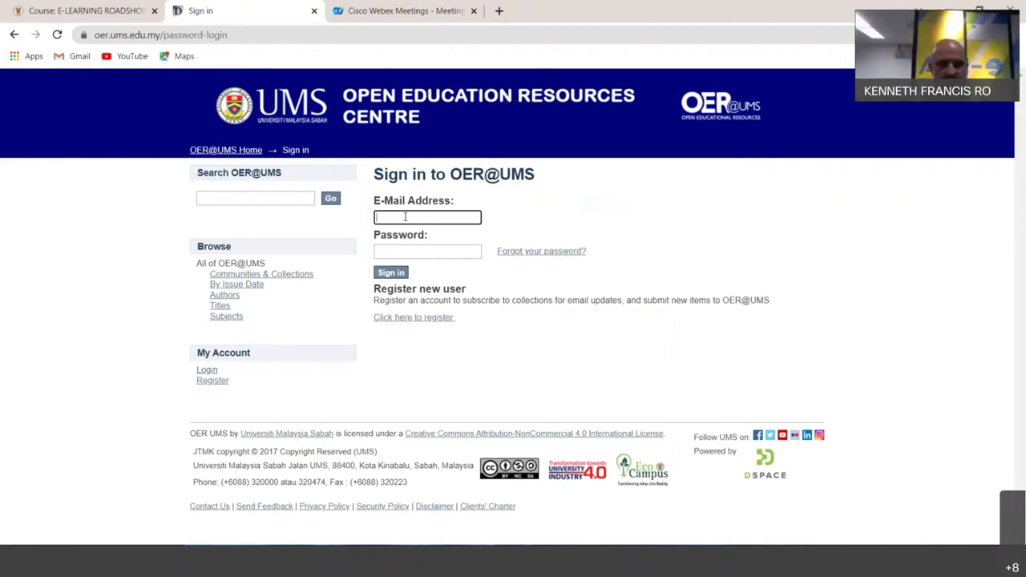
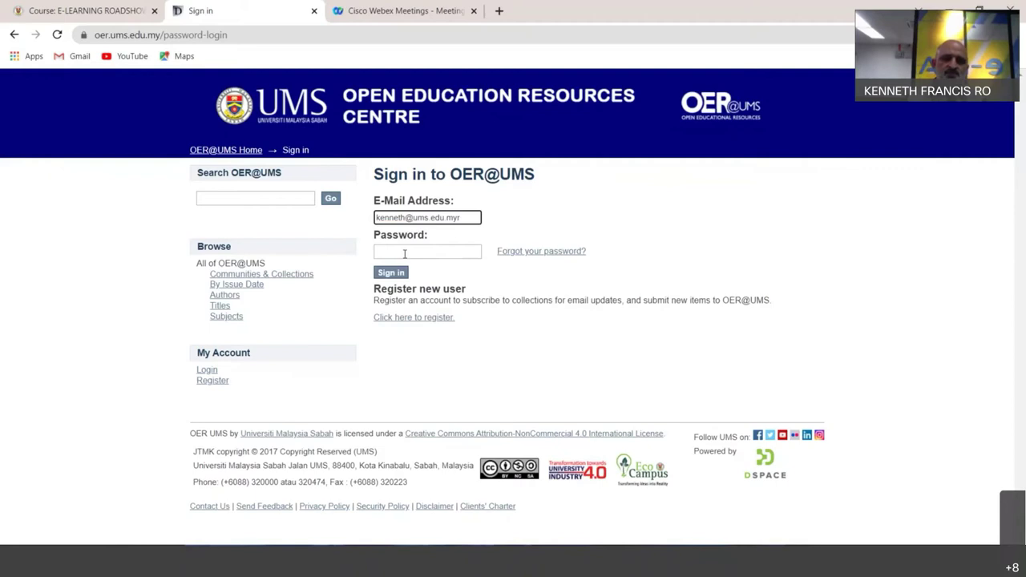
click(405, 254)
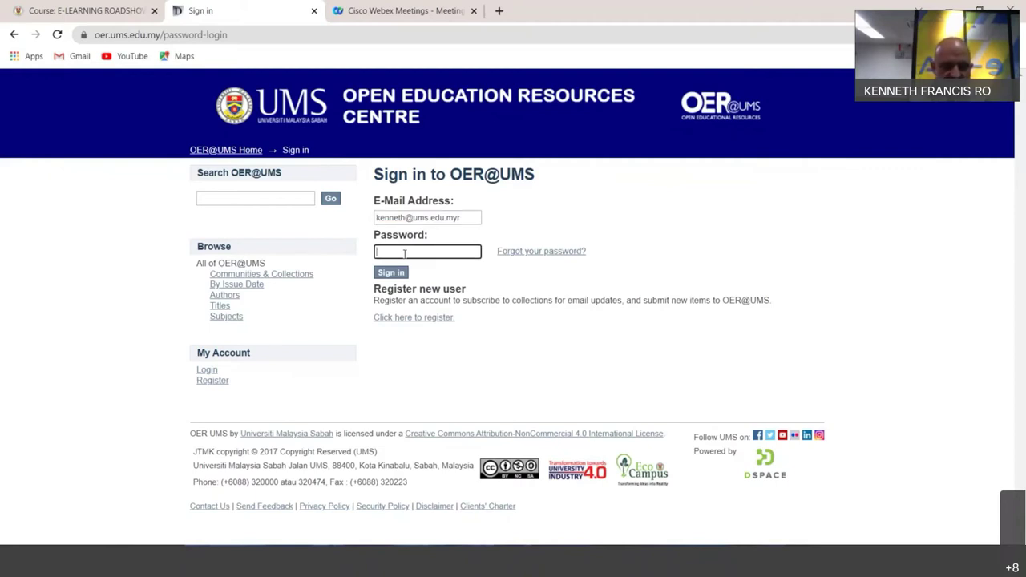
text(••••••)
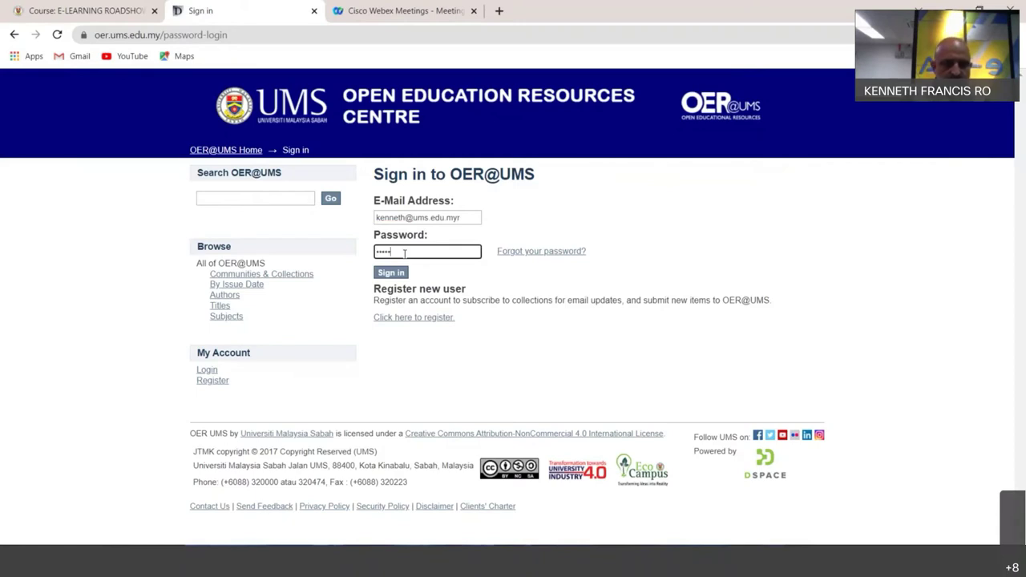
text(•••)
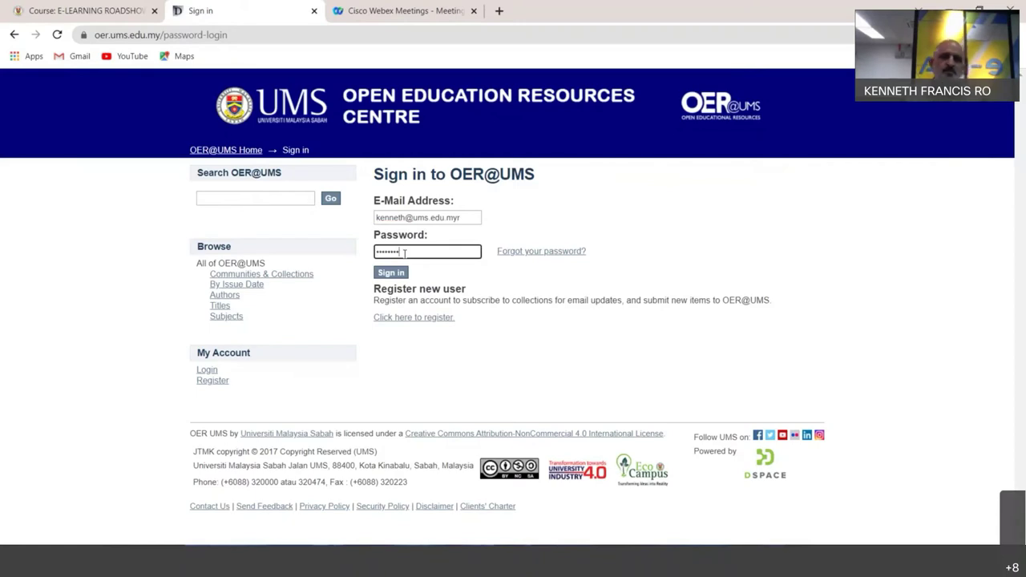
text(•••••)
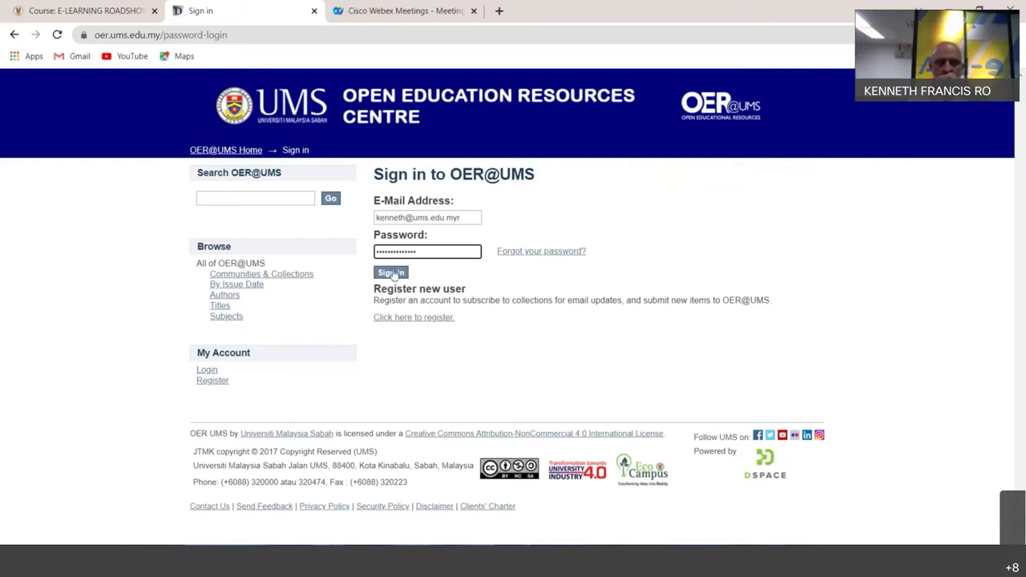
key(Return)
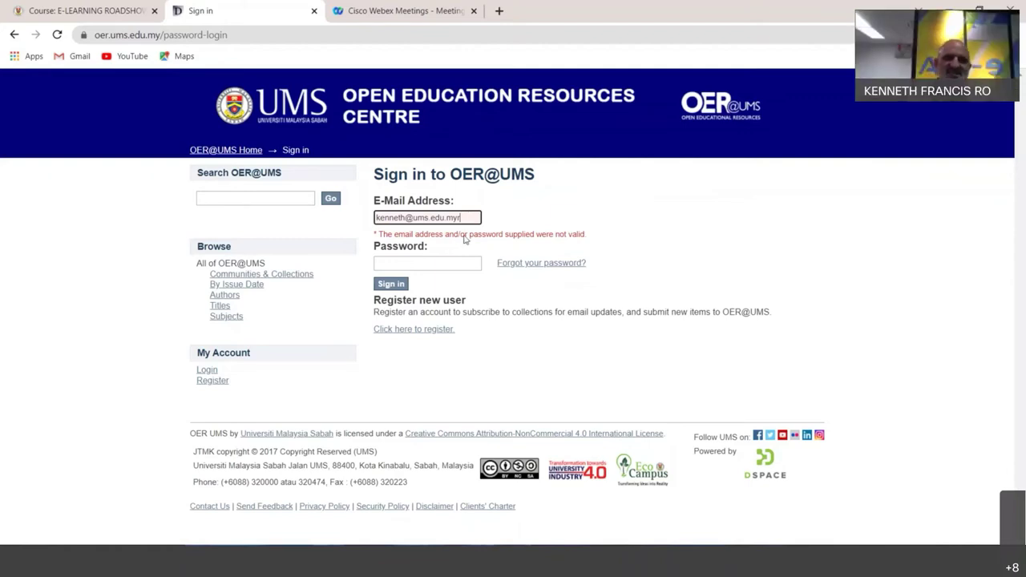
Step: Remove the stray trailing letter from the e-mail and dismiss the saved suggestions
key(BackSpace)
key(Down)
key(Return)
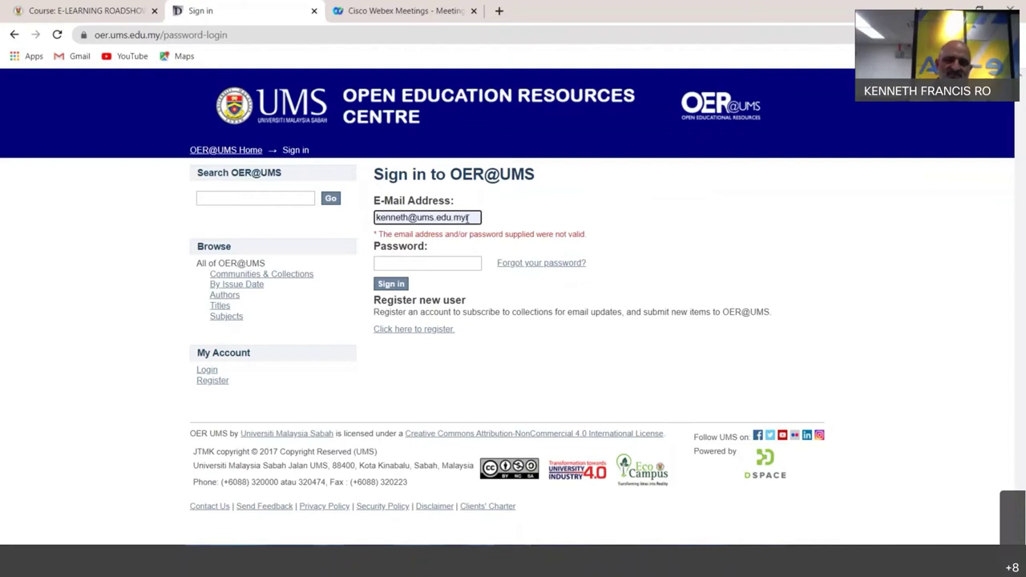
key(BackSpace)
click(417, 264)
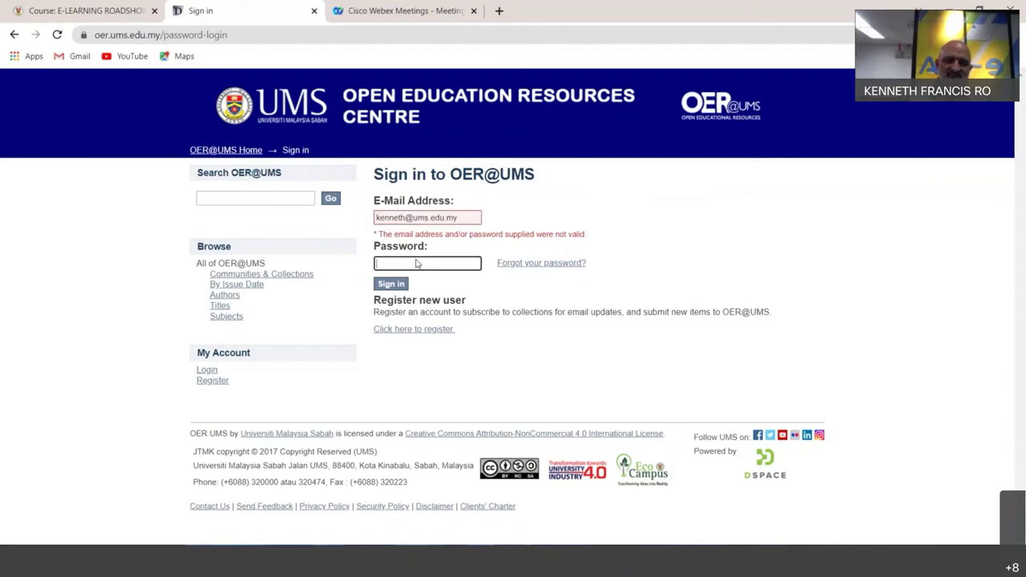
key(shift+Tab)
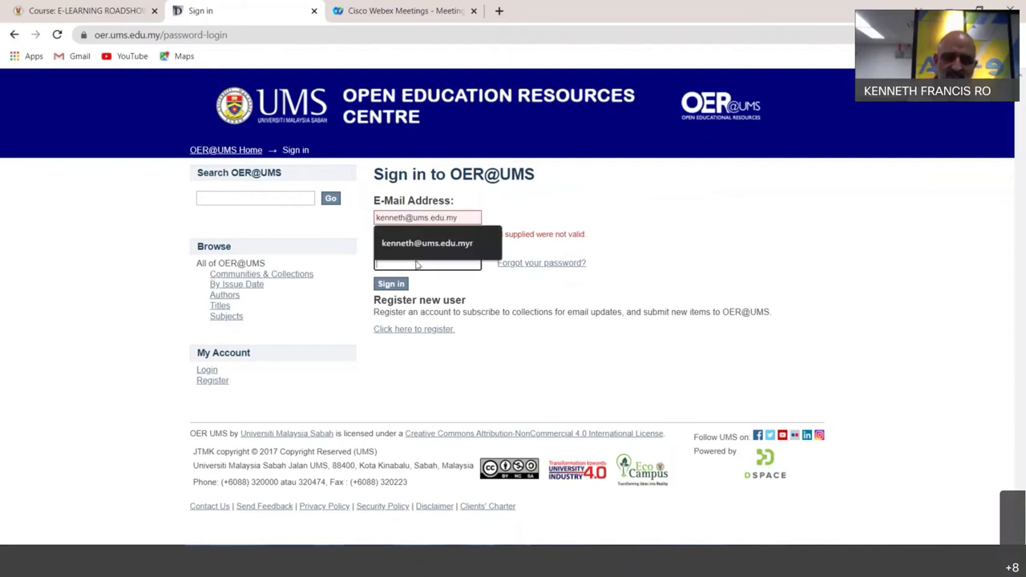
key(Escape)
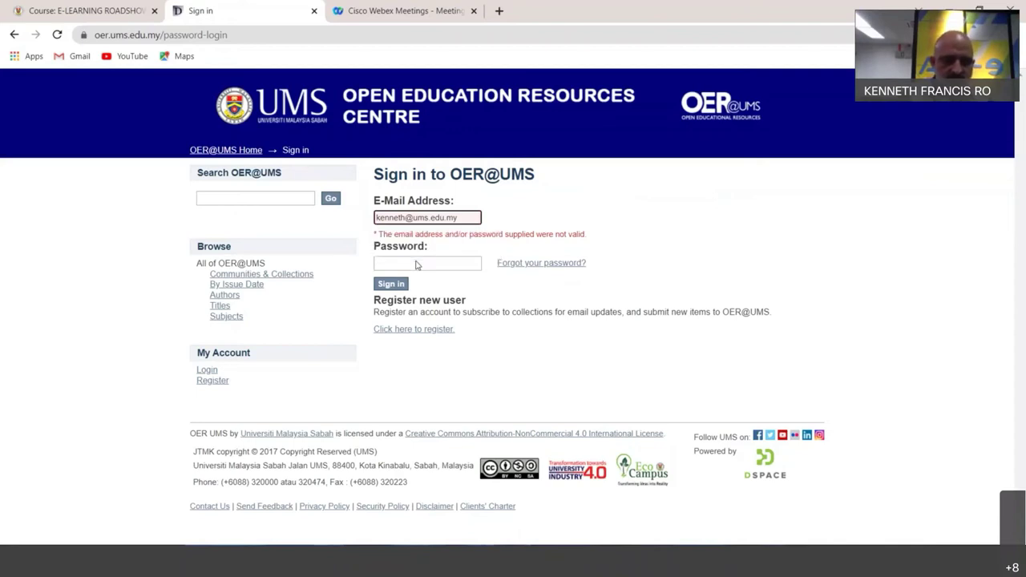
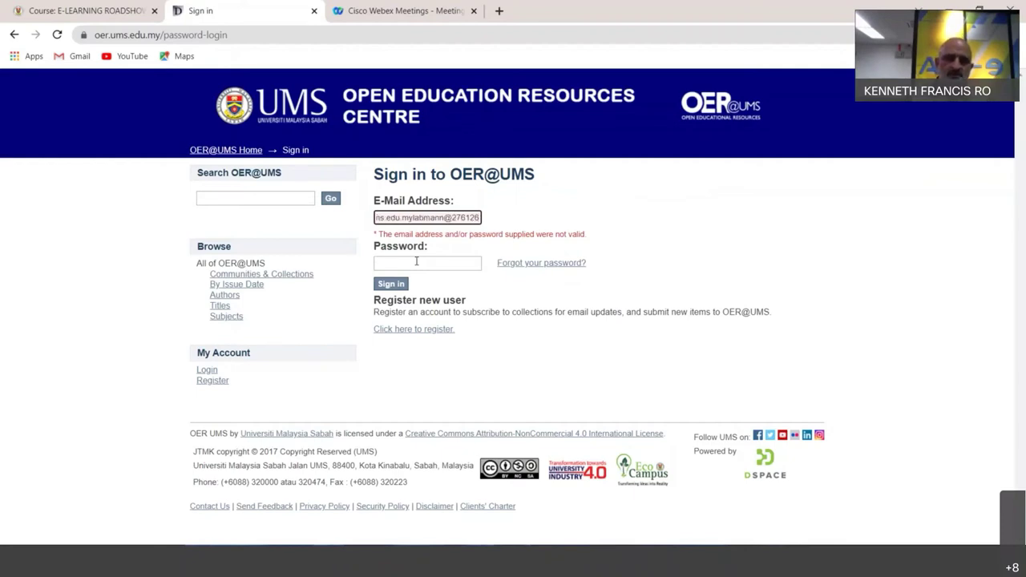
Step: Erase the end of the e-mail and retype the domain as ums.edu.my
key(Home)
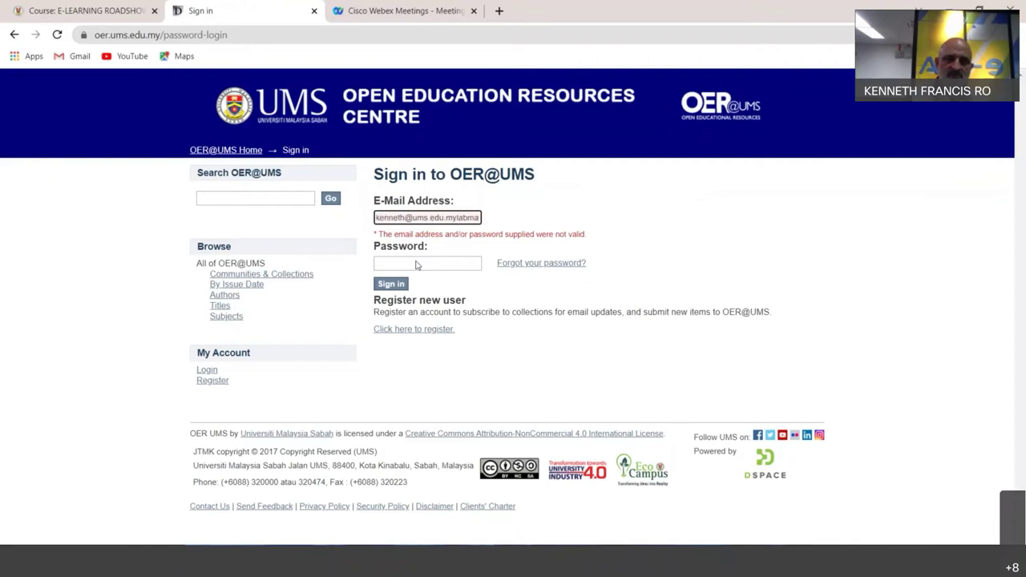
key(Down)
key(BackSpace)
key(BackSpace)
key(BackSpace)
key(BackSpace)
key(BackSpace)
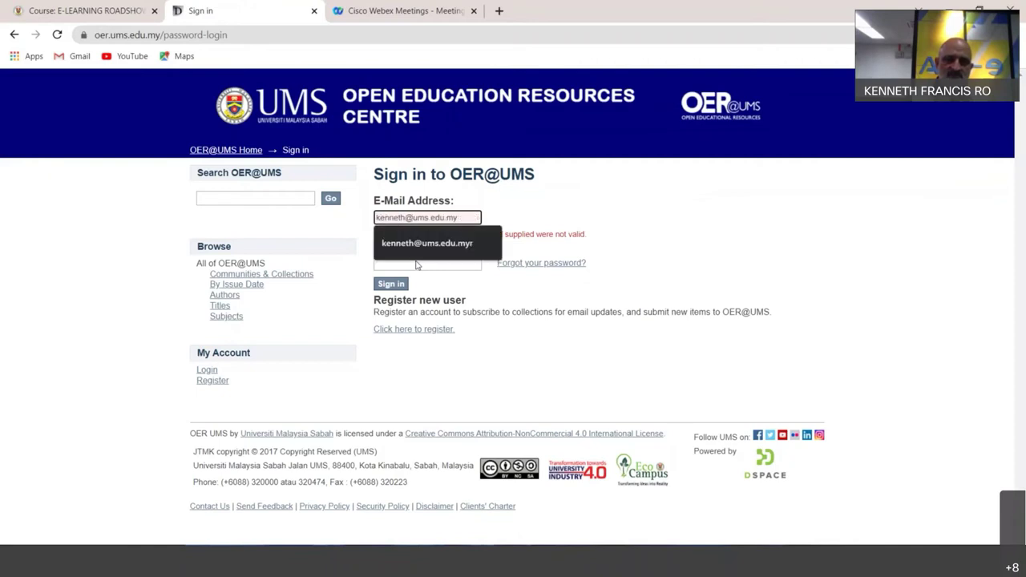
key(BackSpace)
key(BackSpace)
key(BackSpace)
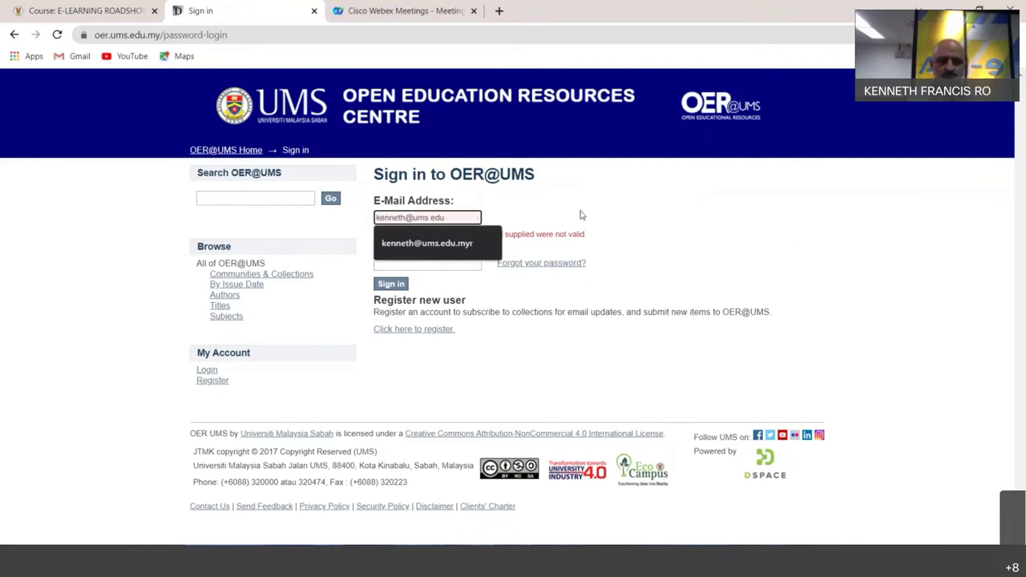
key(BackSpace)
key(BackSpace)
key(BackSpace)
key(BackSpace)
key(BackSpace)
key(BackSpace)
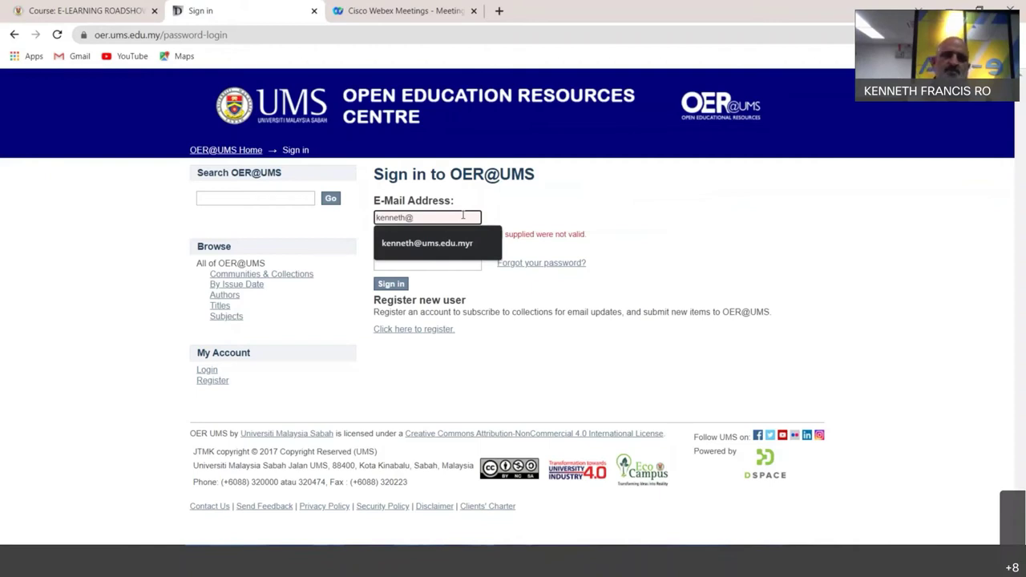
text(um)
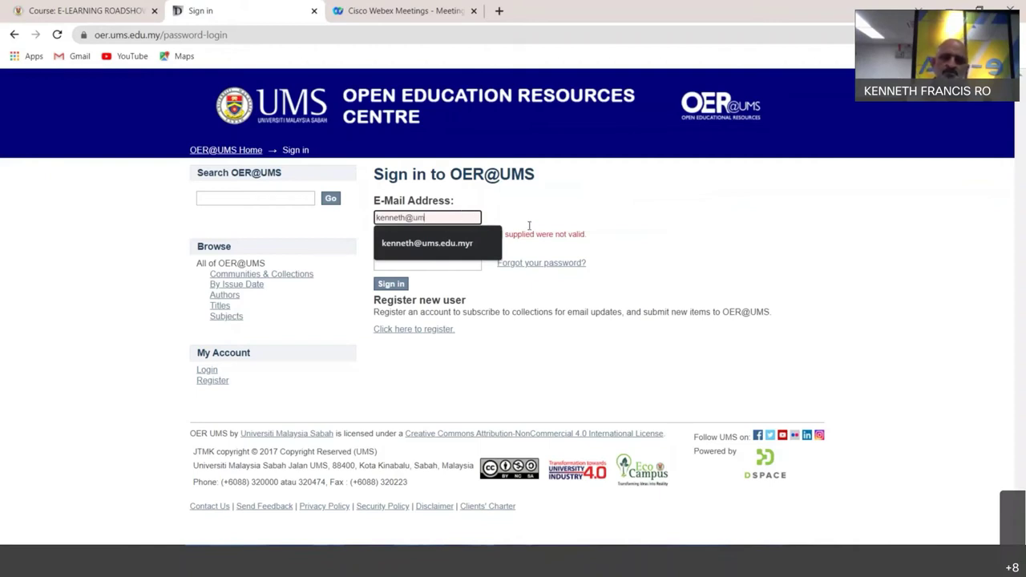
text(s)
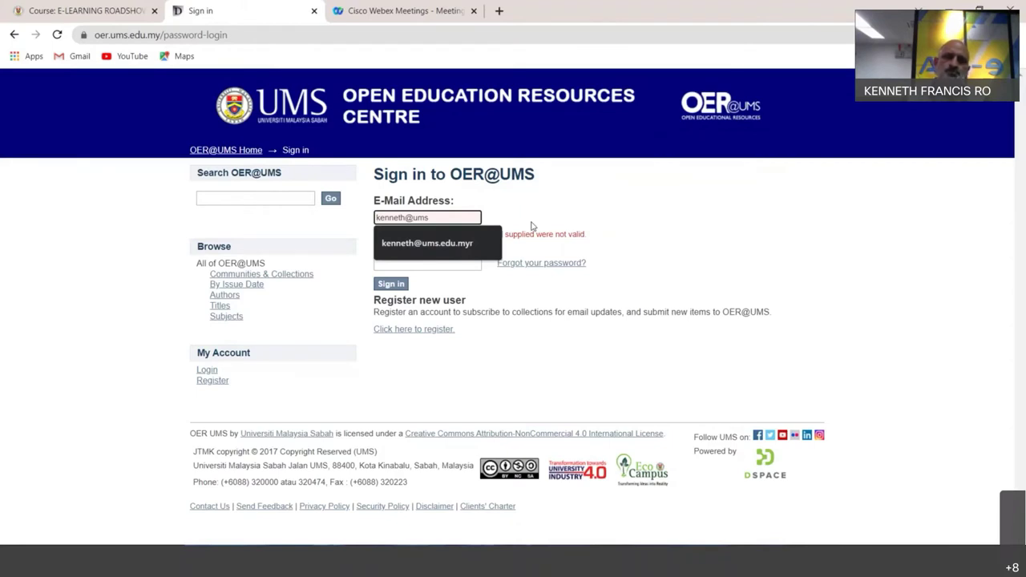
text(.edu)
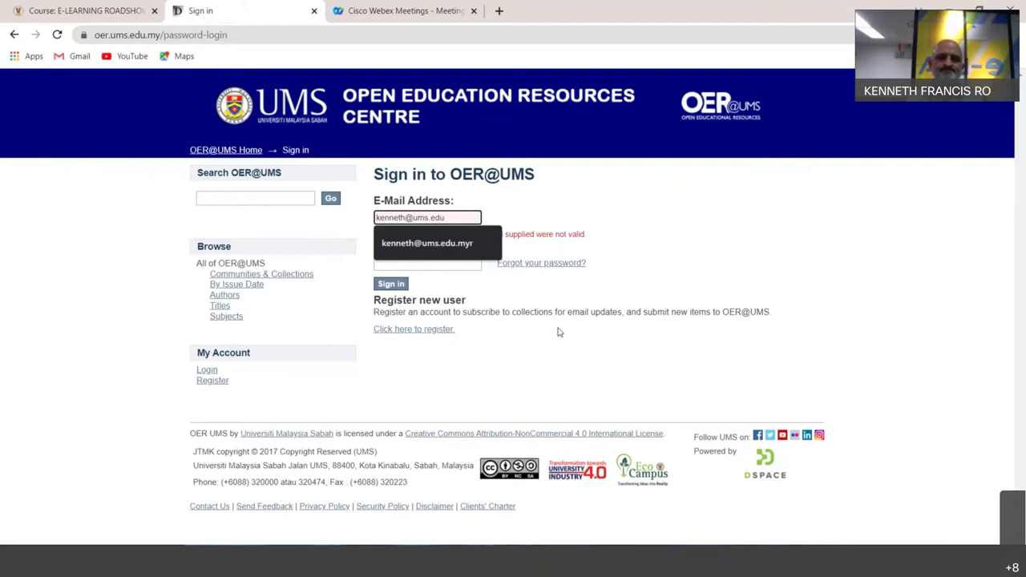
text(.my)
click(452, 266)
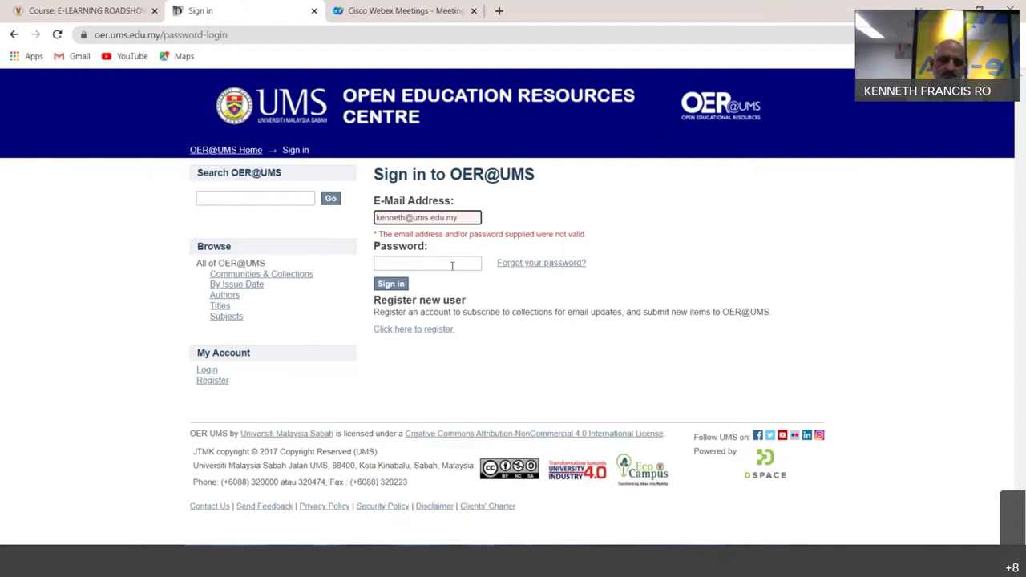
Step: Enter the account password and submit the sign-in form again
click(452, 266)
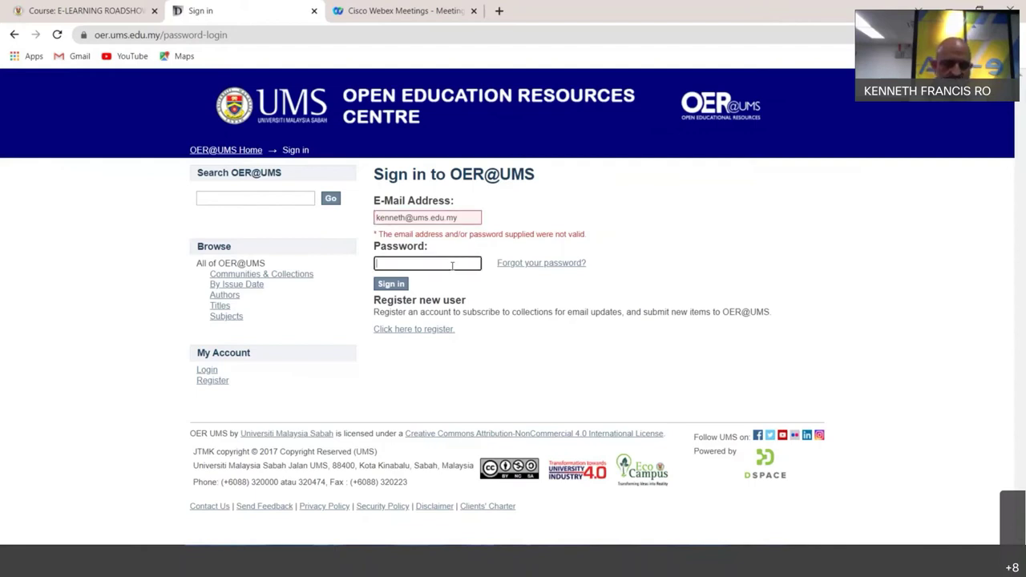
text(••••)
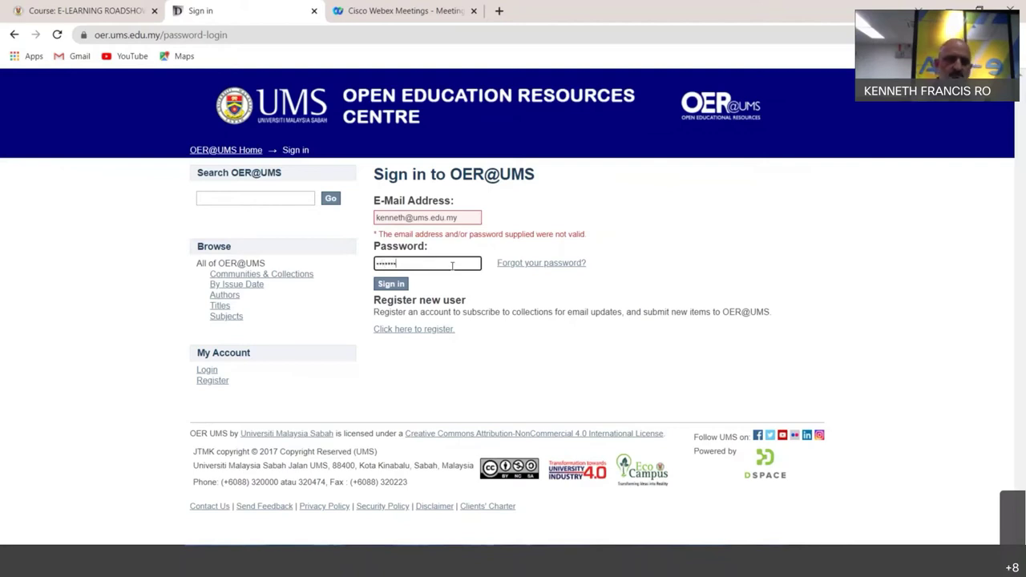
text(••••)
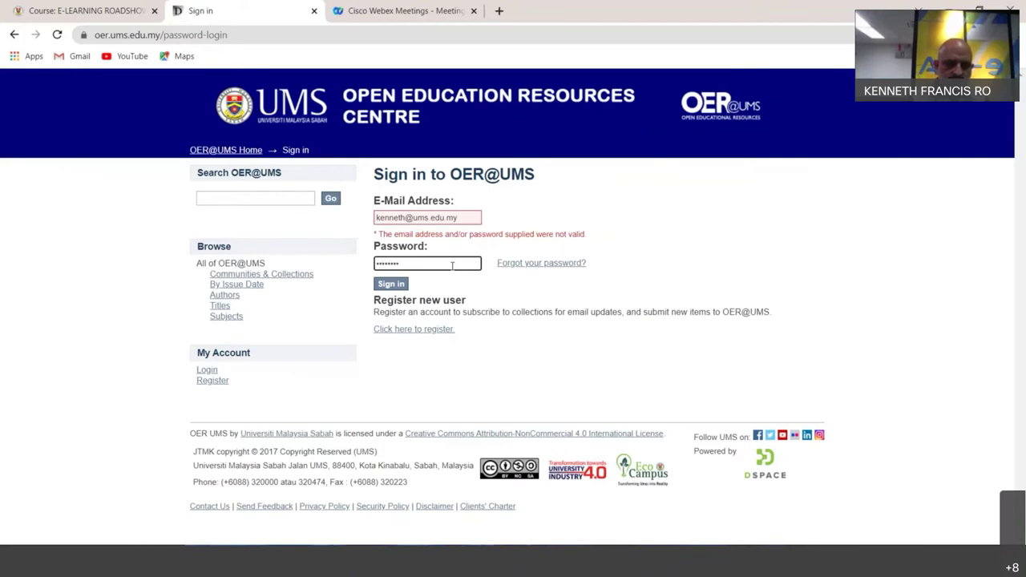
text(•••••)
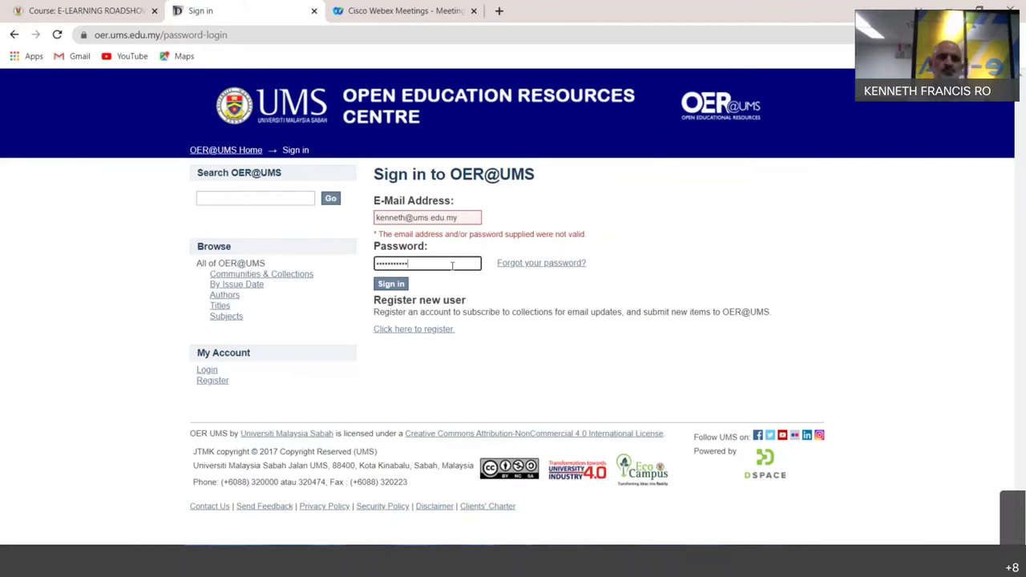
text(•)
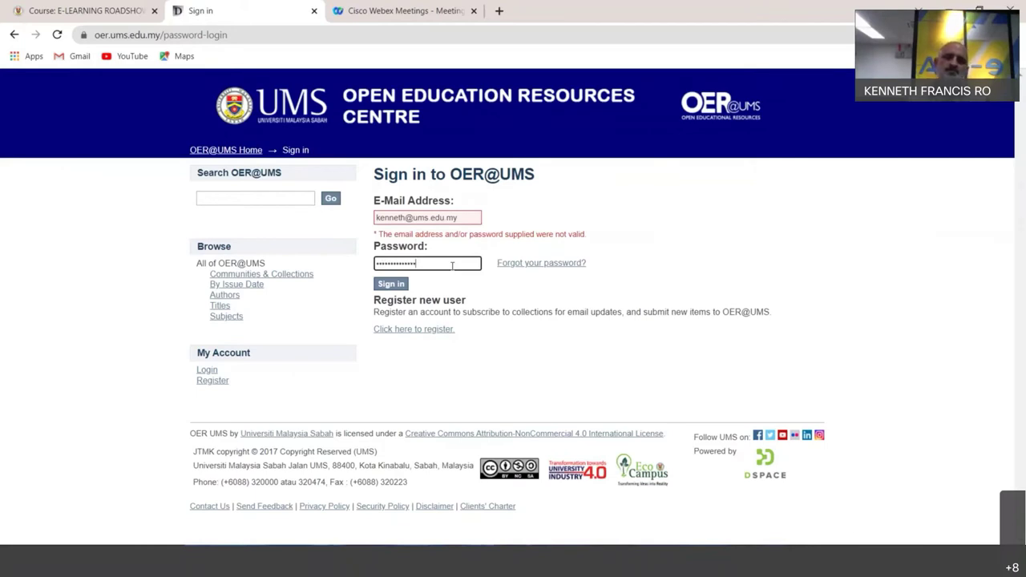
click(394, 287)
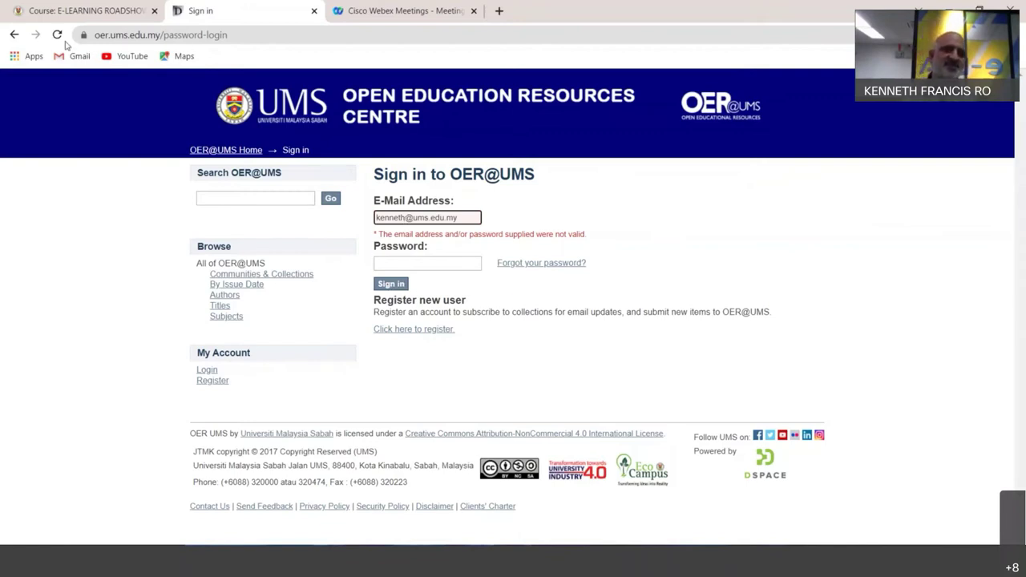
Step: Browse and dismiss the saved e-mail suggestions in the E-Mail Address field
key(Down)
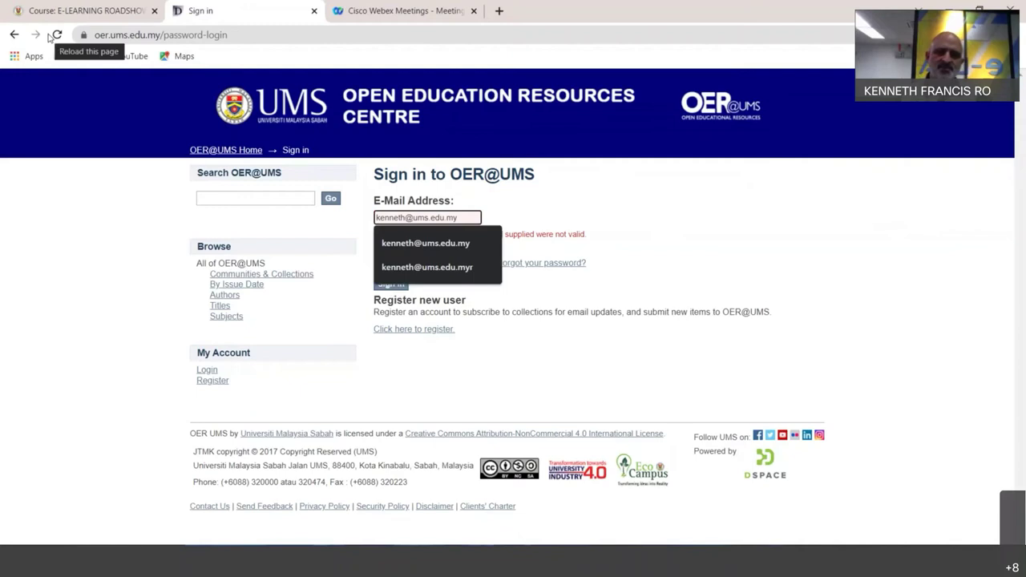
key(Down)
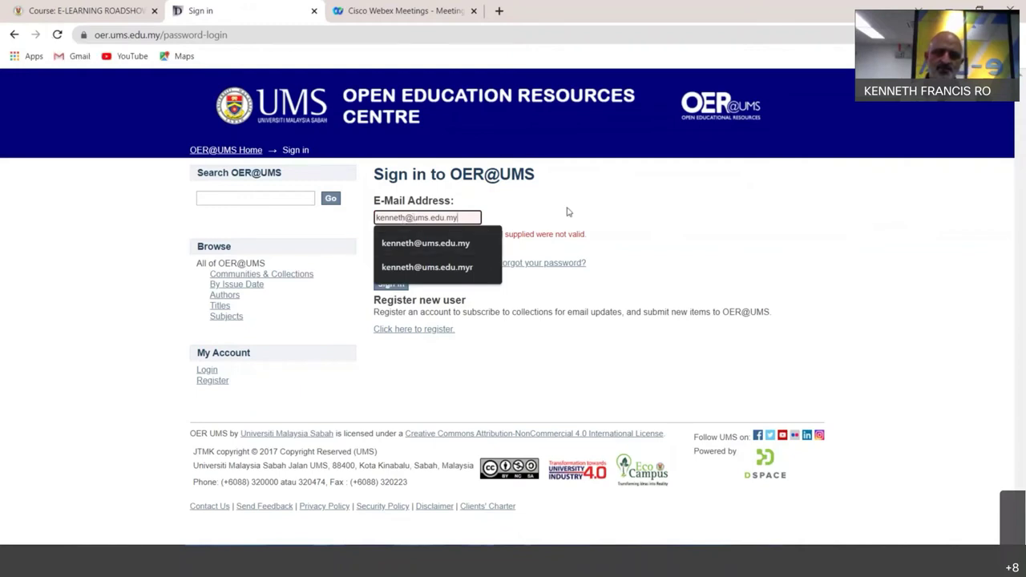
key(Down)
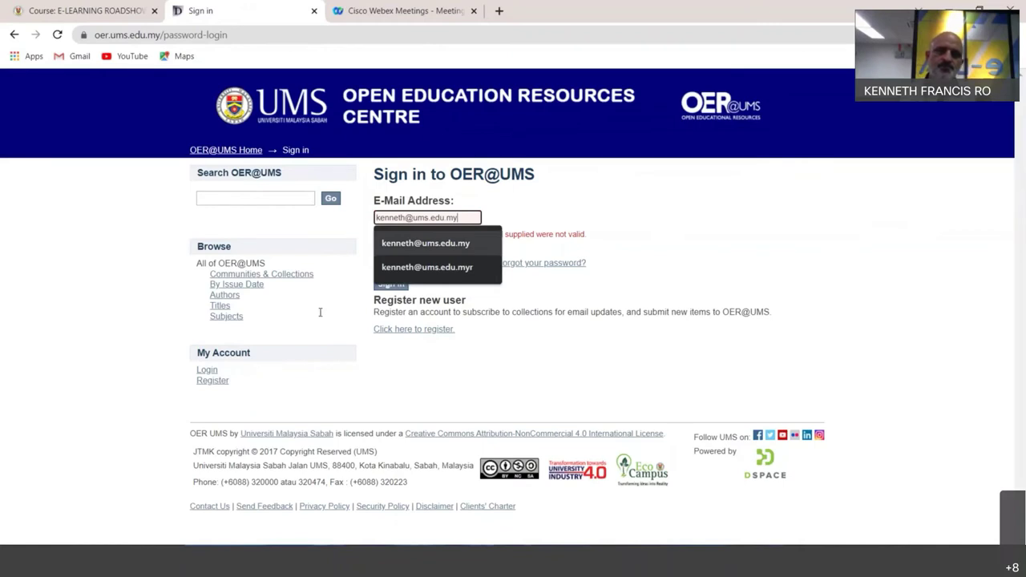
click(109, 250)
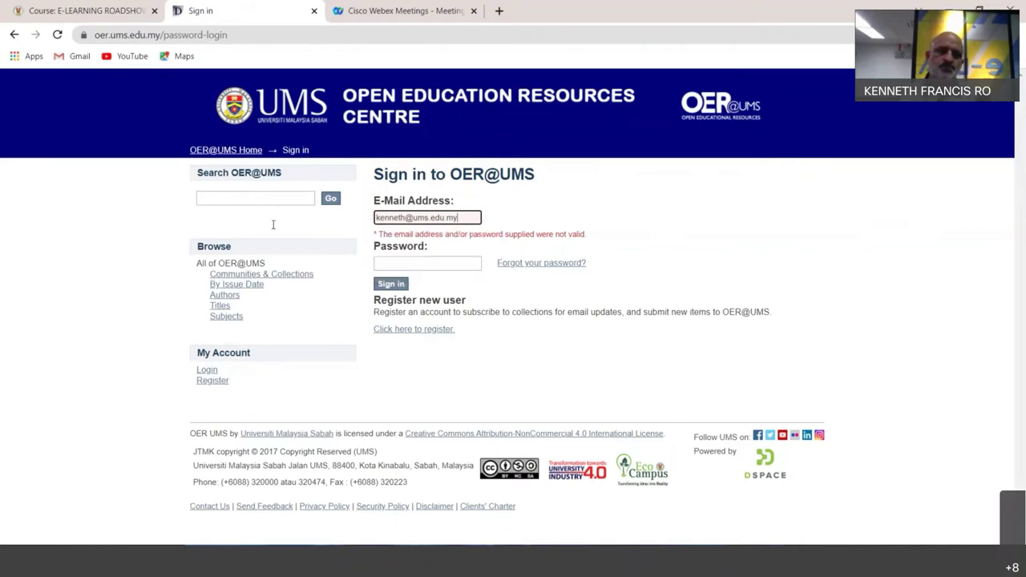
click(403, 219)
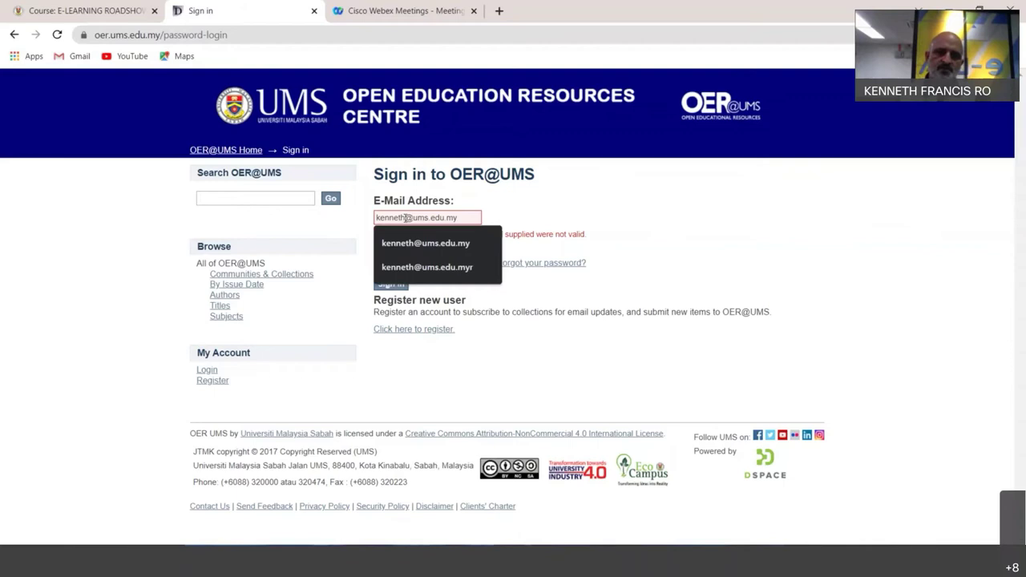
click(406, 218)
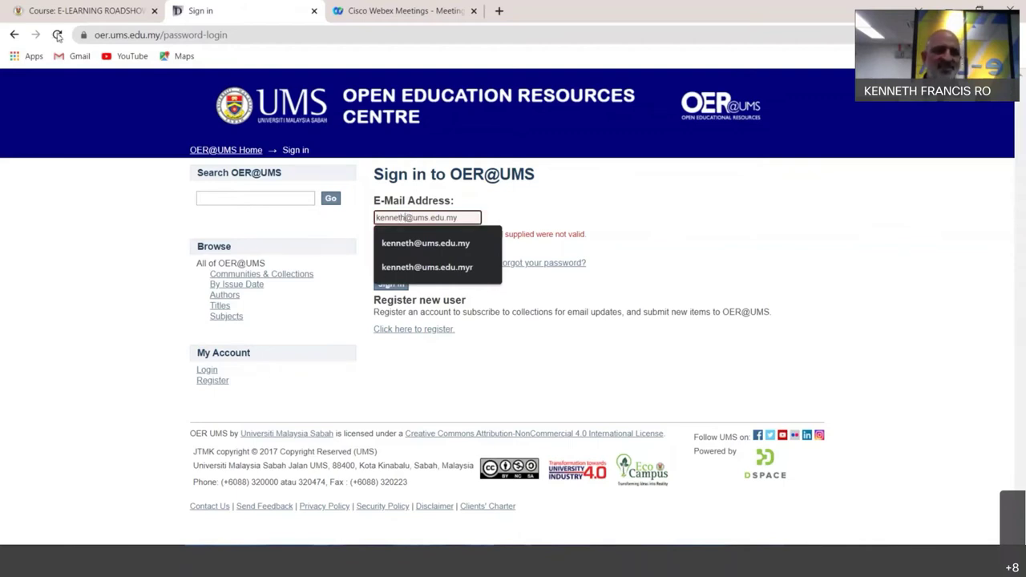
Step: Reload the page, confirm form resubmission, and open a fresh Login page
click(58, 36)
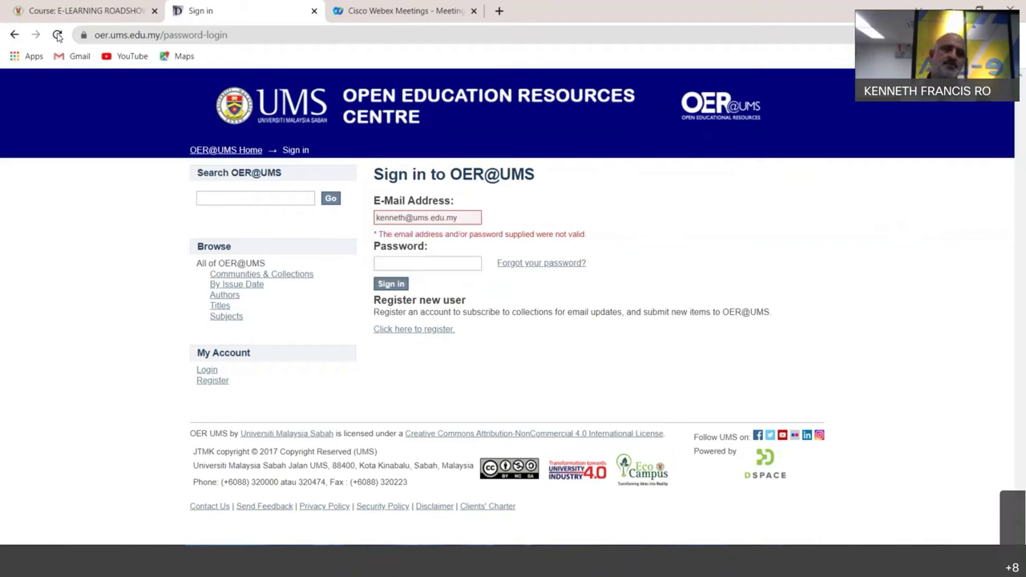
click(57, 36)
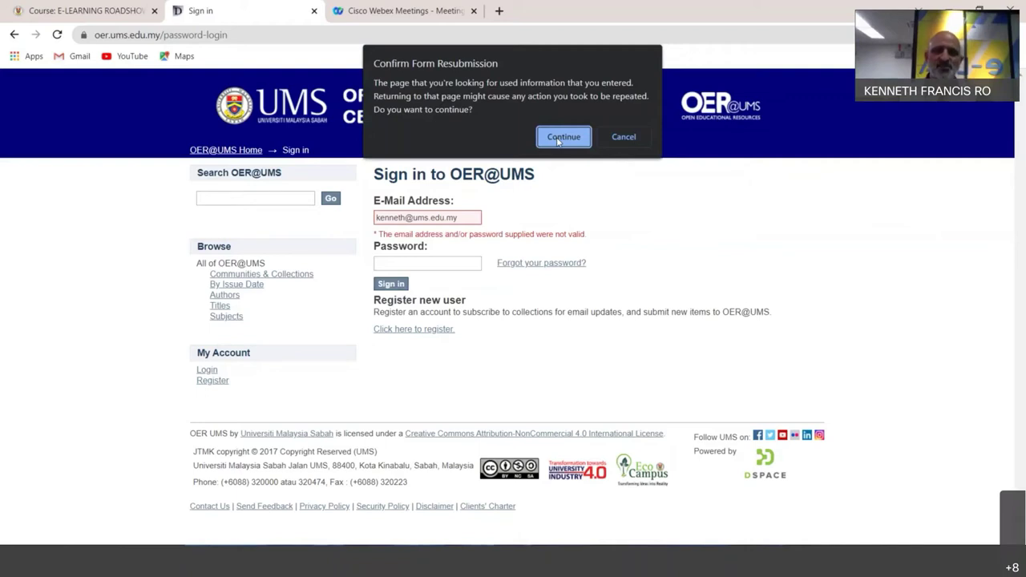
click(563, 137)
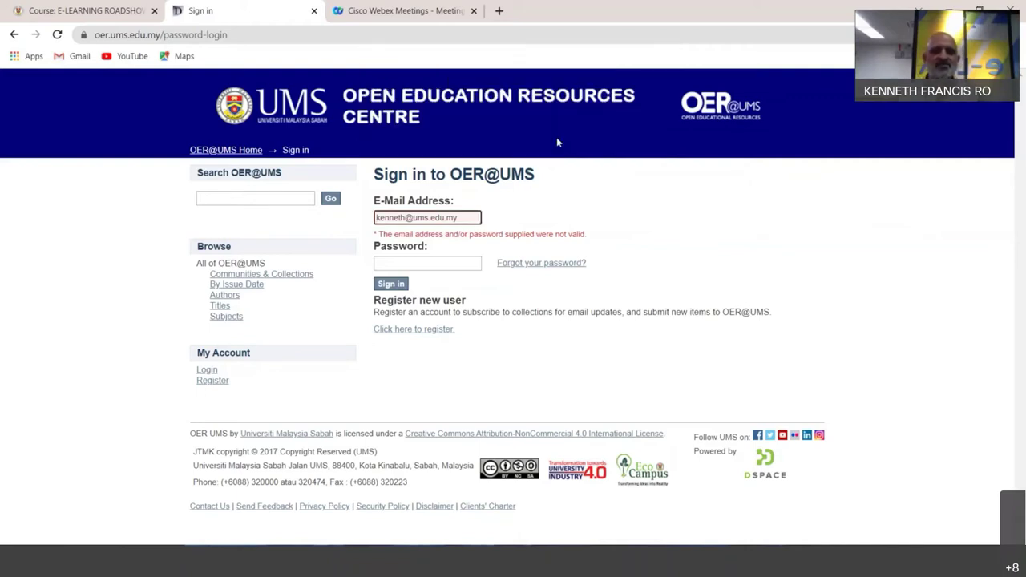
click(210, 372)
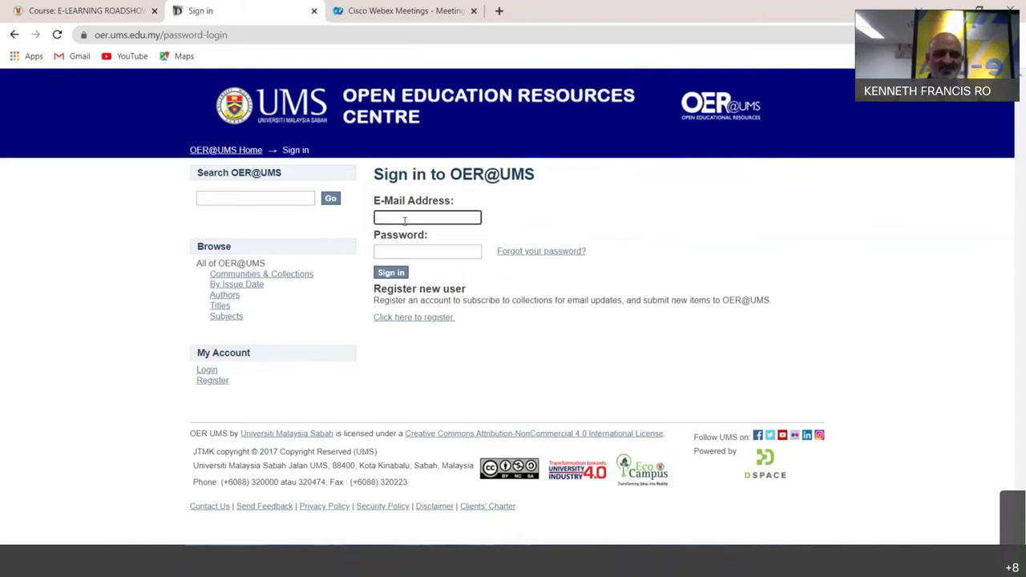
Step: Sign in to OER@UMS with the account e-mail address and password
click(405, 220)
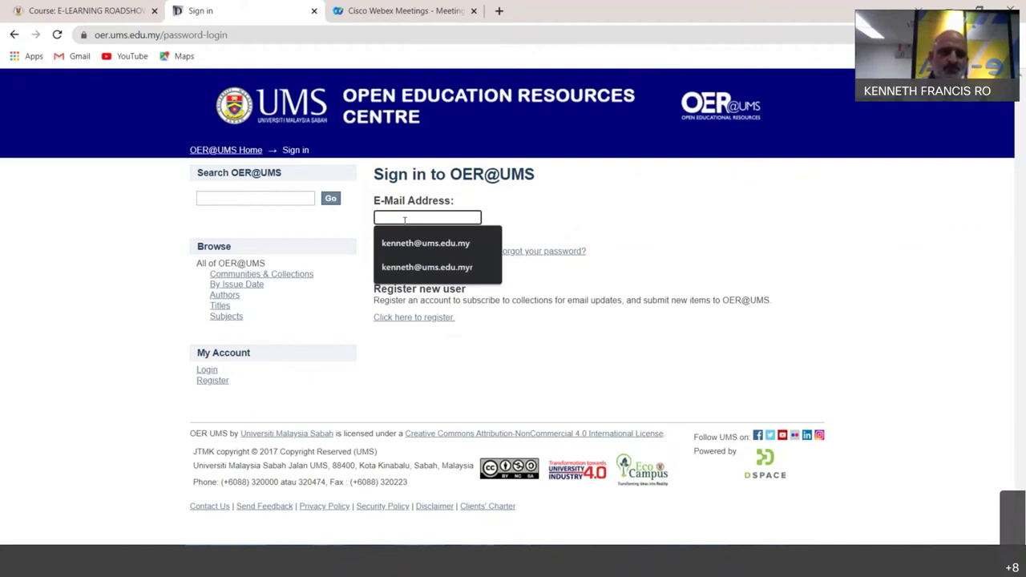
text(k)
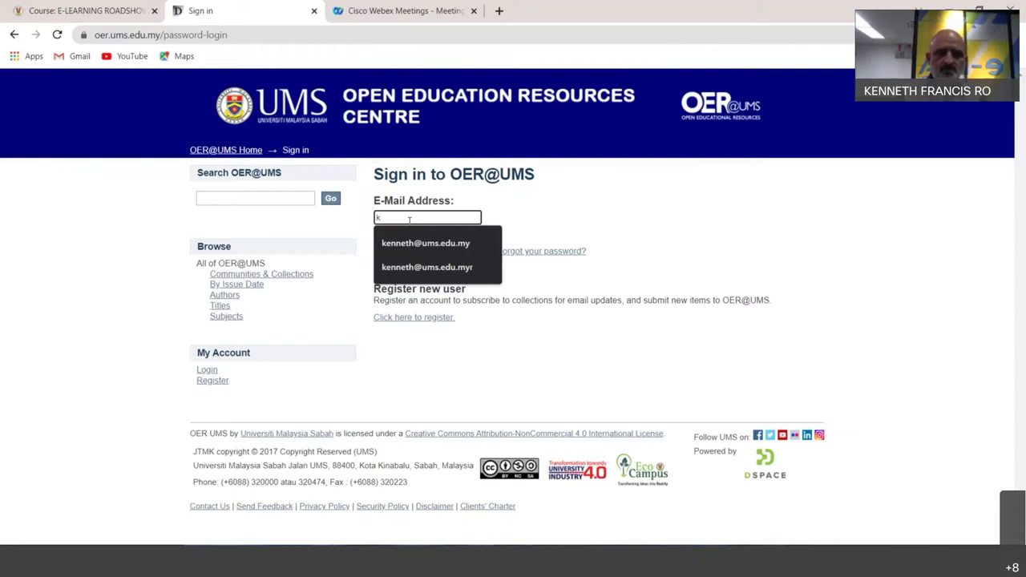
click(409, 219)
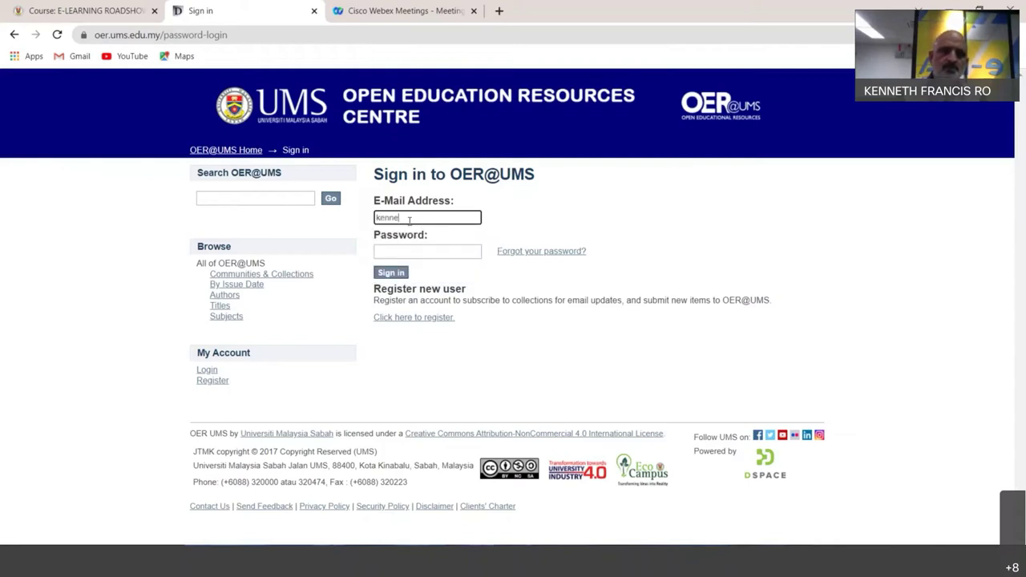
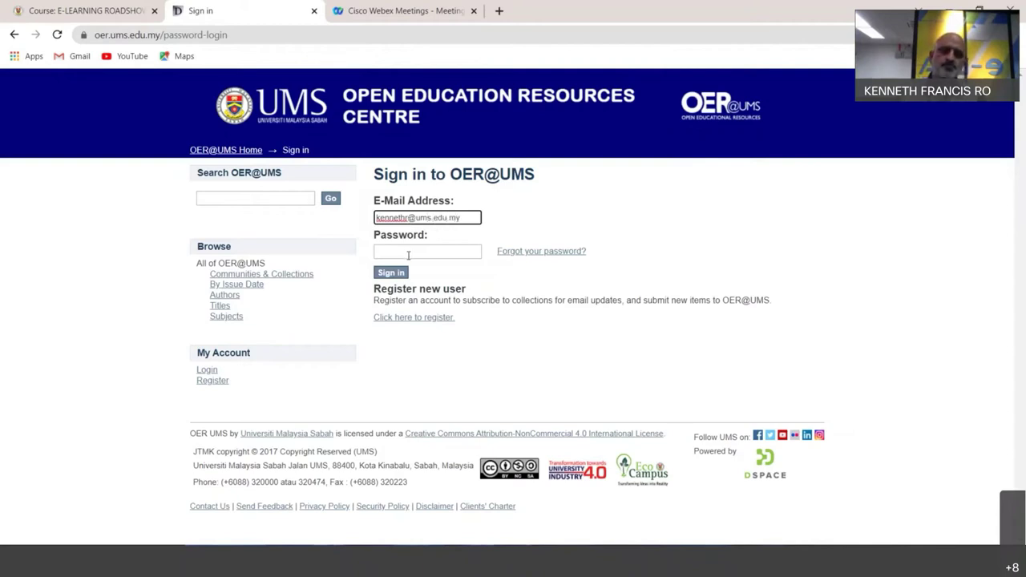
click(408, 255)
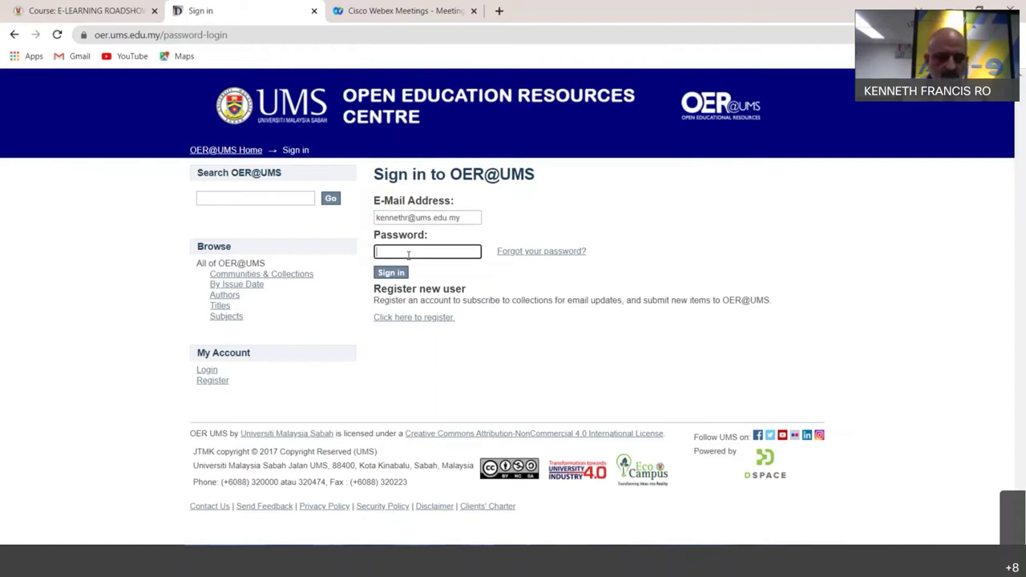
text(***)
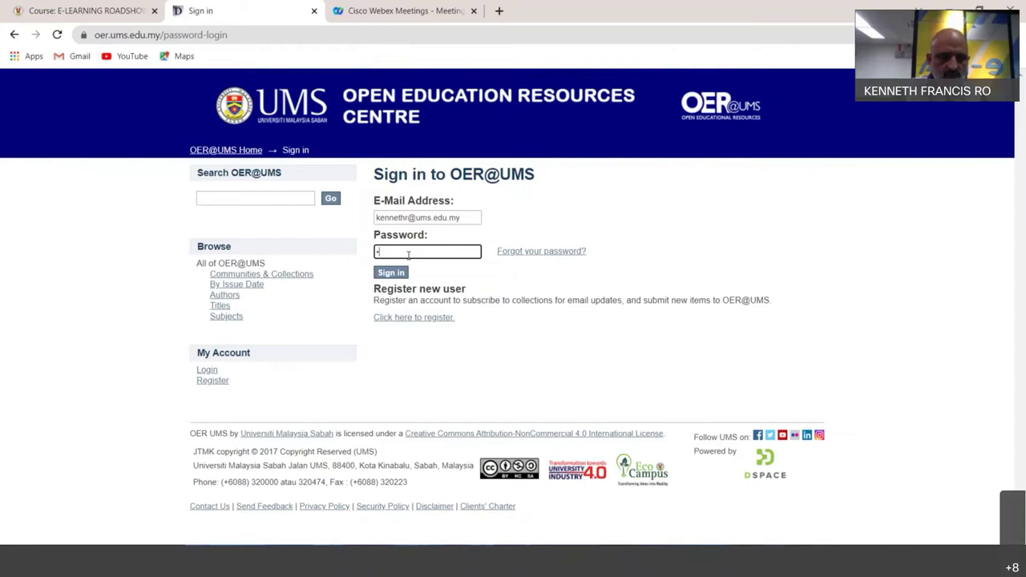
text(****)
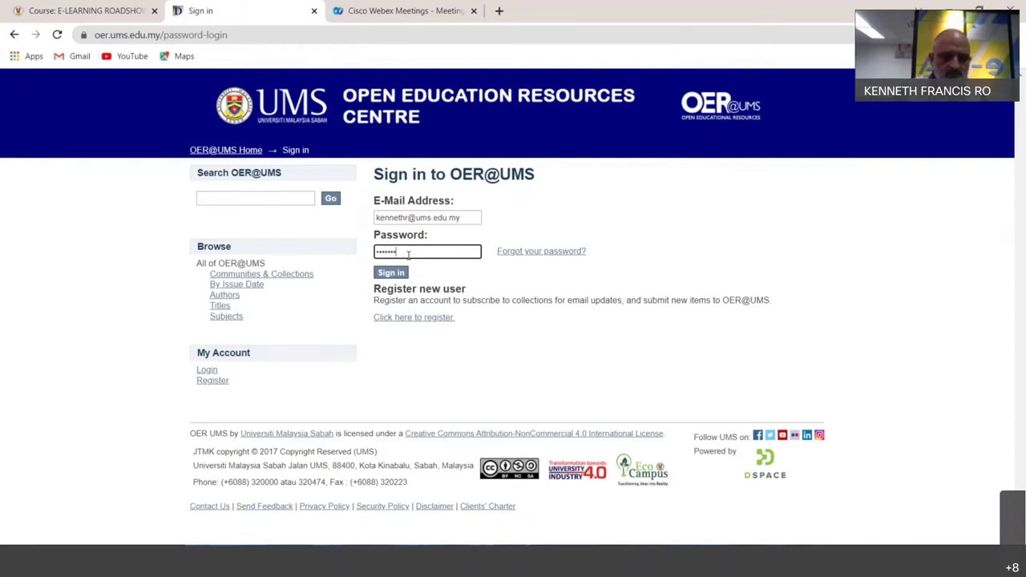
text(******)
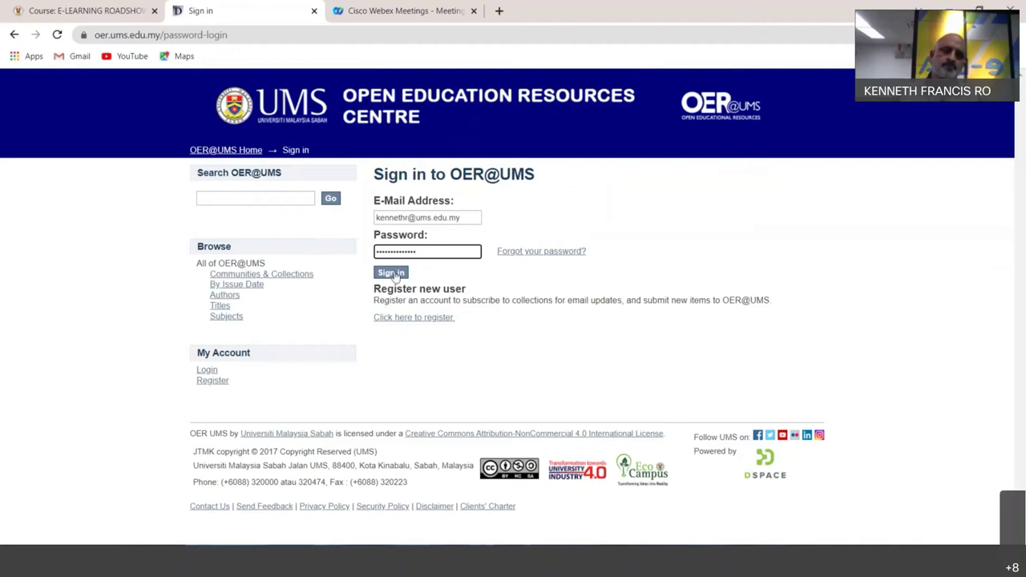
click(393, 274)
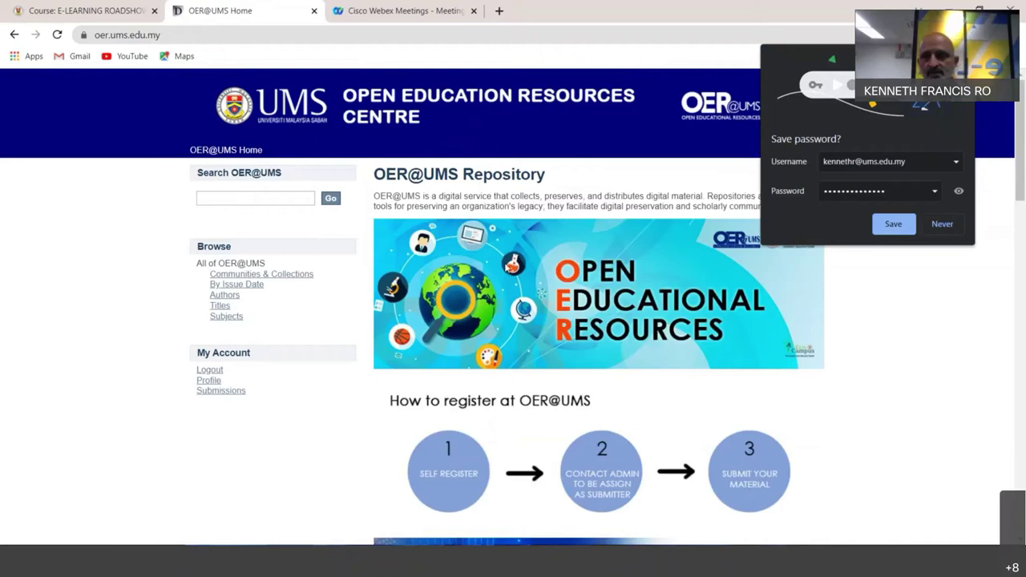
Step: Decline Chrome's offer to save the OER@UMS password on the repository home page
click(942, 225)
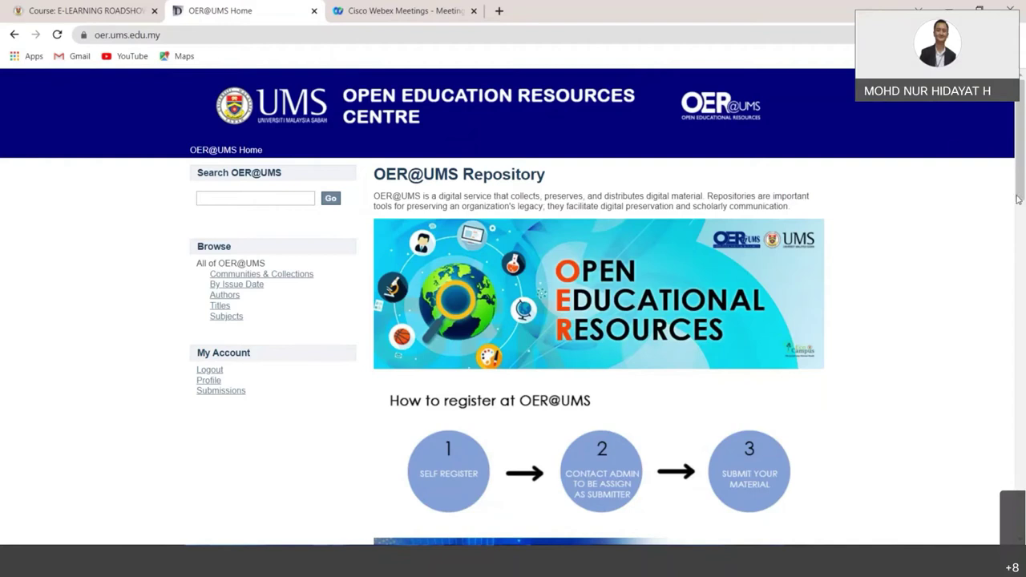
drag(1020, 192, 1018, 198)
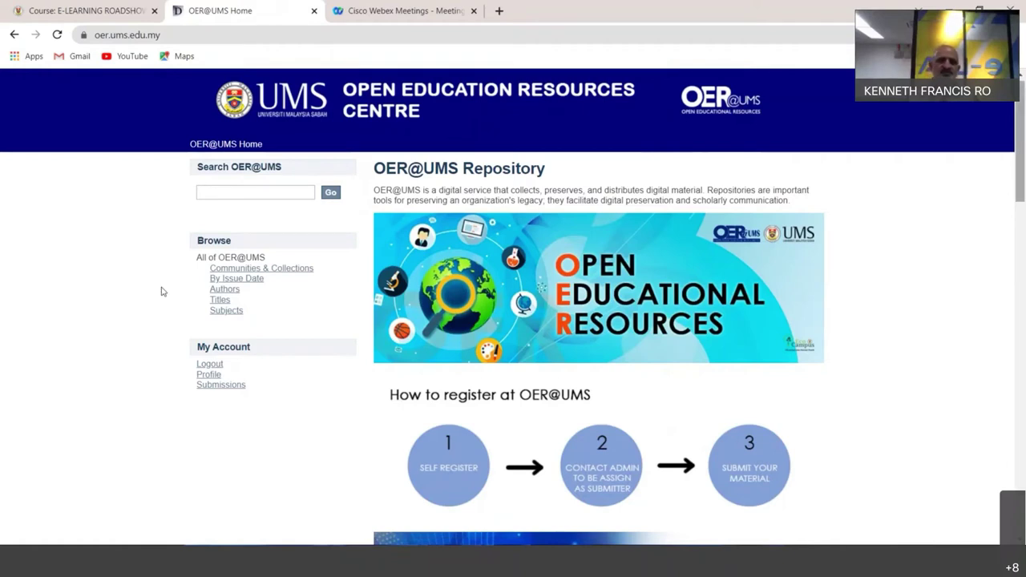
Step: Scroll down the signed-in home page to browse the communities list and item counts
scroll(335, 280, down, 5)
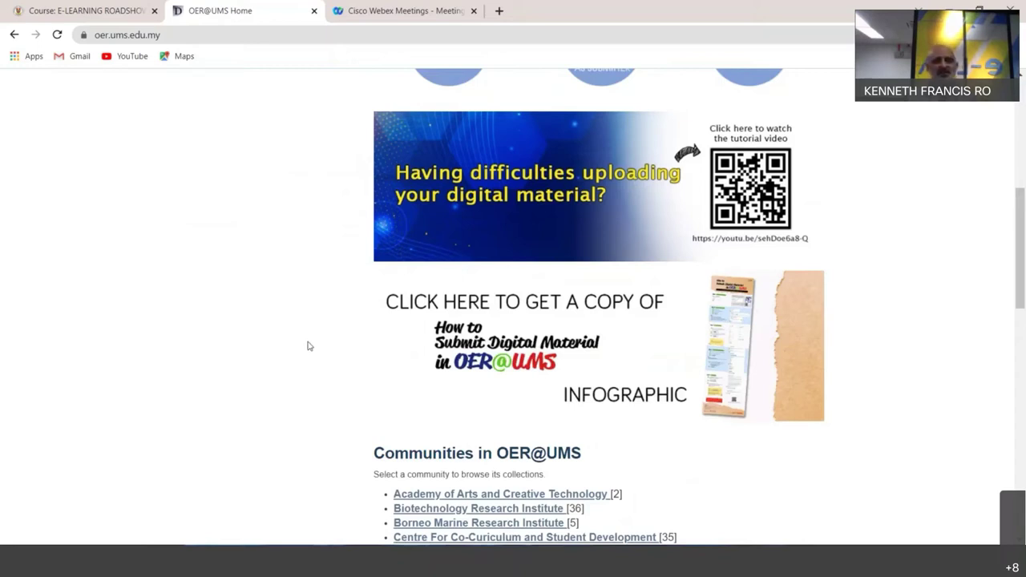
click(498, 516)
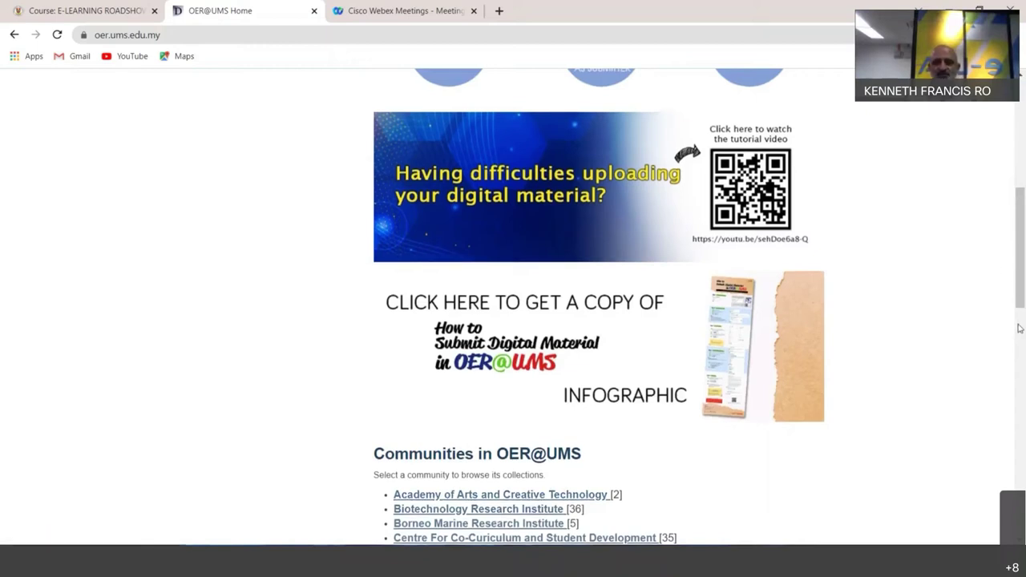
scroll(1020, 329, down, 2)
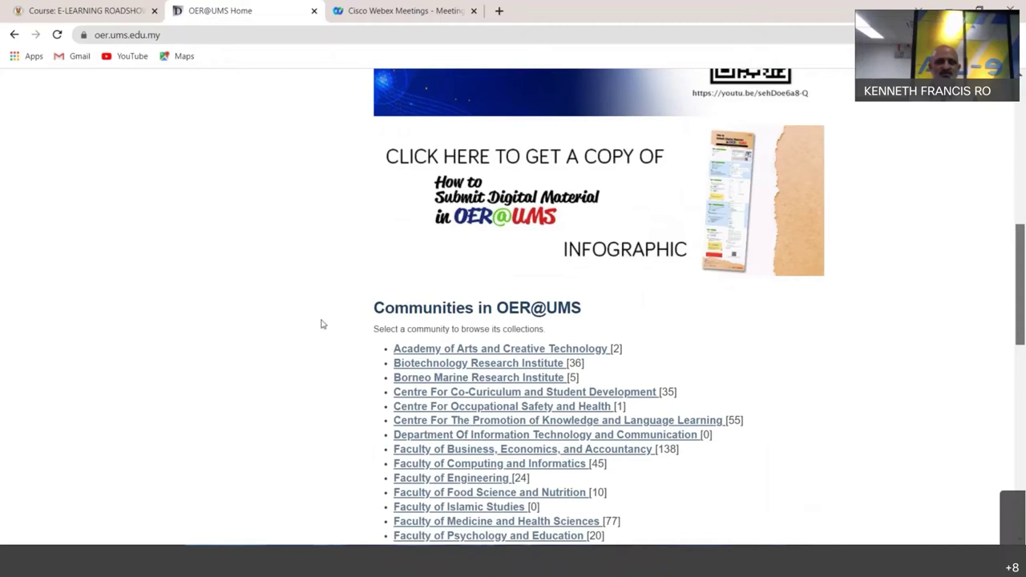
scroll(321, 324, down, 1)
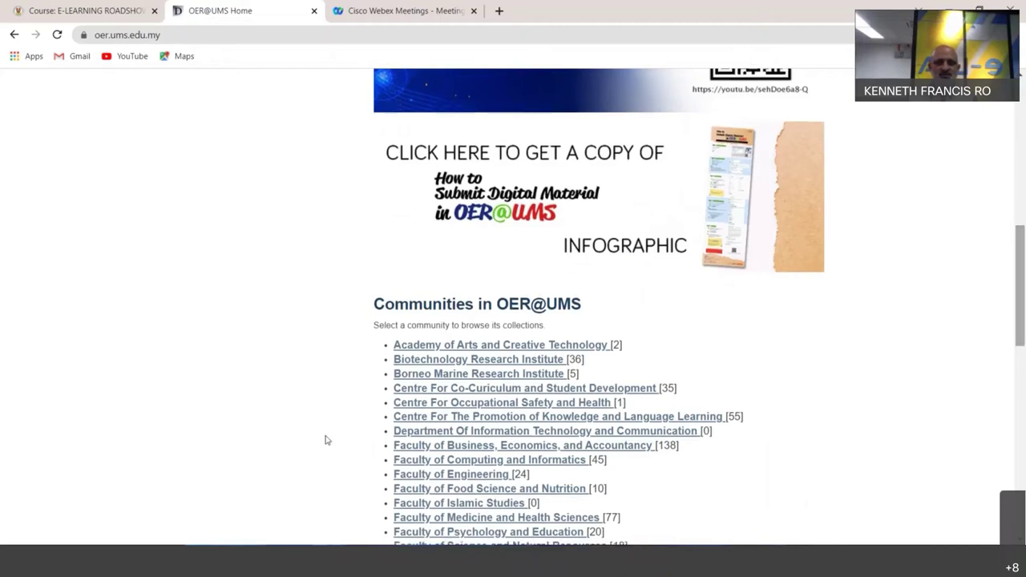
scroll(369, 513, down, 3)
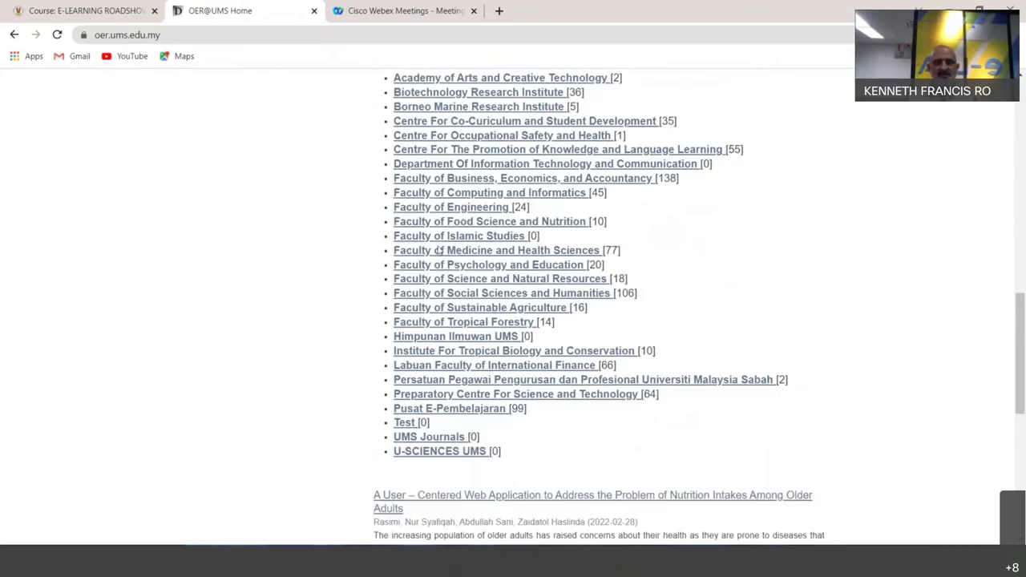
scroll(443, 250, down, 2)
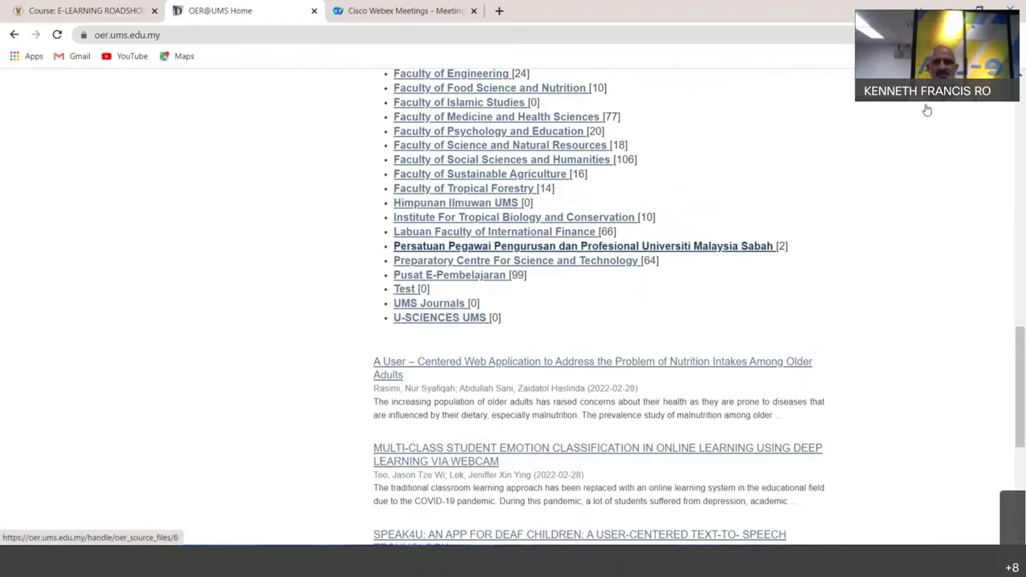
Step: Scroll back up and open the Pusat E-Pembelajaran community, which lists 99 items
click(1022, 76)
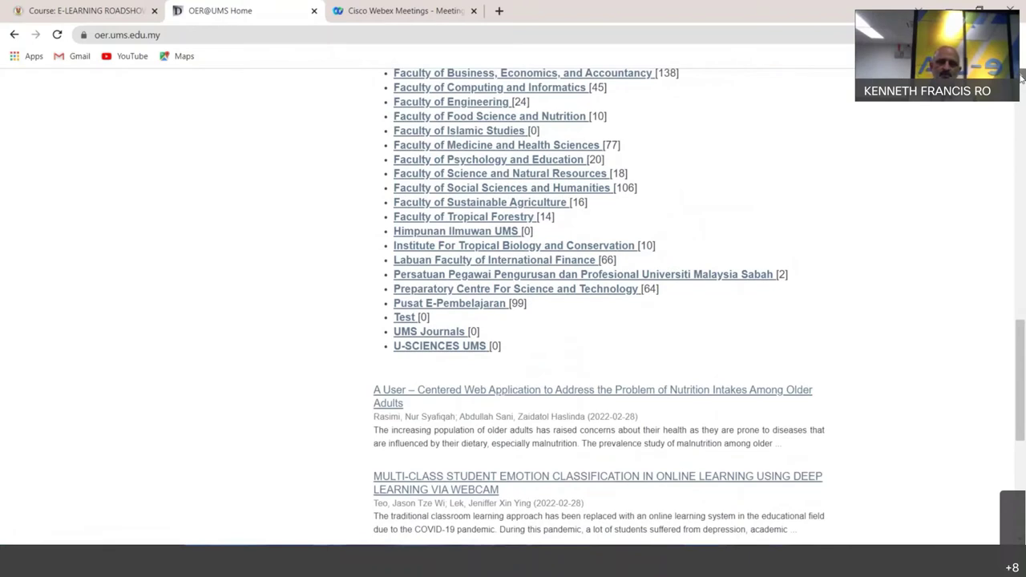
scroll(954, 121, up, 1)
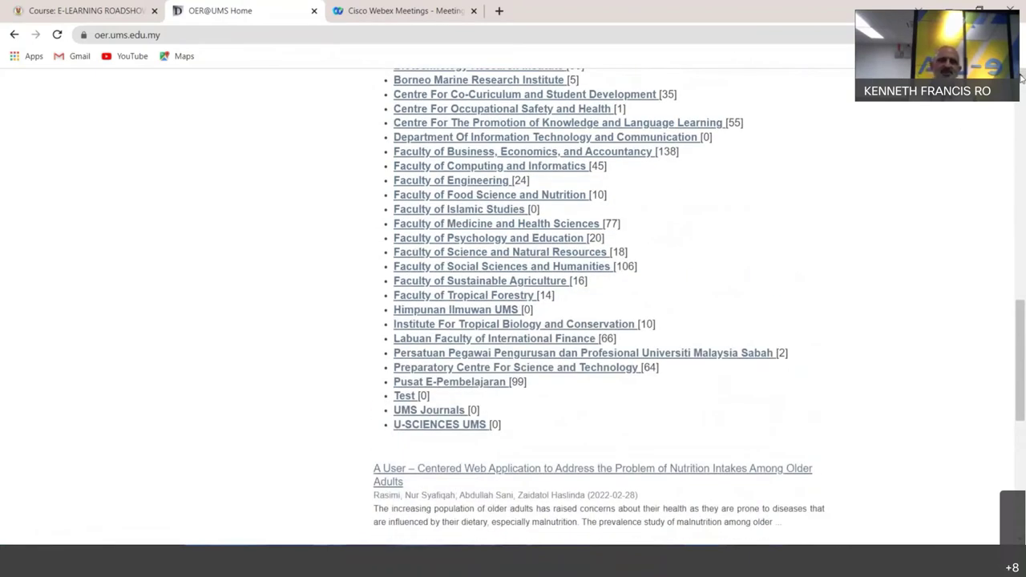
click(1022, 77)
click(1022, 77)
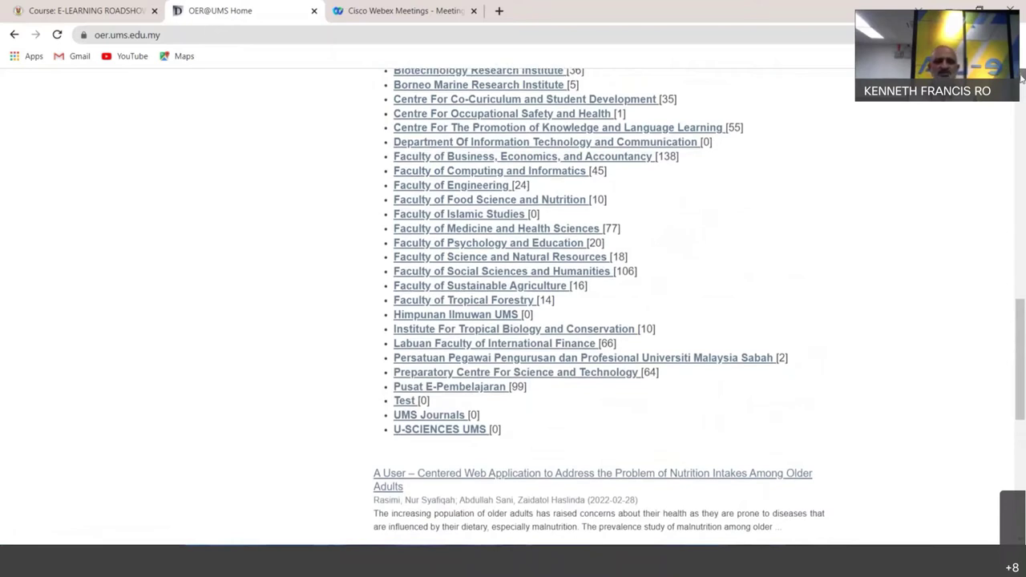
click(1022, 77)
click(1021, 77)
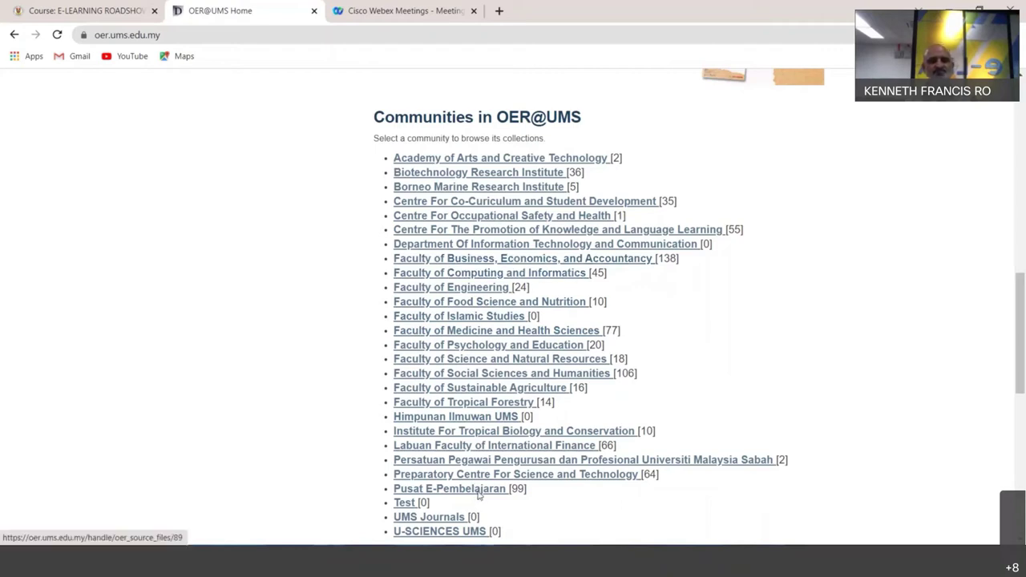
click(479, 495)
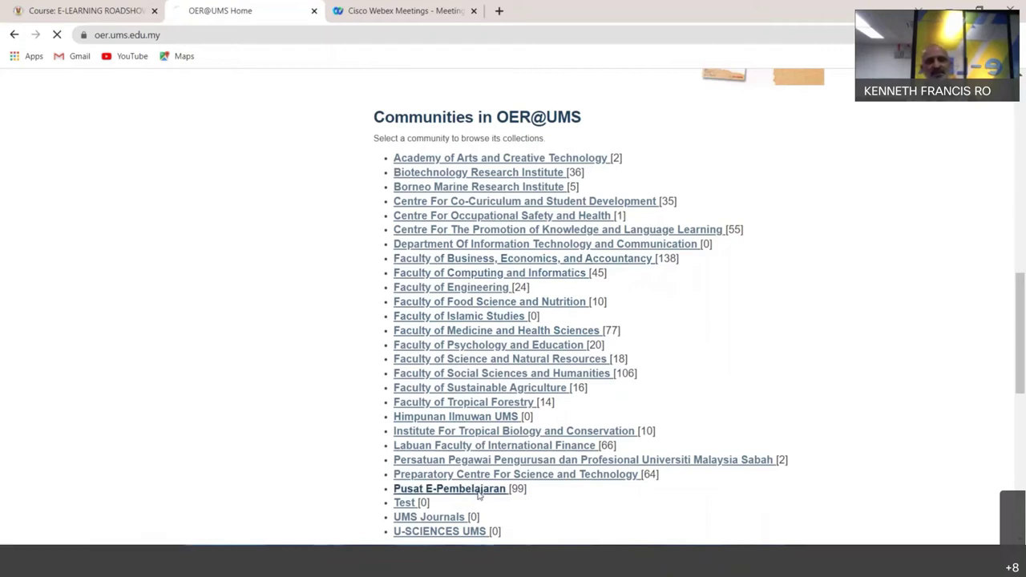
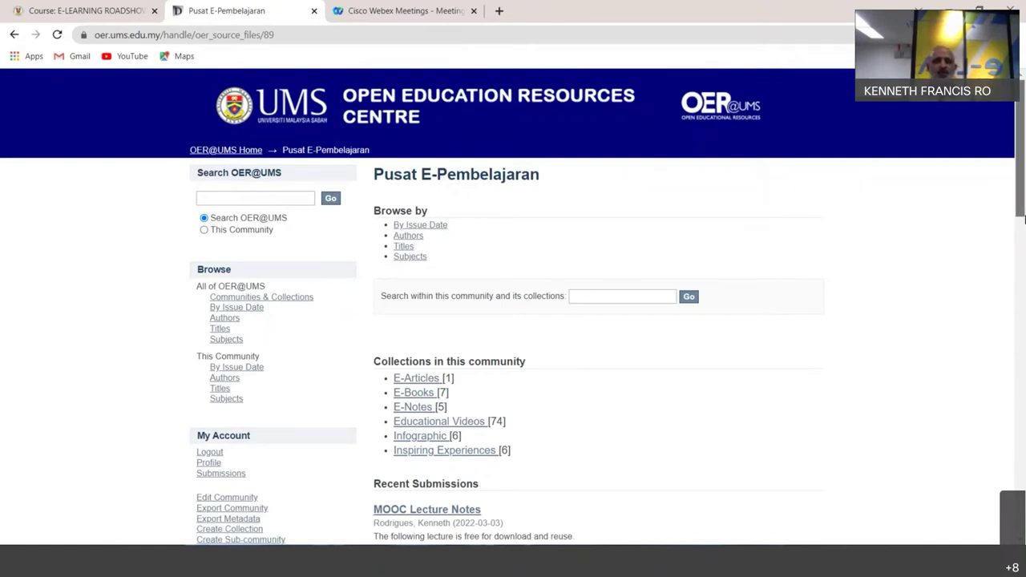
Step: Open the MOOC Lecture Notes item from the E-Notes collection in OER@UMS
scroll(973, 227, down, 1)
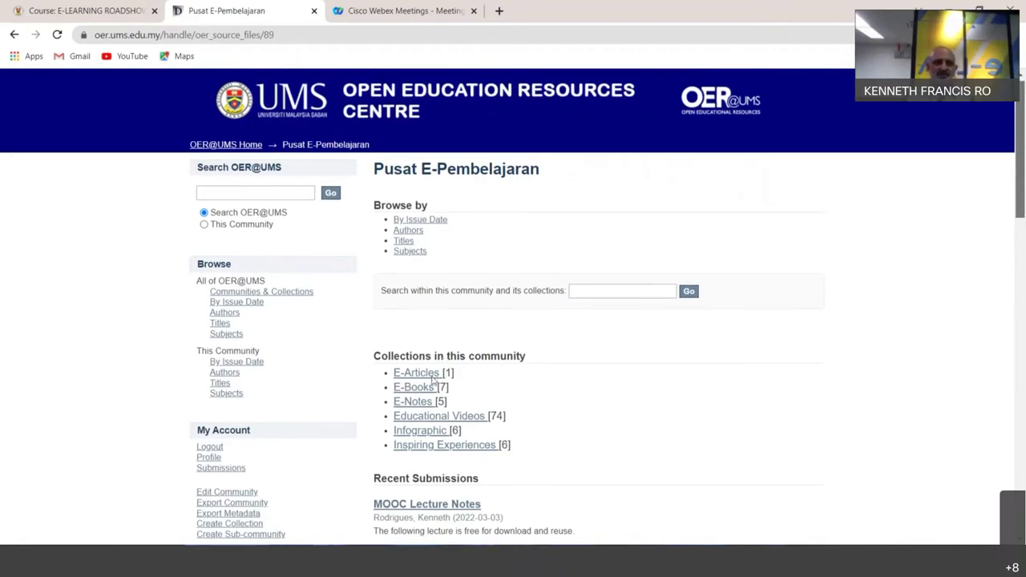
scroll(429, 283, down, 2)
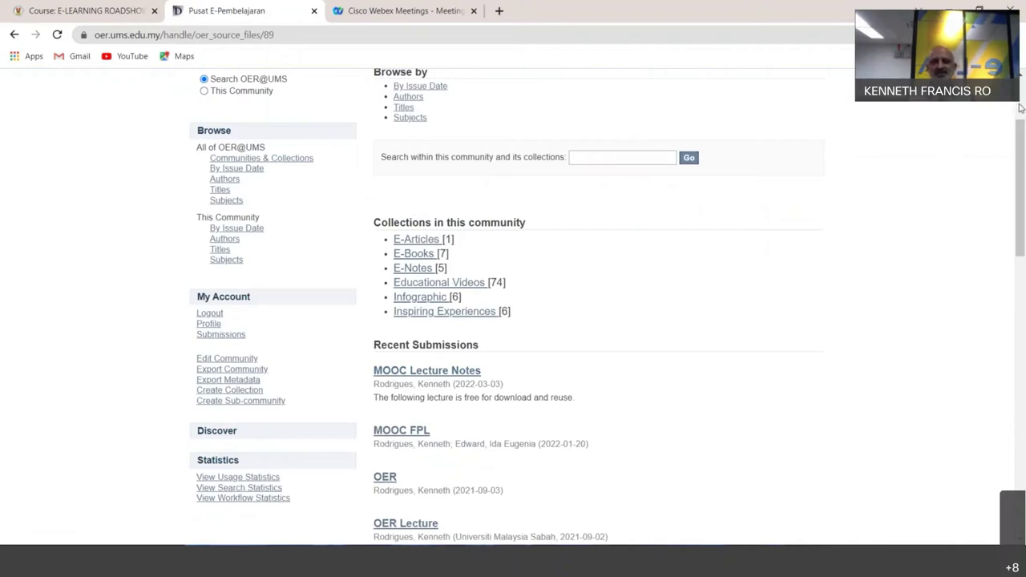
scroll(1023, 108, up, 1)
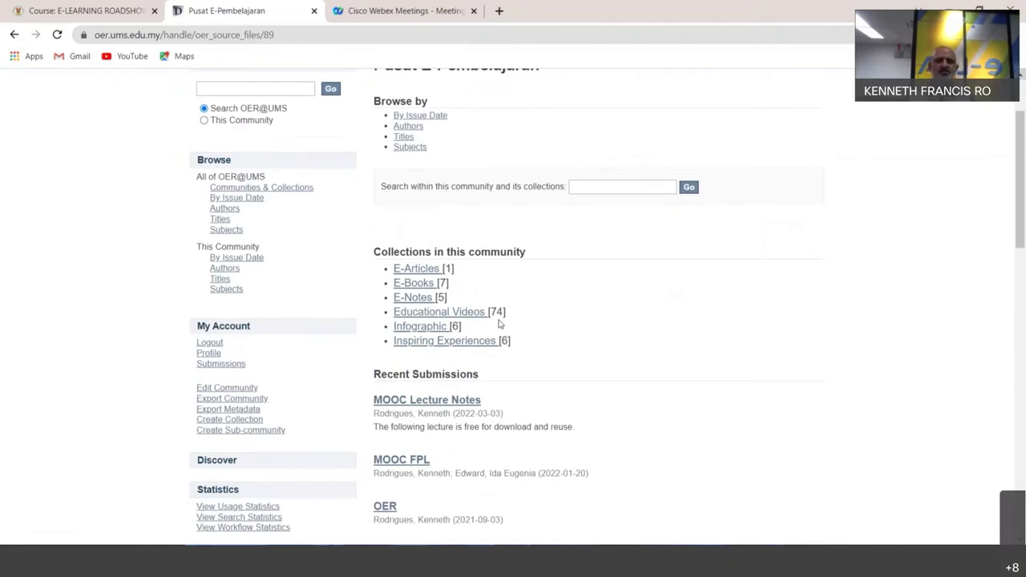
scroll(437, 281, up, 1)
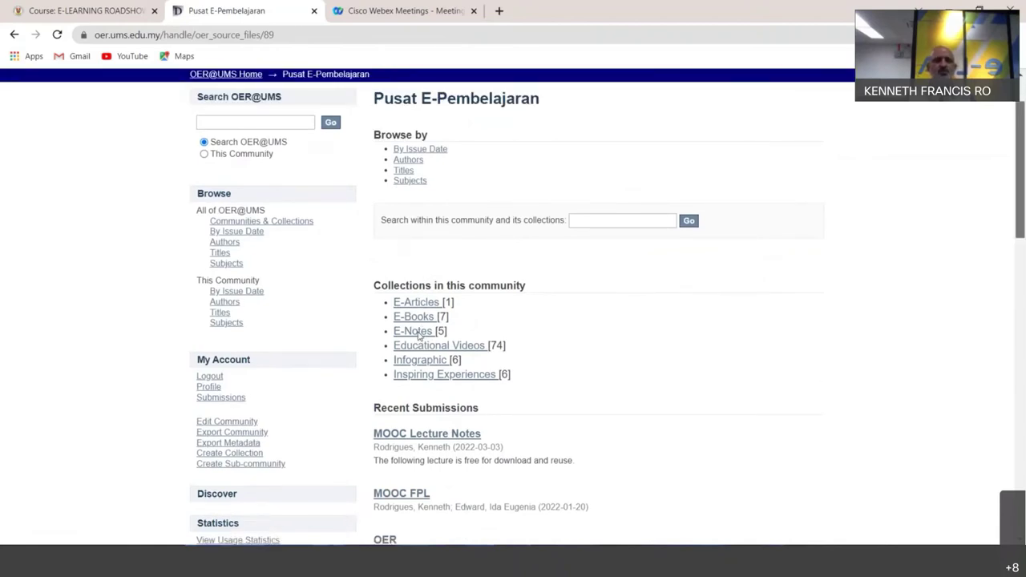
scroll(413, 329, up, 1)
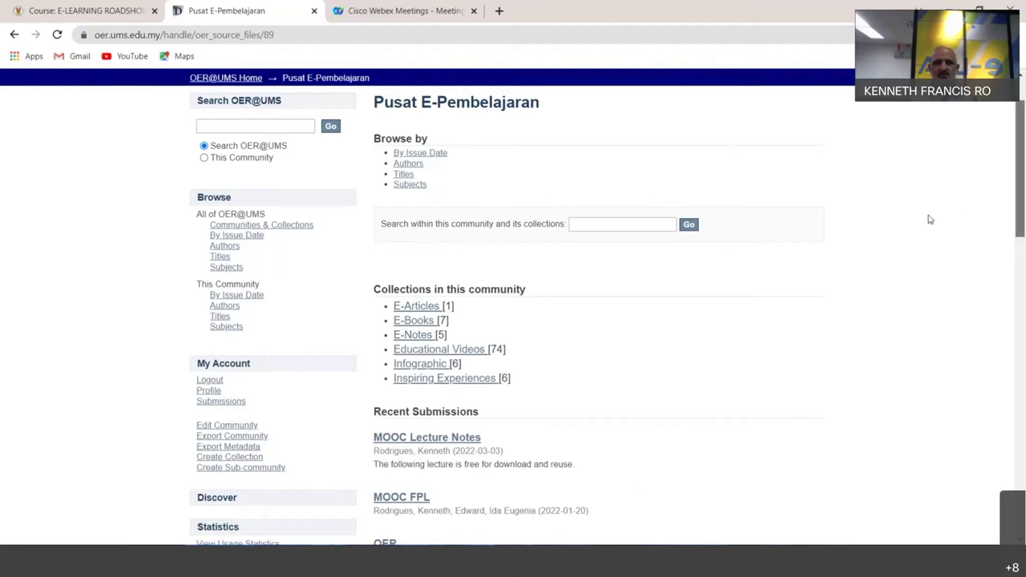
scroll(814, 288, up, 1)
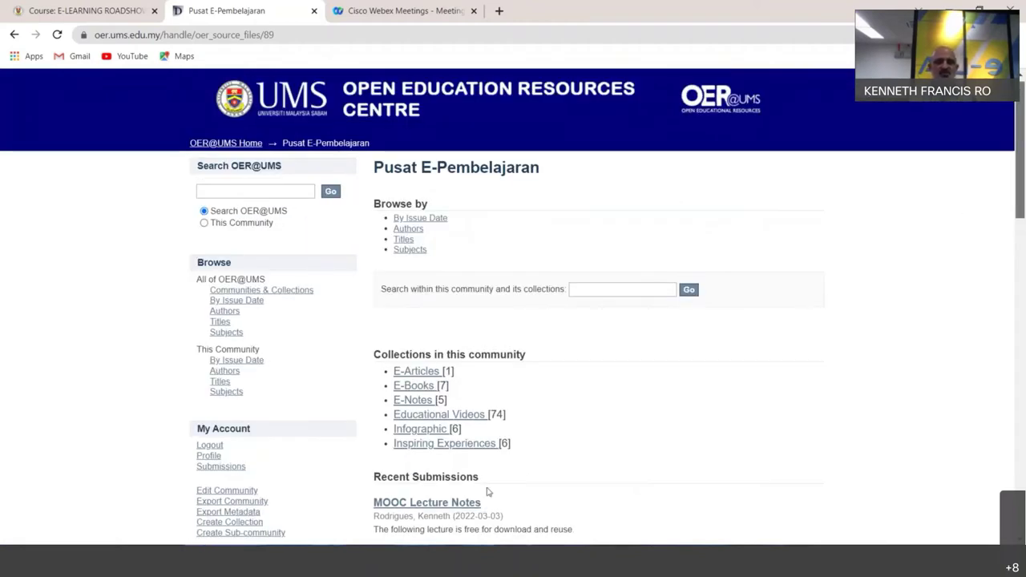
click(418, 409)
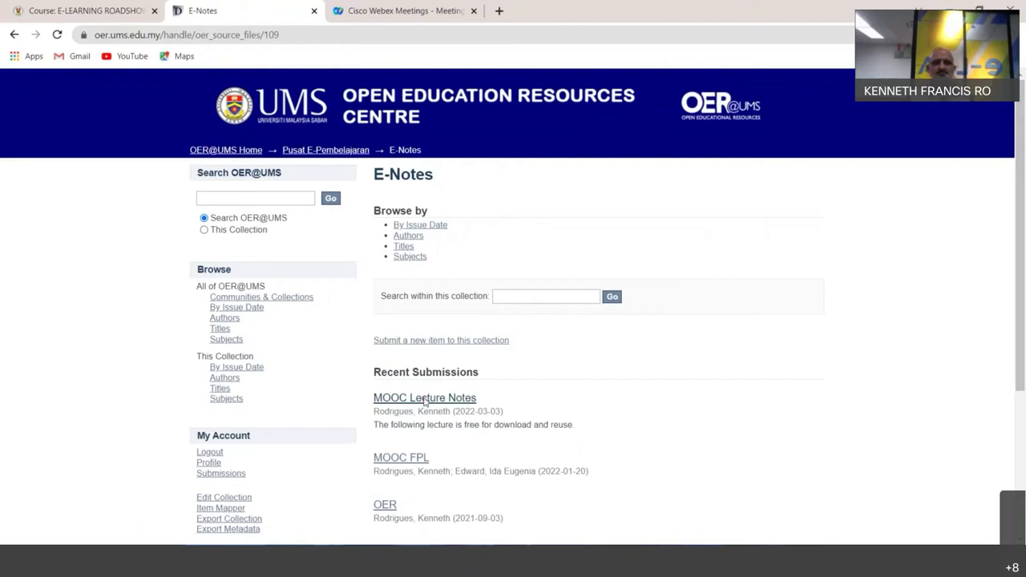
click(426, 400)
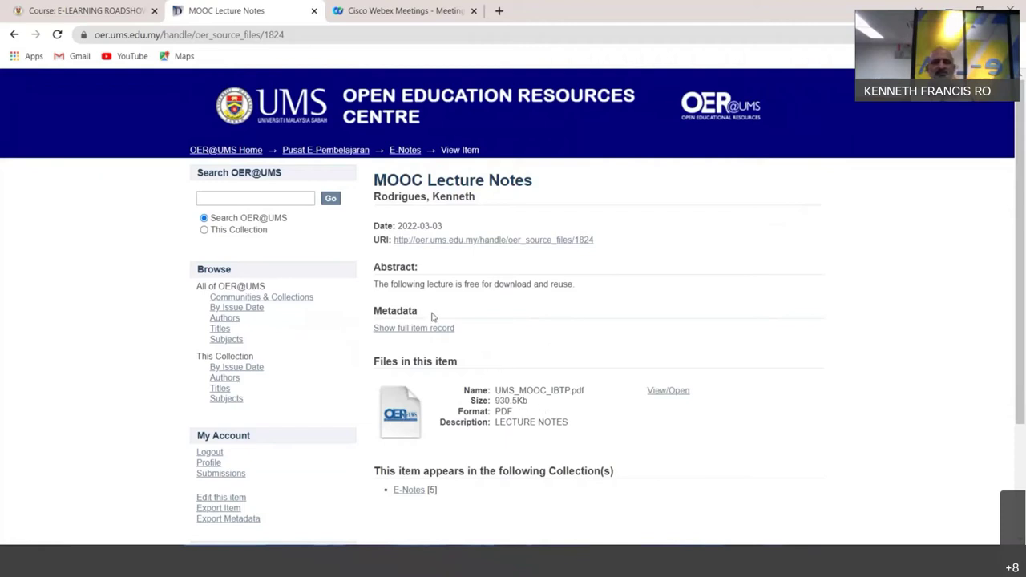
Step: Copy the item's URI link address and return to the e-learning course
right_click(428, 243)
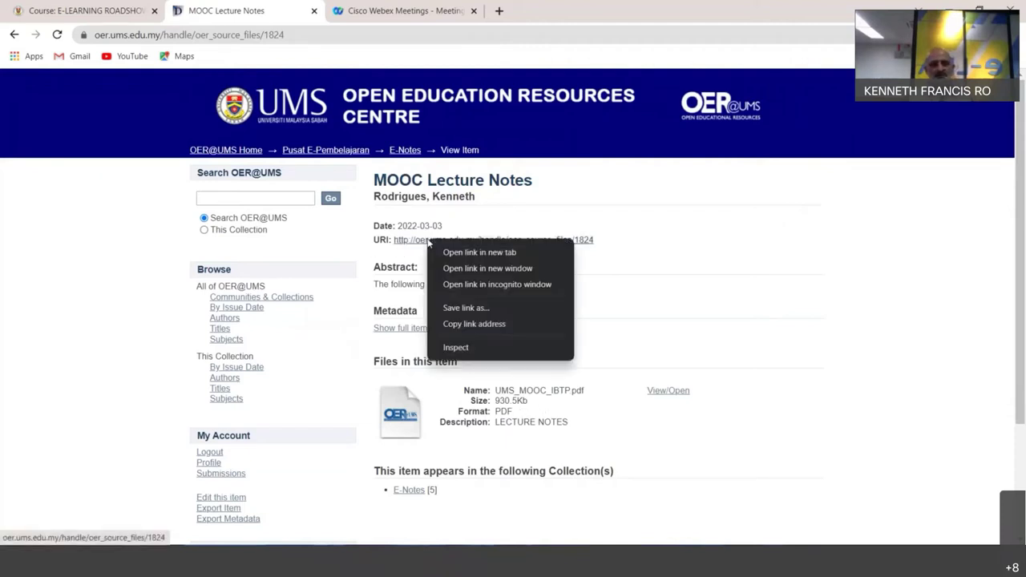
click(462, 325)
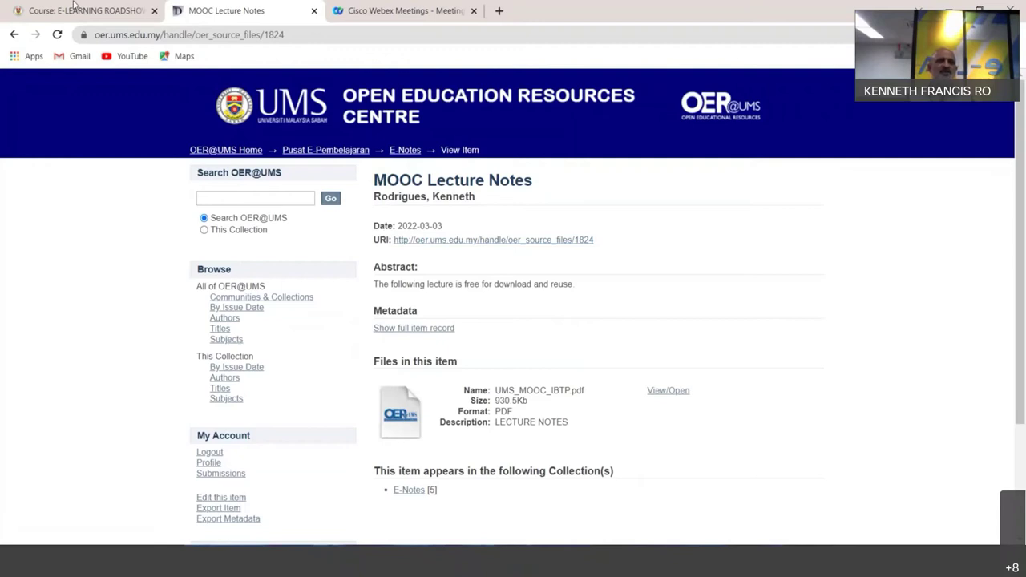
click(74, 5)
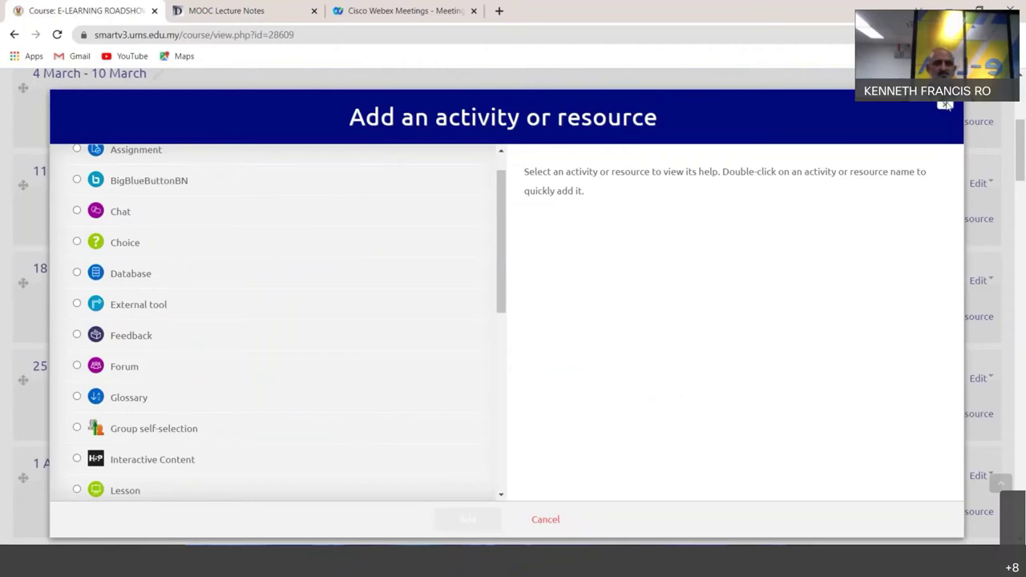
Step: Dismiss the open chooser and start adding an activity to the top section beside Announcements
click(948, 105)
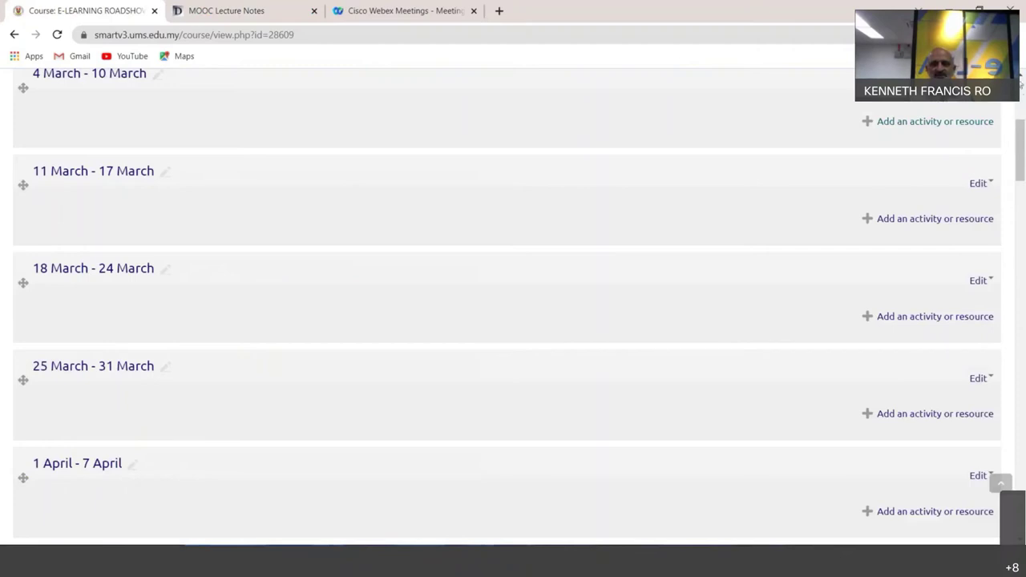
drag(1020, 127, 1024, 95)
scroll(1023, 94, up, 4)
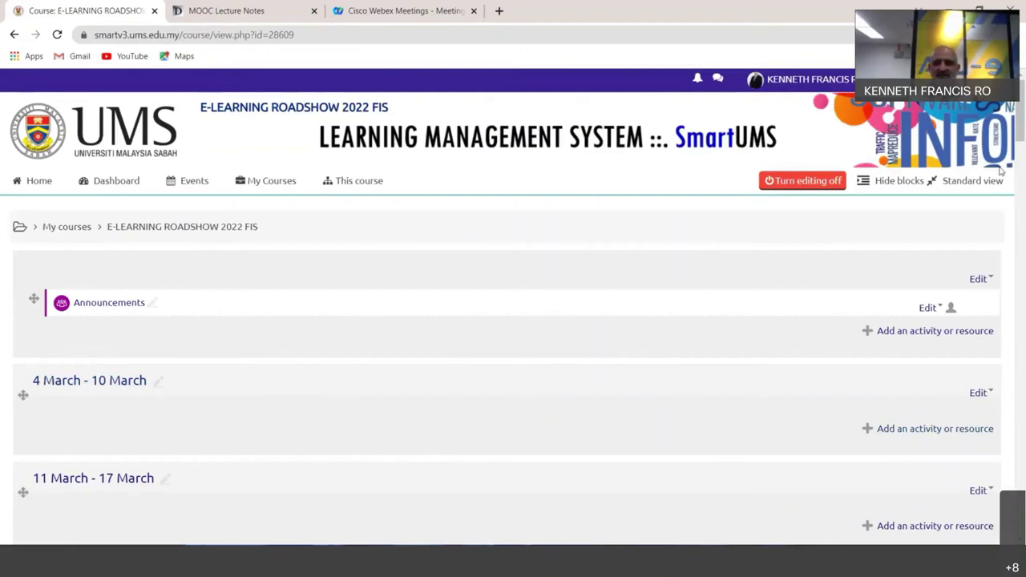
click(902, 335)
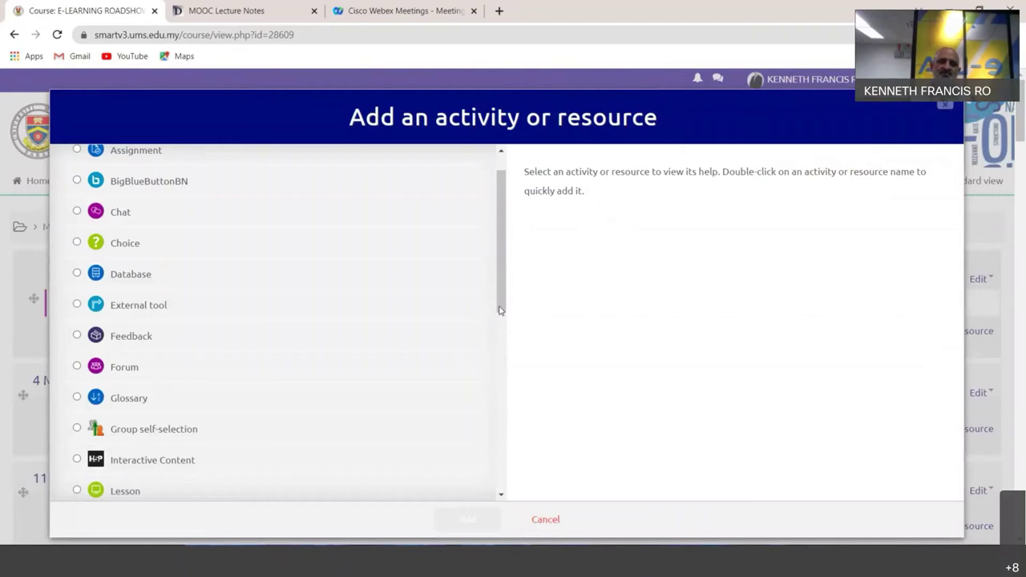
Step: Choose URL under Resources and add it to the section
scroll(497, 340, down, 1)
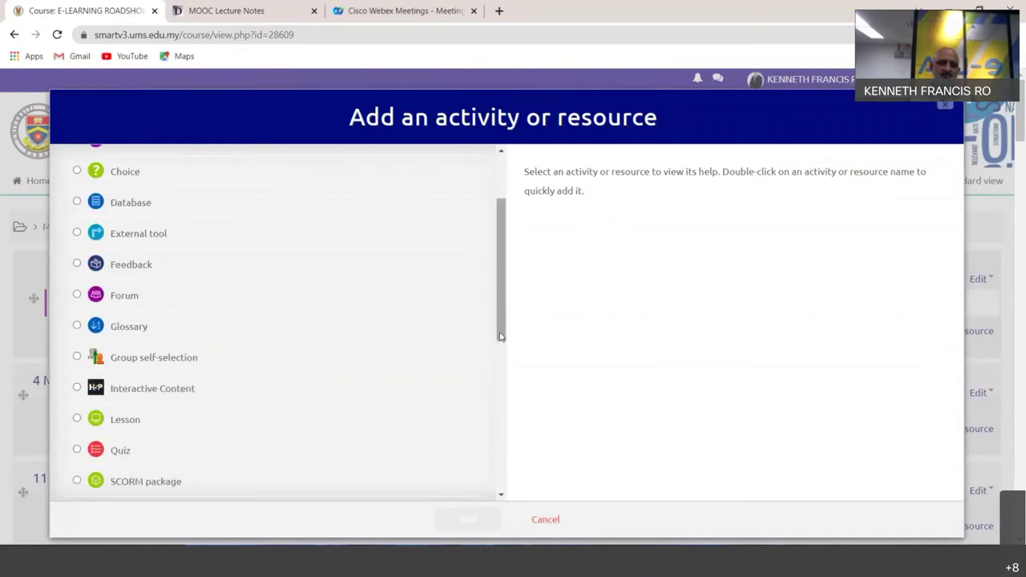
scroll(495, 413, down, 1)
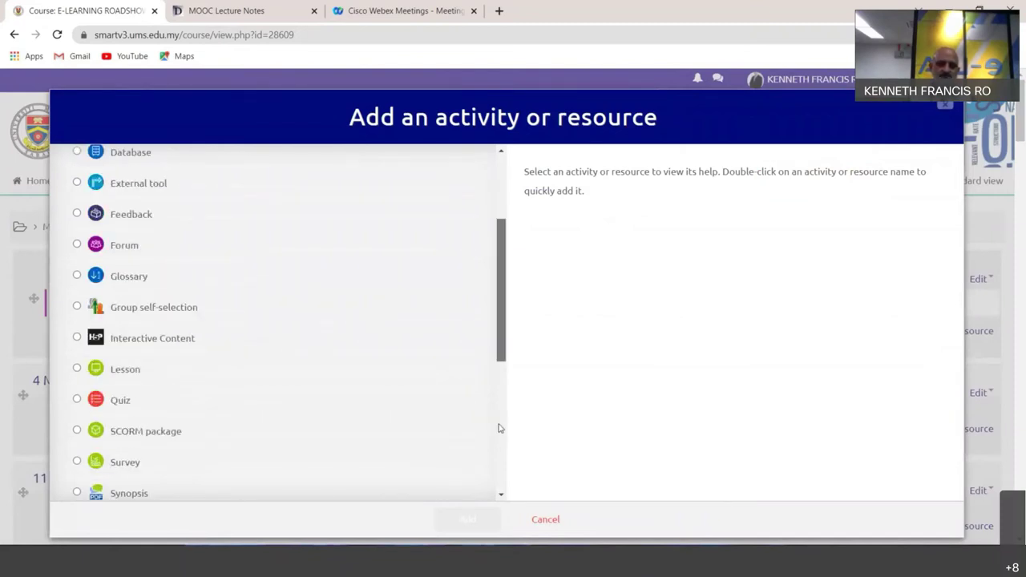
scroll(504, 365, down, 2)
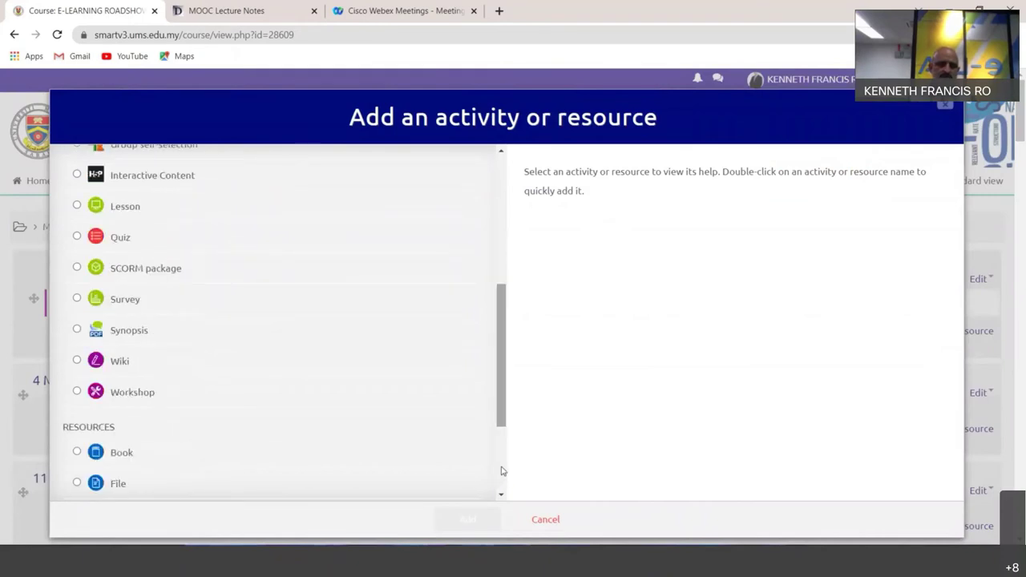
scroll(501, 471, down, 2)
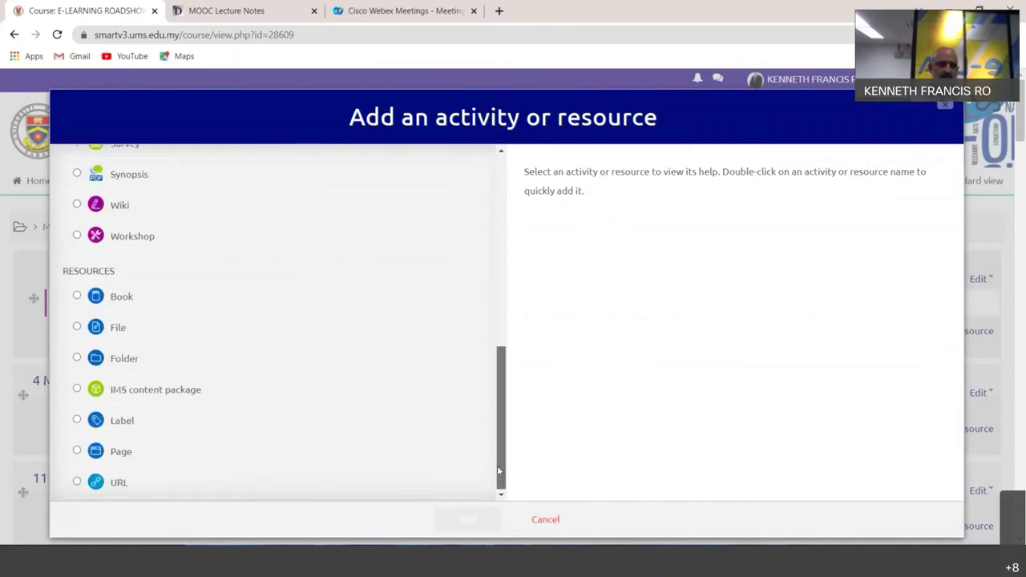
click(77, 482)
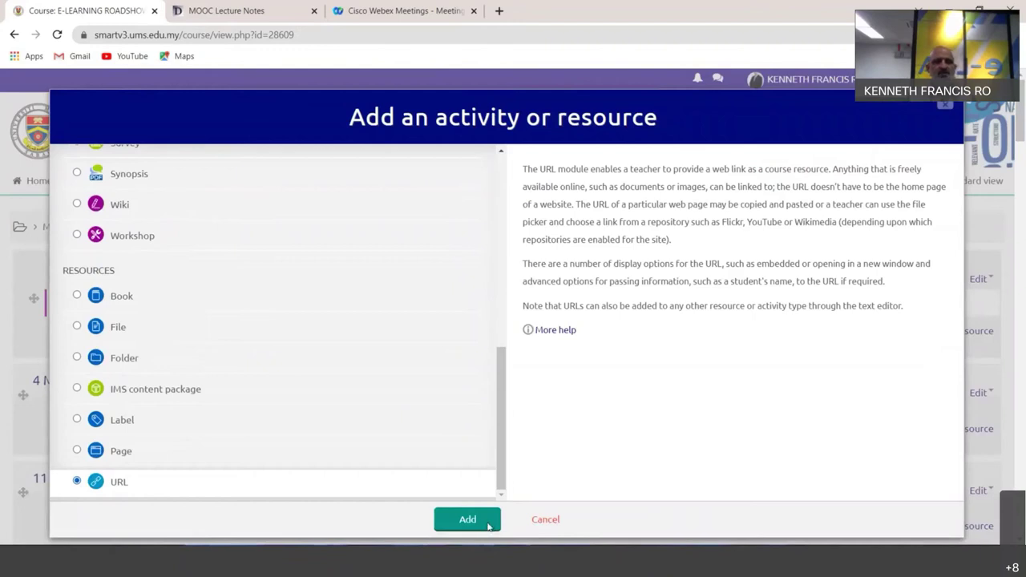
click(488, 526)
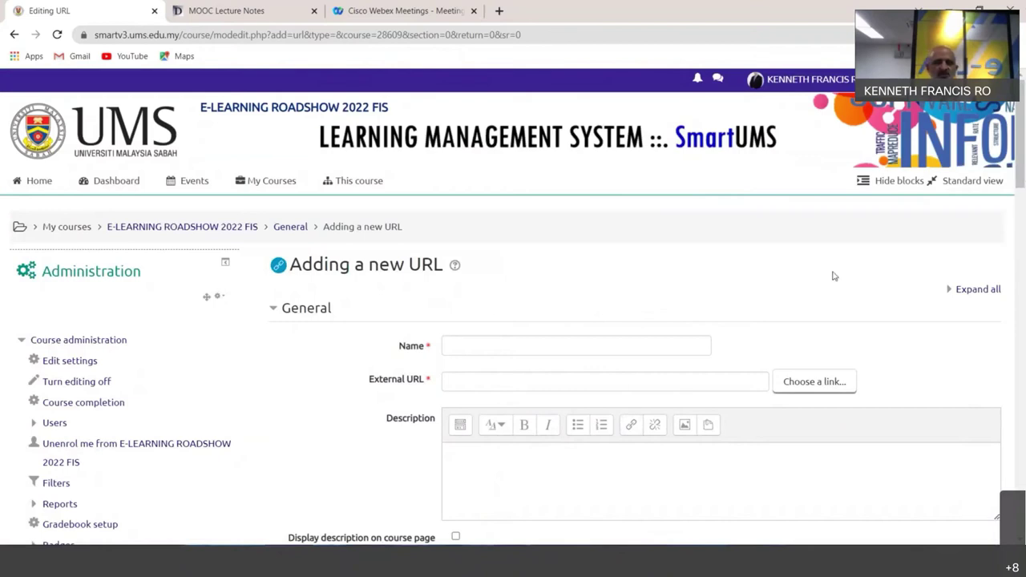
Step: Name the new URL resource 'lecture 1'
scroll(701, 270, down, 1)
scroll(527, 398, down, 2)
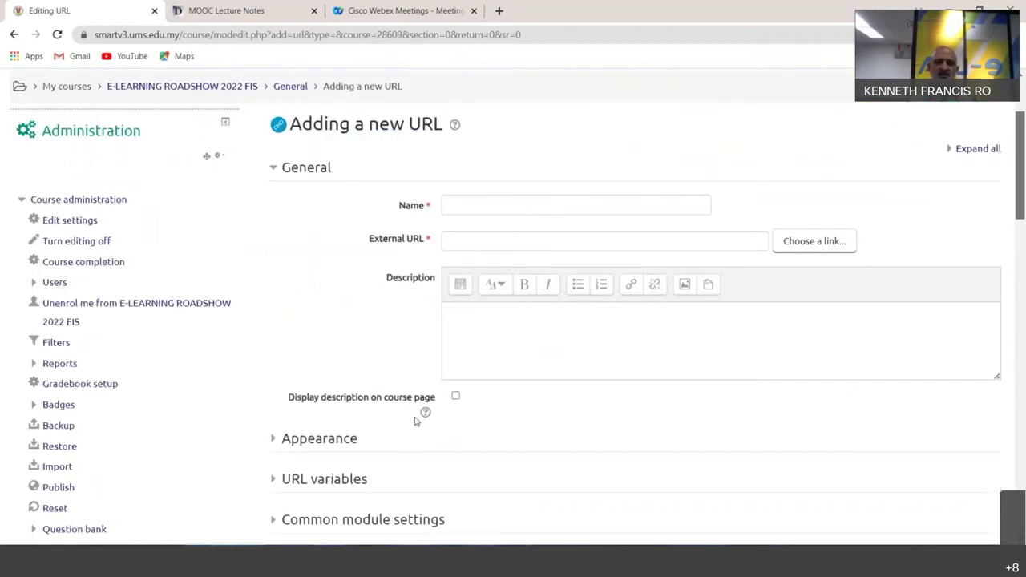
scroll(427, 292, down, 2)
scroll(451, 127, down, 3)
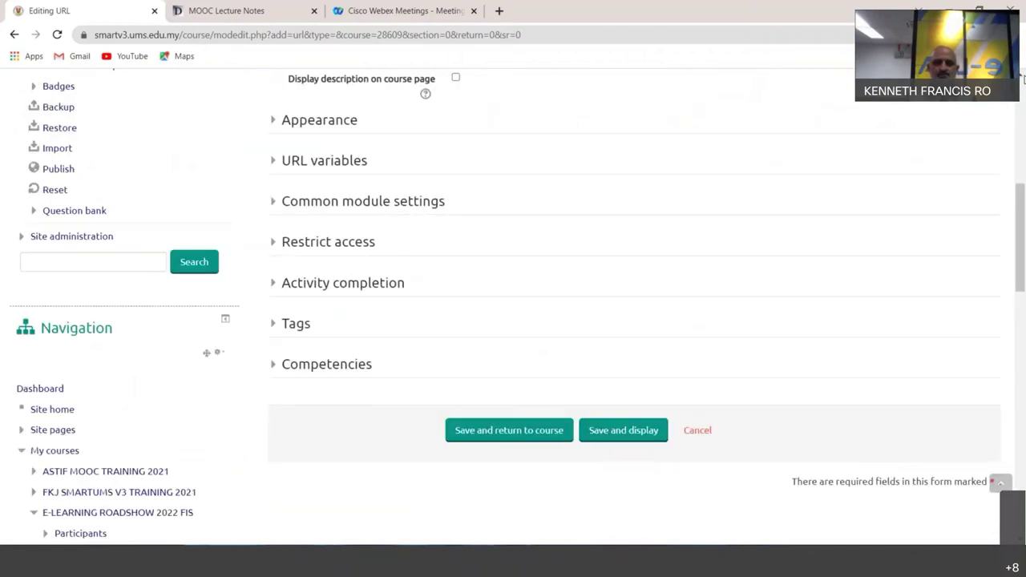
scroll(1018, 188, up, 1)
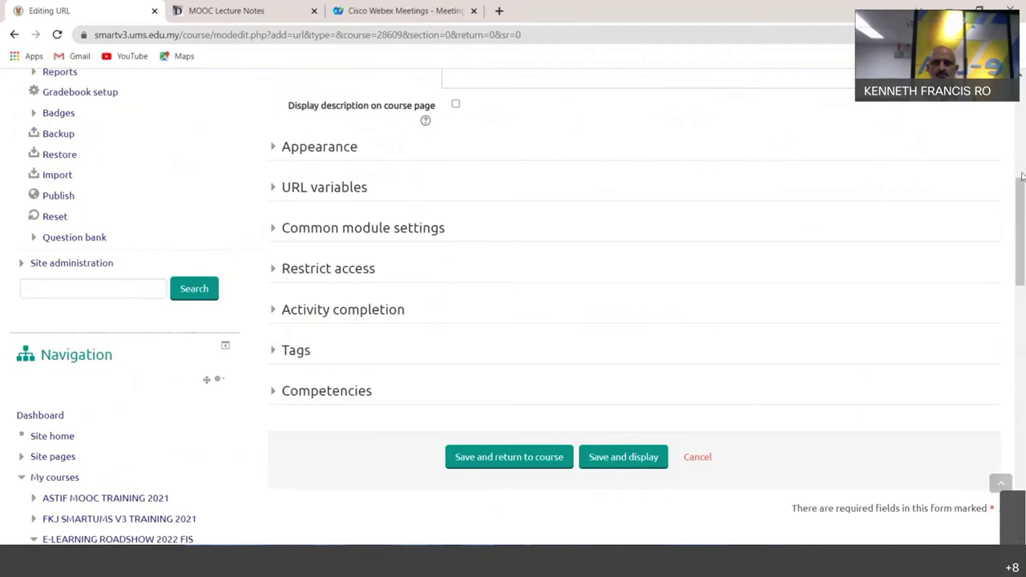
scroll(1023, 160, up, 1)
scroll(1021, 140, up, 1)
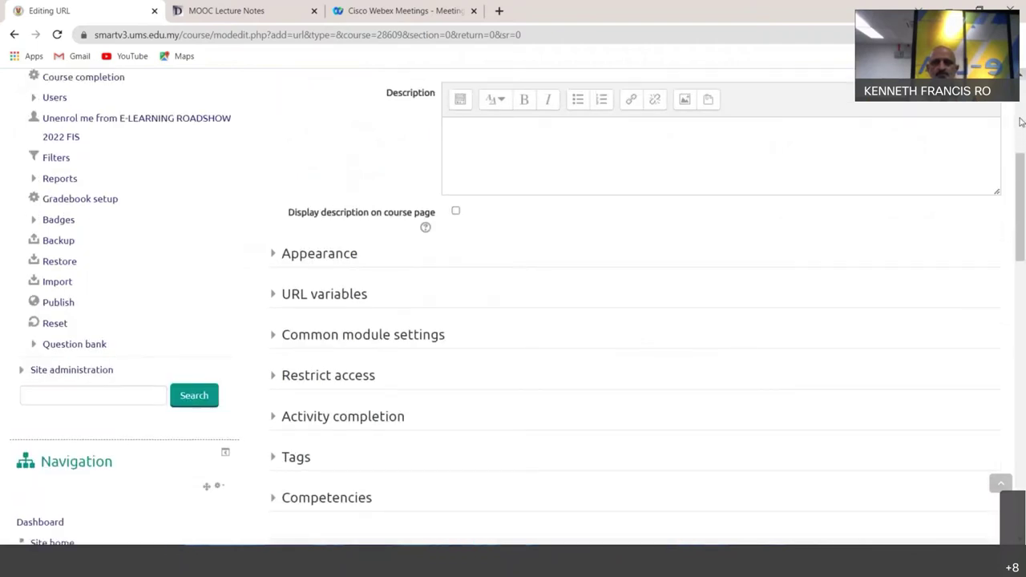
scroll(1020, 135, up, 3)
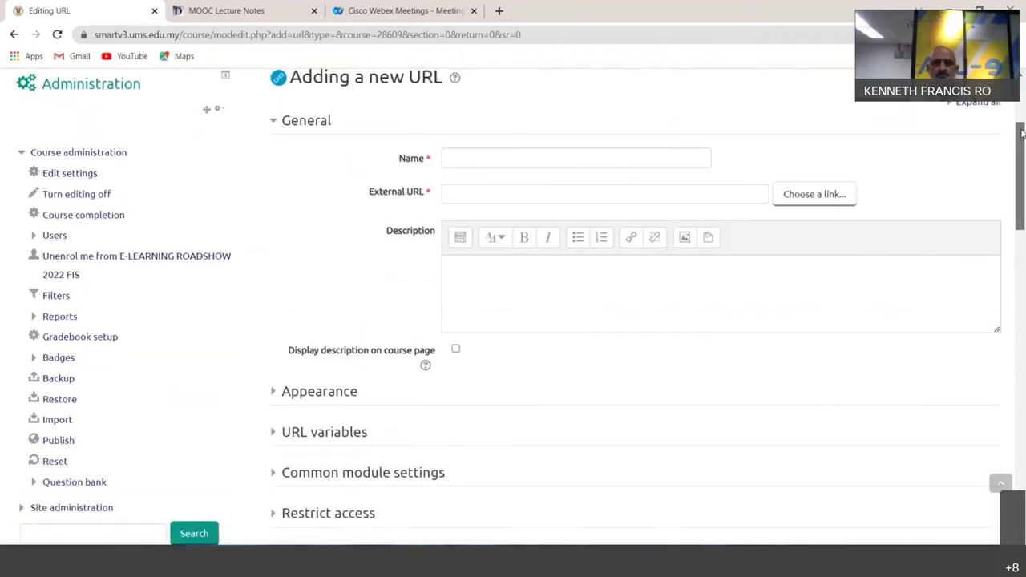
scroll(1022, 134, up, 3)
scroll(486, 300, up, 1)
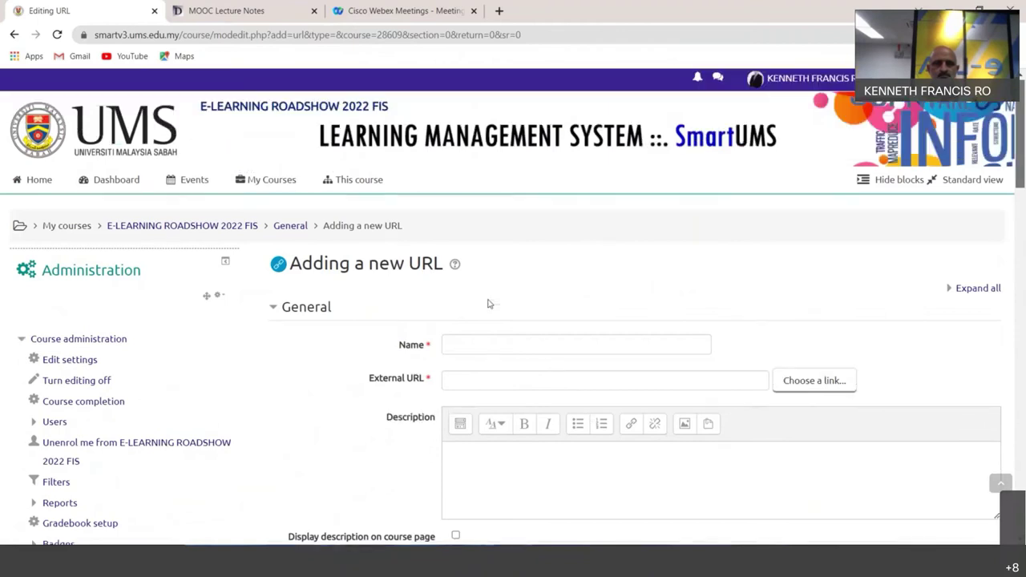
click(464, 345)
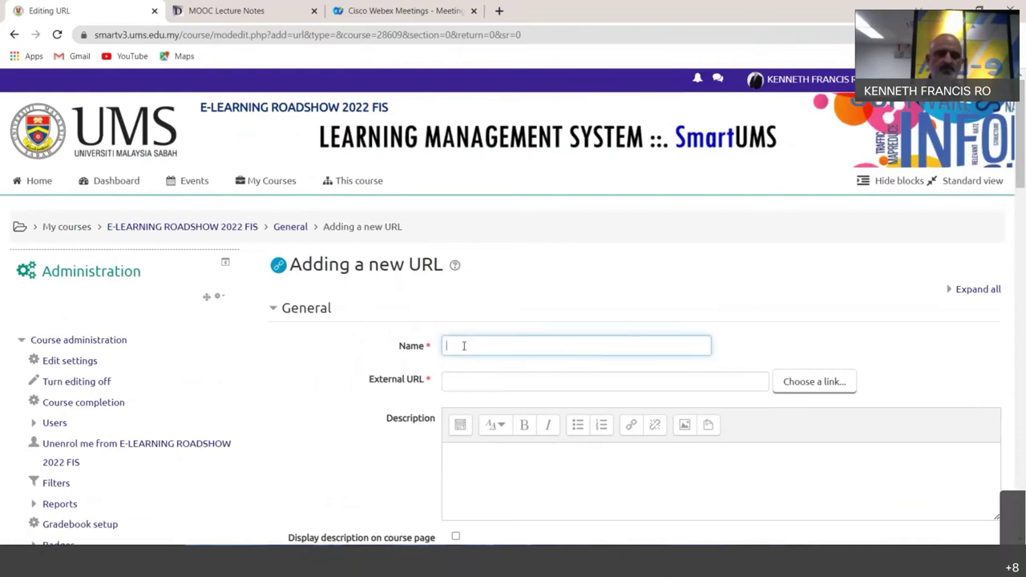
text(led)
text(ture)
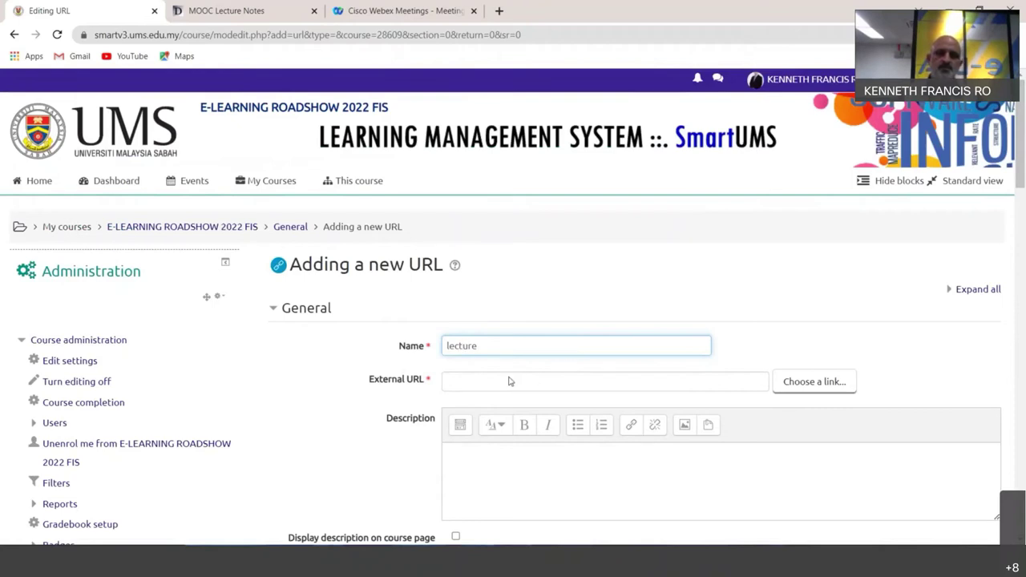
text(1)
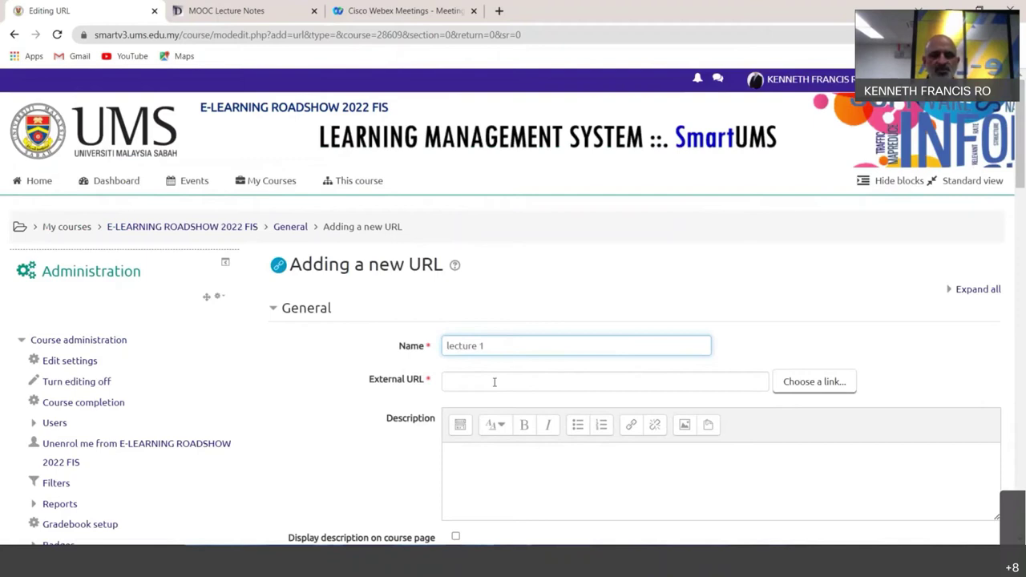
Step: Paste the OER@UMS item address as External URL and describe it as 'introduction slide'
click(447, 382)
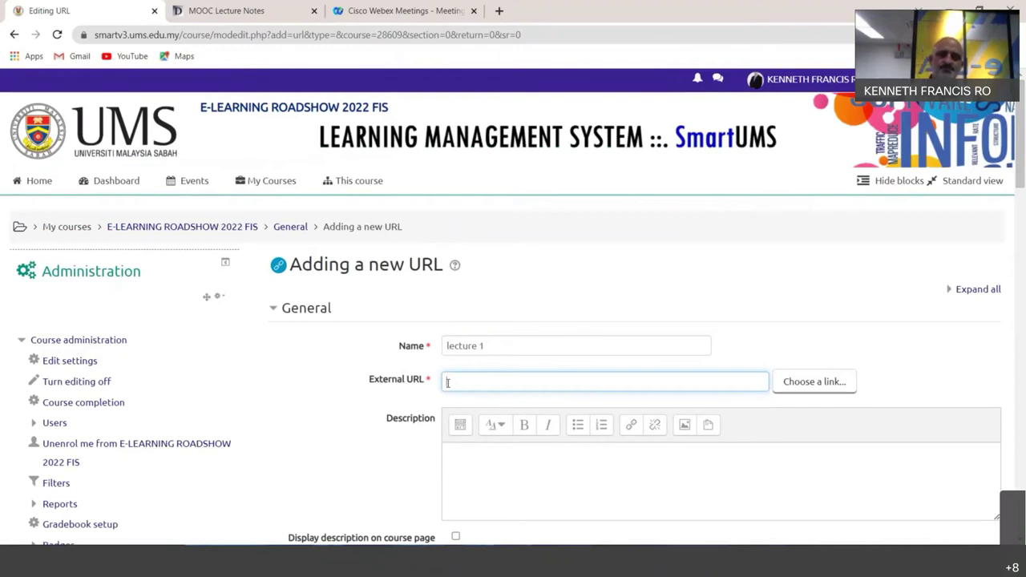
text(http://oer.ums.edu.my/handle/oer_source_files/1824)
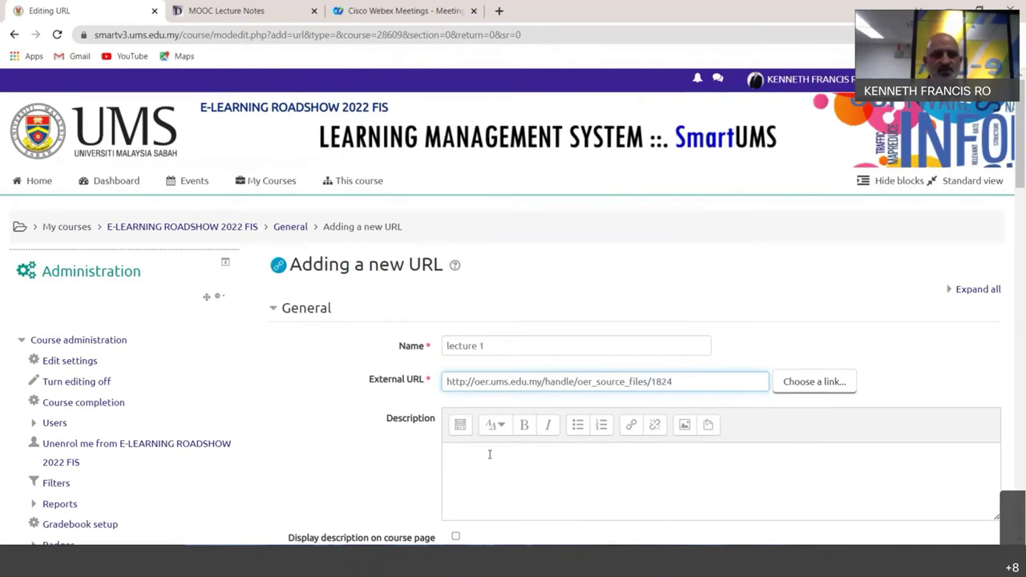
click(489, 455)
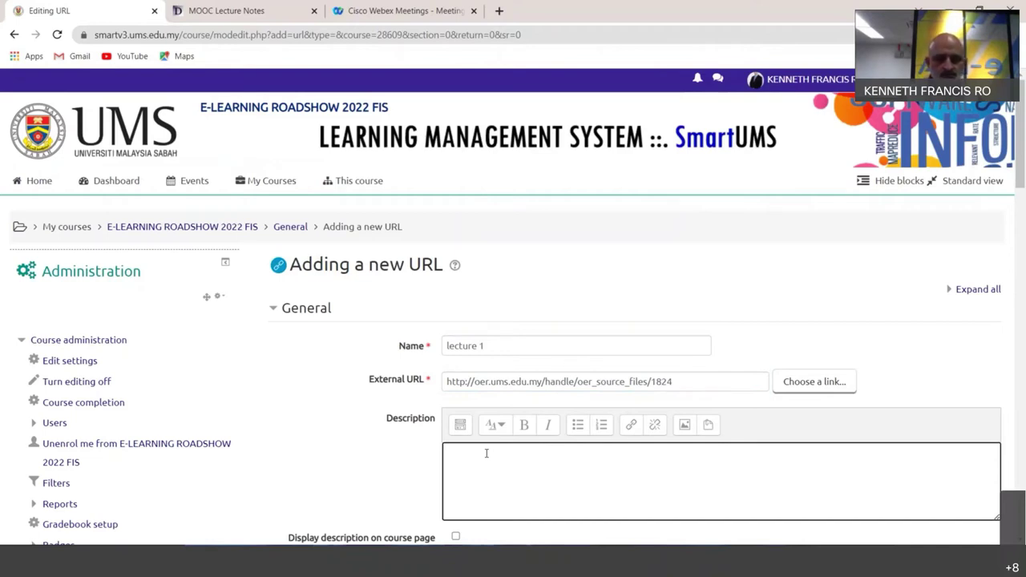
text(in)
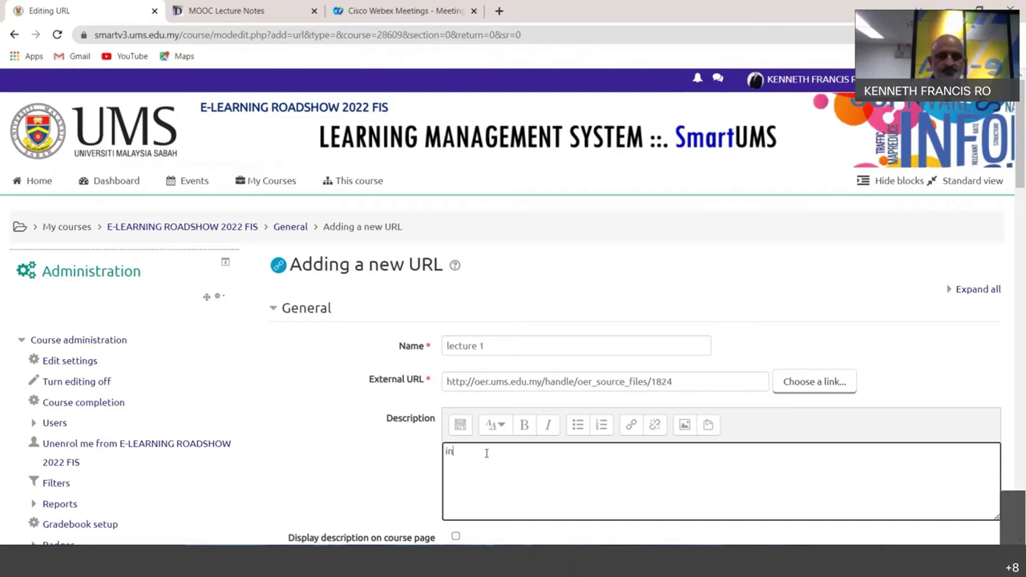
text(troduction sl)
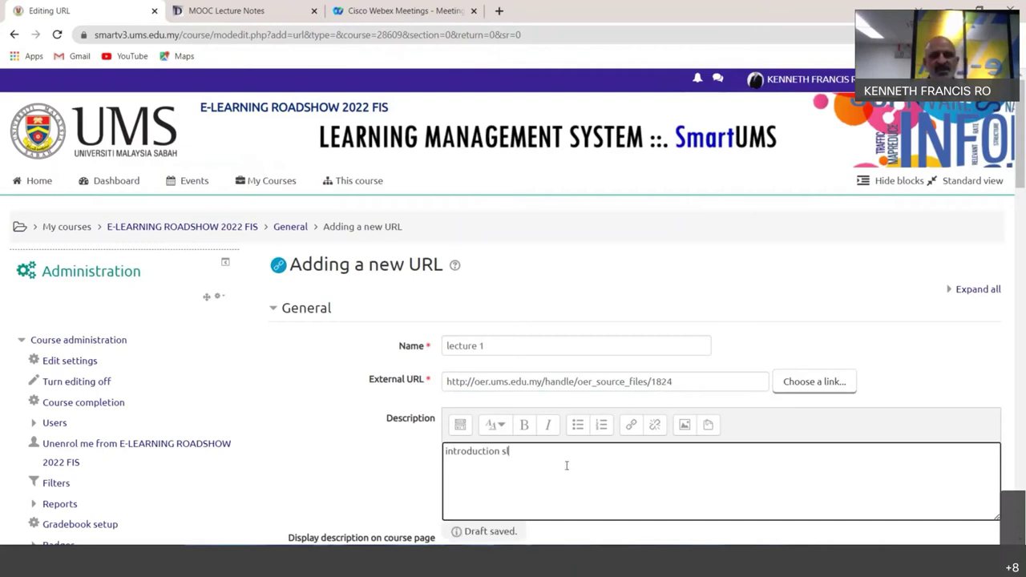
text(ide)
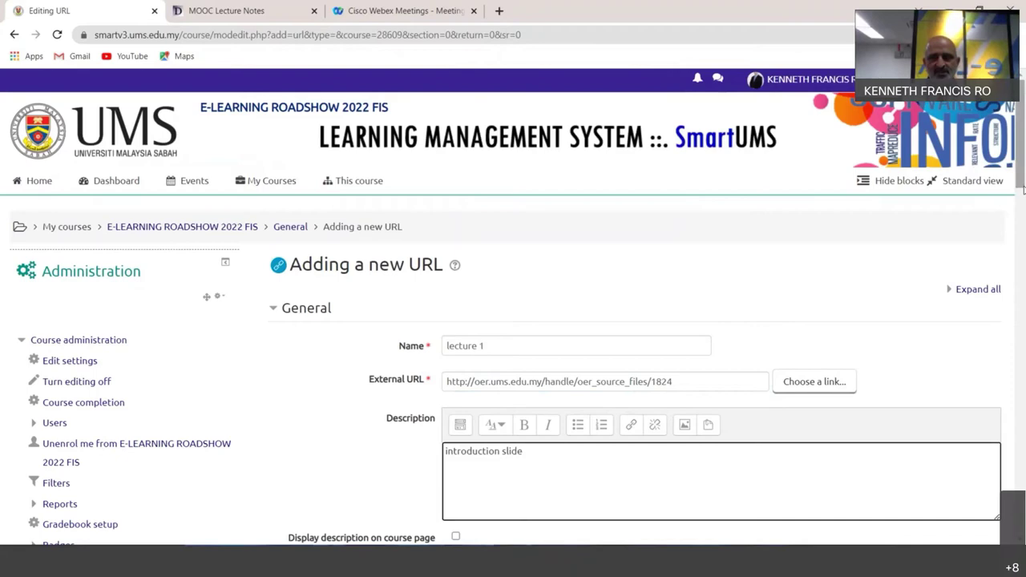
click(1023, 186)
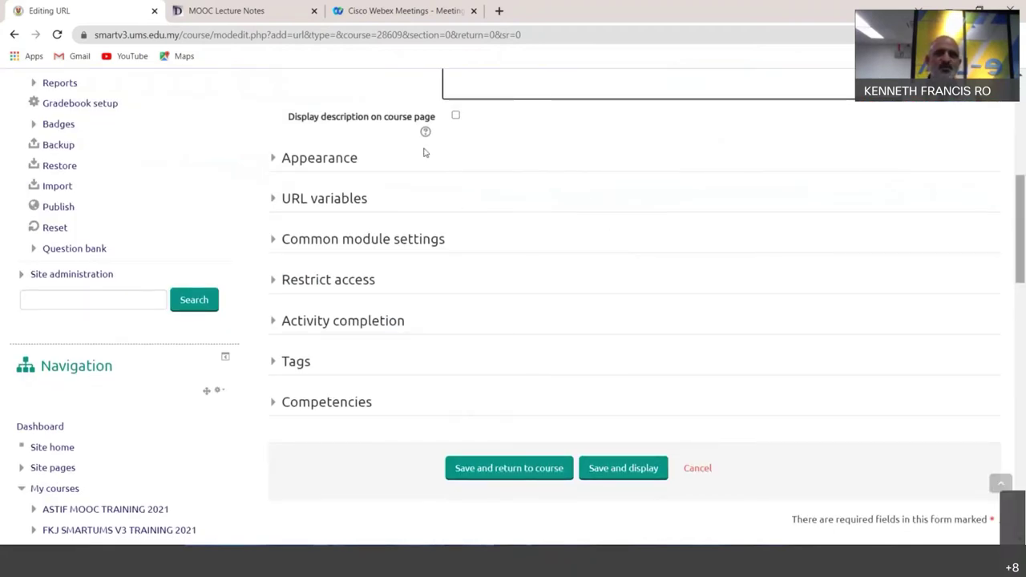
Step: Enable 'Display description on course page' for lecture 1, leaving it ticked
click(456, 121)
click(456, 118)
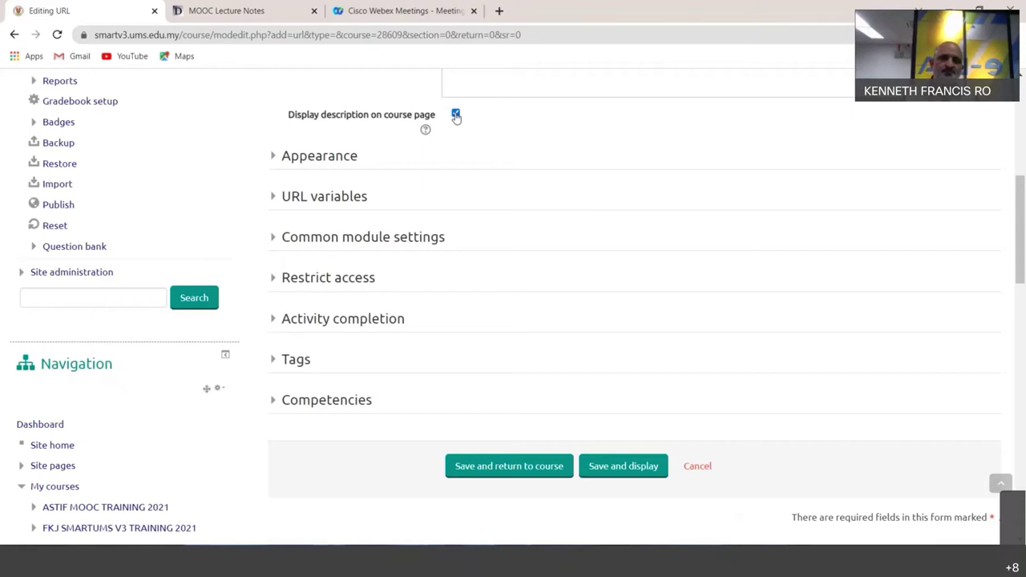
key(space)
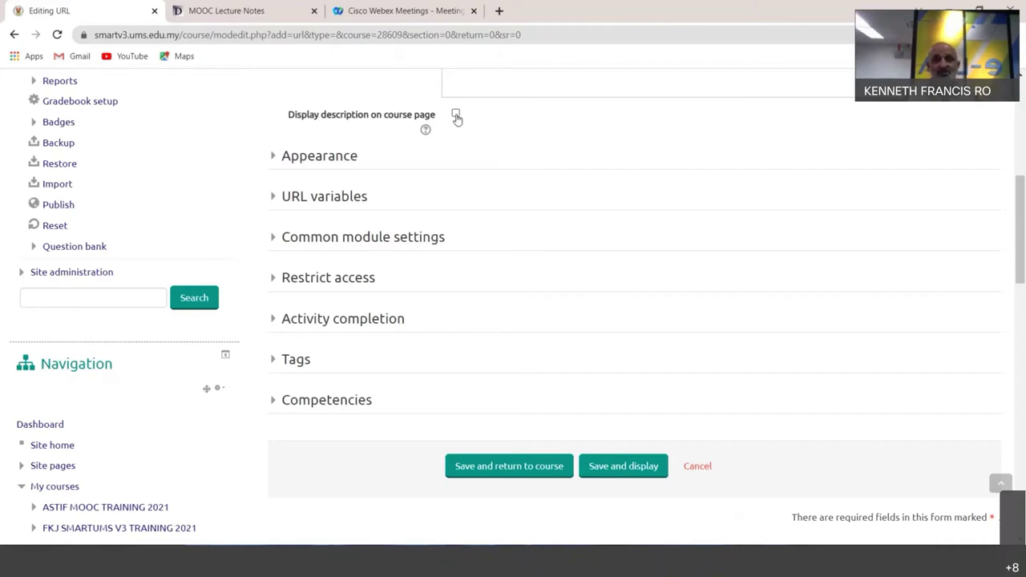
key(space)
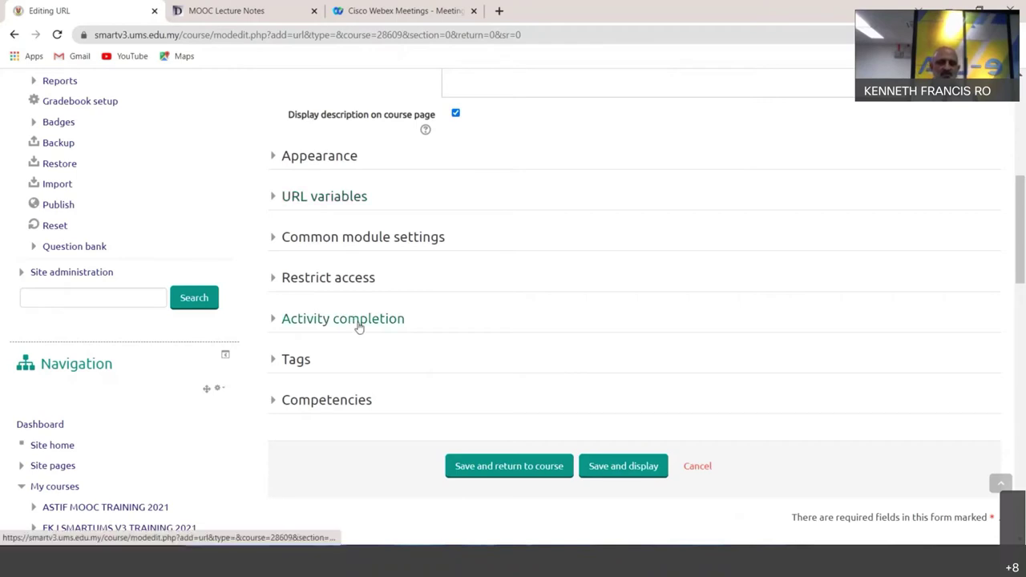
Step: Set Completion tracking to 'Show activity as complete when conditions are met'
click(360, 328)
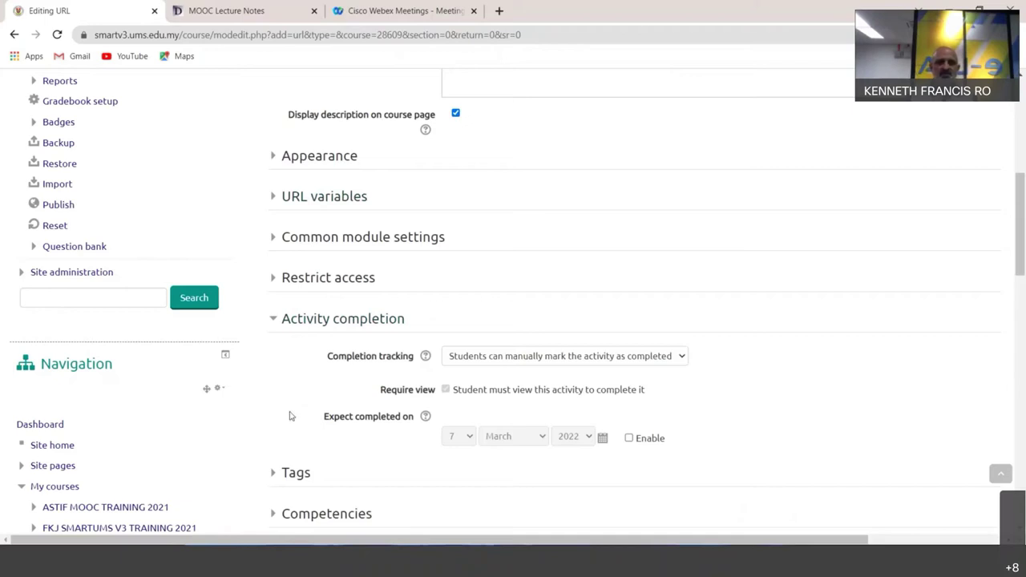
click(559, 359)
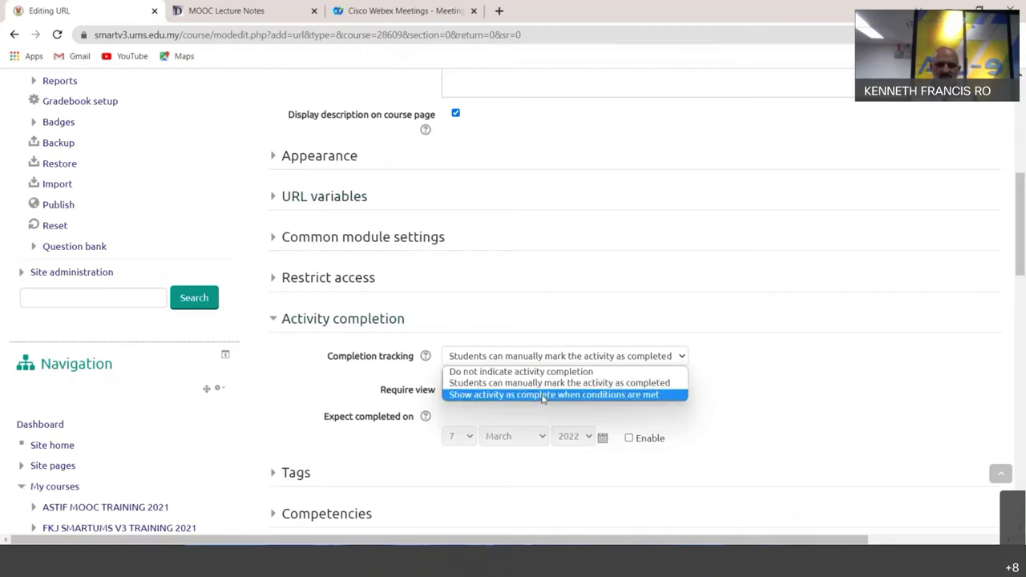
click(543, 396)
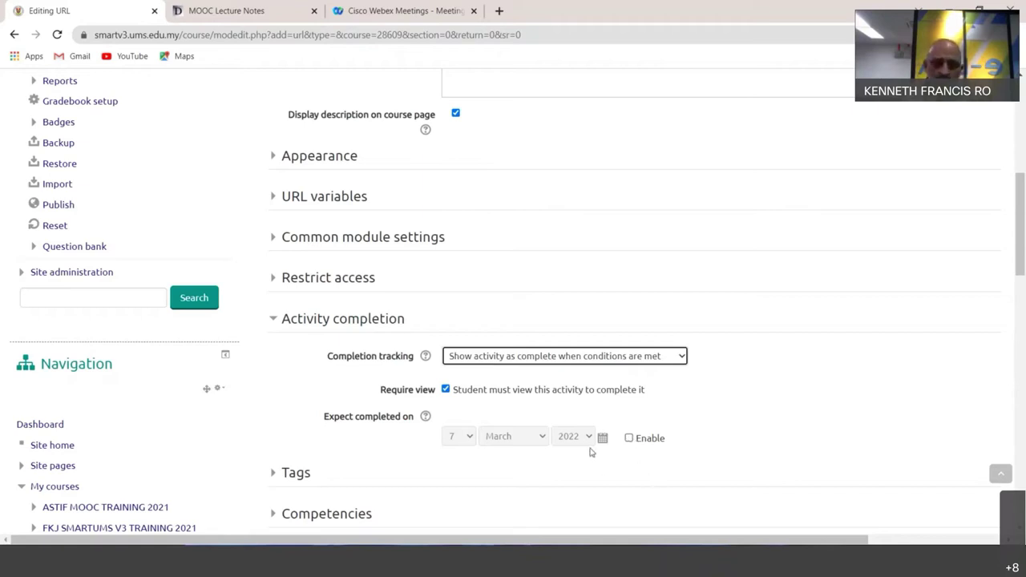
scroll(1019, 250, down, 2)
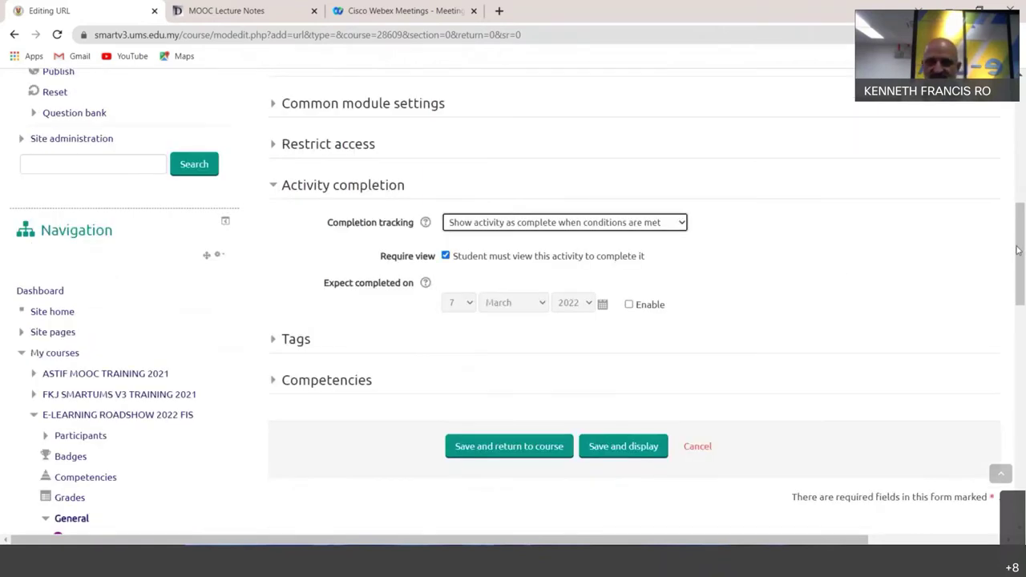
Step: Add the tag 'lecture 1' and save the resource with Save and display
click(304, 346)
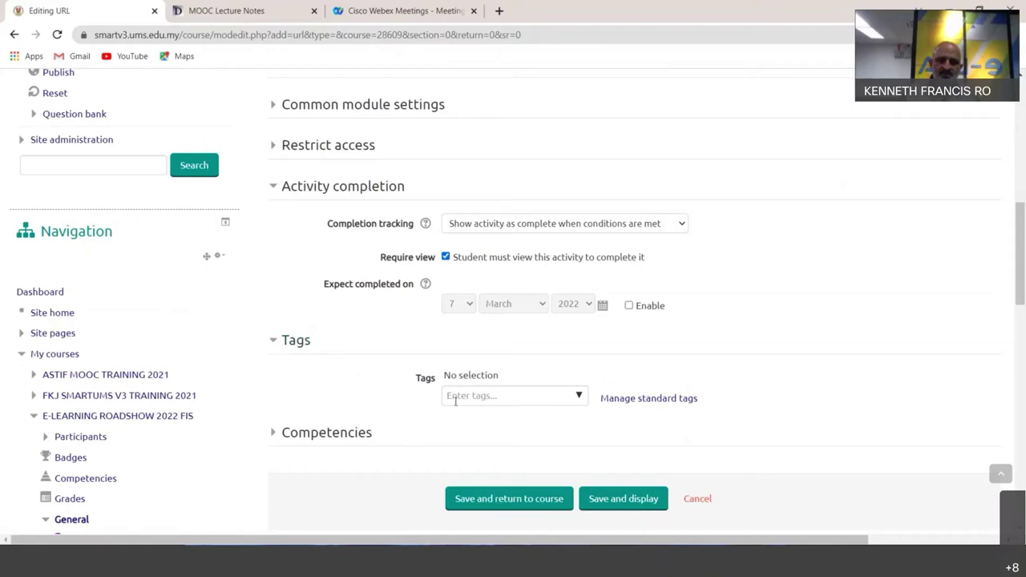
click(454, 397)
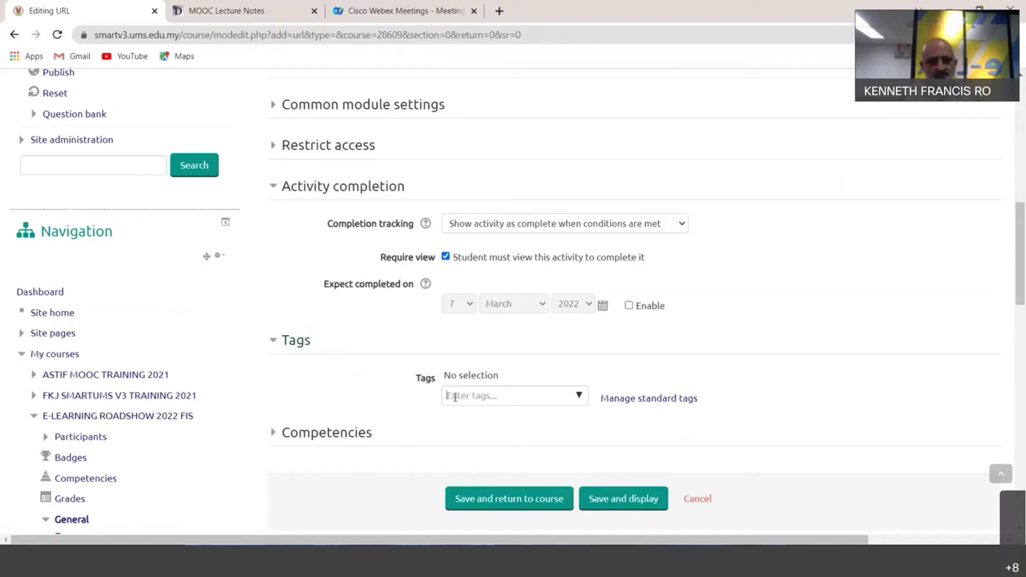
click(454, 397)
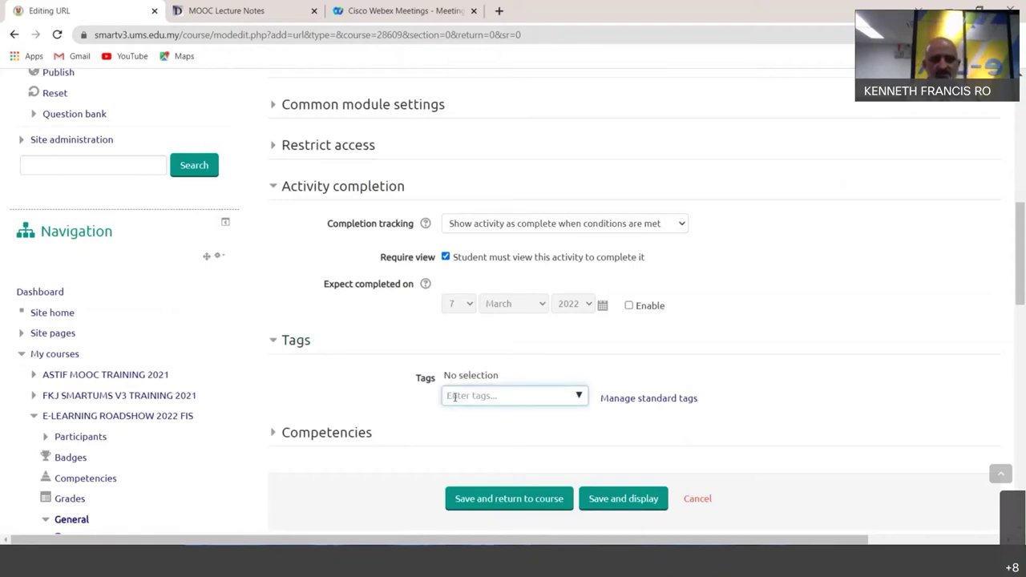
text(lectu)
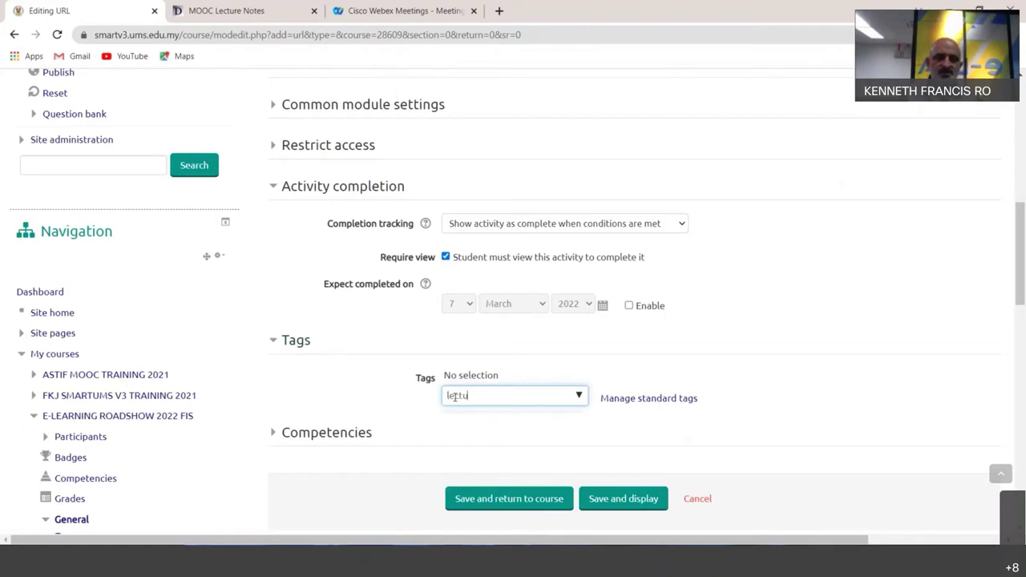
text(re)
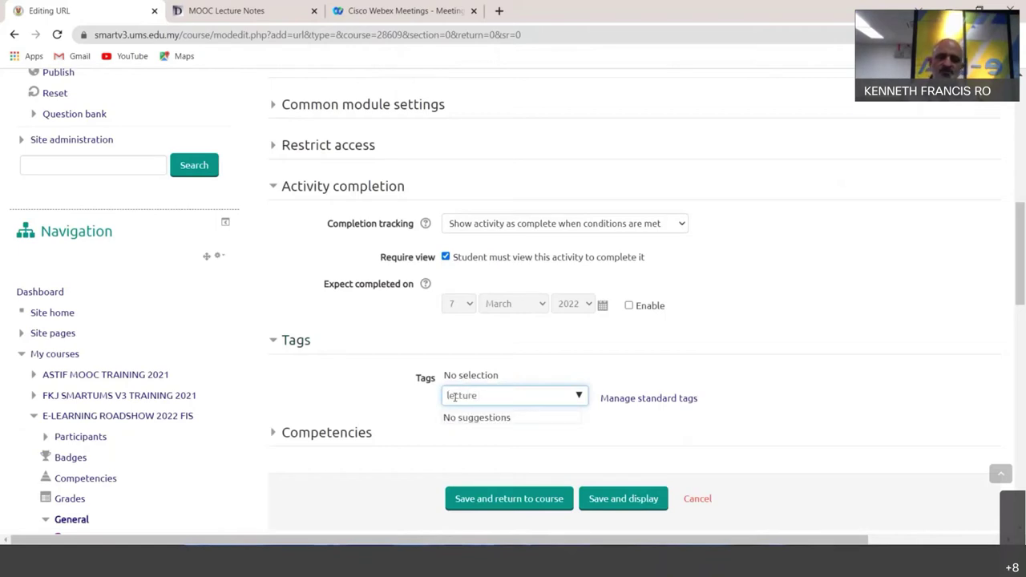
text( 1)
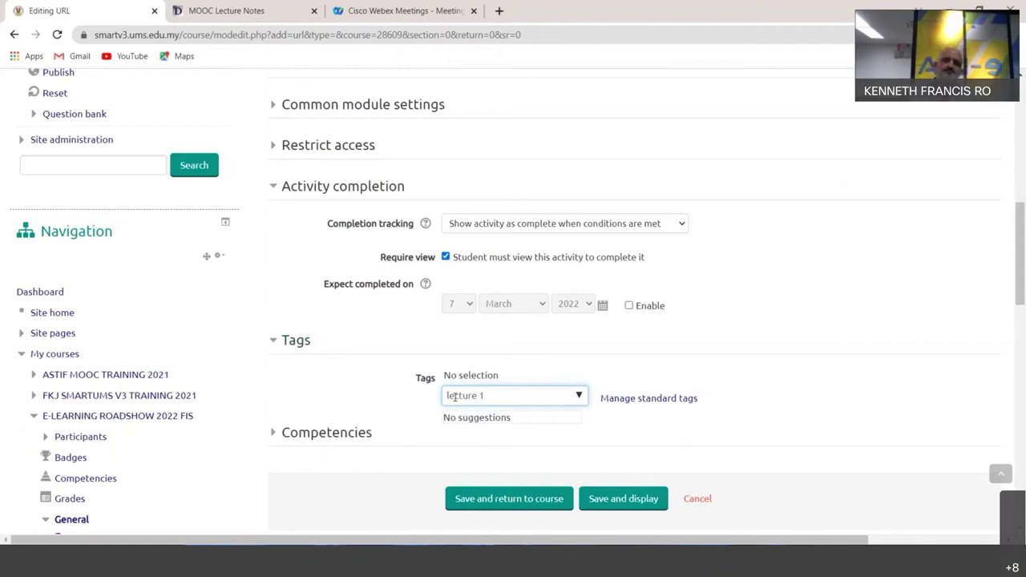
key(Return)
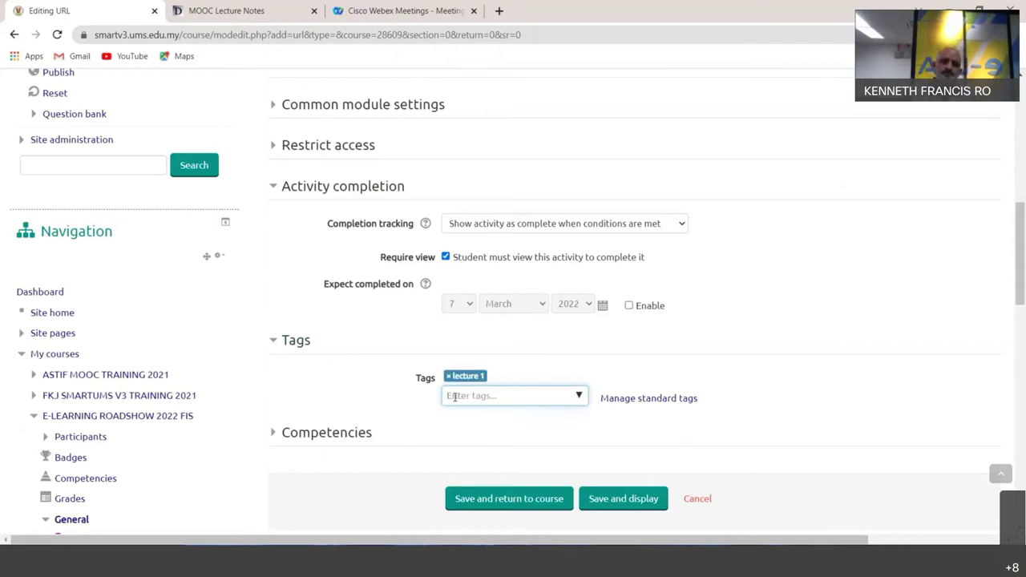
click(631, 498)
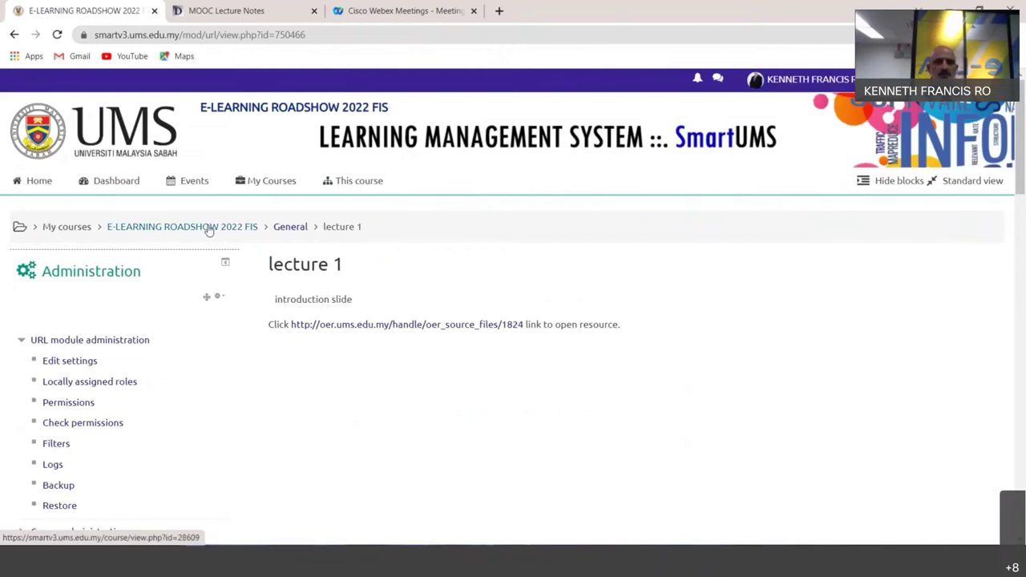
Step: Return to the E-LEARNING ROADSHOW 2022 FIS course, turn editing off, and open lecture 1
click(208, 227)
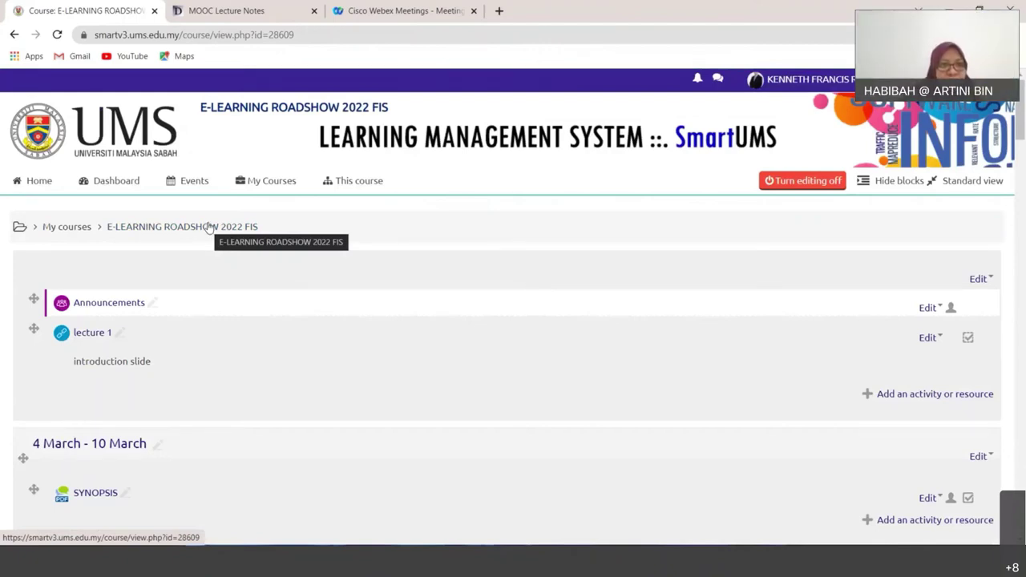
click(33, 184)
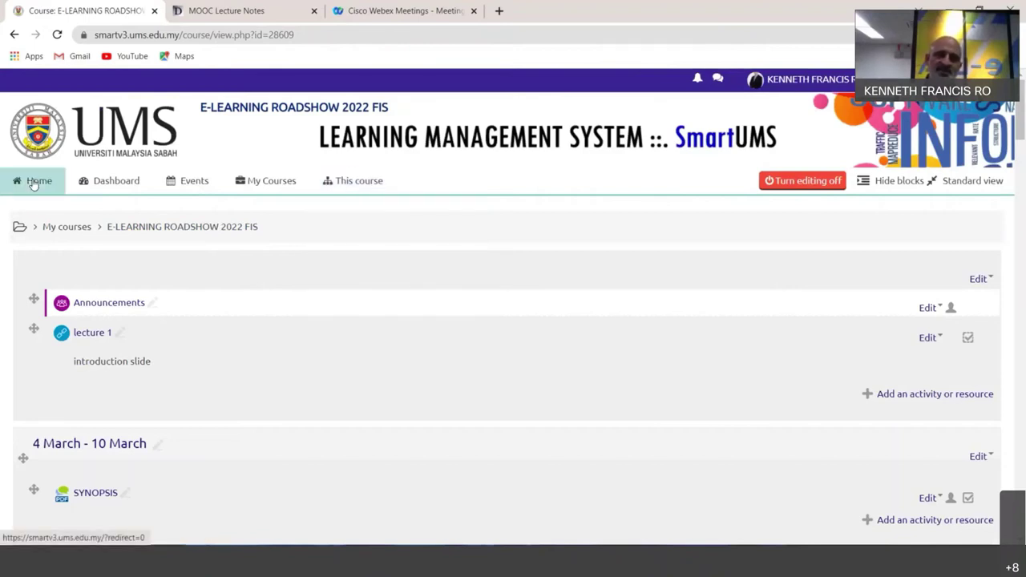
key(Tab)
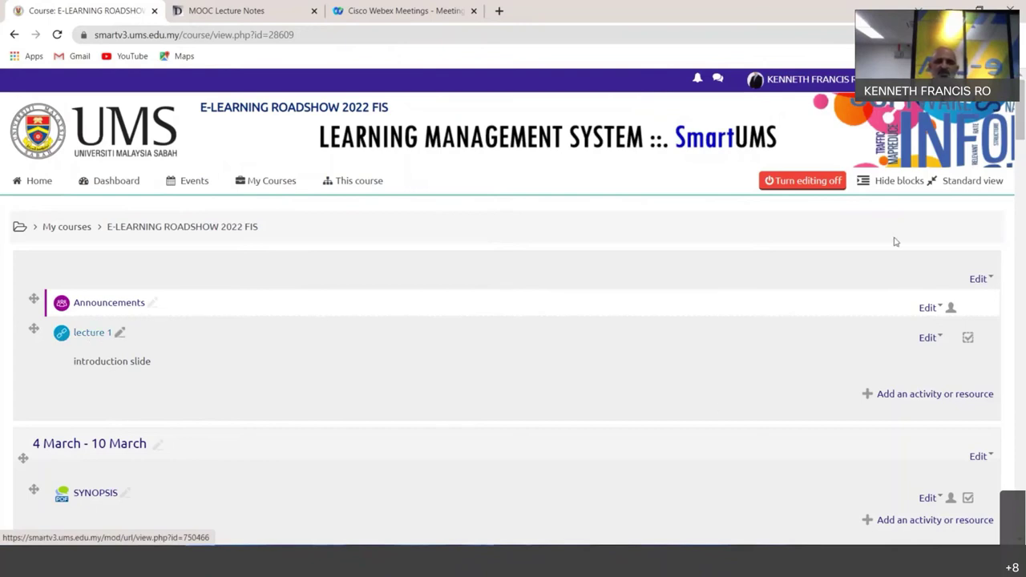
click(816, 184)
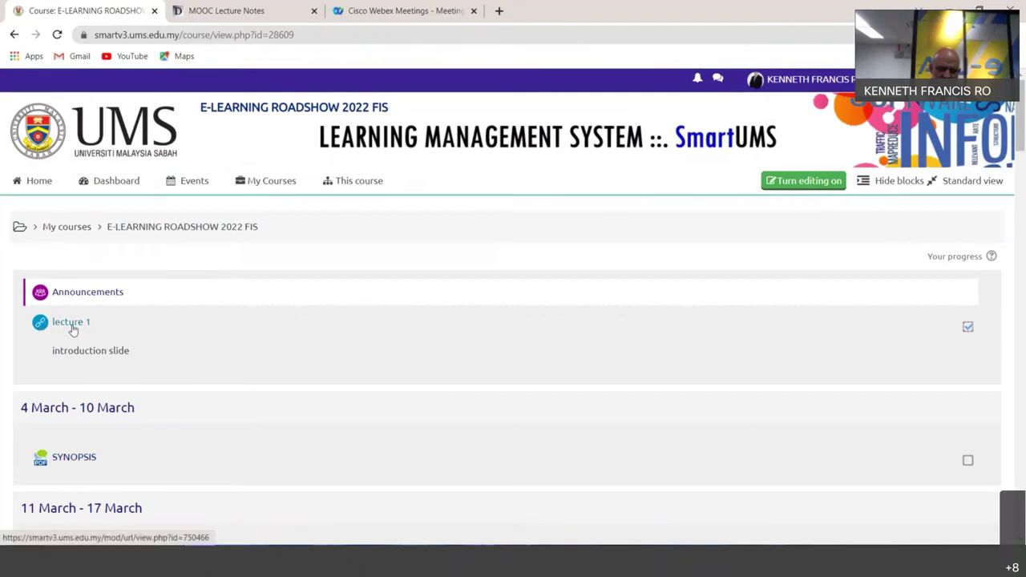
click(72, 325)
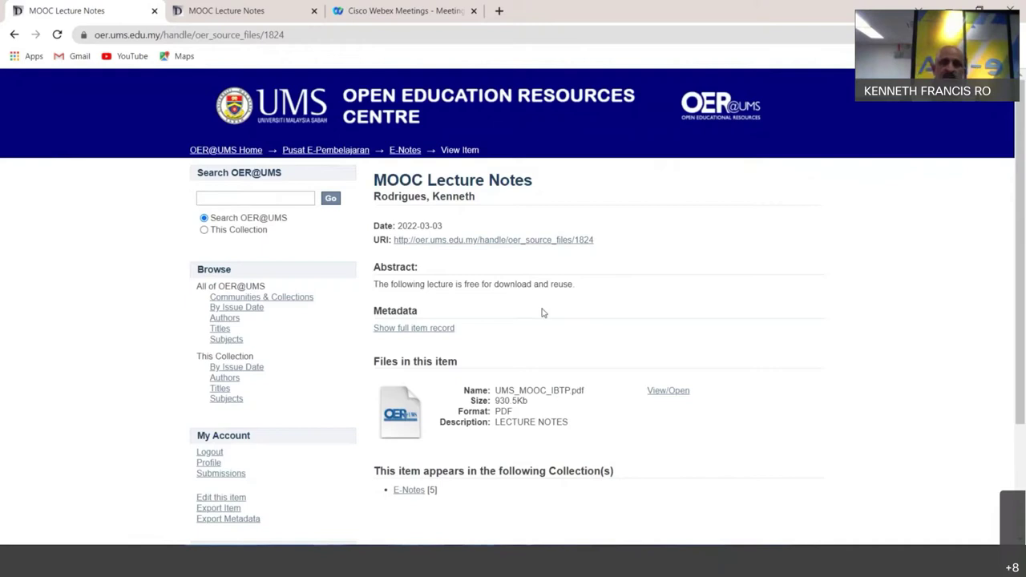
Step: Open UMS_MOOC_IBTP.pdf from the MOOC Lecture Notes item page via View/Open
scroll(522, 396, down, 1)
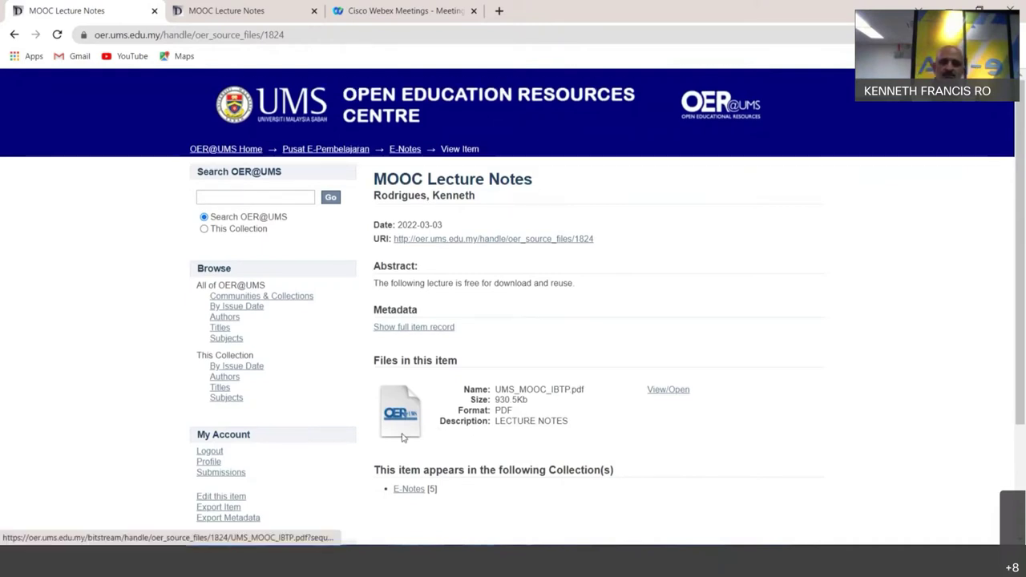
scroll(425, 417, down, 1)
scroll(684, 386, down, 2)
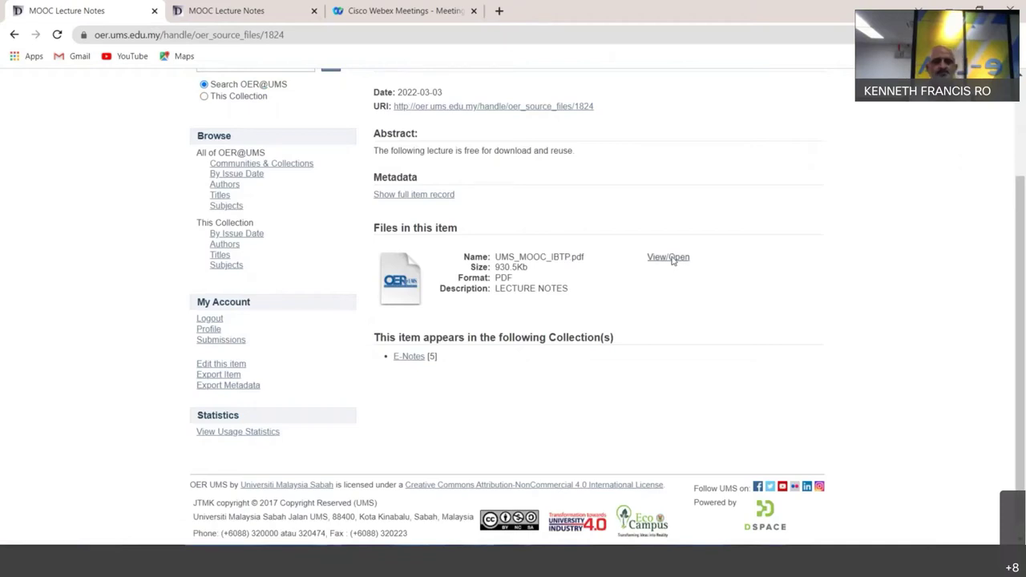
click(668, 258)
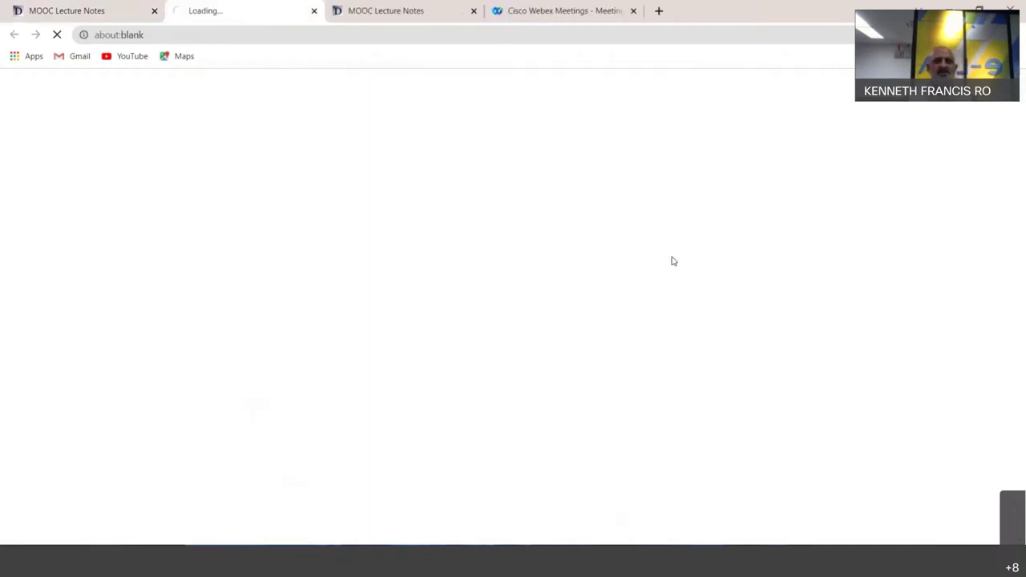
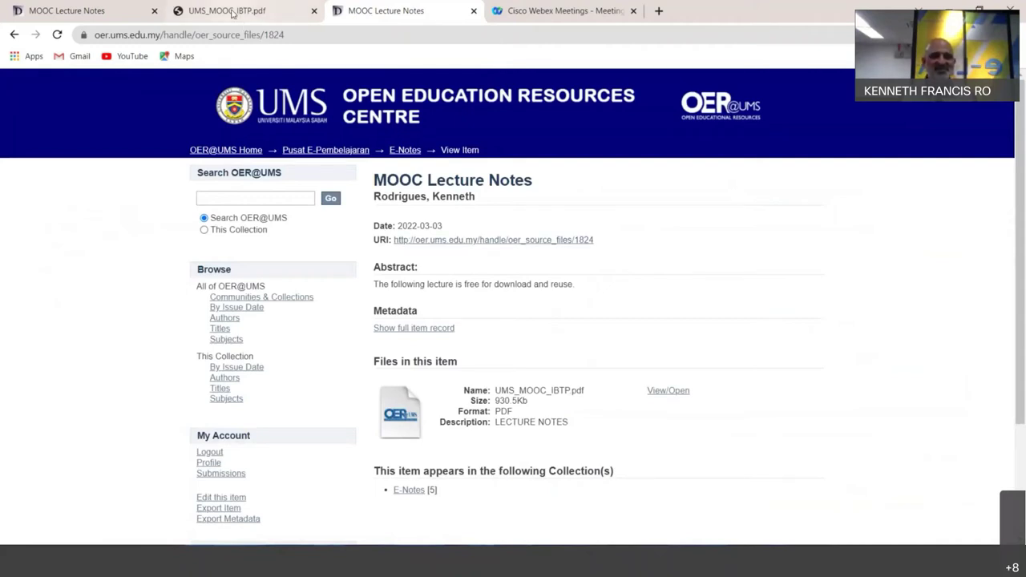
Step: View the lecture notes PDF, then return to the MOOC Lecture Notes item page
click(231, 13)
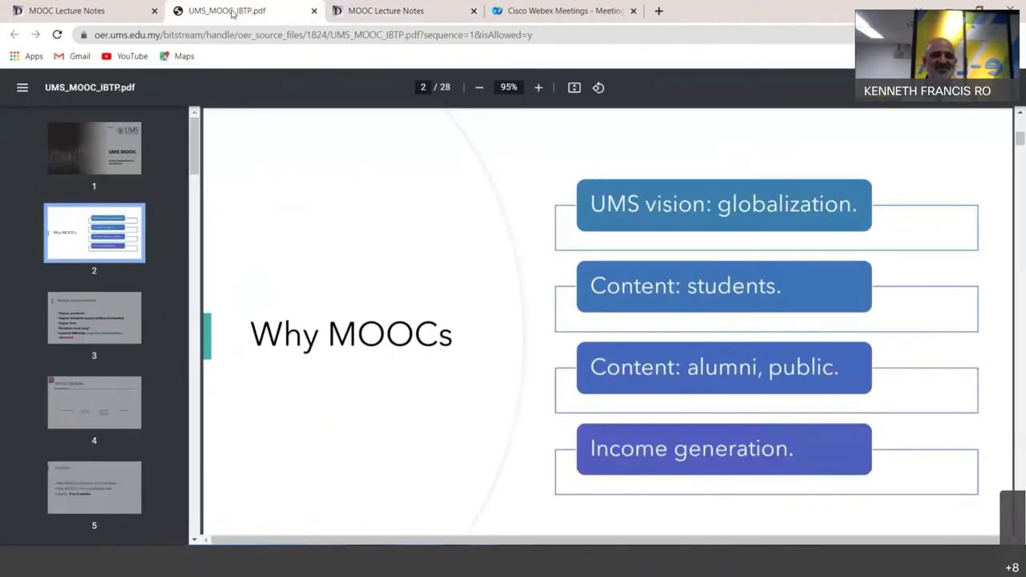
click(362, 10)
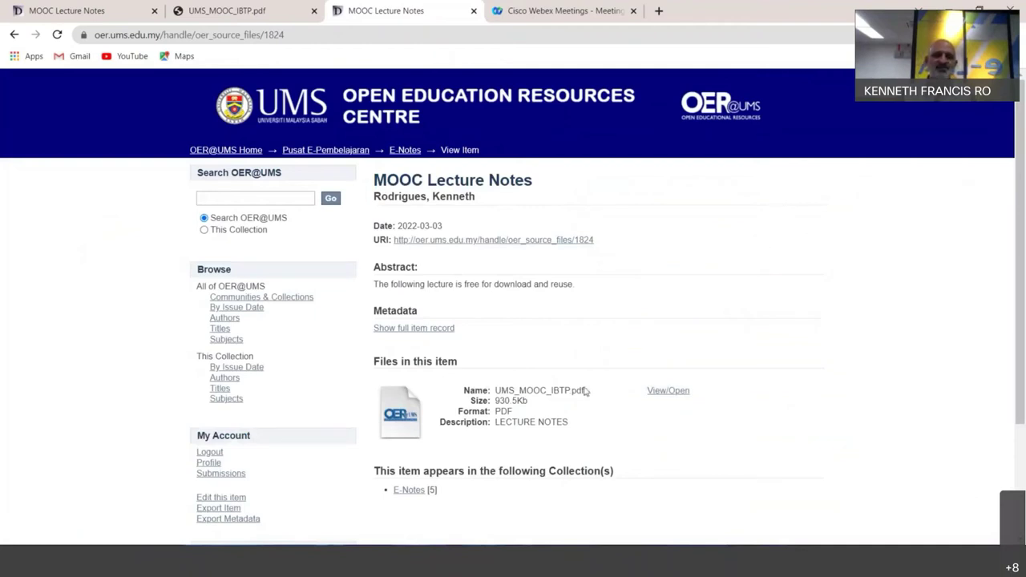
scroll(545, 366, down, 1)
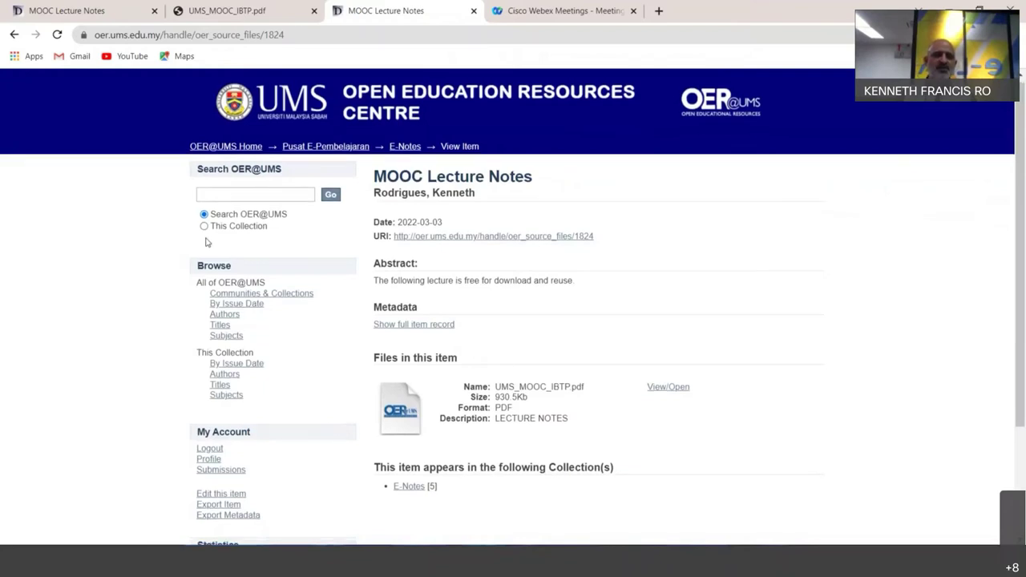
scroll(290, 385, down, 2)
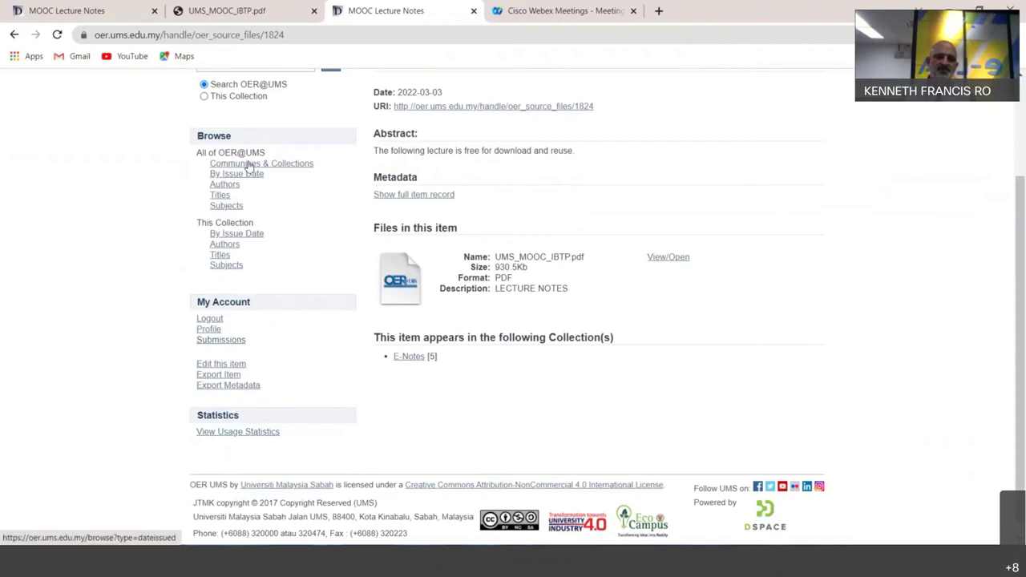
Step: Browse Communities & Collections and scroll through each community's collections and item counts
click(313, 183)
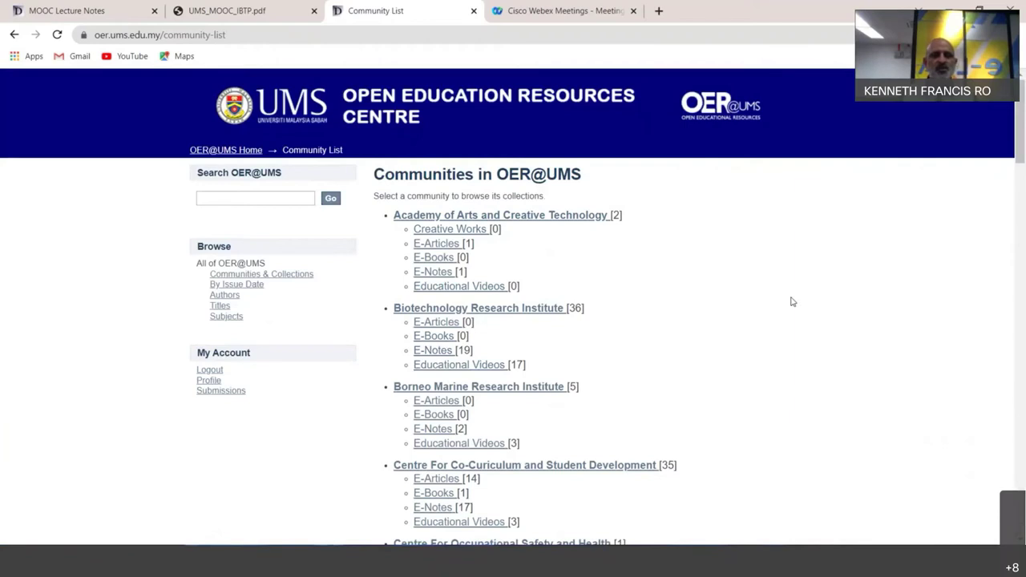
drag(1018, 141, 1019, 141)
scroll(1019, 141, down, 2)
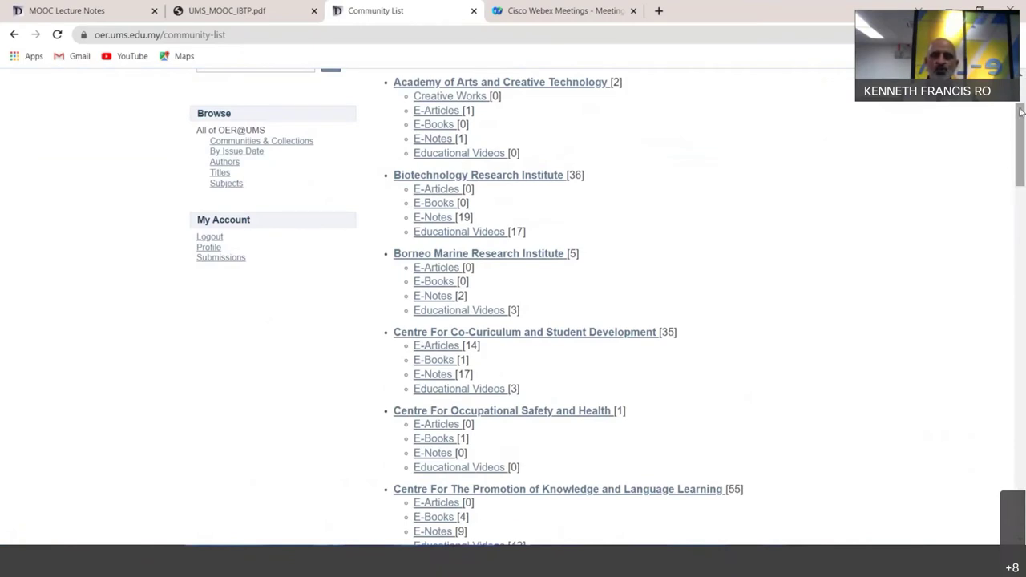
scroll(1023, 85, up, 1)
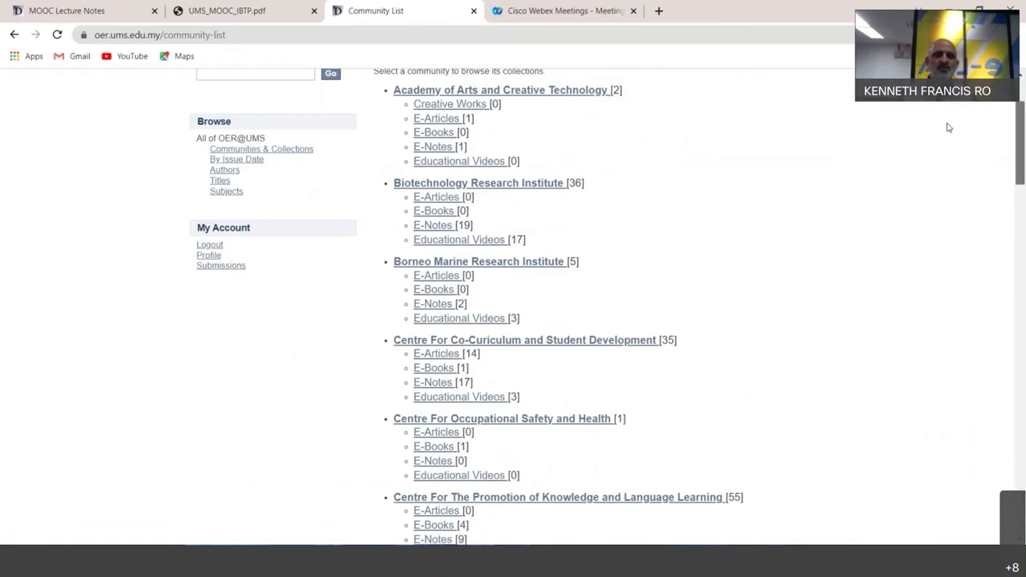
scroll(722, 284, up, 1)
scroll(931, 215, up, 2)
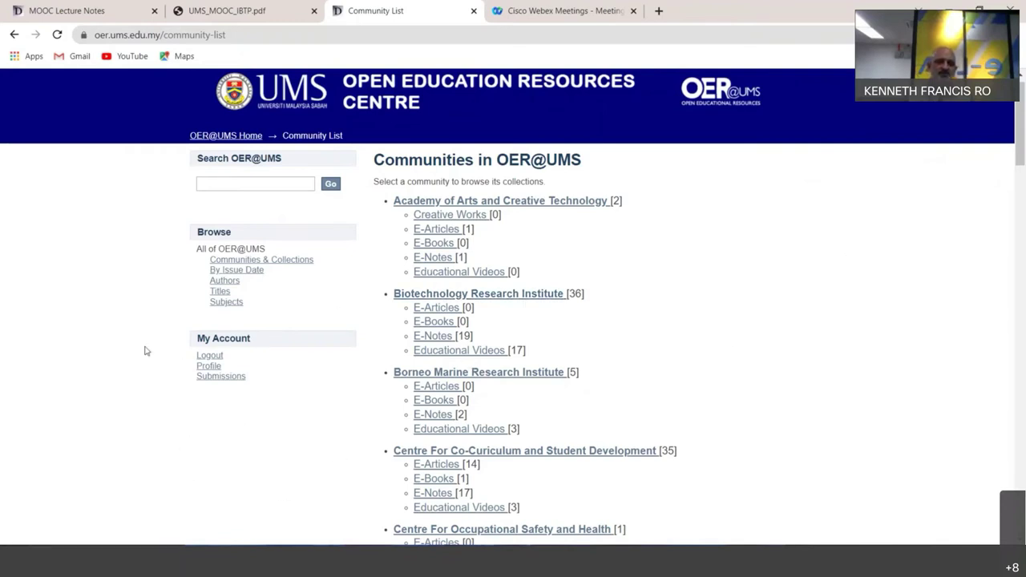
Step: Show the eight unfinished submissions under My Account > Submissions
click(223, 378)
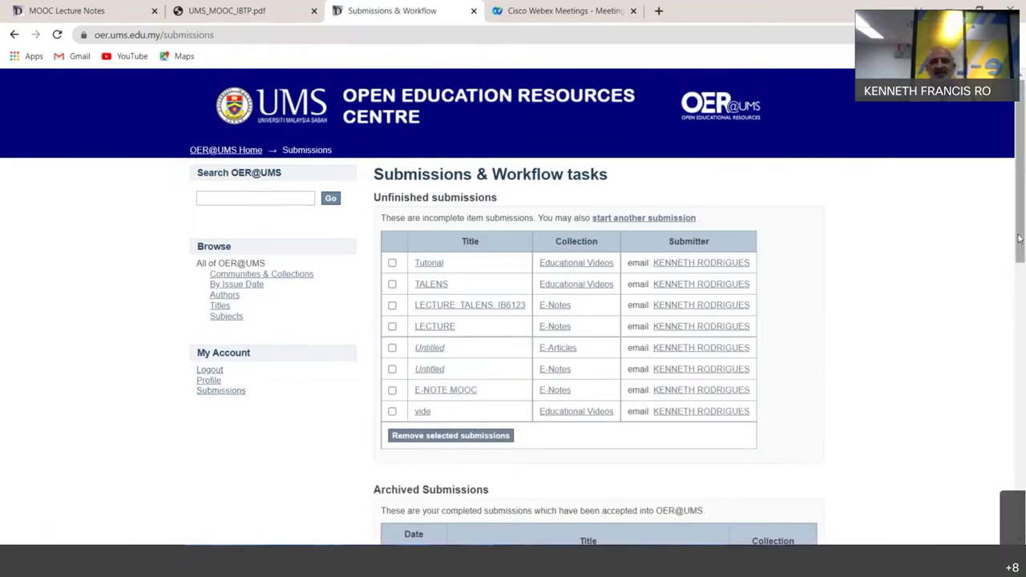
drag(1022, 259, 1020, 263)
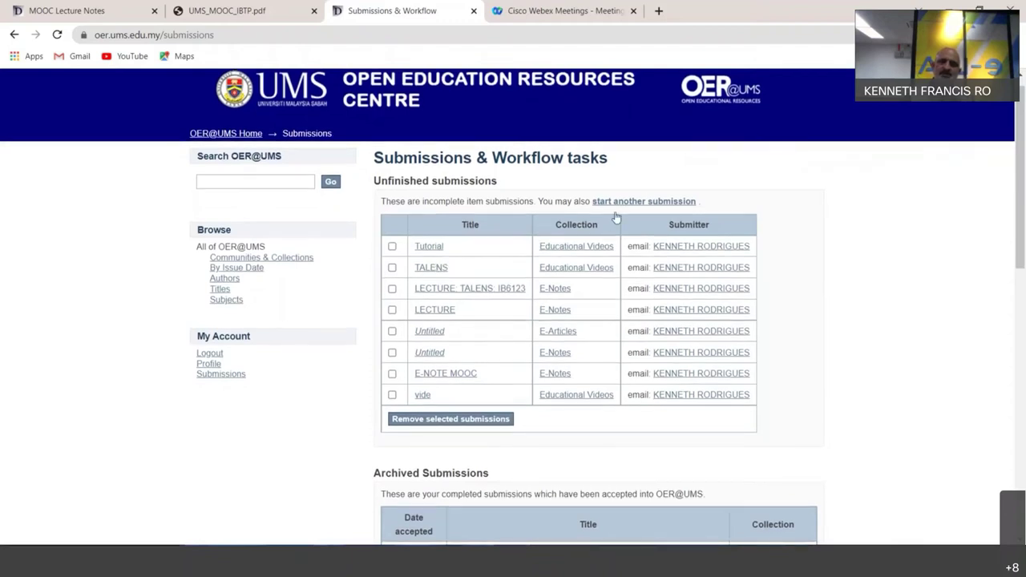
scroll(617, 213, up, 1)
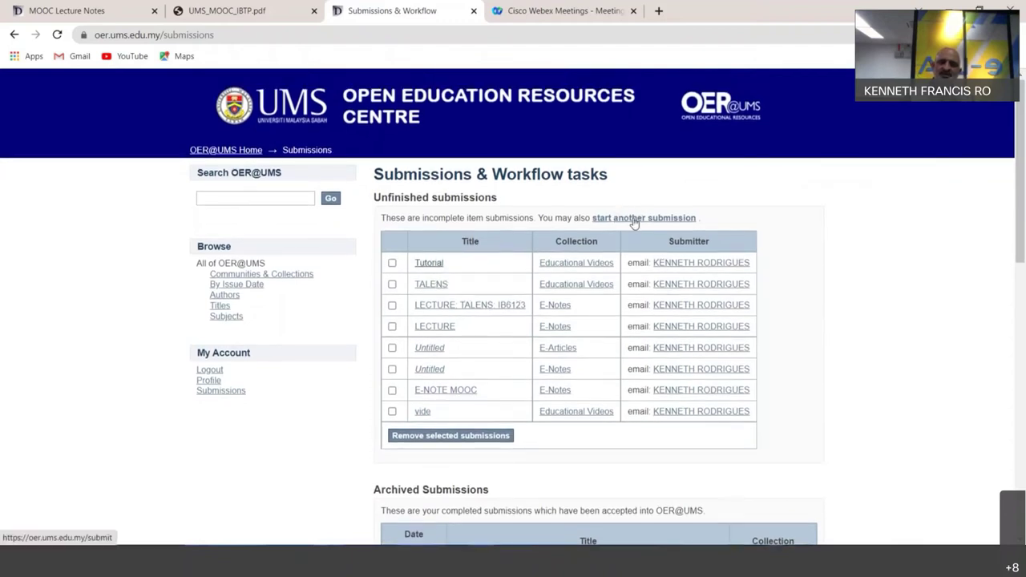
Step: Start another submission and expand the Collection selector to pick a destination
click(633, 220)
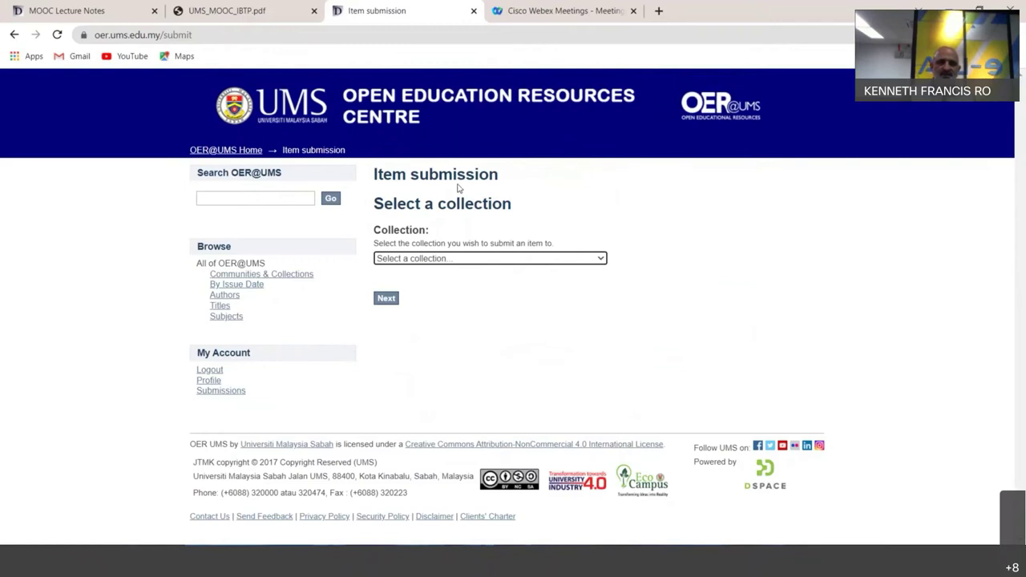
click(448, 258)
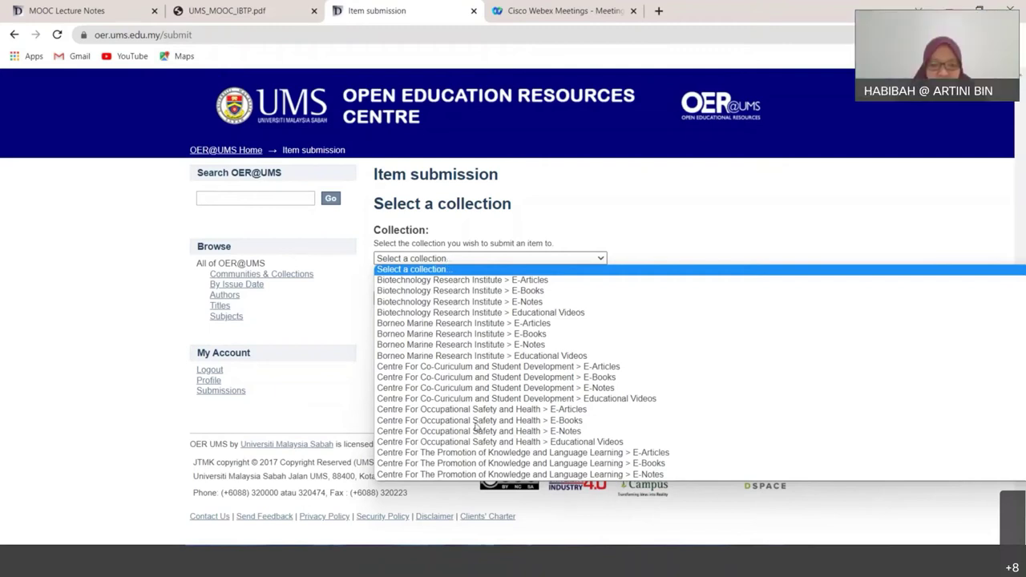
Step: Arrow through the collection list to select Faculty of Computing and Informatics > E-Articles
key(Down)
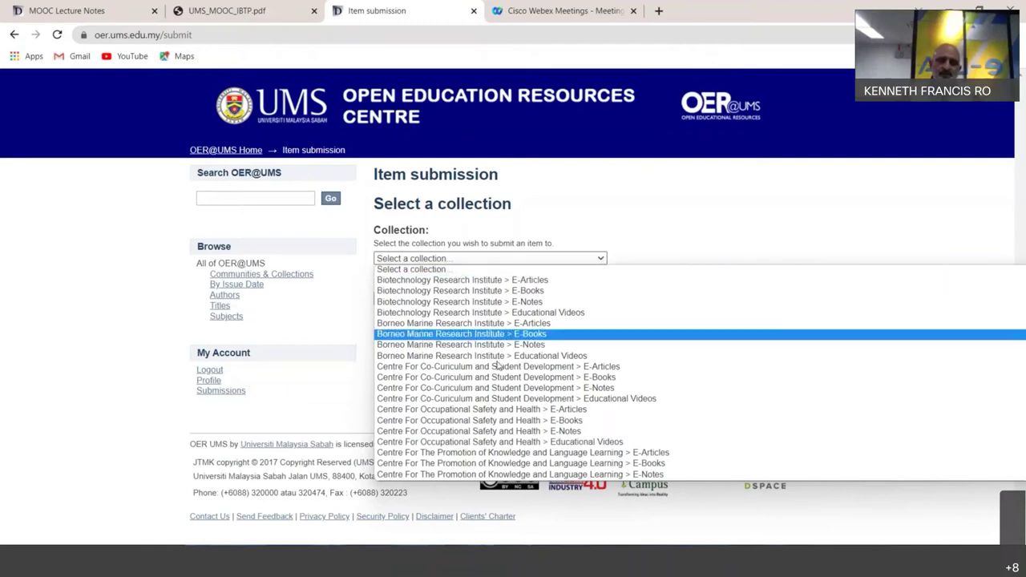
key(Down)
key(Down)
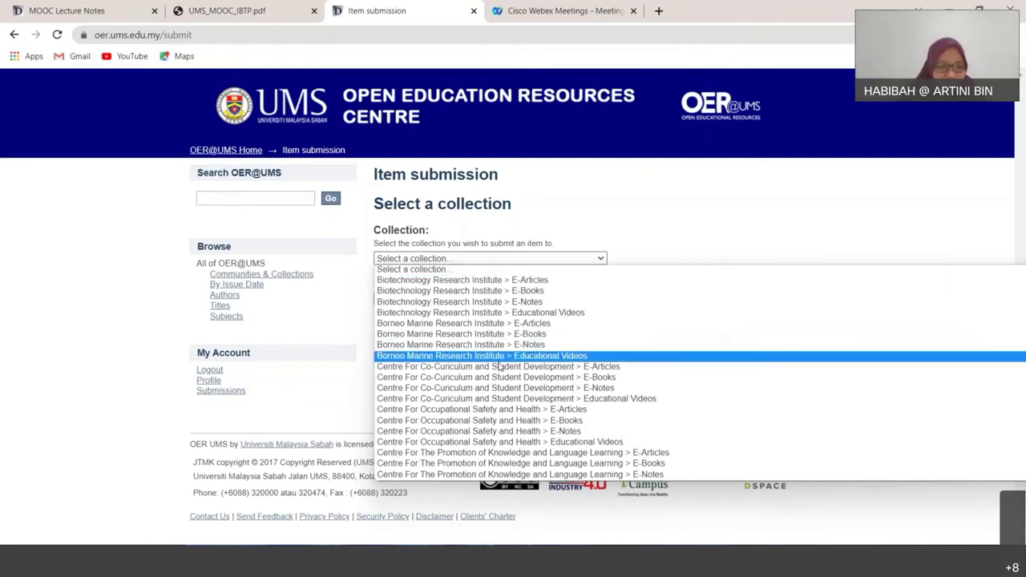
key(Down)
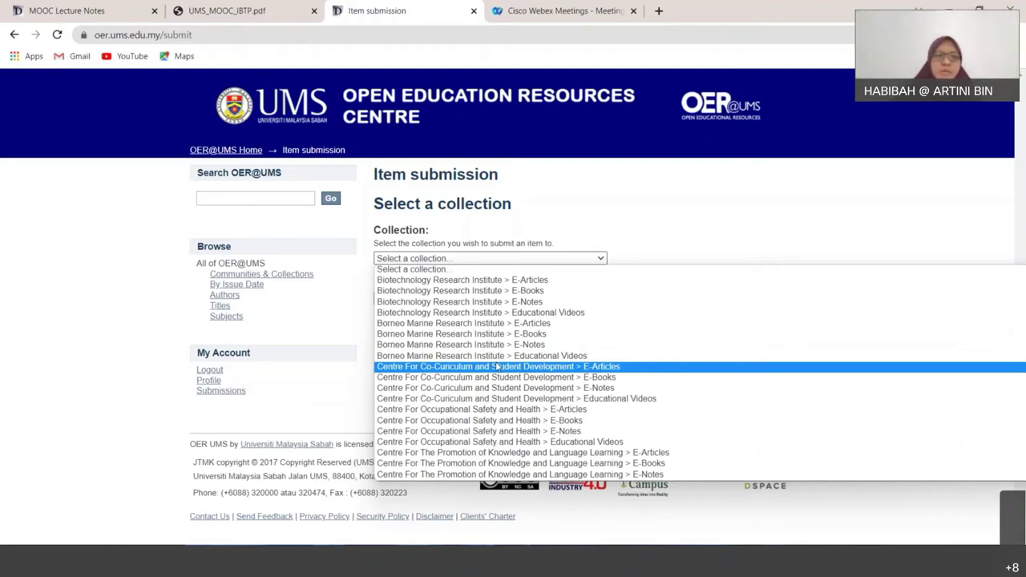
key(Down)
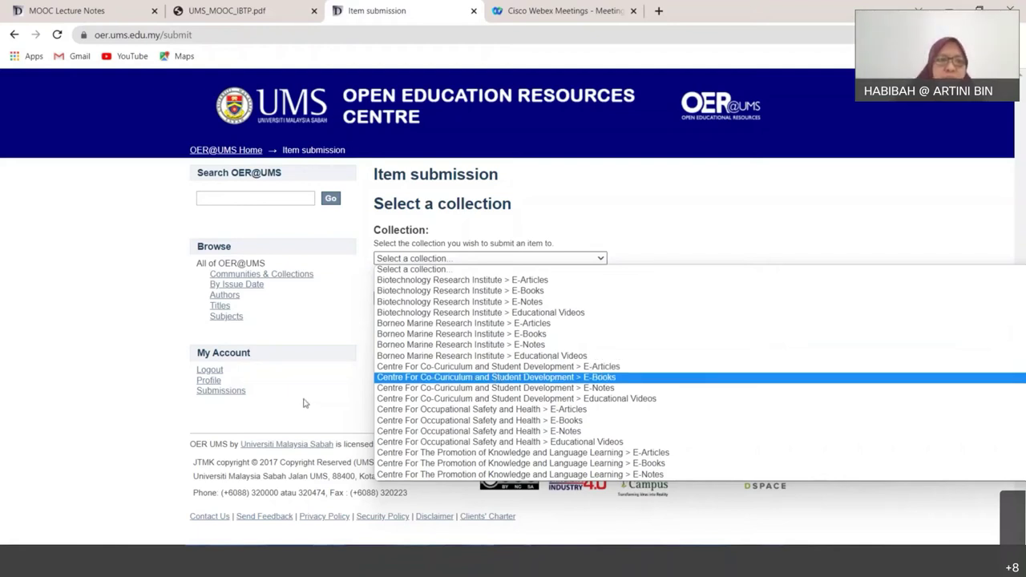
key(Down)
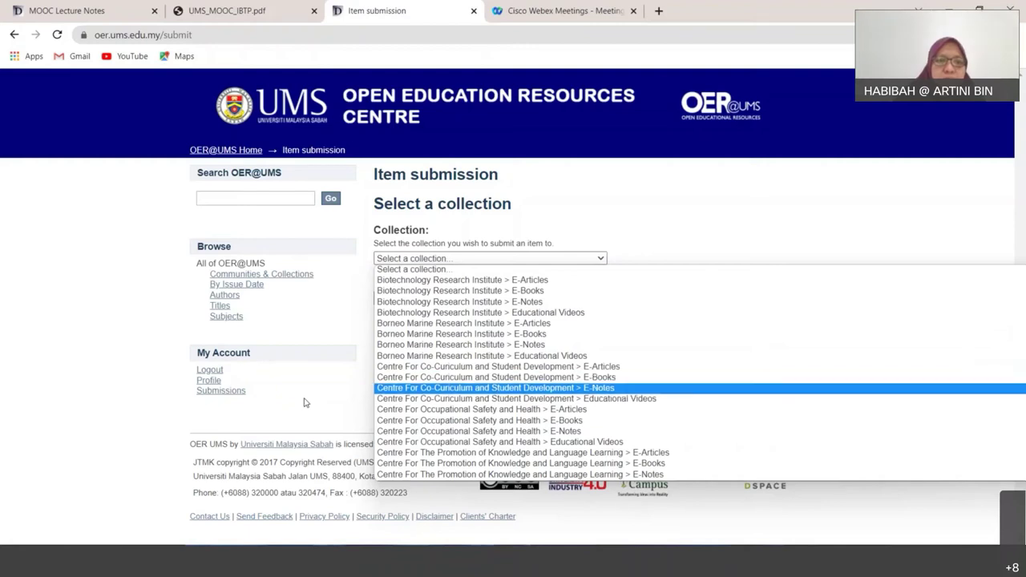
key(Down)
key(Down)
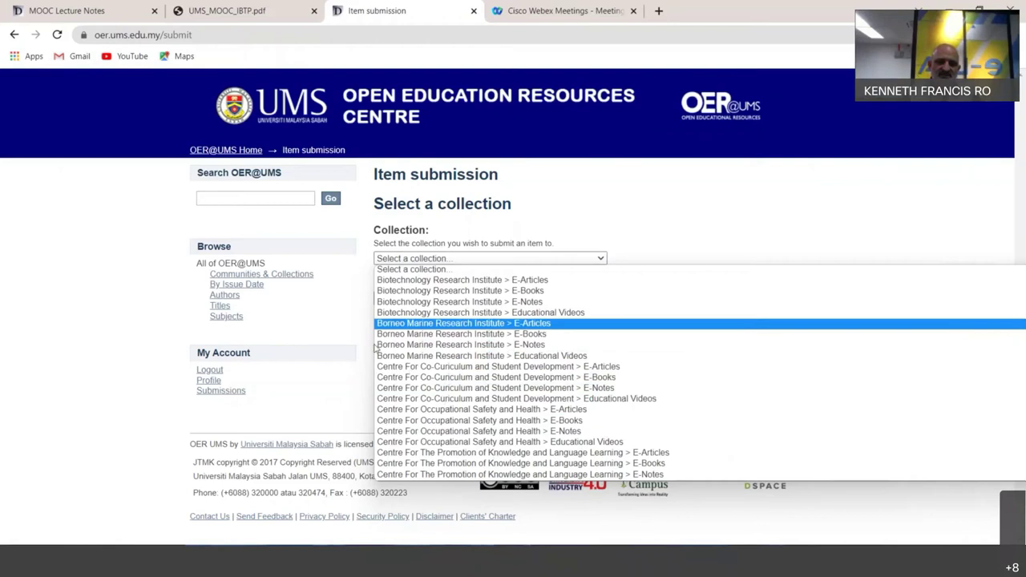
key(Down)
key(Down)
key(Down)
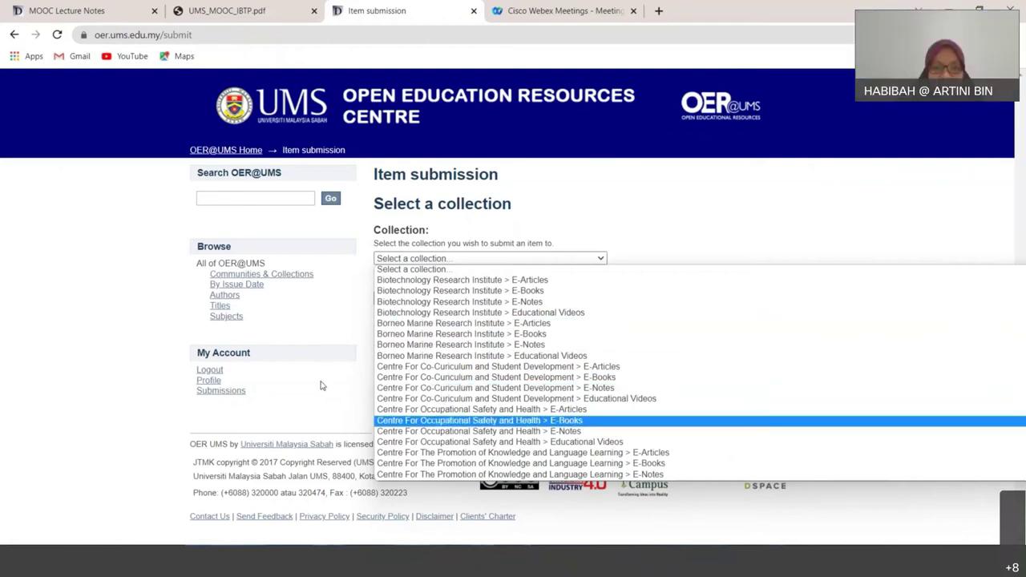
key(Down)
key(Down)
key(Down)
key(Down)
key(Up)
key(Up)
key(Up)
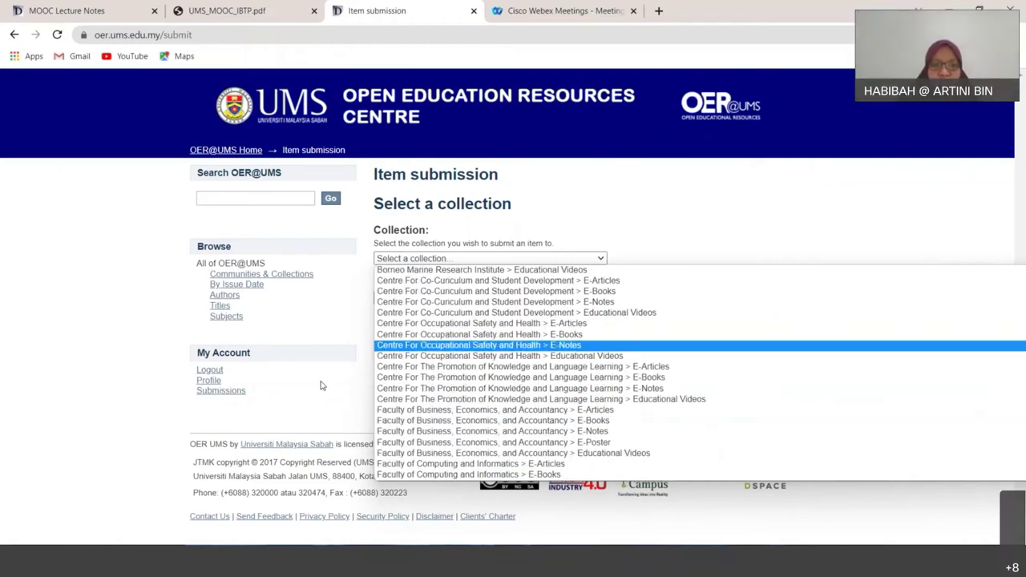
key(Down)
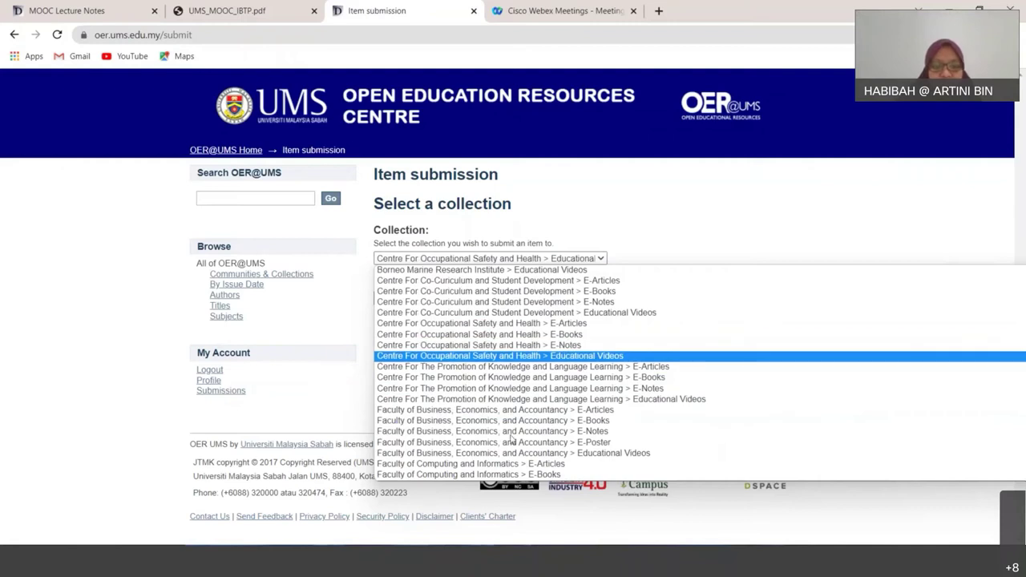
key(Down)
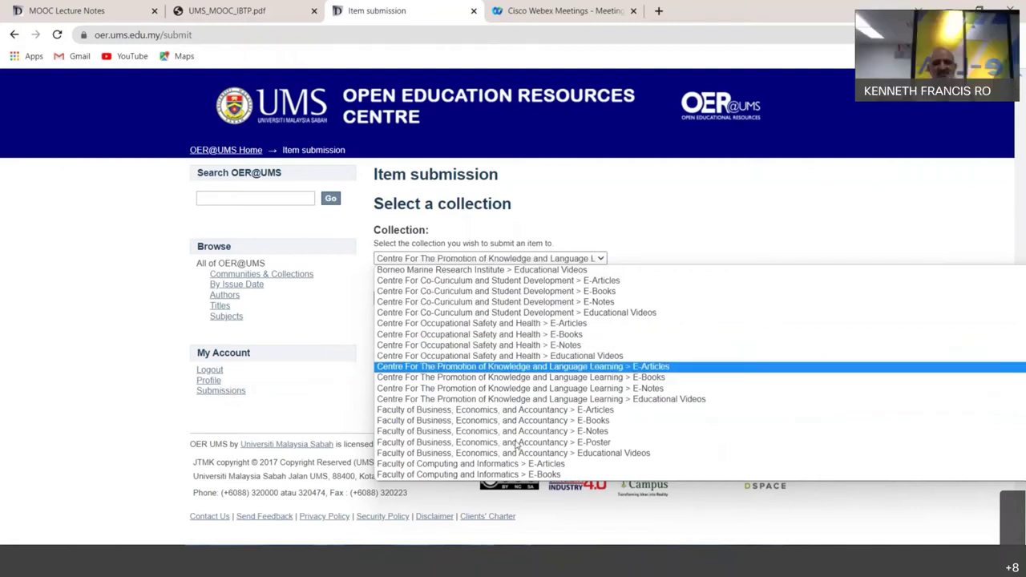
key(Down)
key(Down)
key(Down)
key(Down)
key(Down)
key(Down)
key(Down)
key(Down)
key(Down)
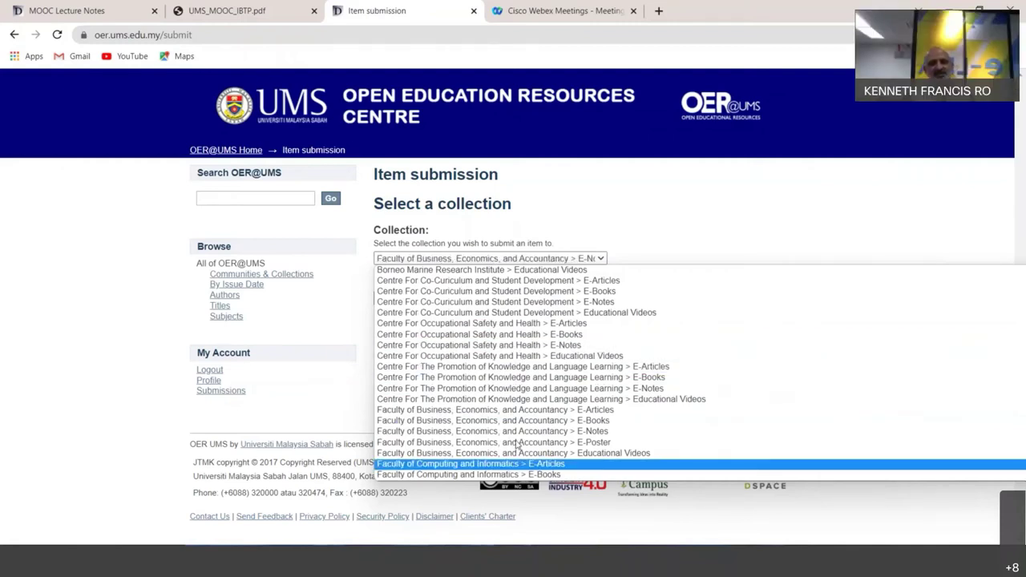
key(Up)
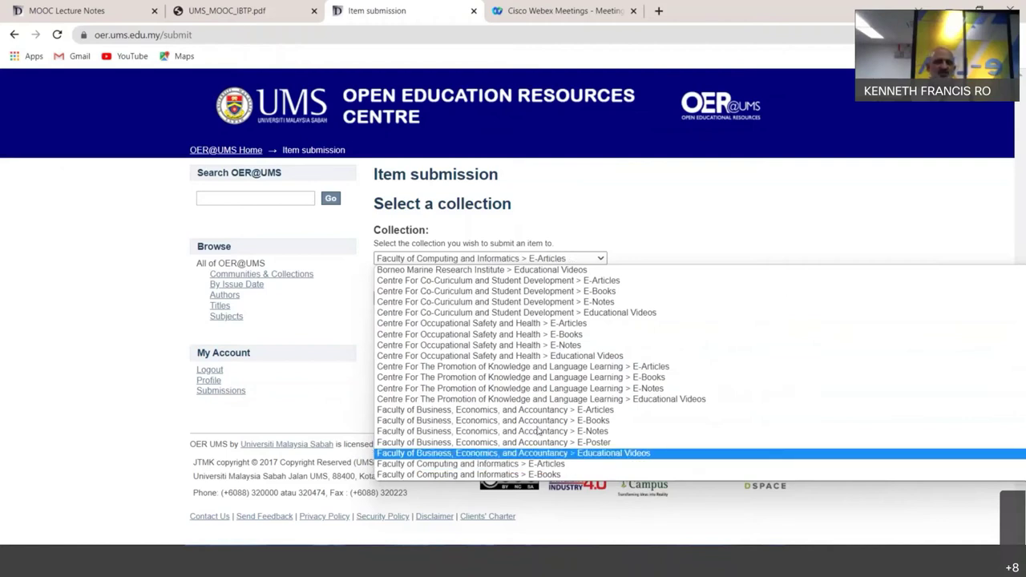
key(c)
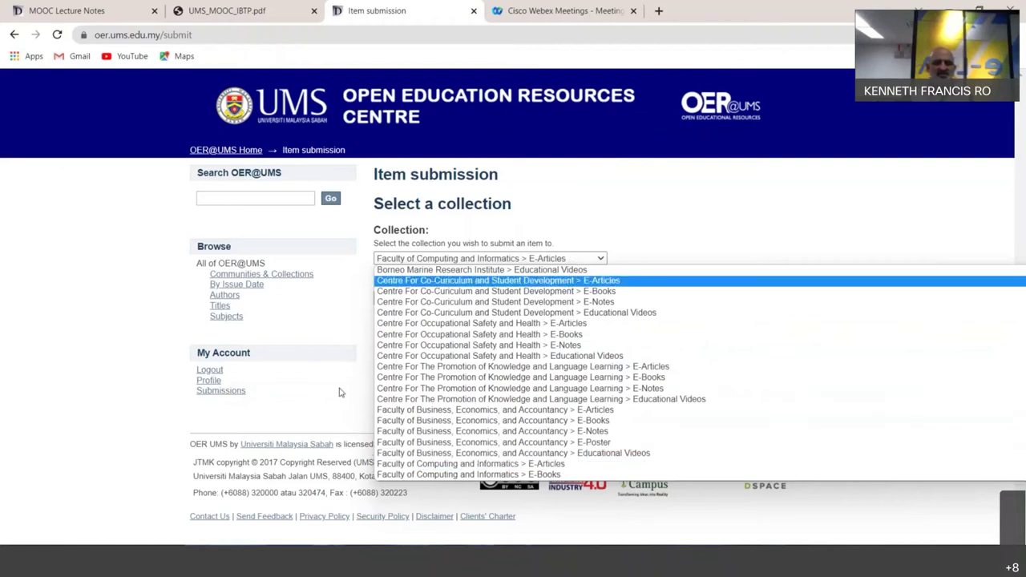
click(340, 392)
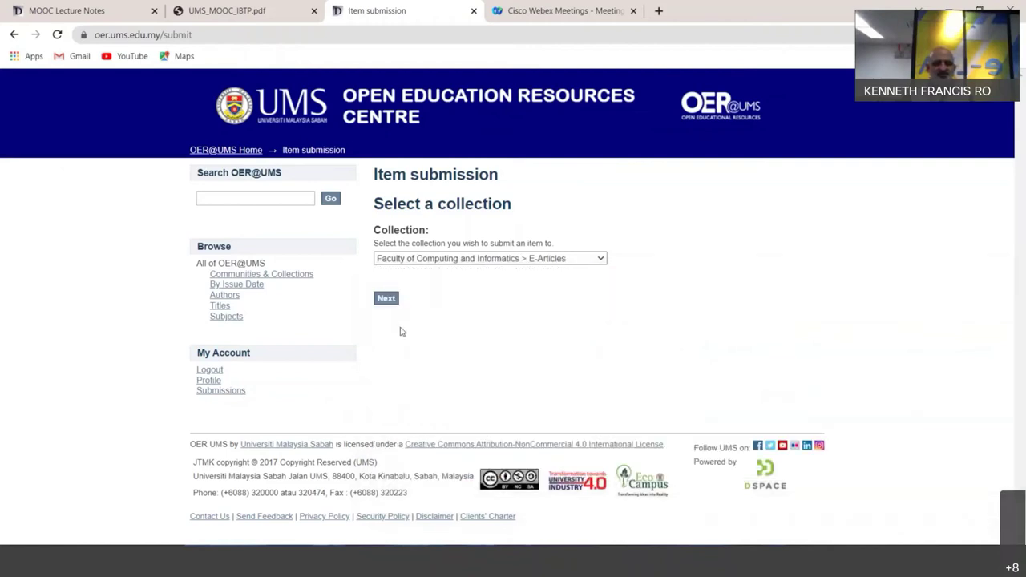
click(435, 261)
Step: Switch the submission's collection to Pusat E-Pembelajaran > E-Notes near the end of the list
click(435, 262)
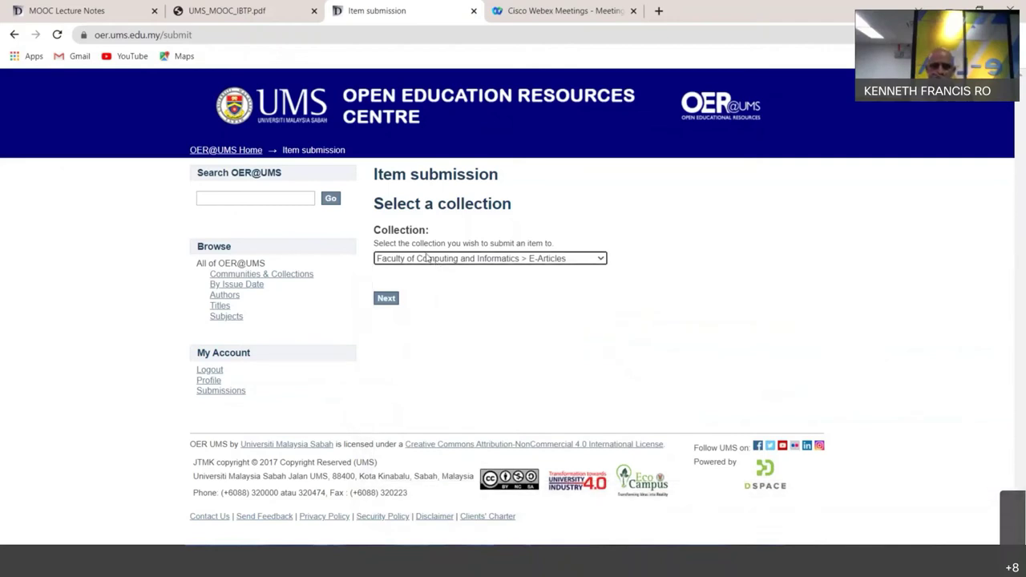
click(428, 259)
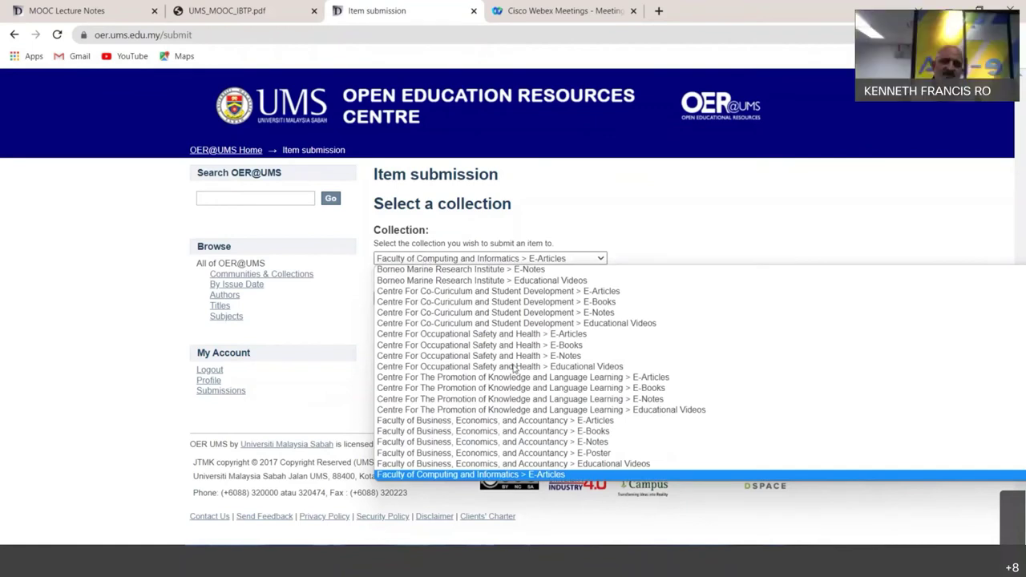
key(Page_Up)
scroll(562, 375, up, 1)
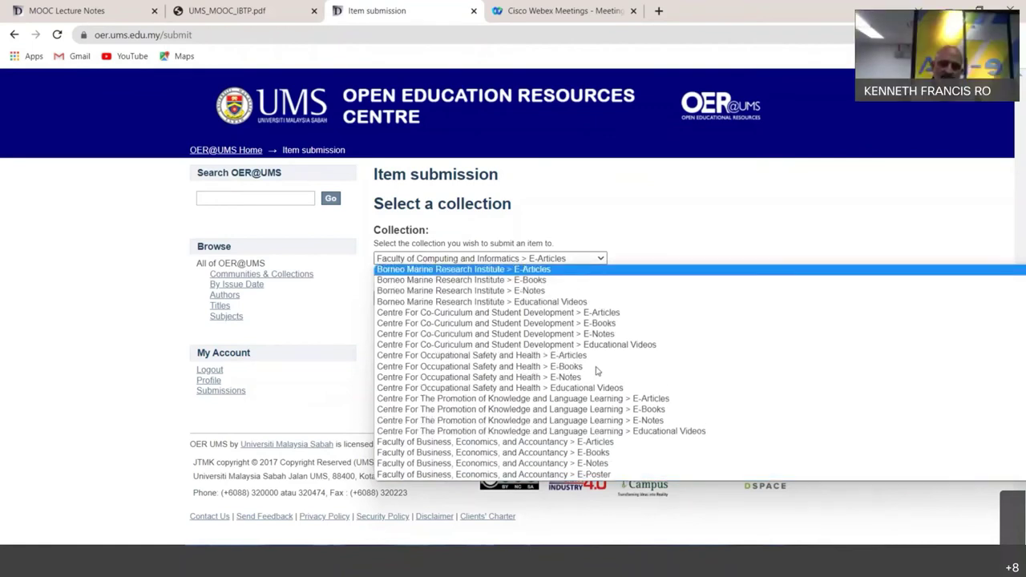
scroll(515, 437, down, 4)
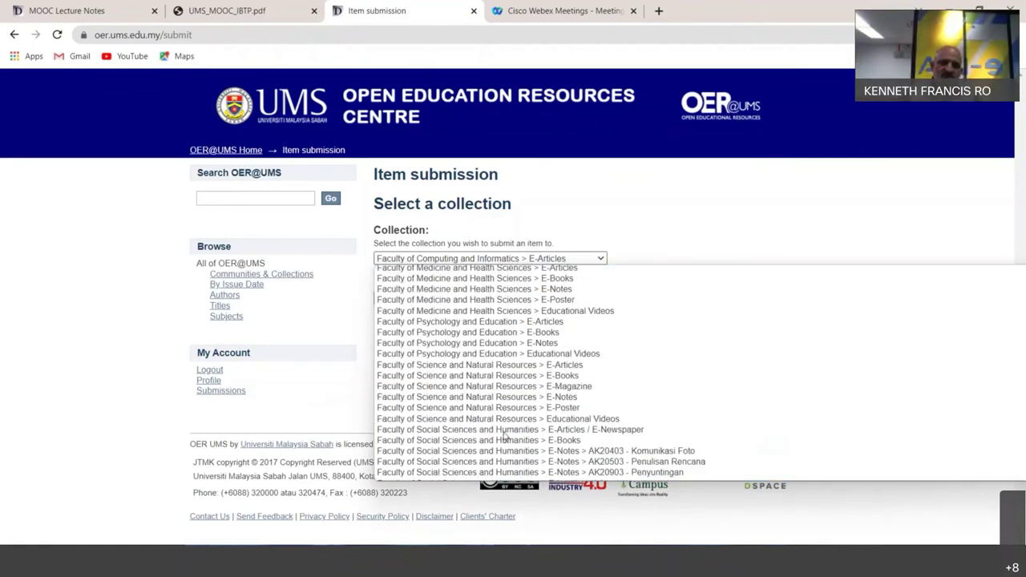
key(Down)
key(Down)
key(Down)
key(Down)
key(Down)
key(Down)
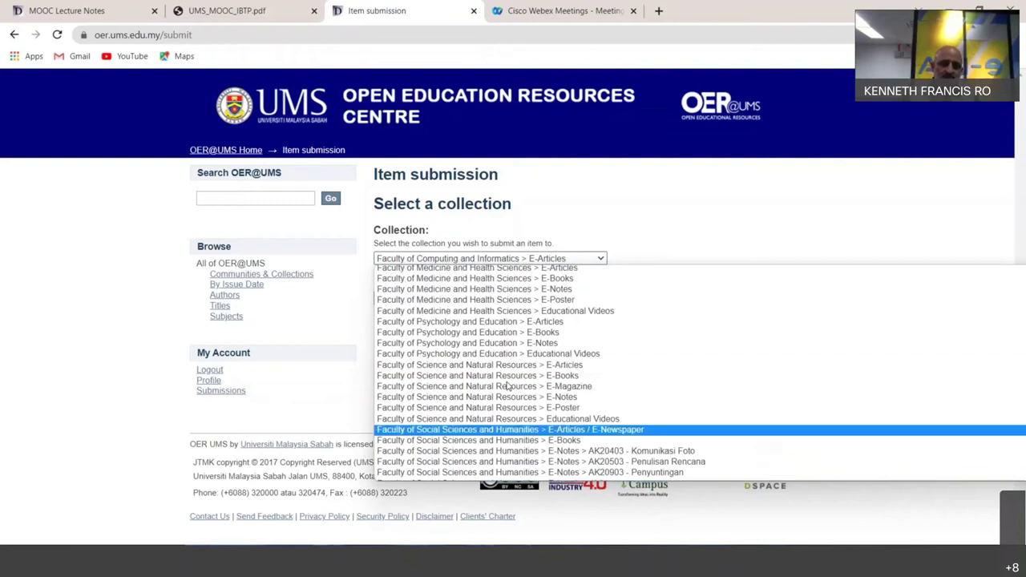
key(Up)
key(Up)
key(Up)
key(Up)
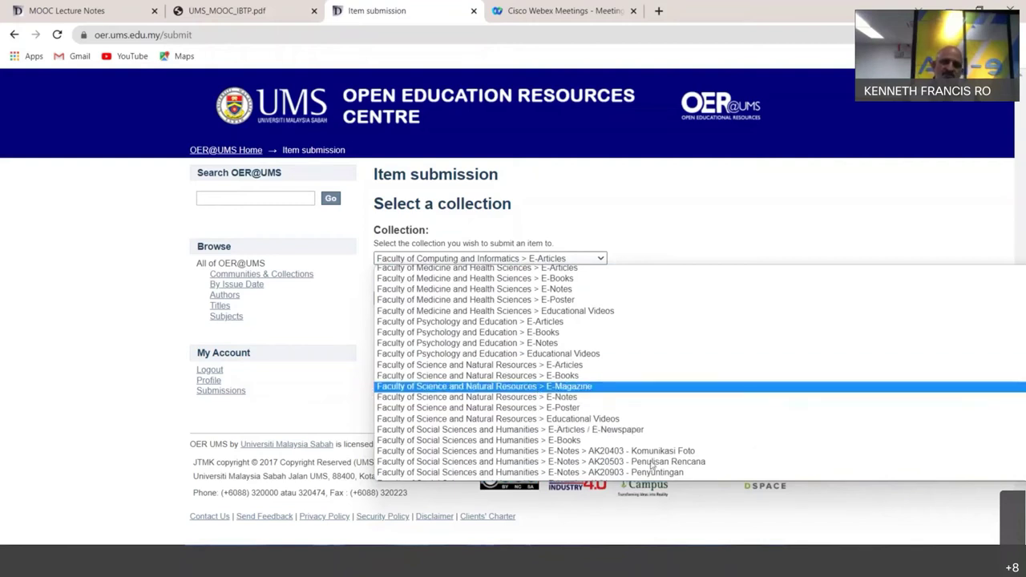
scroll(537, 420, down, 5)
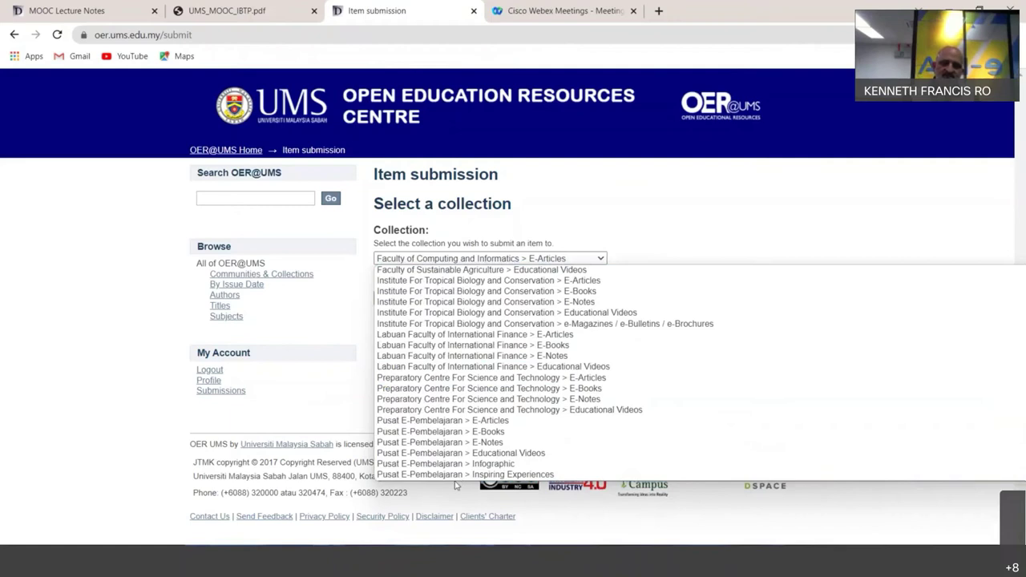
key(Down)
key(End)
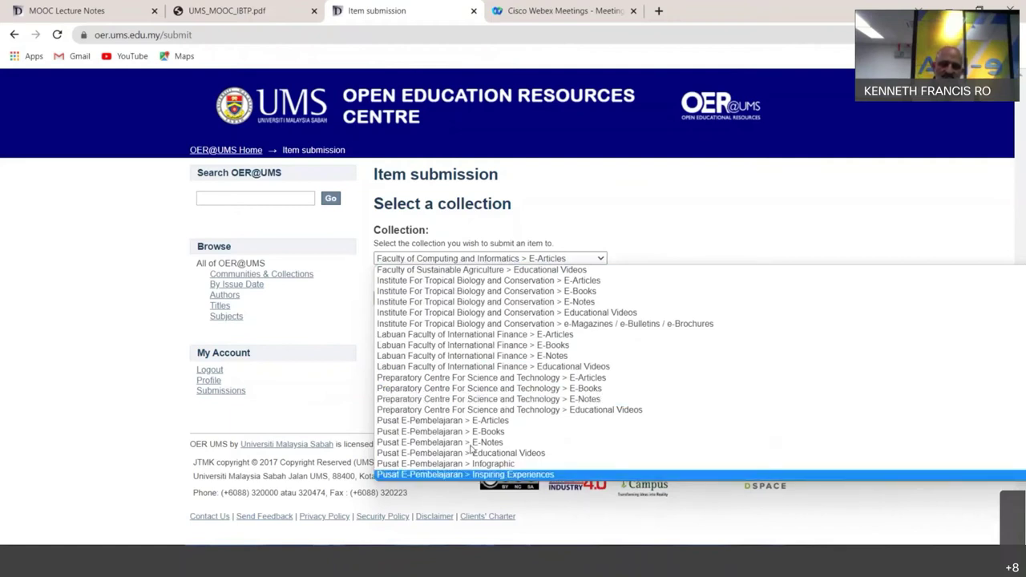
key(Up)
key(Up)
key(Up)
key(Up)
key(Up)
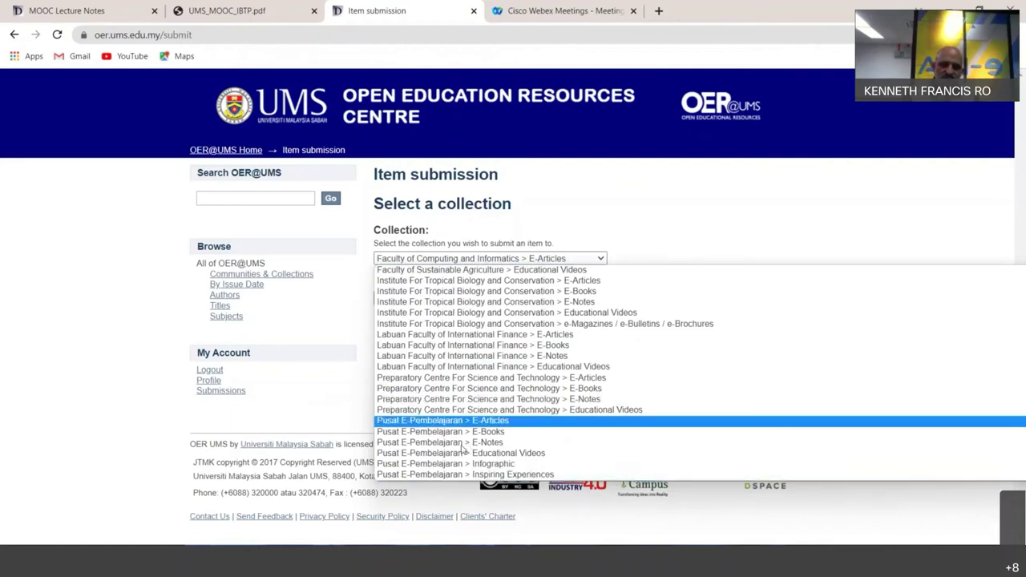
key(Escape)
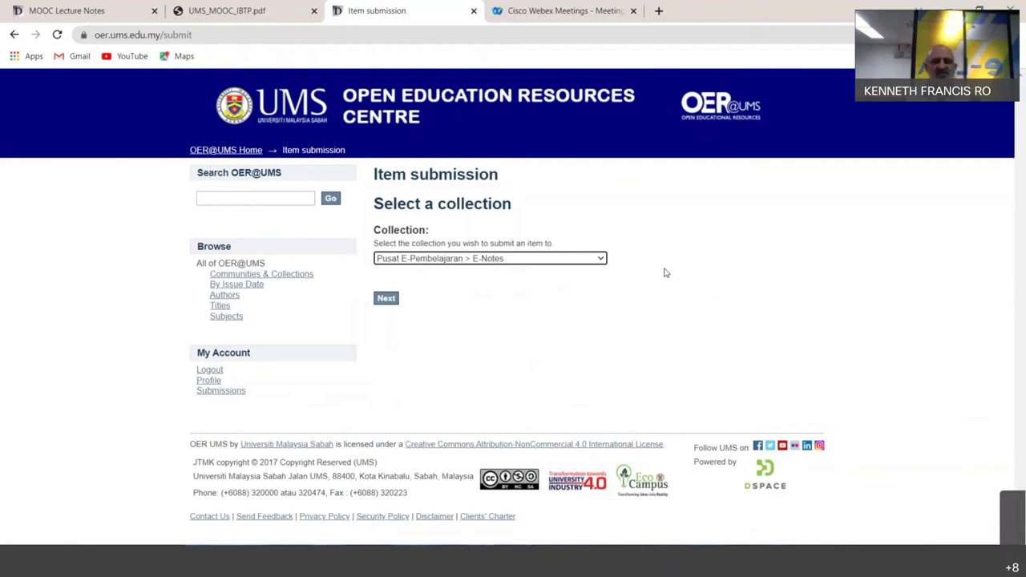
Step: Continue to Describe Item and add the author's last and first name to Authors
click(386, 299)
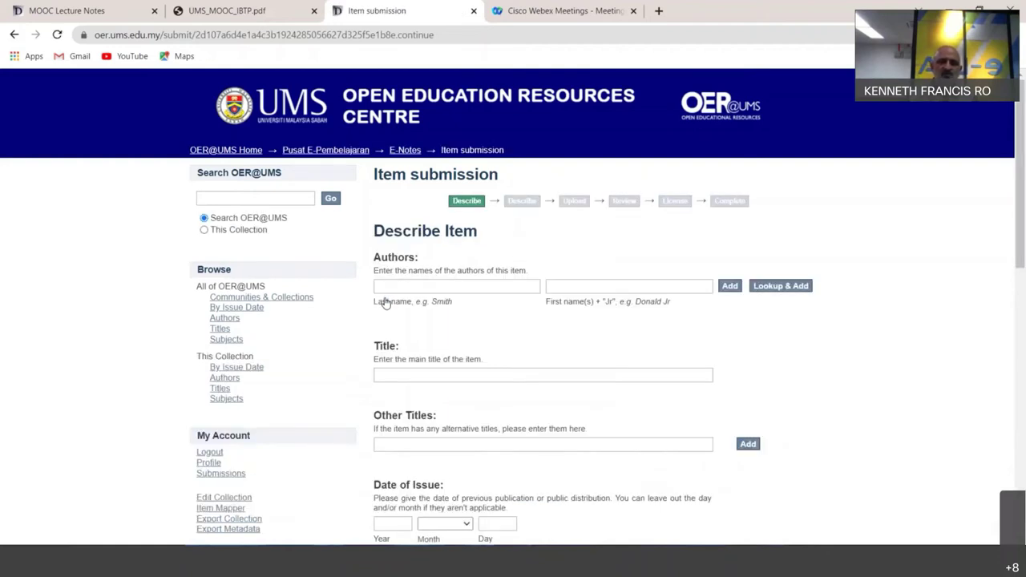
click(470, 285)
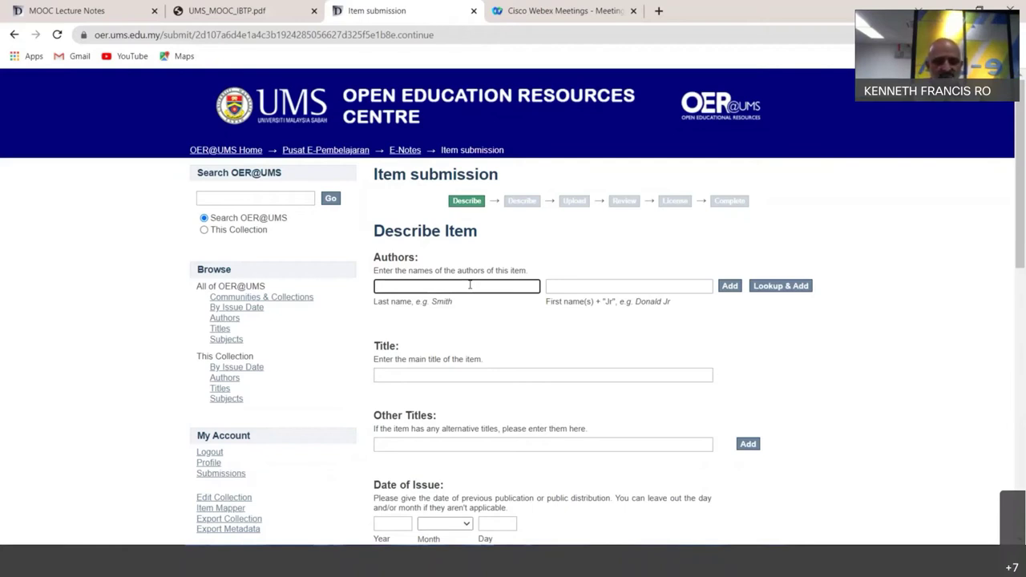
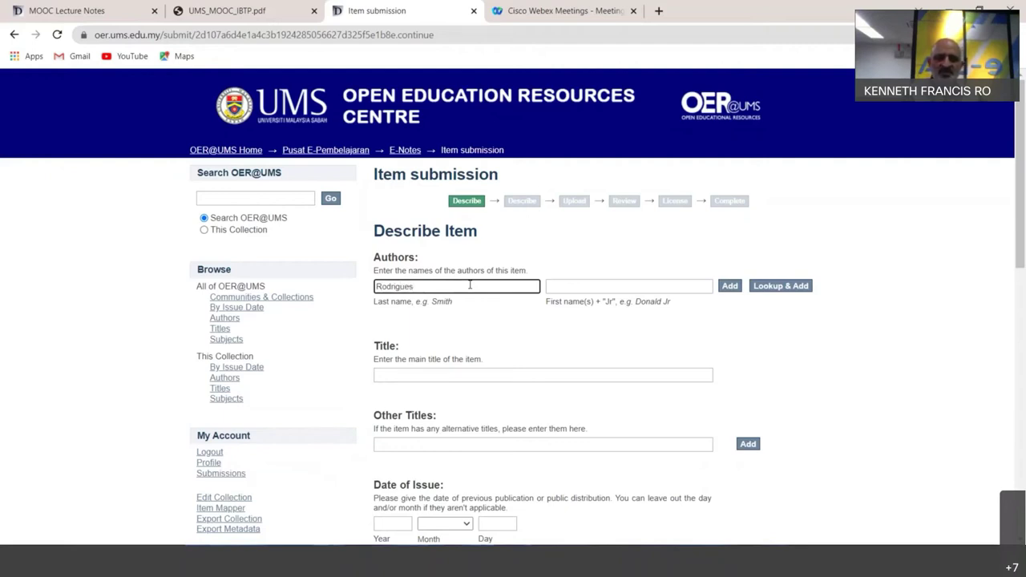
key(Tab)
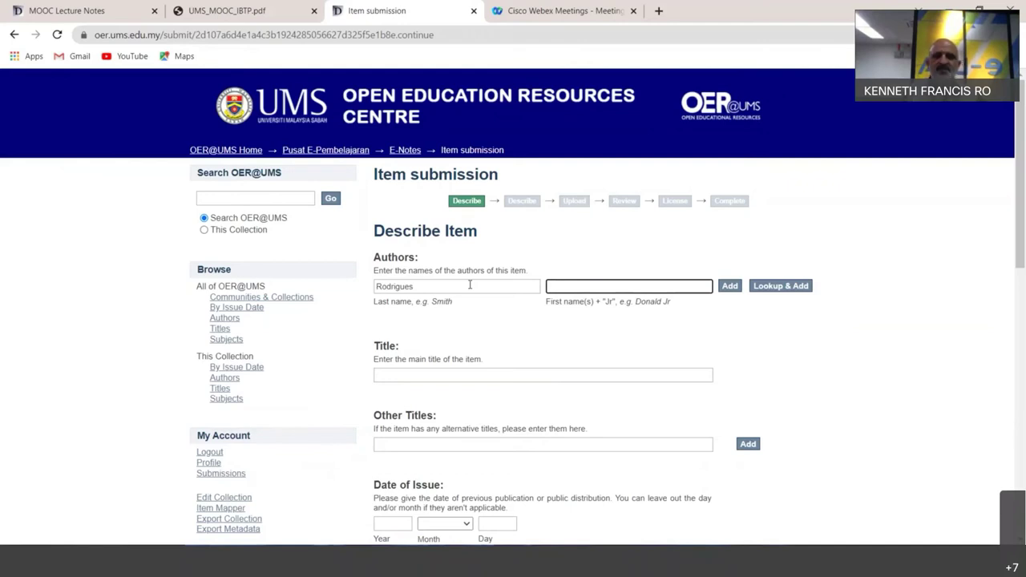
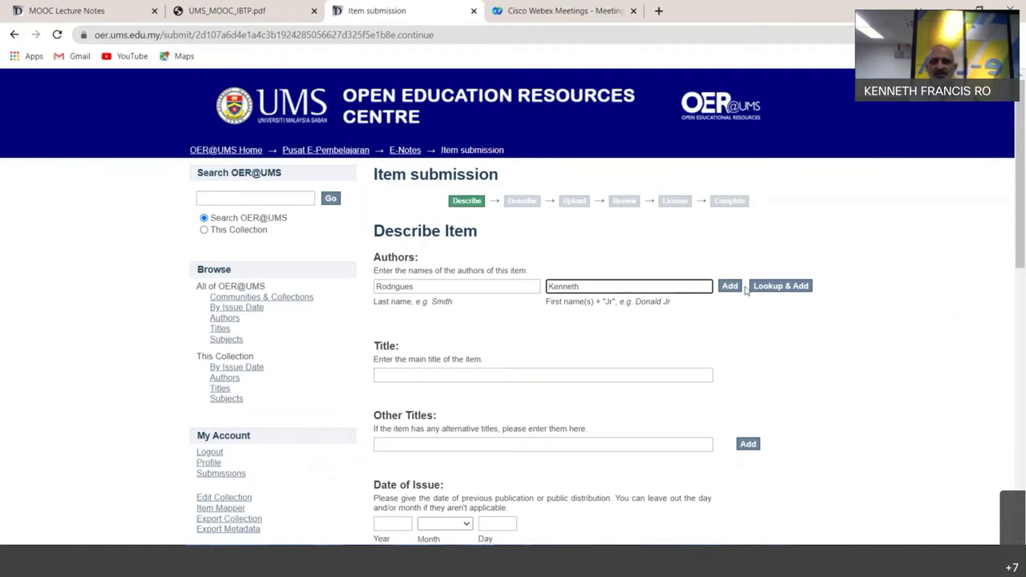
click(731, 287)
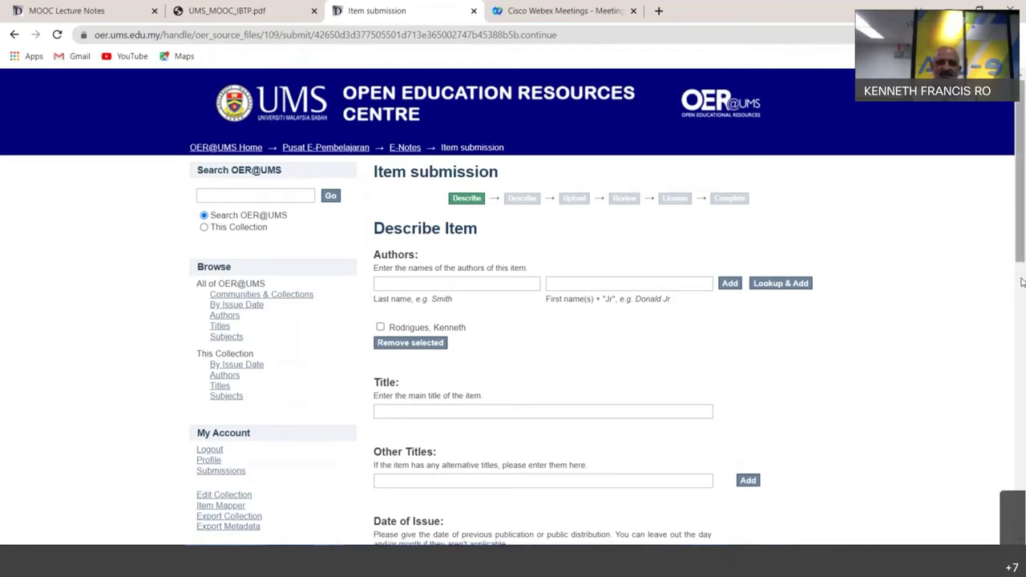
Step: Enter 'Lecture note 1' as the item's title, removing the stray extra character
scroll(1022, 317, down, 1)
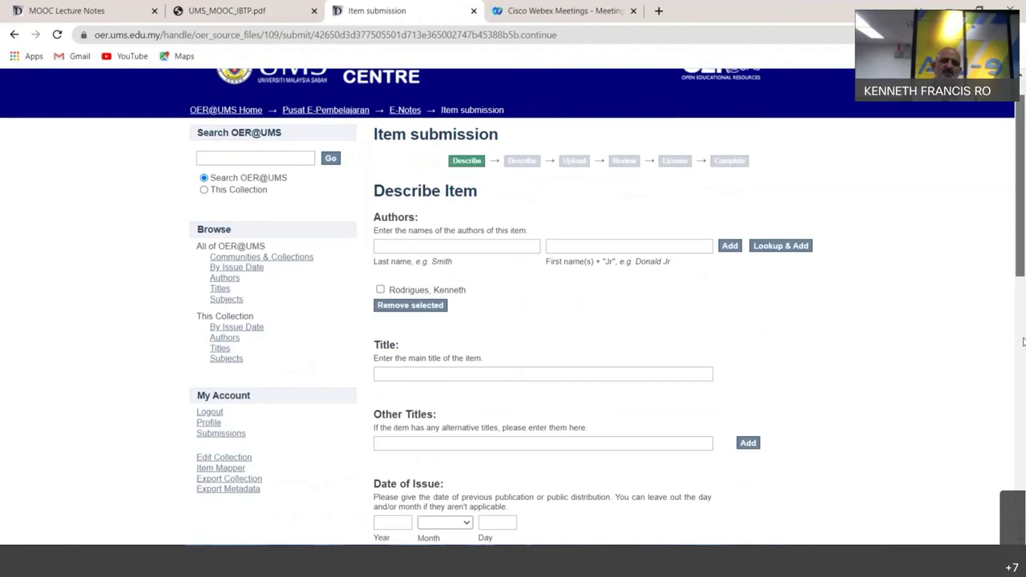
scroll(453, 369, down, 2)
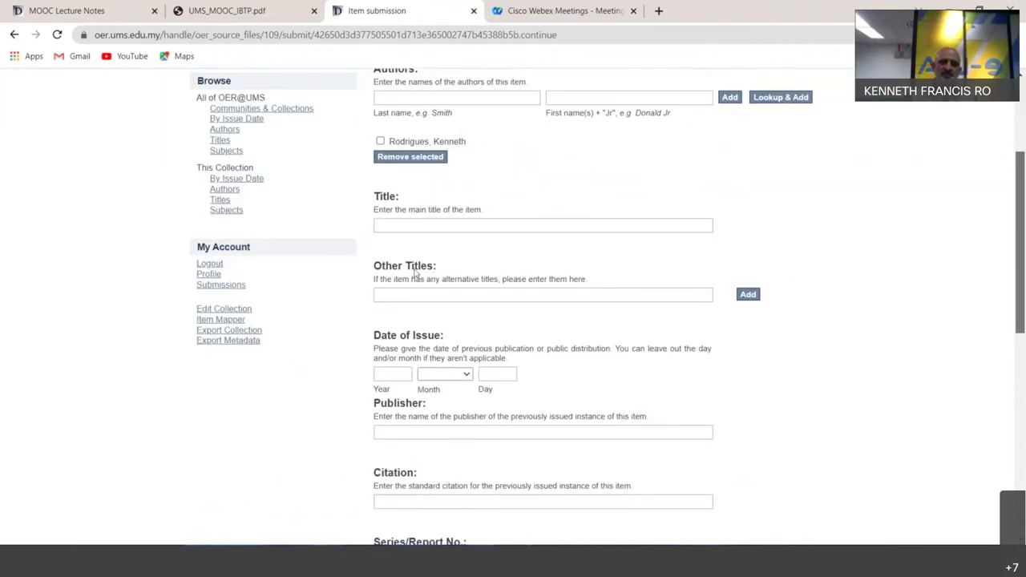
scroll(405, 229, down, 1)
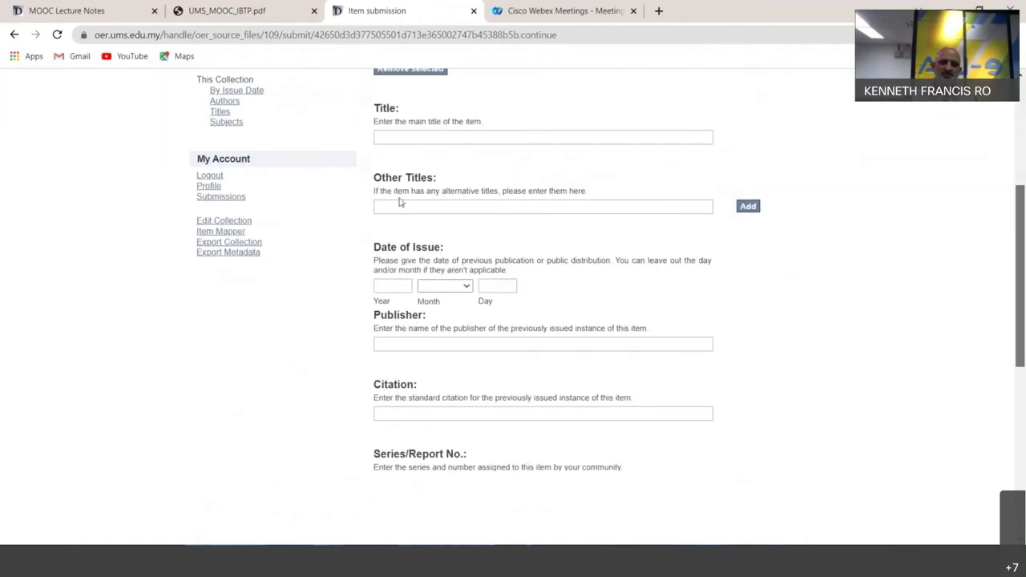
click(411, 137)
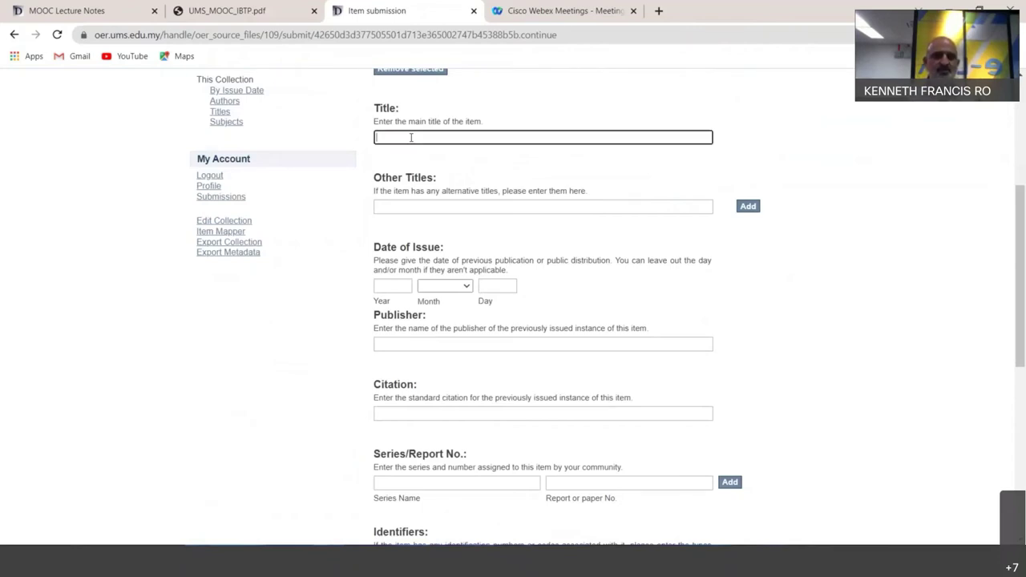
text(U)
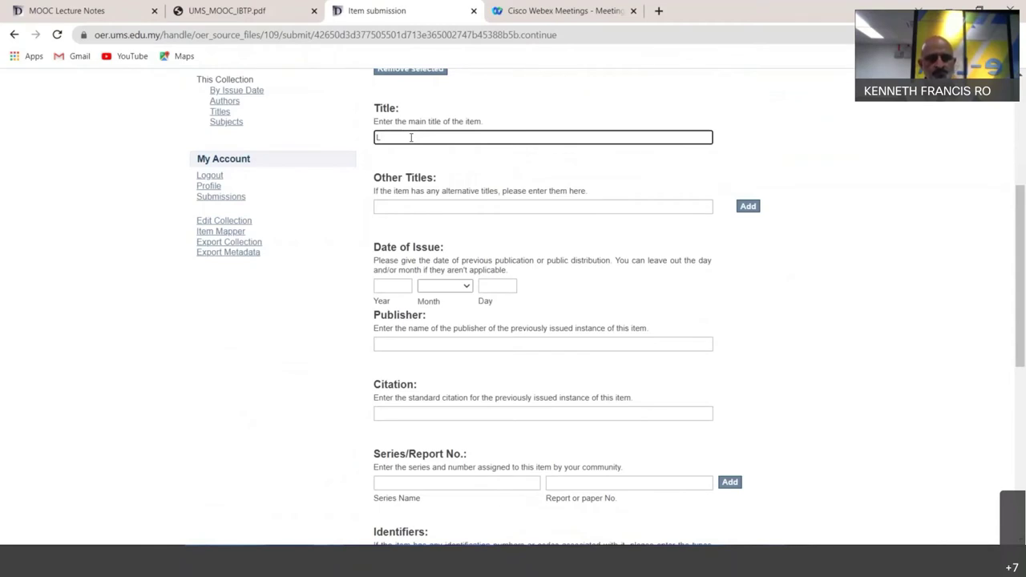
text(Le)
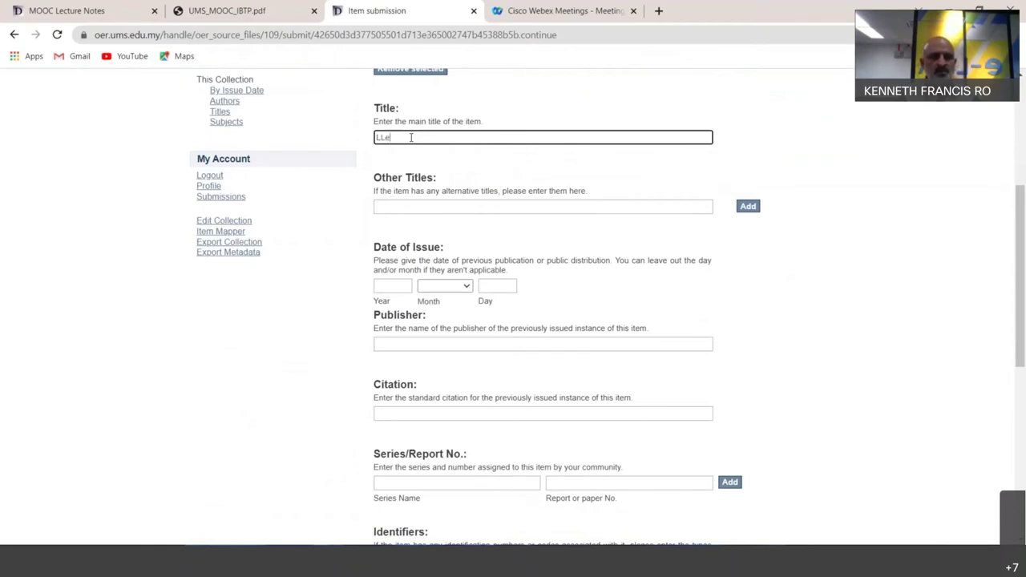
text(cture note 1)
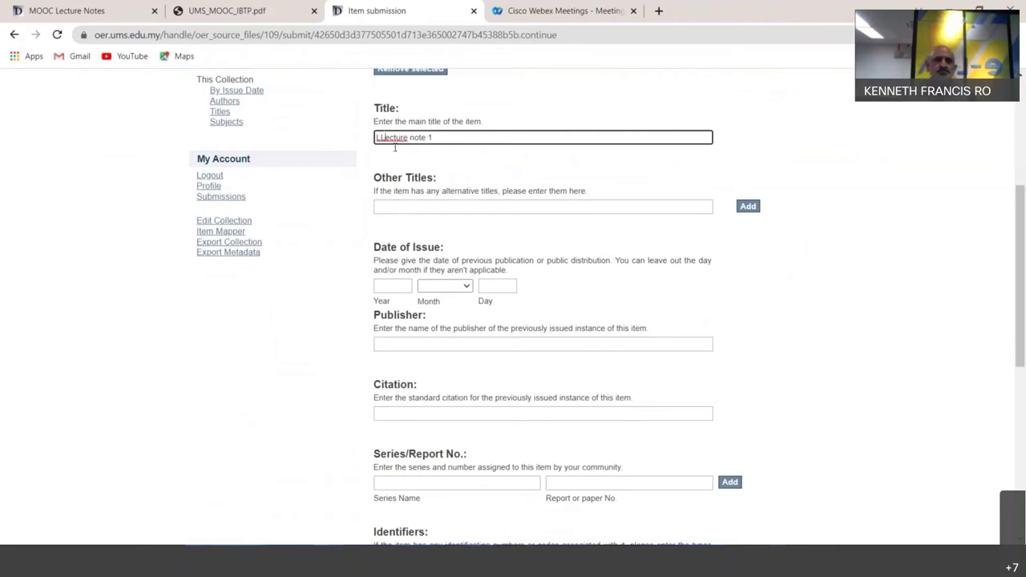
key(BackSpace)
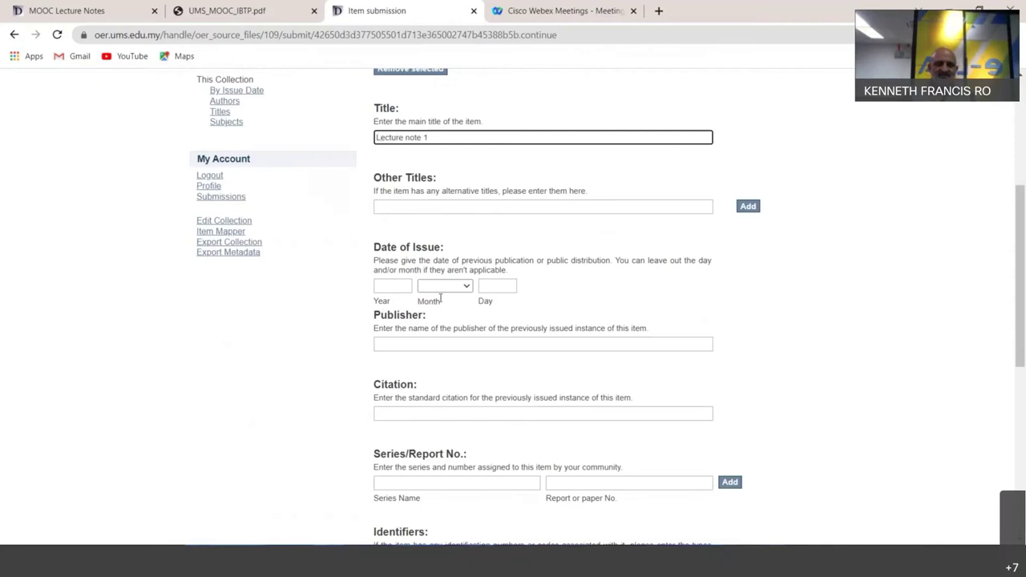
key(Tab)
key(Tab)
key(Tab)
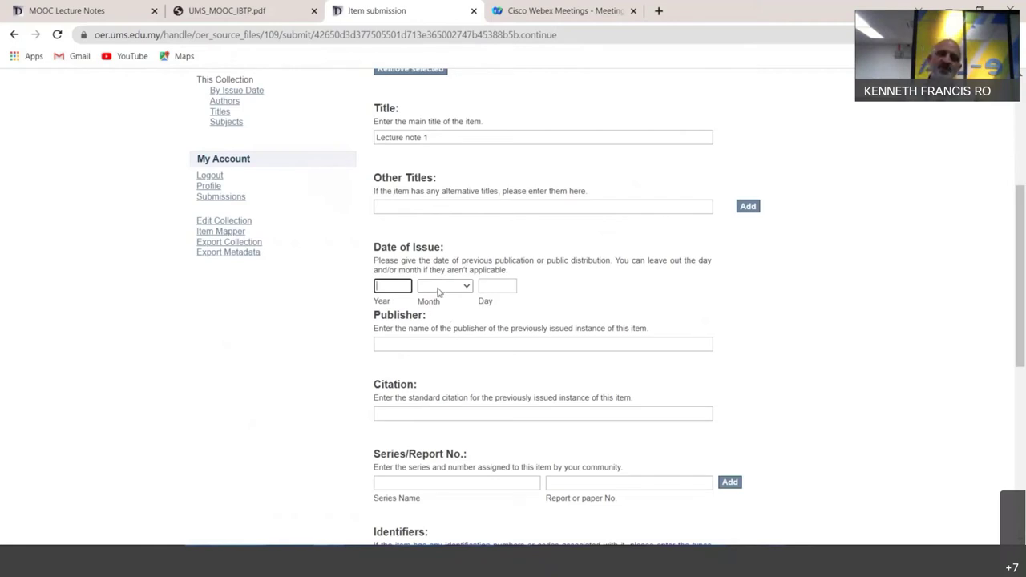
text(2022)
click(442, 291)
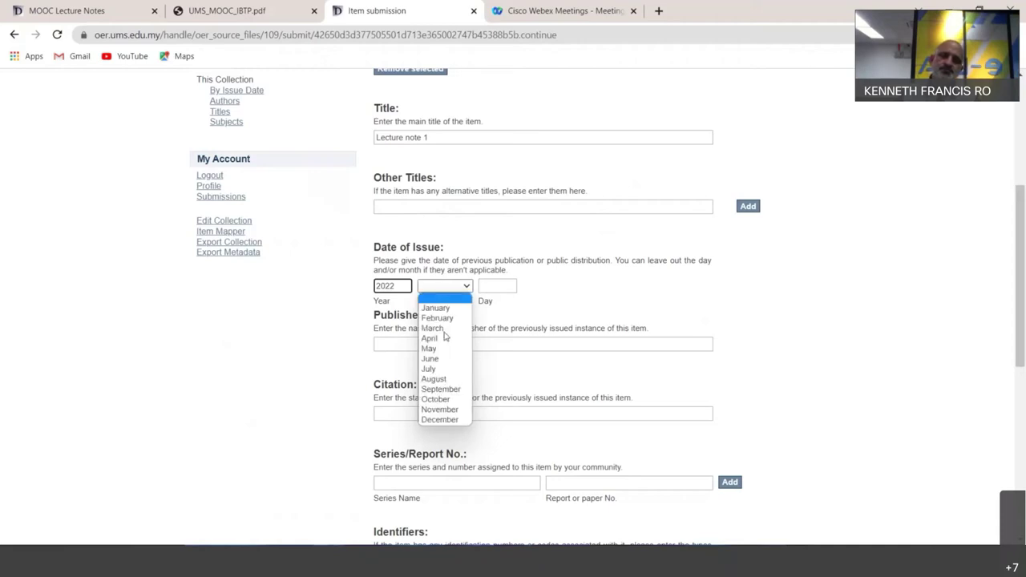
key(Escape)
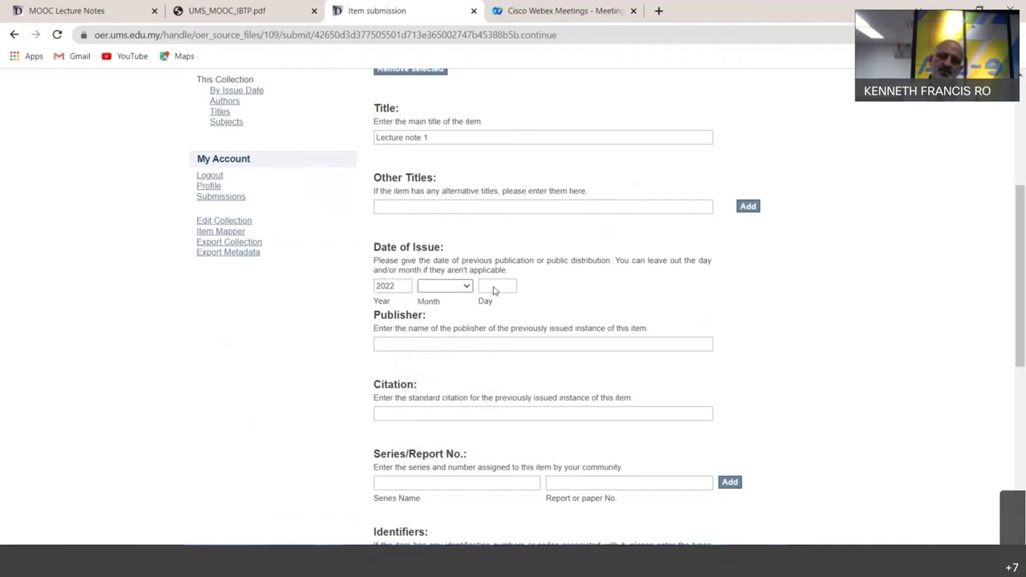
key(m)
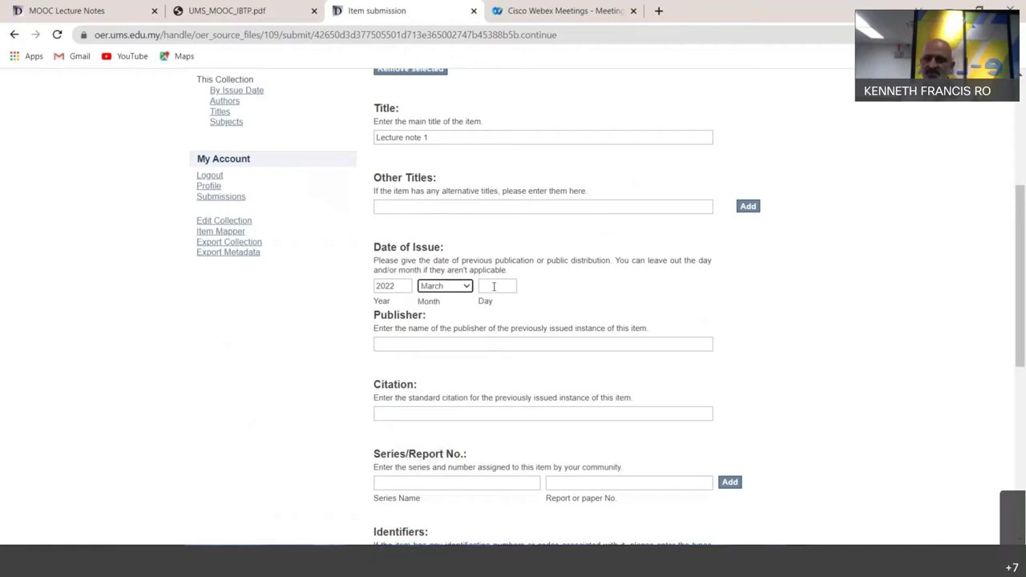
click(494, 286)
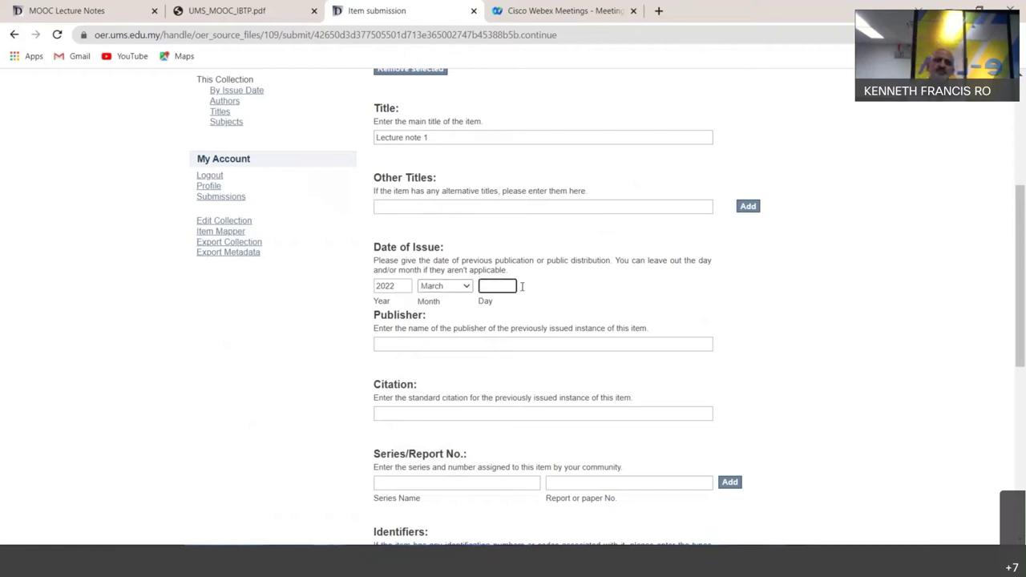
text(7)
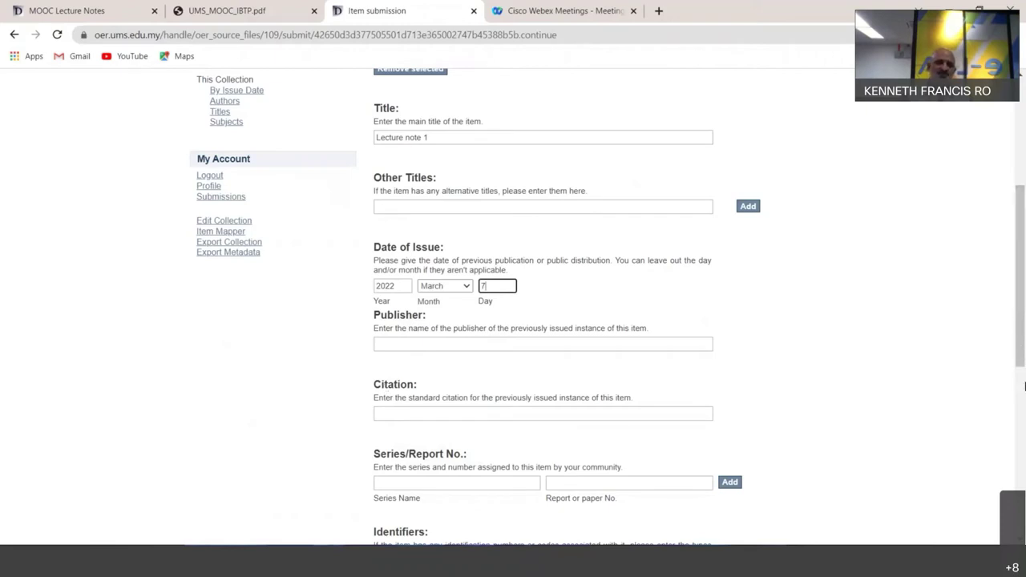
scroll(1020, 383, down, 1)
scroll(1020, 375, down, 1)
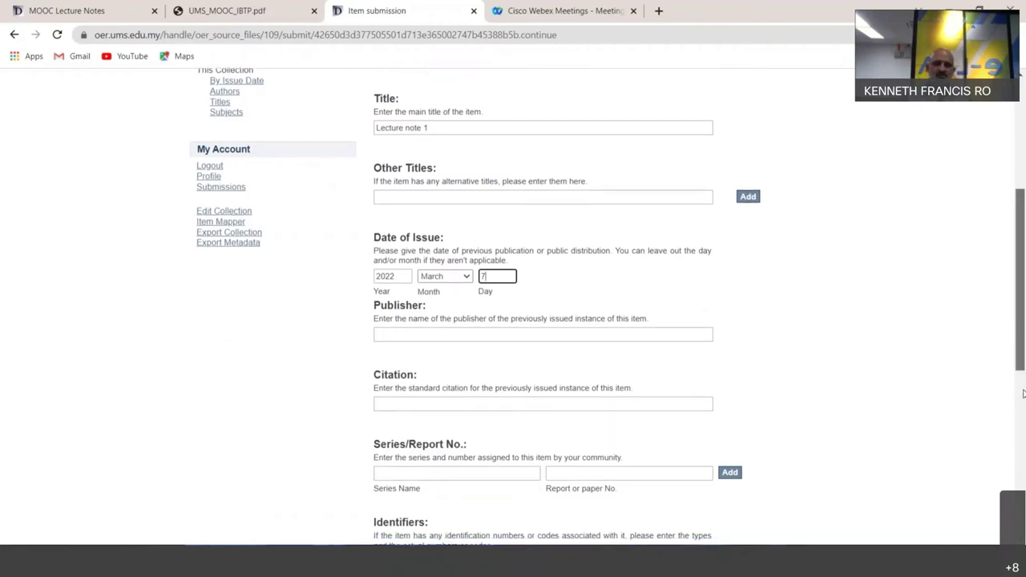
scroll(513, 324, down, 1)
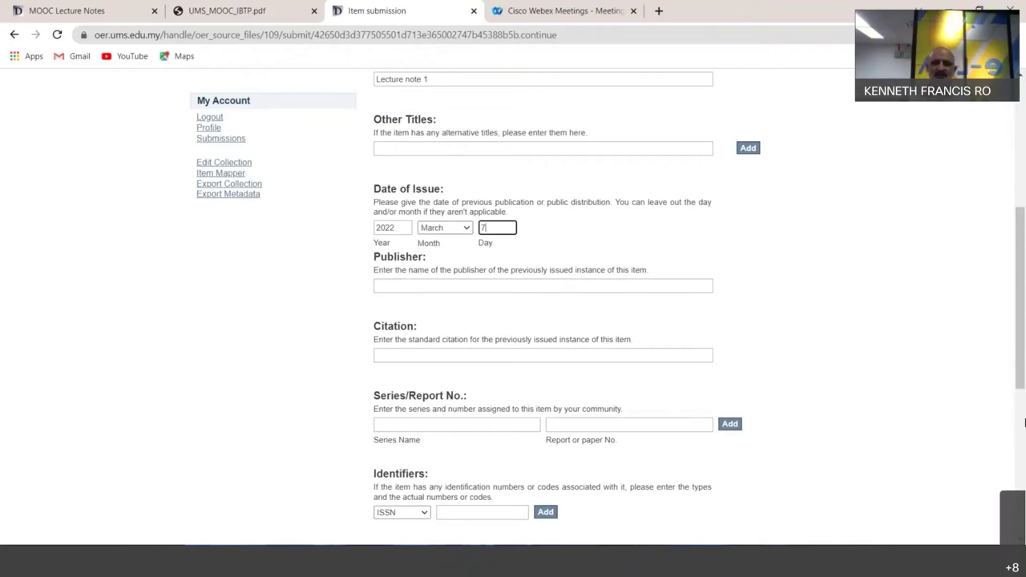
drag(1025, 390, 1025, 419)
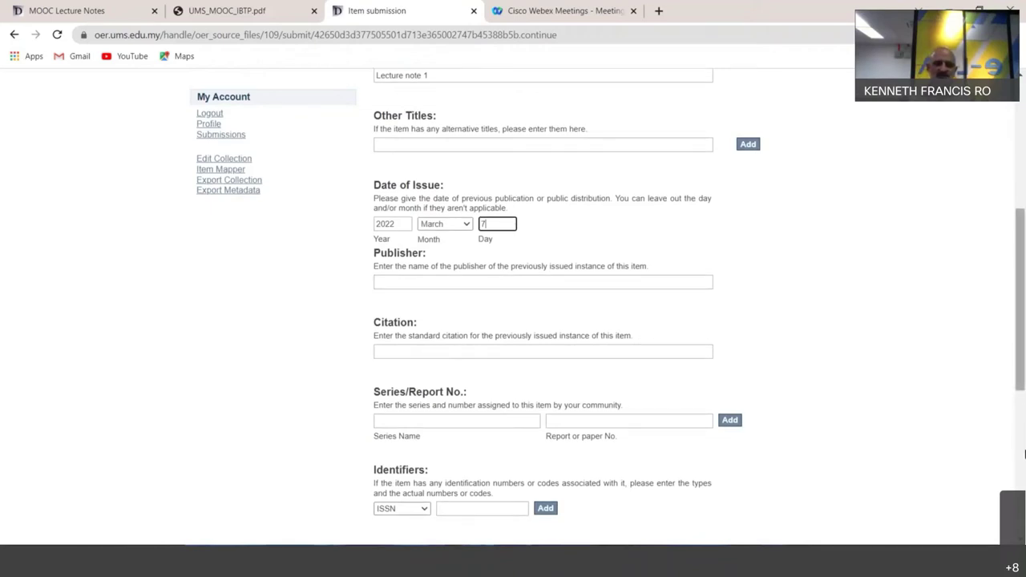
Step: Leave the Identifiers type set to ISSN
scroll(407, 488, down, 5)
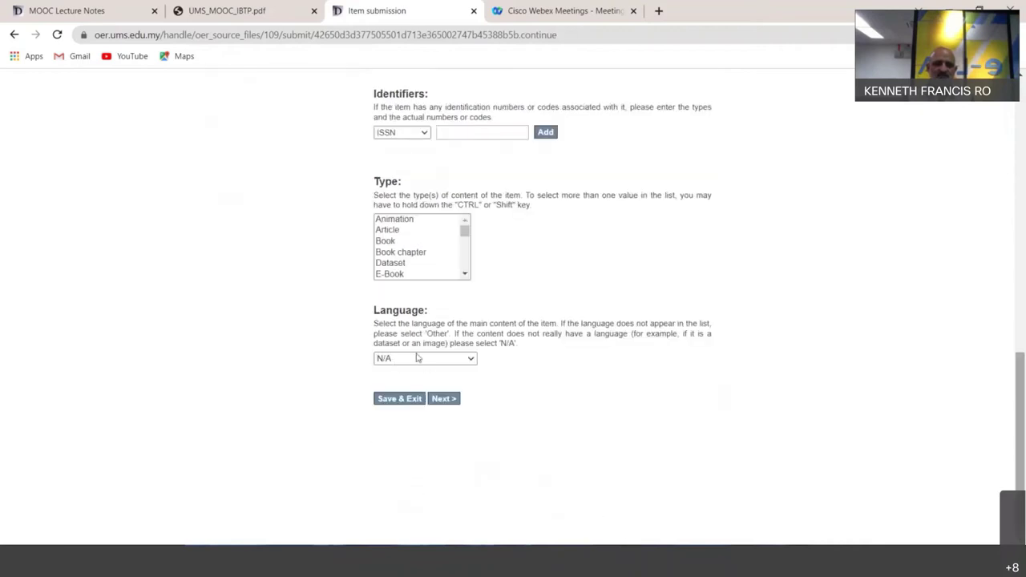
click(402, 134)
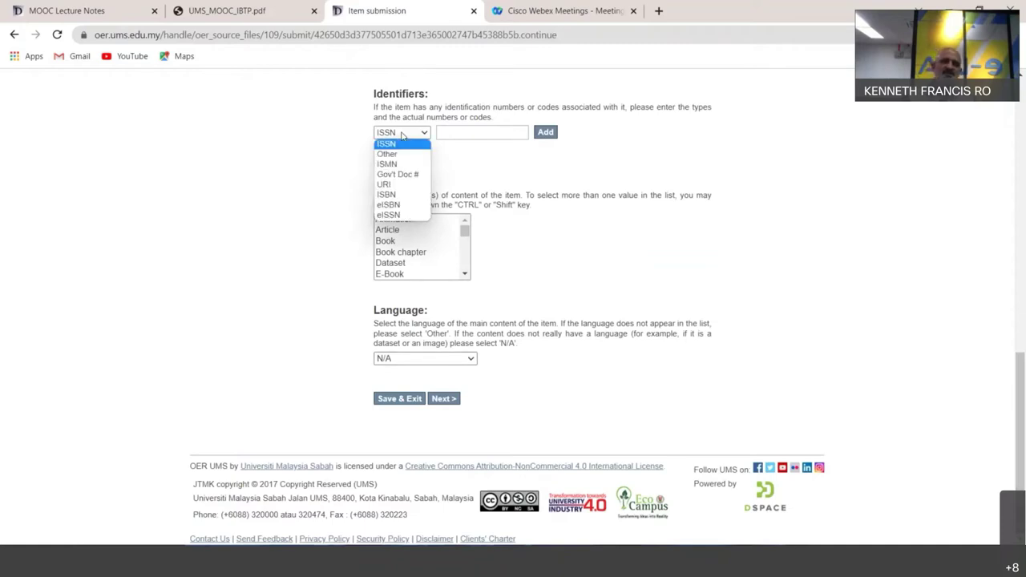
click(493, 165)
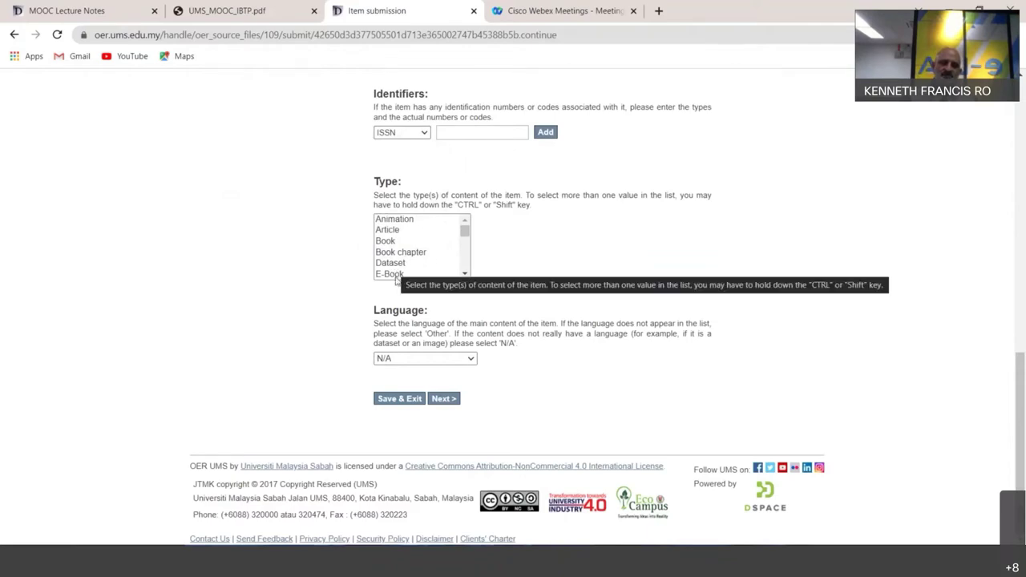
Step: Scroll the Type list box and choose Learning Object as the item type
click(465, 276)
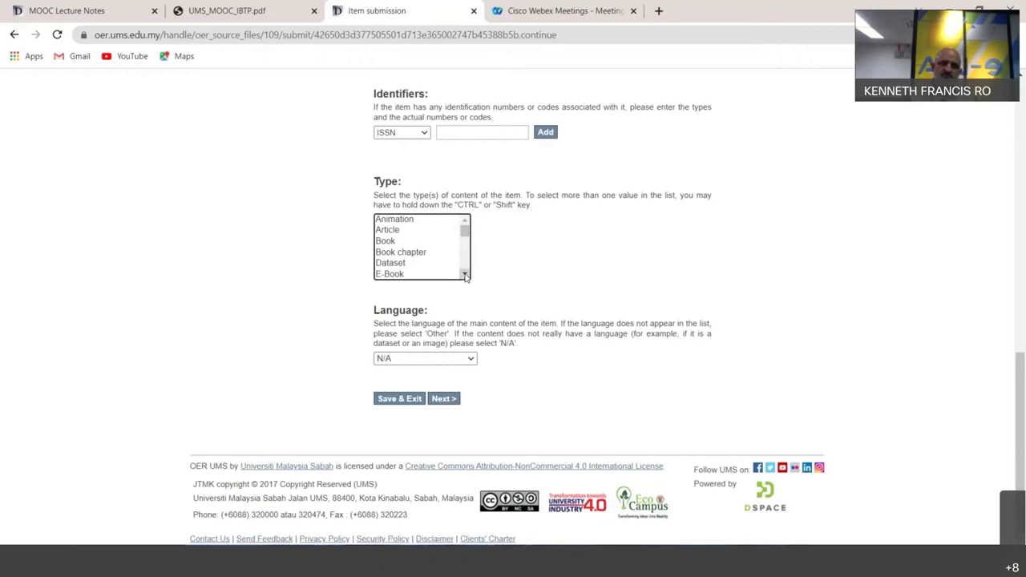
click(466, 276)
click(465, 276)
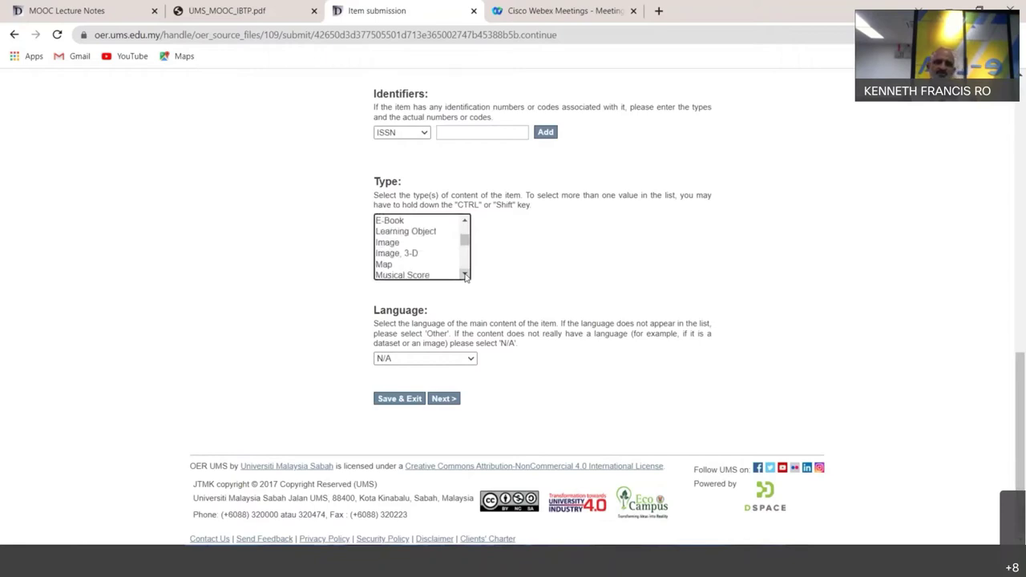
click(465, 275)
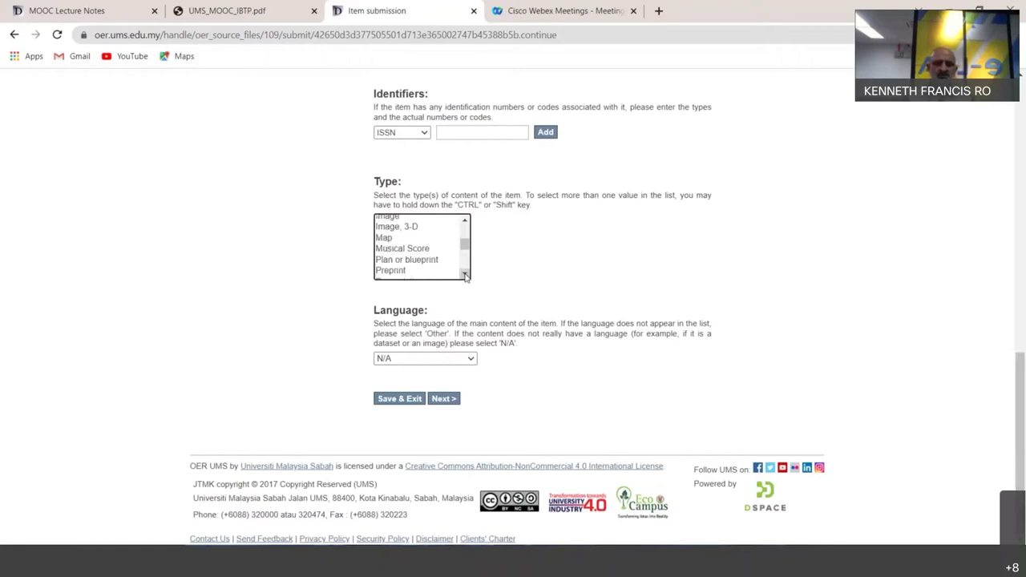
drag(466, 254, 464, 271)
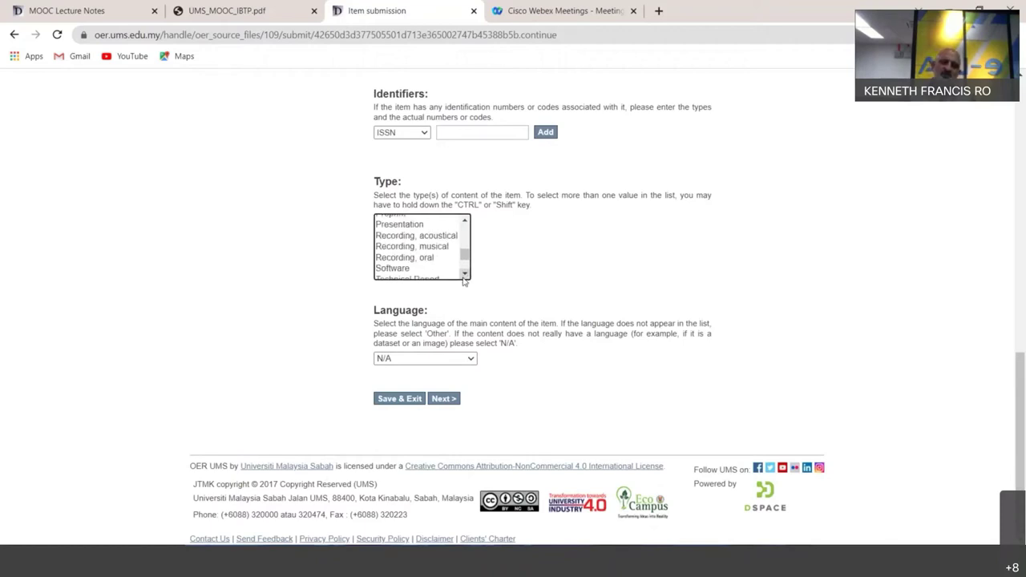
click(465, 275)
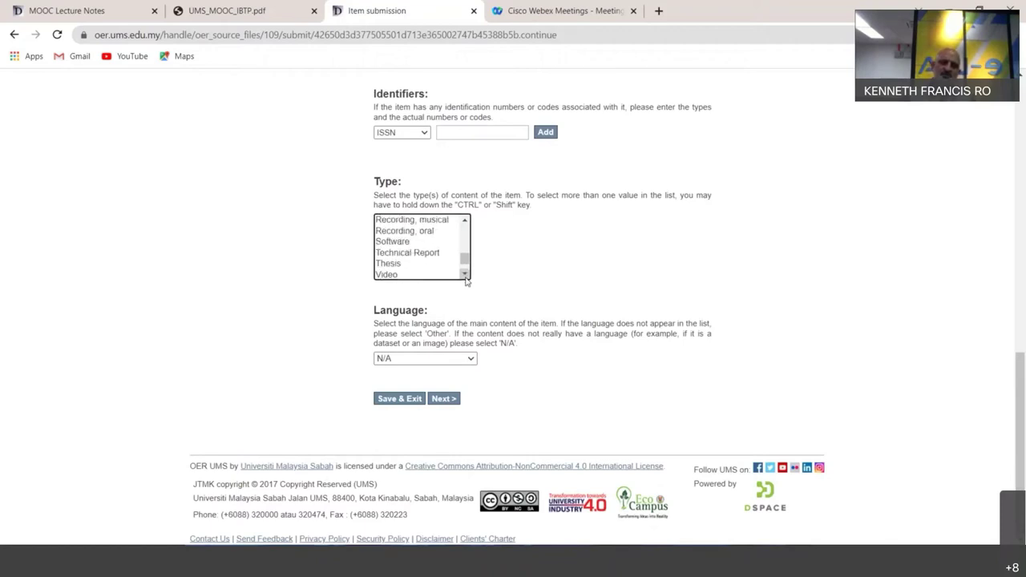
scroll(465, 218, down, 1)
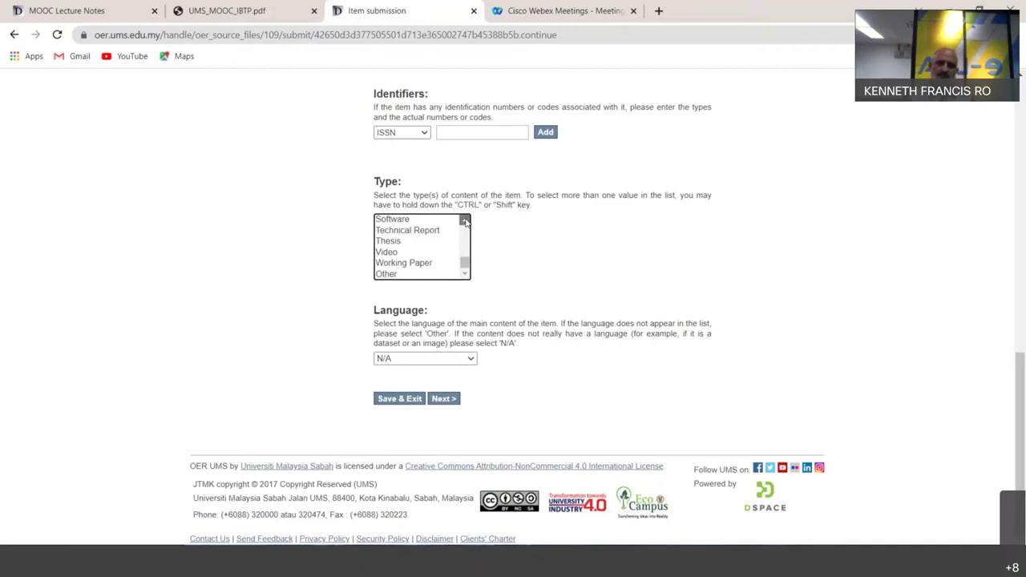
click(465, 222)
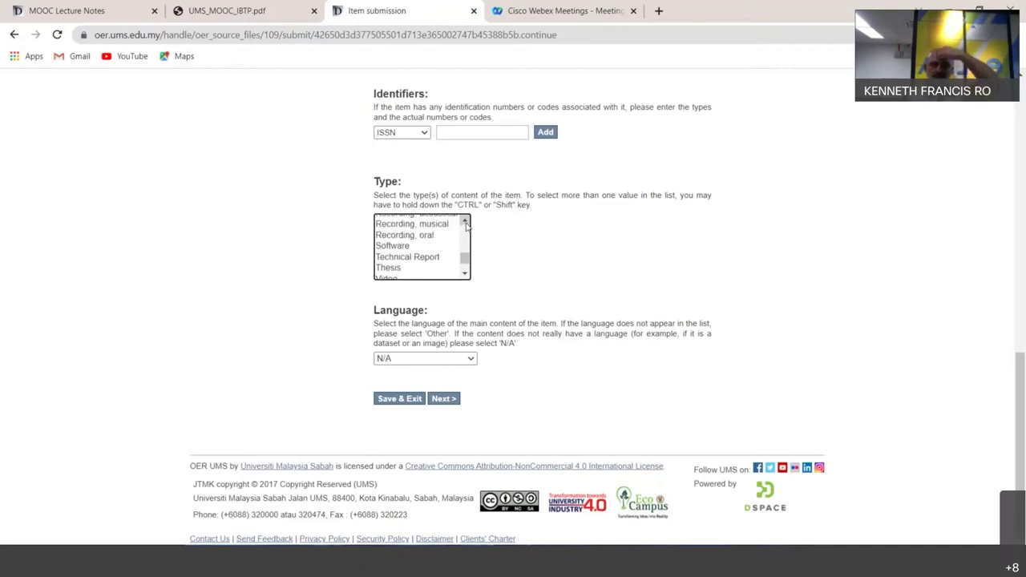
click(465, 224)
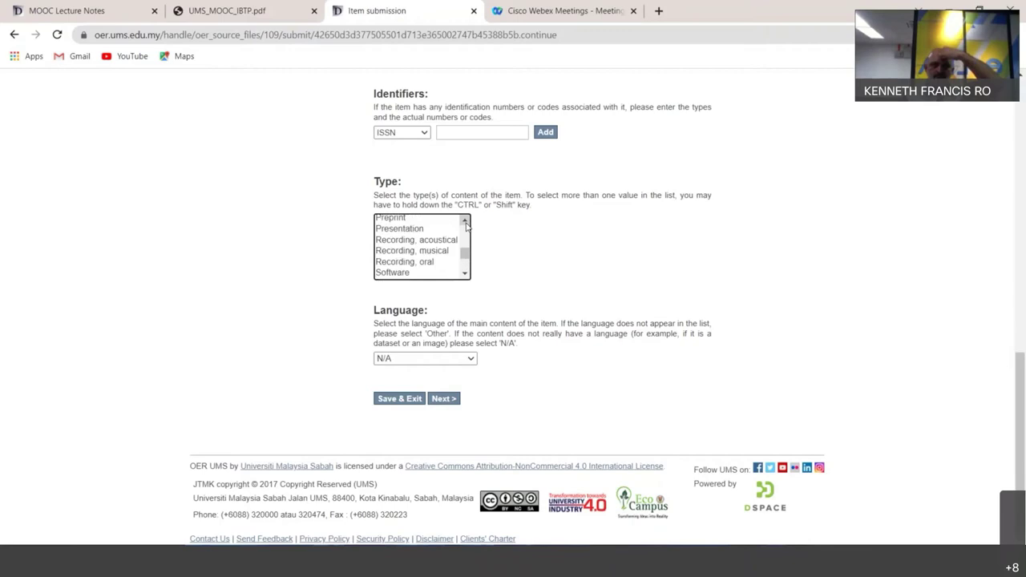
click(466, 225)
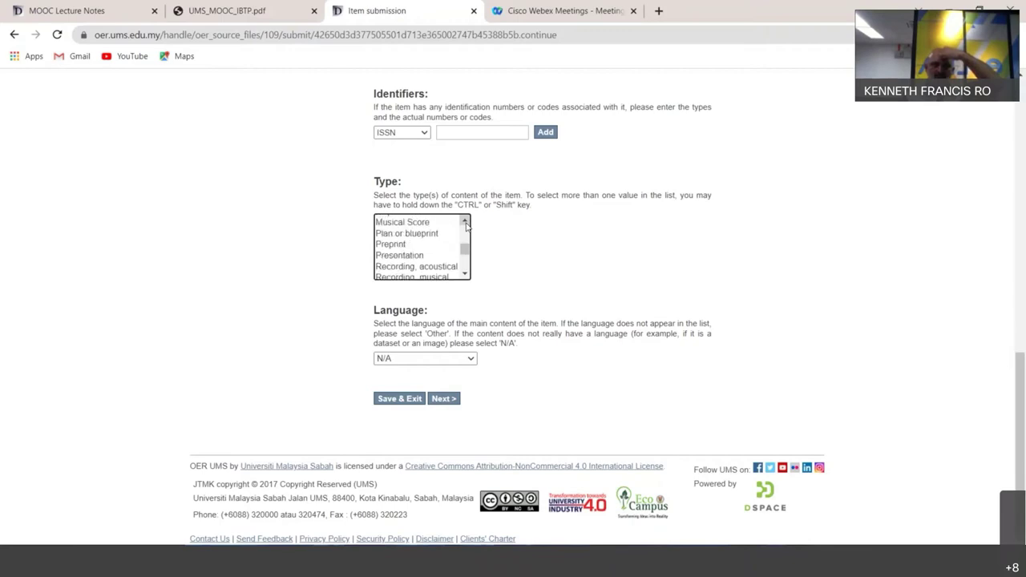
click(465, 224)
click(465, 224)
click(466, 225)
click(465, 223)
click(465, 223)
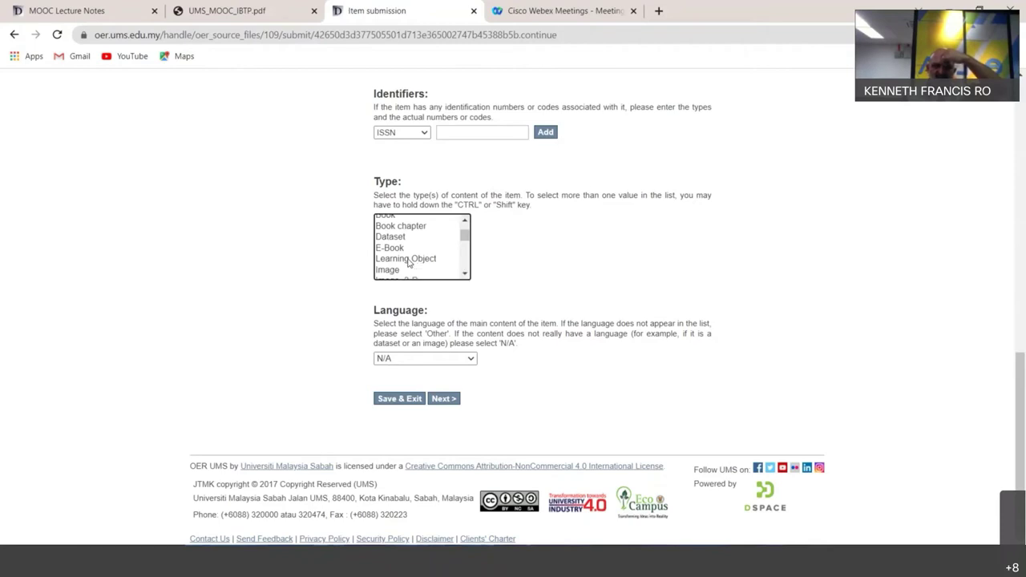
click(410, 259)
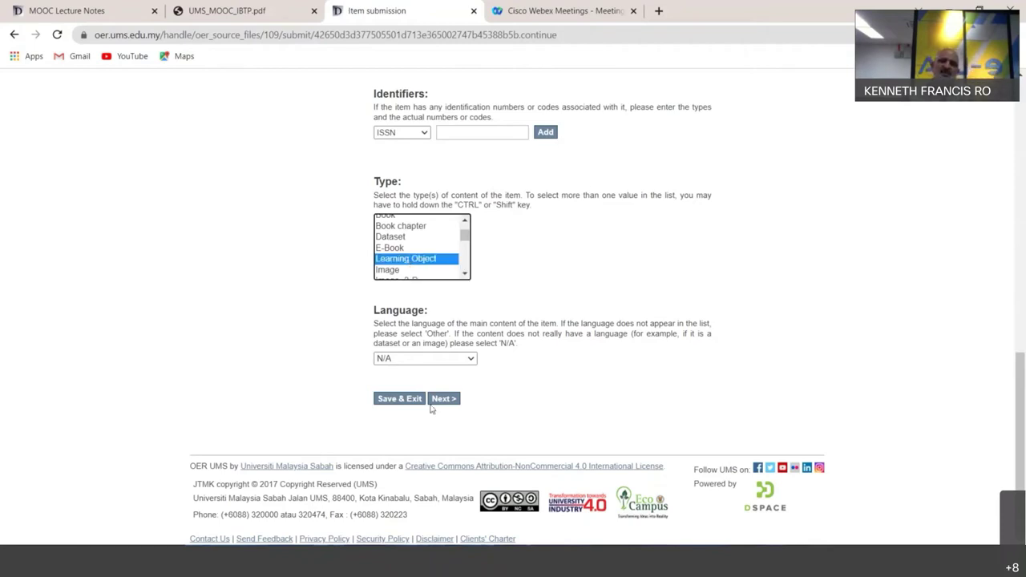
click(412, 360)
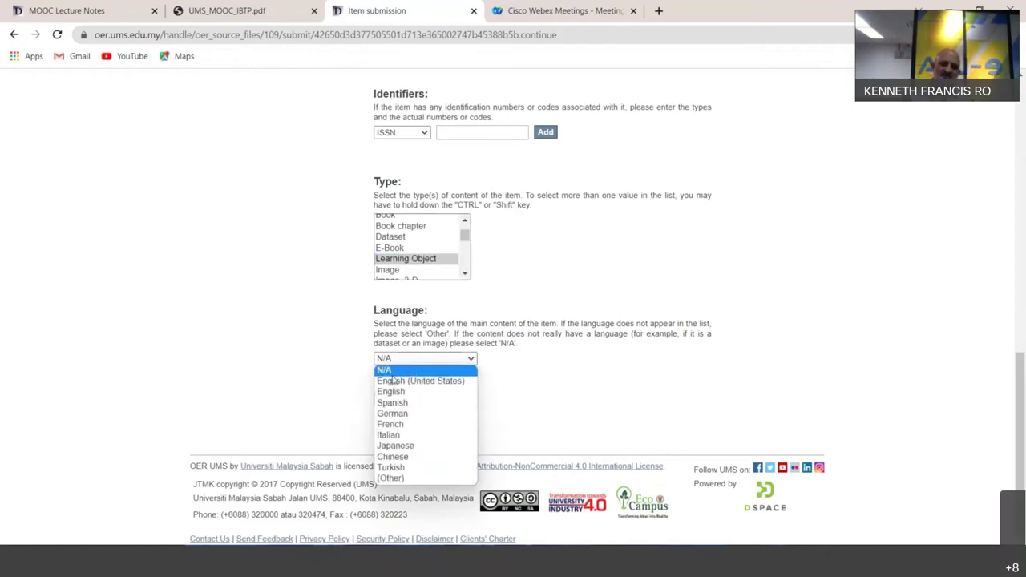
Step: Pick English in the Language dropdown, then advance to the second Describe Item page
key(Escape)
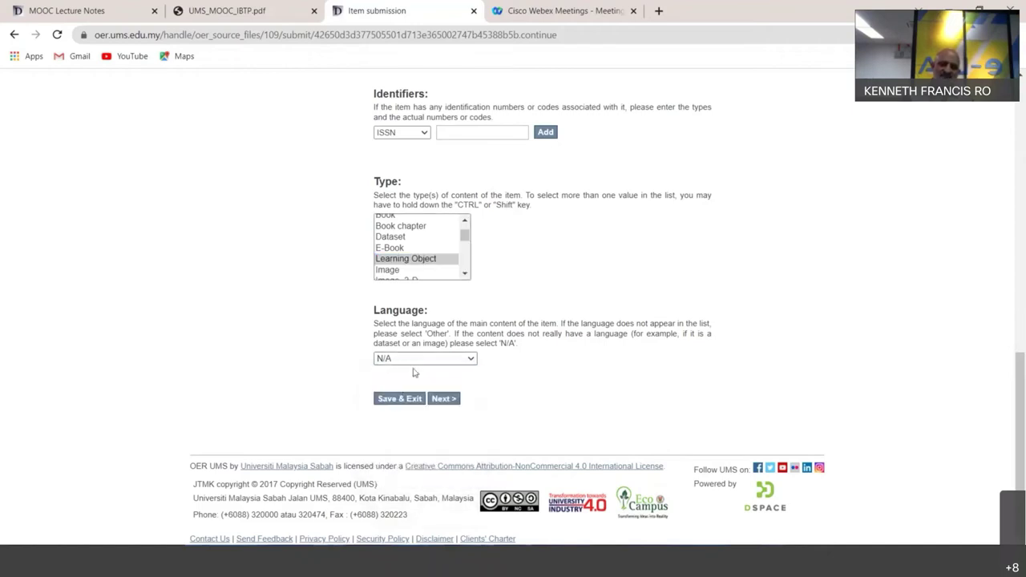
key(e)
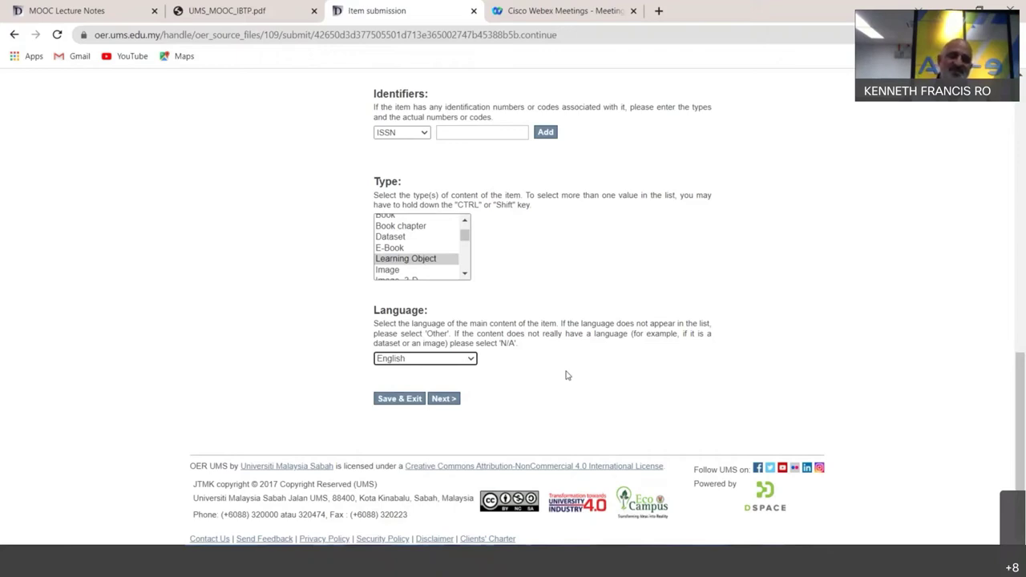
click(422, 361)
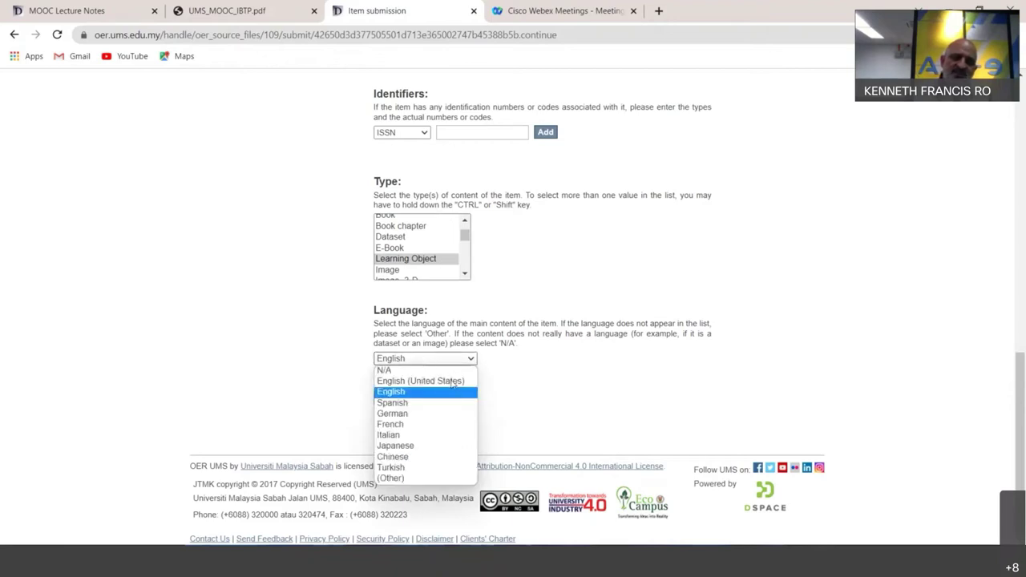
key(Up)
key(Up)
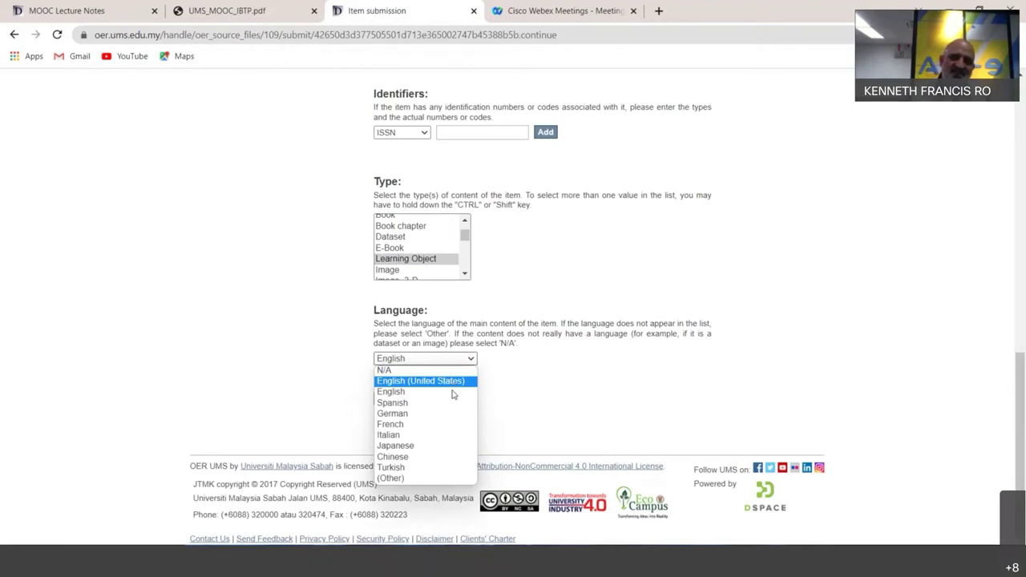
click(399, 393)
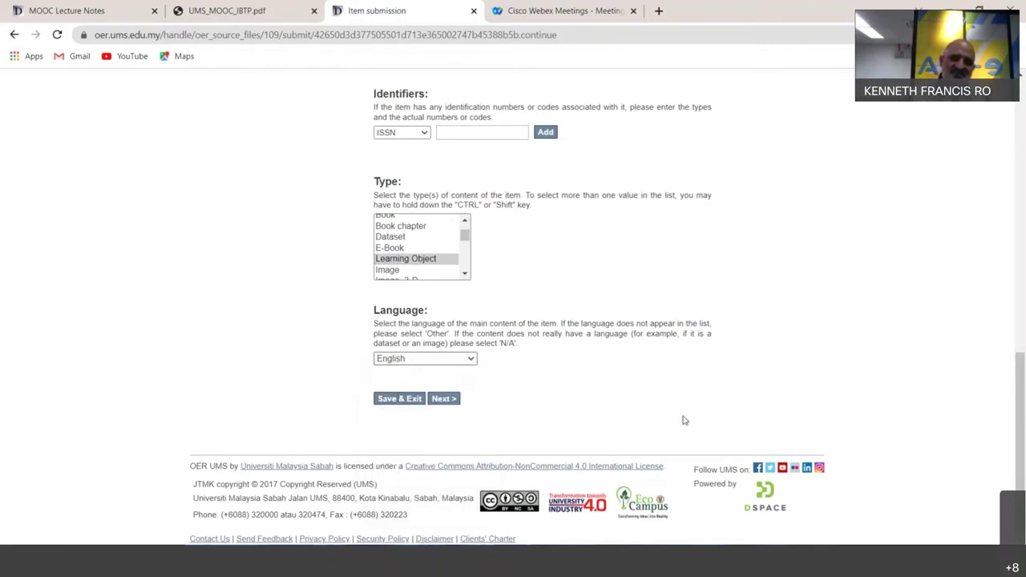
click(443, 398)
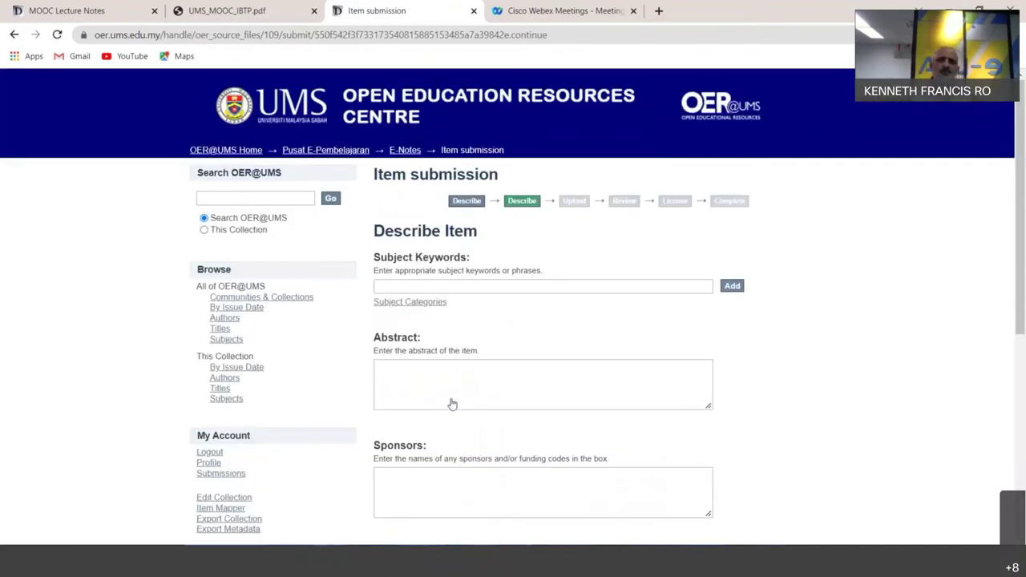
Step: Leave Subject Keywords, Abstract, Sponsors and Description blank and advance to Upload File(s)
click(459, 286)
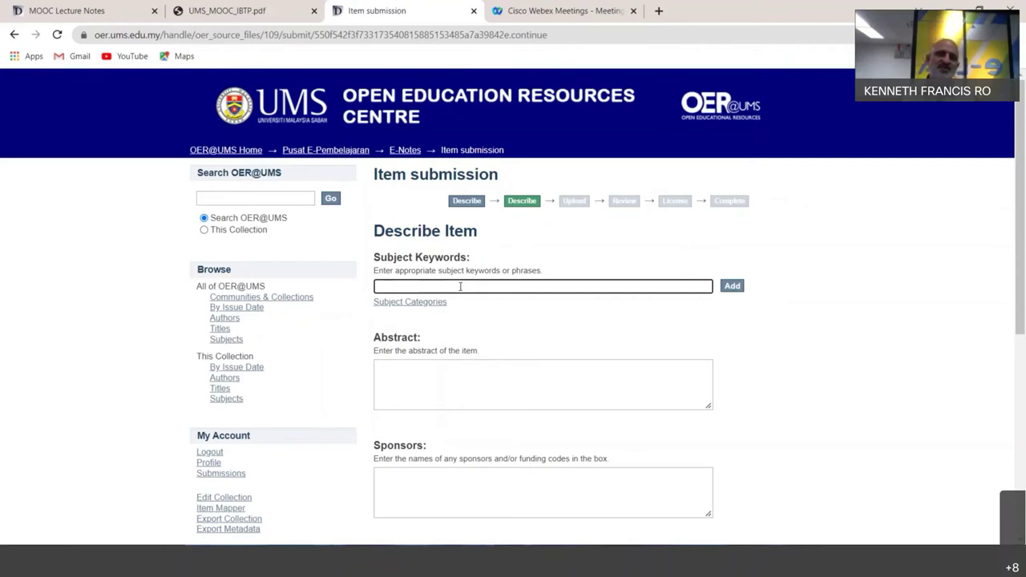
click(430, 380)
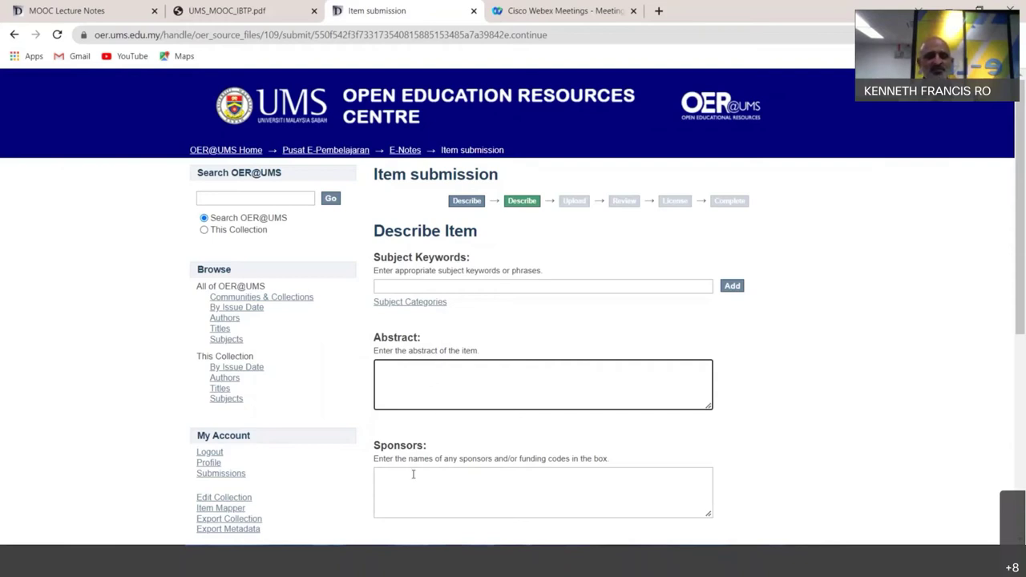
click(413, 476)
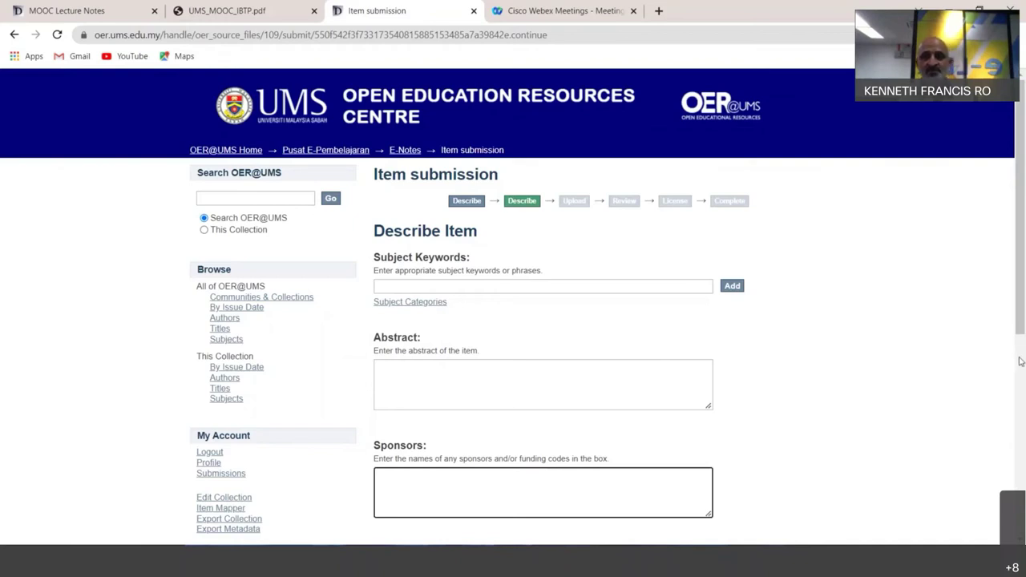
scroll(1020, 362, down, 1)
scroll(1020, 362, down, 5)
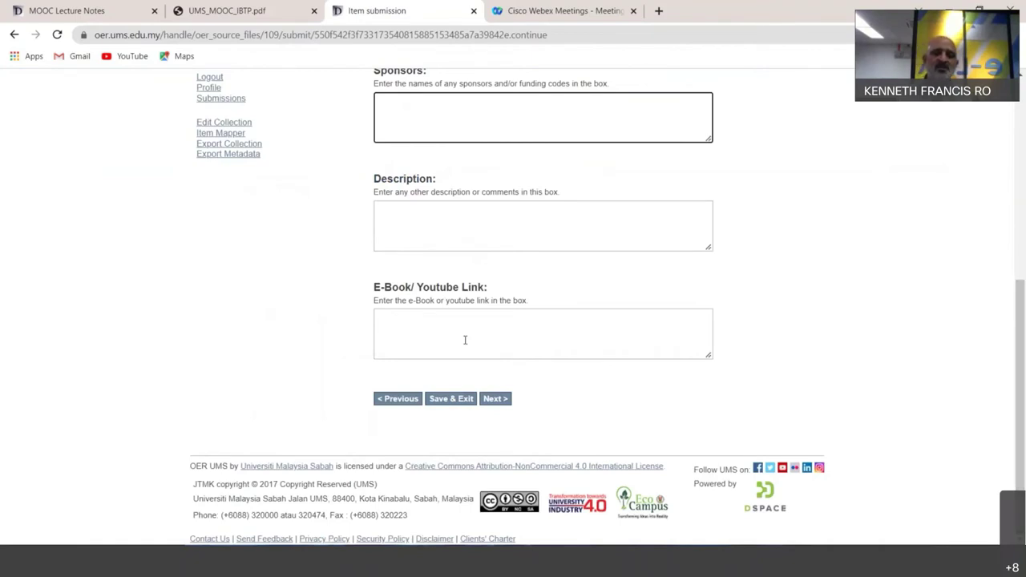
key(Tab)
key(Tab)
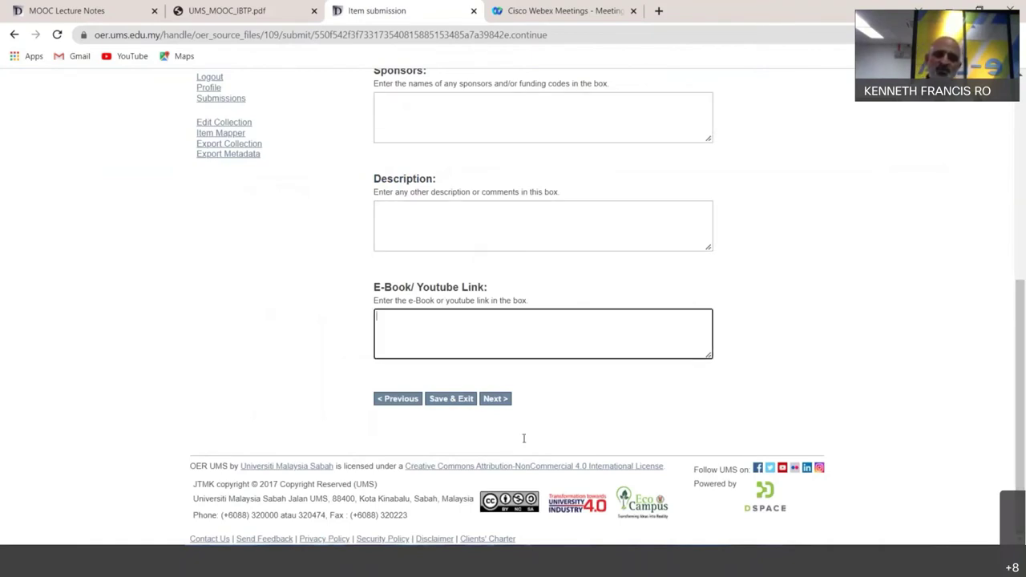
click(498, 407)
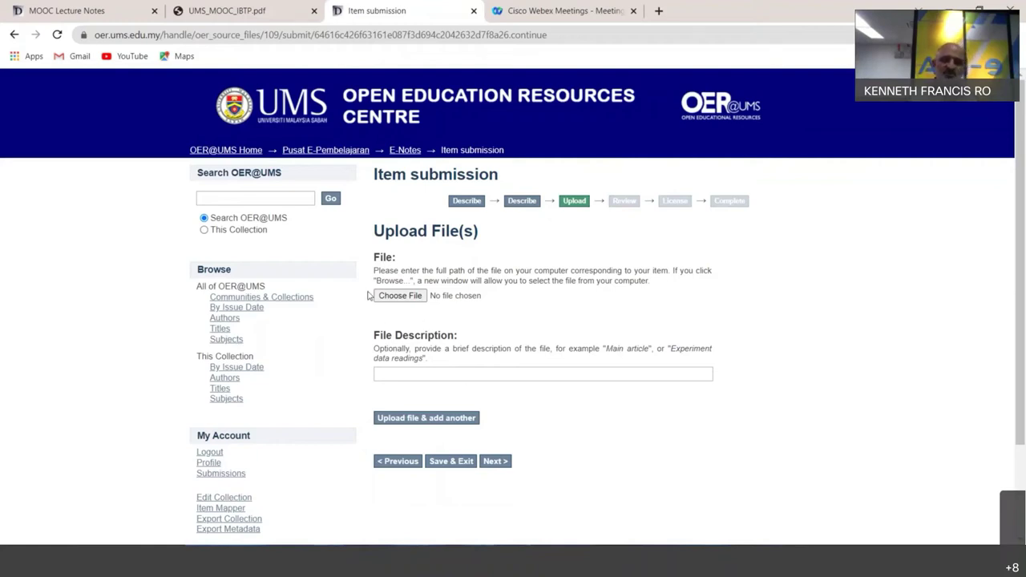
Step: Skip attaching a file on Upload File(s) and continue to the Review Submission step
click(400, 297)
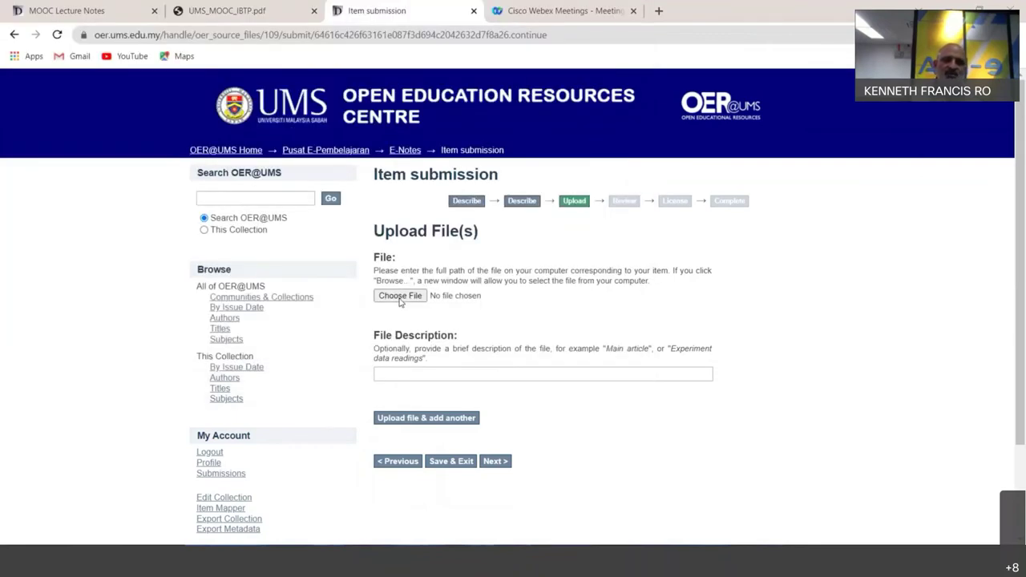
click(400, 298)
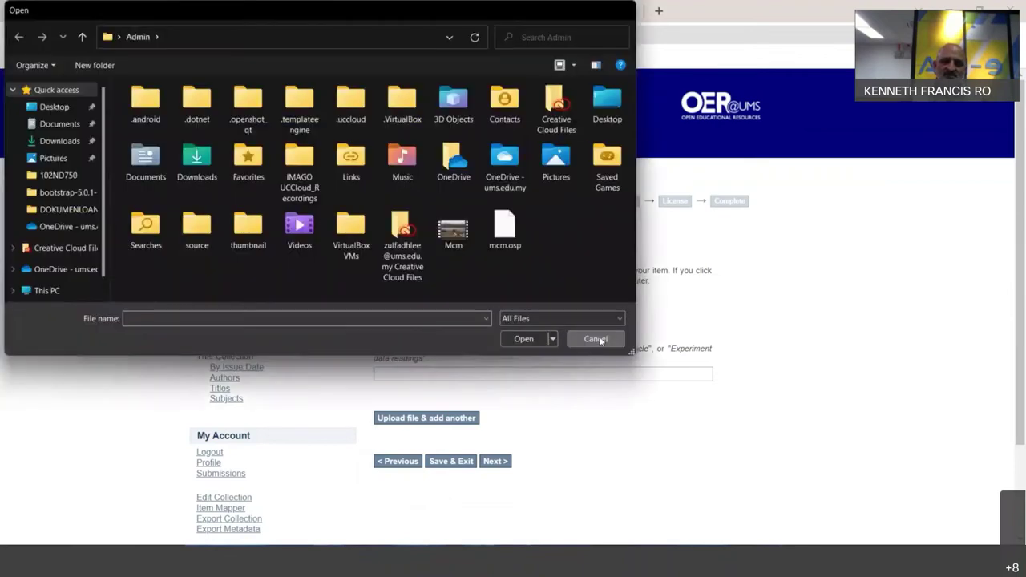
click(596, 340)
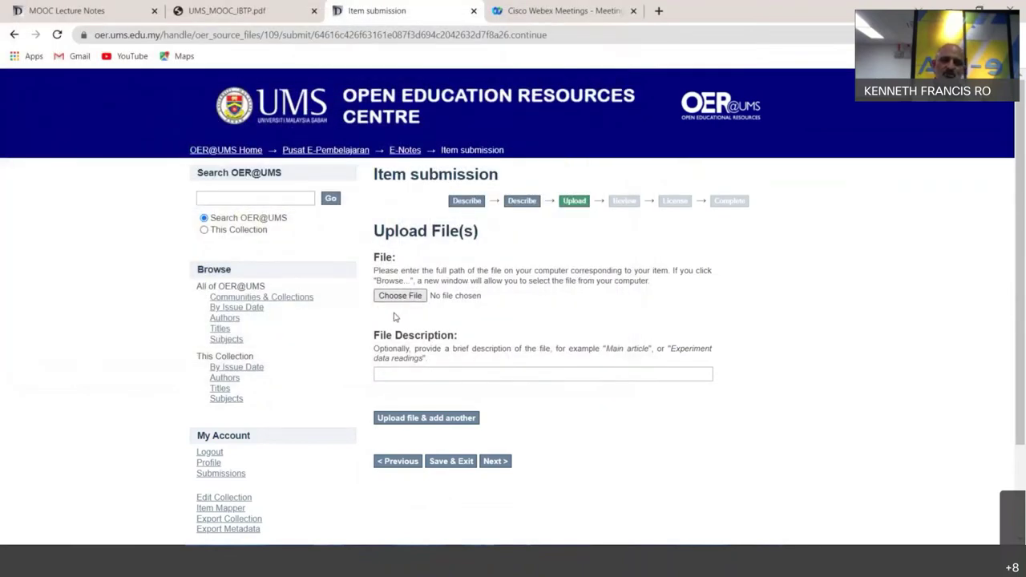
click(415, 376)
click(415, 376)
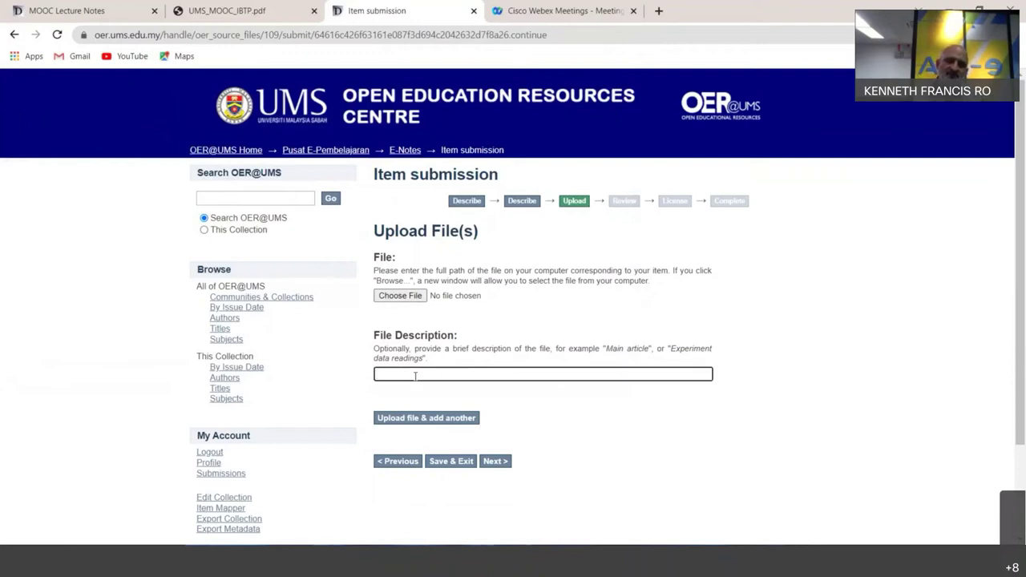
click(493, 463)
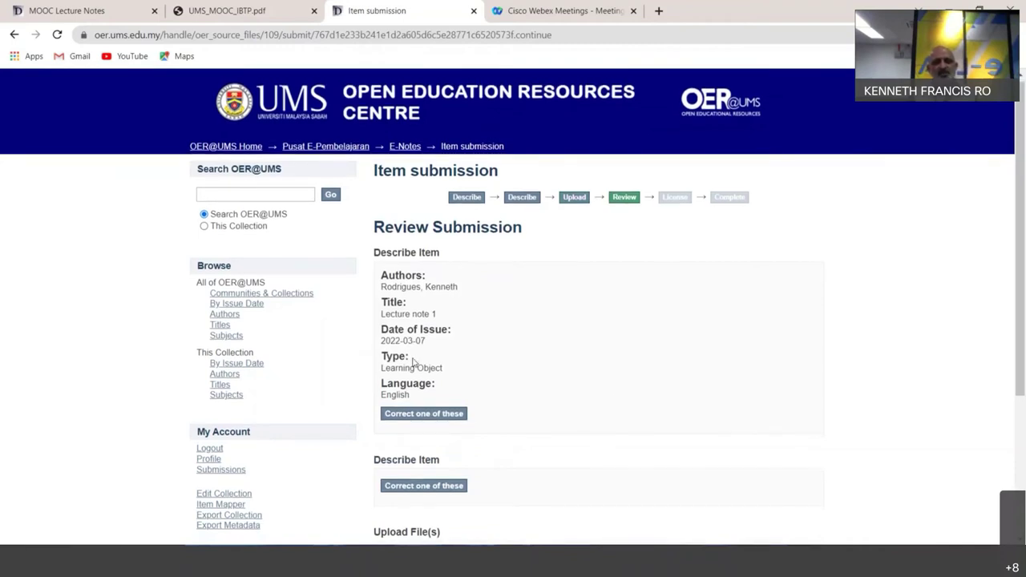
Step: Scroll through the Lecture note 1 review summary and go on to the Distribution License step
scroll(451, 304, down, 1)
scroll(462, 307, down, 2)
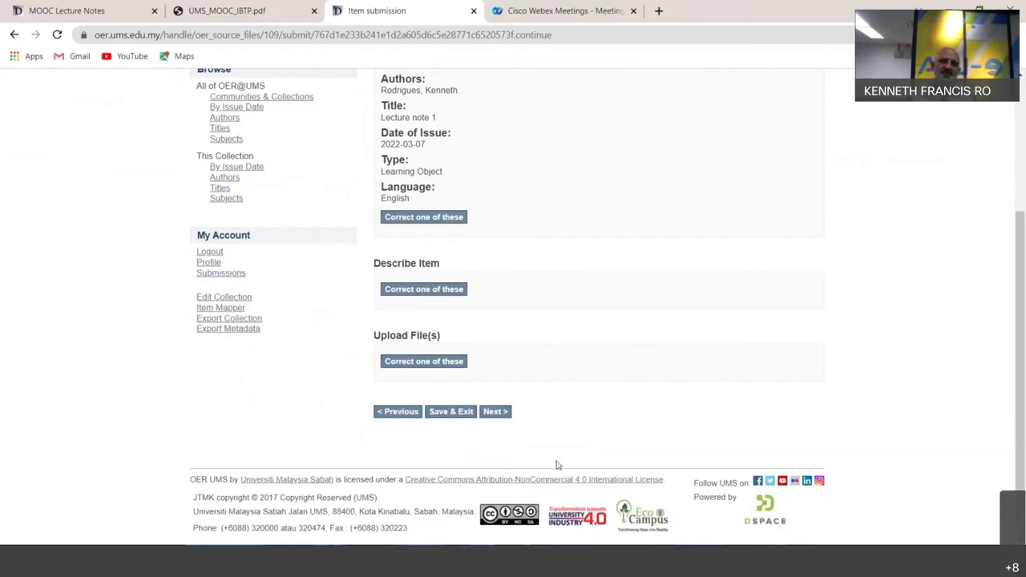
click(506, 416)
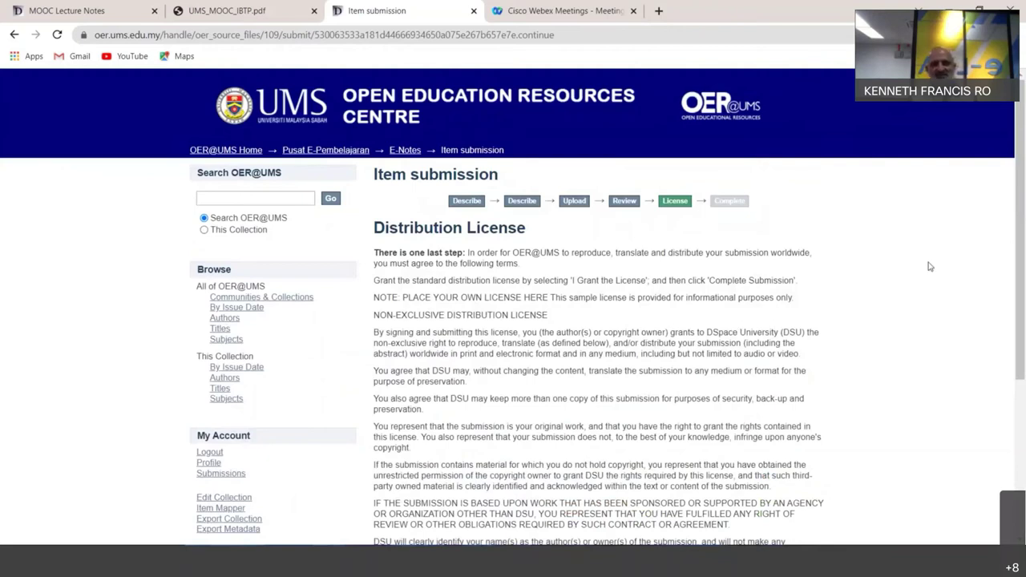
Step: Scroll down to read the Distribution License terms for Lecture note 1
scroll(930, 266, down, 3)
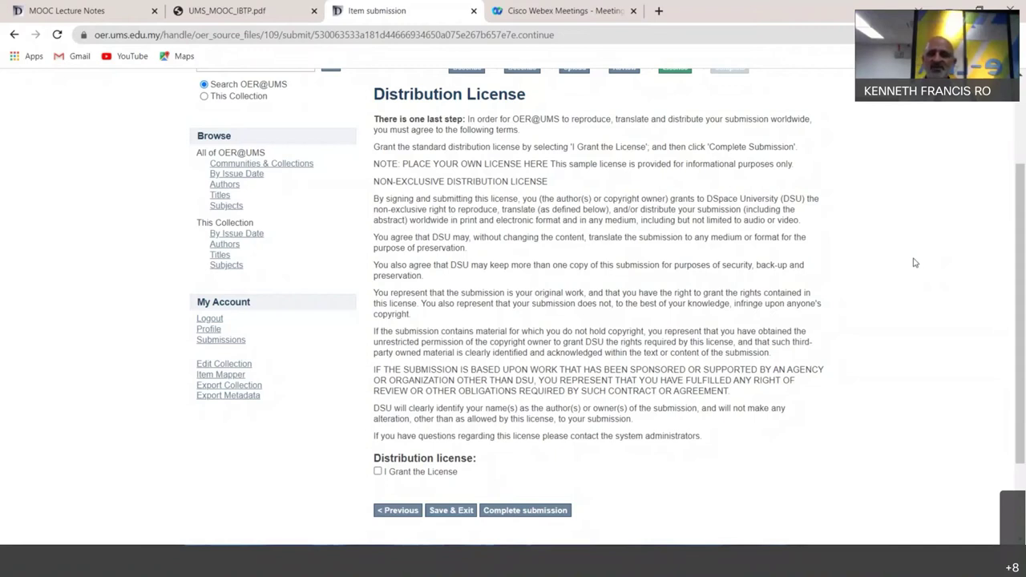
Step: Tick 'I Grant the License' at the bottom of the Distribution License page
scroll(909, 270, down, 1)
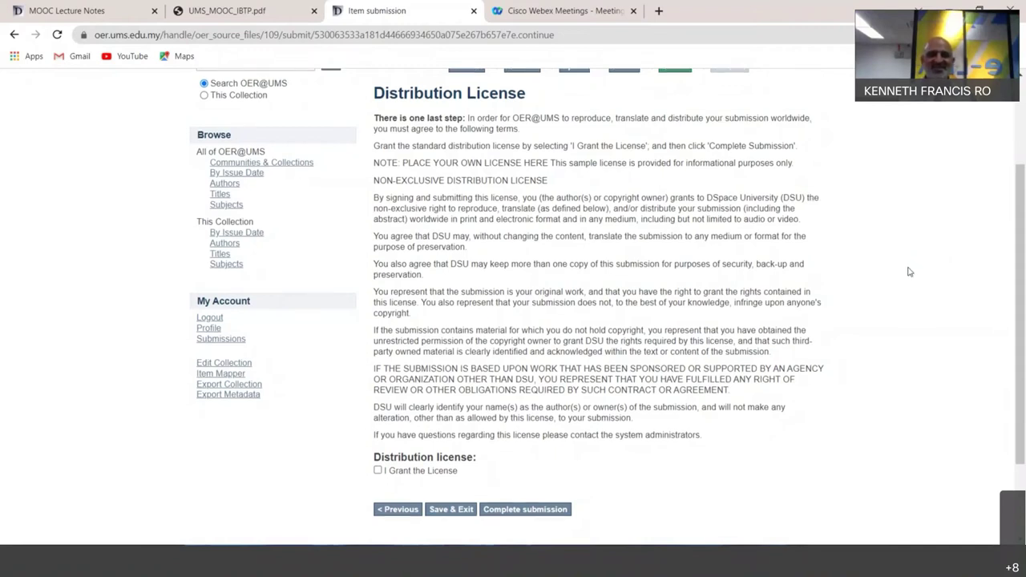
scroll(907, 273, down, 1)
scroll(905, 275, down, 2)
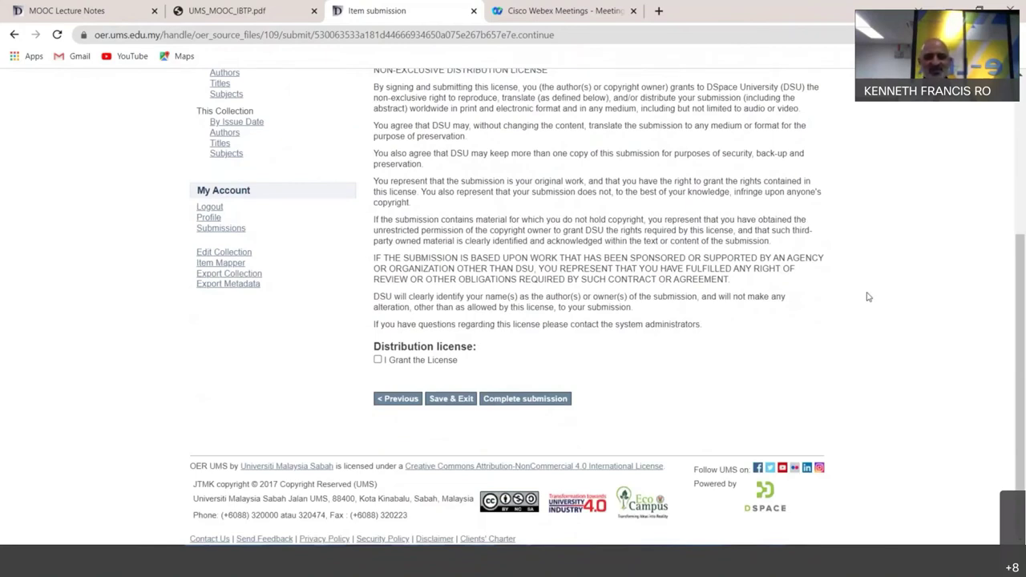
click(378, 361)
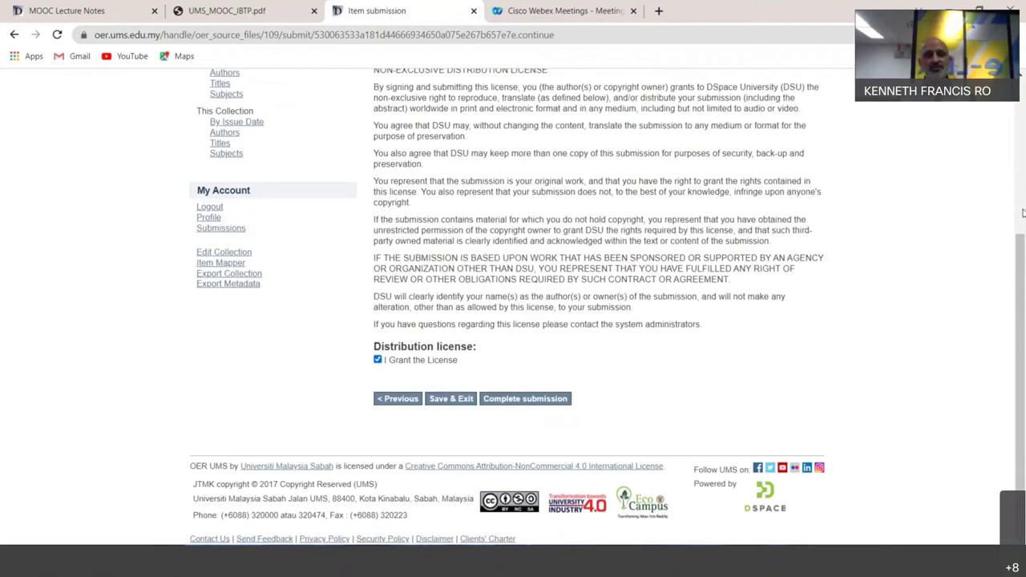
scroll(1023, 212, up, 1)
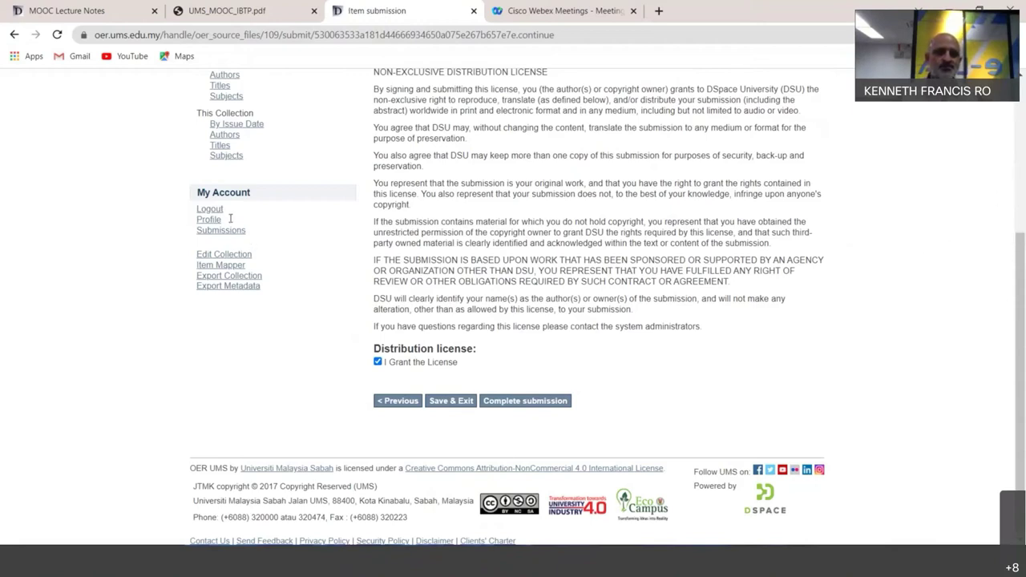
scroll(208, 228, up, 1)
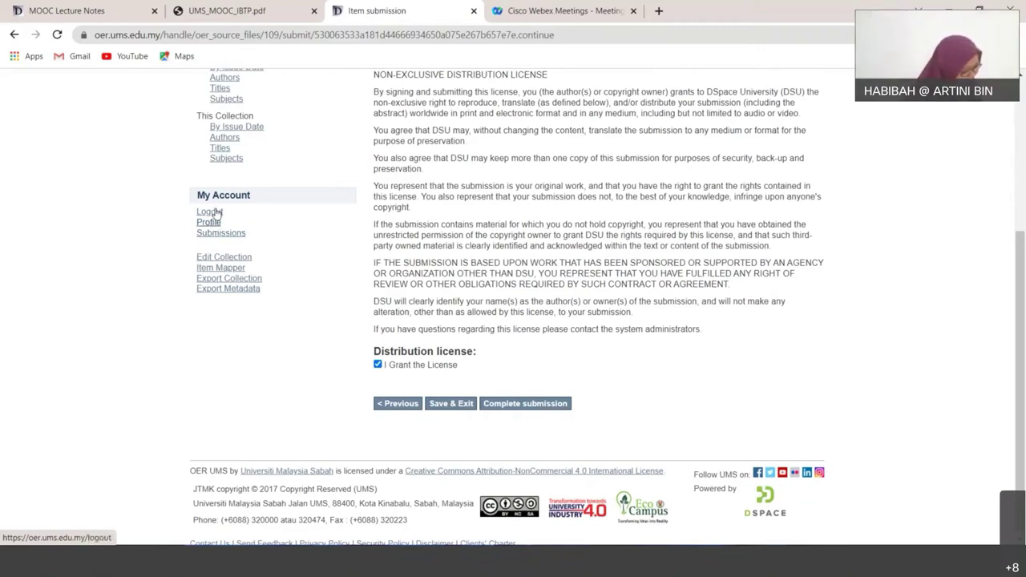
Step: Log out of OER@UMS and go back to the E-LEARNING ROADSHOW 2022 FIS course page
click(215, 214)
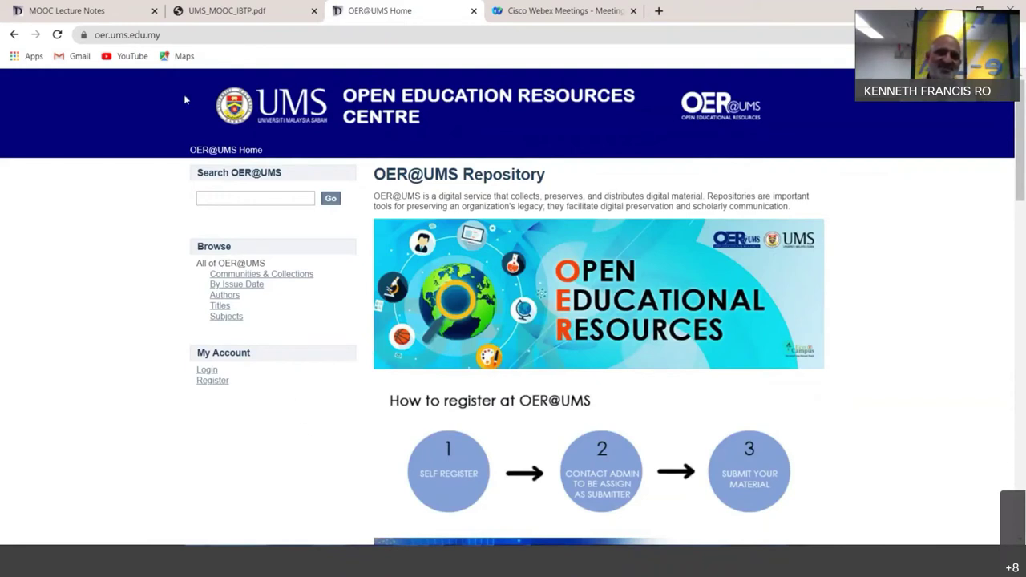
click(238, 10)
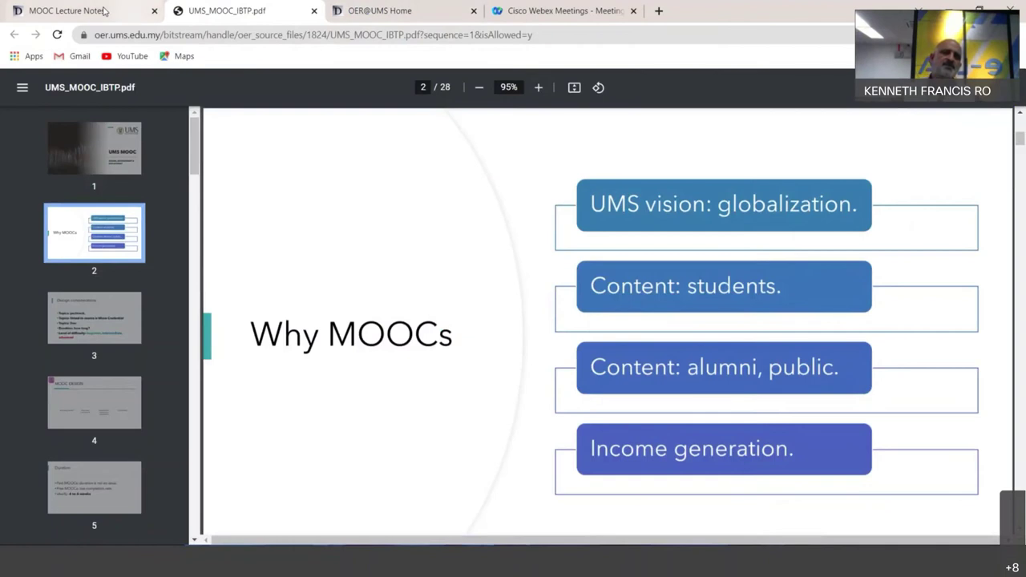
click(103, 10)
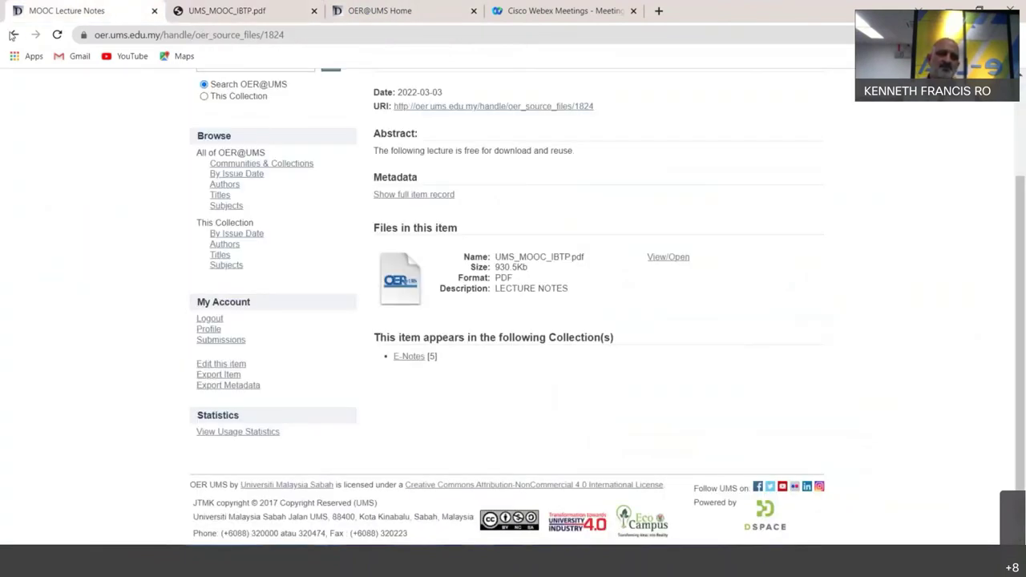
click(13, 36)
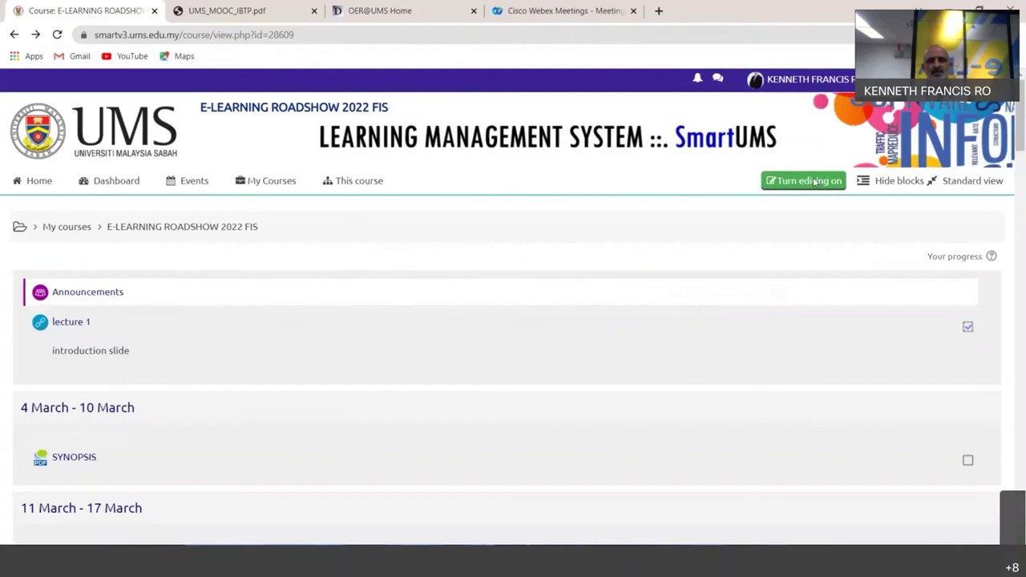
scroll(815, 181, down, 2)
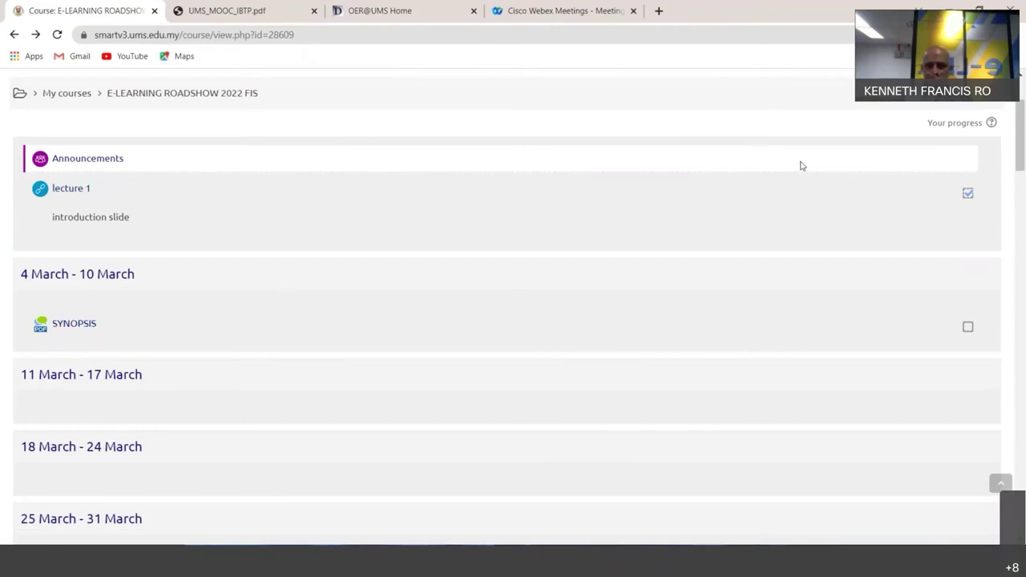
scroll(1020, 106, up, 1)
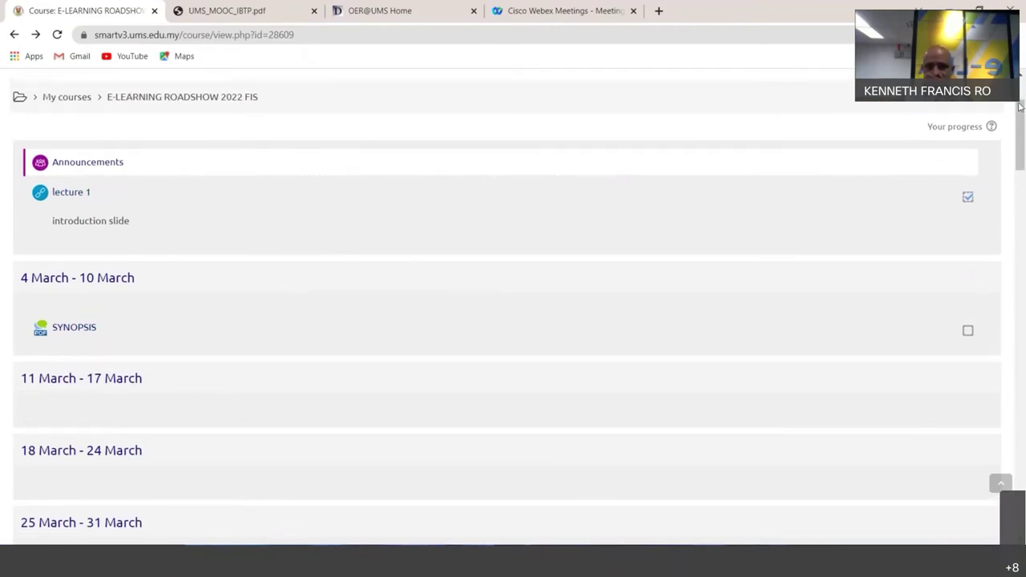
scroll(1020, 106, up, 2)
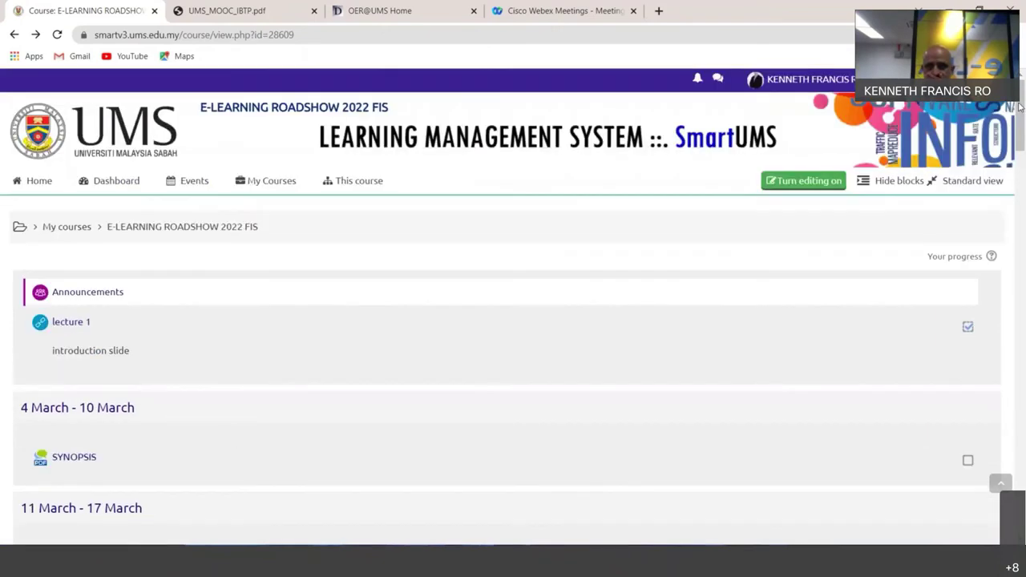
Step: Turn editing on and try dragging lecture 1 below SYNOPSIS, cancelling the icon.svg upload prompt
click(828, 182)
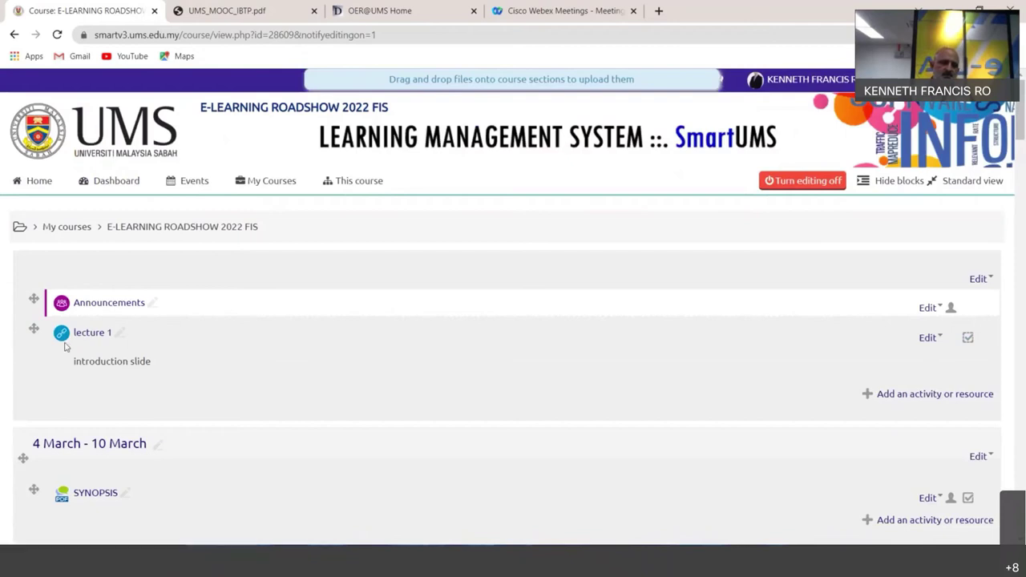
drag(64, 337, 224, 414)
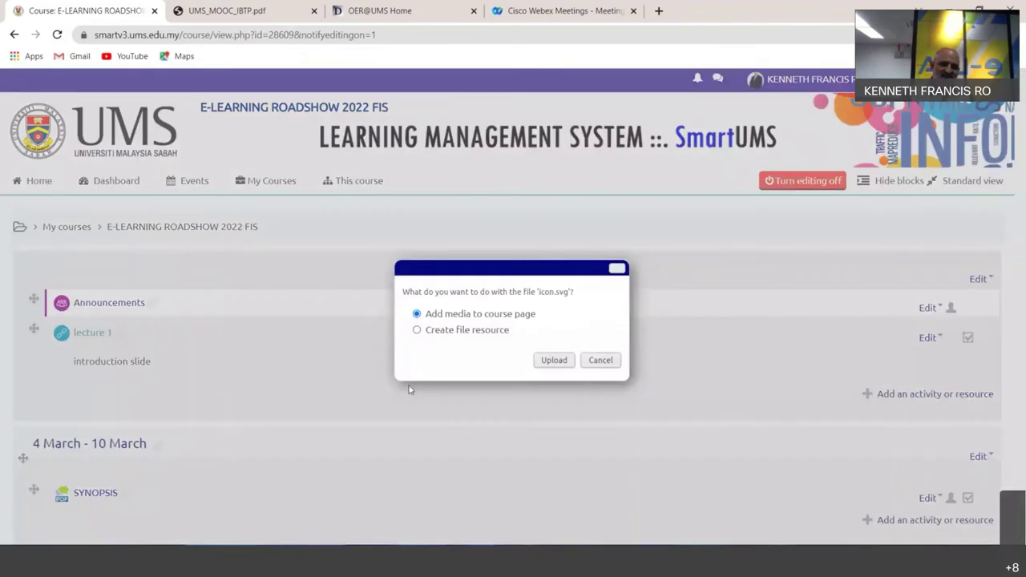
click(600, 360)
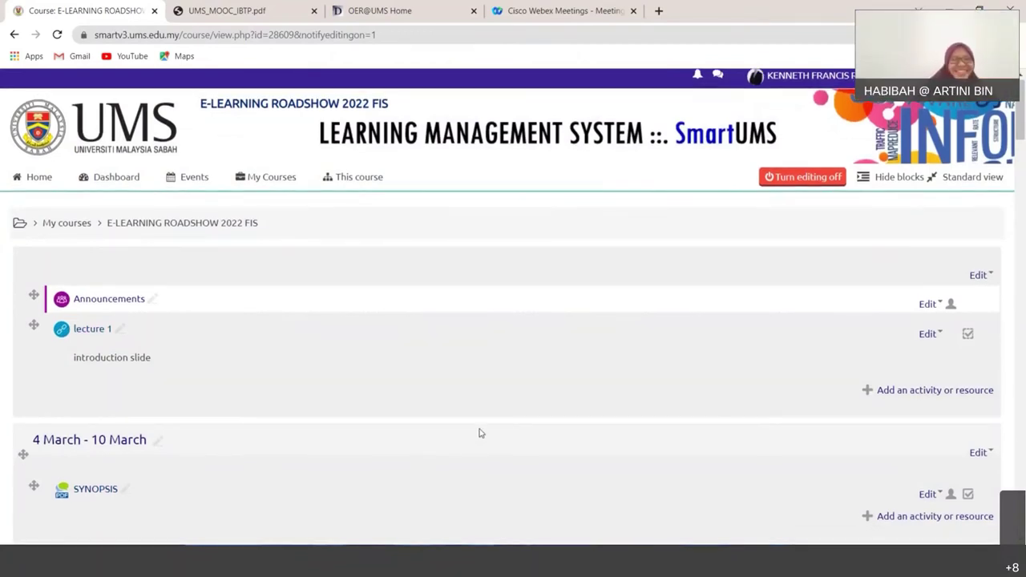
Step: Try again to move lecture 1 under the SYNOPSIS week by its move handle
scroll(479, 431, down, 1)
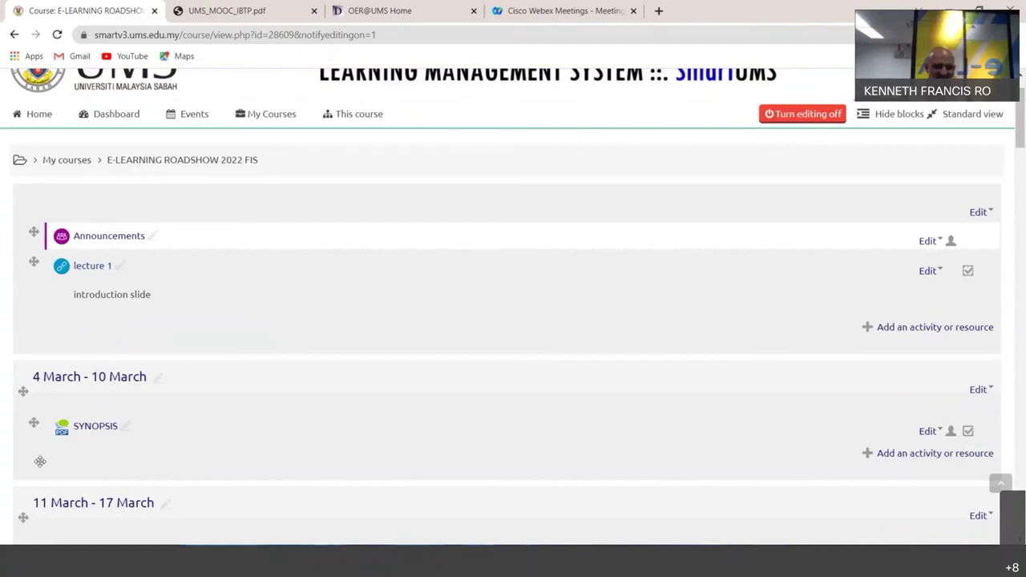
drag(40, 461, 40, 459)
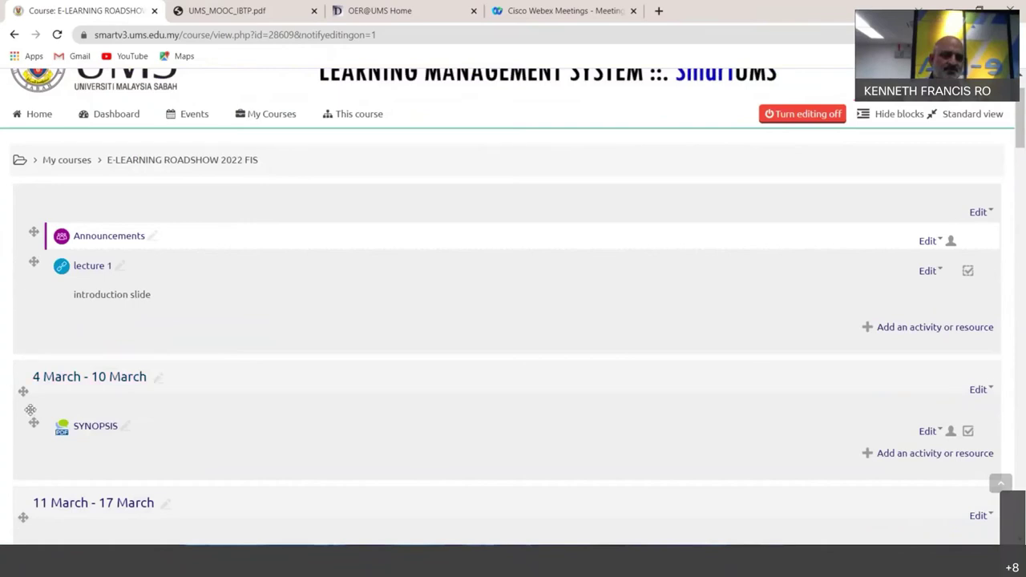
drag(40, 458, 40, 474)
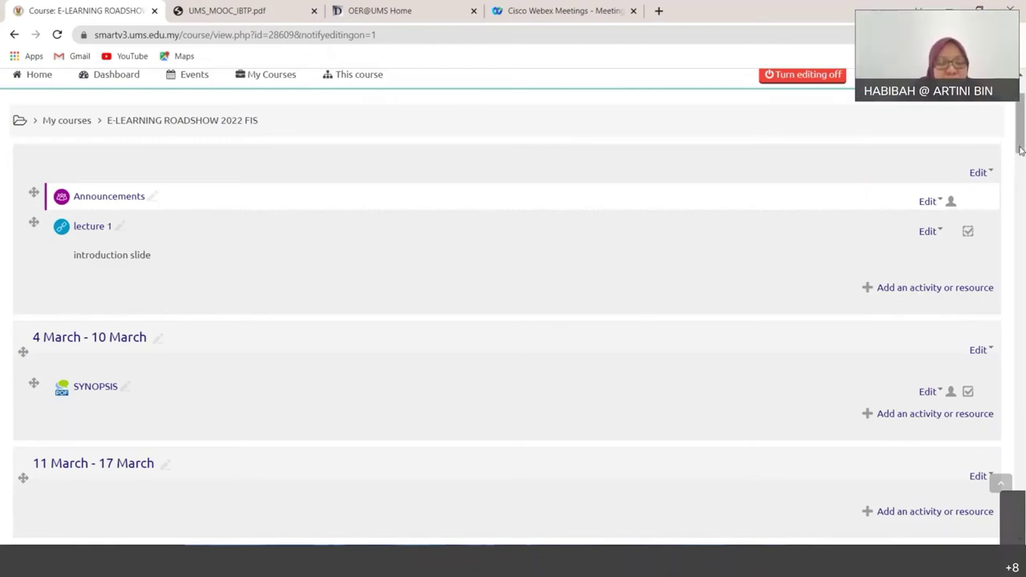
scroll(730, 241, down, 1)
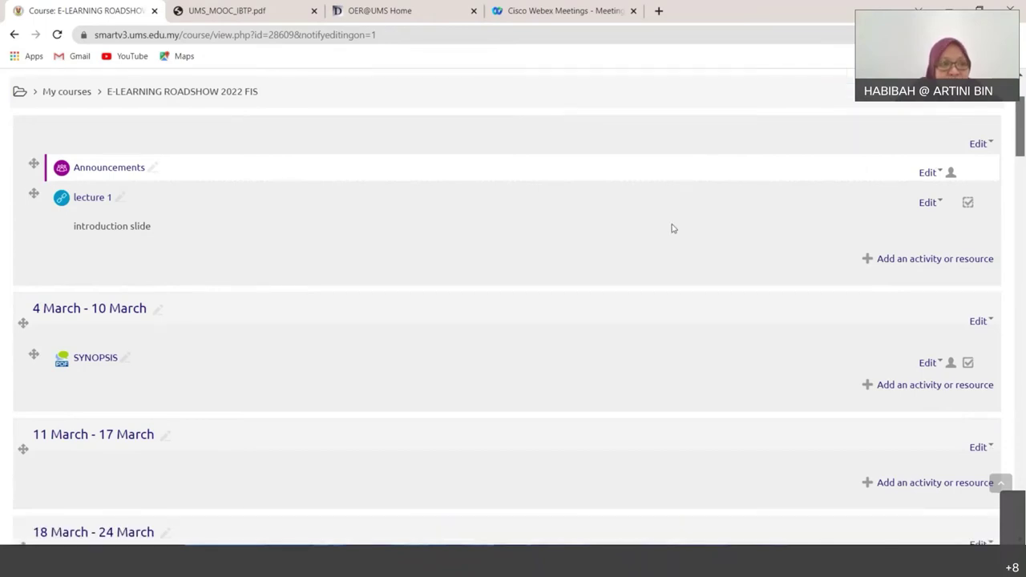
scroll(672, 228, down, 1)
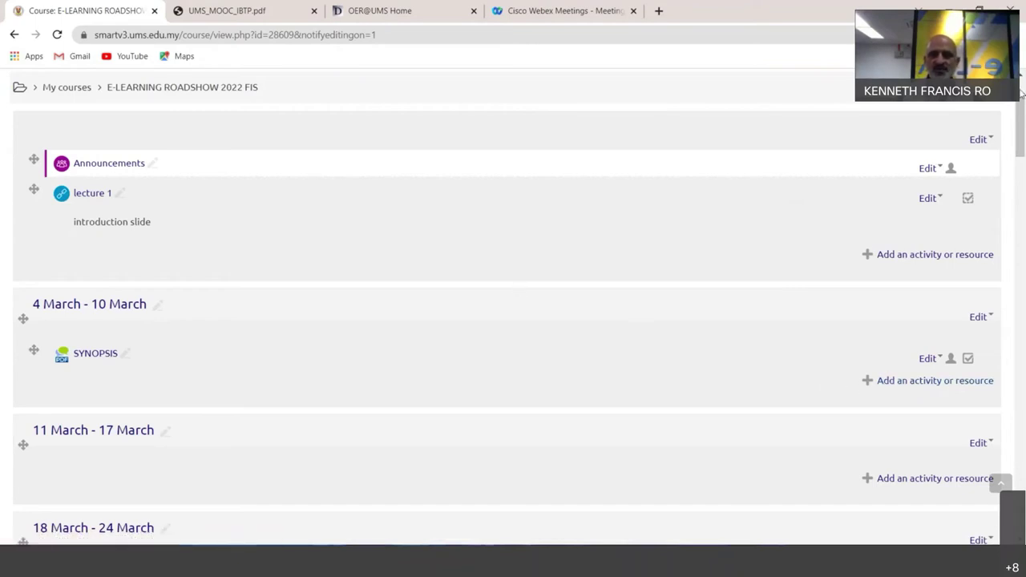
scroll(1021, 93, up, 2)
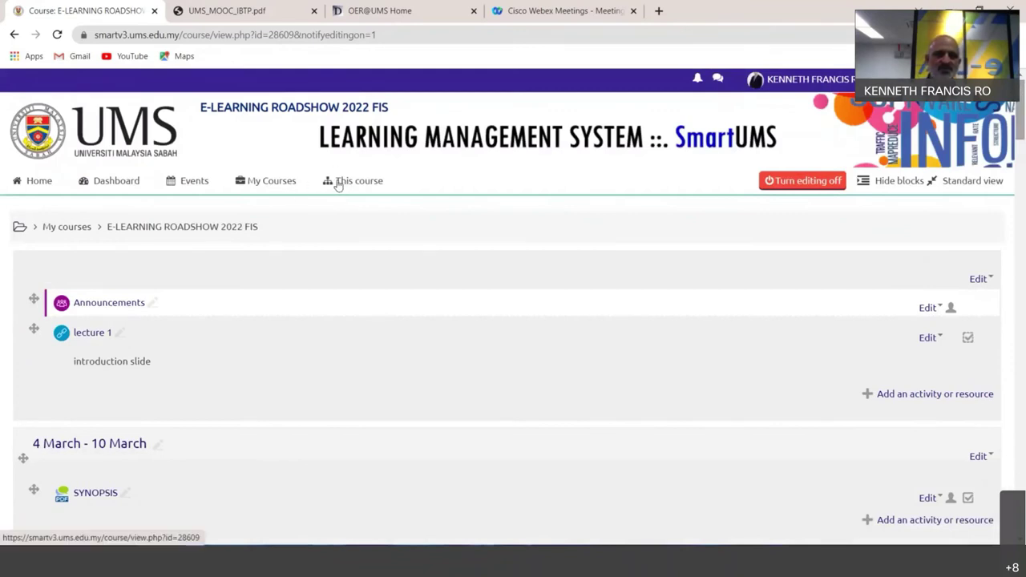
click(339, 183)
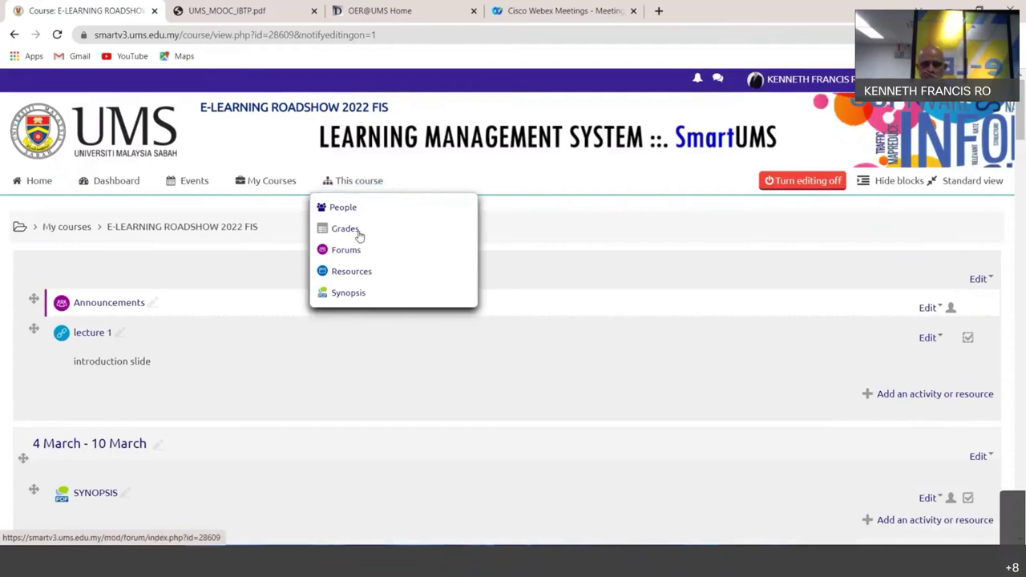
click(344, 209)
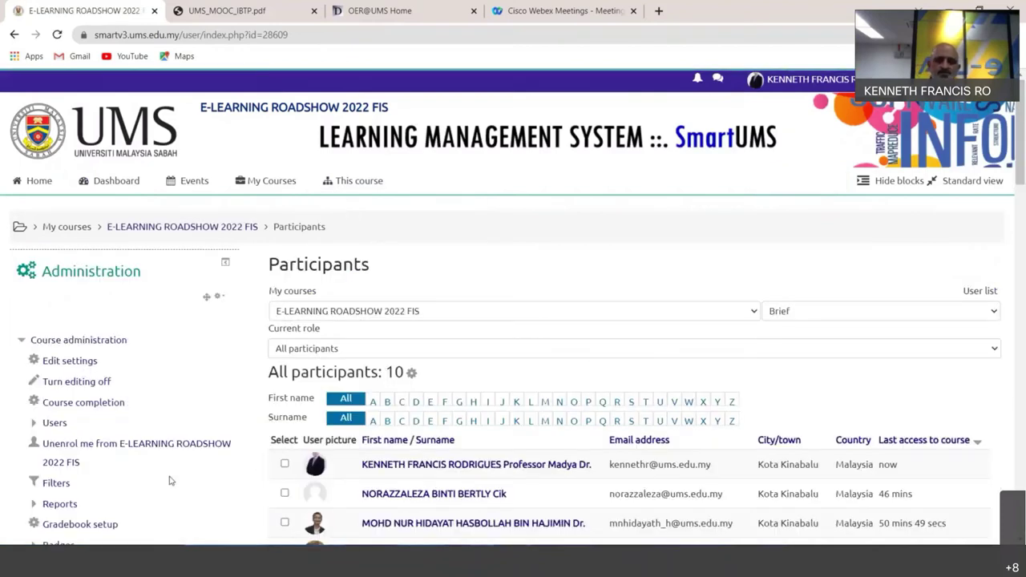
scroll(241, 497, down, 1)
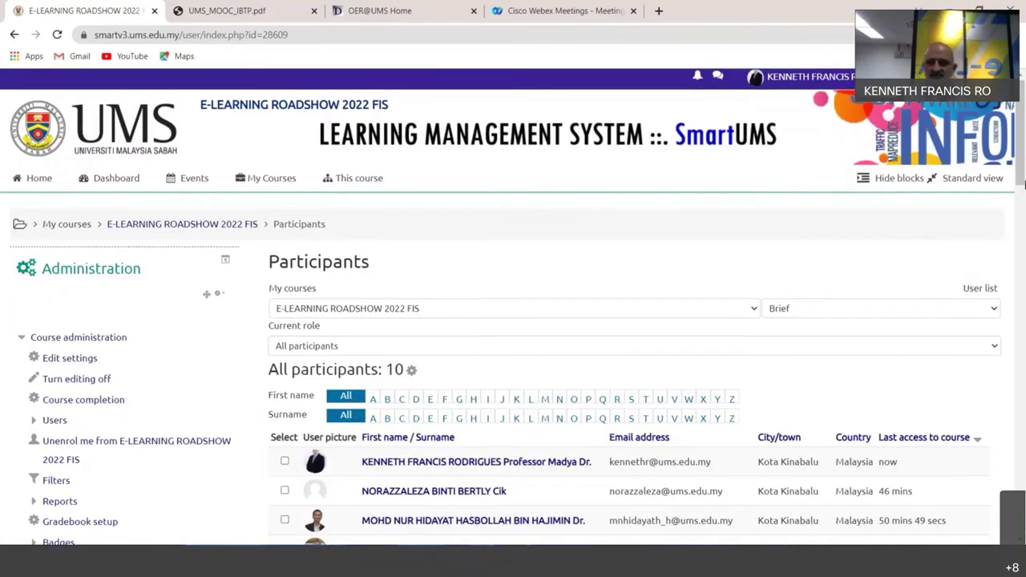
scroll(1017, 174, down, 3)
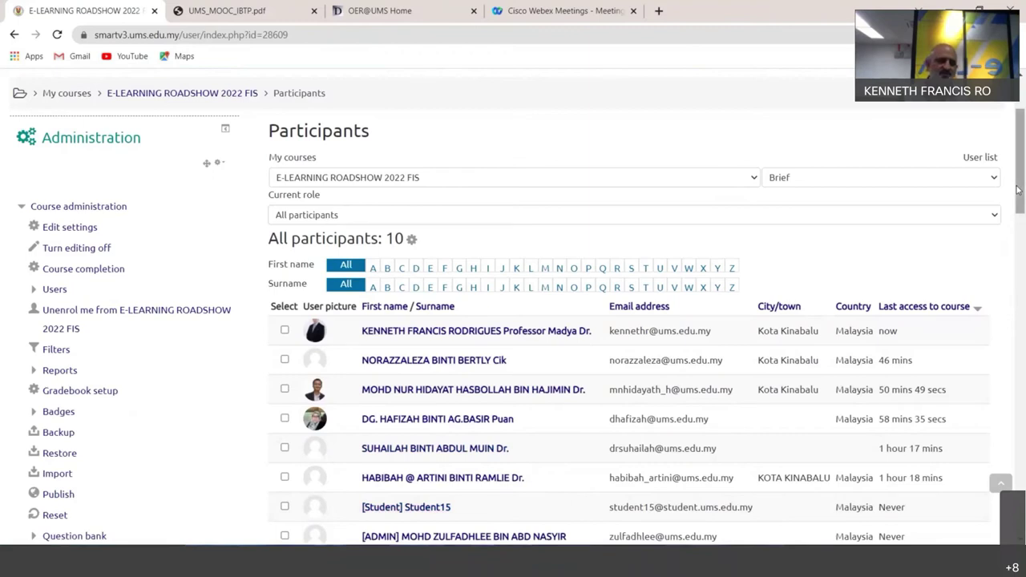
scroll(956, 218, down, 1)
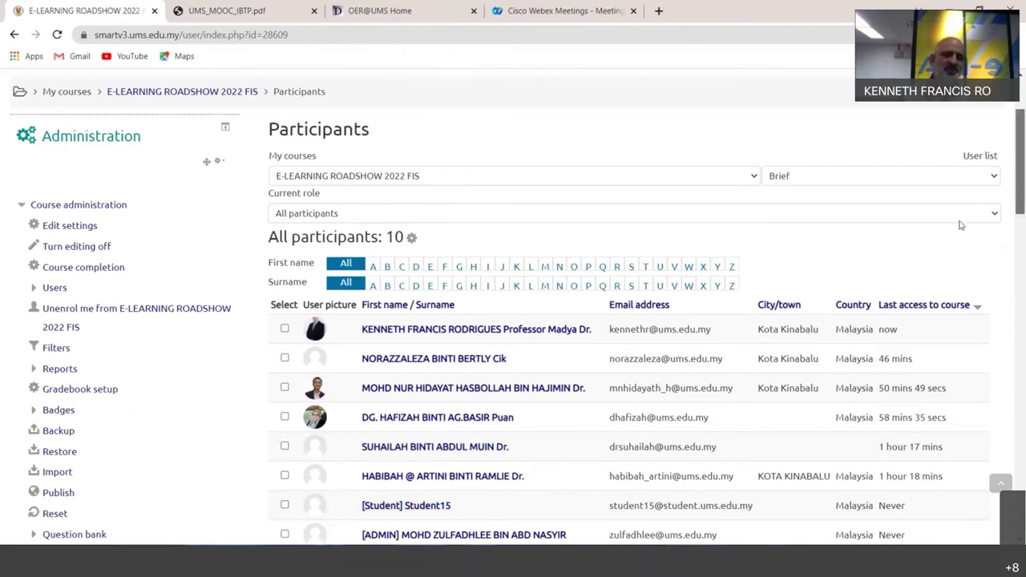
scroll(405, 512, down, 1)
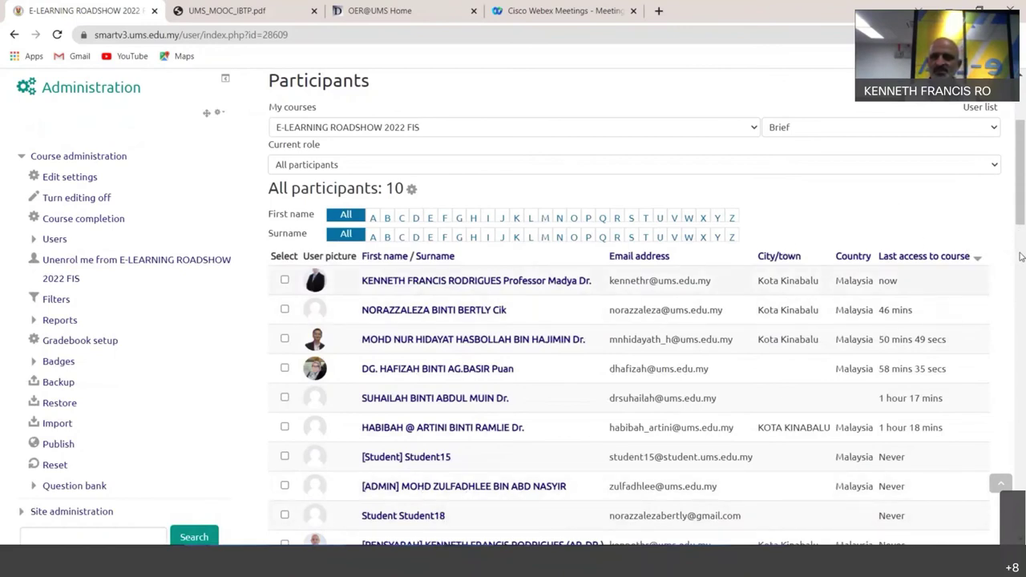
scroll(1020, 255, down, 1)
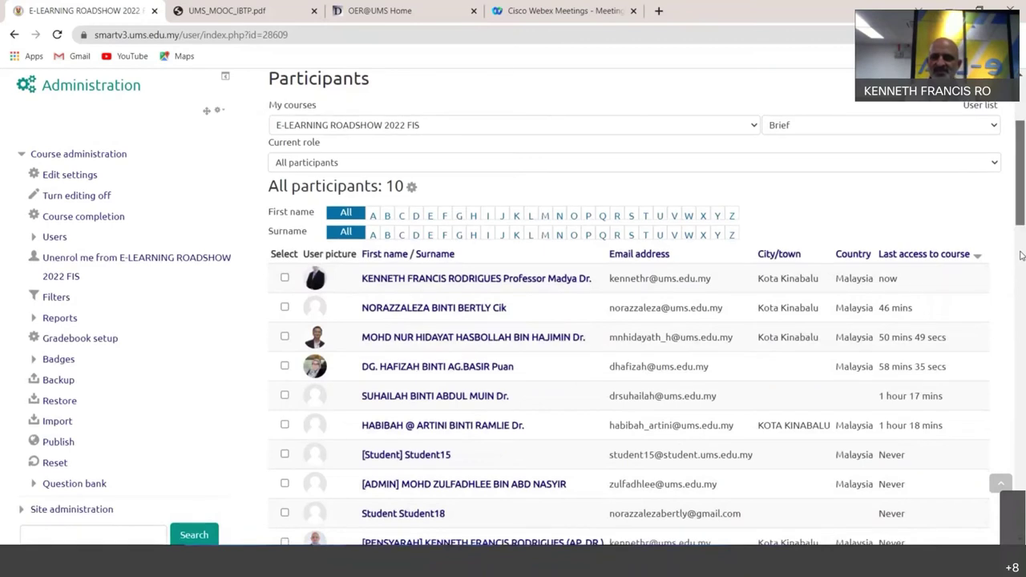
scroll(1021, 255, down, 3)
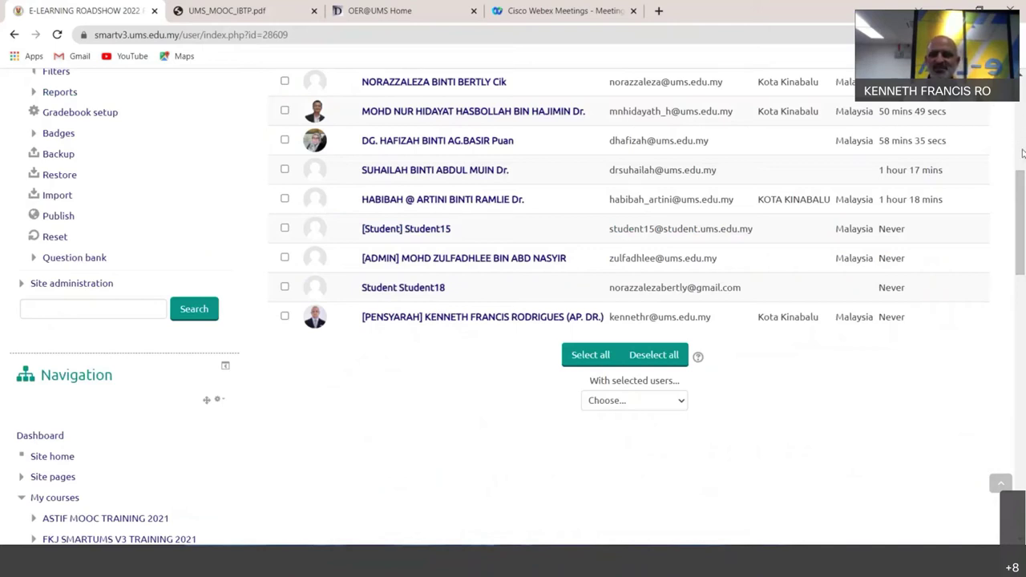
scroll(1020, 180, up, 5)
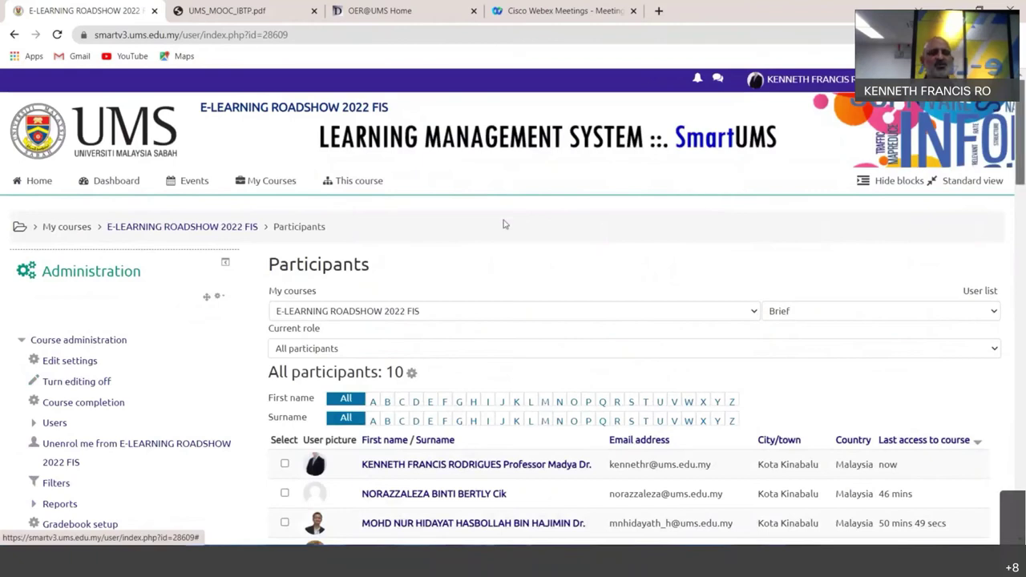
Step: Return to the E-LEARNING ROADSHOW 2022 FIS course page and bring up the Add an activity or resource chooser
click(163, 228)
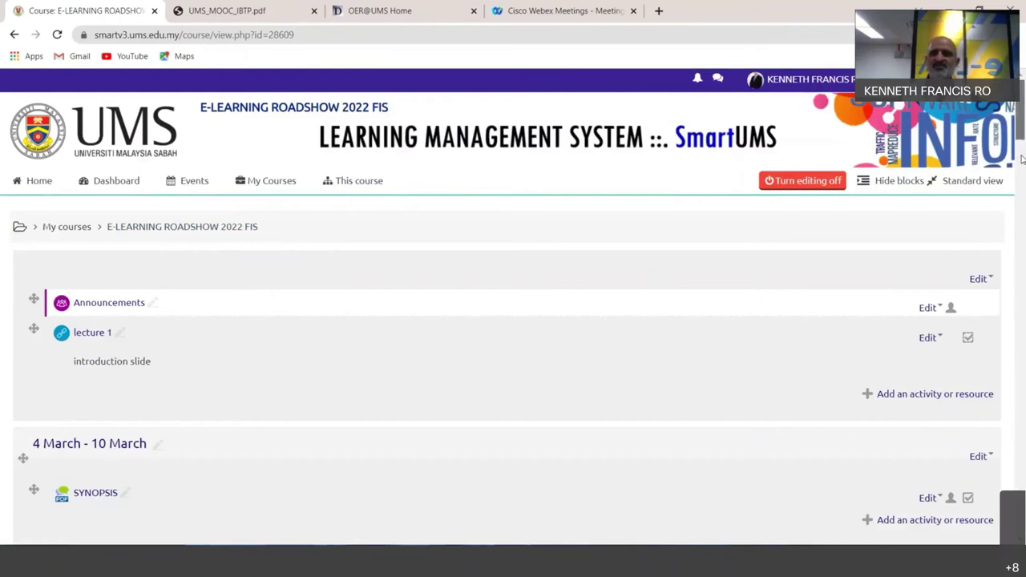
drag(1023, 148, 1024, 149)
scroll(439, 389, down, 1)
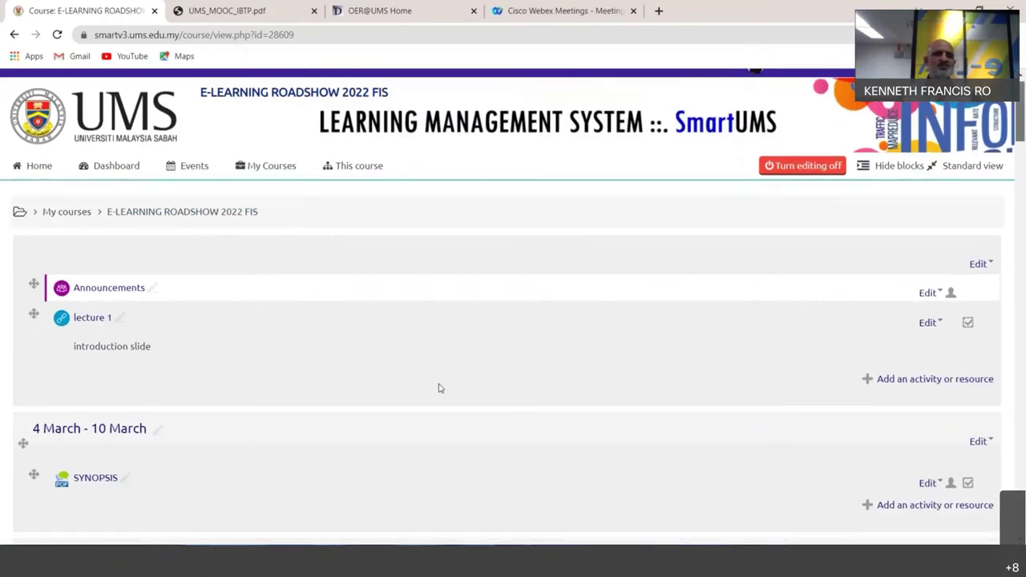
scroll(438, 388, down, 1)
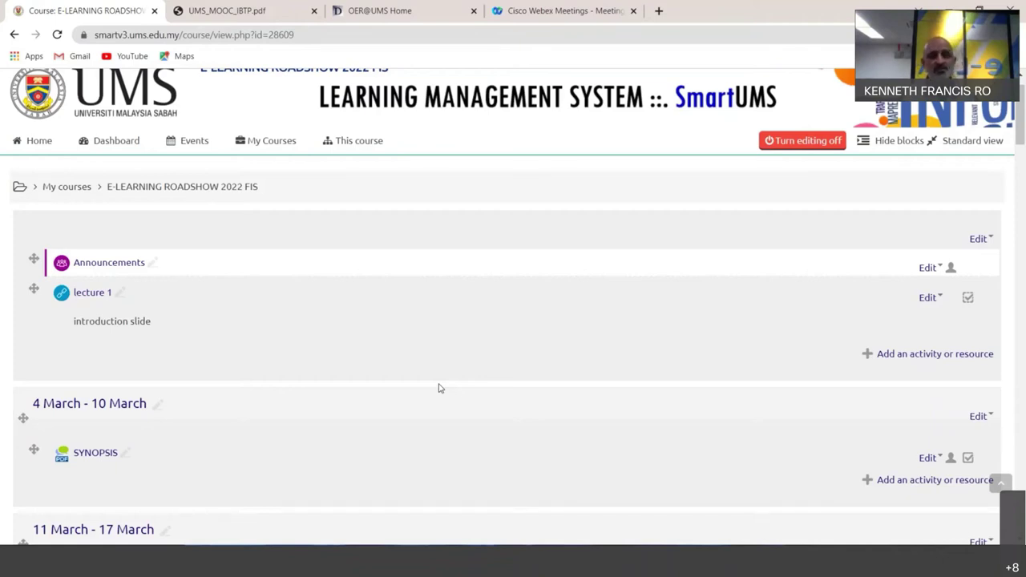
click(898, 360)
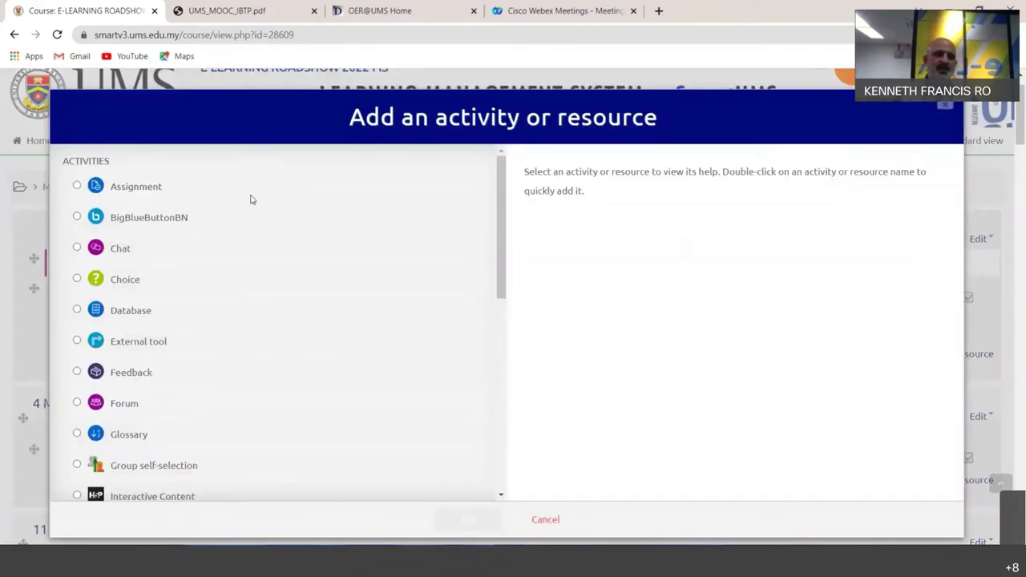
Step: Select Chat in the activity chooser and add it to the General section
click(77, 248)
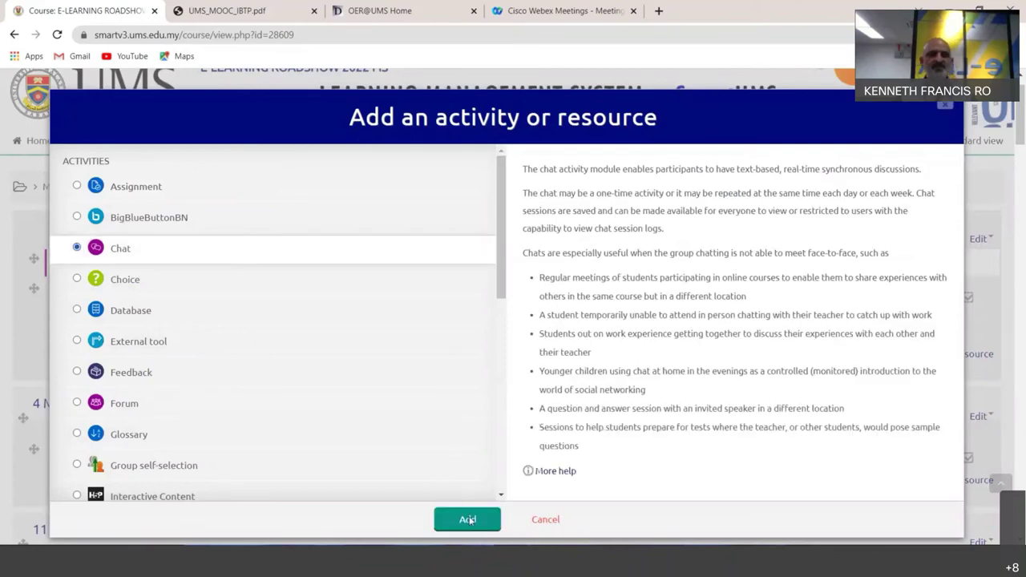
click(468, 520)
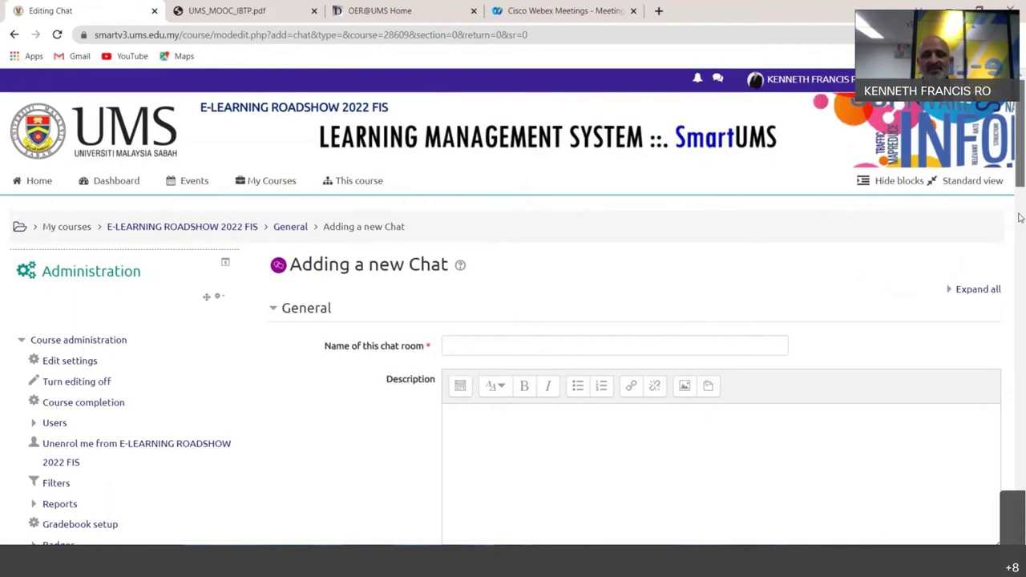
scroll(1021, 217, down, 1)
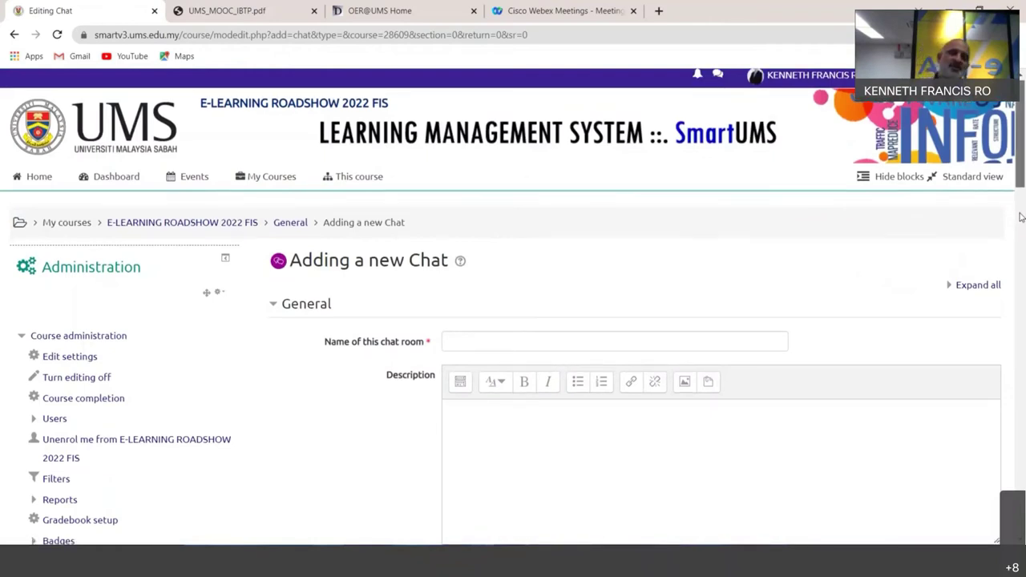
click(1021, 218)
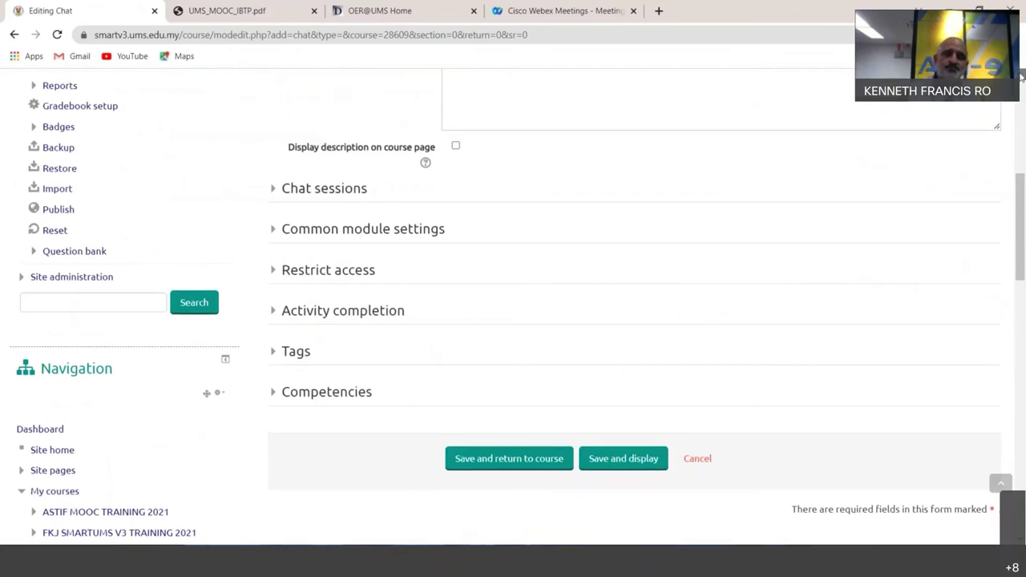
click(1021, 75)
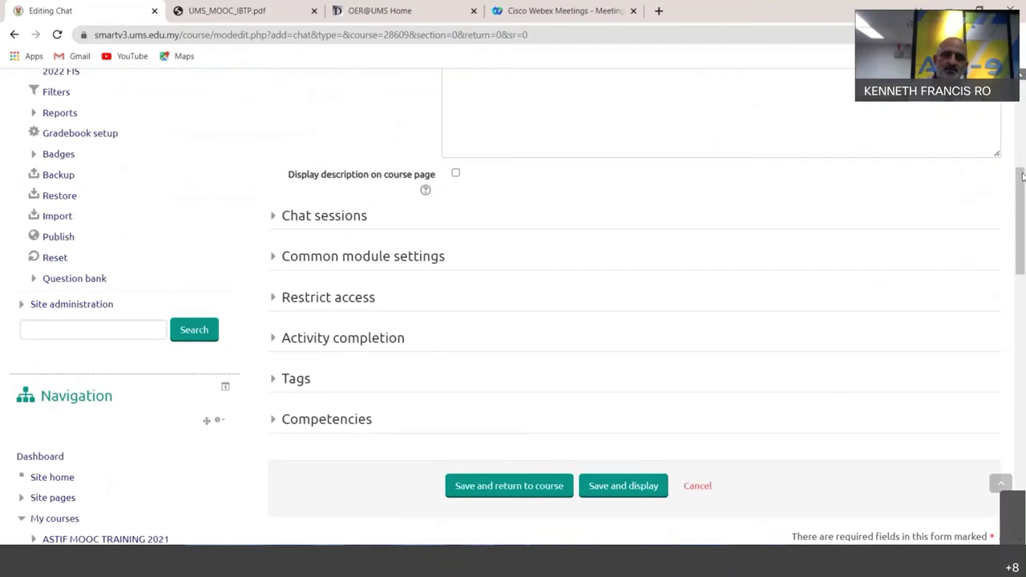
scroll(1023, 153, up, 1)
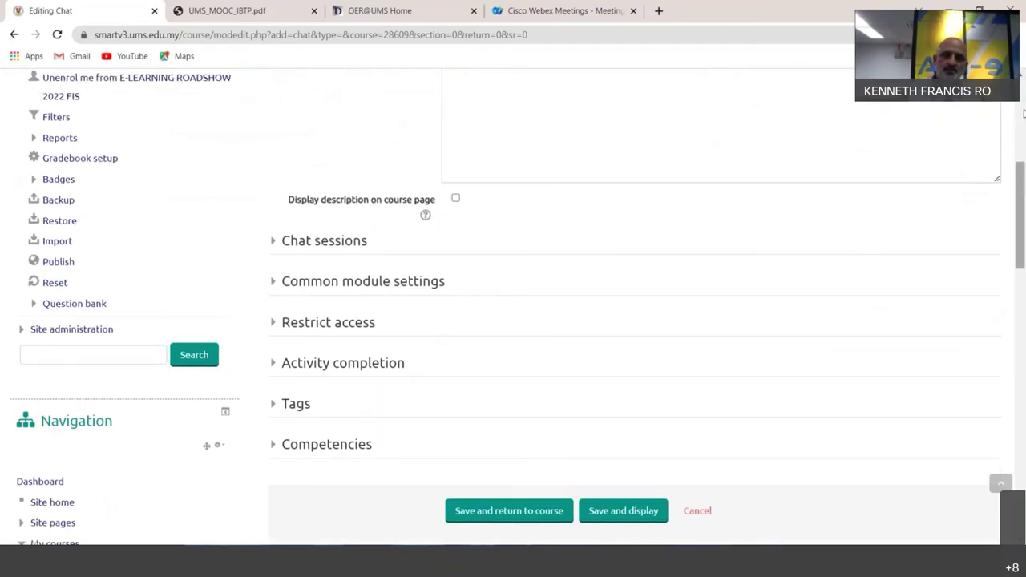
scroll(640, 175, up, 3)
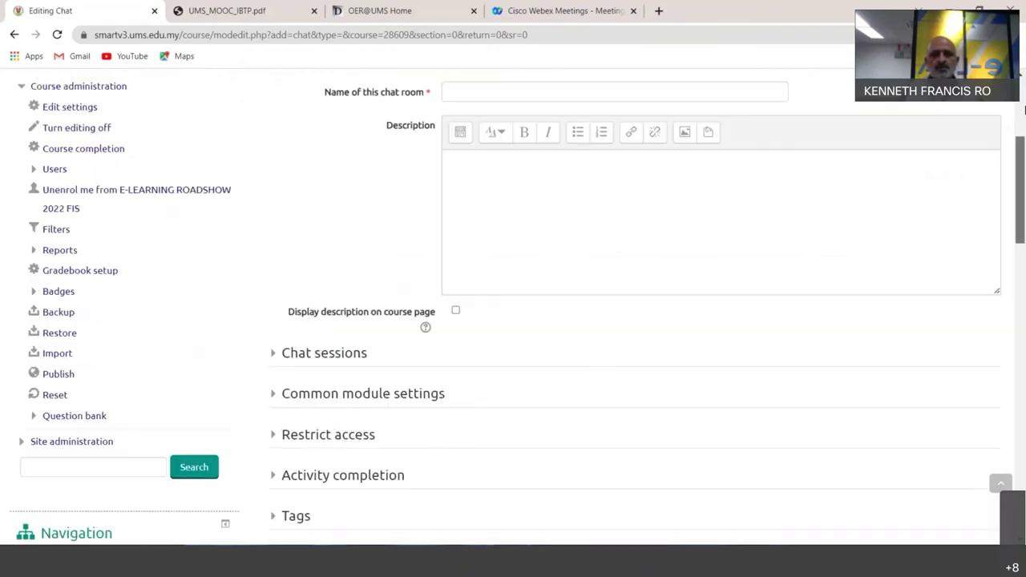
scroll(550, 118, up, 3)
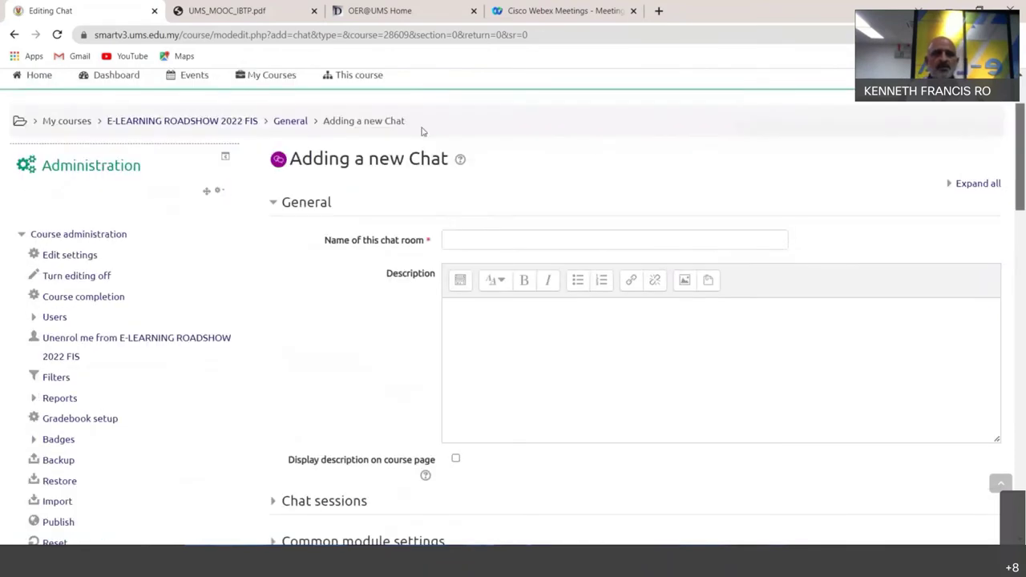
click(461, 239)
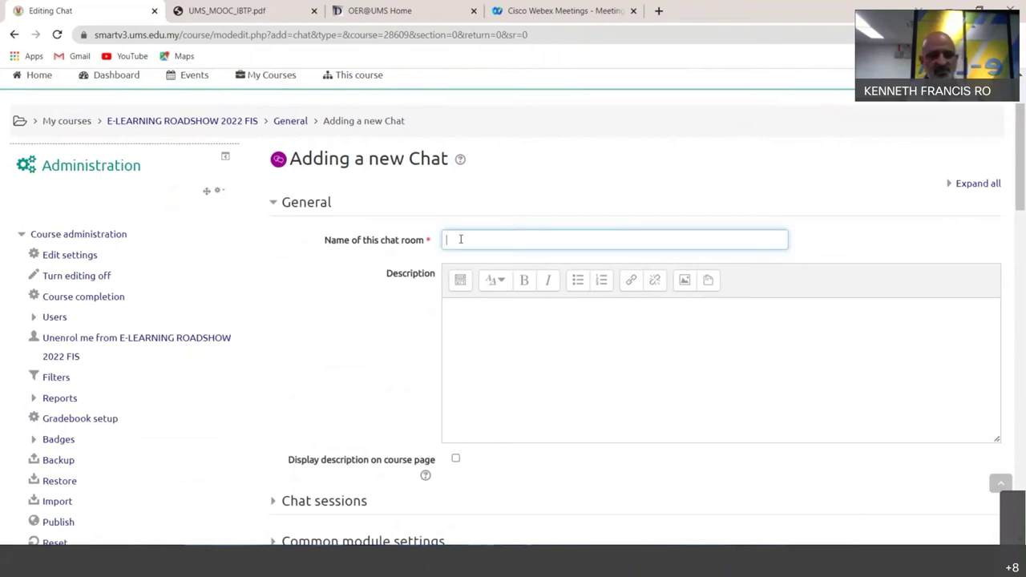
text(CH)
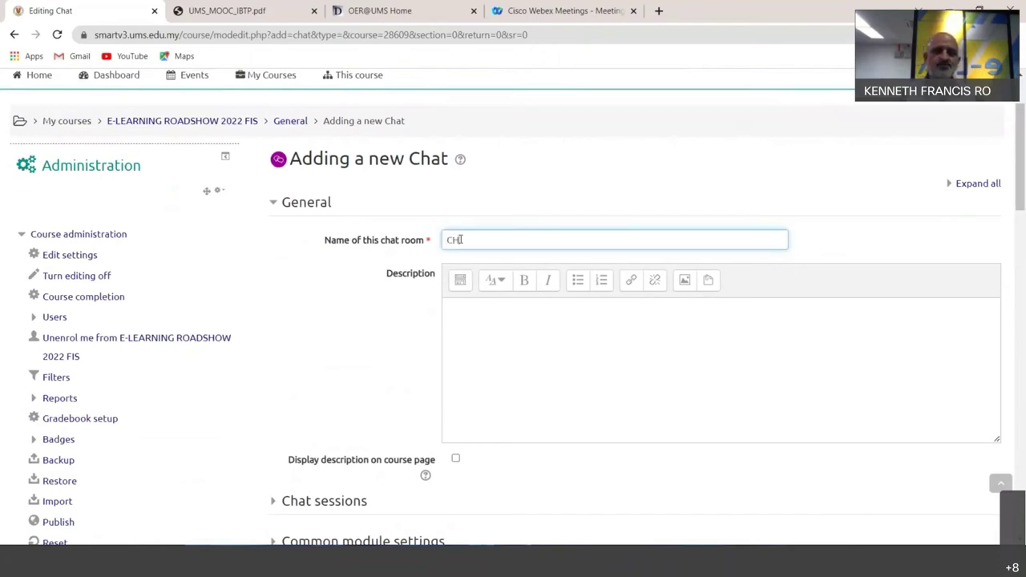
text(AT)
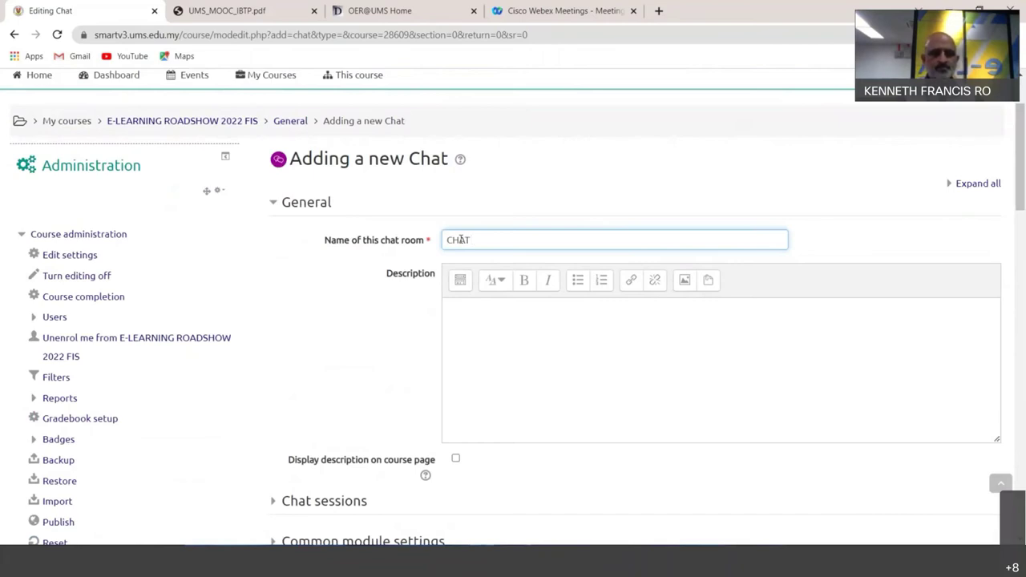
text( SESSION)
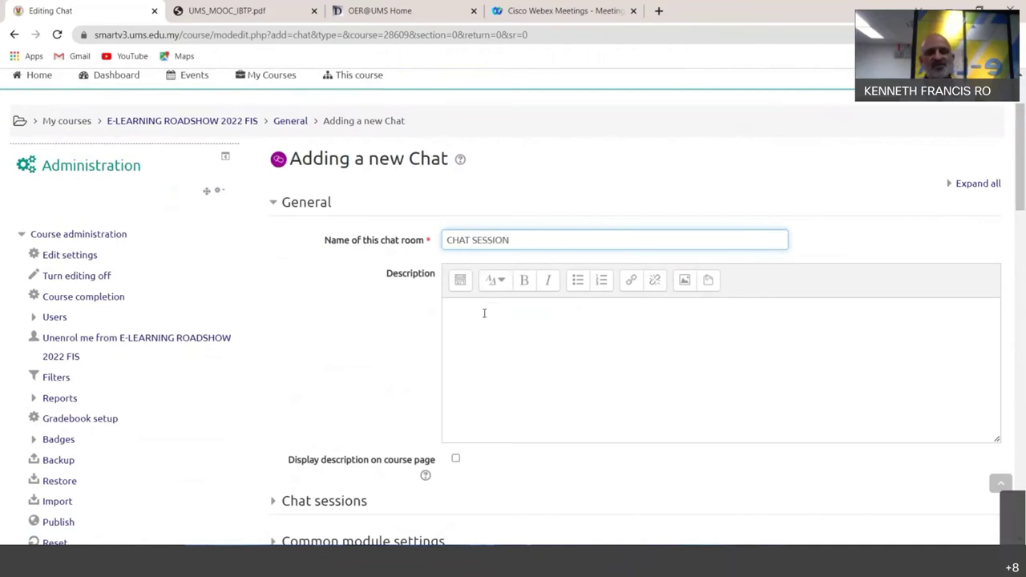
click(484, 313)
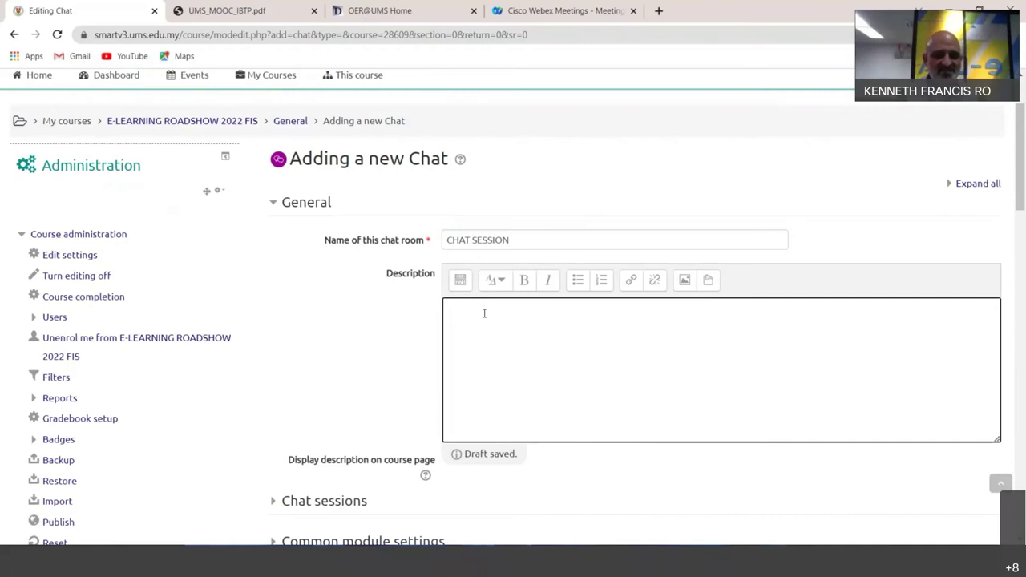
text(after this lecture from 1130- 1200)
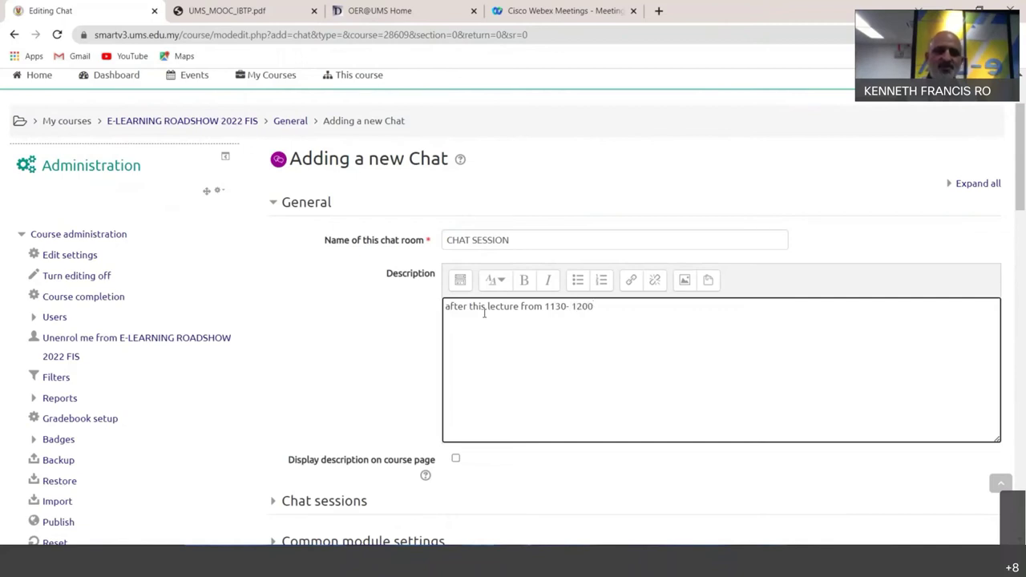
key(Return)
text(Topics)
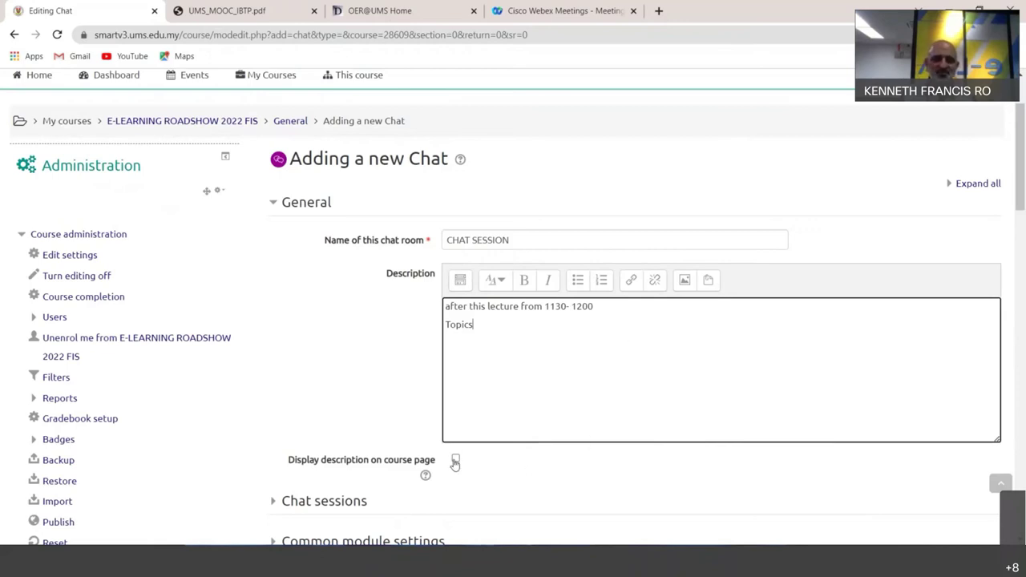
key(Tab)
key(space)
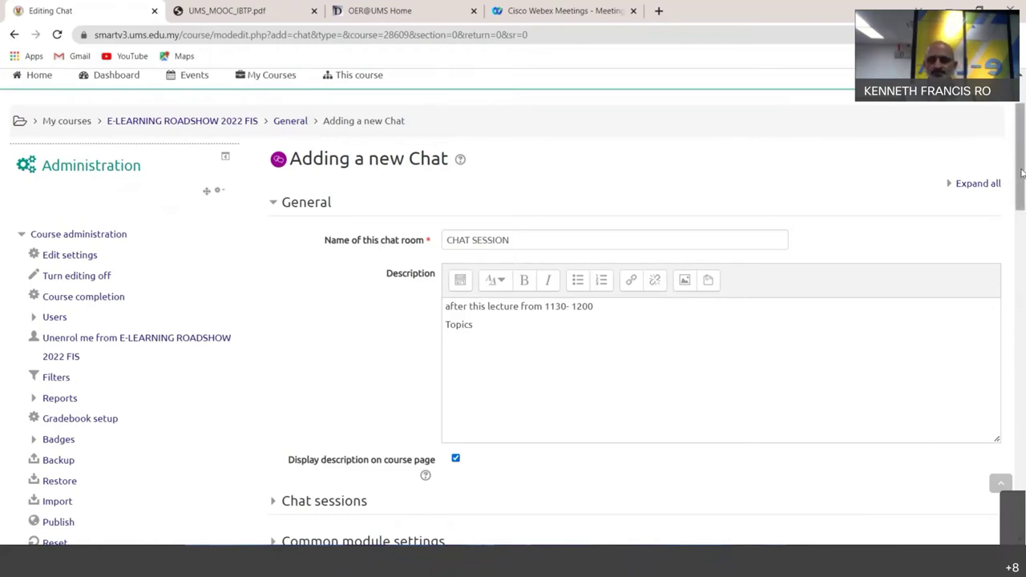
drag(1022, 189, 1024, 209)
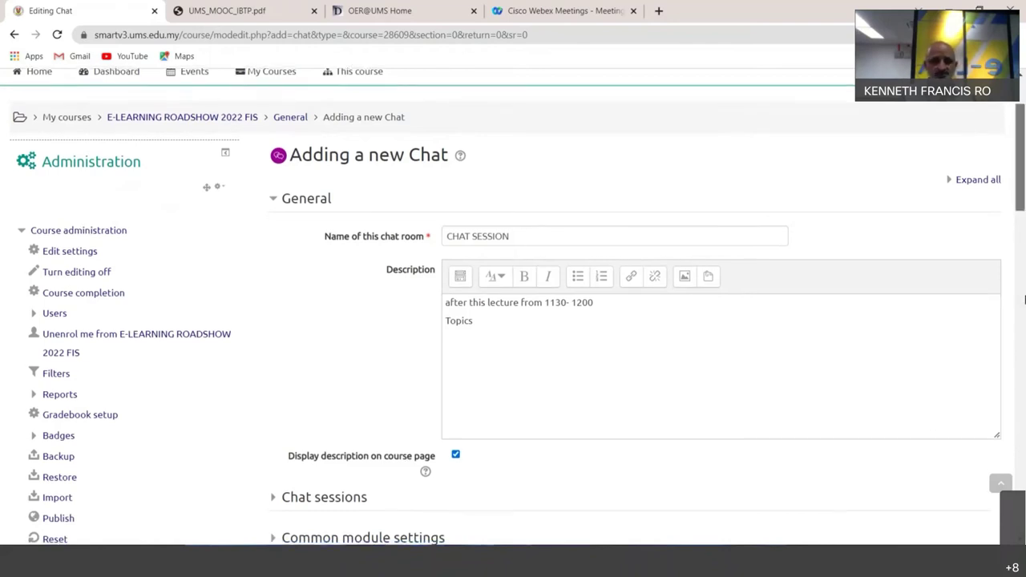
scroll(1024, 338, down, 1)
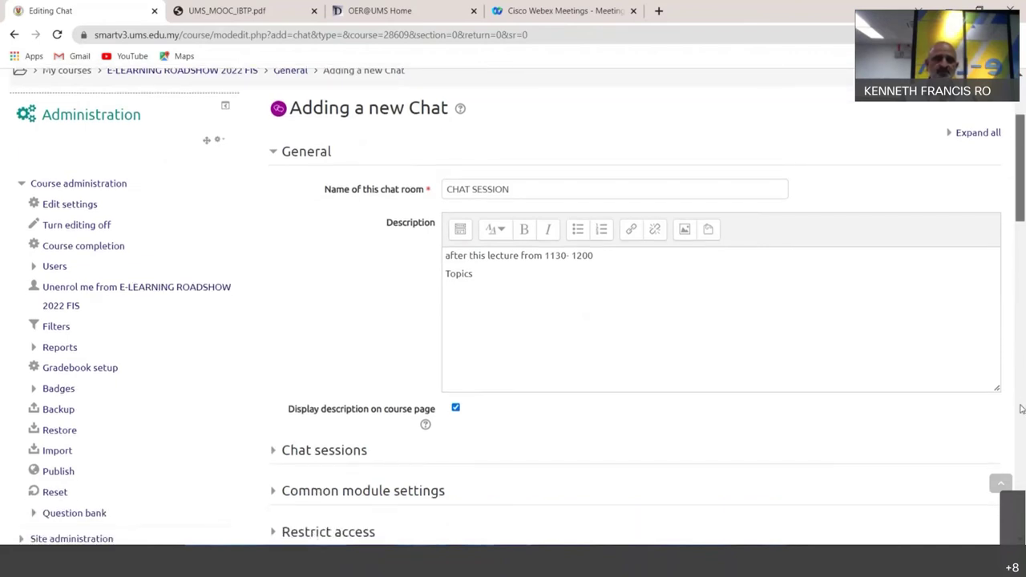
scroll(1024, 426, down, 3)
scroll(377, 252, down, 4)
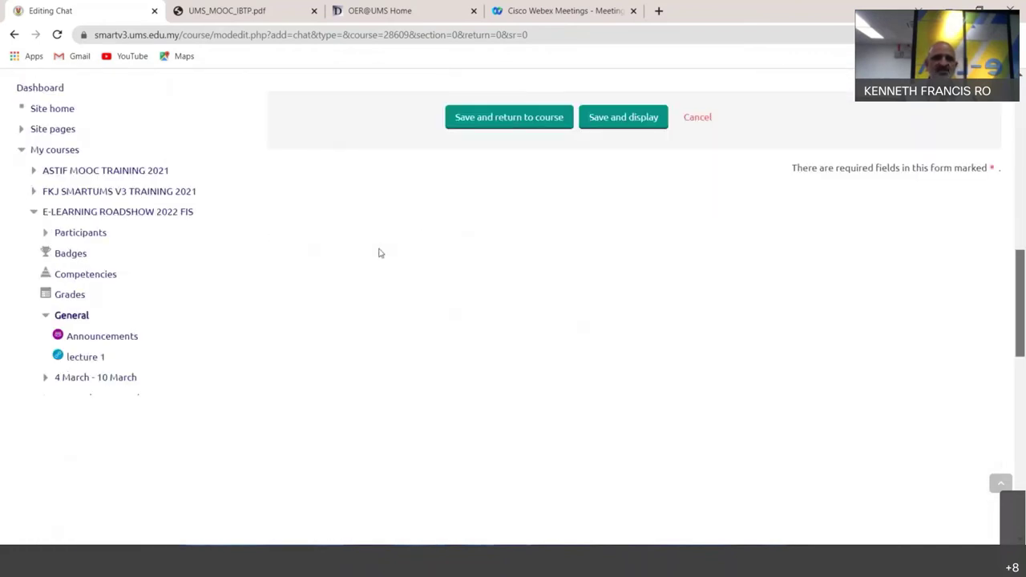
scroll(522, 223, down, 3)
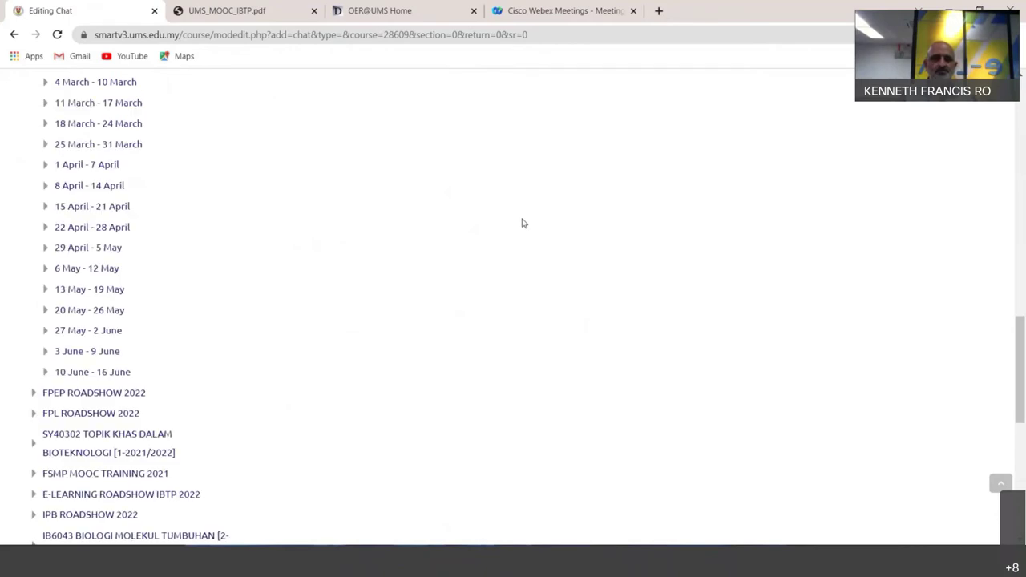
scroll(522, 223, up, 3)
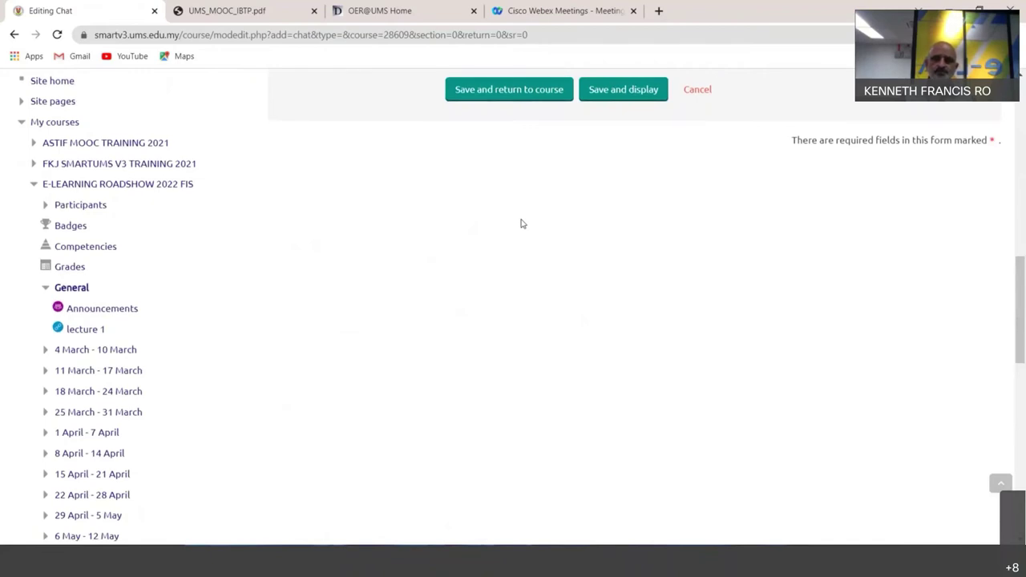
scroll(1017, 262, up, 3)
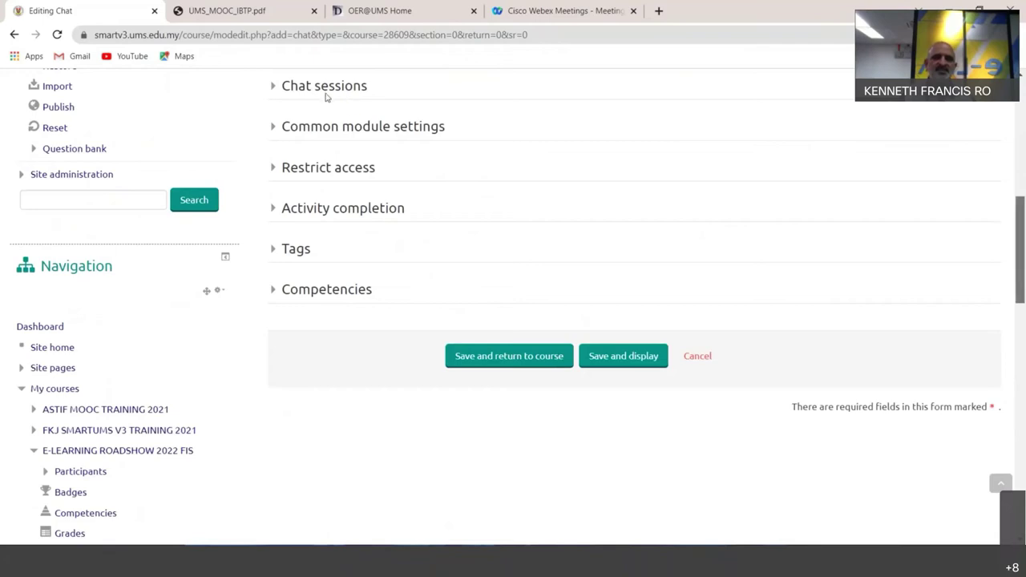
Step: Expand Chat sessions, leaving chat times unpublished and past sessions never deleted
click(272, 88)
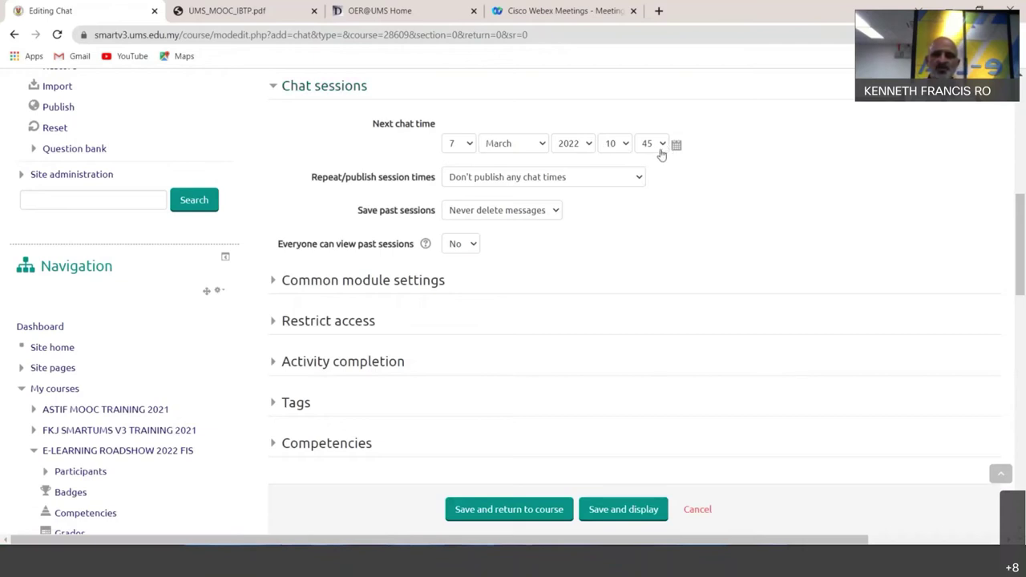
click(577, 177)
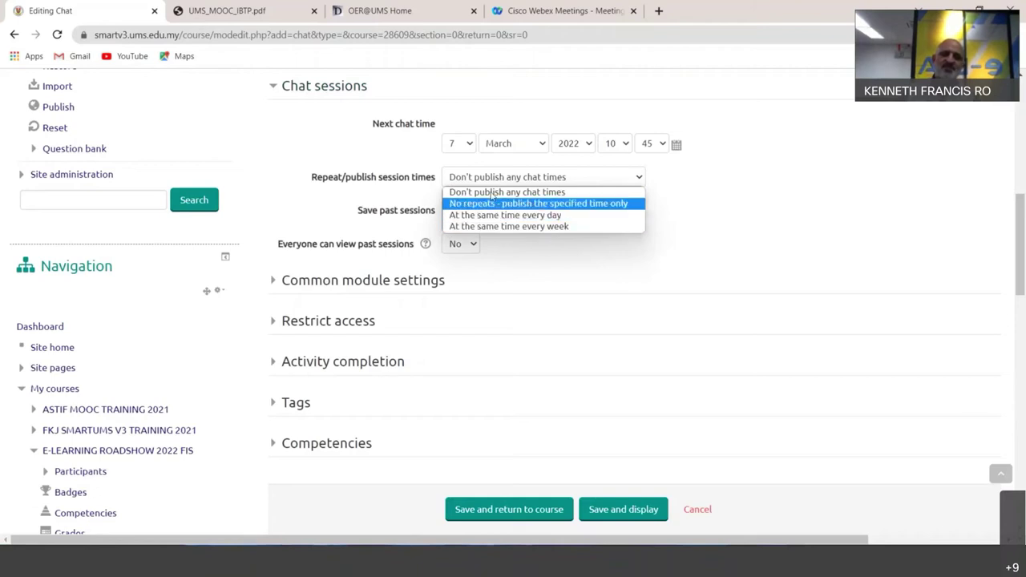
click(491, 194)
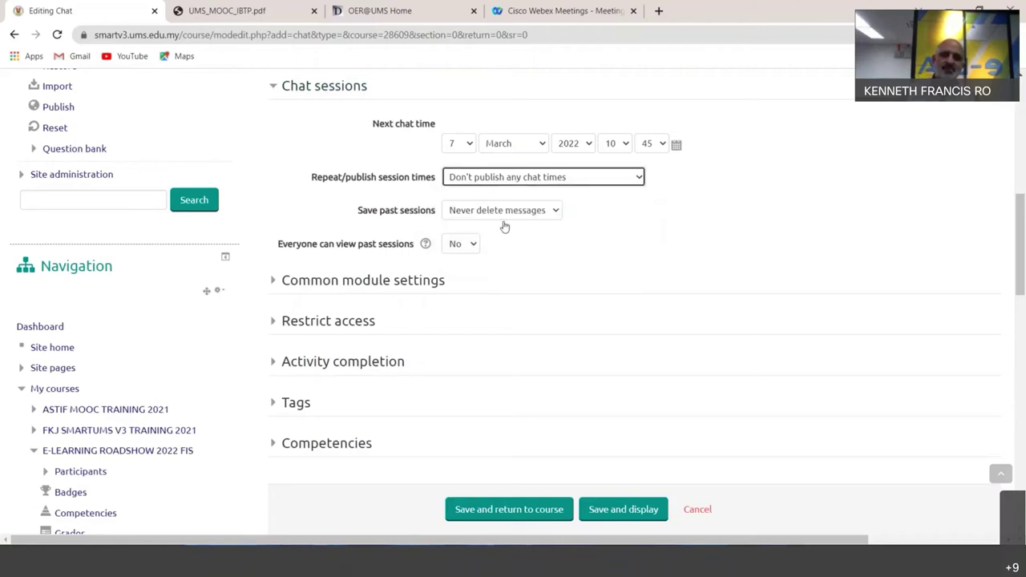
click(505, 210)
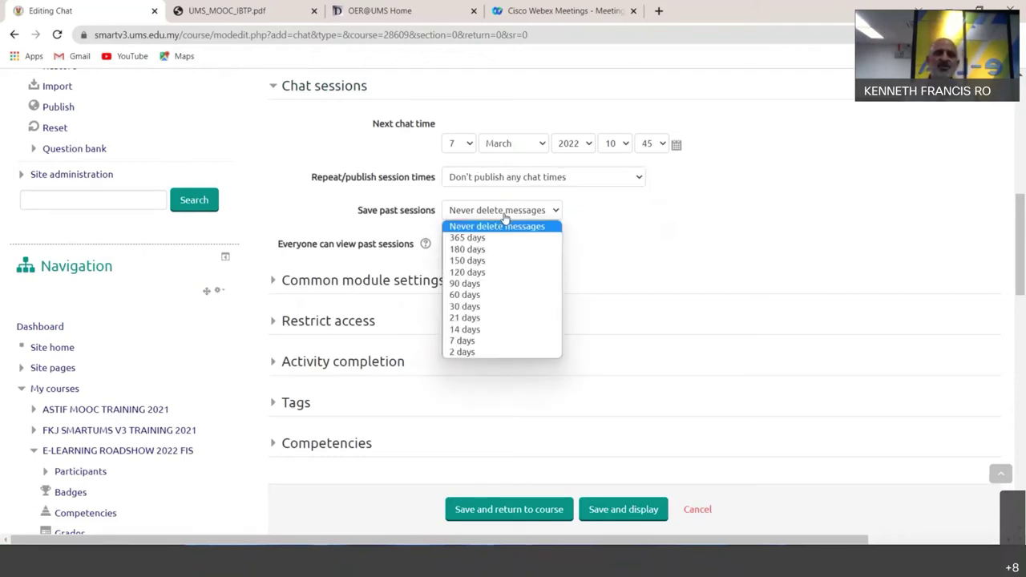
click(597, 203)
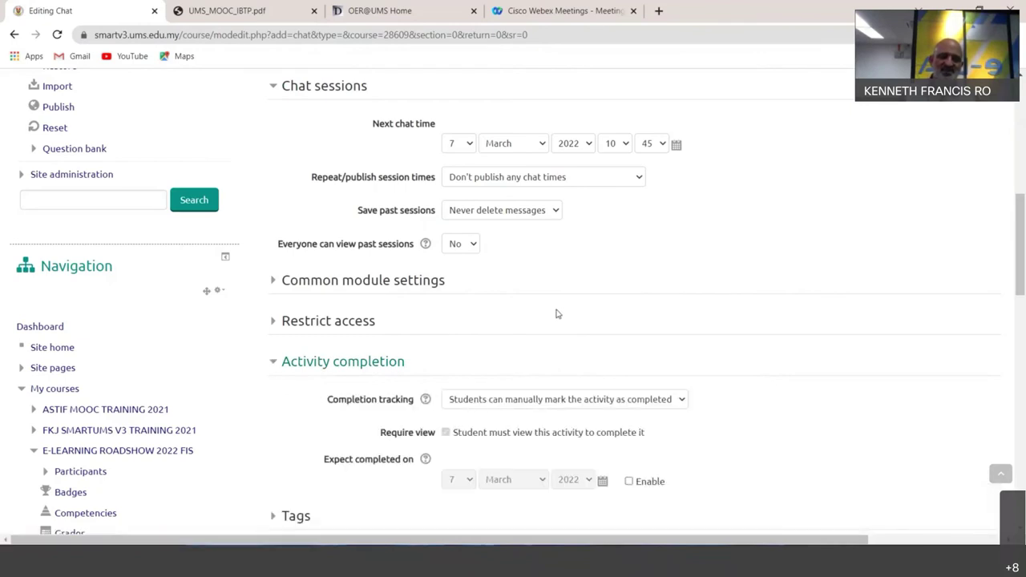
Step: Set completion tracking to 'Show activity as complete when conditions are met' with Require view
click(508, 401)
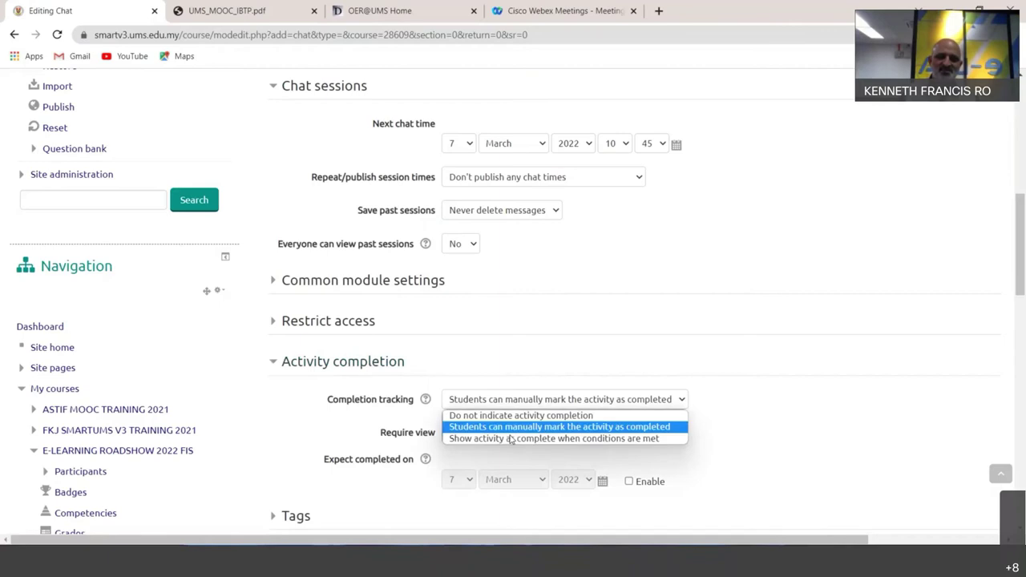
click(510, 432)
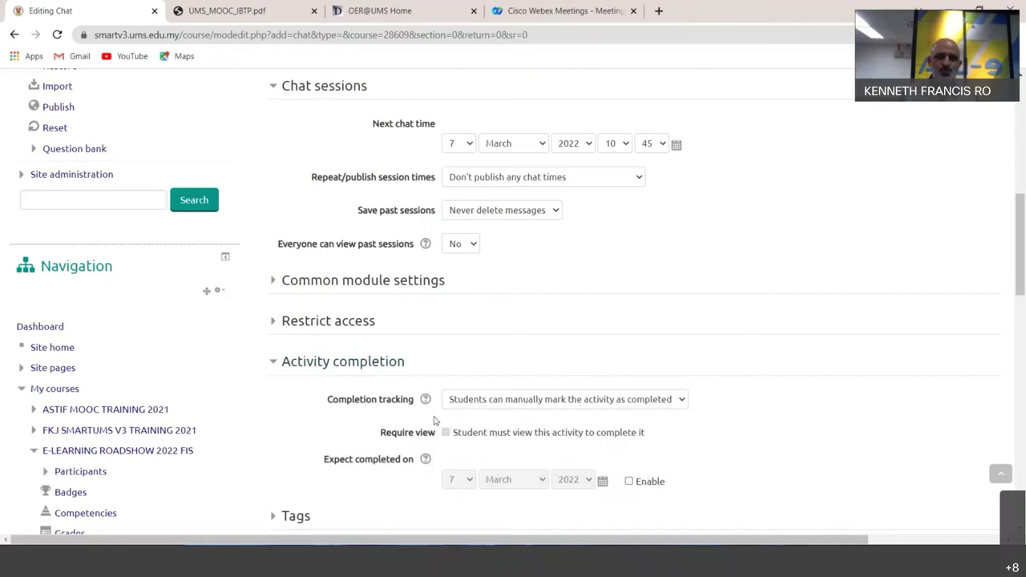
key(Down)
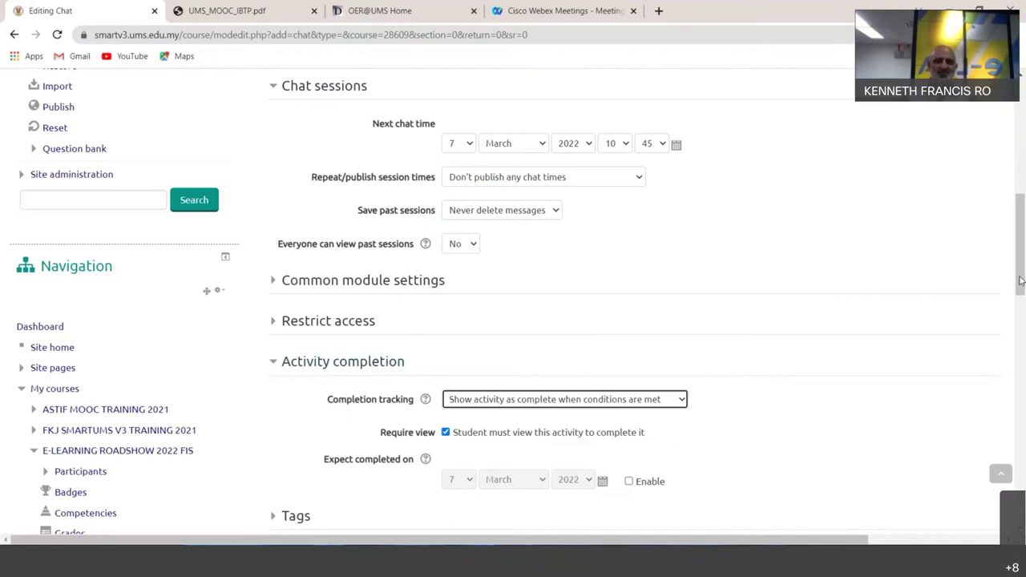
scroll(1021, 353, down, 1)
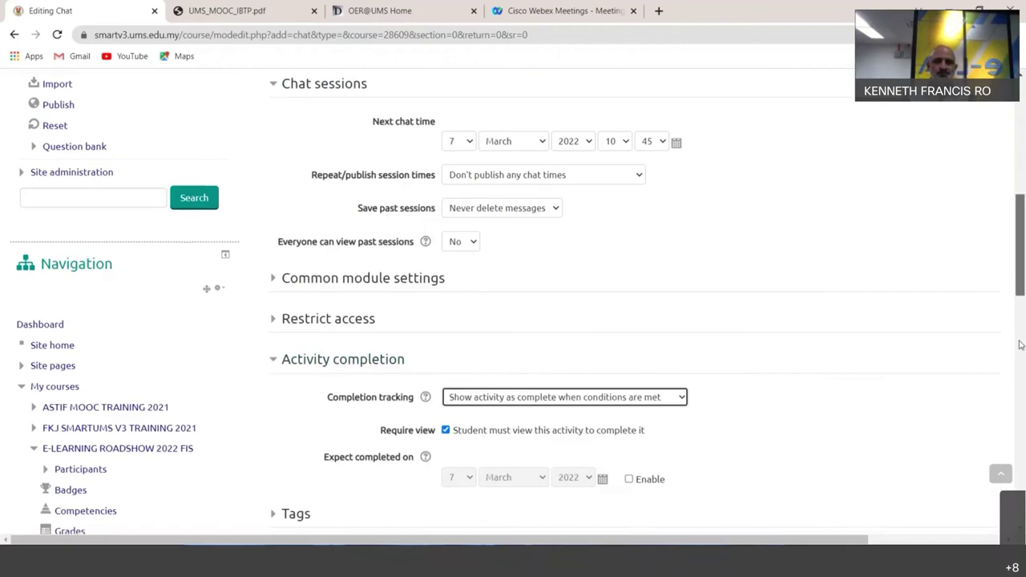
scroll(1021, 288, down, 1)
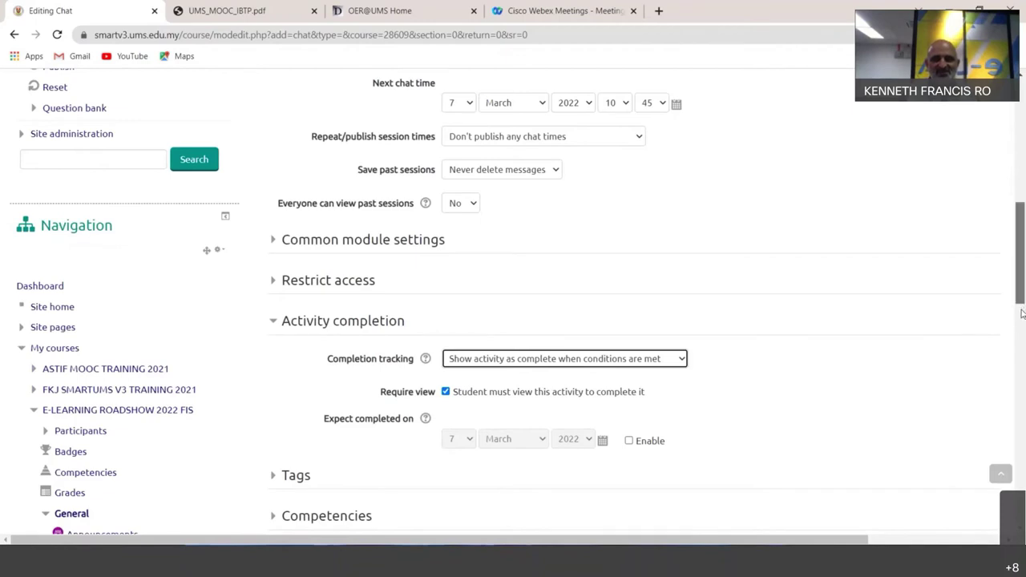
scroll(1024, 329, down, 1)
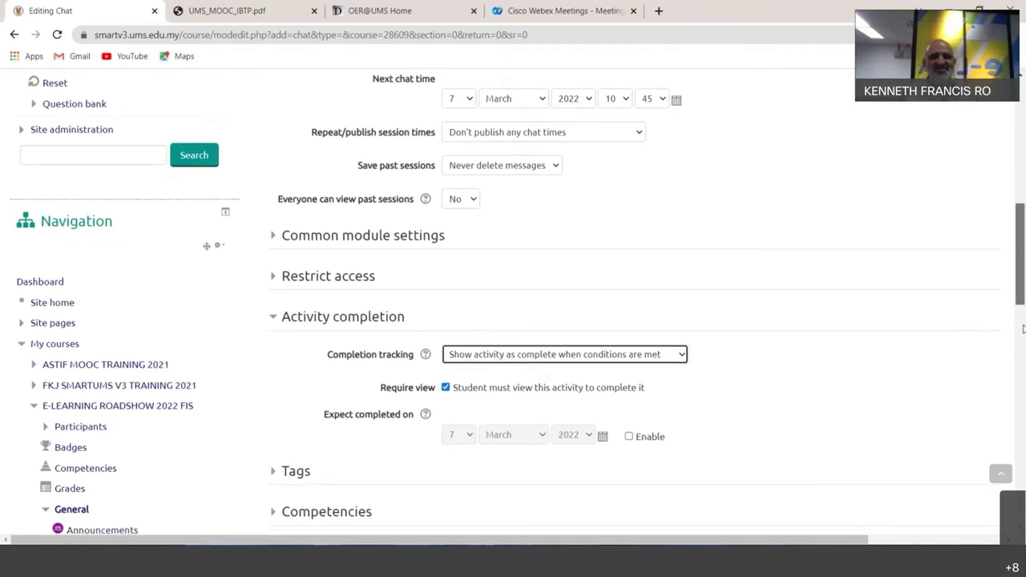
scroll(1024, 329, down, 1)
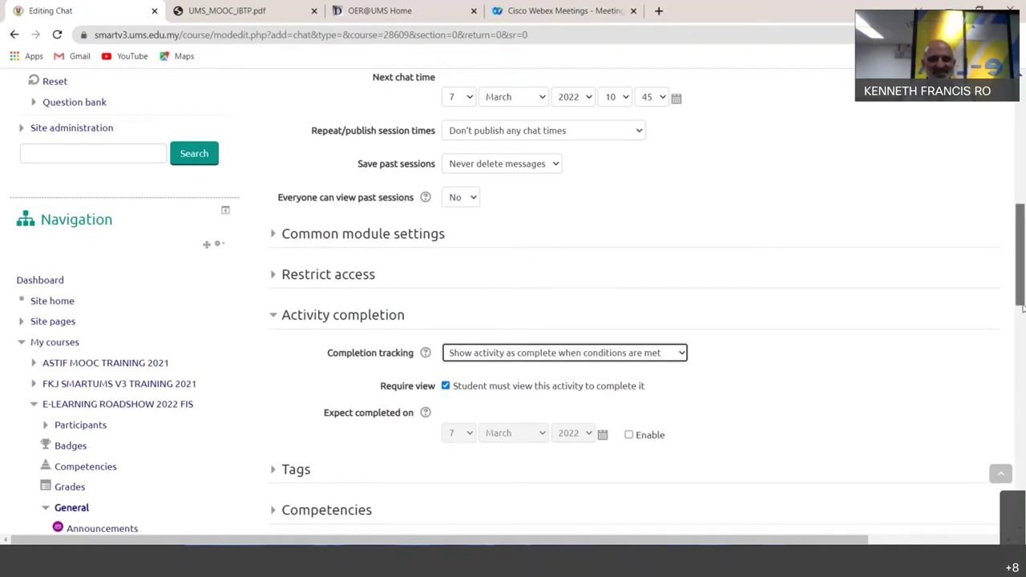
scroll(1022, 288, down, 1)
scroll(1024, 288, down, 1)
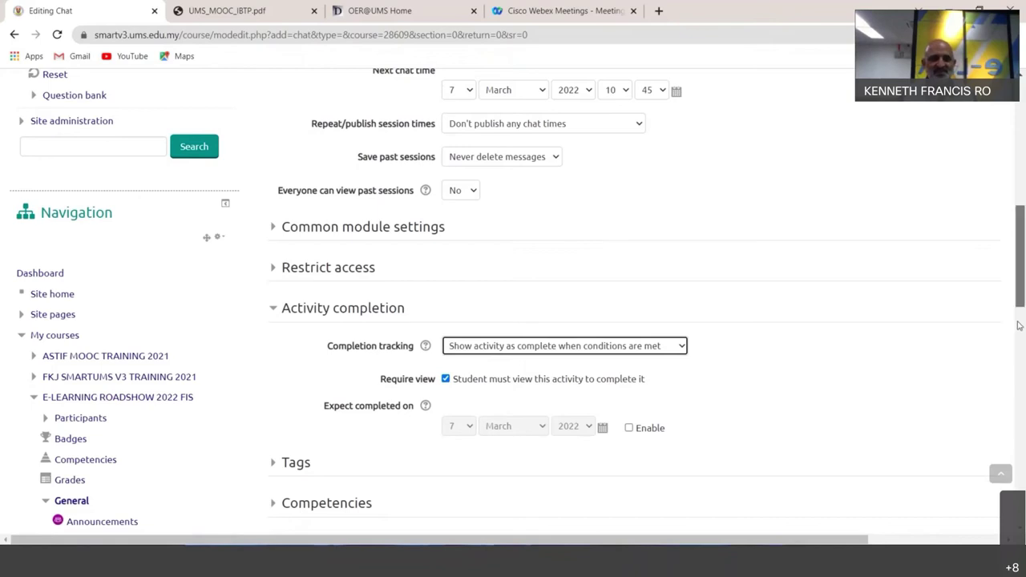
scroll(1019, 325, down, 1)
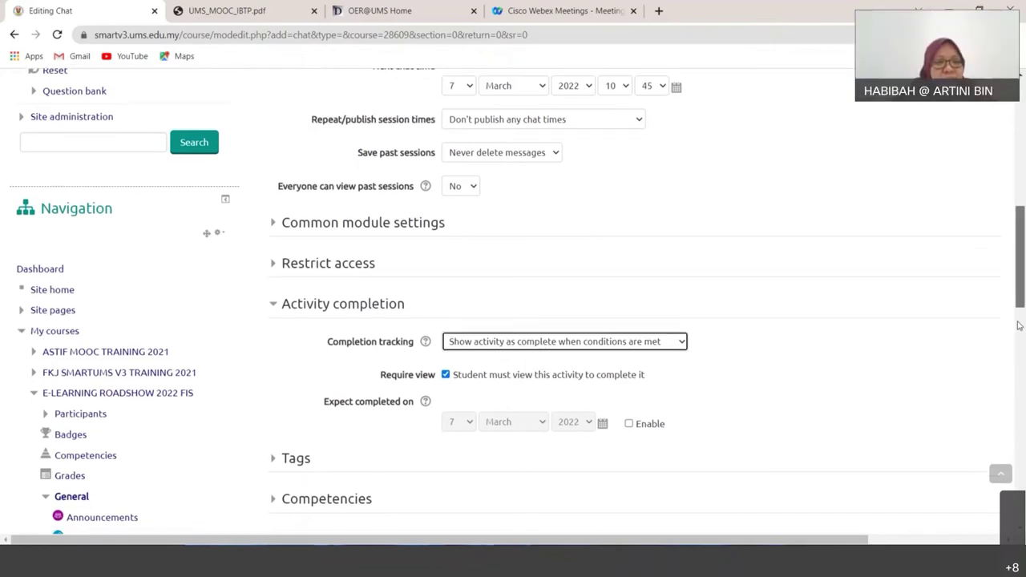
scroll(1019, 325, down, 1)
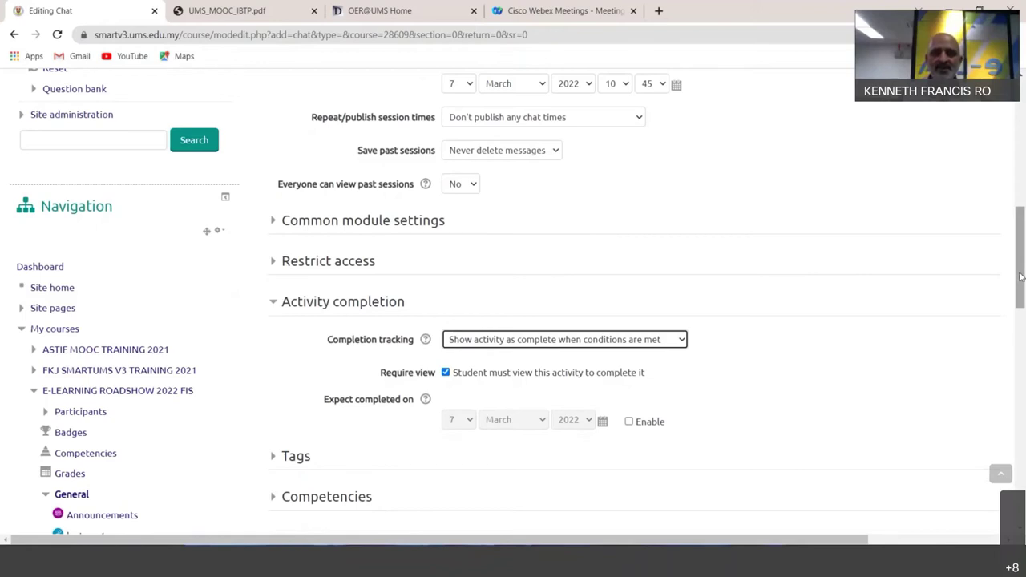
scroll(1022, 309, down, 1)
drag(1021, 309, 1022, 349)
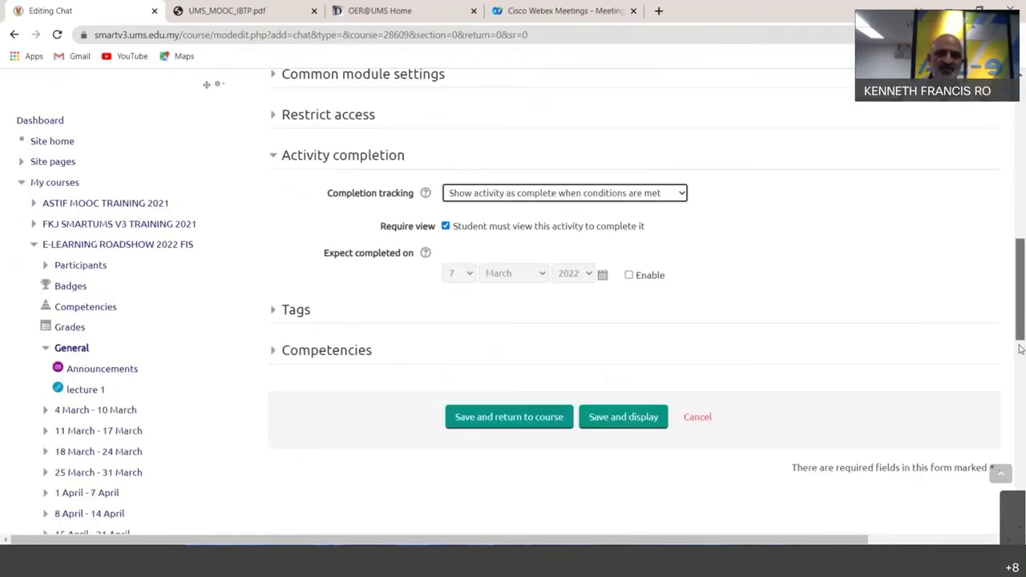
scroll(296, 348, down, 1)
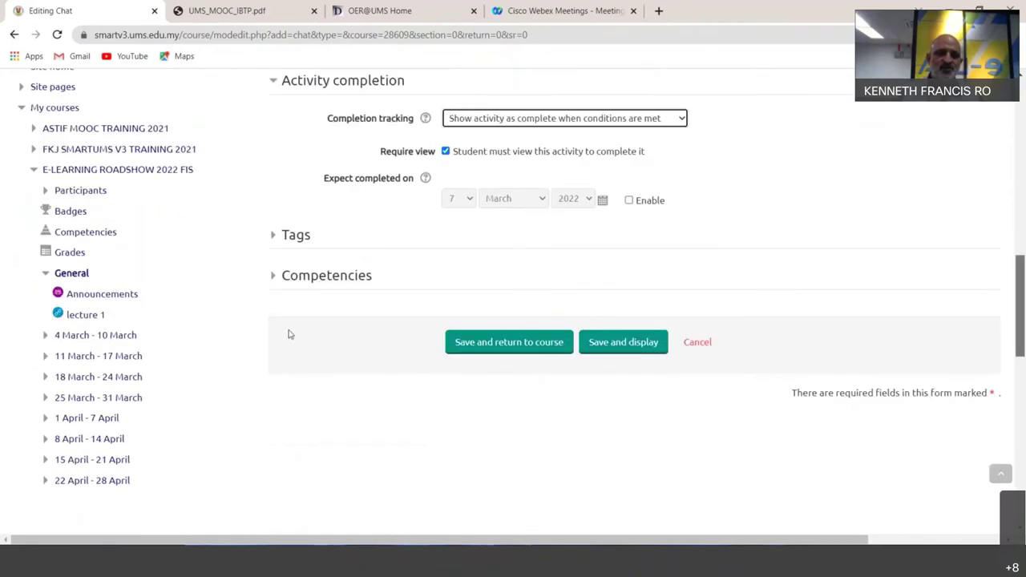
scroll(302, 245, down, 1)
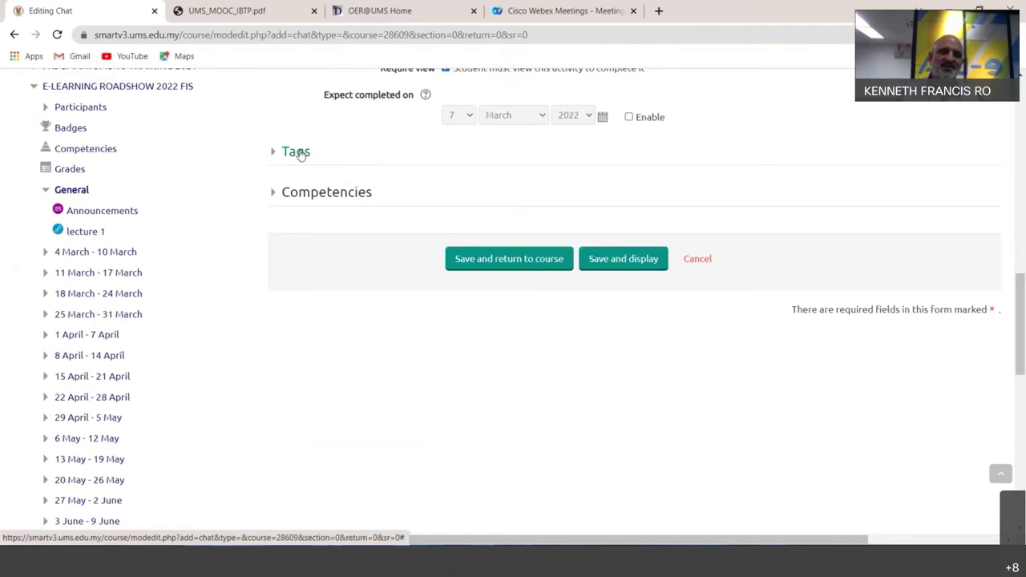
Step: Add the tag 'chat1sesis1' to the new chat activity, then save and display it
click(296, 151)
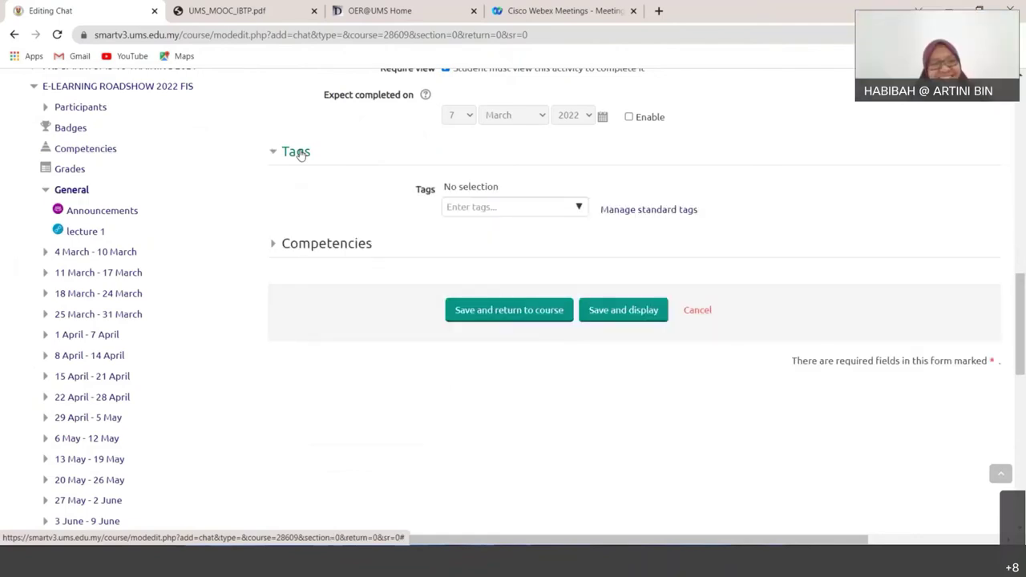
click(514, 205)
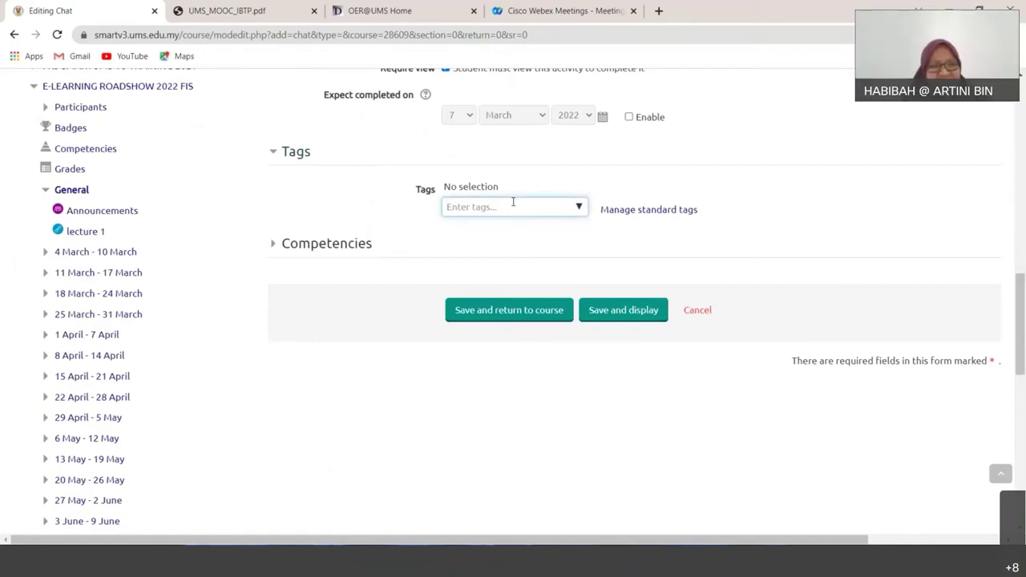
text(chat)
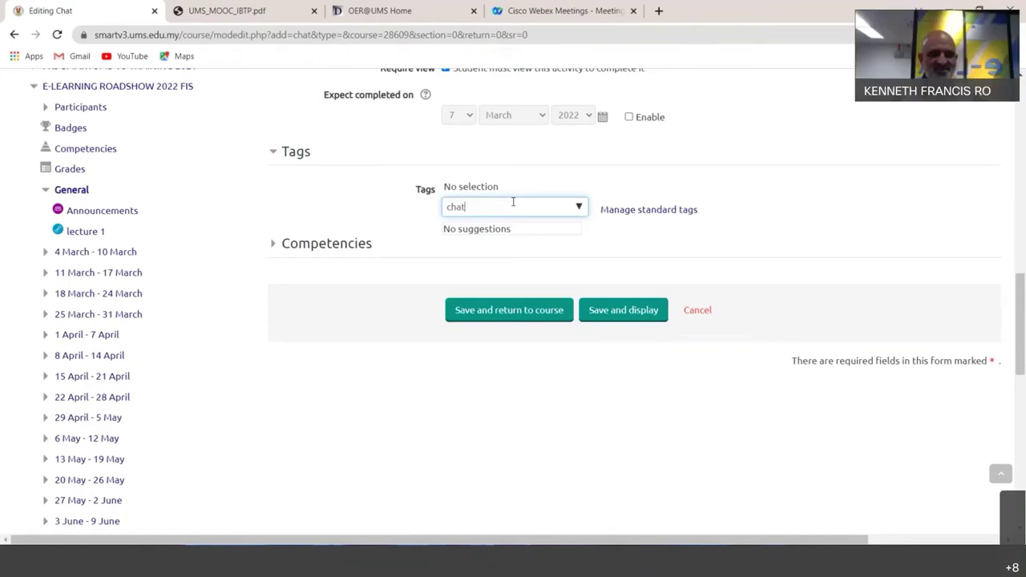
text(1sesis1)
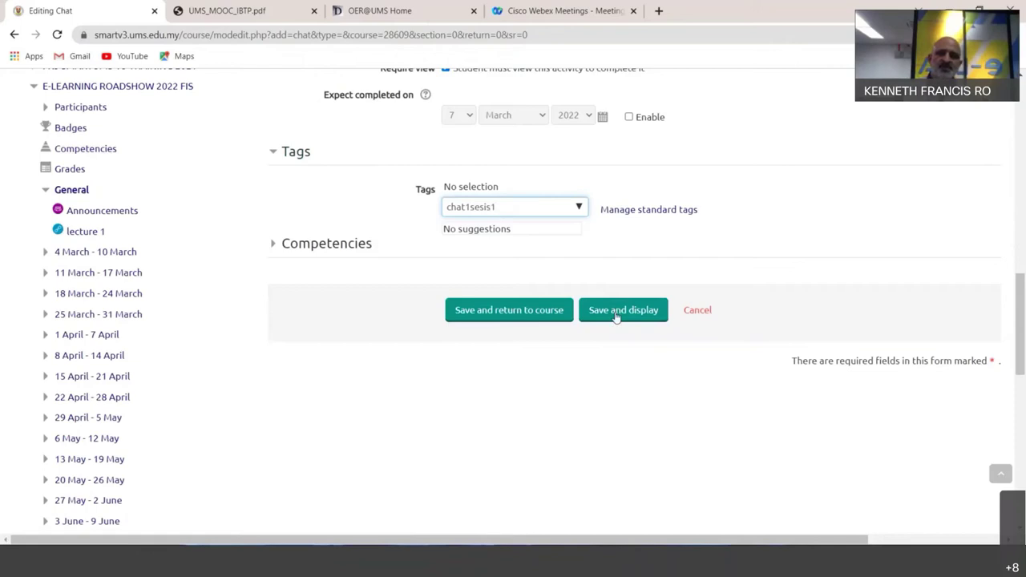
click(617, 318)
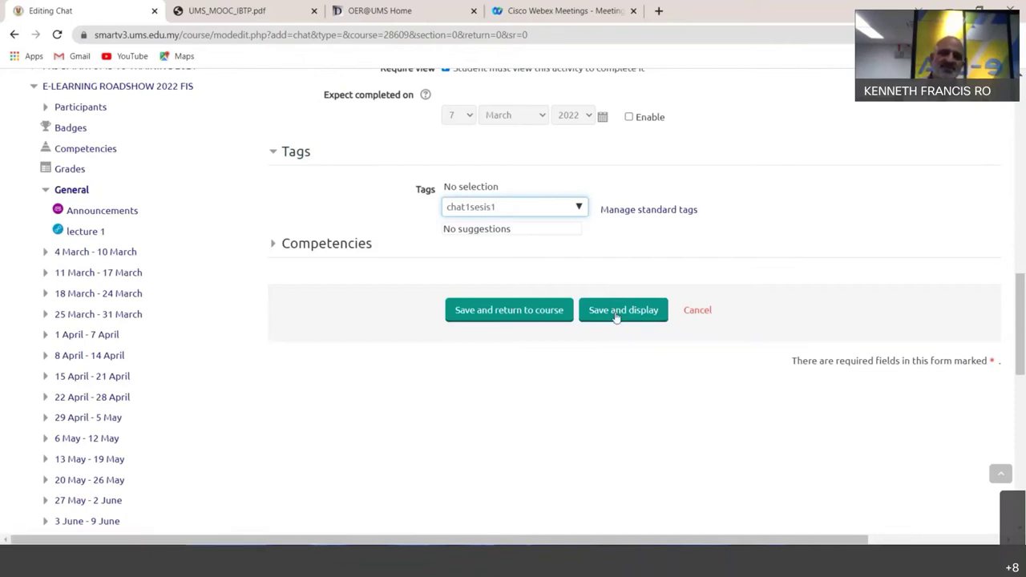
click(616, 318)
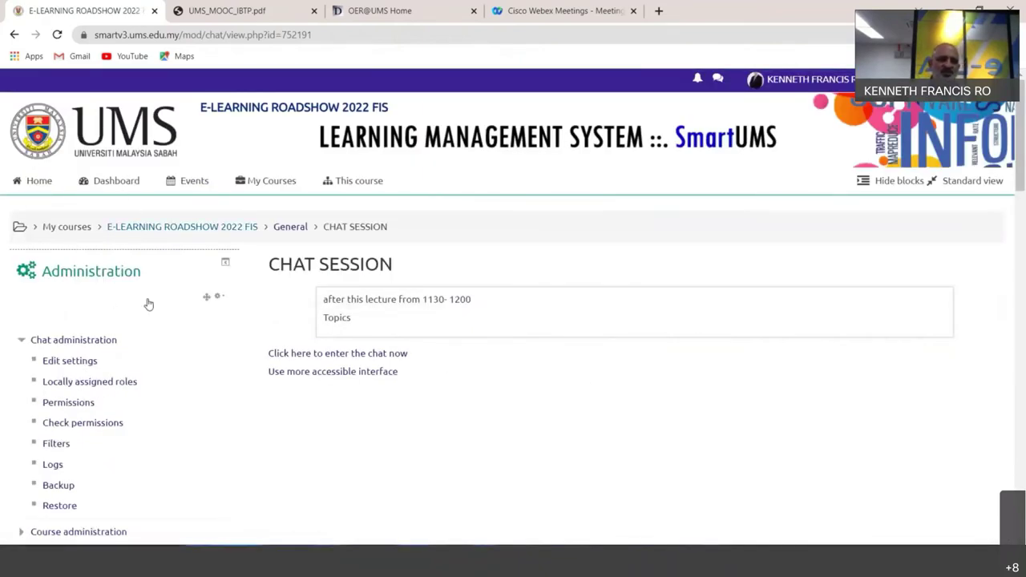
Step: Return to the E-LEARNING ROADSHOW 2022 FIS course page and scroll past the weekly sections to Administration
click(148, 229)
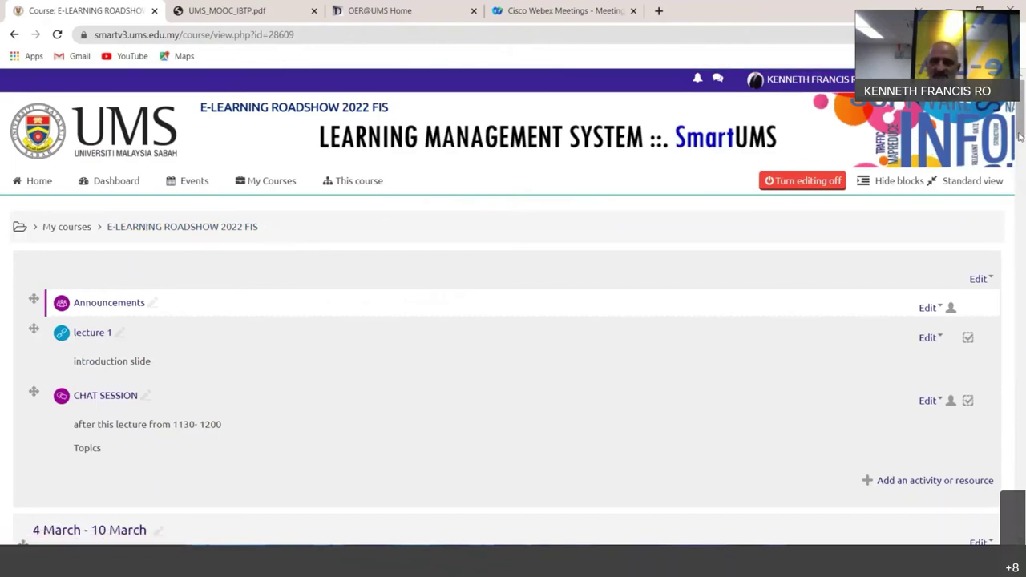
drag(1022, 130, 1023, 197)
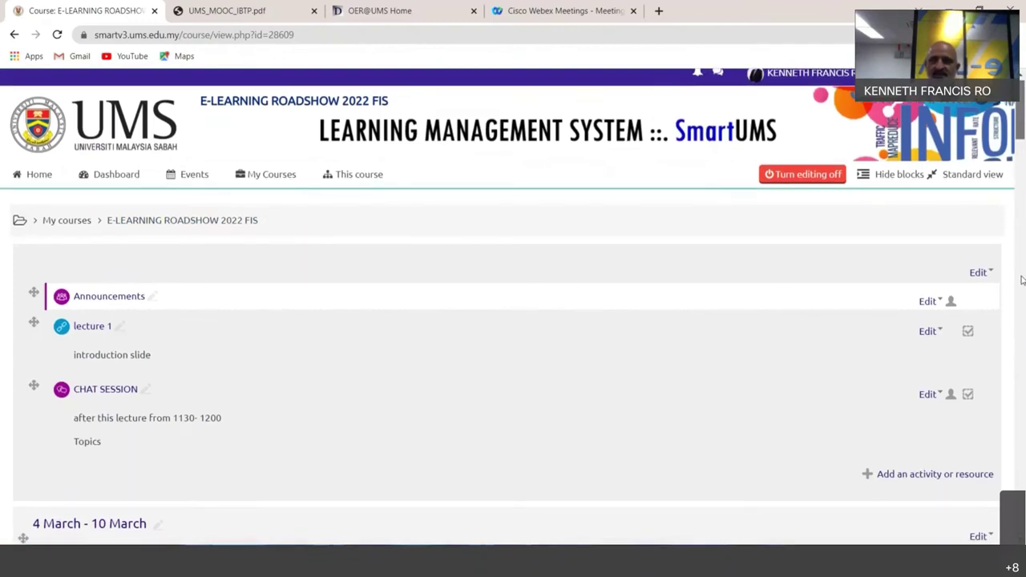
scroll(1012, 265, down, 1)
scroll(1020, 153, down, 3)
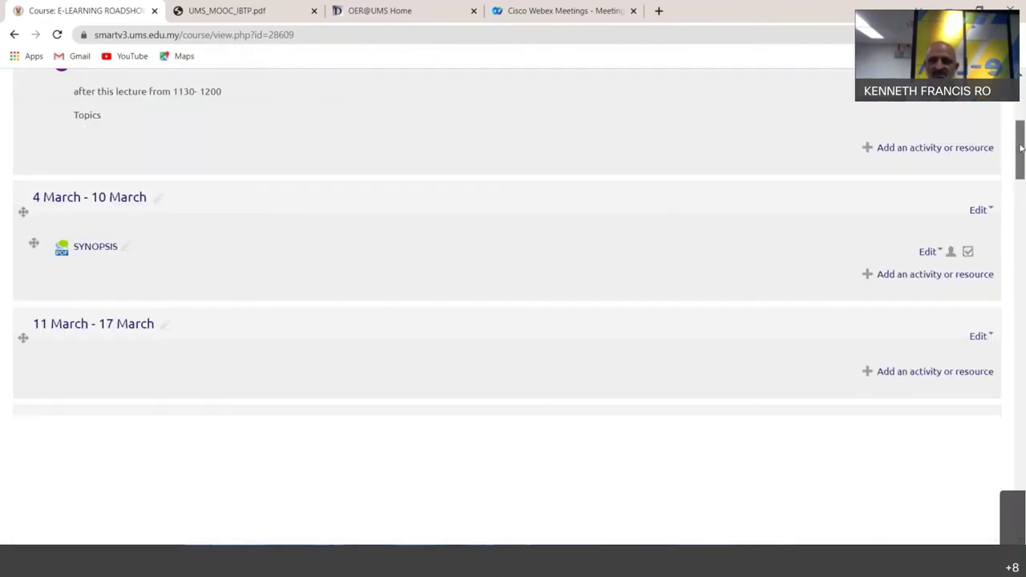
scroll(1022, 148, down, 3)
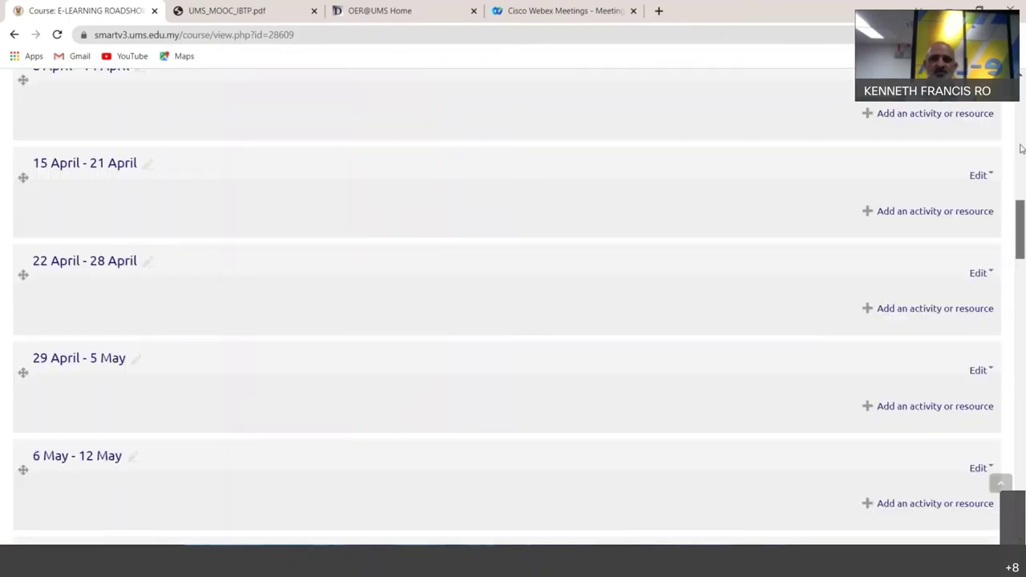
scroll(1017, 250, up, 5)
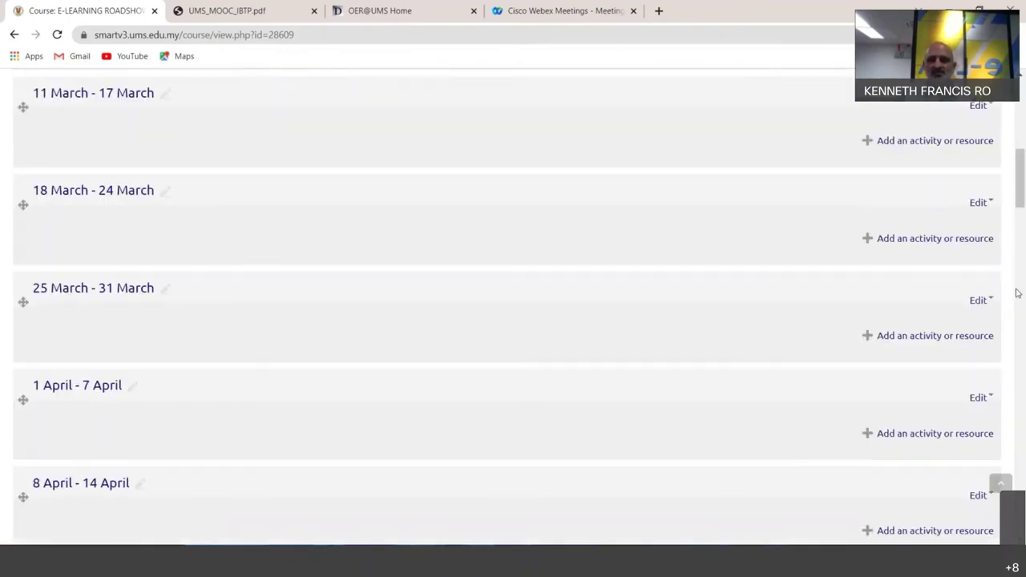
scroll(1020, 270, down, 5)
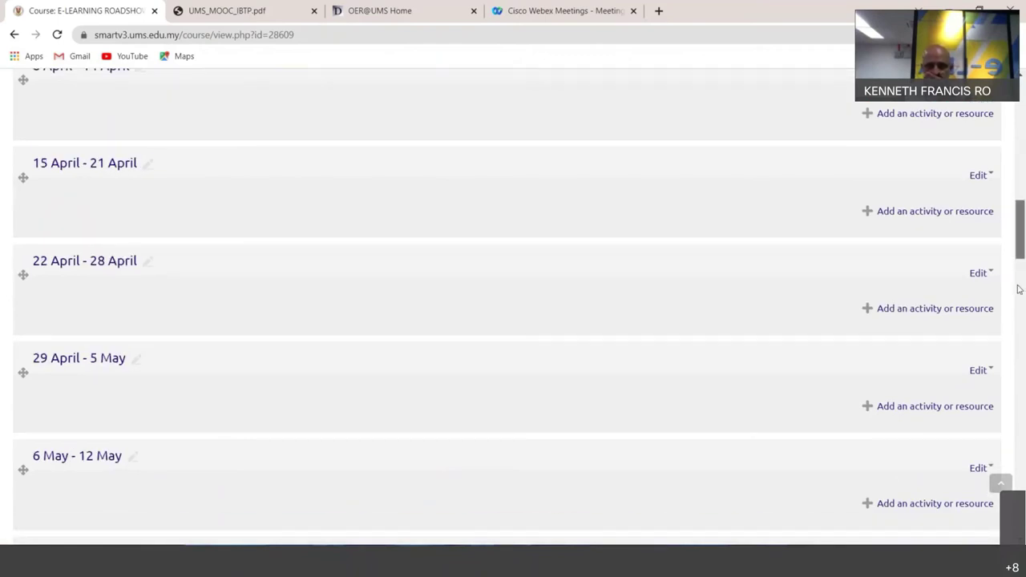
scroll(1019, 290, down, 1)
scroll(1019, 289, down, 5)
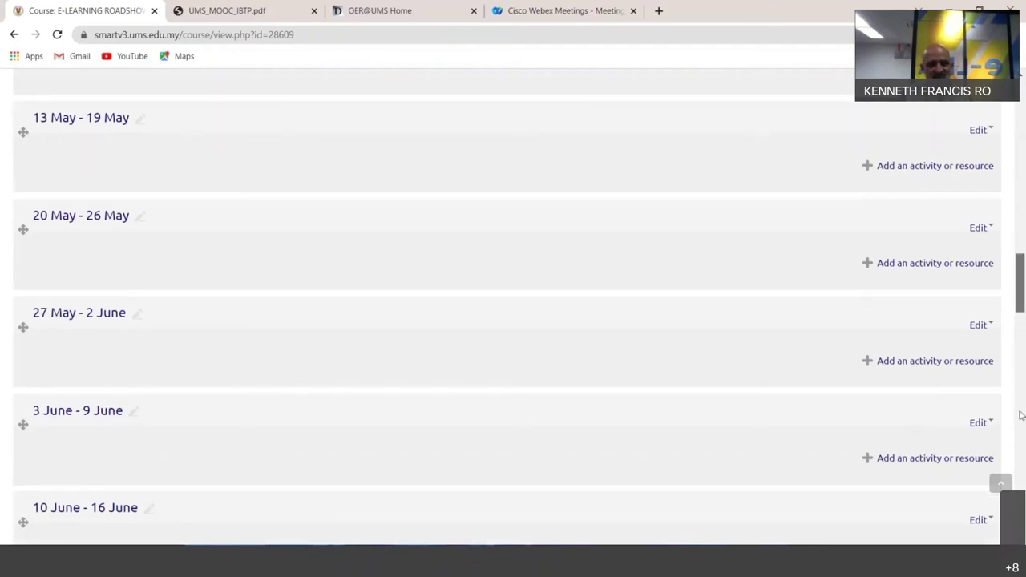
scroll(1020, 416, down, 3)
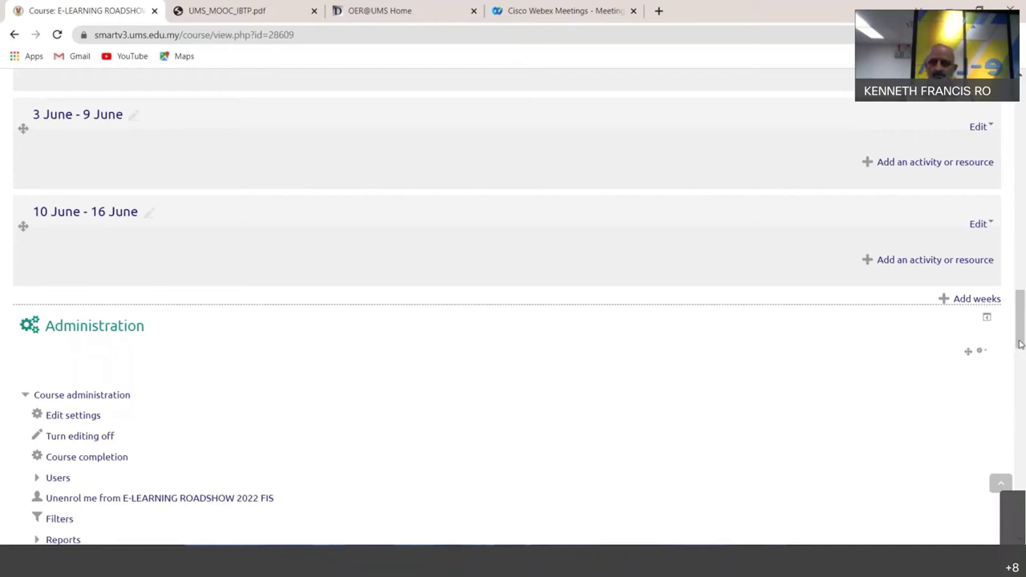
scroll(1021, 379, down, 1)
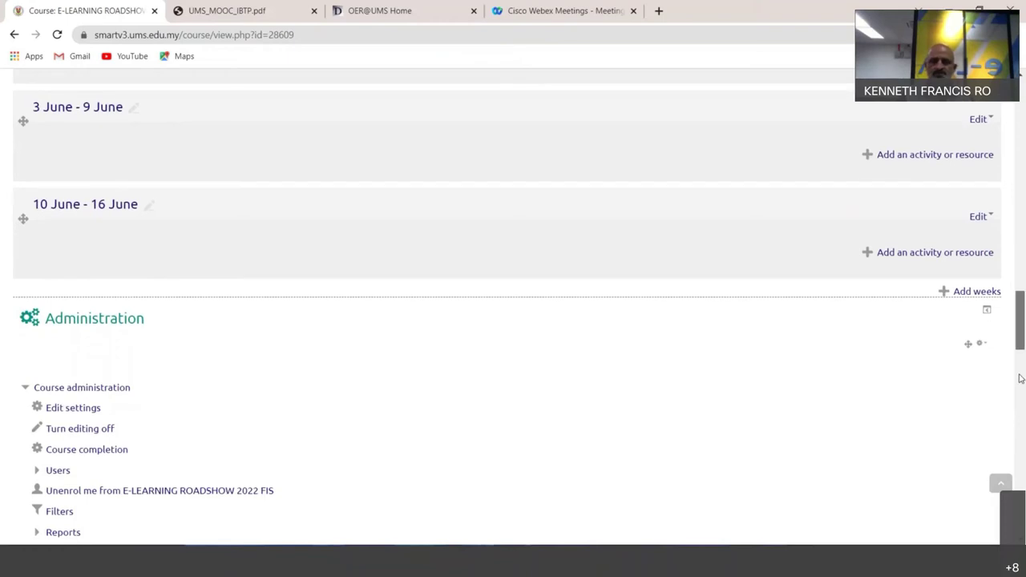
scroll(1021, 378, down, 5)
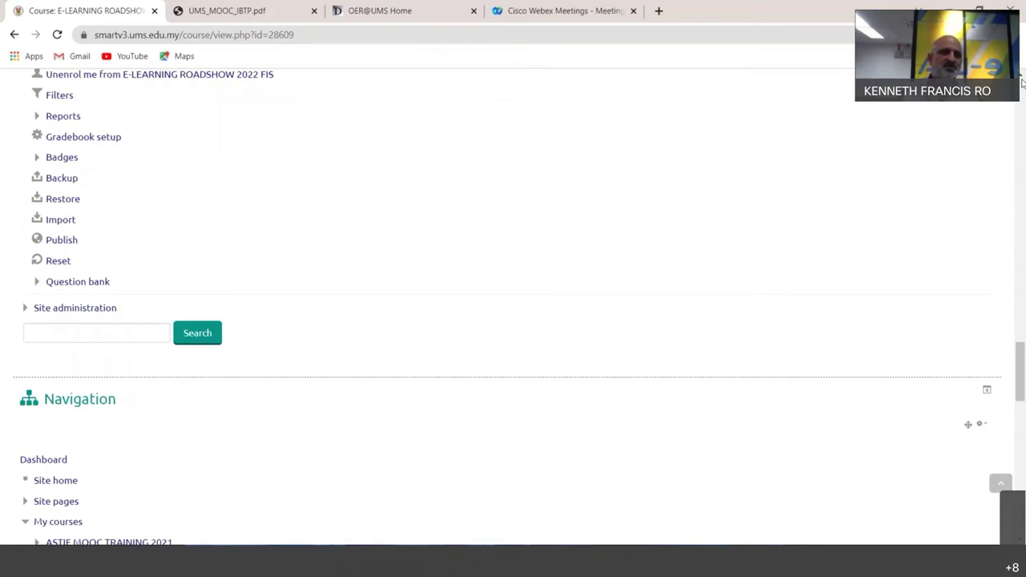
Step: Under Course administration, expand Reports > Analytics Graphs and choose Number of active students
click(1023, 80)
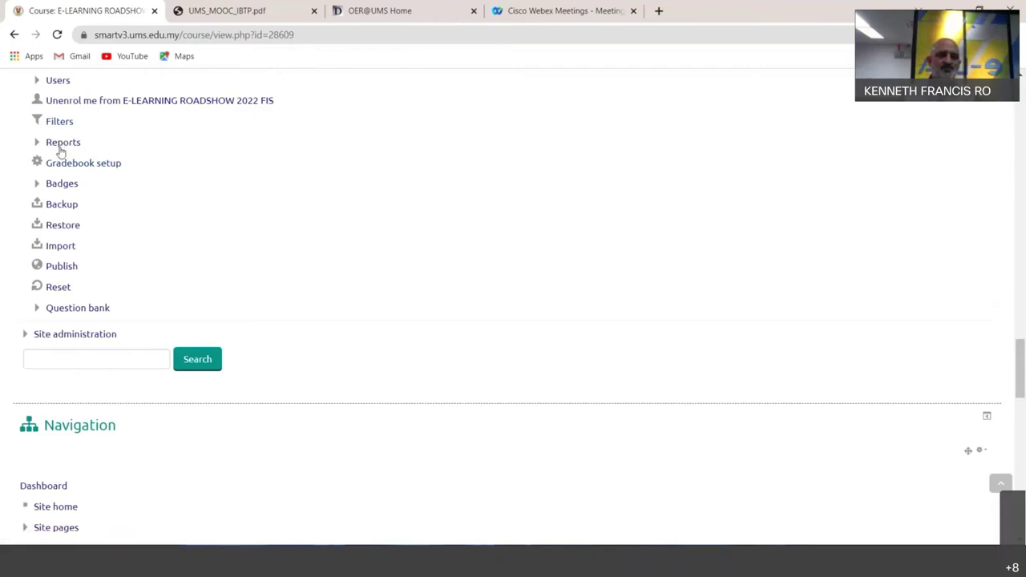
click(62, 144)
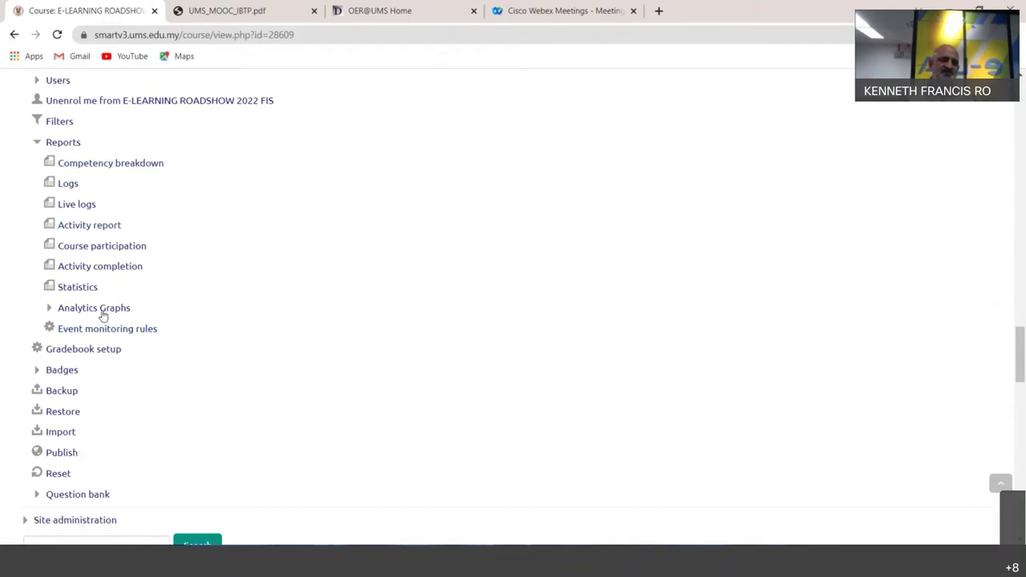
click(102, 311)
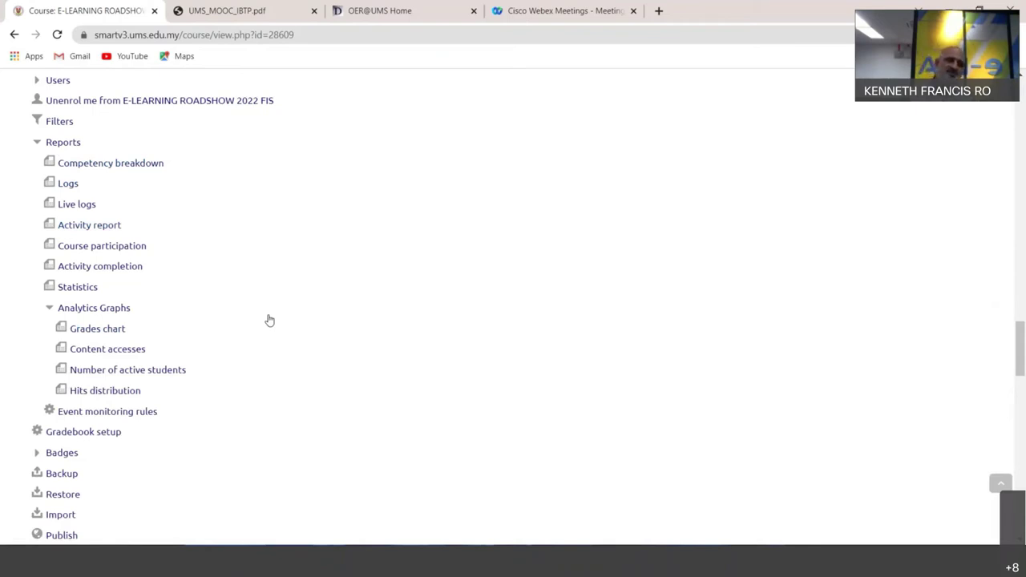
click(167, 375)
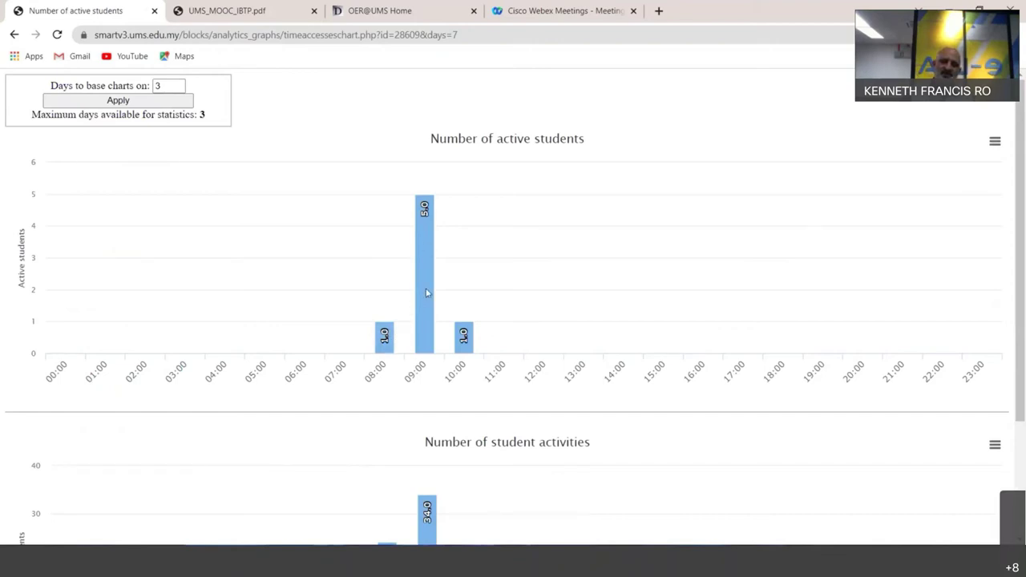
Step: Move down from the active-students chart (peak 5 at 09:00) to the Number of student activities chart
mouse_move(427, 288)
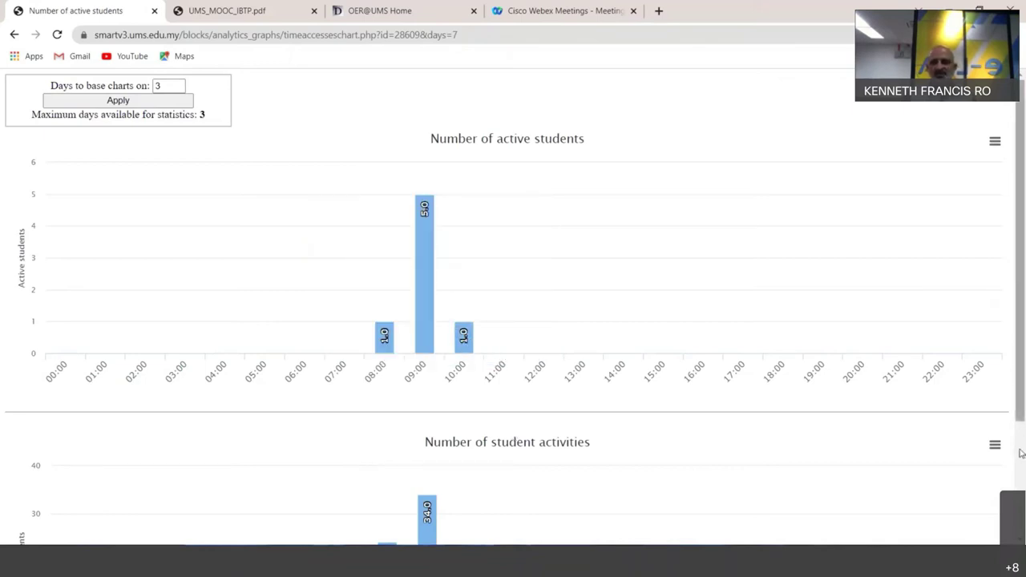
scroll(1022, 414, down, 2)
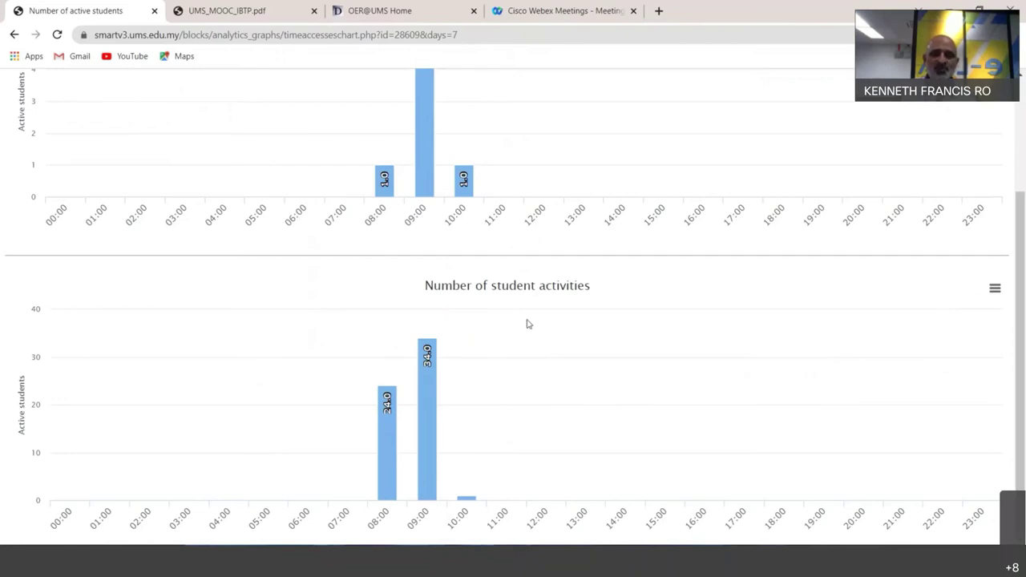
Step: Show the 09:00 student activities list and review its course views, role assignments, enrolments and module updates
click(430, 423)
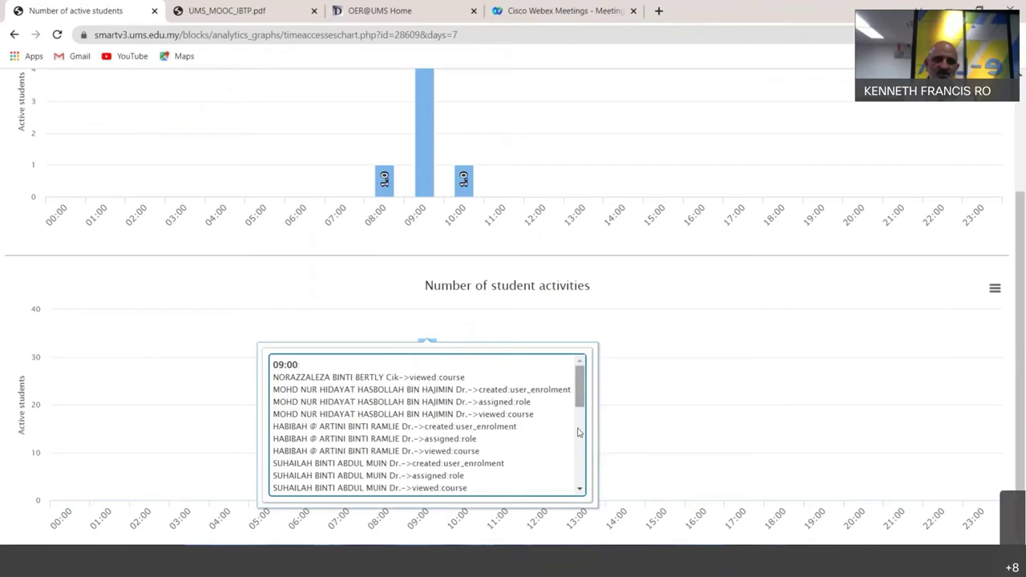
scroll(579, 433, down, 1)
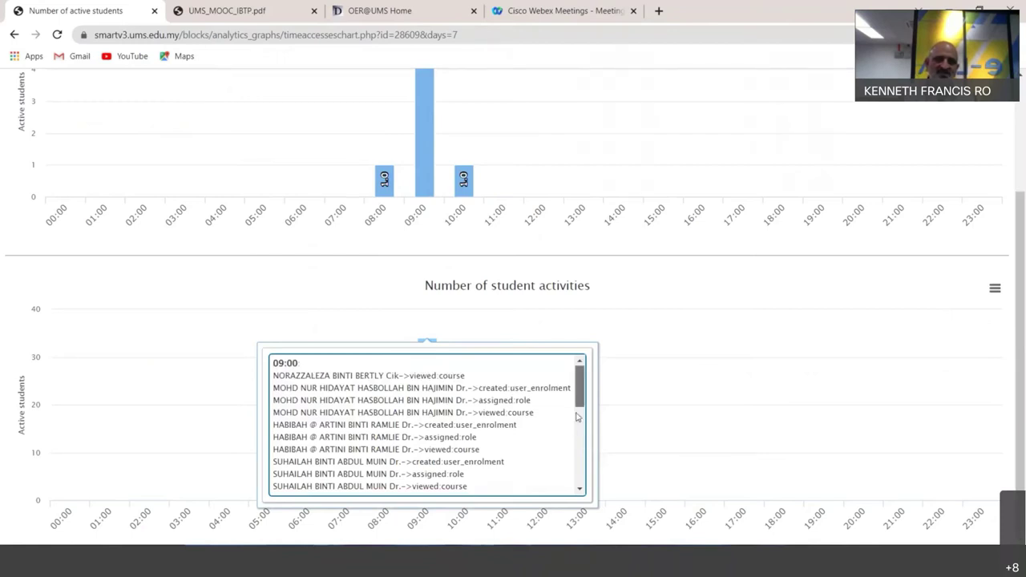
scroll(585, 444, down, 1)
scroll(583, 446, down, 3)
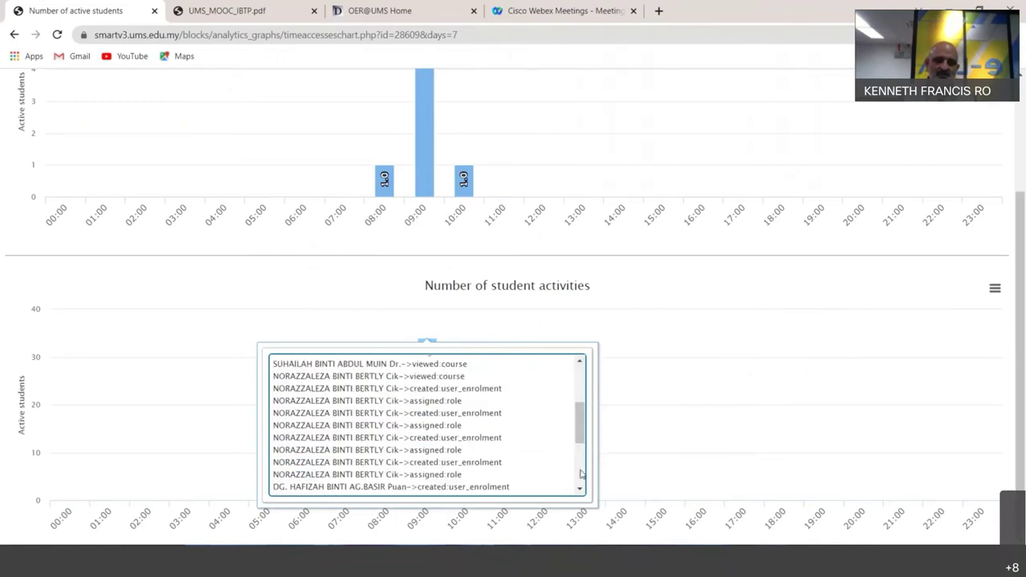
scroll(569, 465, up, 3)
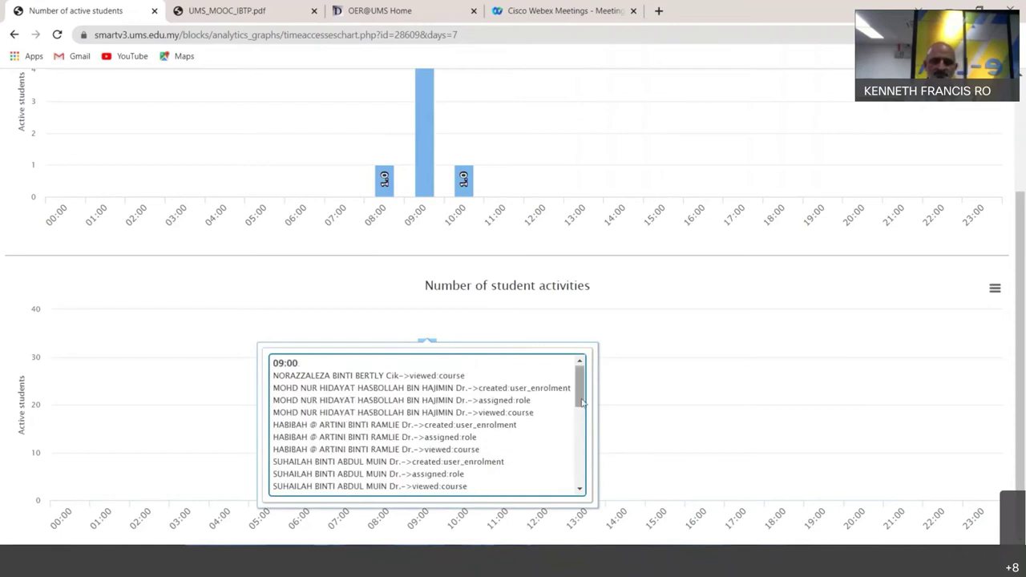
drag(585, 405, 580, 444)
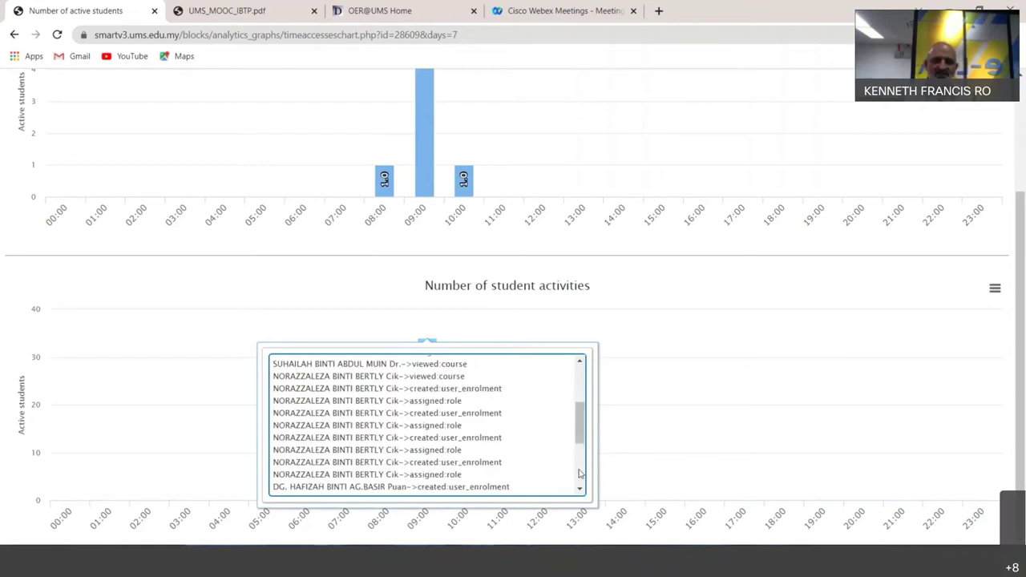
scroll(581, 474, up, 1)
scroll(580, 474, down, 1)
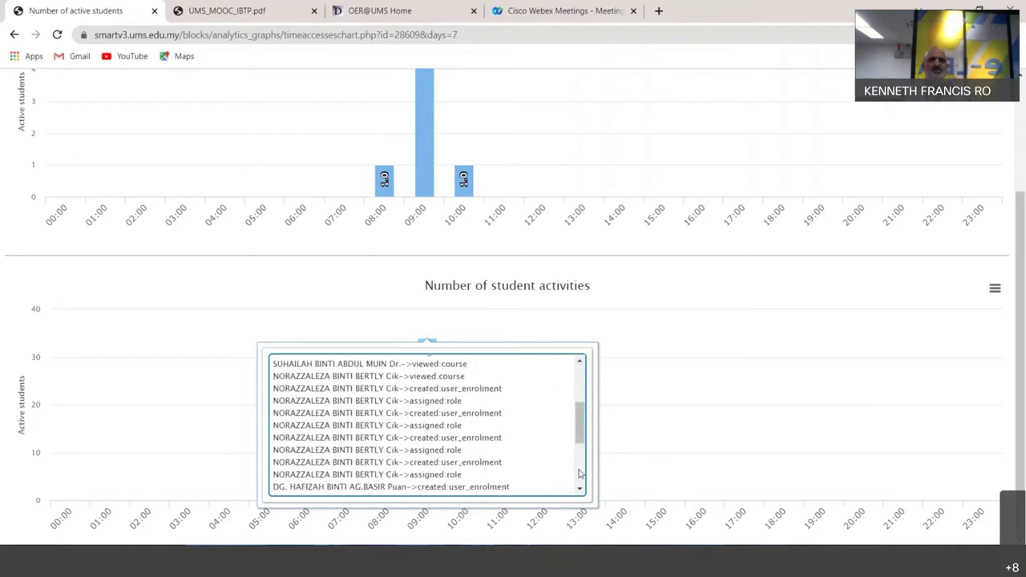
scroll(581, 474, down, 3)
scroll(581, 474, down, 2)
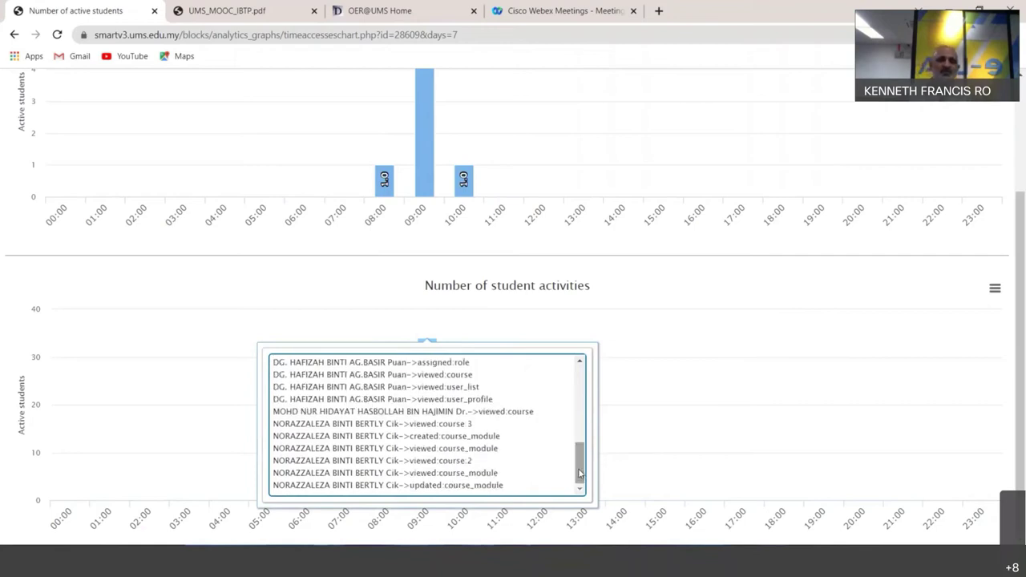
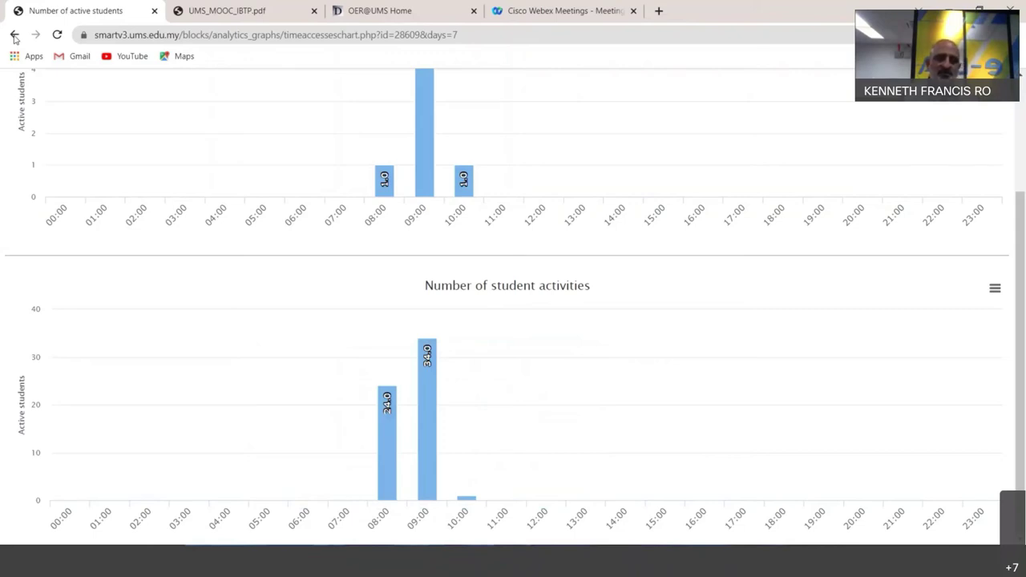
Step: View the course's Hits distribution analytics graph, then return to the course page
click(13, 36)
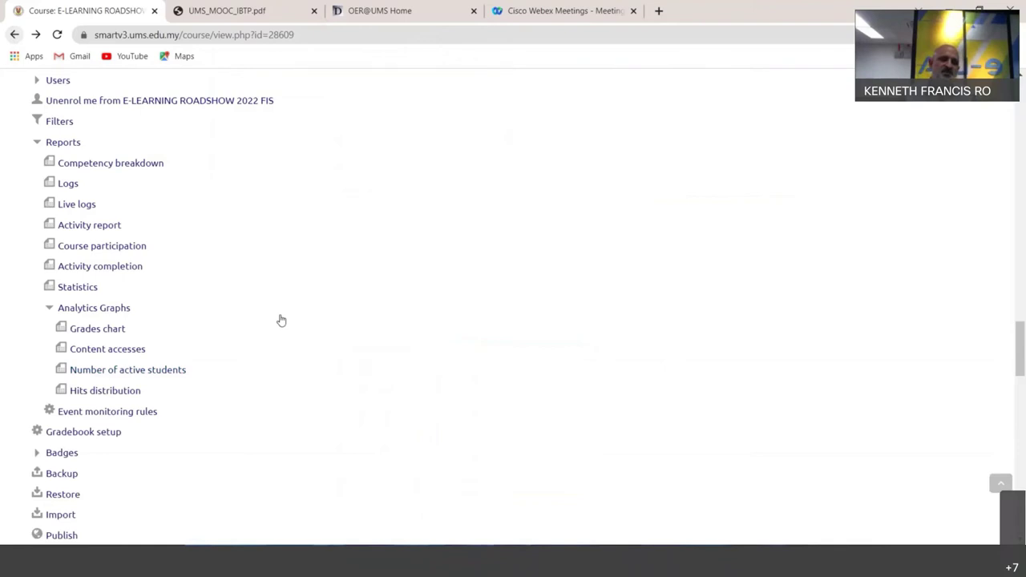
click(93, 391)
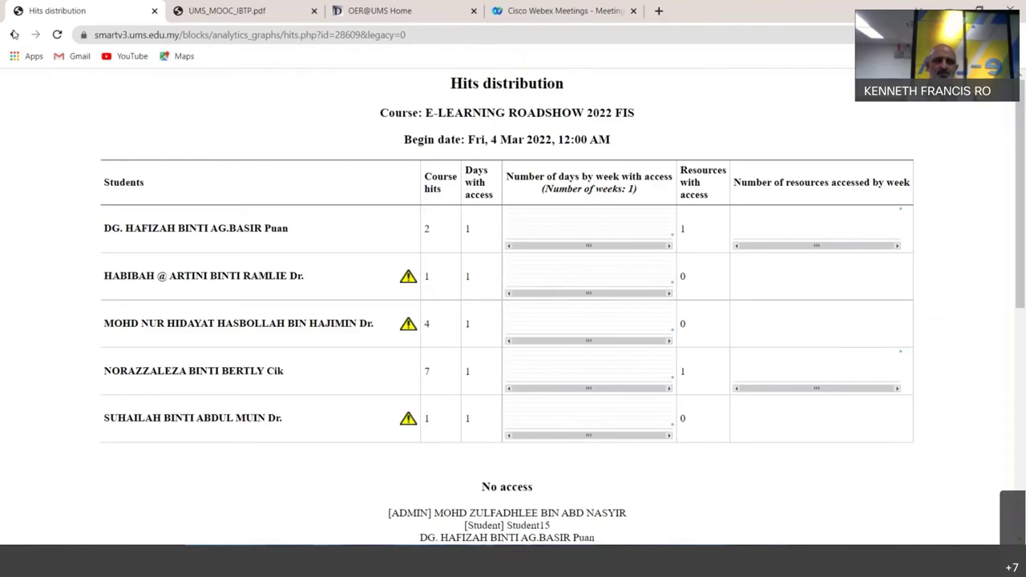
click(14, 35)
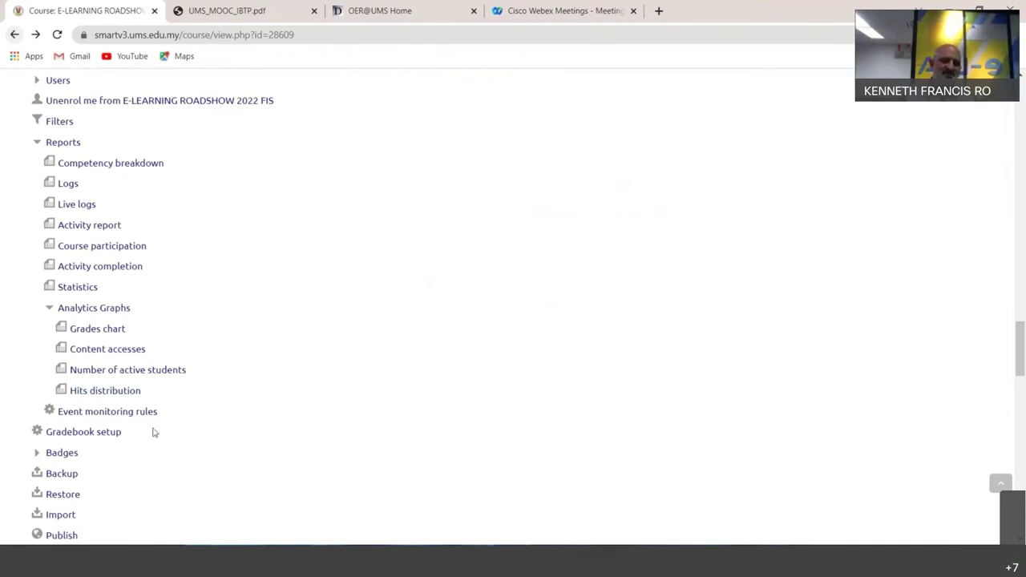
Step: Build a Content accesses graph covering the Chat activity and the URL resource
click(114, 352)
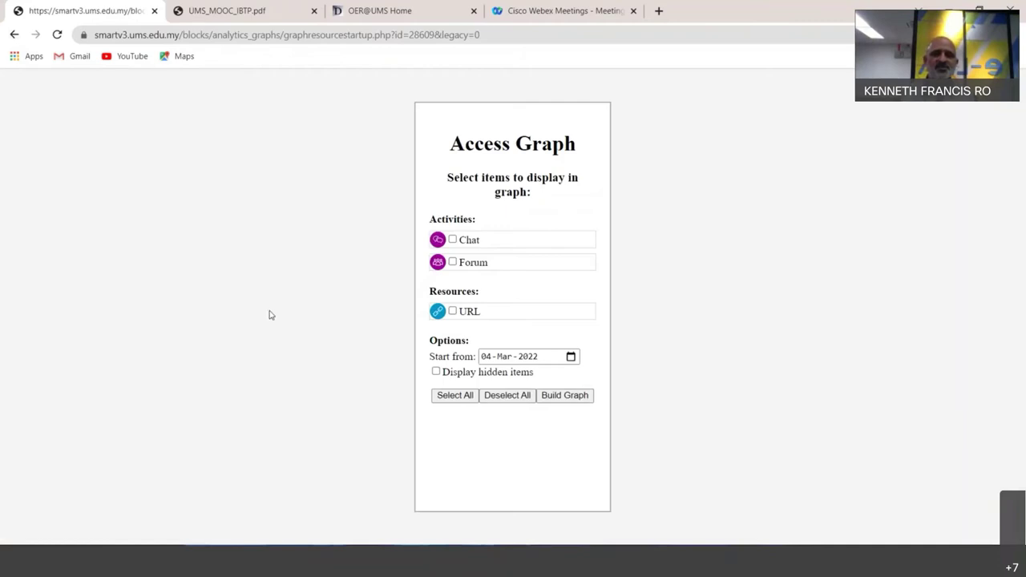
click(453, 240)
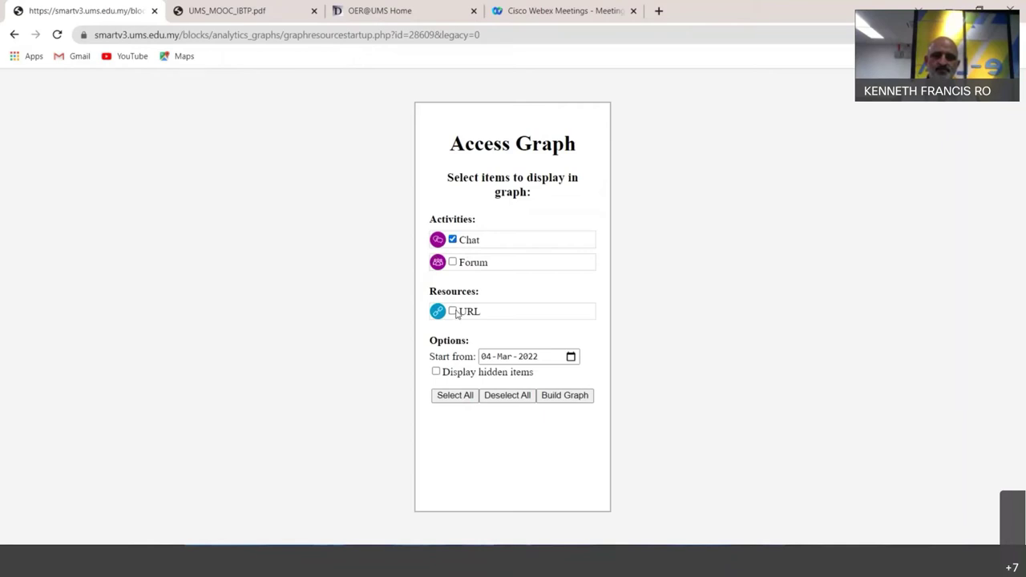
click(453, 312)
click(577, 398)
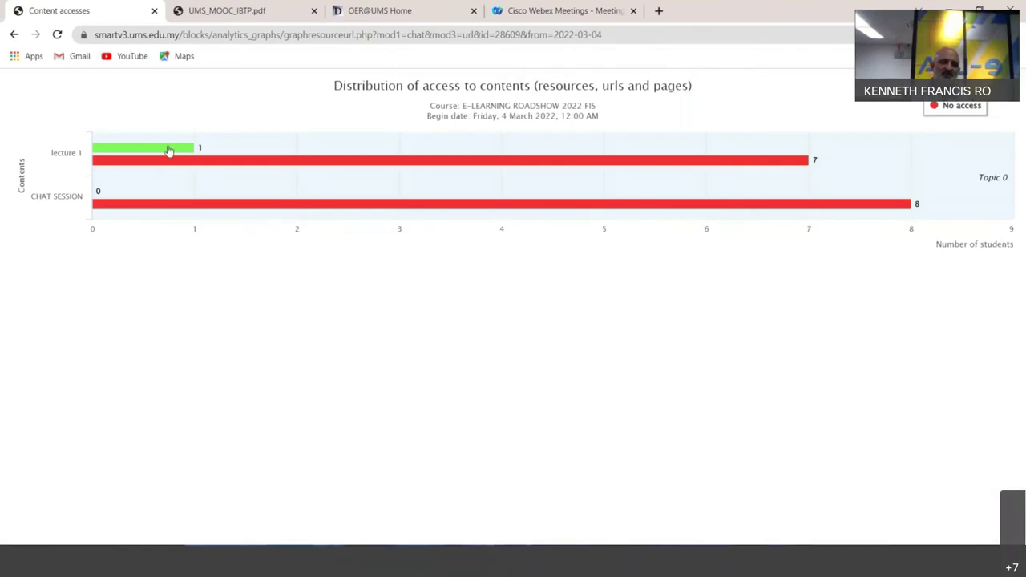
Step: Read access counts for lecture 1 and CHAT SESSION from the chart, then show its export menu
mouse_move(170, 152)
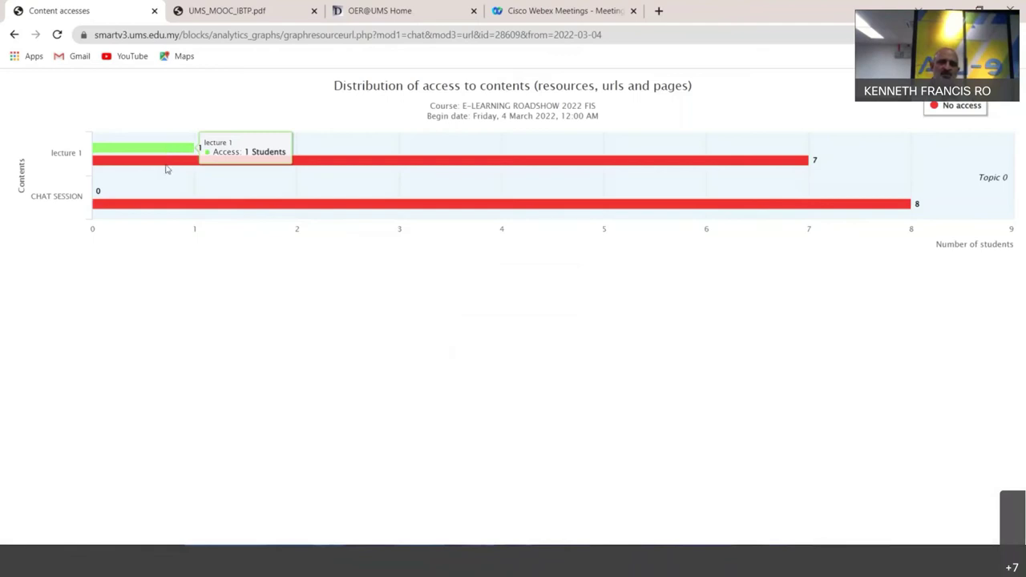
mouse_move(164, 169)
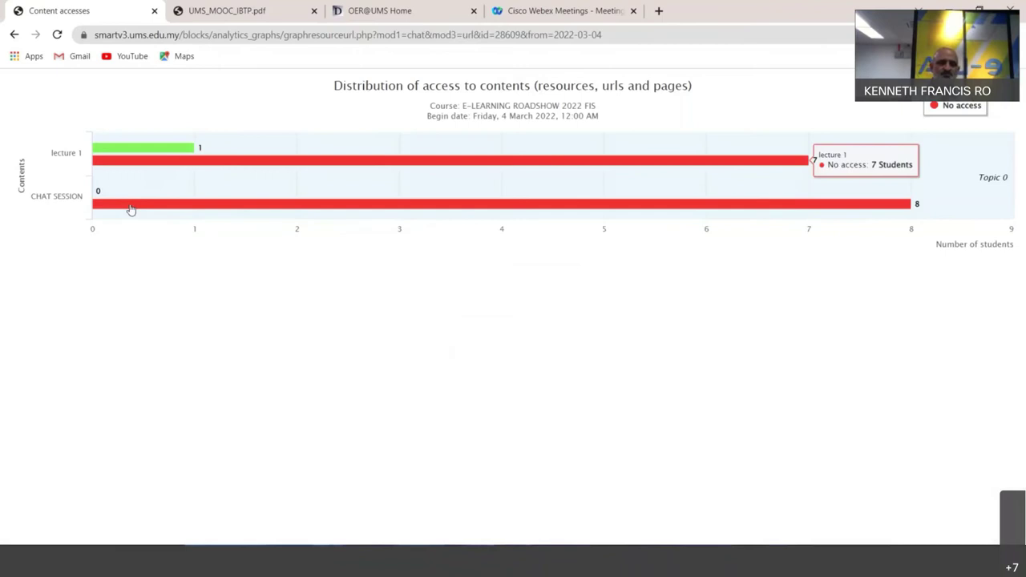
mouse_move(131, 210)
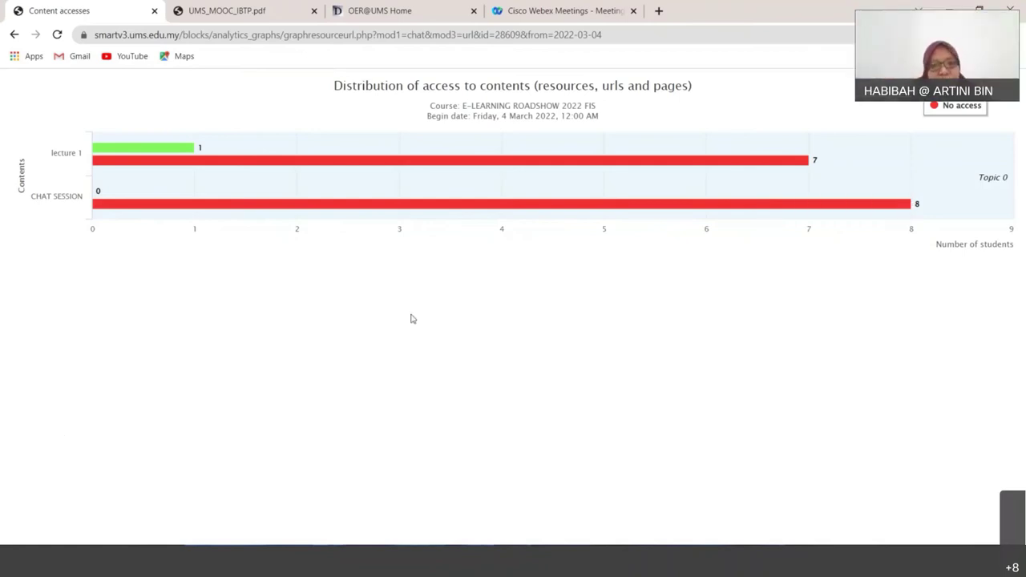
mouse_move(811, 159)
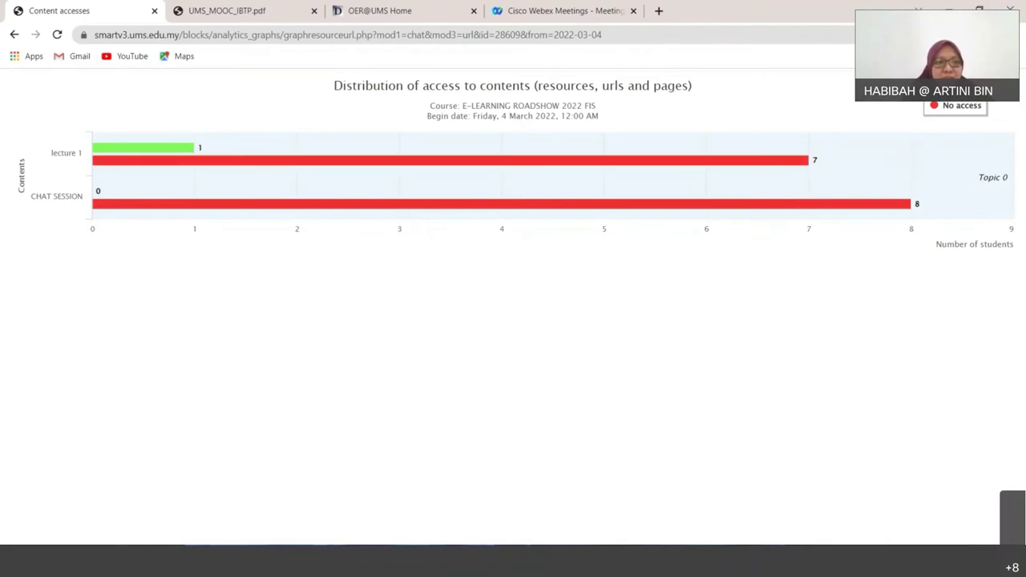
click(996, 91)
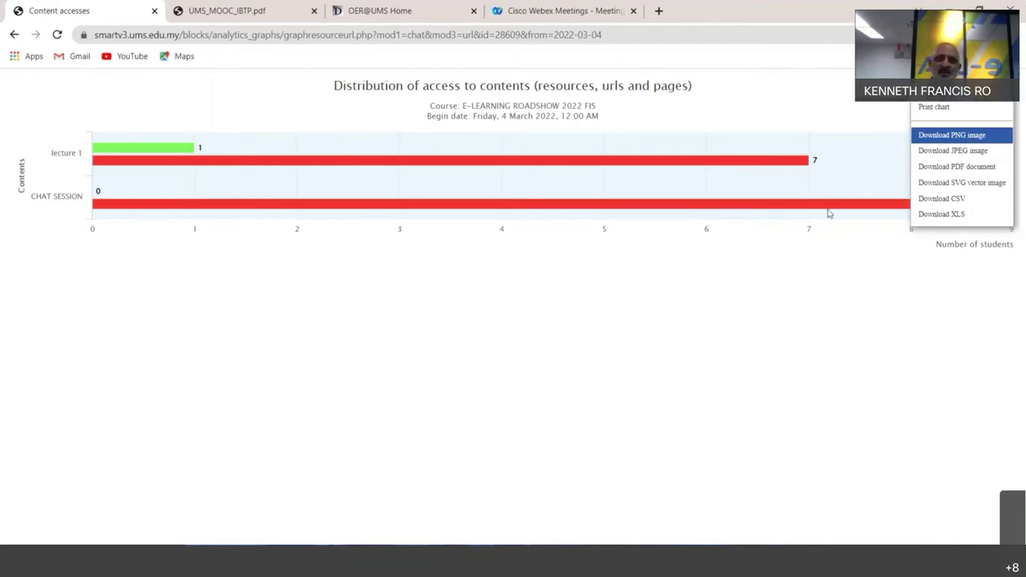
Step: Close the chart's print and download menu without exporting
click(728, 297)
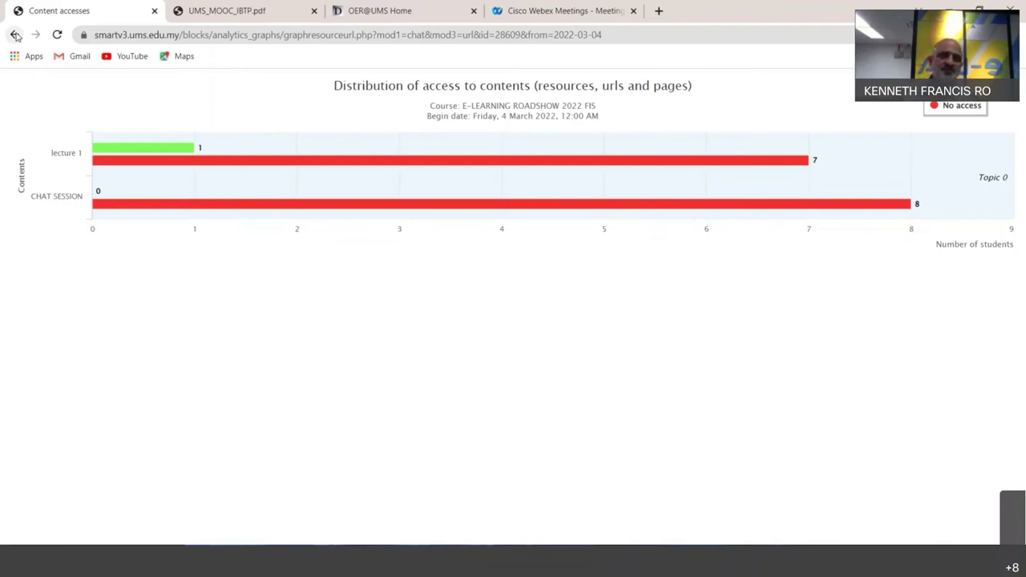
Step: Go back to the course page, collapse Analytics Graphs, and open the Statistics report
click(16, 36)
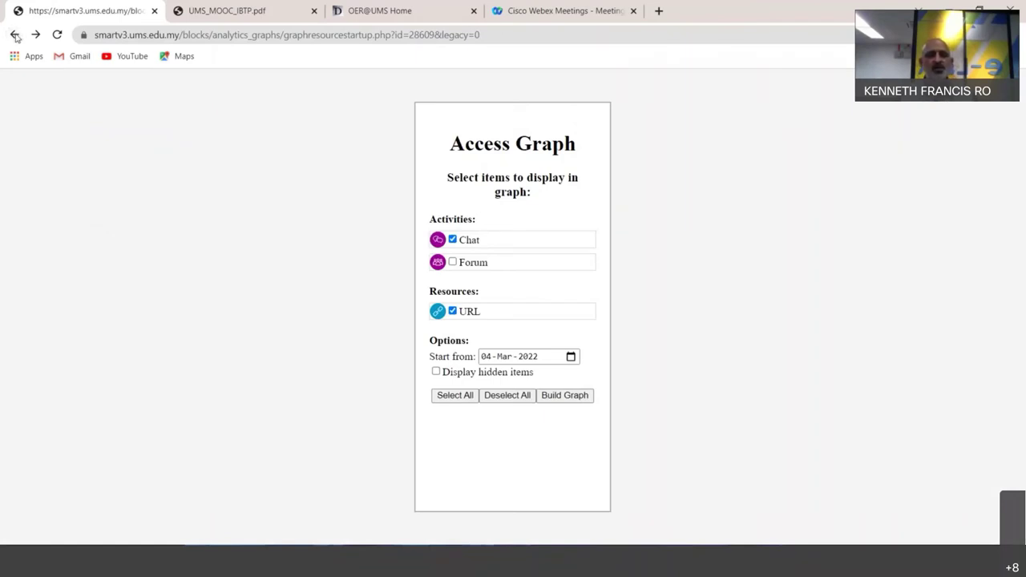
click(14, 35)
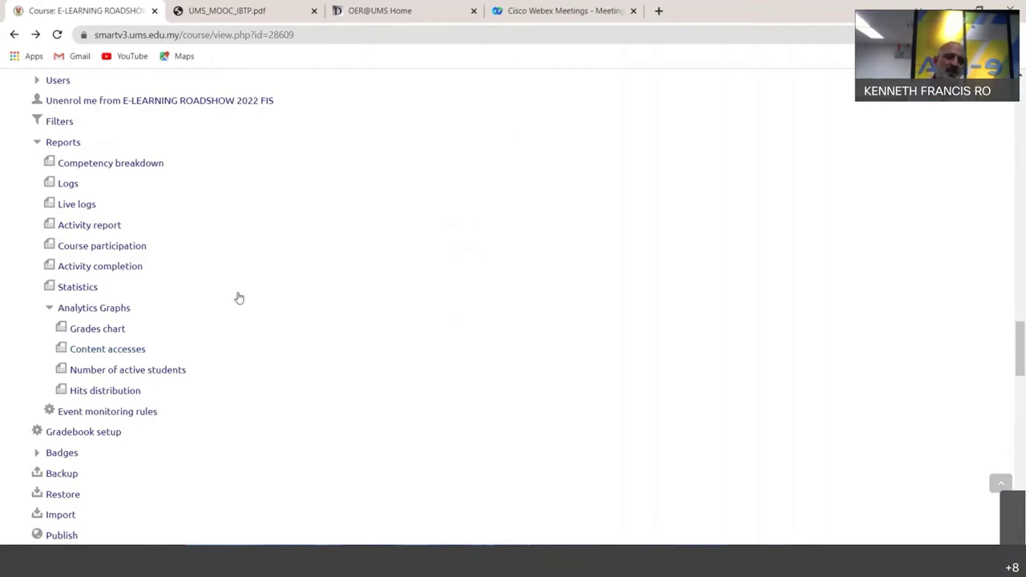
click(51, 308)
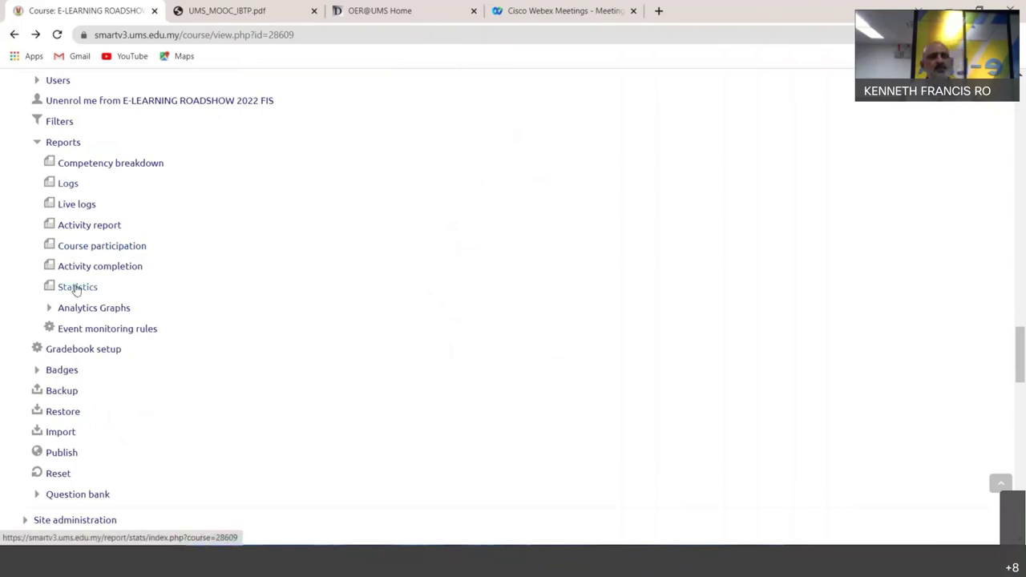
click(76, 289)
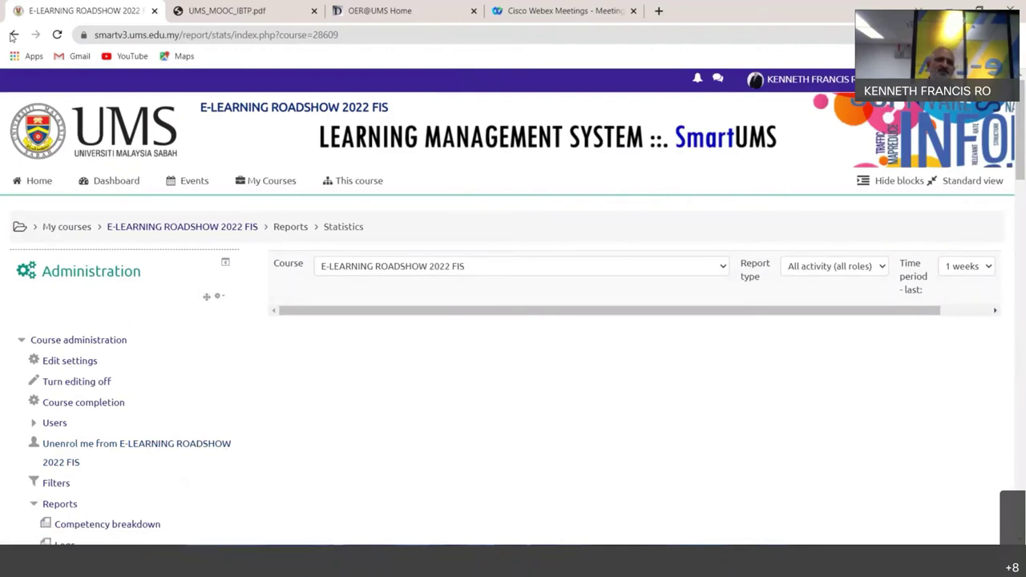
Step: Return to the course page and scroll up to its announcements, lecture 1 and CHAT SESSION
click(13, 36)
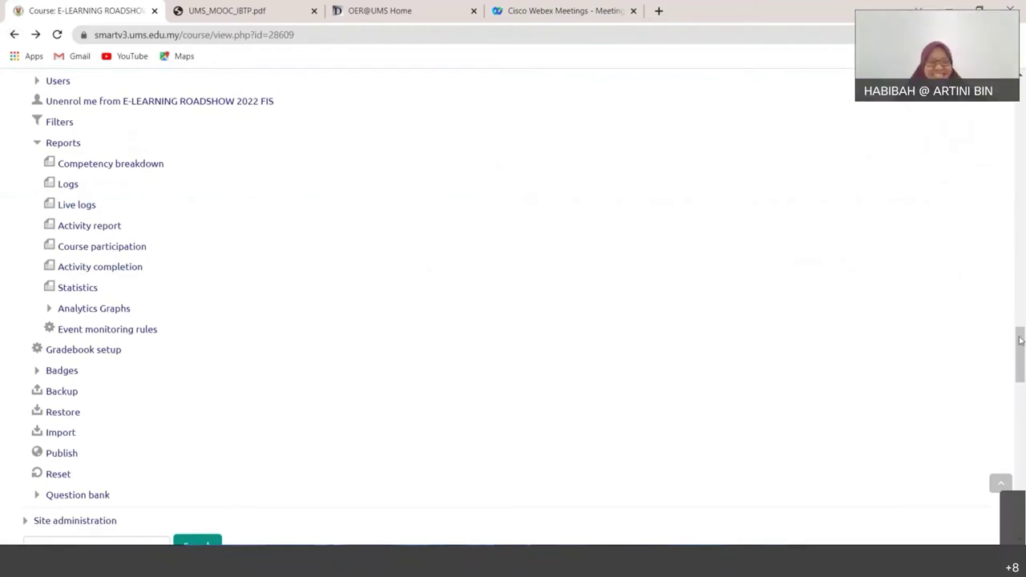
drag(1021, 346, 1022, 311)
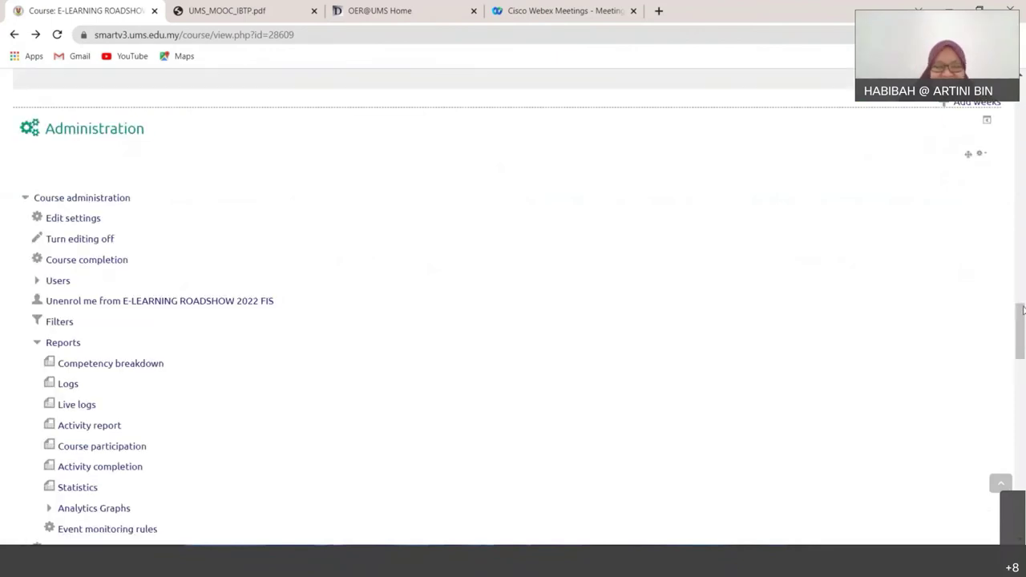
scroll(1016, 255, up, 1)
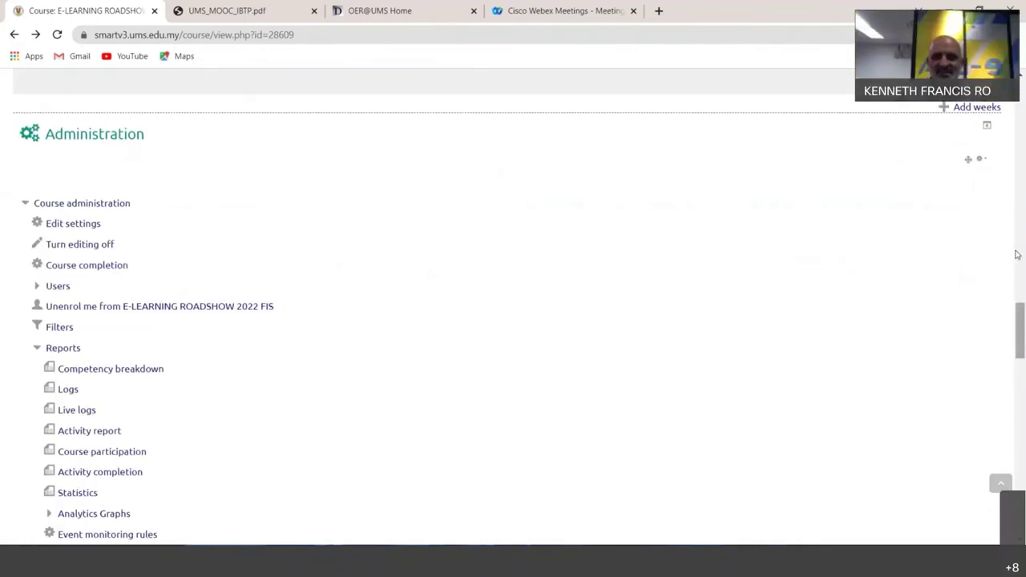
scroll(1023, 137, up, 5)
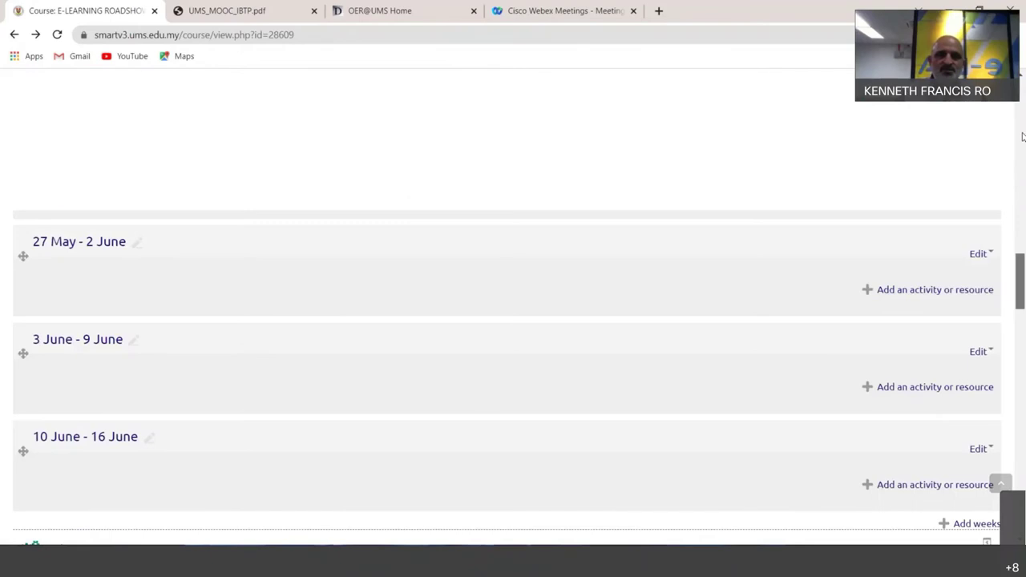
scroll(1023, 136, down, 5)
scroll(1024, 313, up, 5)
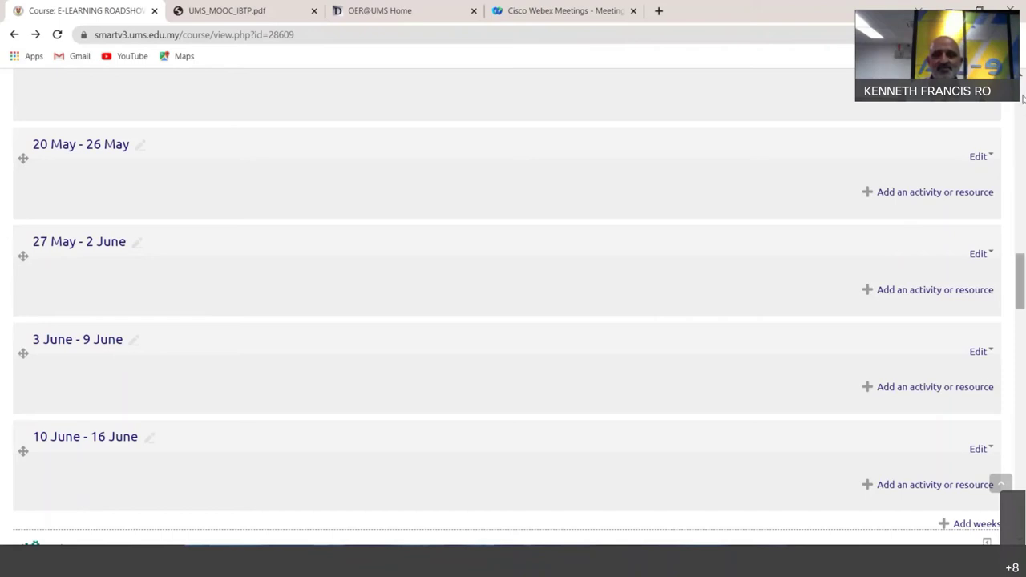
scroll(1023, 95, up, 1)
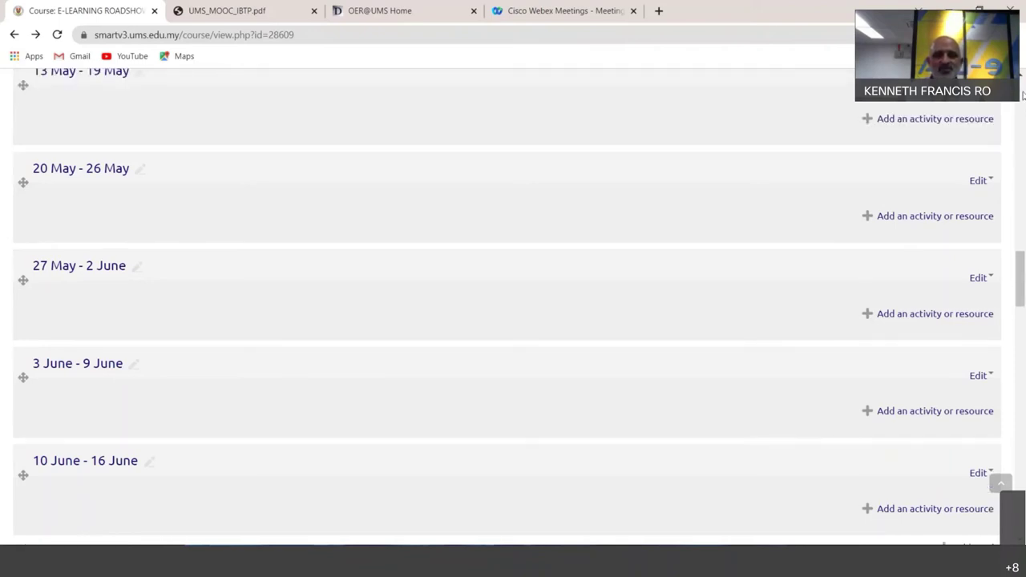
scroll(1023, 95, up, 1)
scroll(1023, 96, up, 4)
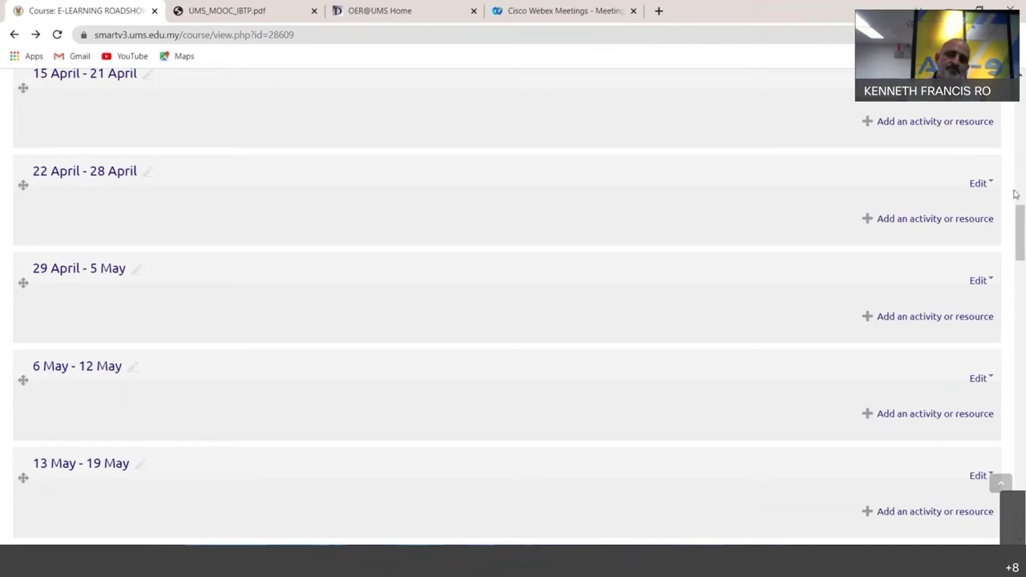
click(1022, 97)
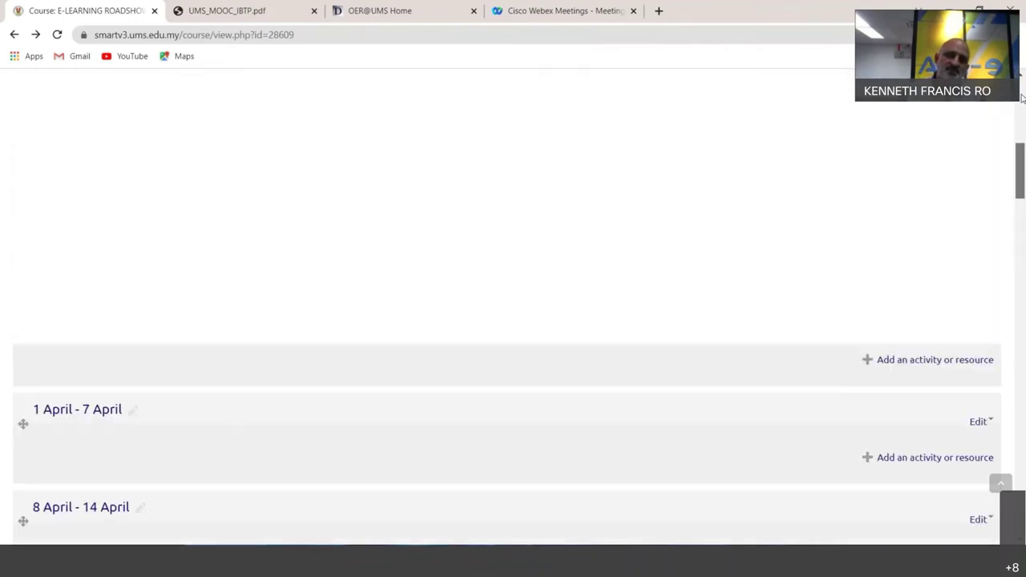
click(1021, 98)
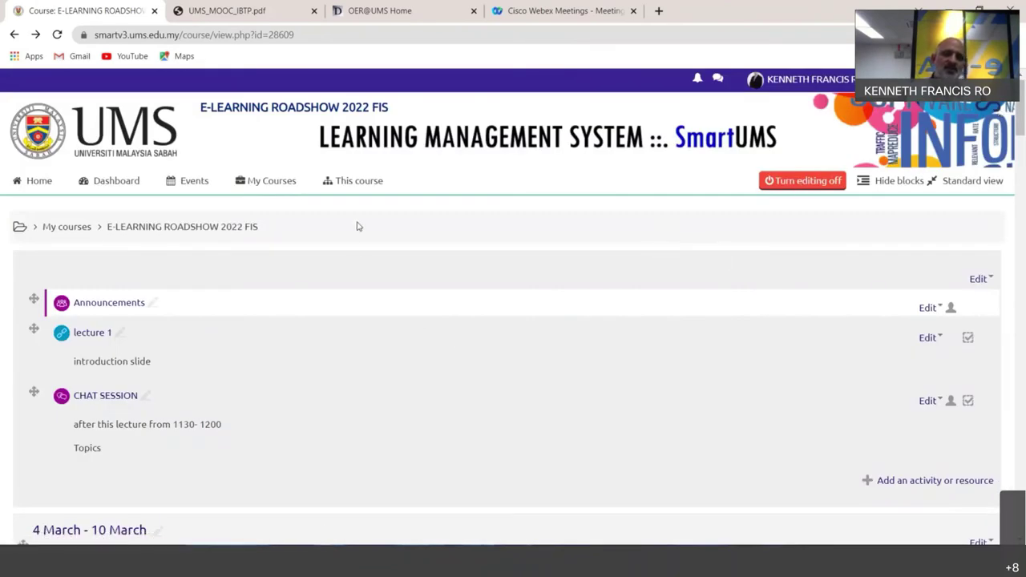
Step: Open the Participants page, expand Course administration > Users, and scroll through the enrolled users
click(354, 182)
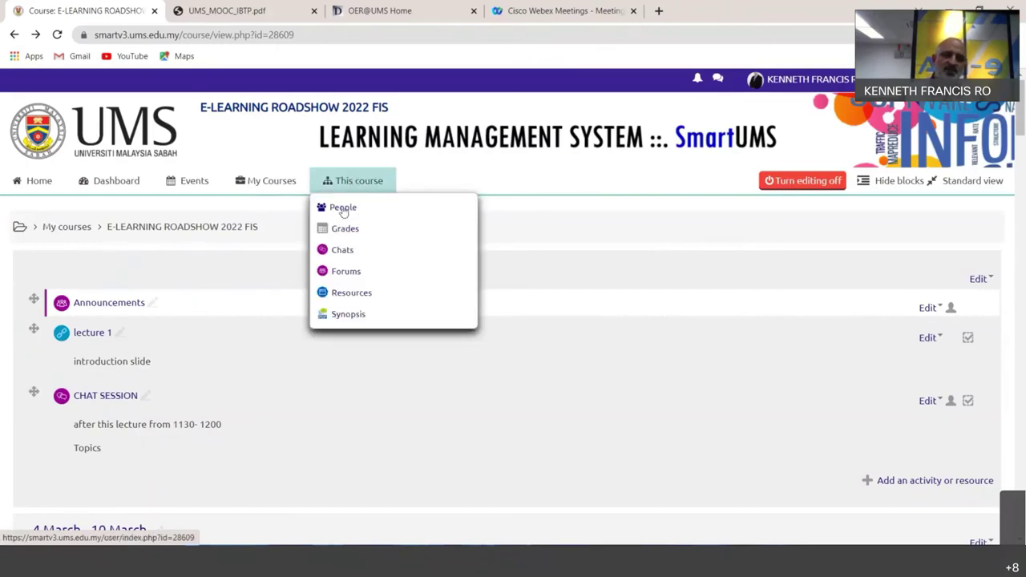
click(343, 208)
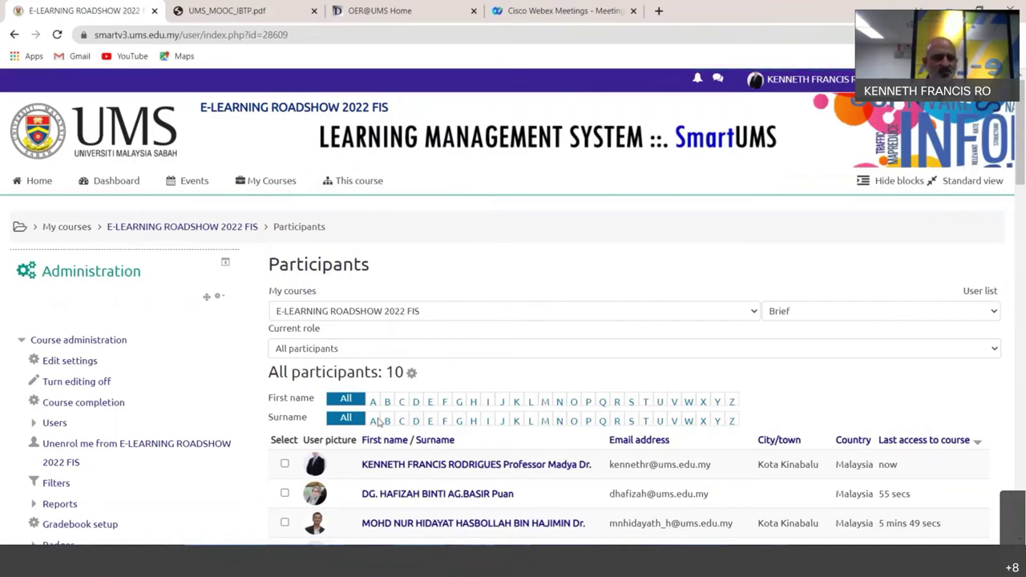
click(56, 425)
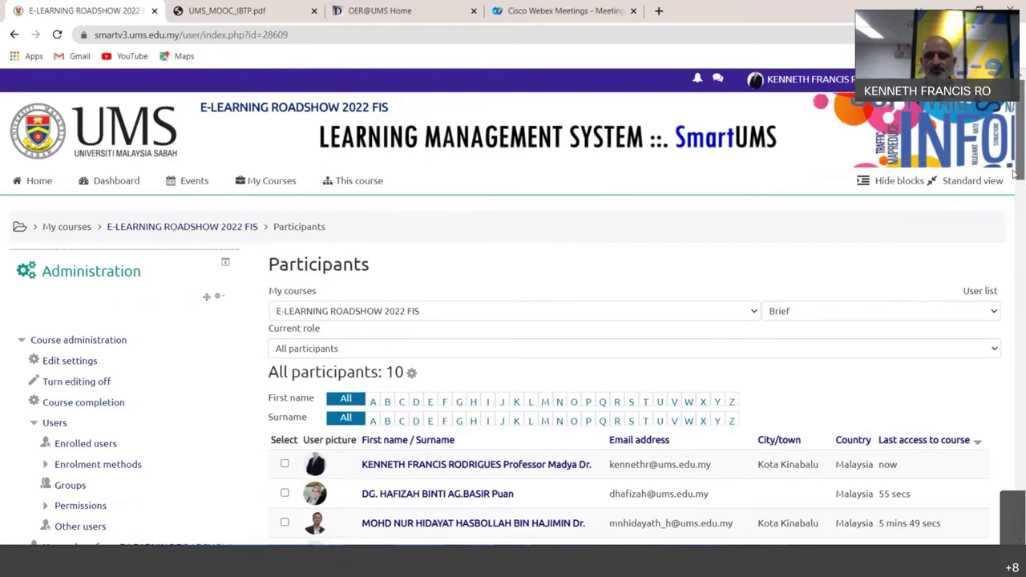
scroll(1020, 225, down, 1)
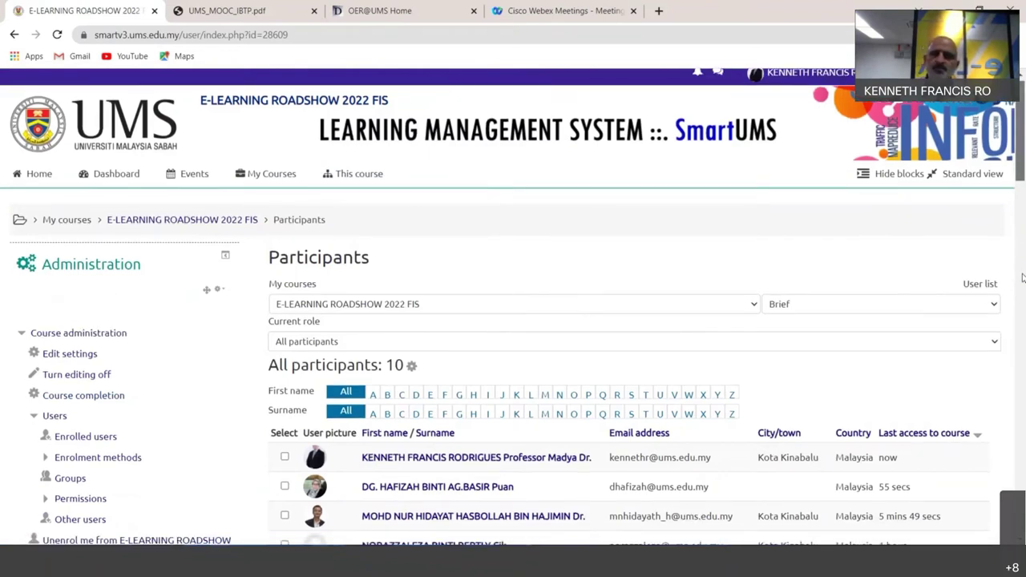
scroll(1020, 277, down, 3)
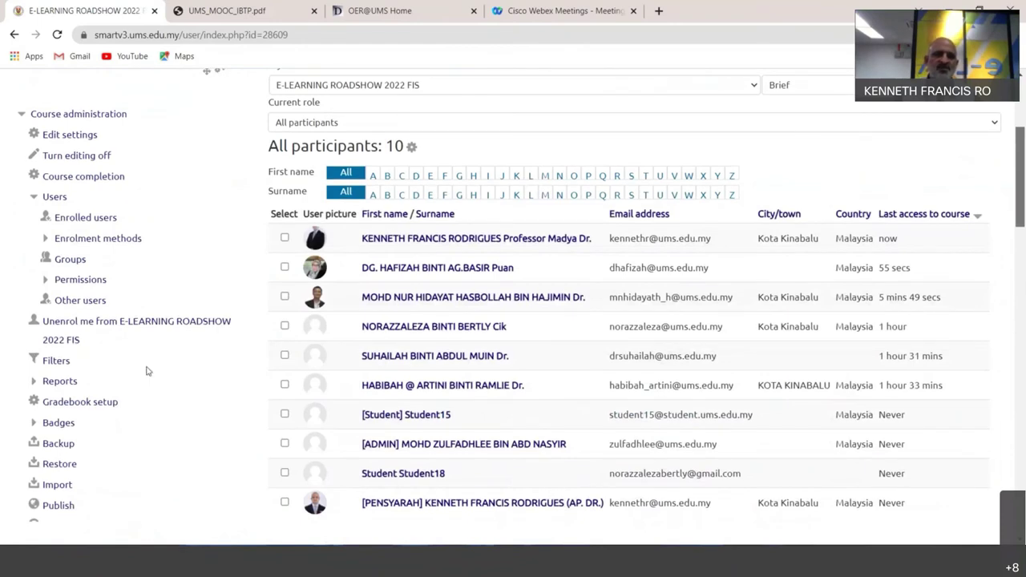
scroll(196, 345, down, 3)
scroll(153, 220, down, 3)
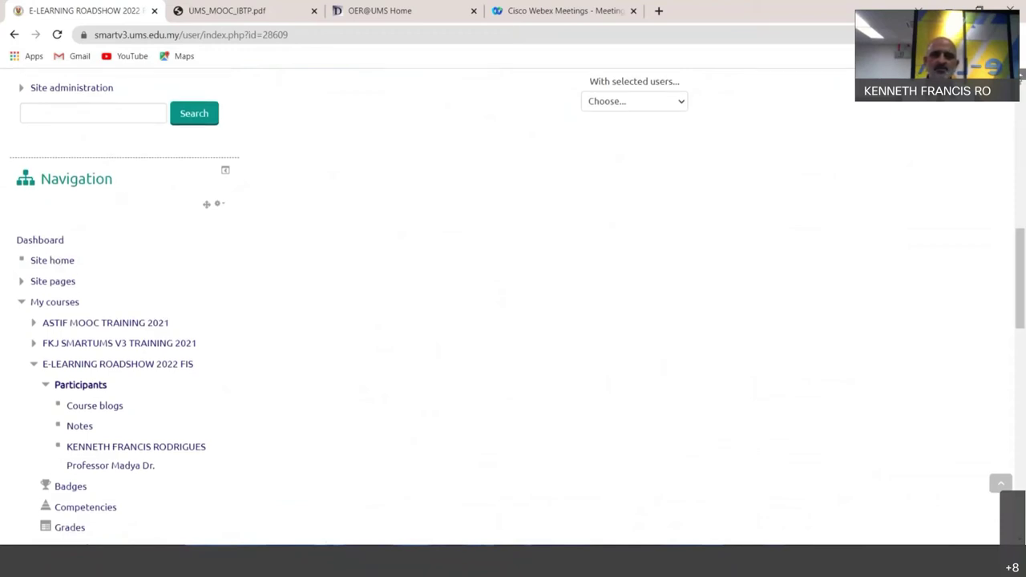
scroll(518, 304, up, 1)
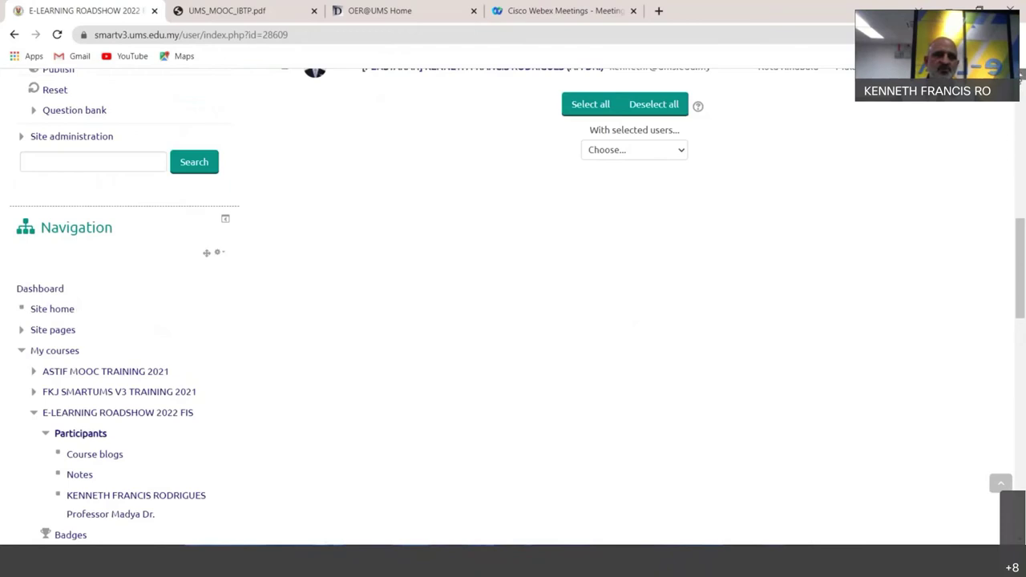
scroll(518, 304, up, 1)
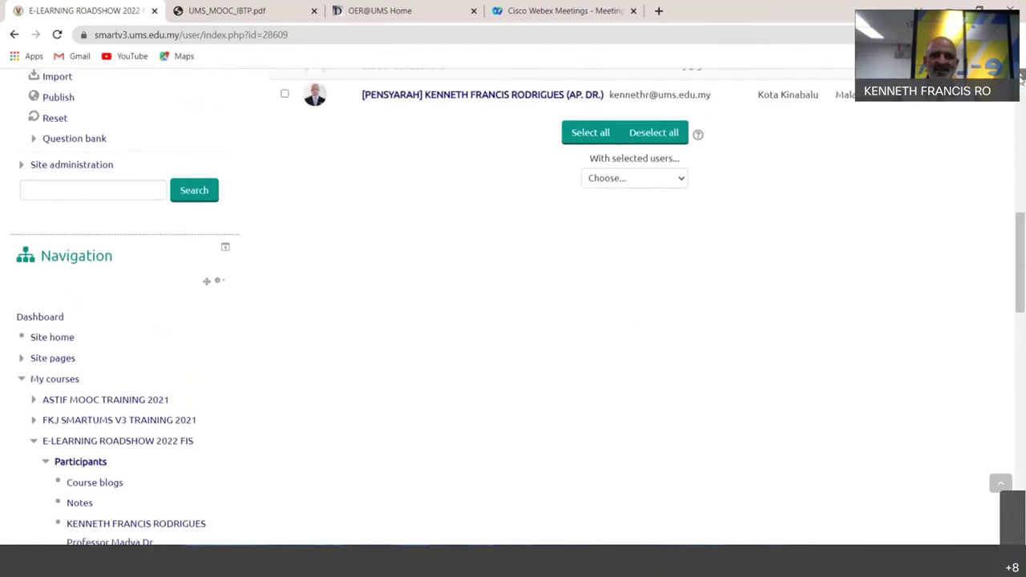
scroll(1022, 78, up, 1)
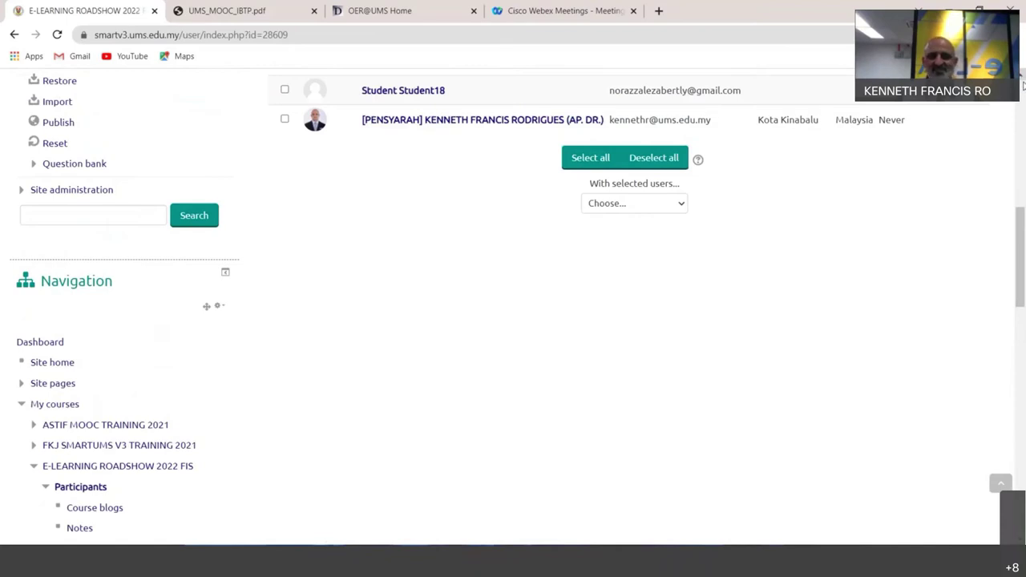
scroll(1023, 89, up, 1)
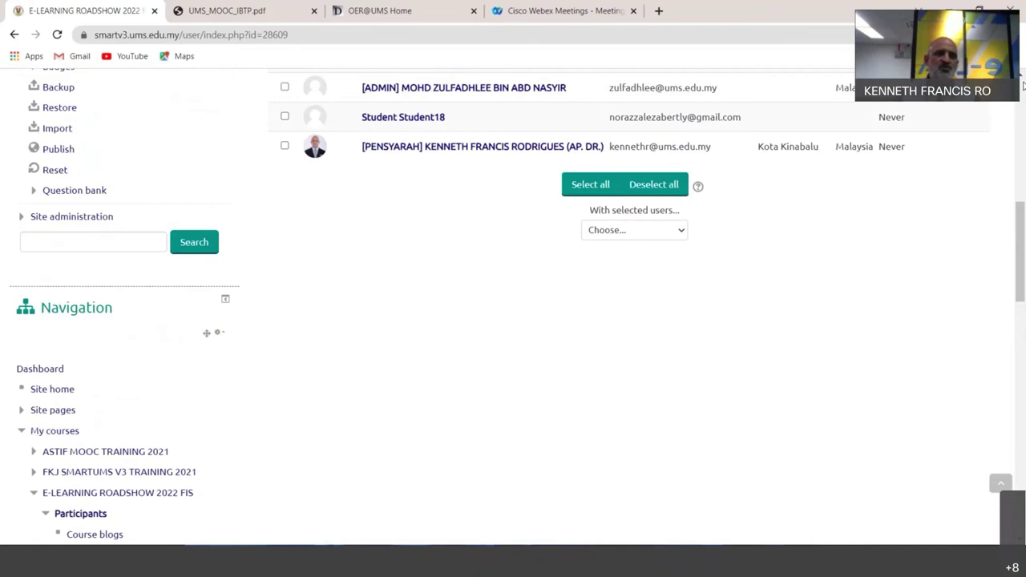
scroll(1023, 86, up, 15)
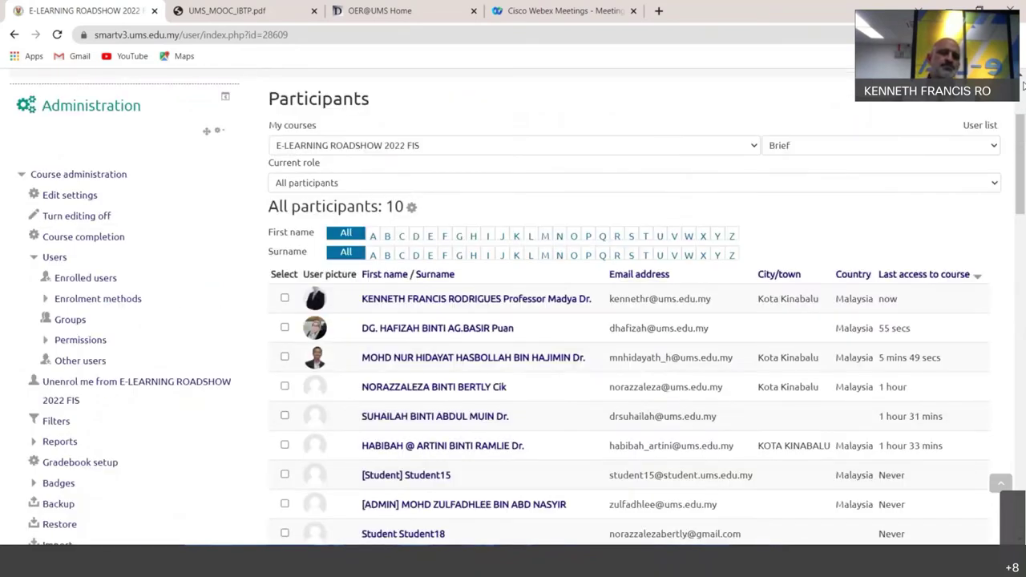
Step: Open the course Groups page from Course administration > Users
scroll(128, 320, up, 3)
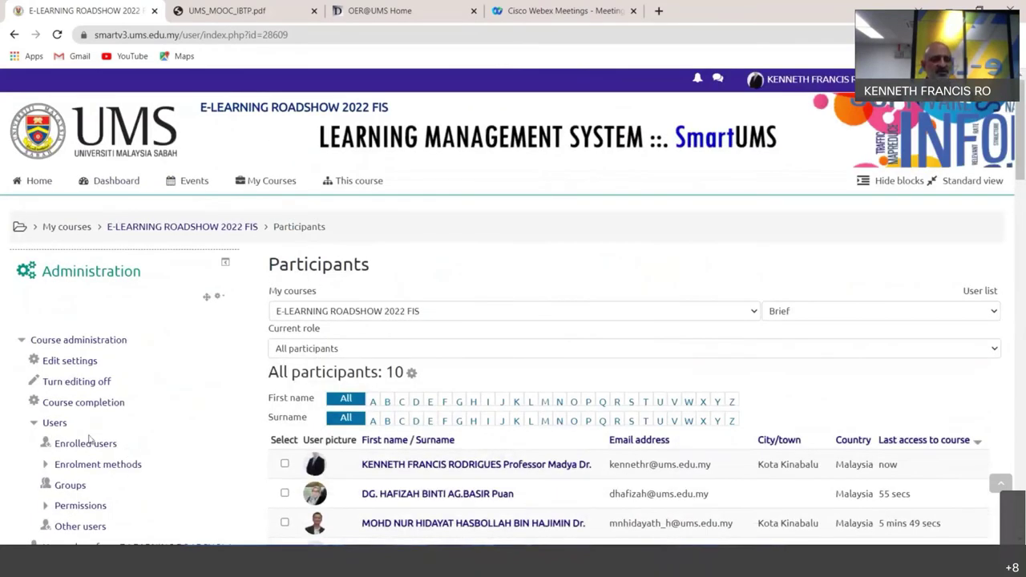
click(70, 486)
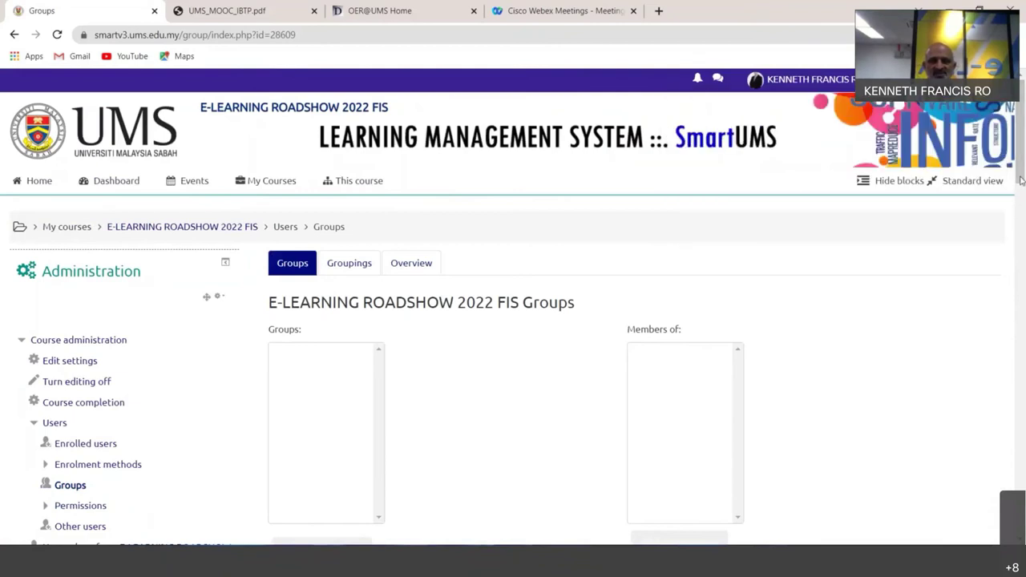
Step: Open the Auto-create groups form from the Groups page
click(1021, 181)
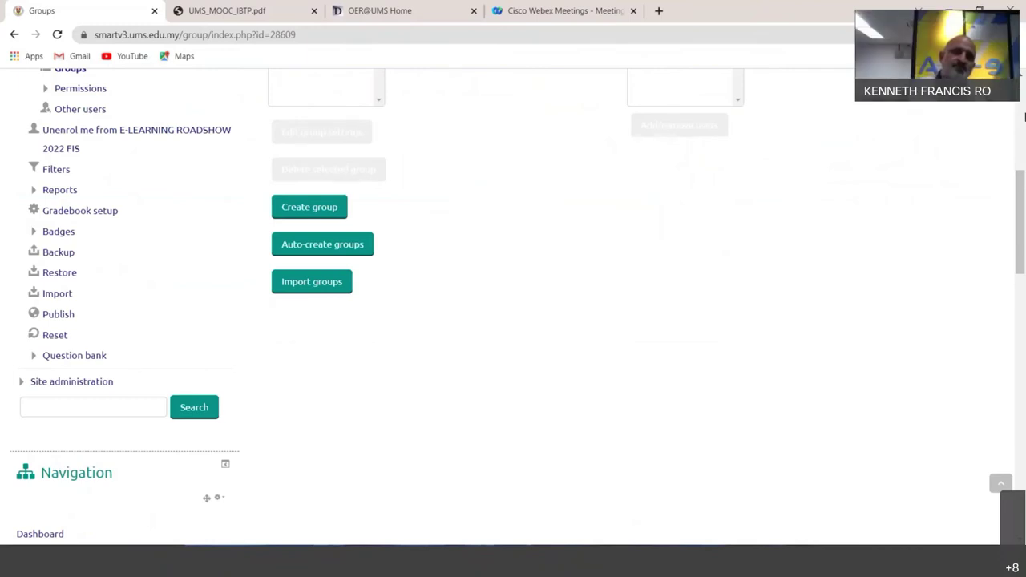
click(337, 251)
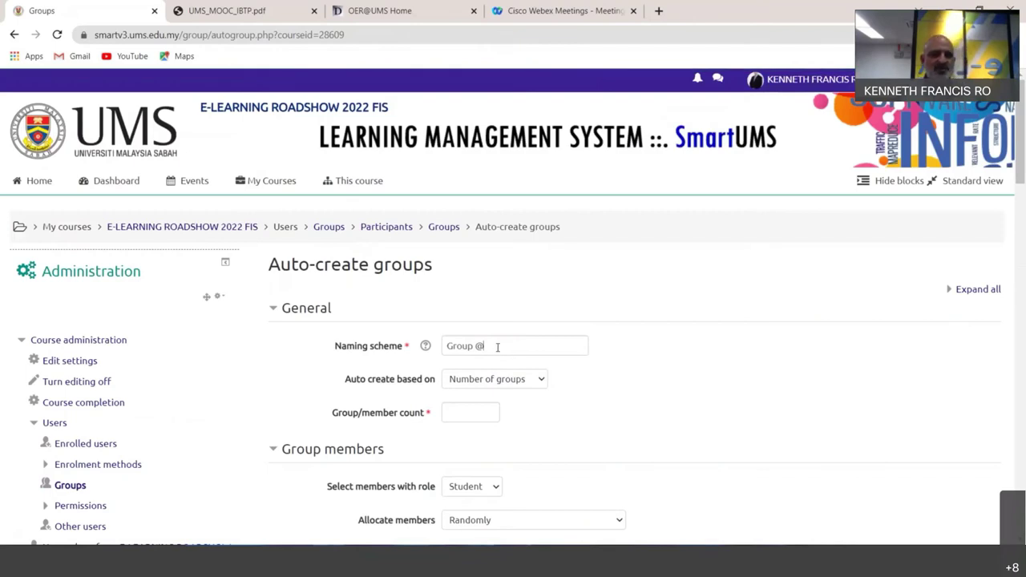
click(498, 346)
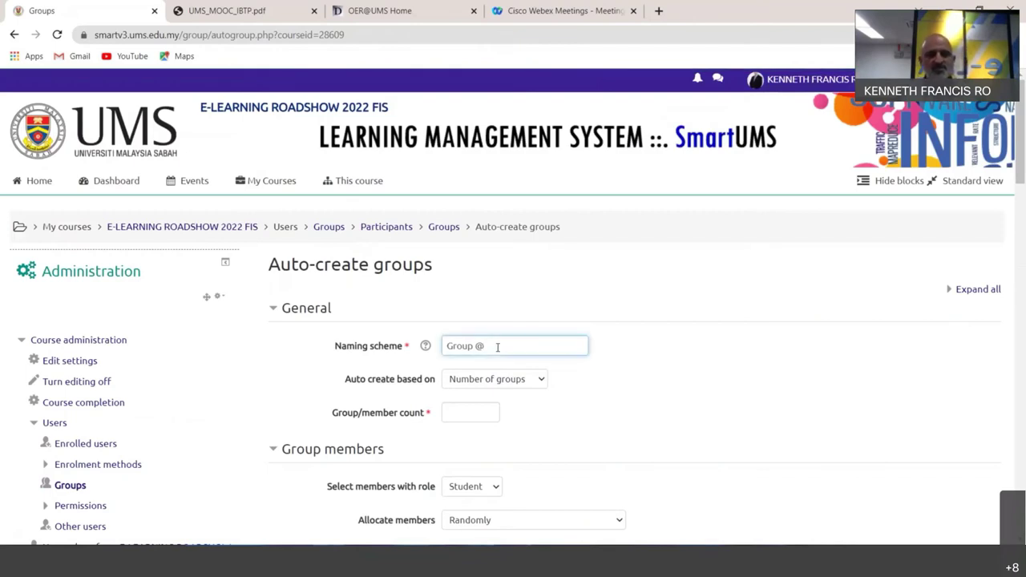
text(1234)
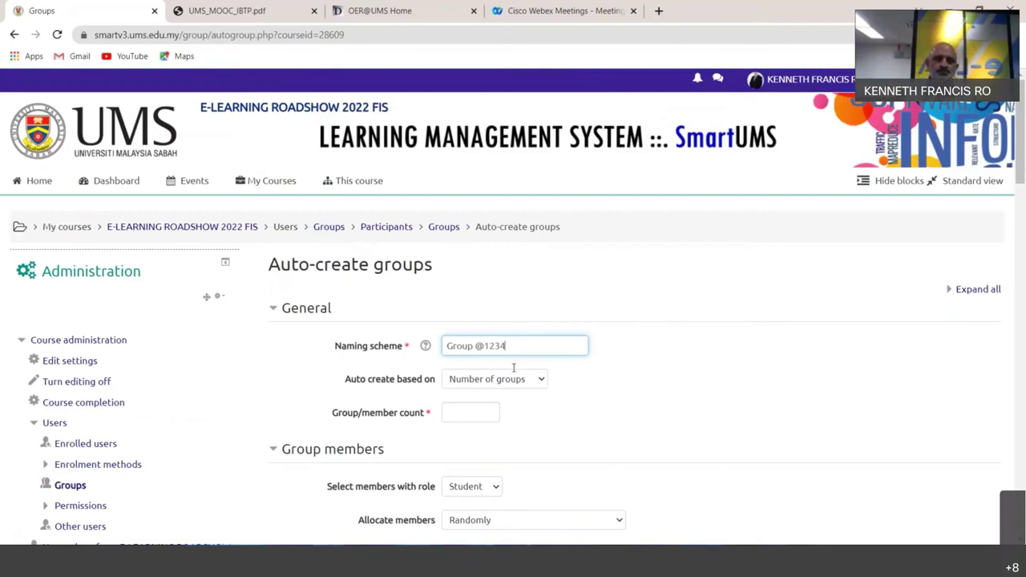
click(510, 382)
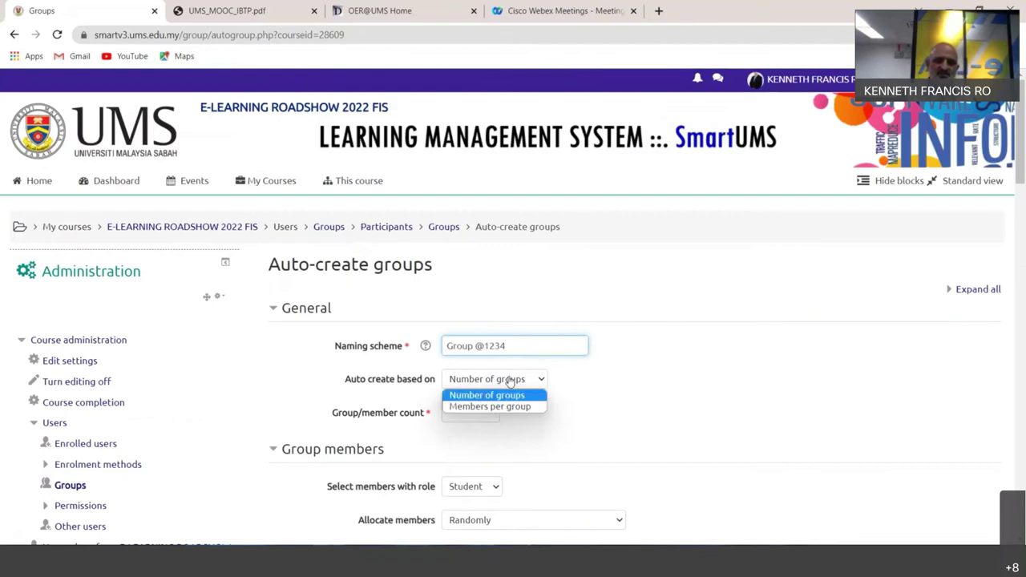
click(689, 425)
click(463, 411)
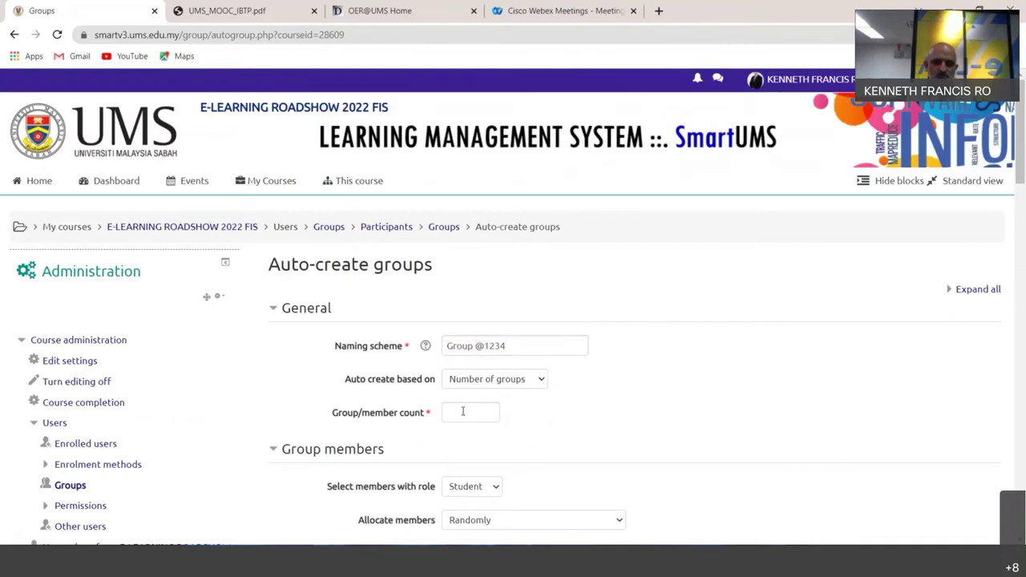
click(464, 411)
text(2)
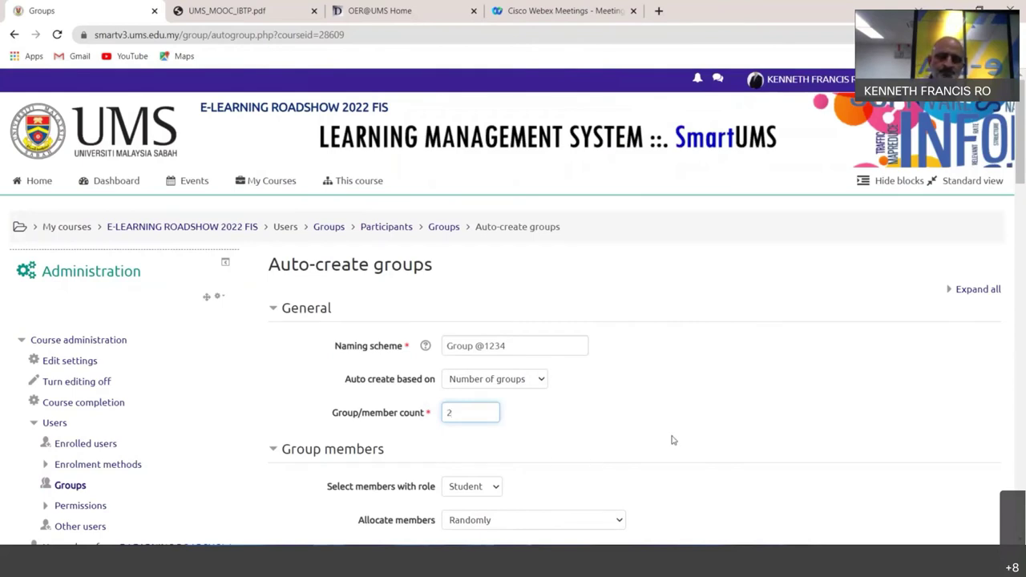
scroll(673, 439, down, 2)
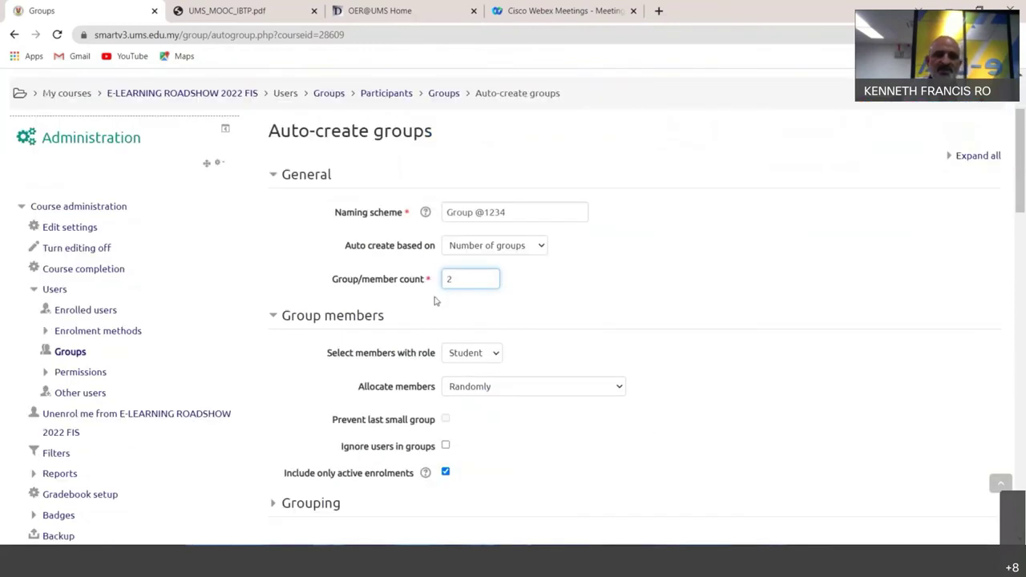
click(468, 353)
click(467, 355)
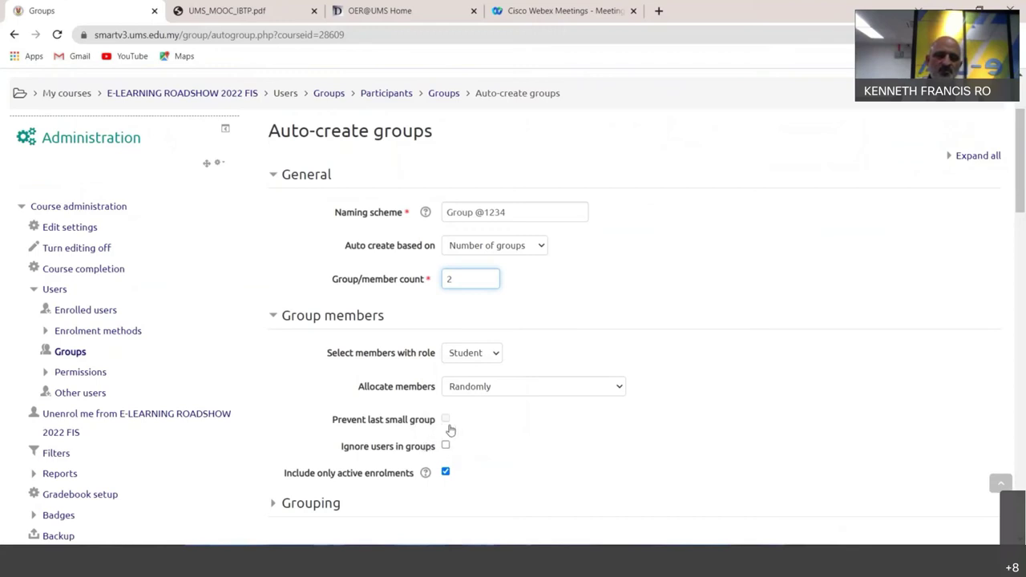
key(Tab)
key(Tab)
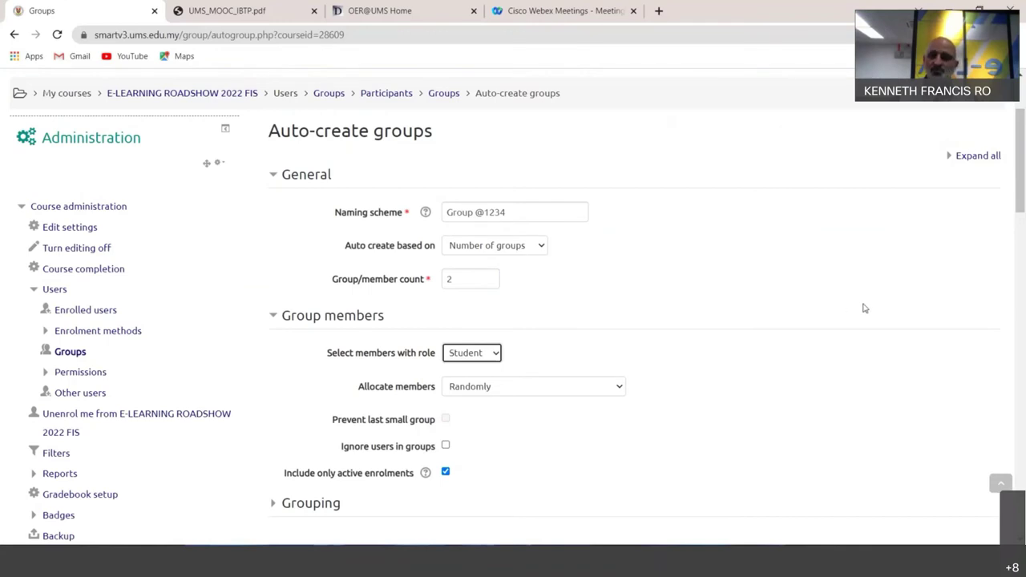
scroll(914, 287, down, 3)
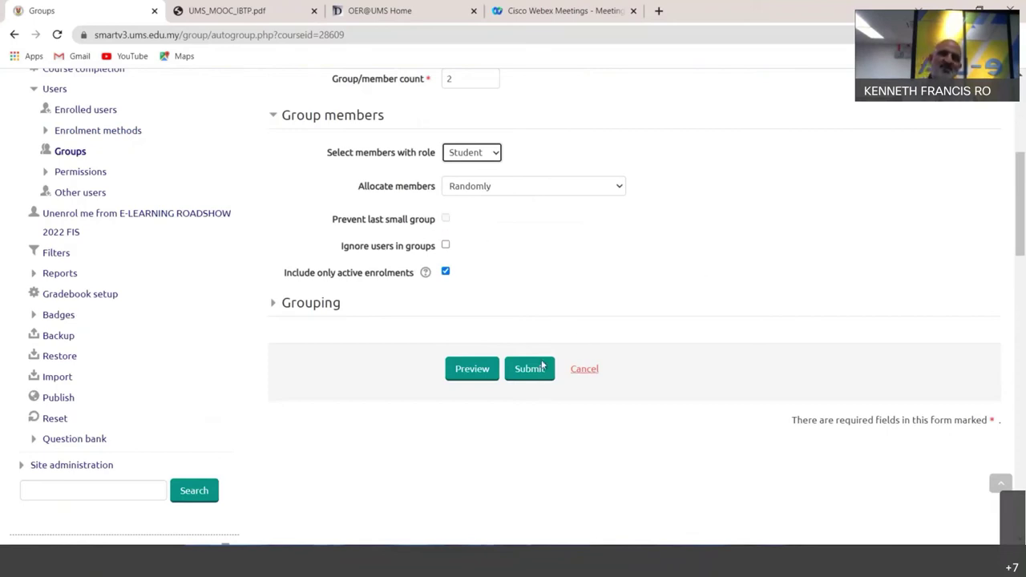
Step: Create the groups and check that Group A1234 and Group B1234 each hold 4 members
click(542, 365)
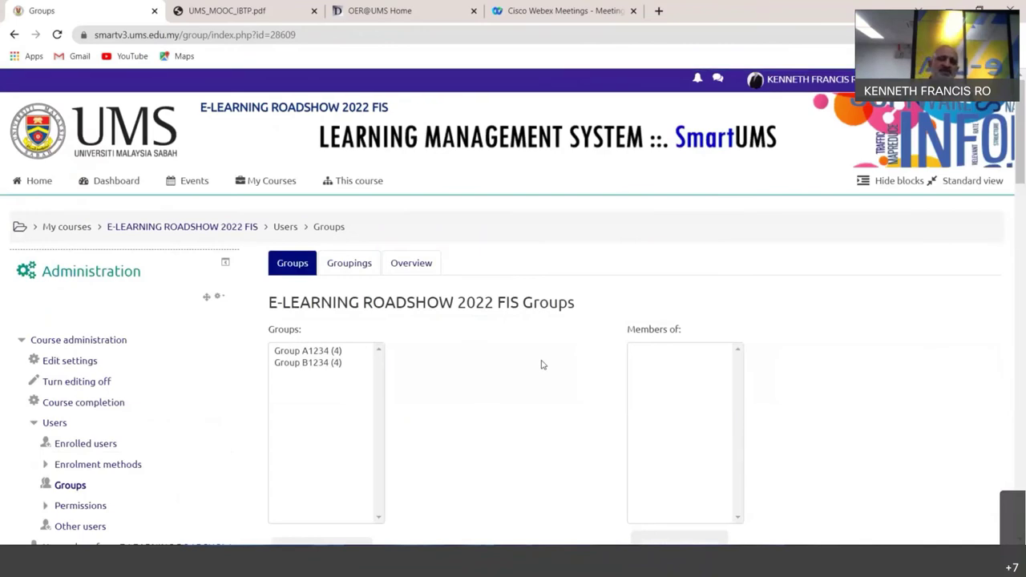
click(331, 352)
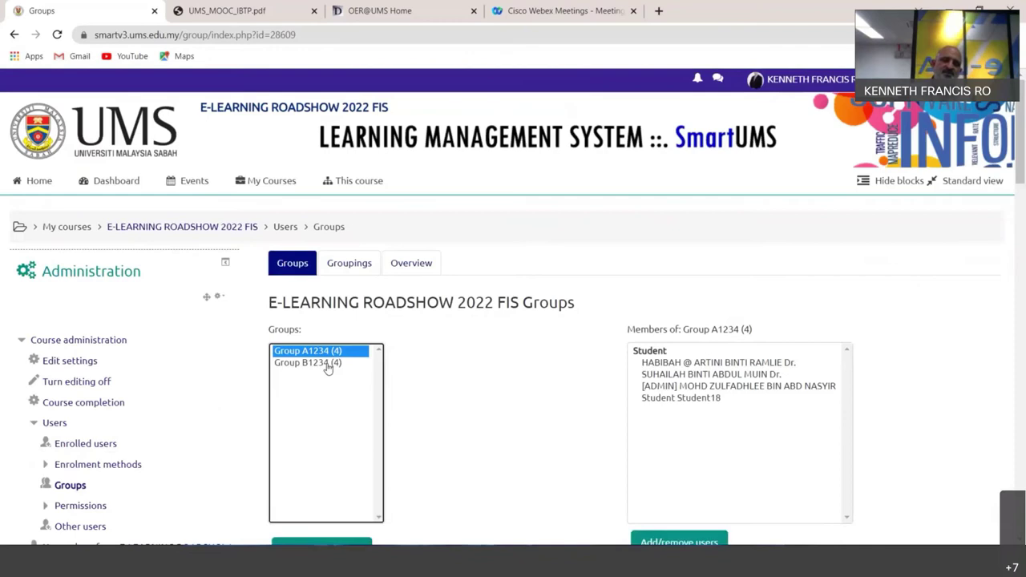
click(327, 365)
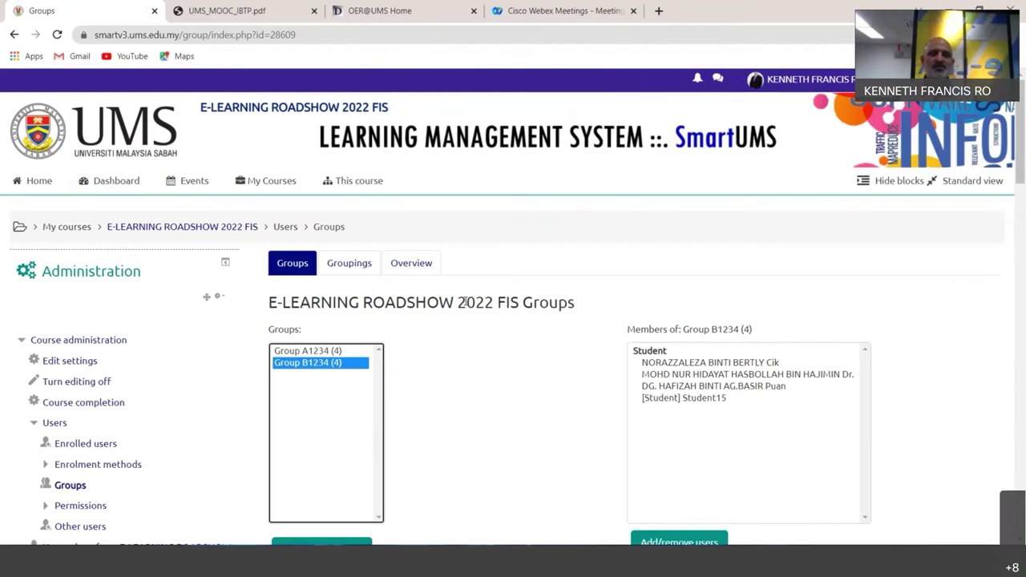
click(425, 273)
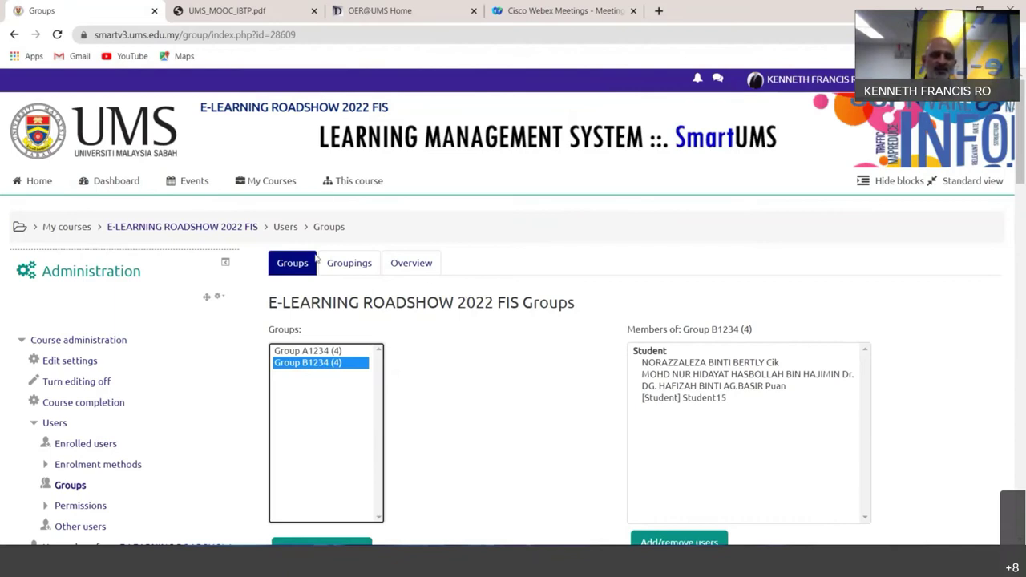
click(332, 230)
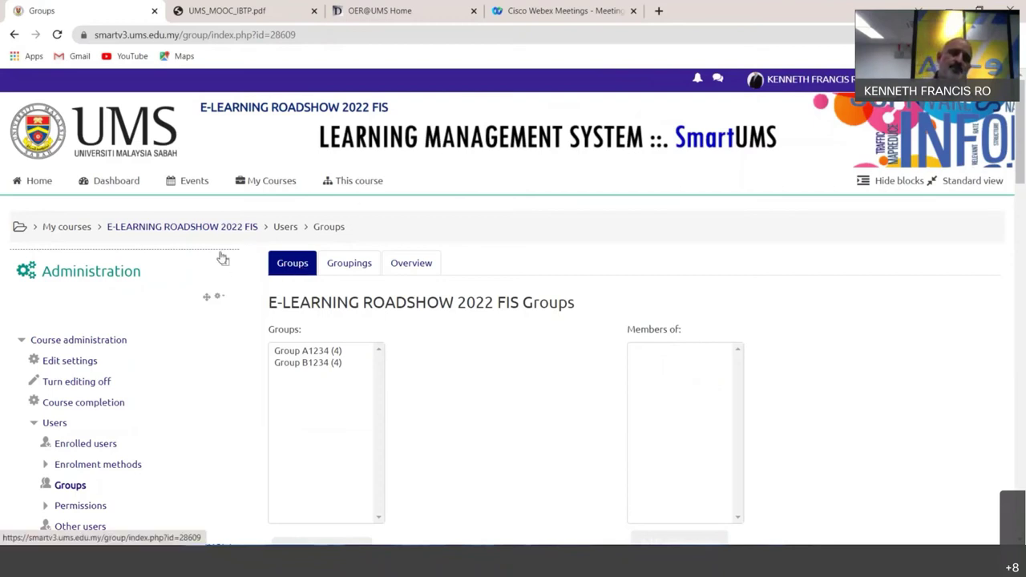
Step: Return to the E-LEARNING ROADSHOW 2022 FIS course page and open the activity chooser for the 4 March - 10 March week
click(163, 227)
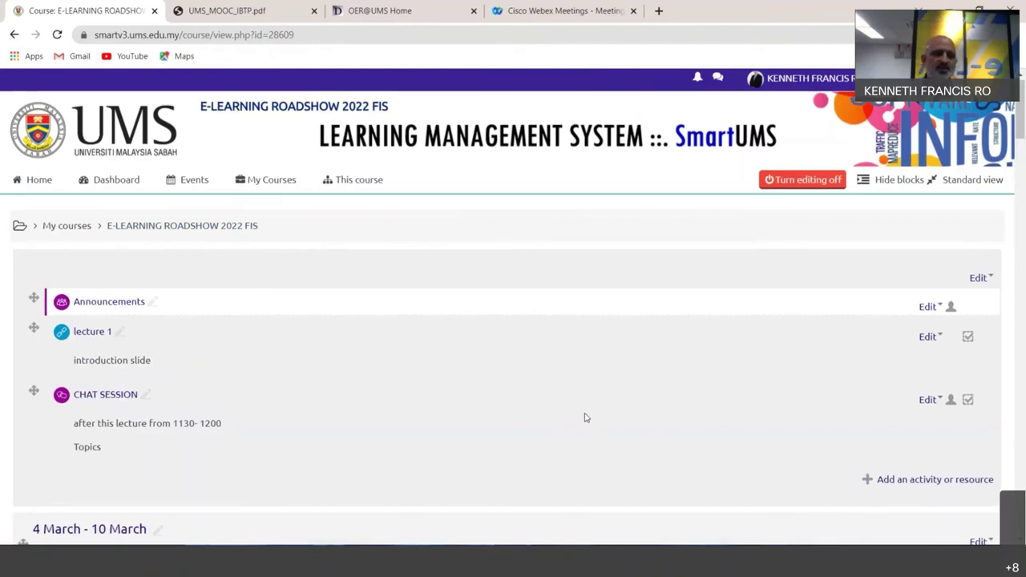
scroll(616, 401, down, 2)
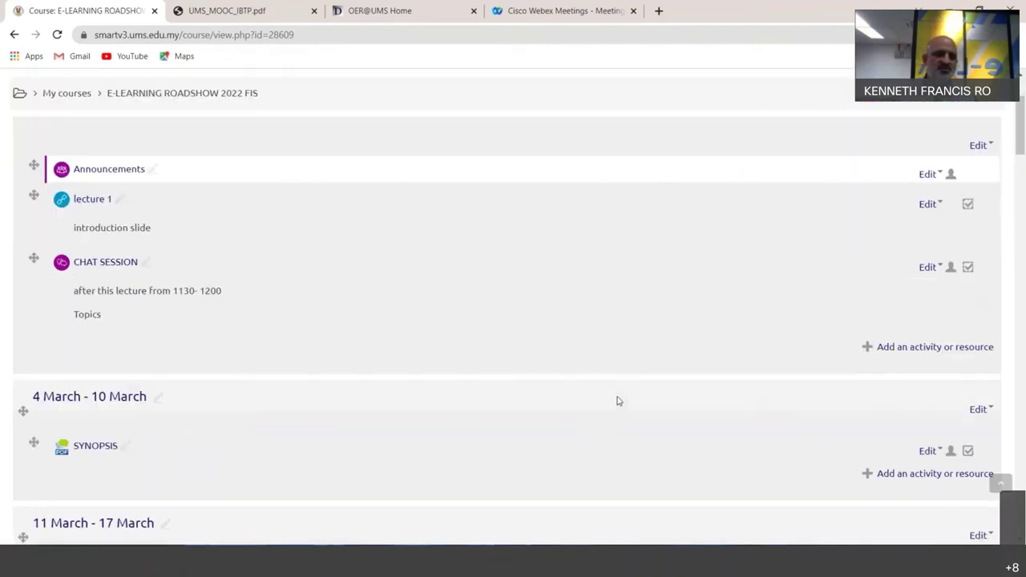
scroll(890, 351, down, 1)
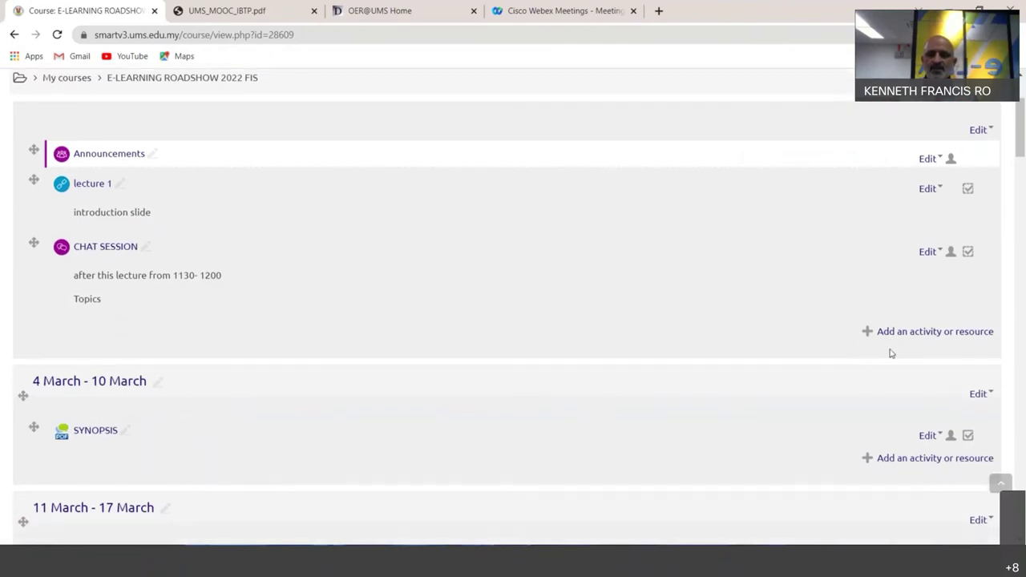
scroll(890, 338, down, 3)
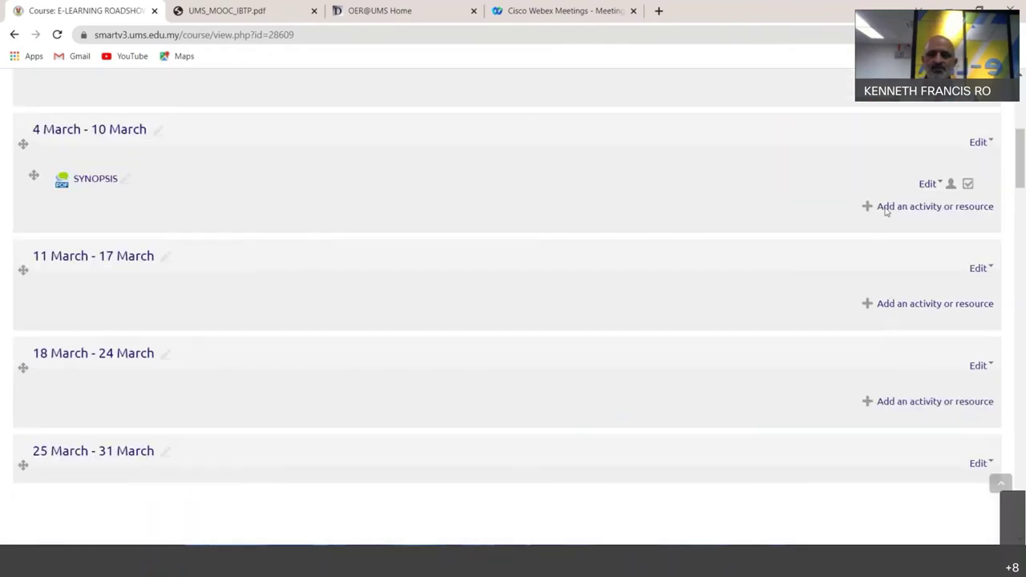
click(888, 208)
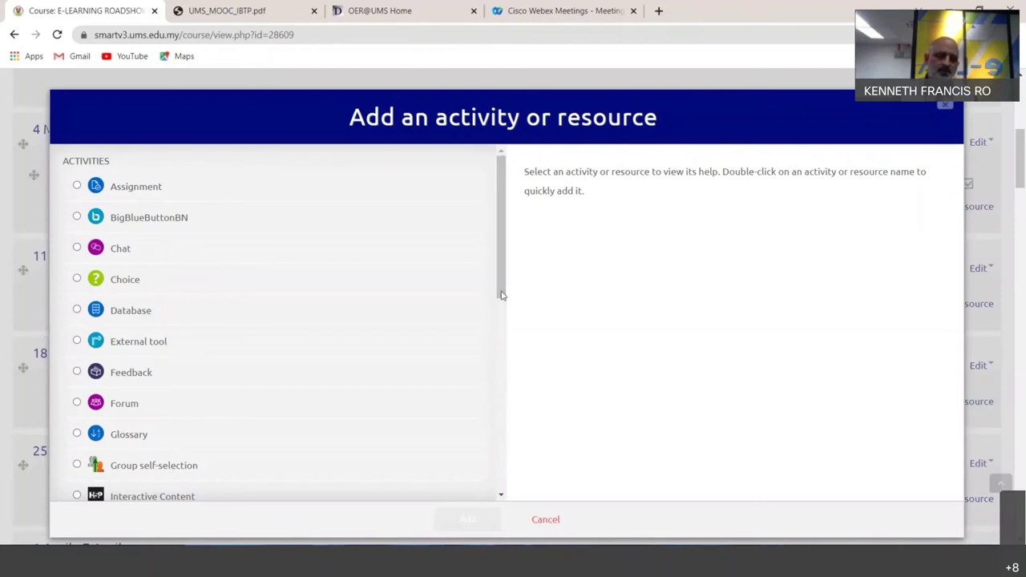
Step: Pick Group self-selection in the activity chooser and add it to the 4 March - 10 March week
click(503, 308)
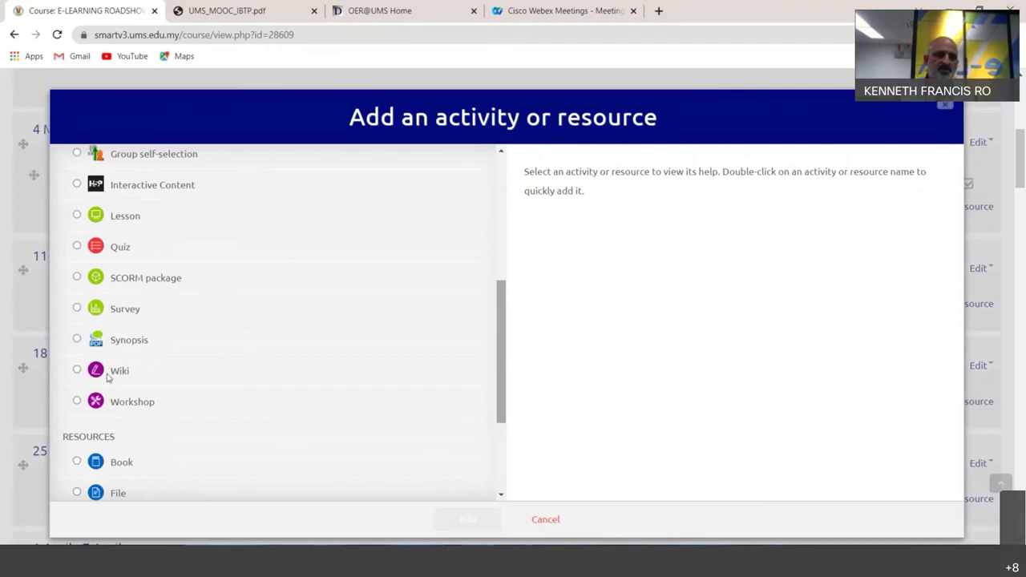
scroll(361, 181, down, 1)
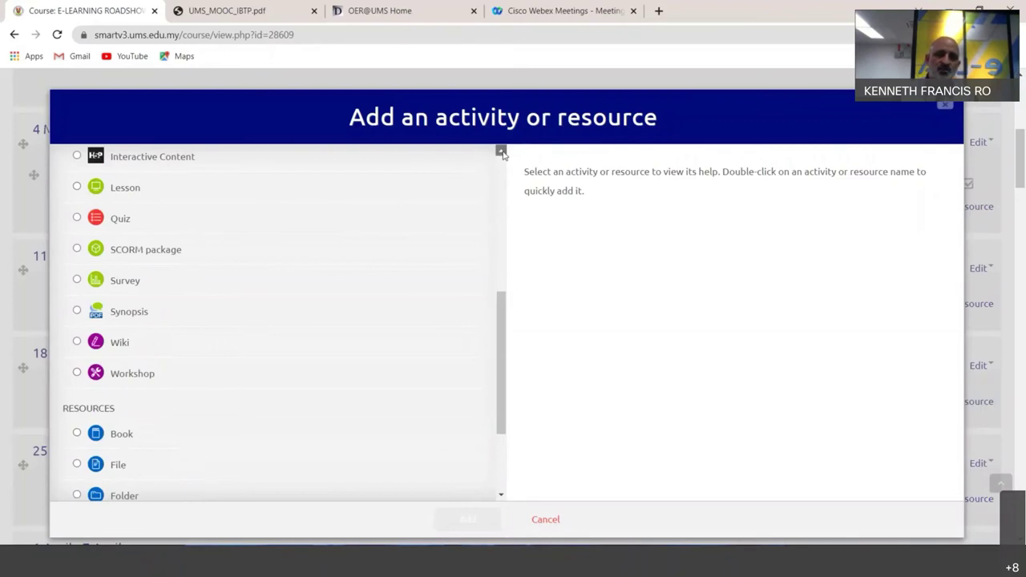
scroll(501, 307, up, 1)
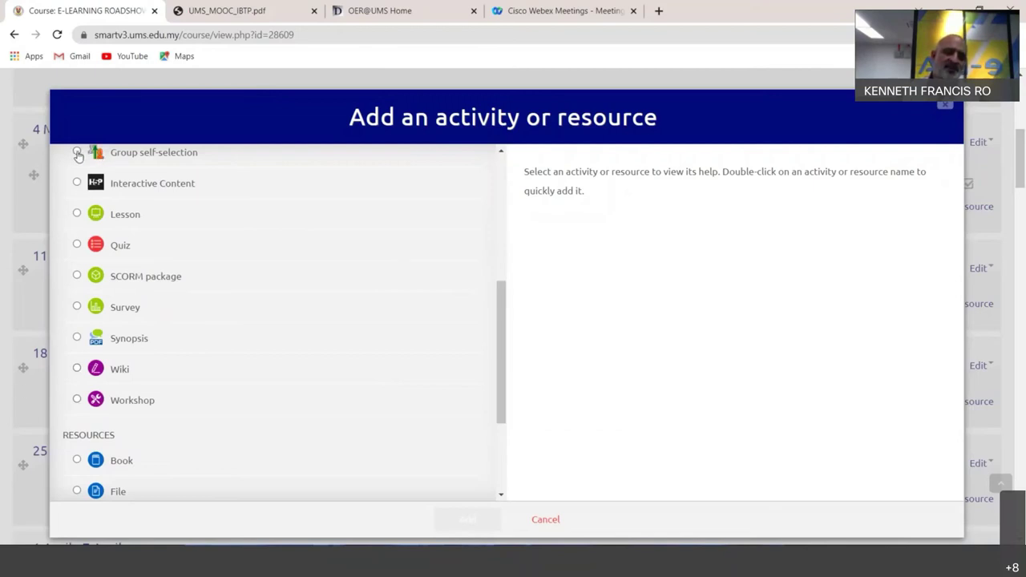
click(77, 154)
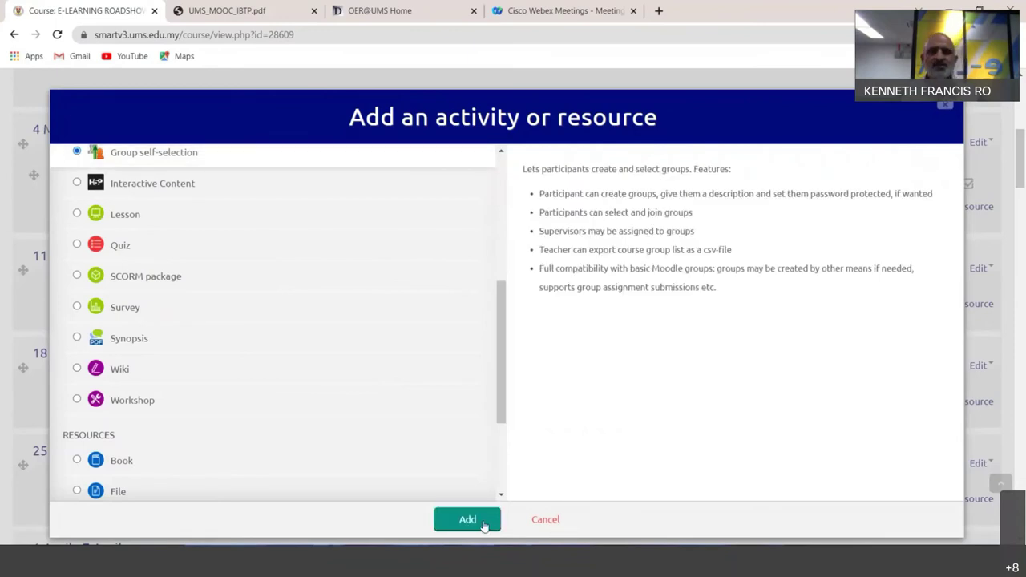
click(481, 521)
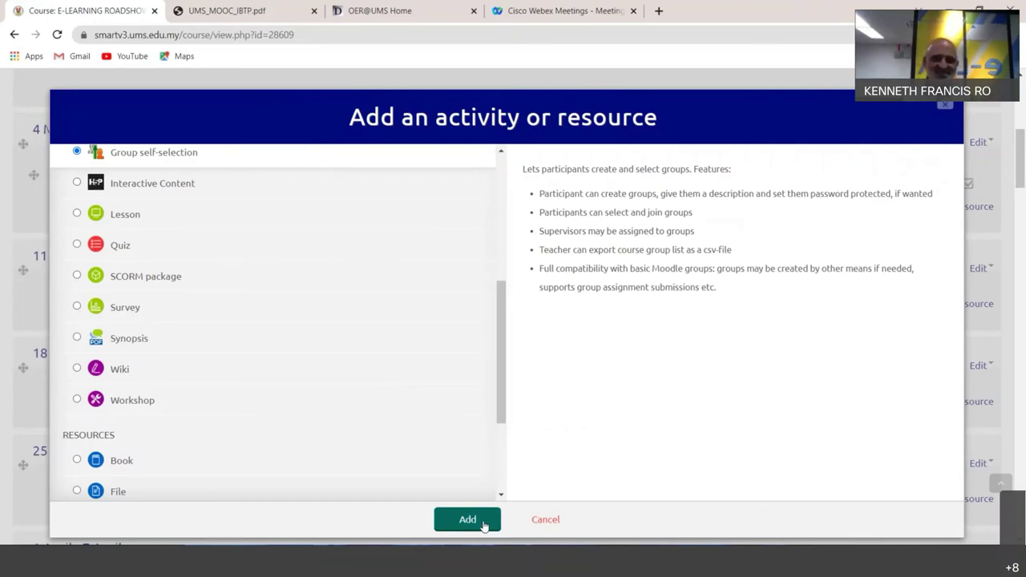
click(467, 519)
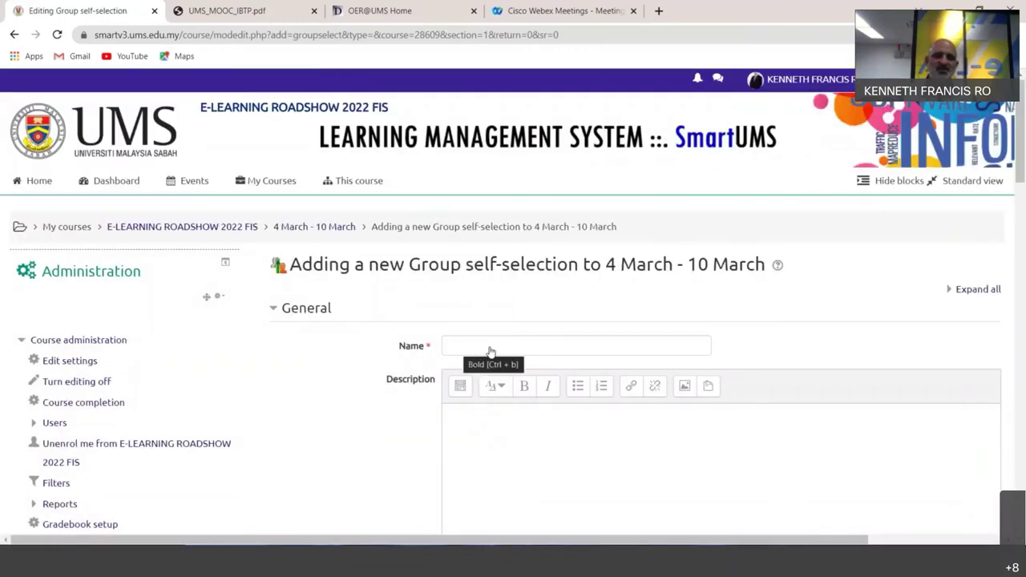
Step: Enter 'RULES' as description and 'GROUP name' as name, with the description displayed on the course page
click(460, 422)
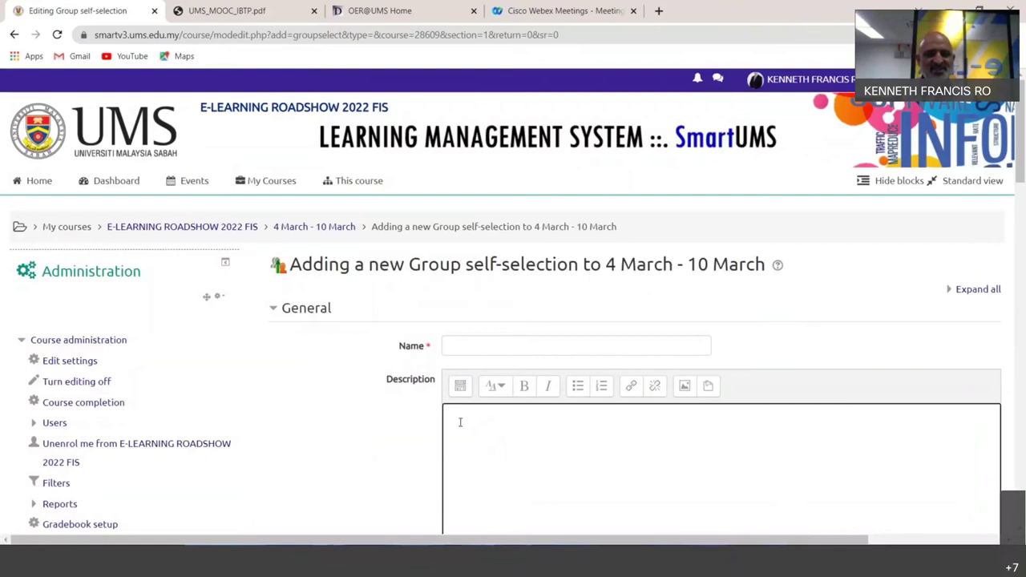
text(RULES)
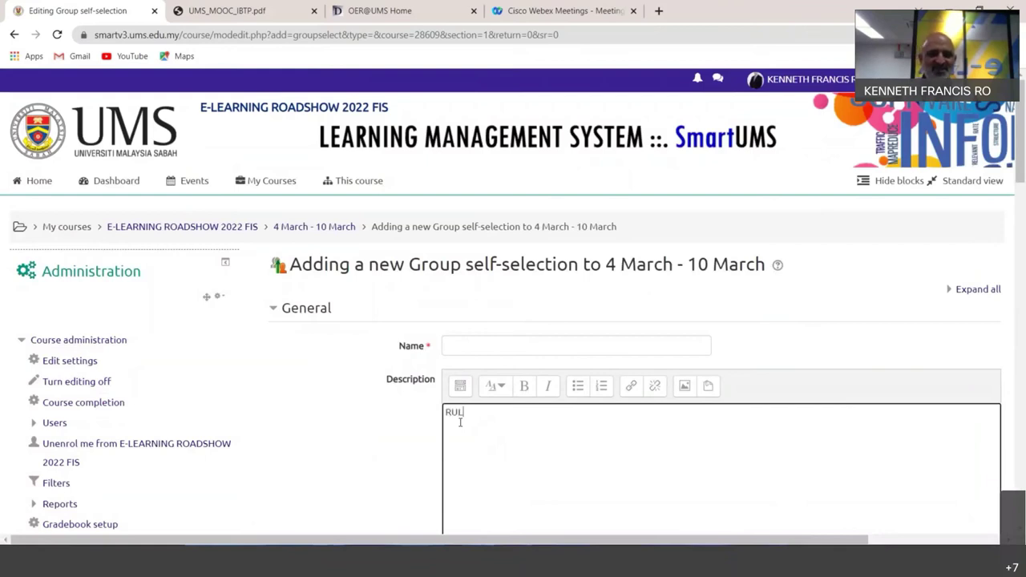
click(499, 344)
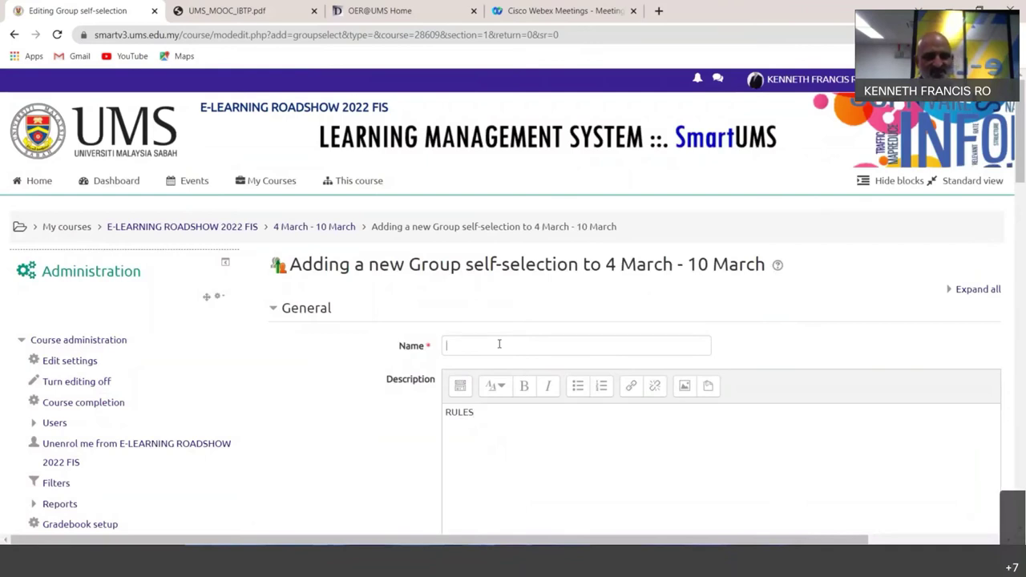
text(GROUP name)
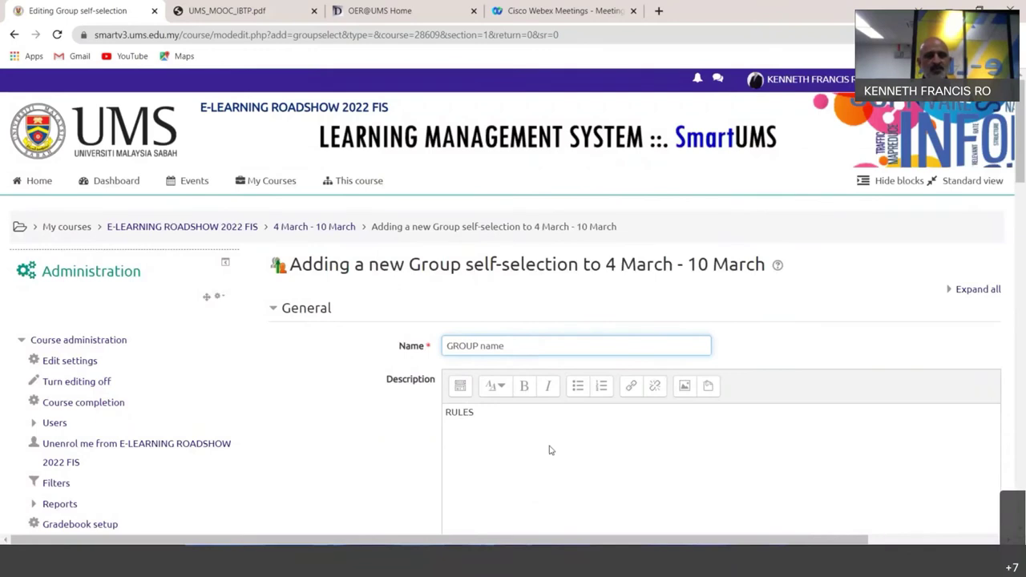
scroll(550, 451, down, 2)
scroll(550, 451, down, 3)
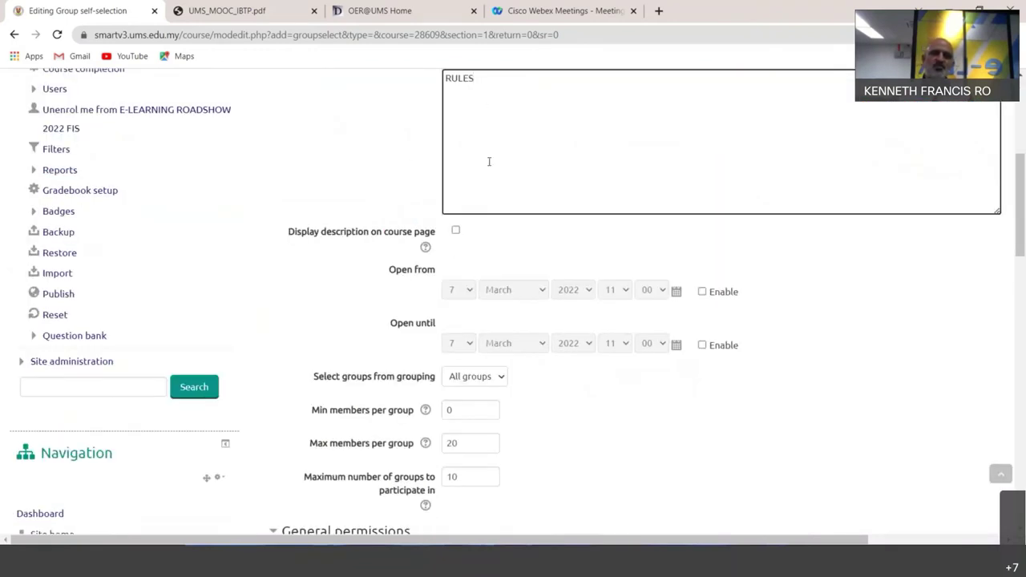
scroll(465, 232, down, 1)
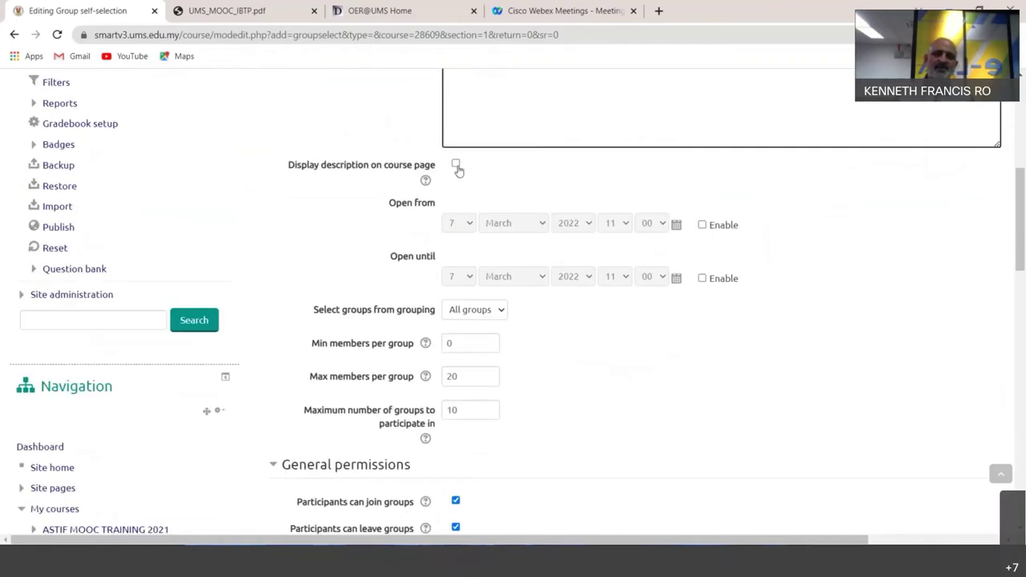
click(456, 165)
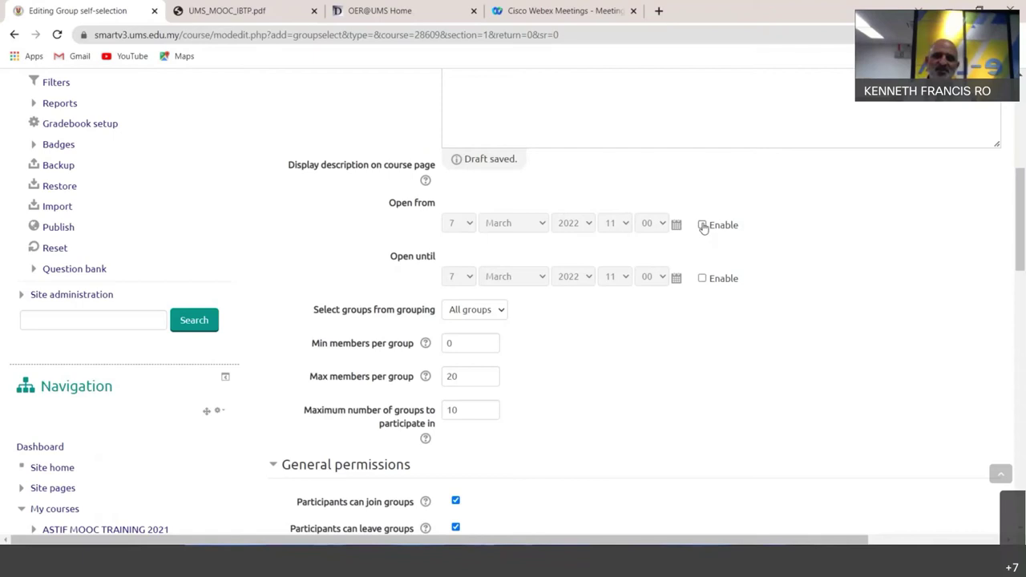
Step: Enable Open from 7 March 2022 11:00 and Open until 14 March 2022 11:00
click(702, 225)
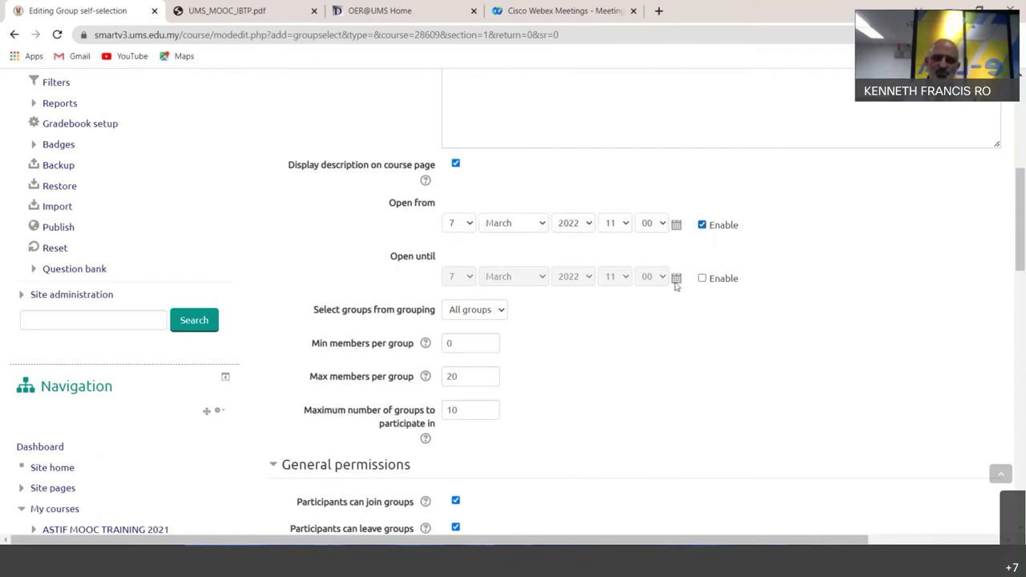
click(703, 279)
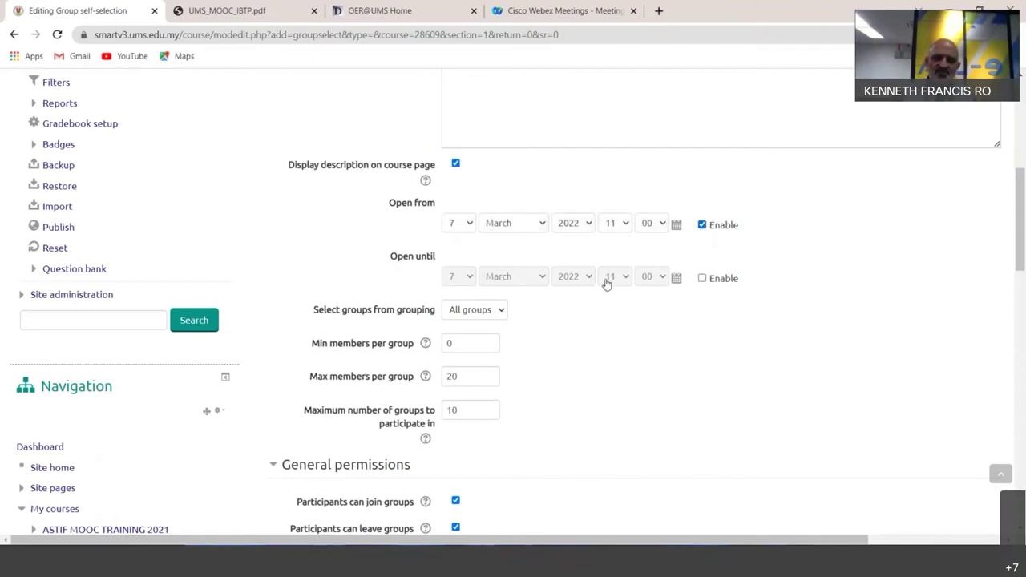
click(469, 278)
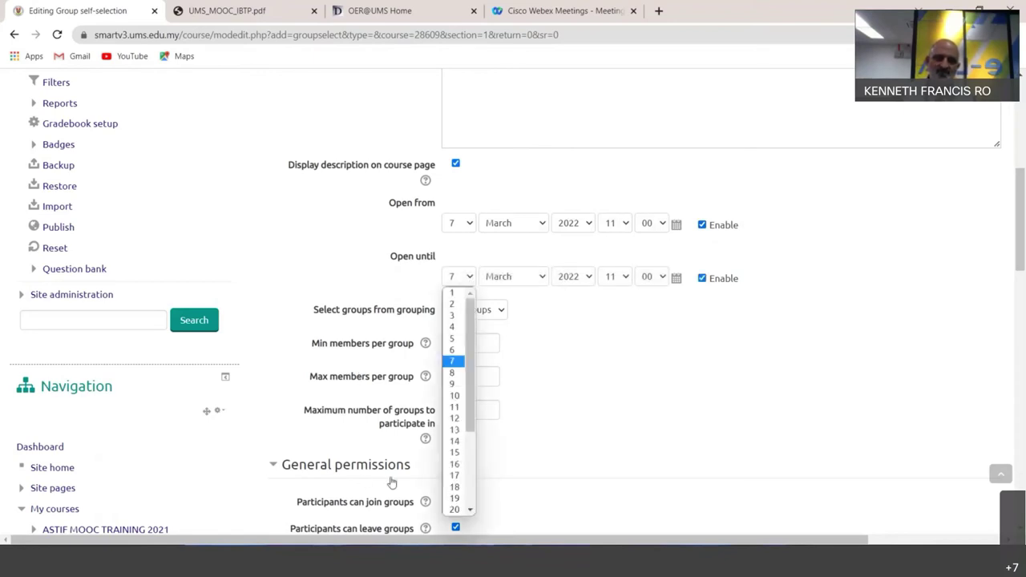
key(Escape)
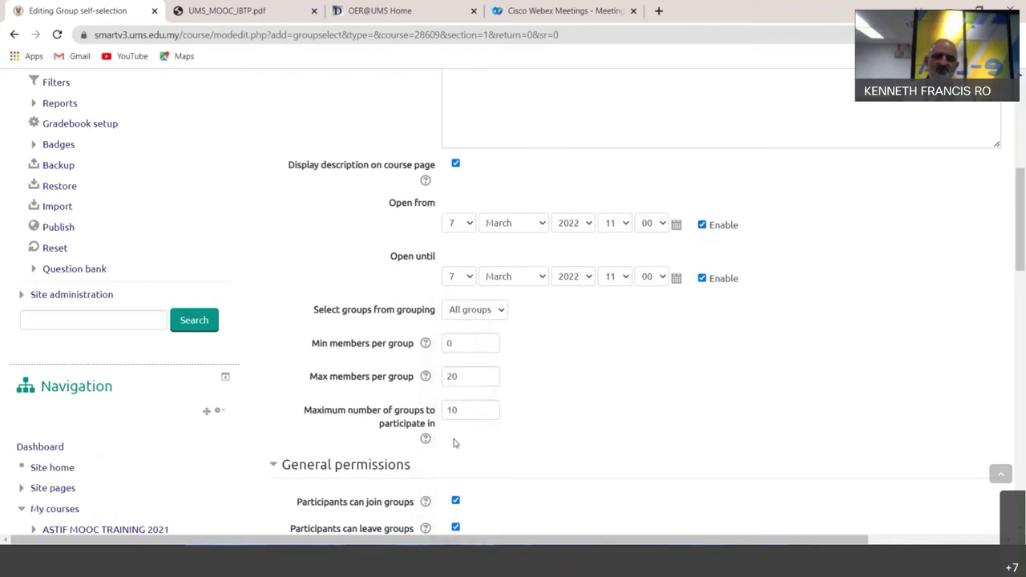
key(1)
key(4)
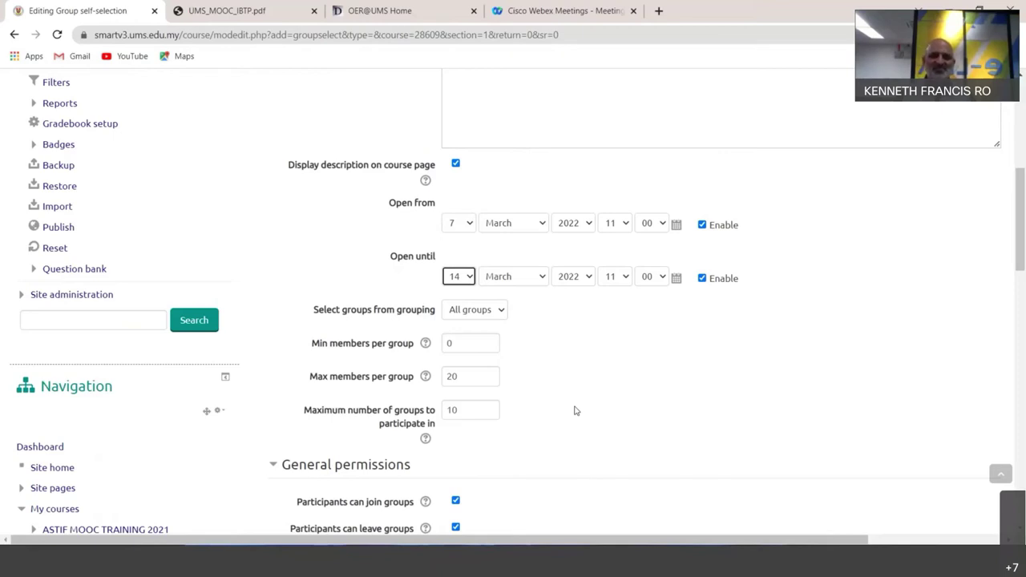
click(643, 362)
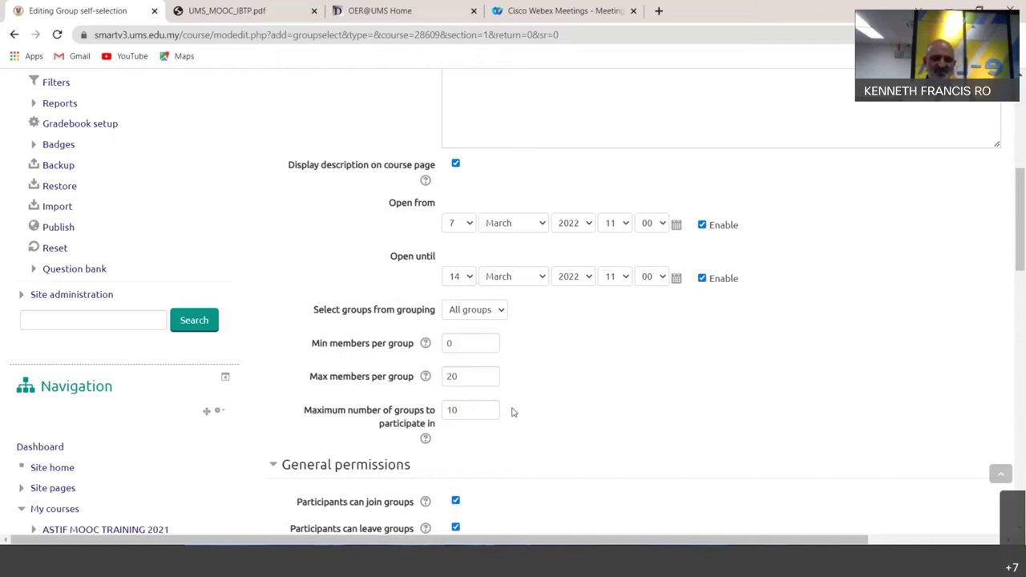
scroll(618, 341, down, 1)
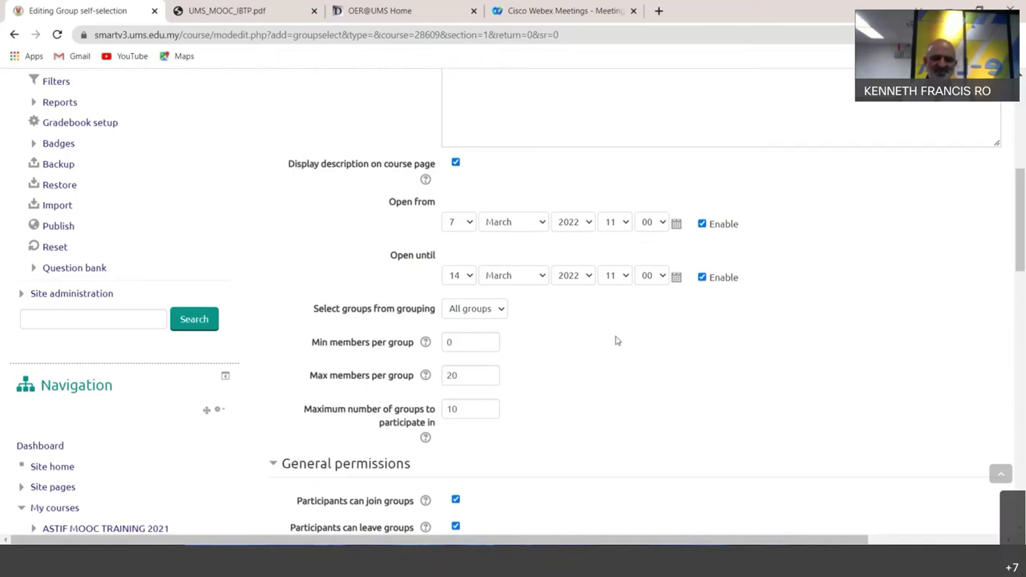
scroll(618, 340, down, 1)
scroll(618, 341, down, 1)
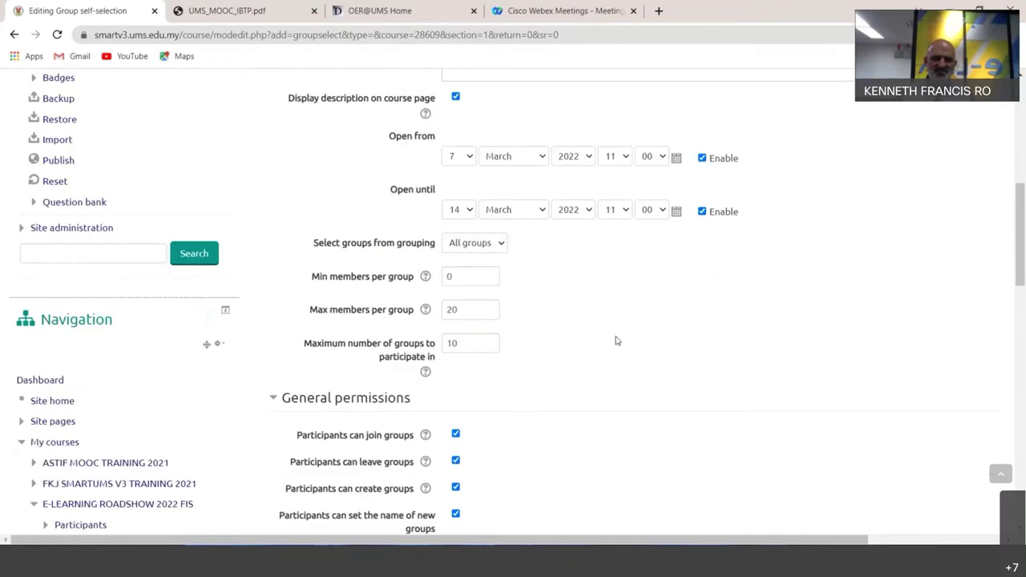
scroll(617, 341, down, 1)
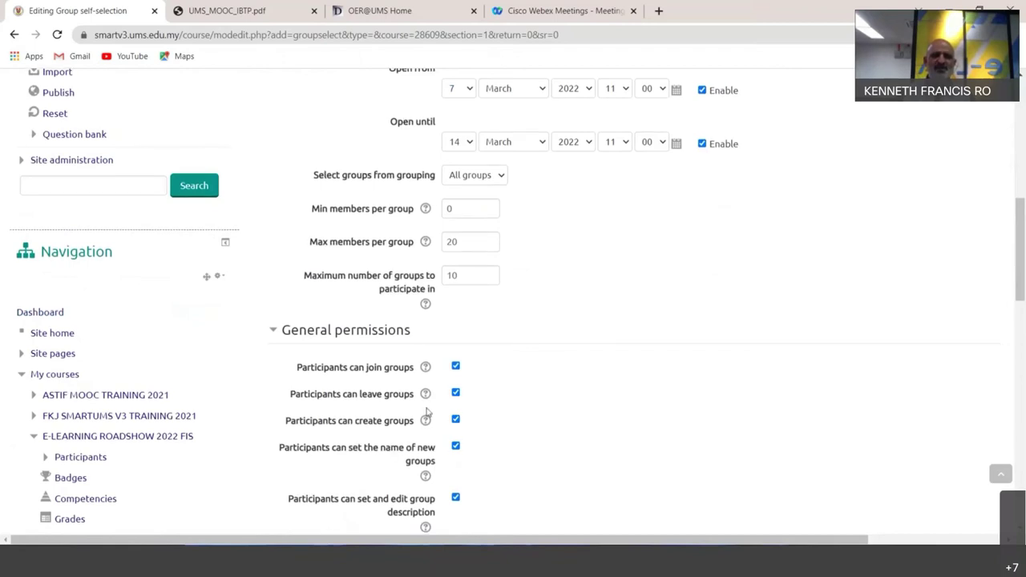
scroll(449, 377, down, 1)
scroll(501, 311, down, 1)
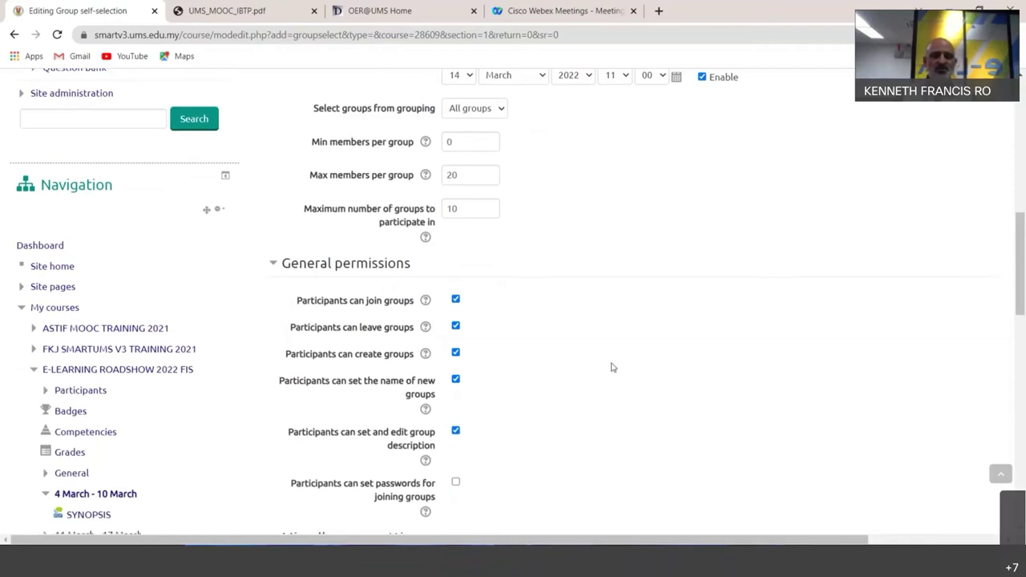
scroll(628, 345, down, 1)
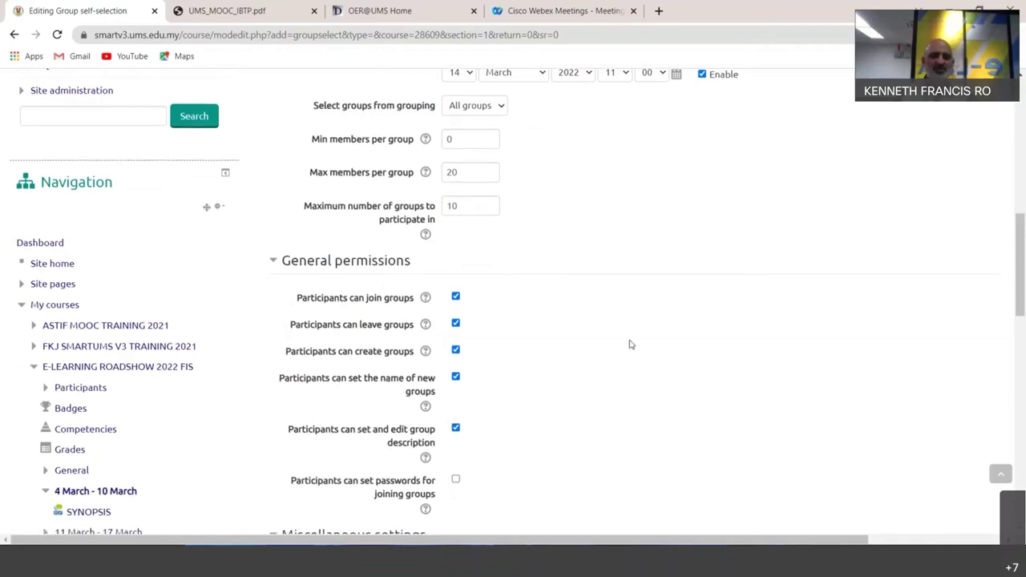
scroll(630, 345, down, 4)
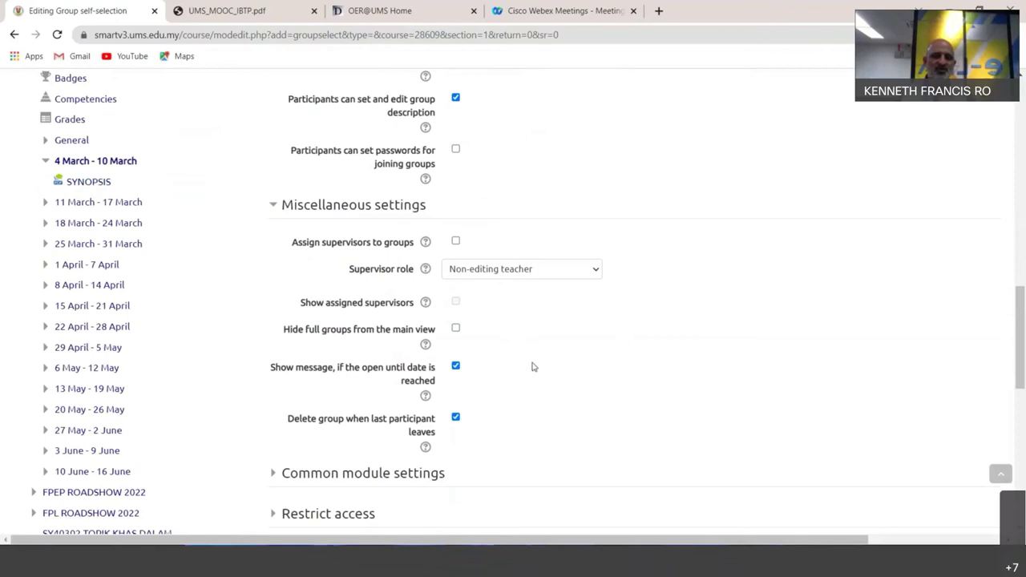
scroll(533, 367, down, 2)
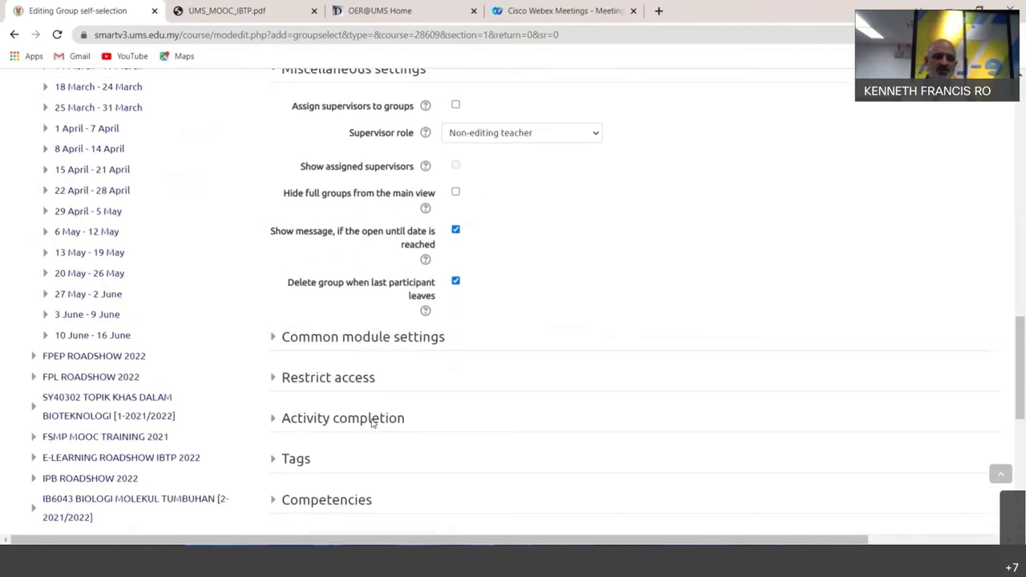
scroll(377, 411, down, 1)
scroll(401, 337, down, 2)
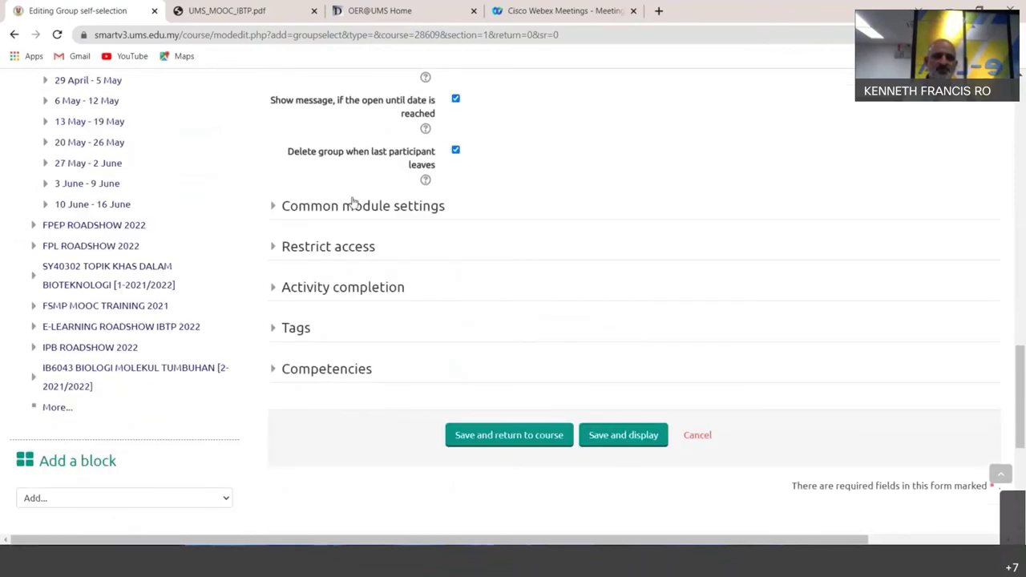
Step: Keep manual student completion tracking and enable an expected completion date of 14 March 2022
click(353, 291)
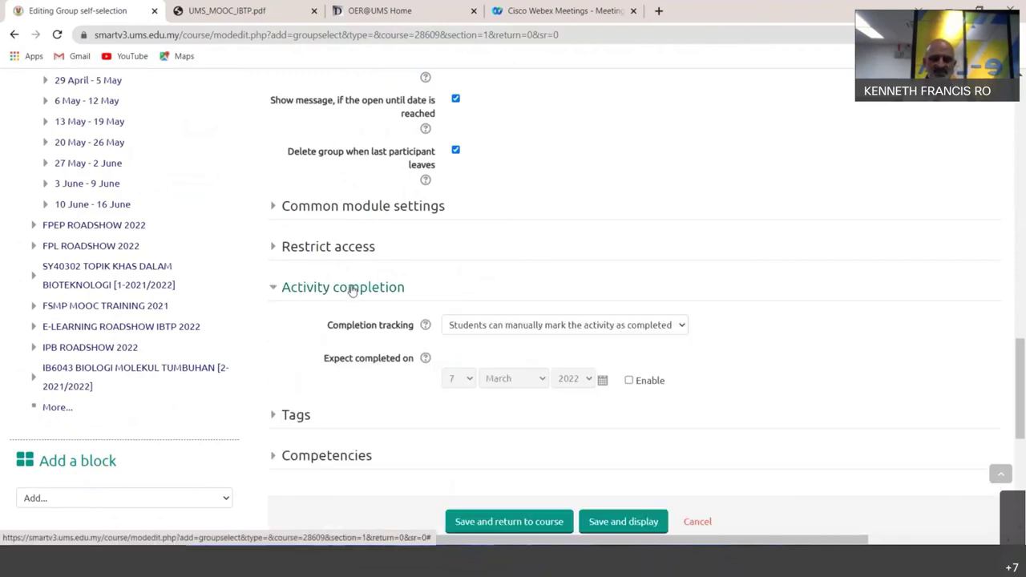
click(550, 326)
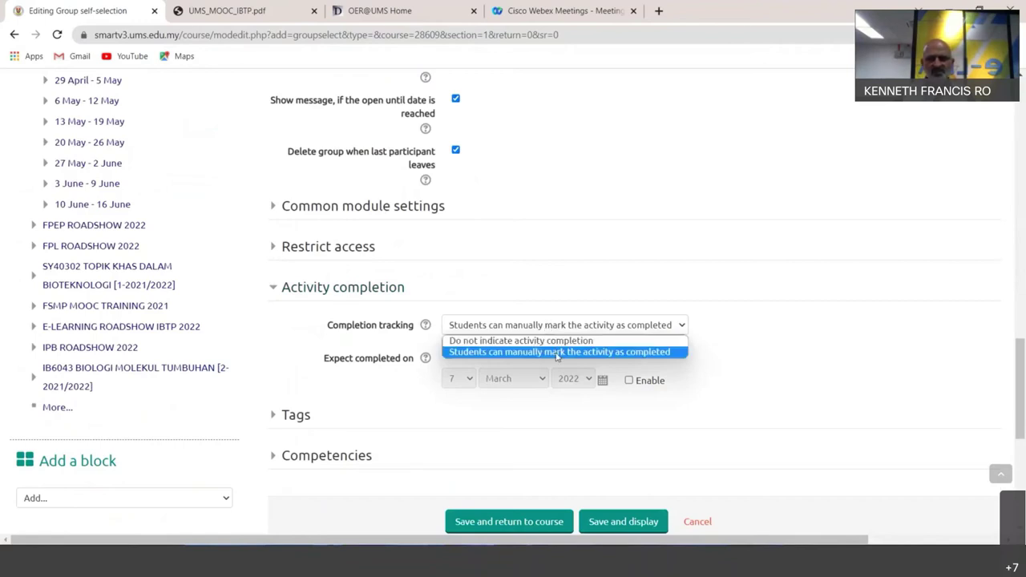
click(558, 355)
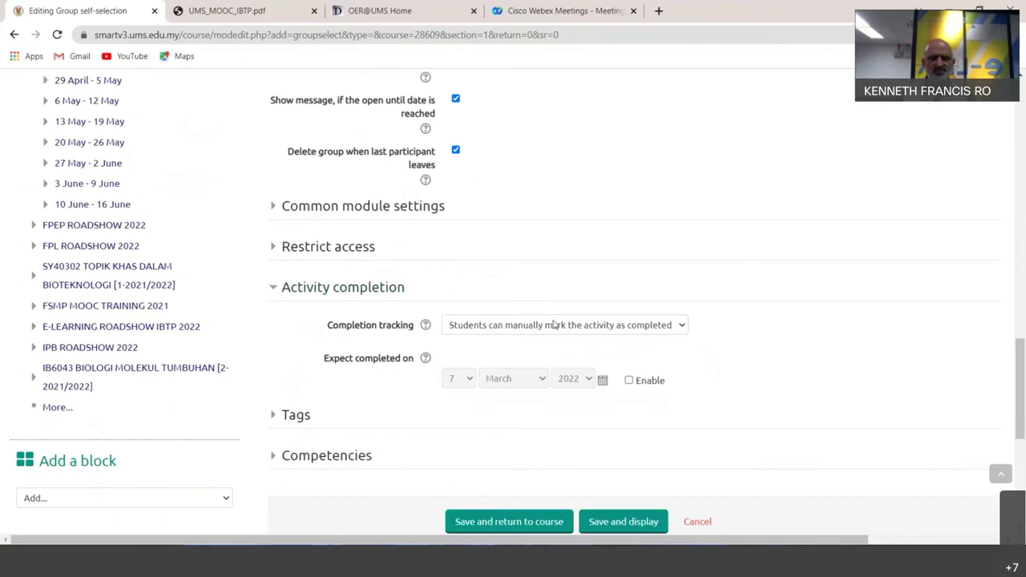
click(553, 325)
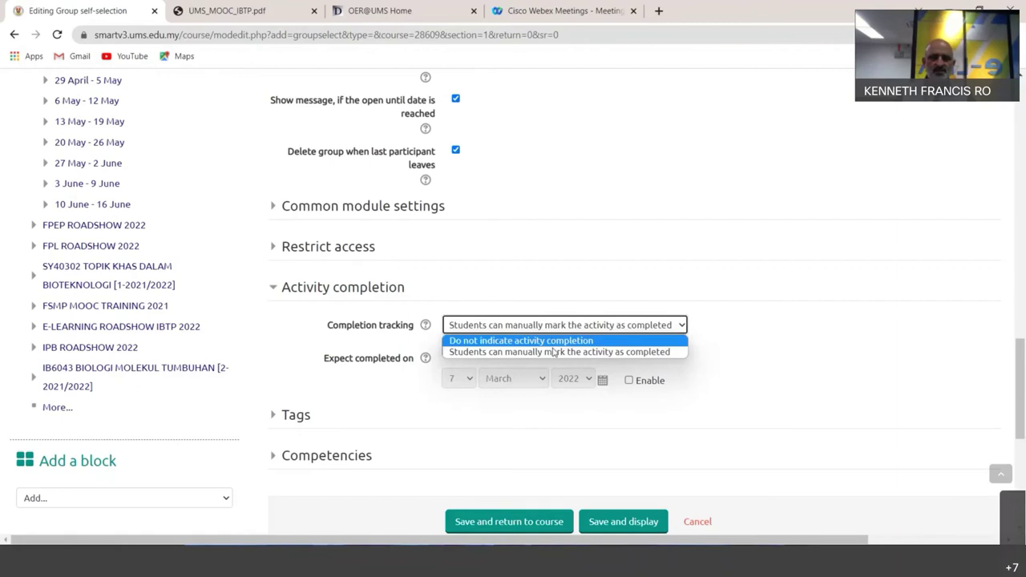
click(552, 355)
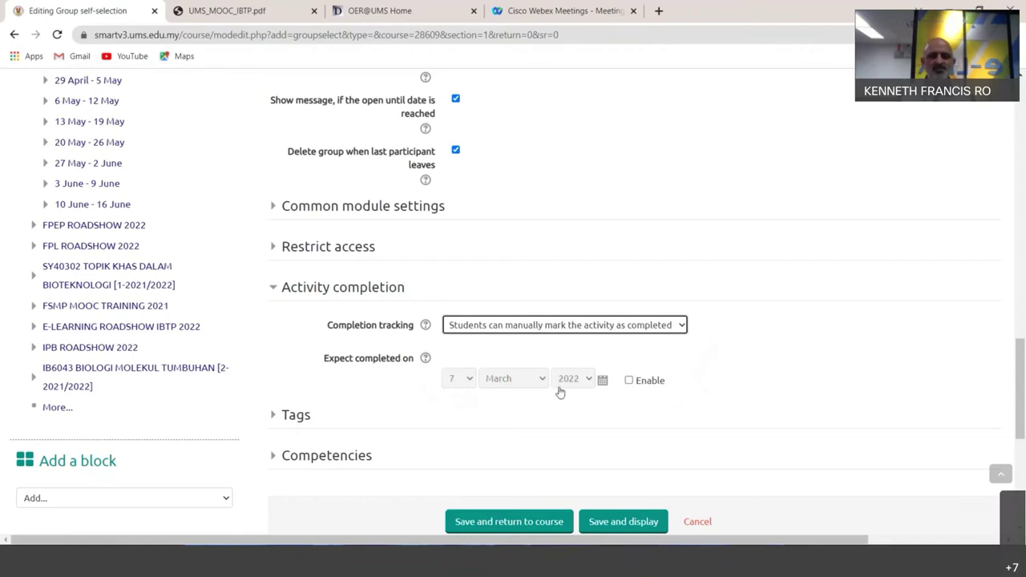
click(630, 381)
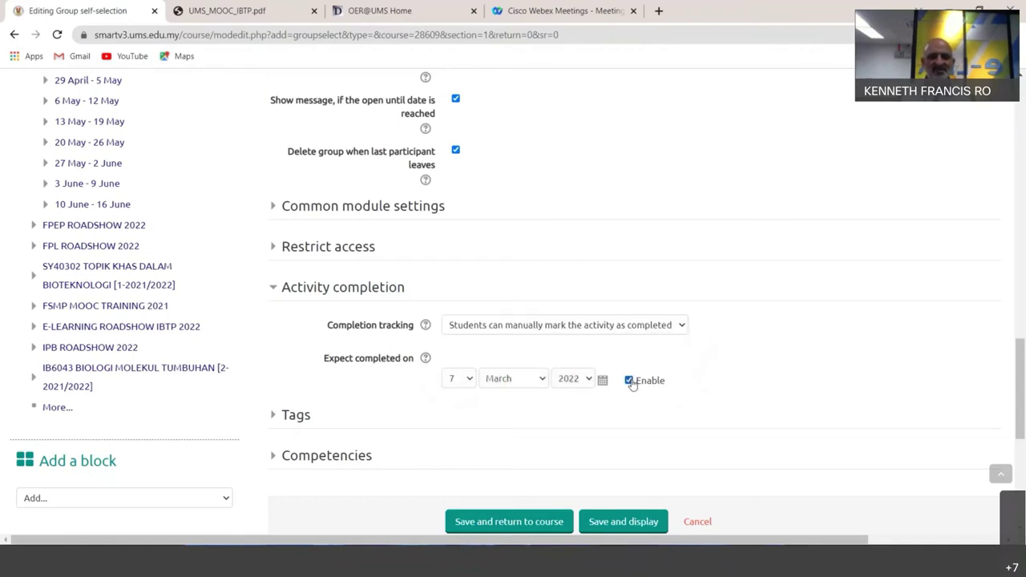
click(456, 380)
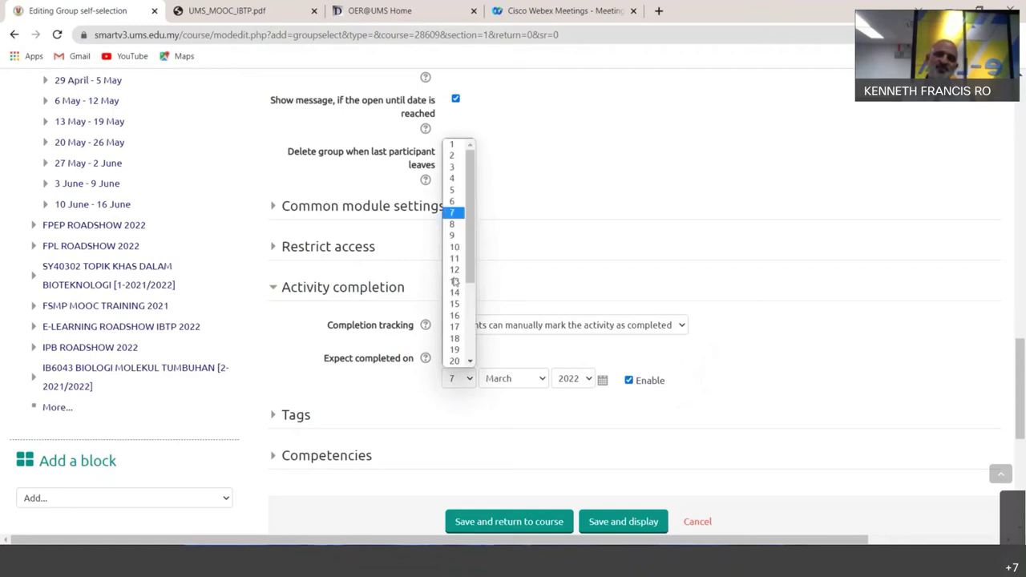
key(Escape)
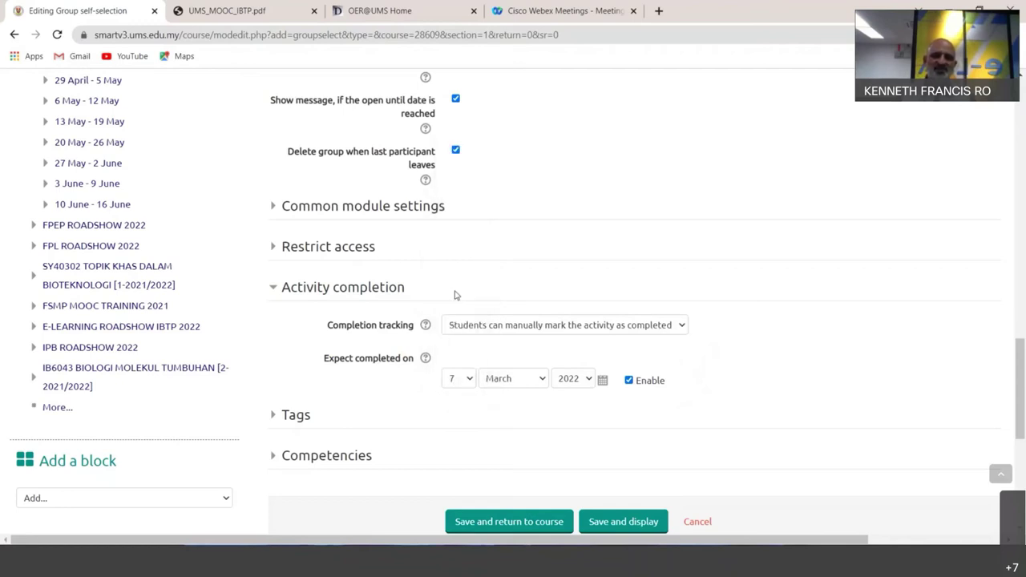
key(1)
key(4)
Step: Save the GROUP name activity and review its page and groups table, then return to the course
click(641, 523)
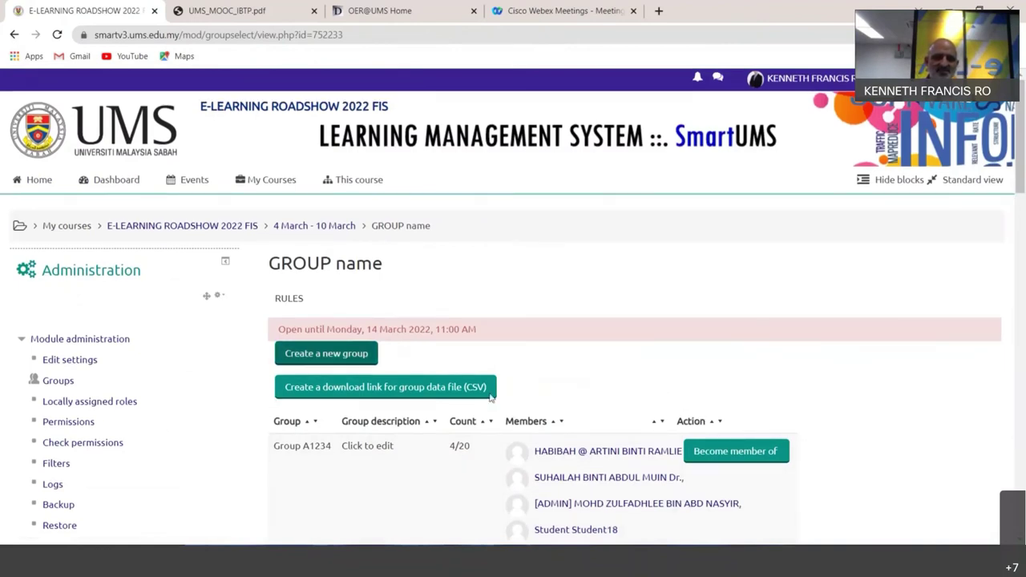
scroll(275, 401, down, 2)
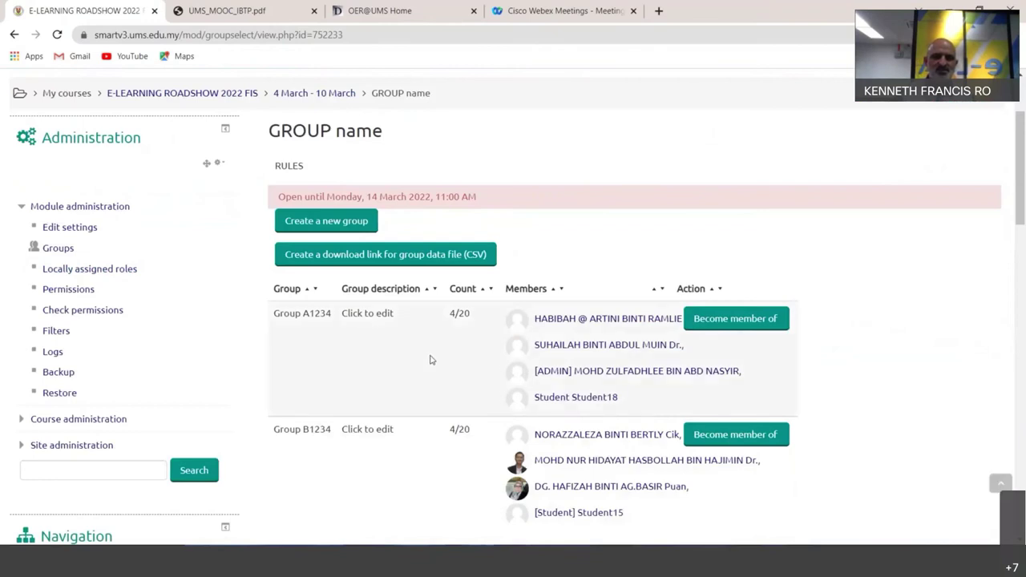
scroll(427, 357, down, 3)
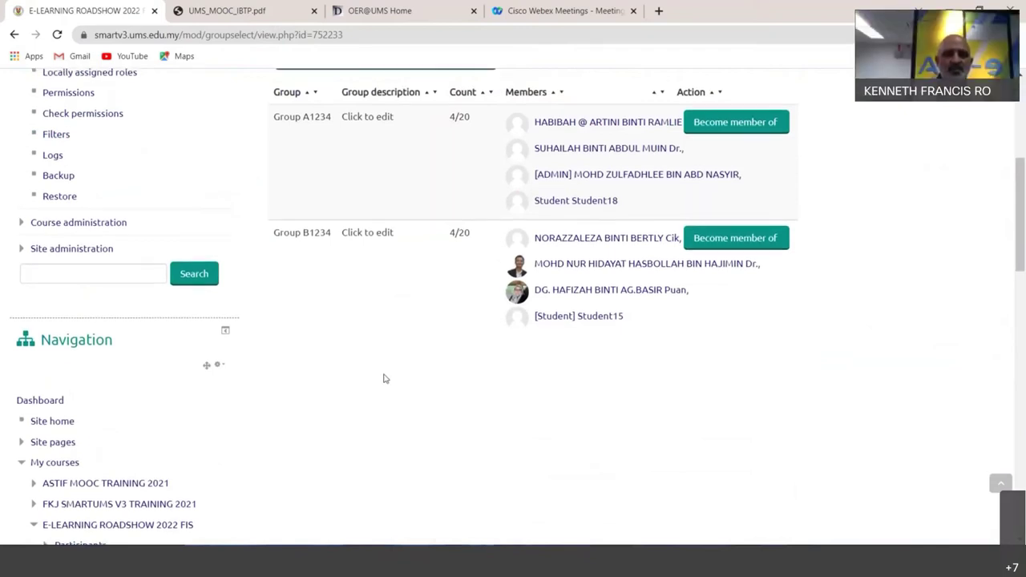
scroll(383, 378, up, 5)
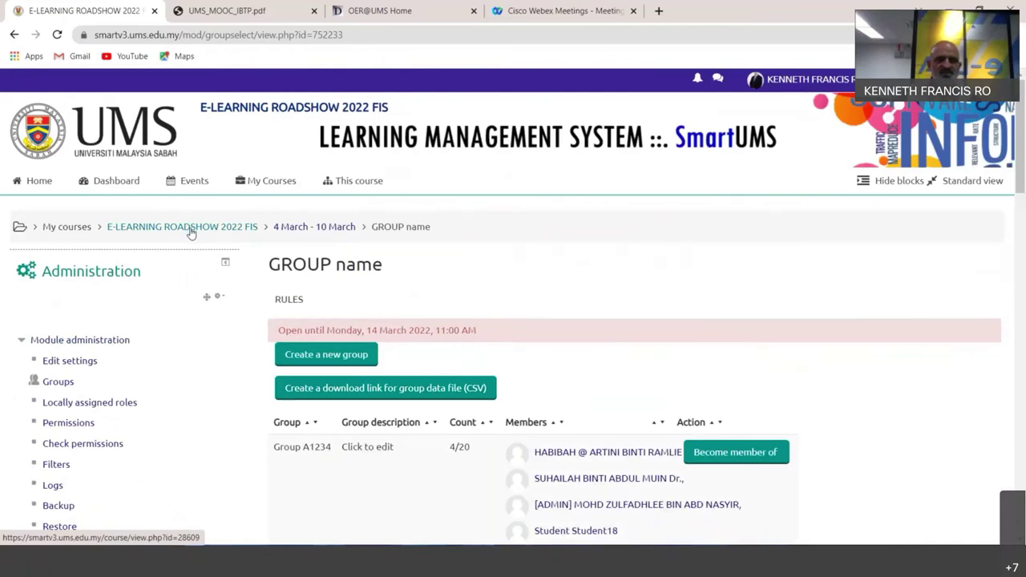
drag(191, 233, 190, 230)
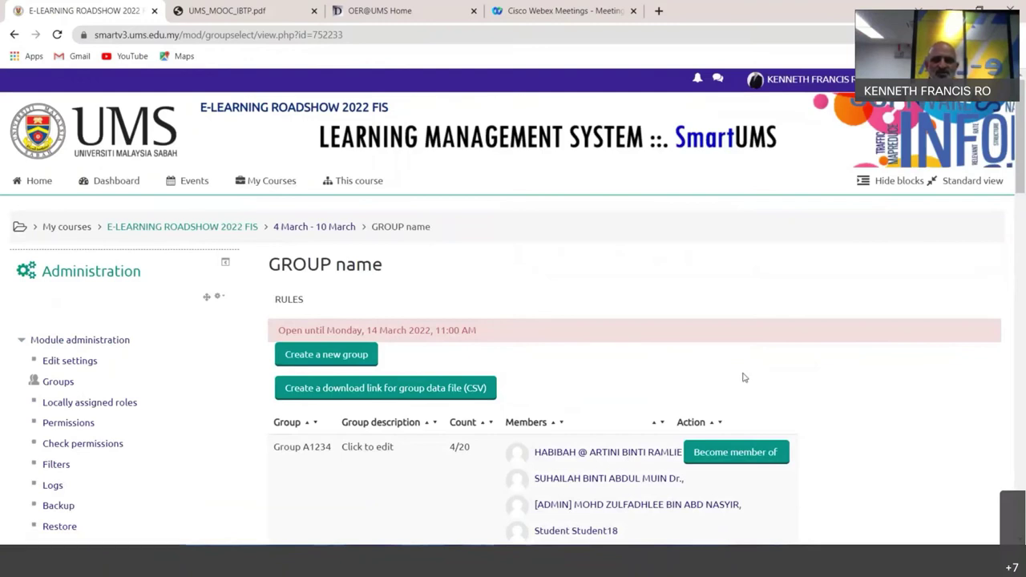
scroll(717, 449, down, 2)
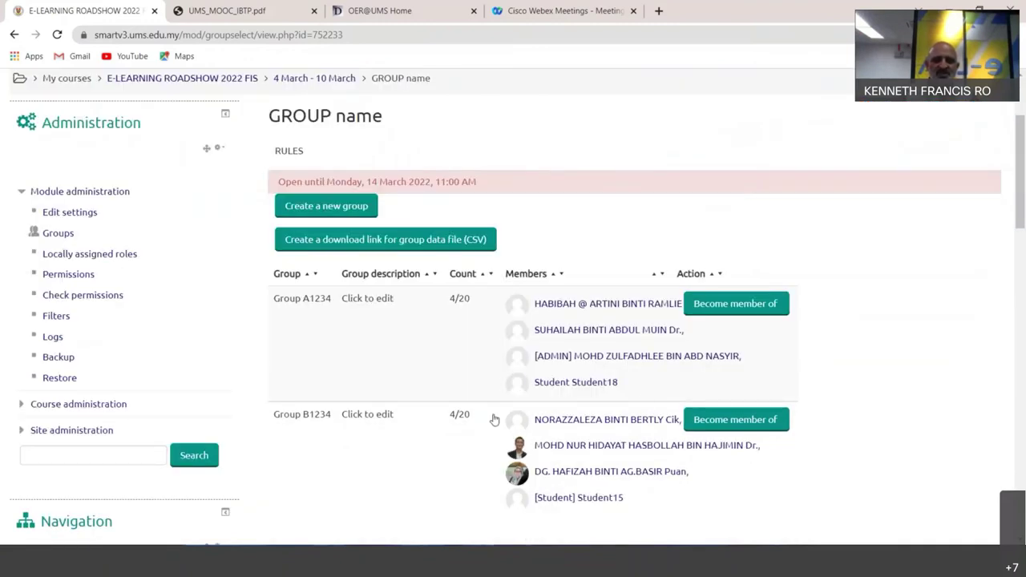
scroll(626, 465, down, 1)
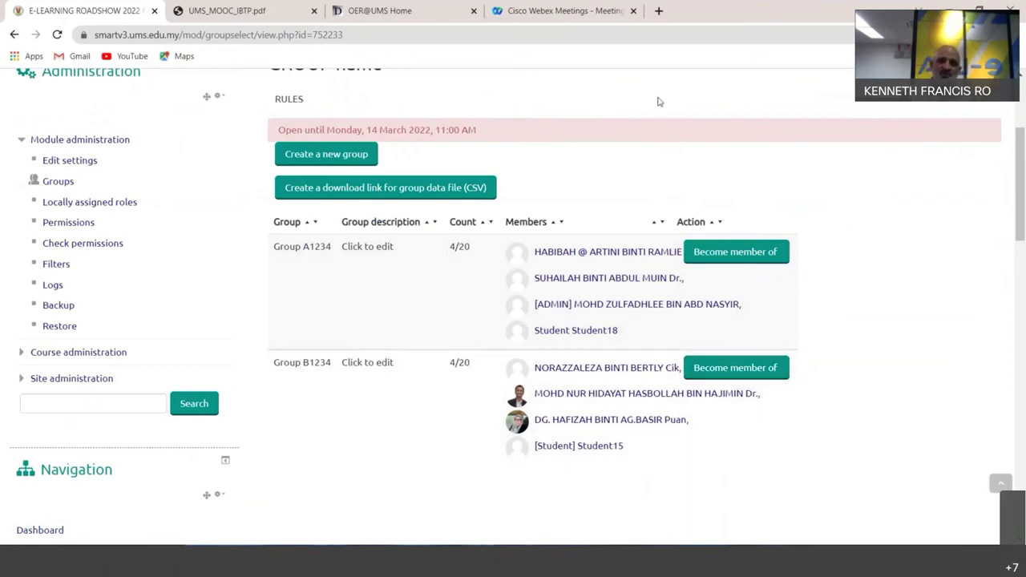
scroll(657, 105, up, 3)
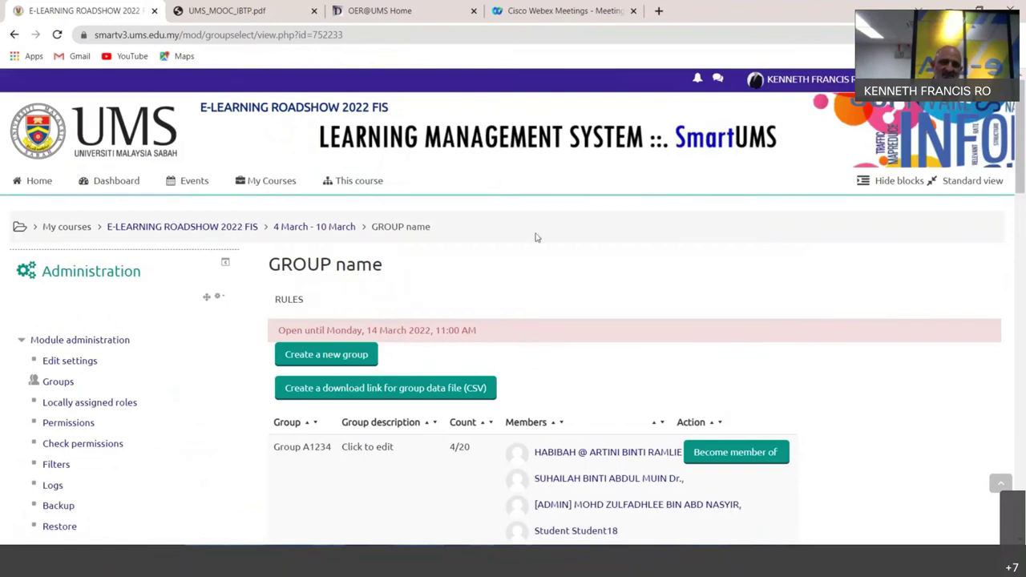
click(166, 228)
Step: Scroll the course page back to lecture 1 and open its Edit dropdown
click(167, 231)
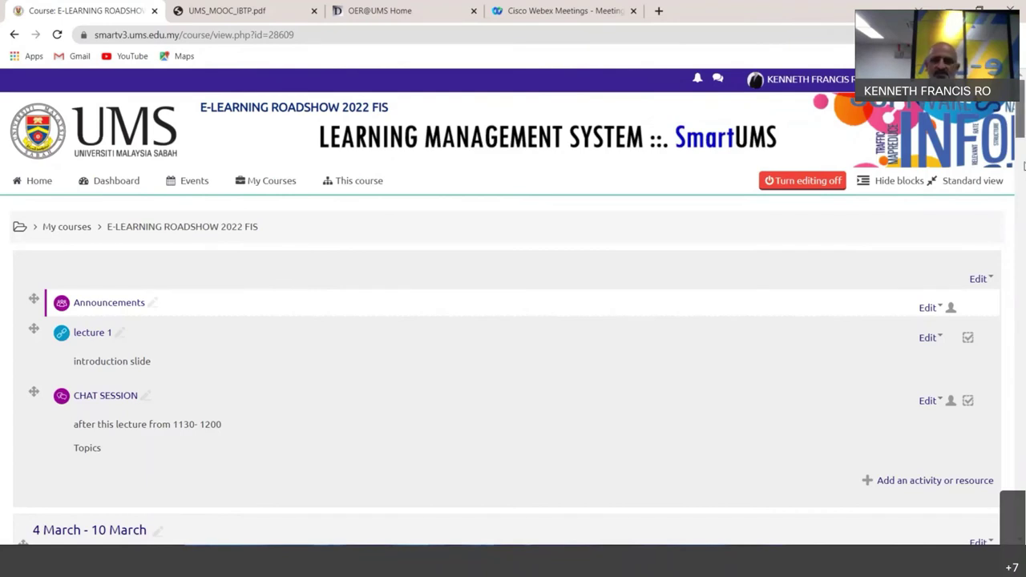
scroll(635, 320, down, 1)
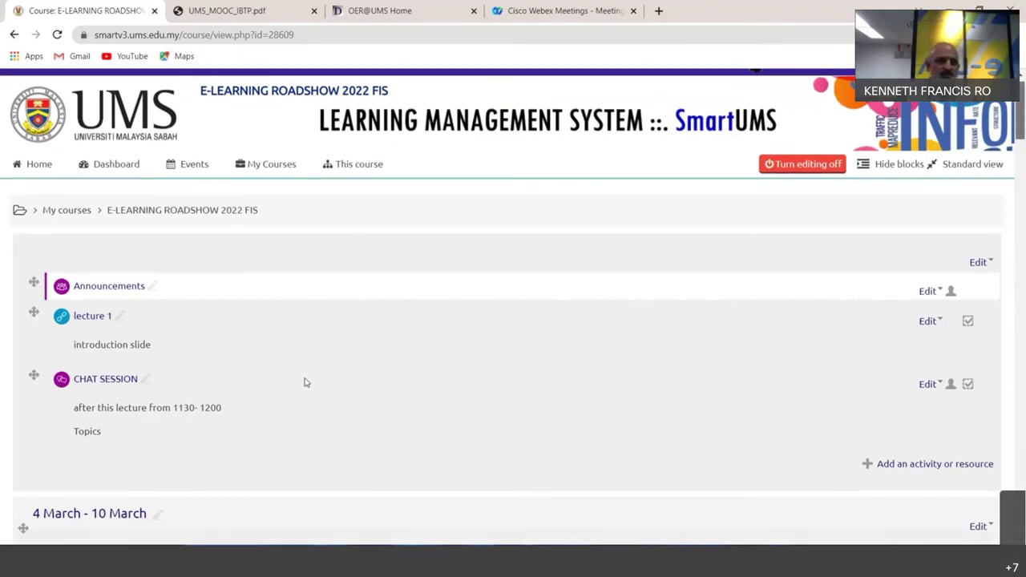
scroll(304, 381, down, 3)
scroll(133, 374, down, 3)
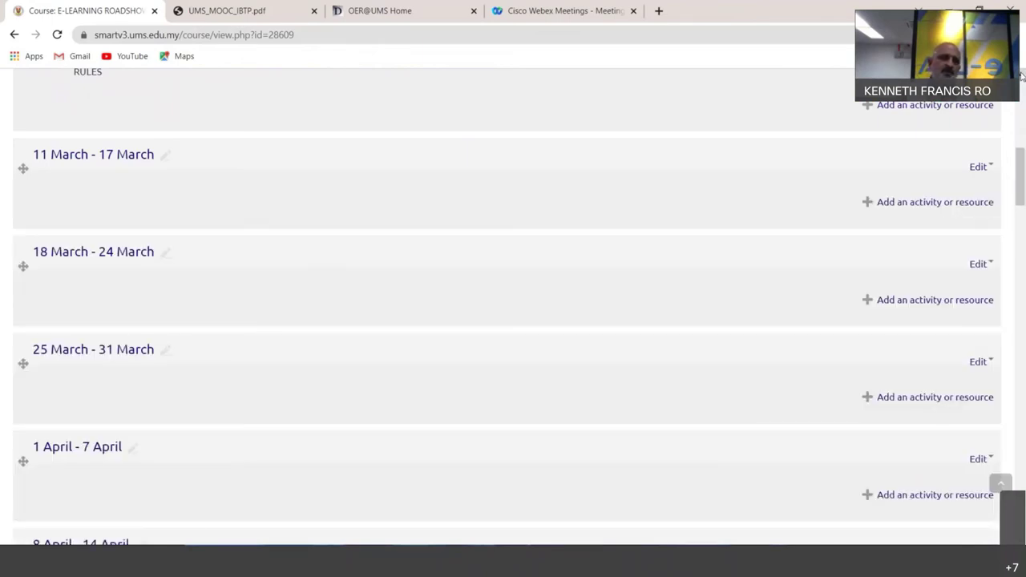
scroll(1021, 76, up, 1)
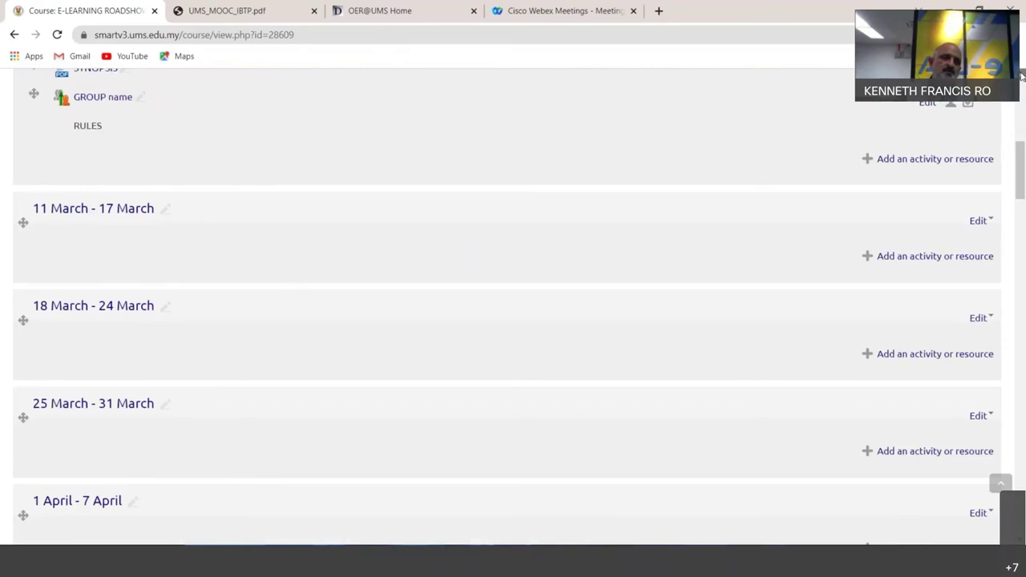
scroll(1022, 76, up, 1)
scroll(1022, 75, up, 1)
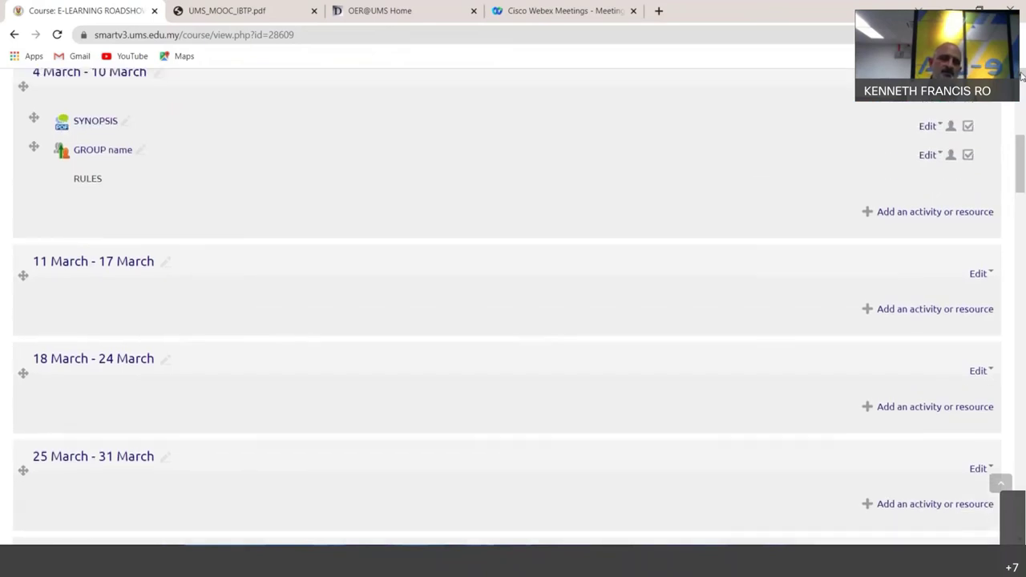
scroll(1022, 76, up, 1)
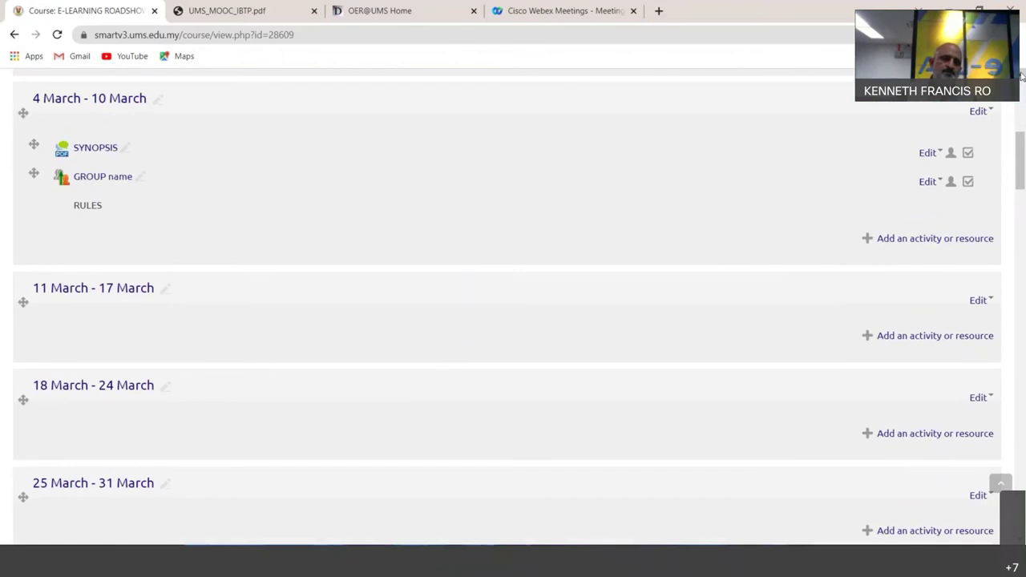
scroll(1021, 75, up, 1)
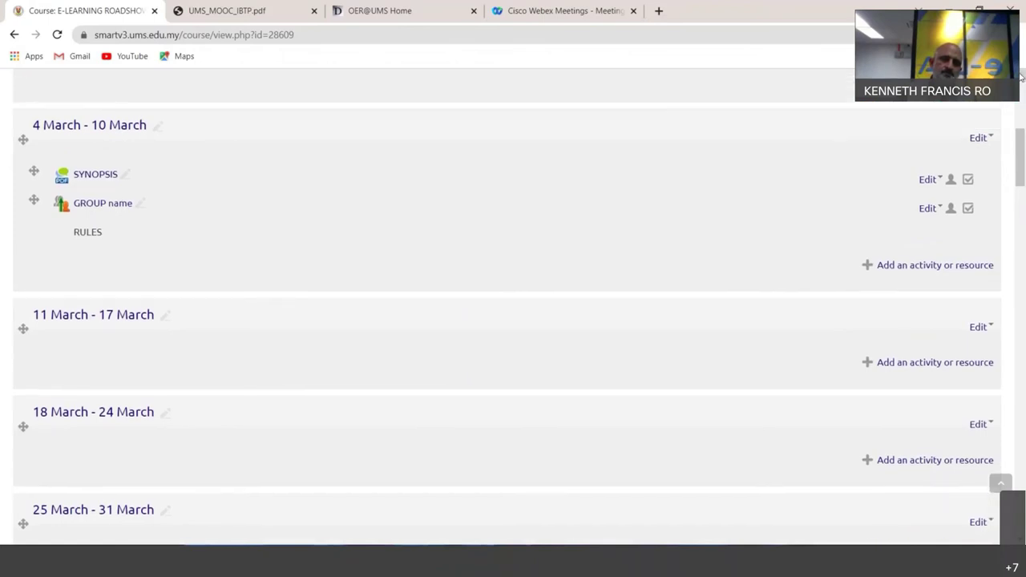
scroll(1022, 75, up, 1)
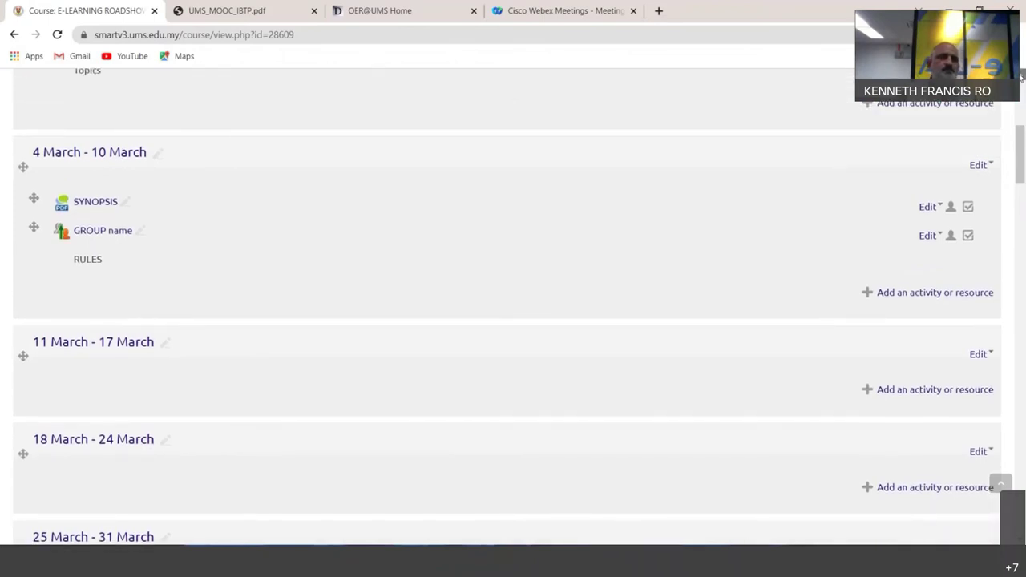
scroll(1021, 76, up, 1)
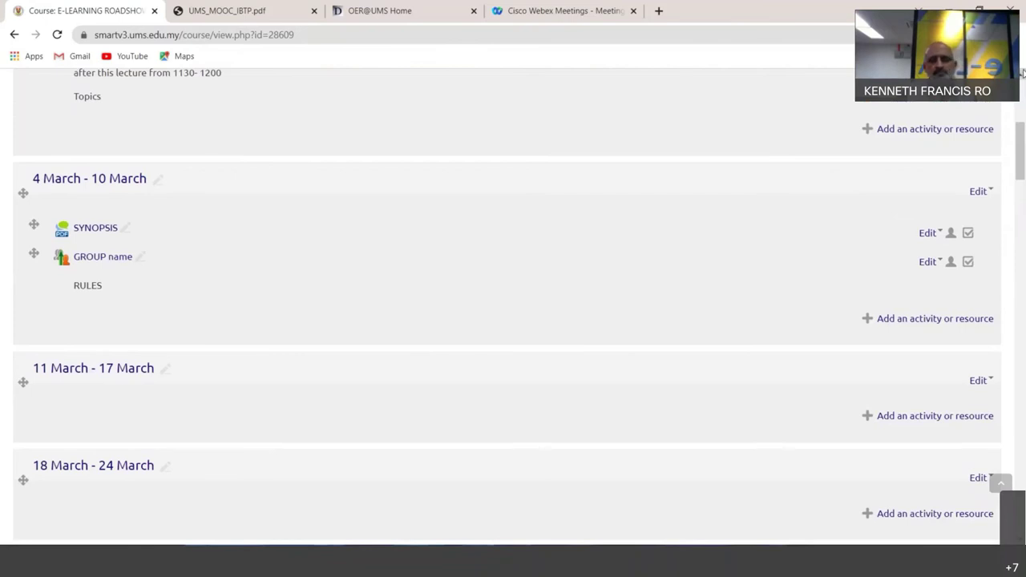
scroll(1022, 74, up, 1)
scroll(1021, 74, up, 1)
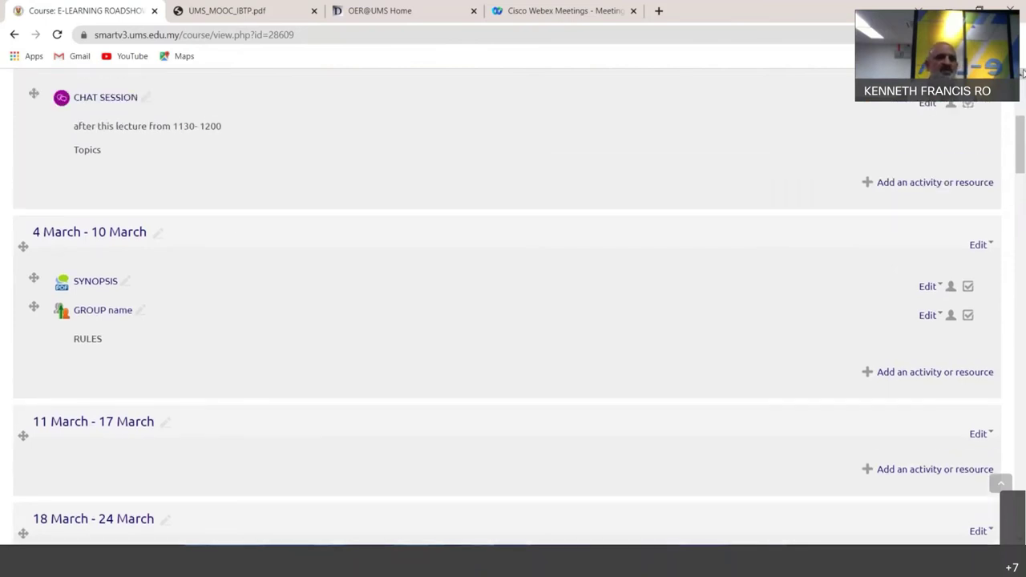
scroll(1021, 73, up, 2)
scroll(1022, 74, up, 2)
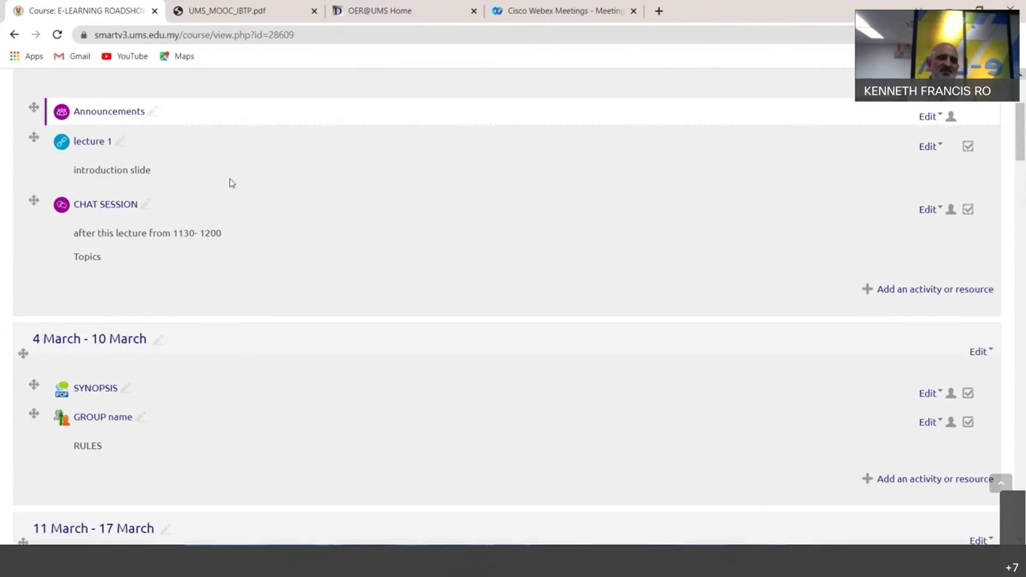
click(939, 150)
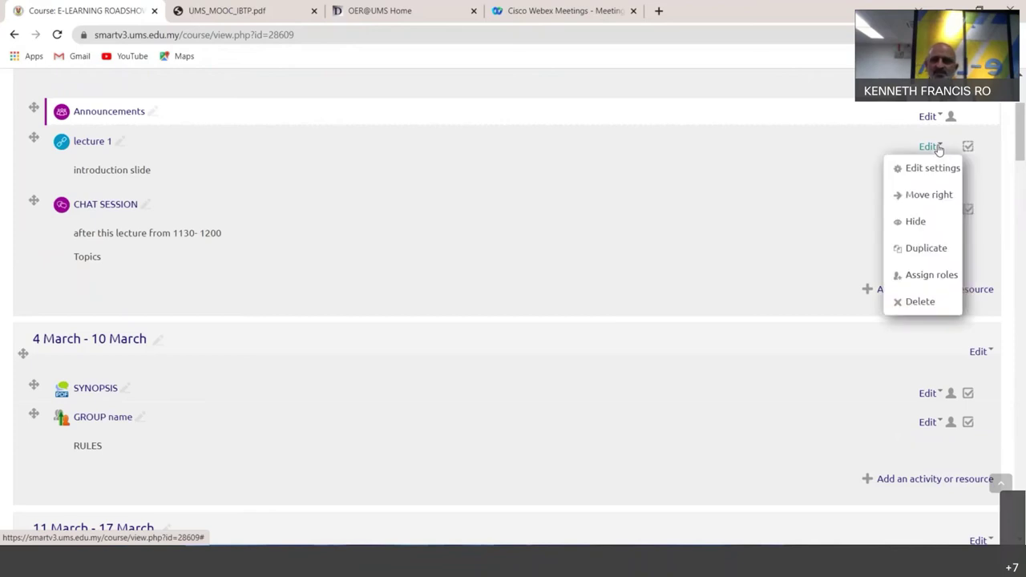
Step: Open lecture 1's Edit settings and scroll down the Updating: URL form to the collapsed sections
click(928, 170)
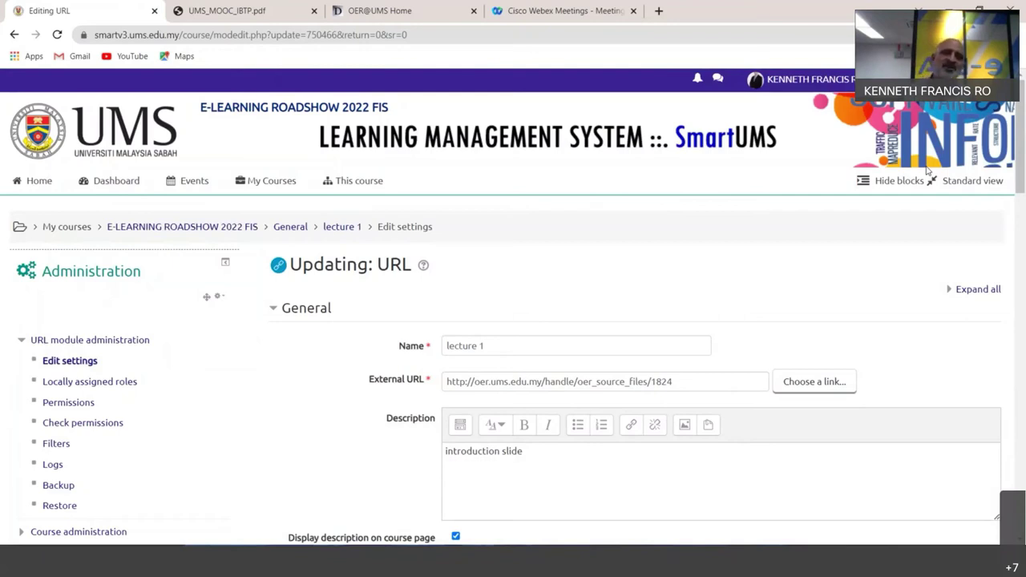
click(906, 185)
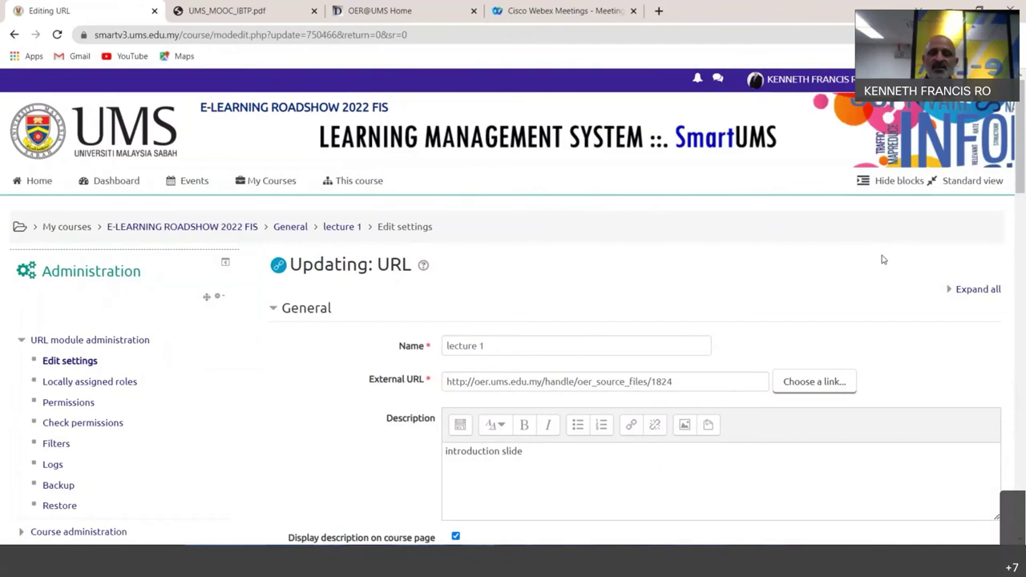
scroll(1022, 192, down, 1)
drag(1021, 182, 1024, 272)
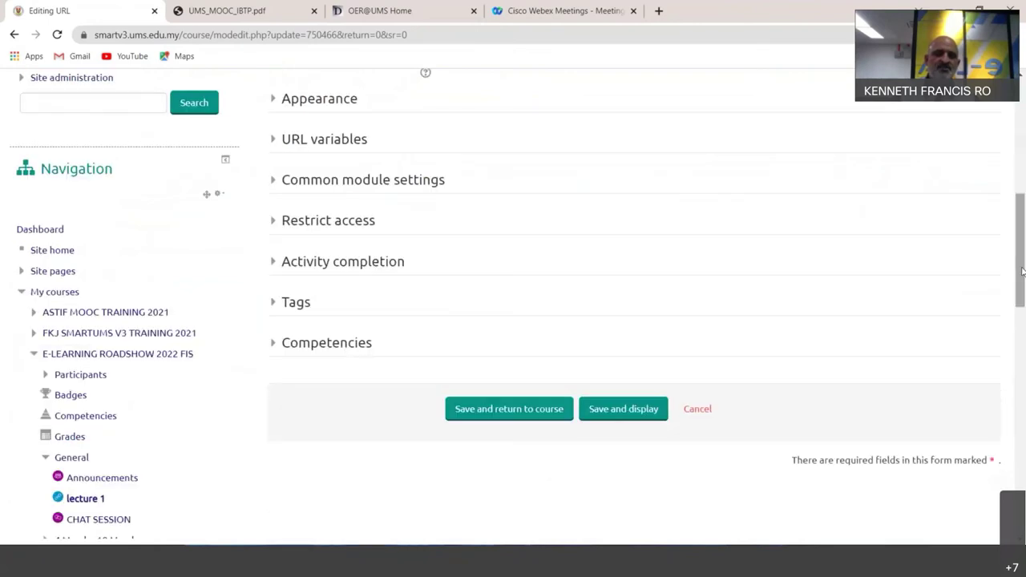
scroll(1023, 272, down, 1)
scroll(733, 241, down, 1)
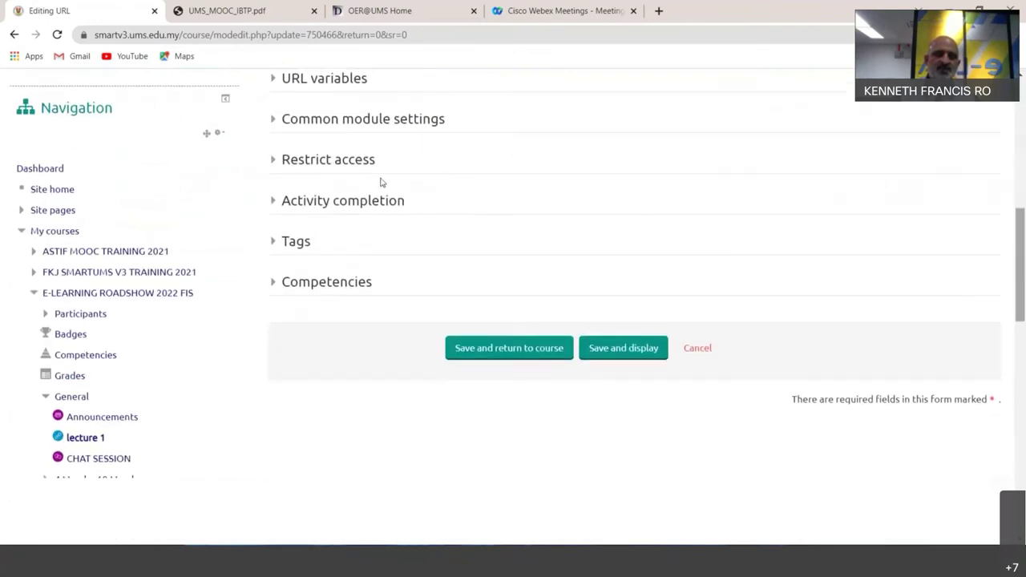
scroll(365, 179, down, 1)
scroll(359, 146, down, 1)
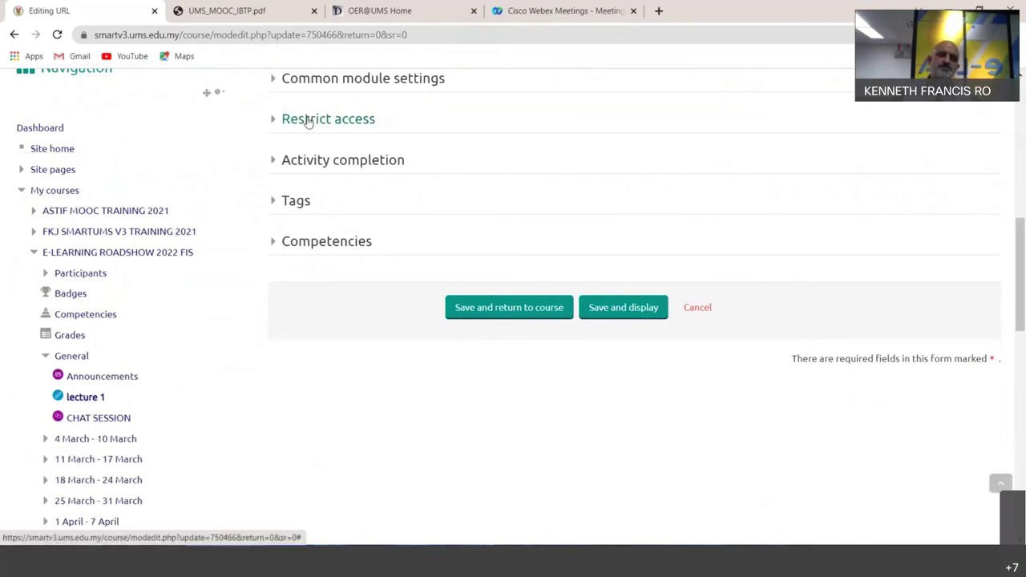
Step: Add an Activity completion condition under lecture 1's Restrict access section
click(309, 122)
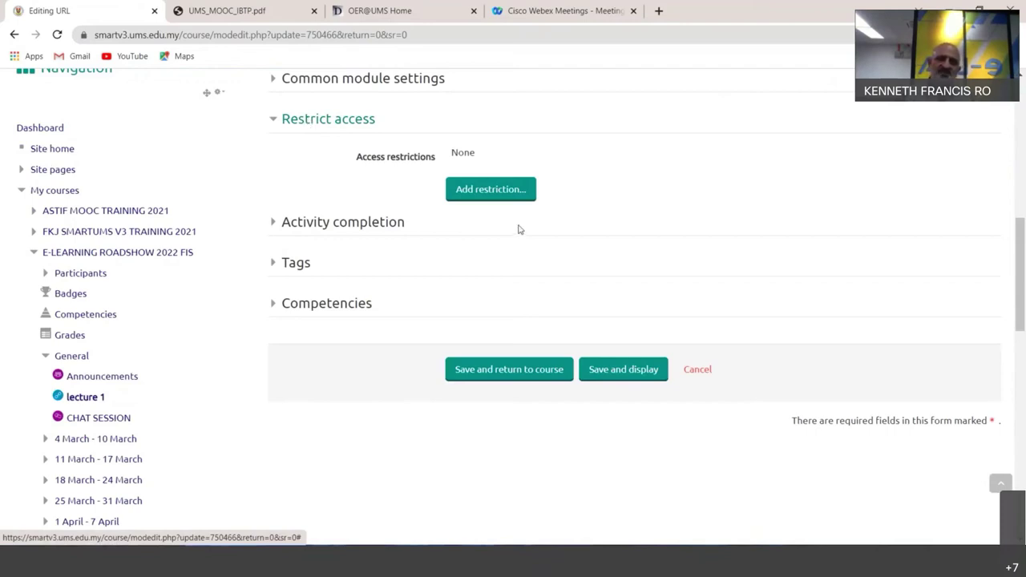
click(512, 186)
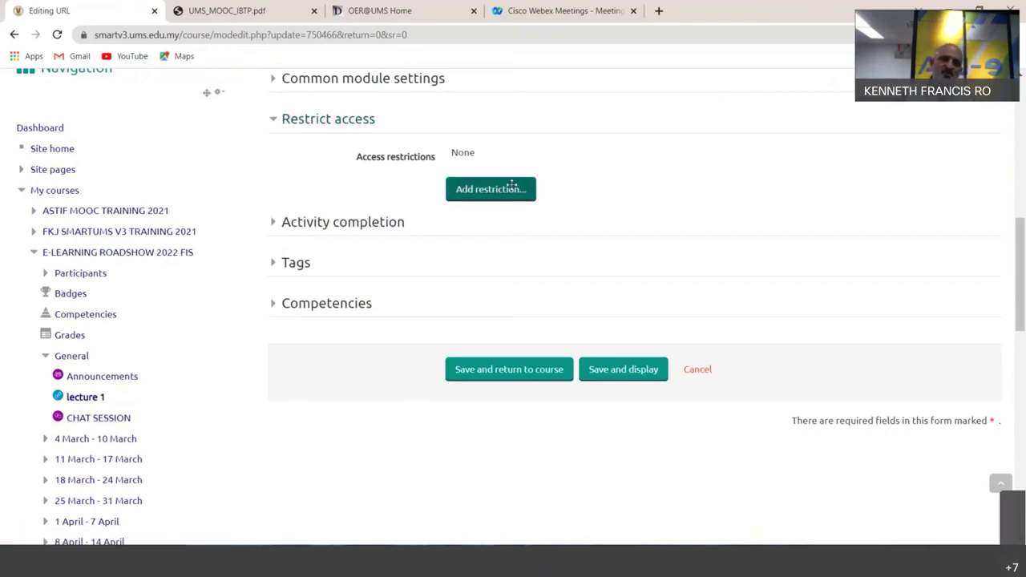
click(512, 187)
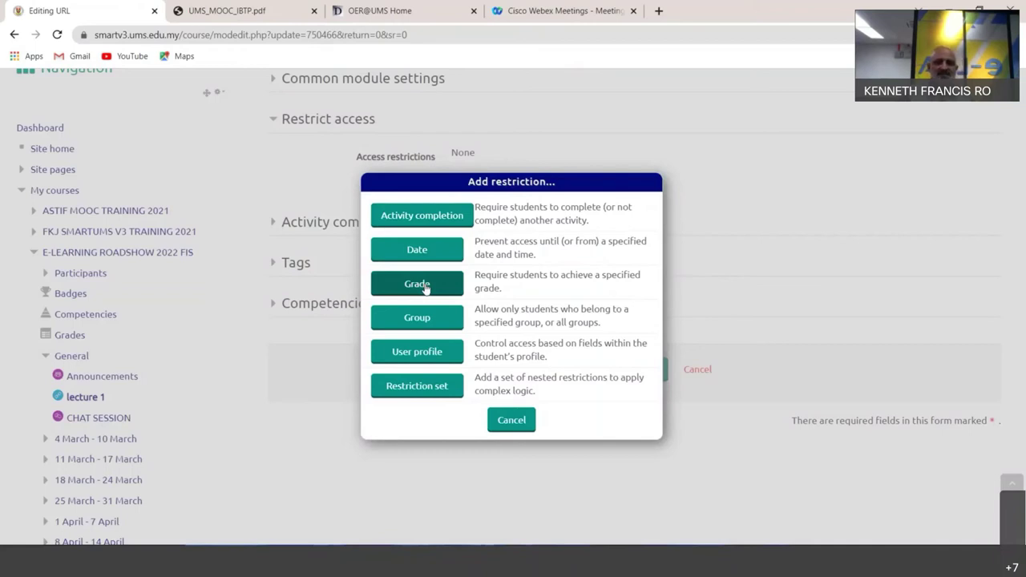
click(429, 391)
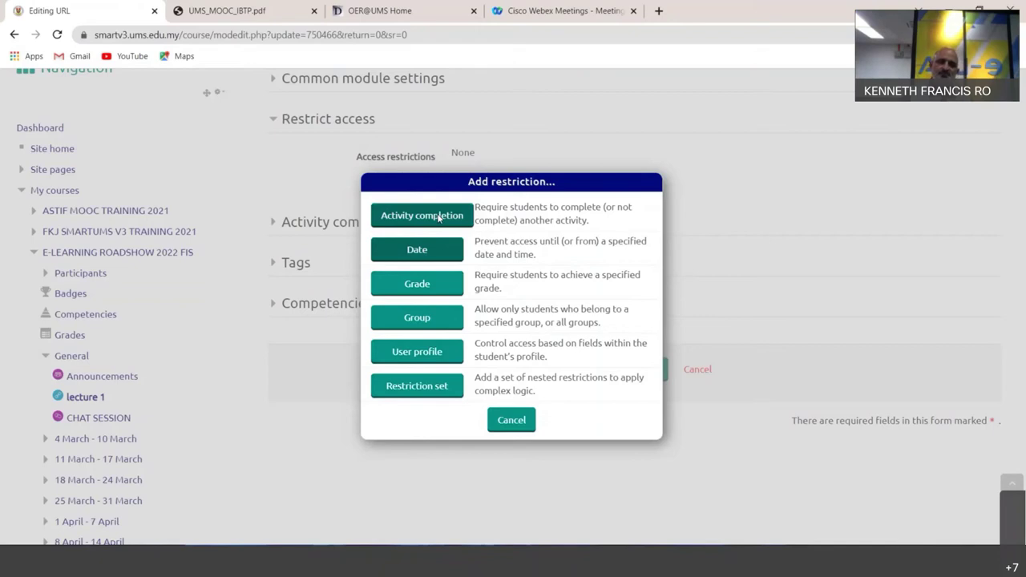
click(439, 216)
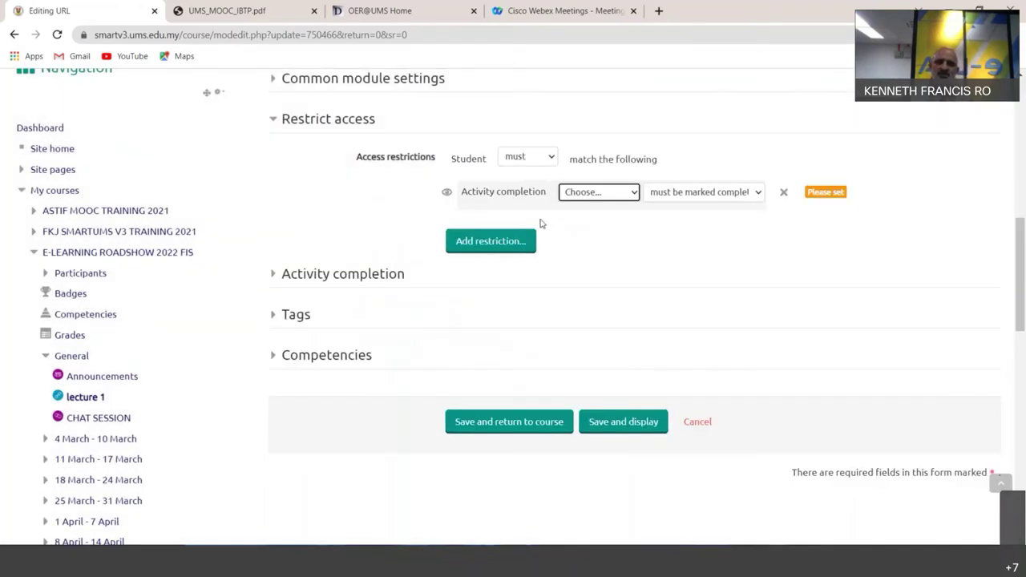
Step: Add an activity completion condition on SYNOPSIS, set to 'must be marked complete', for lecture 1
click(600, 194)
click(727, 200)
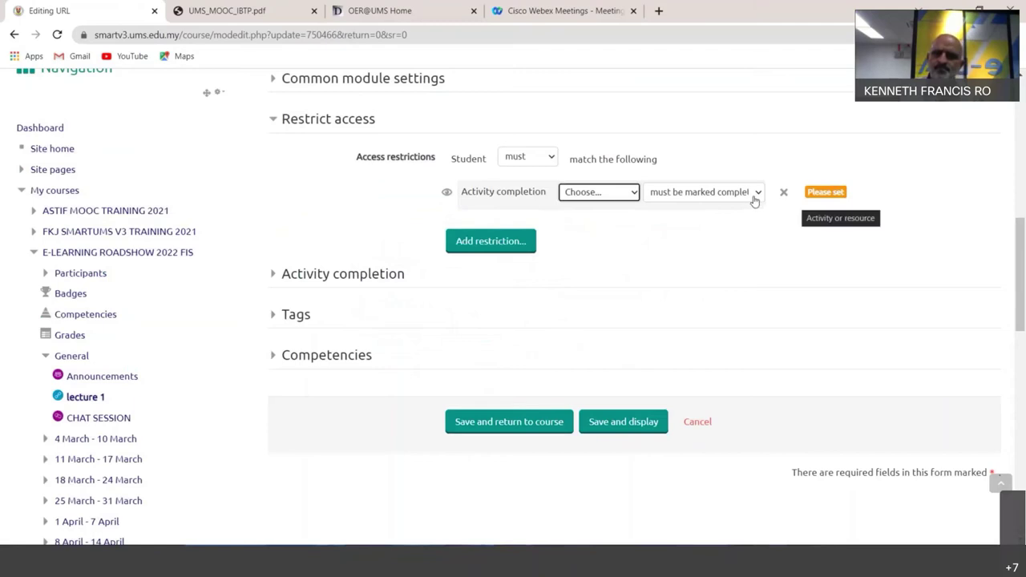
click(749, 196)
click(602, 197)
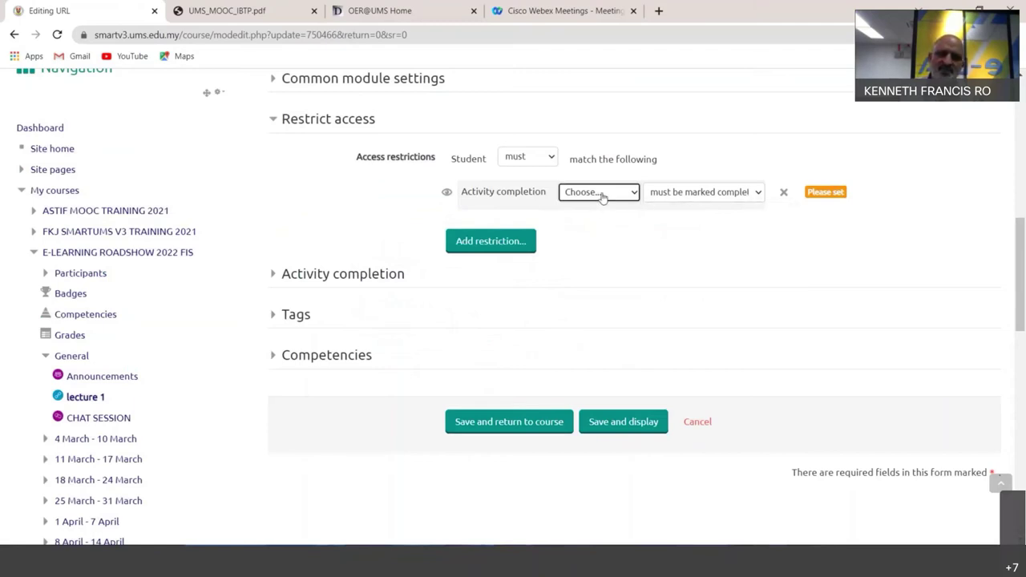
click(603, 197)
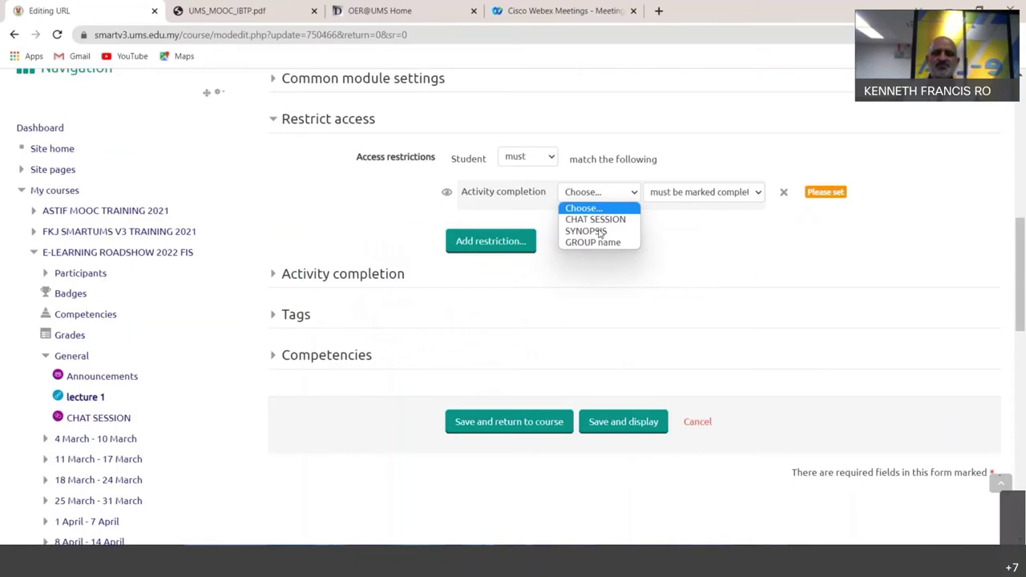
click(600, 232)
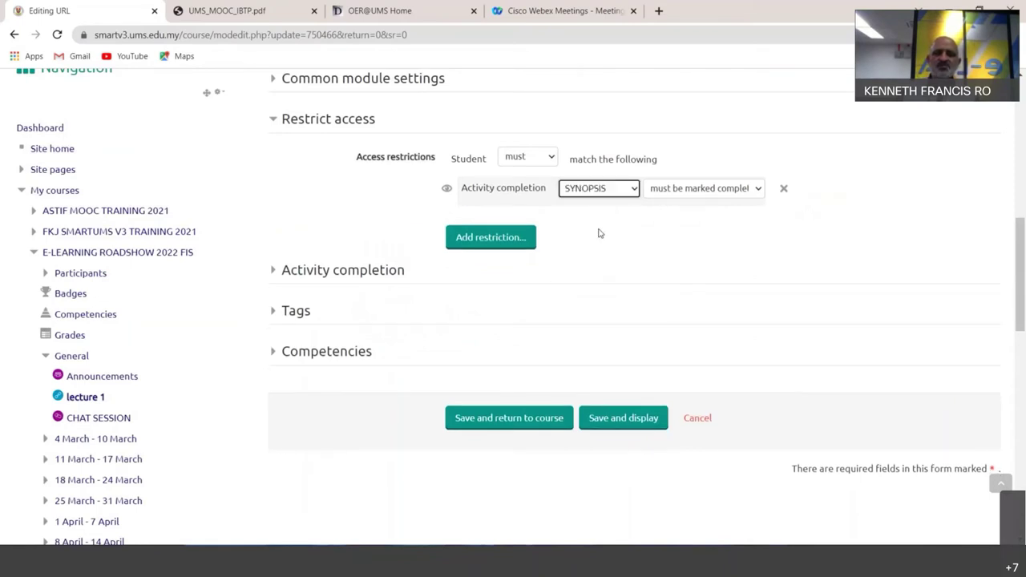
click(681, 195)
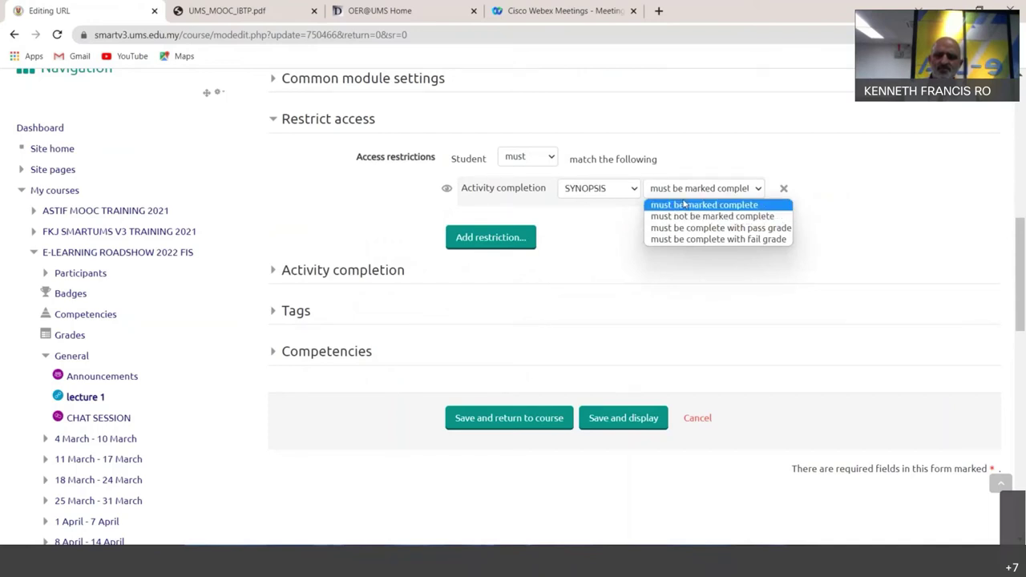
click(685, 205)
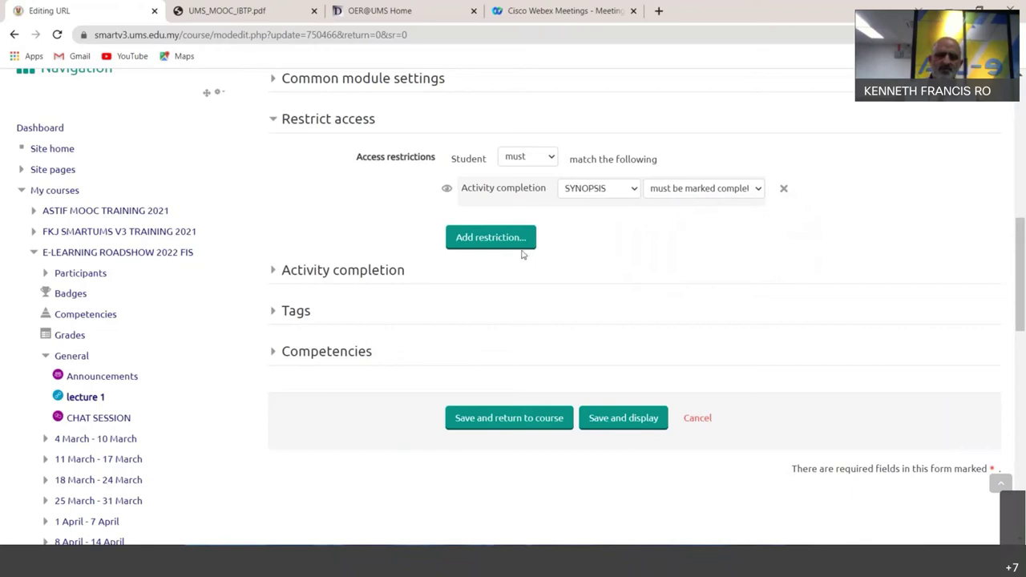
click(492, 235)
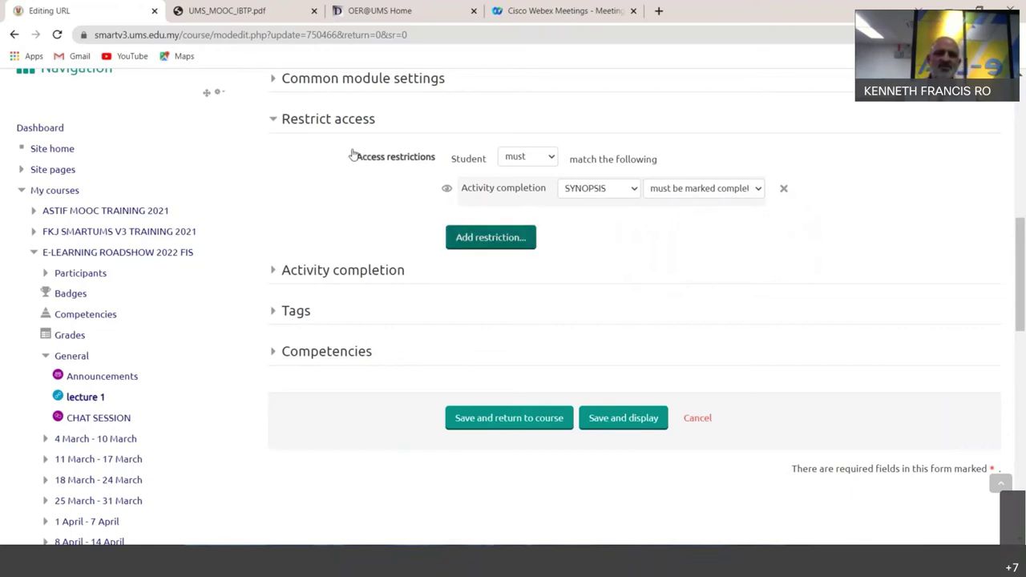
click(342, 186)
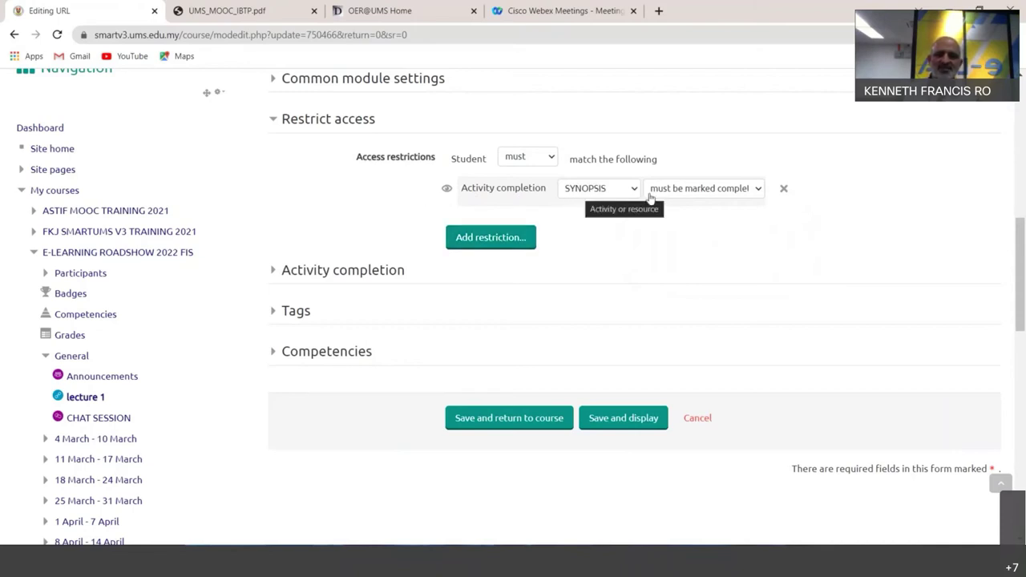
Step: Save lecture 1's restriction settings and go back to the course page
click(631, 419)
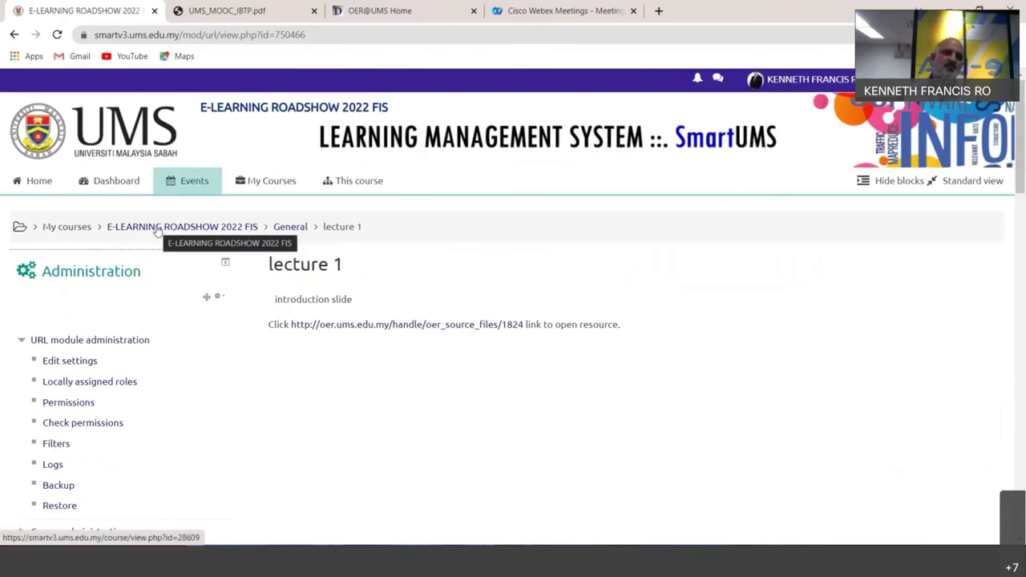
click(158, 229)
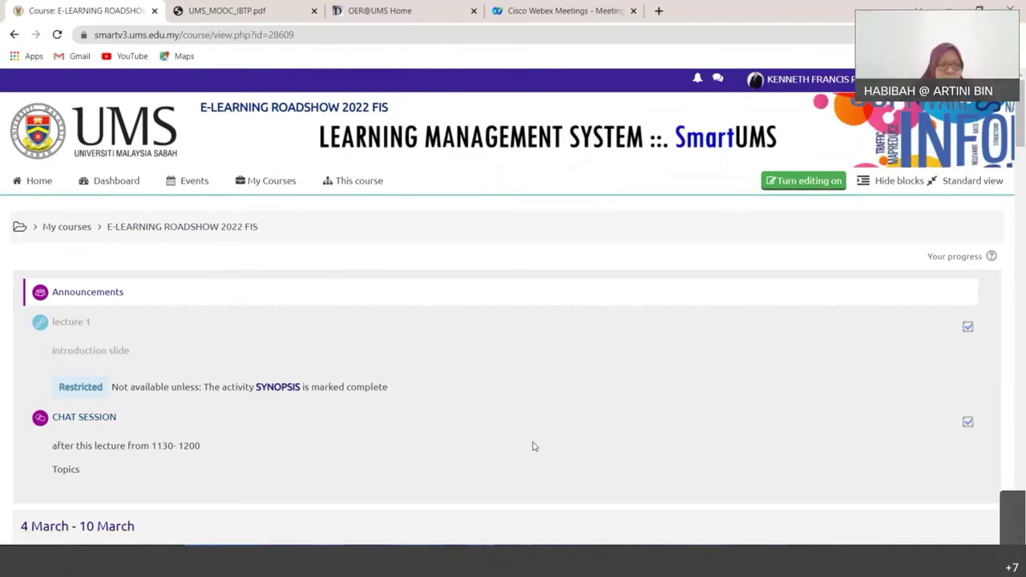
scroll(295, 462, down, 1)
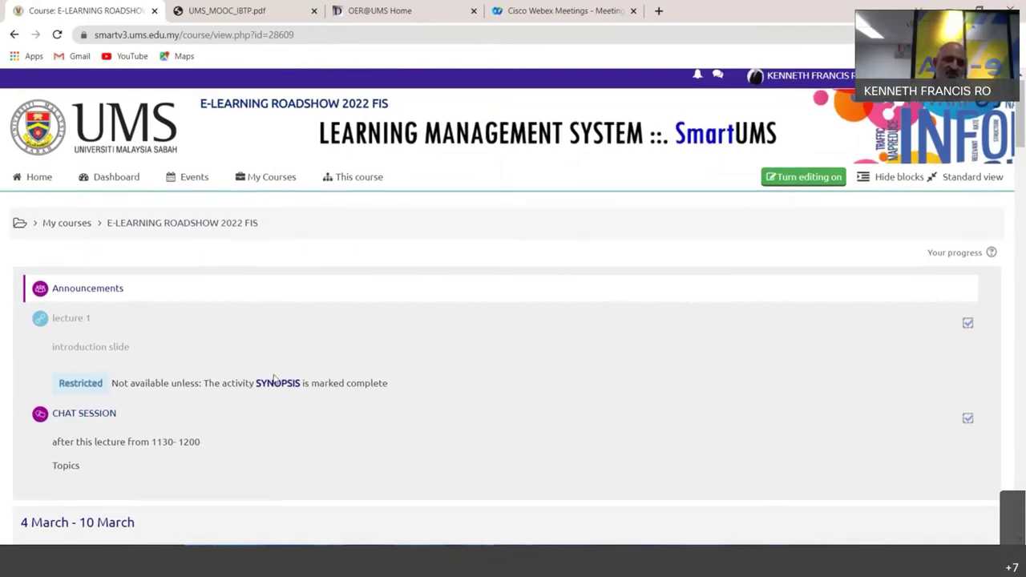
scroll(276, 390, down, 2)
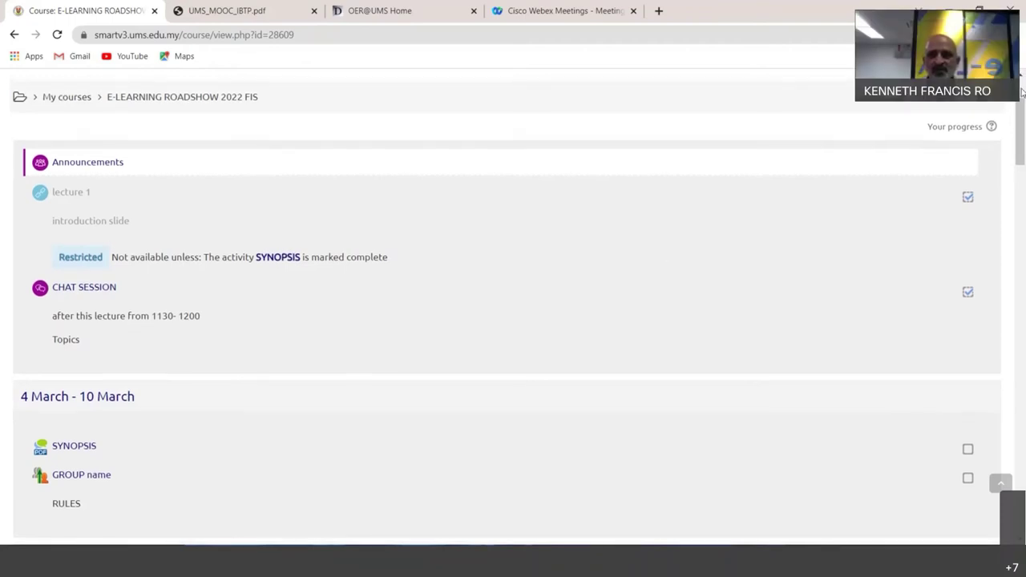
scroll(1023, 92, up, 2)
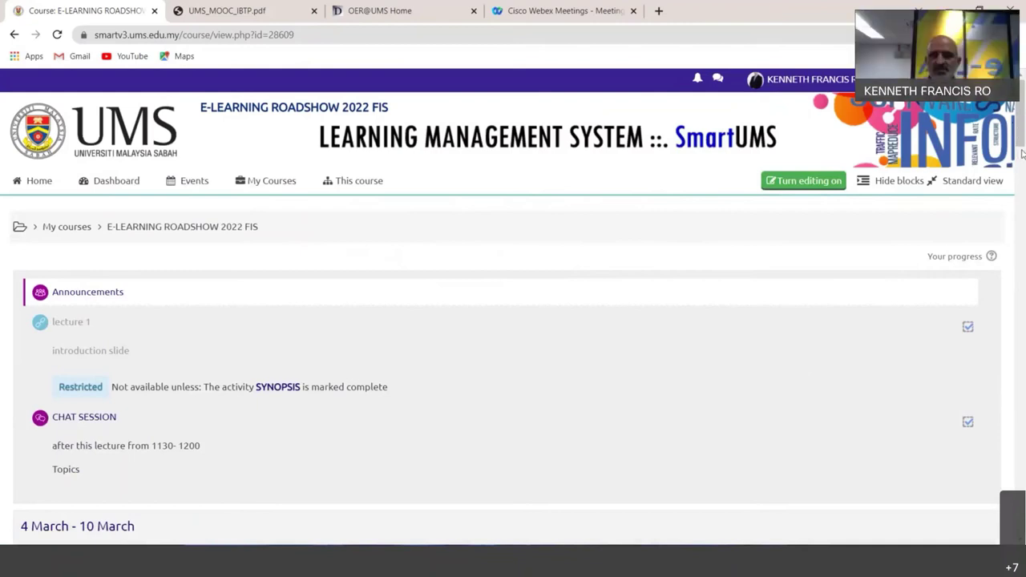
scroll(1022, 160, down, 1)
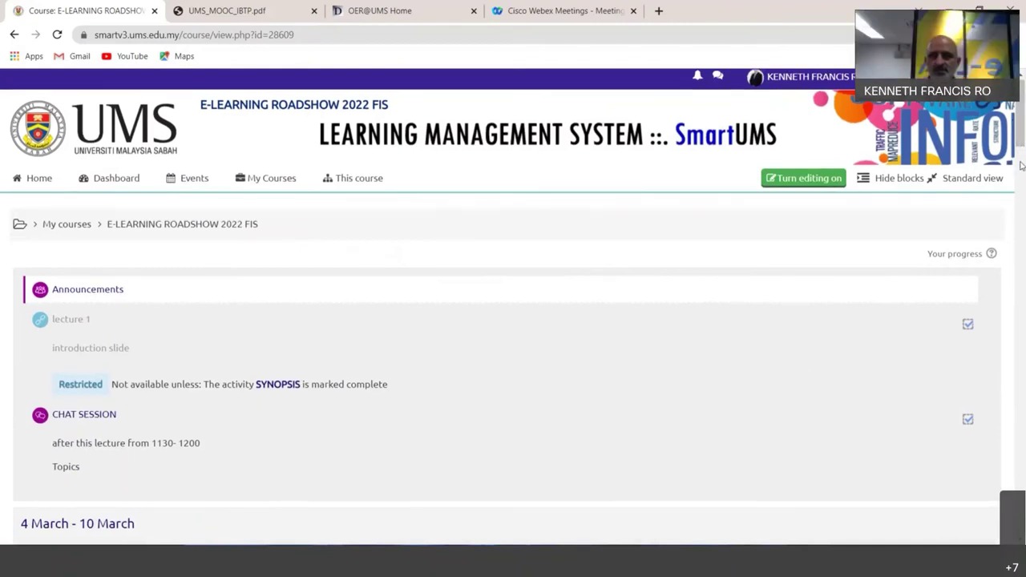
scroll(1022, 140, down, 1)
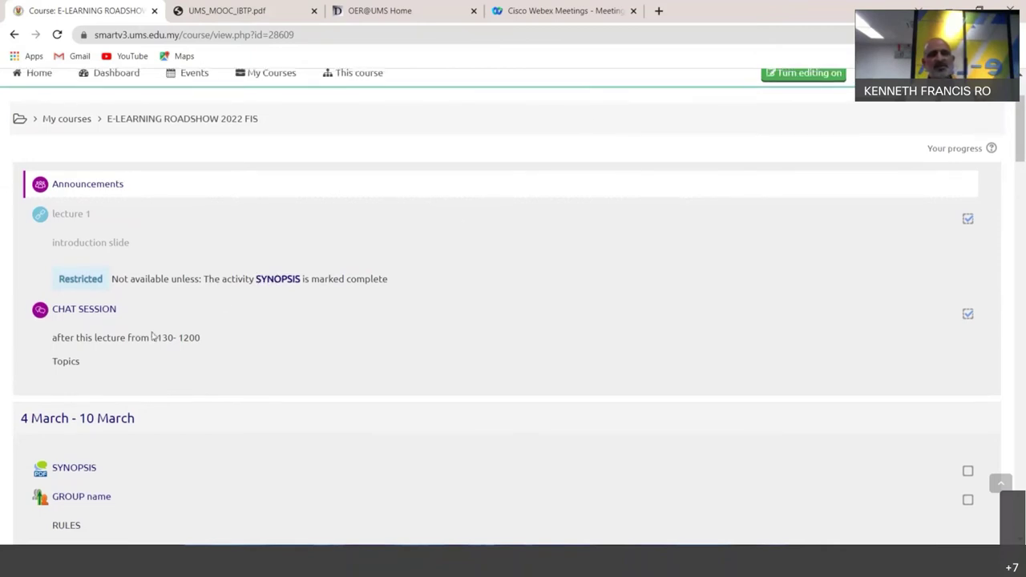
scroll(98, 318, up, 1)
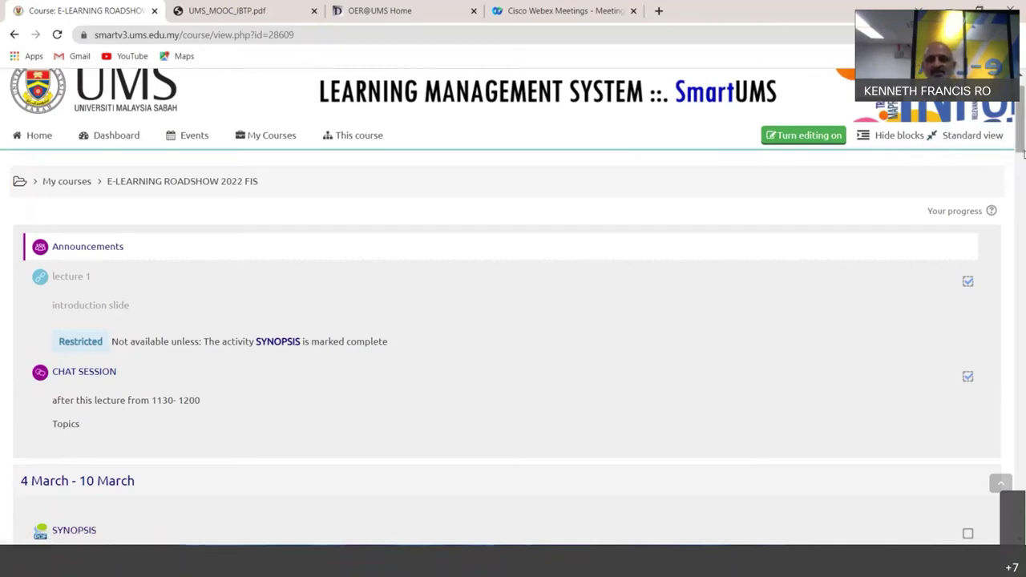
scroll(1023, 148, down, 1)
drag(1024, 148, 1023, 159)
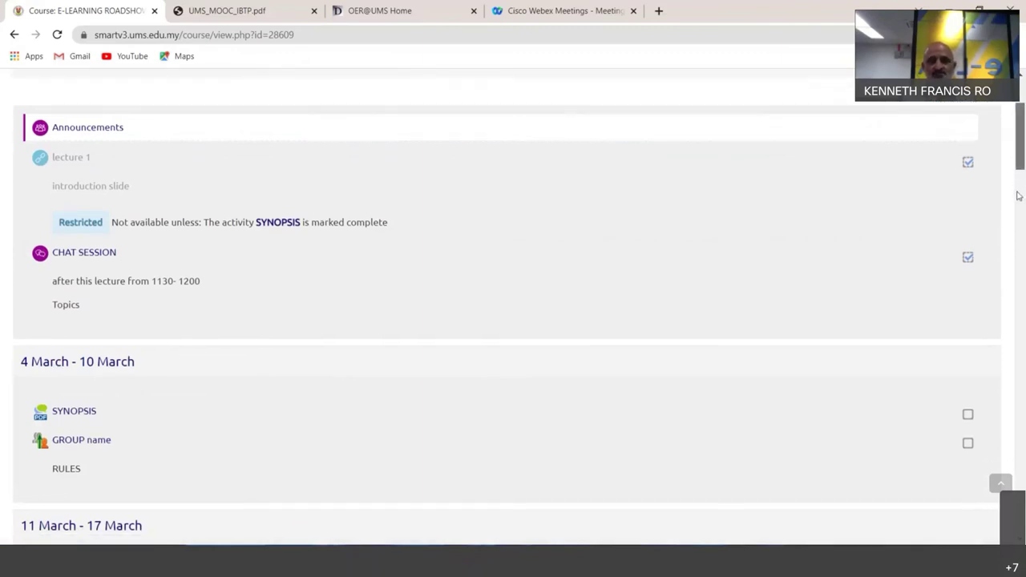
scroll(1020, 162, down, 1)
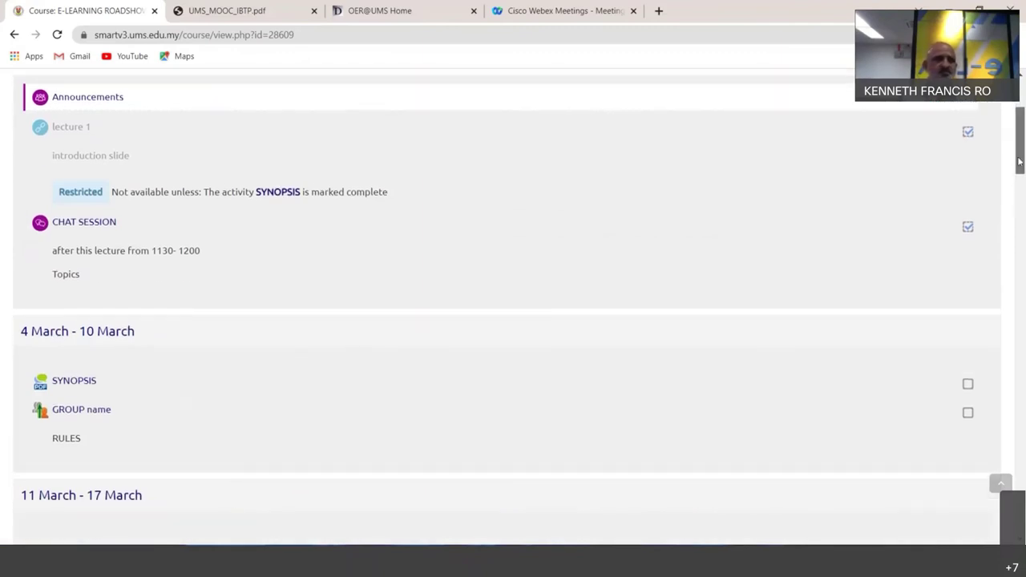
scroll(1020, 163, down, 3)
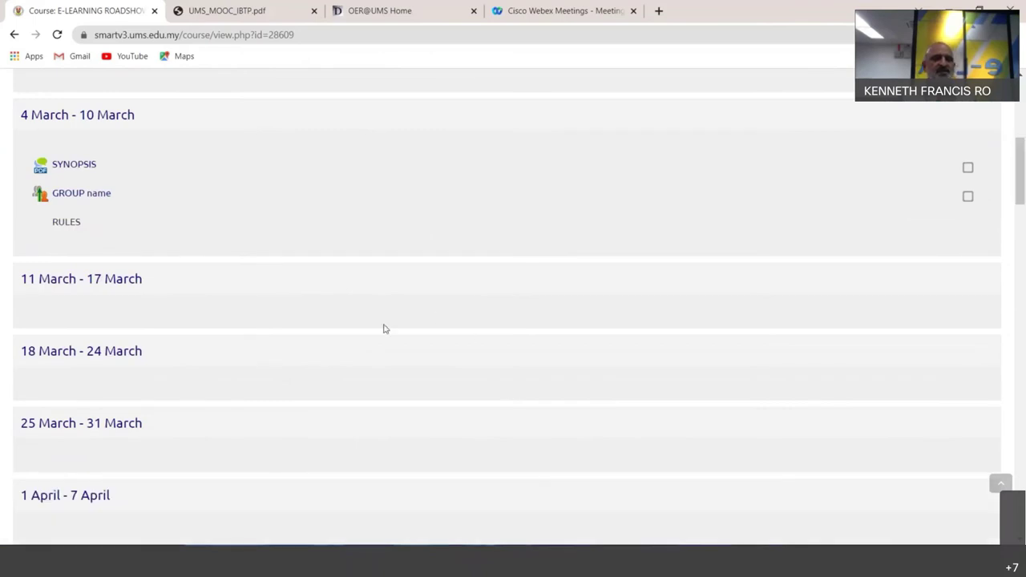
scroll(384, 329, down, 1)
scroll(384, 329, down, 3)
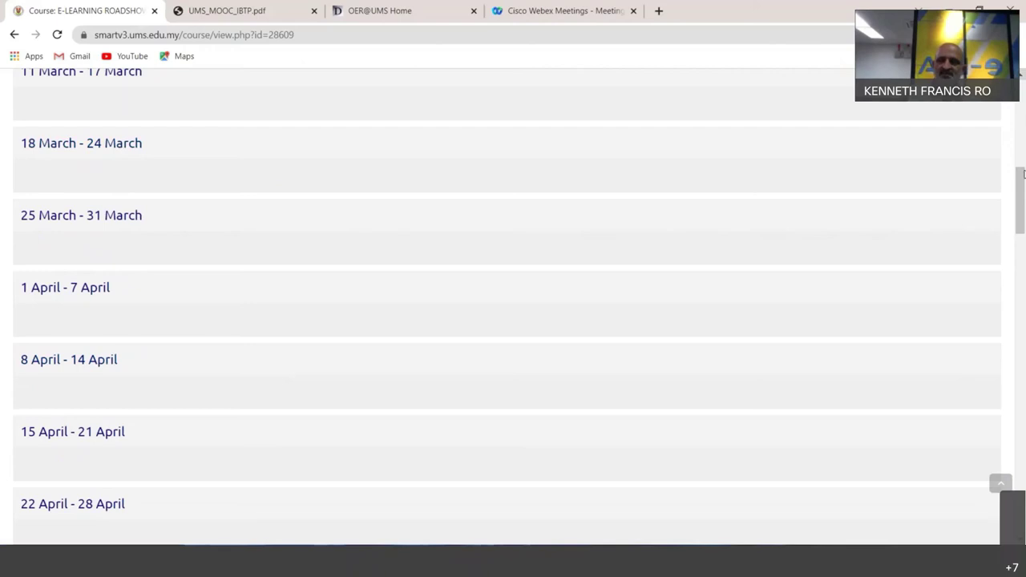
scroll(1023, 158, up, 1)
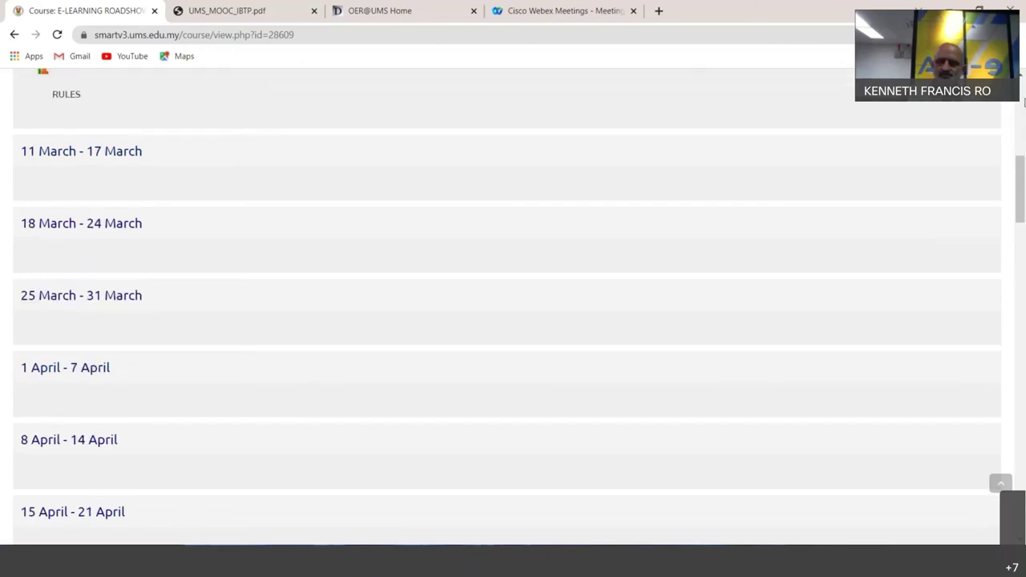
scroll(1022, 84, up, 1)
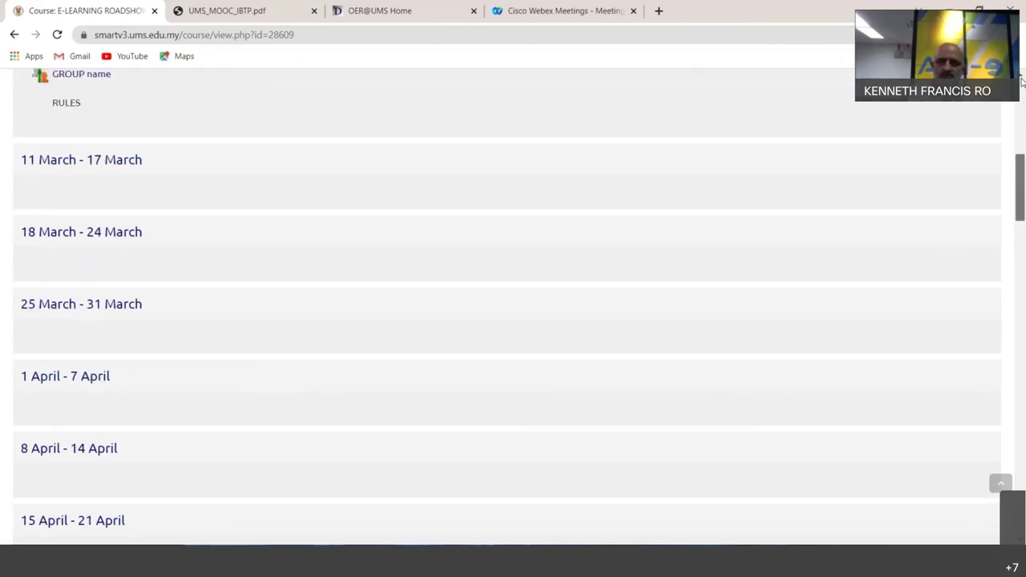
scroll(1023, 83, up, 1)
scroll(1022, 83, up, 7)
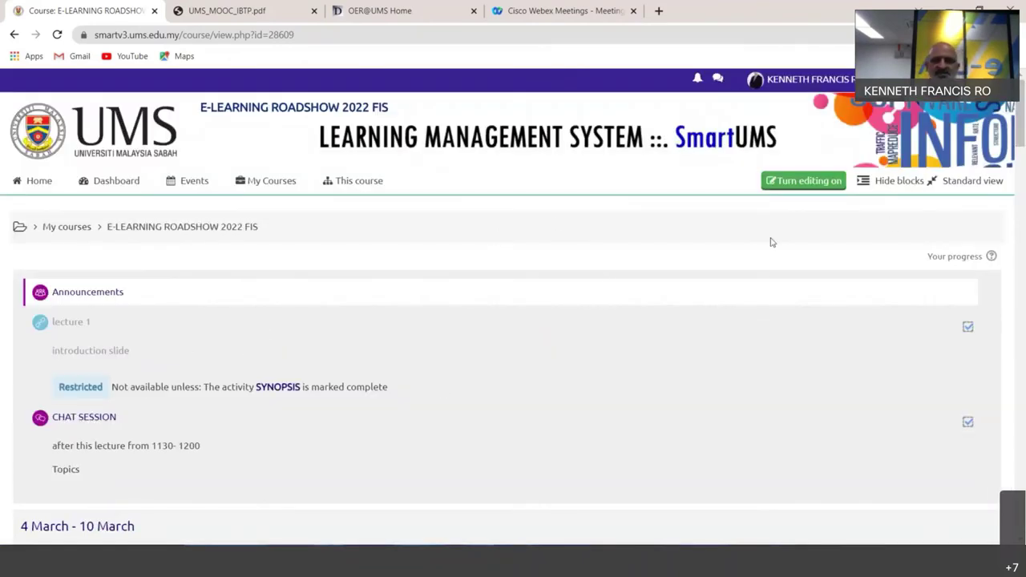
Step: Turn editing on and bring up the 'Add an activity or resource' chooser for the general section
click(829, 181)
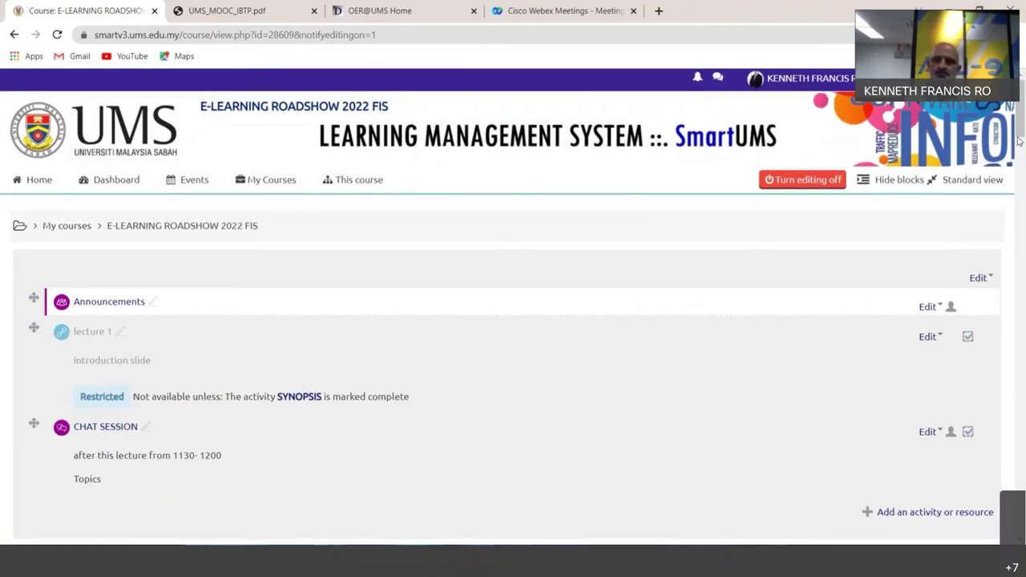
drag(1022, 127, 1024, 134)
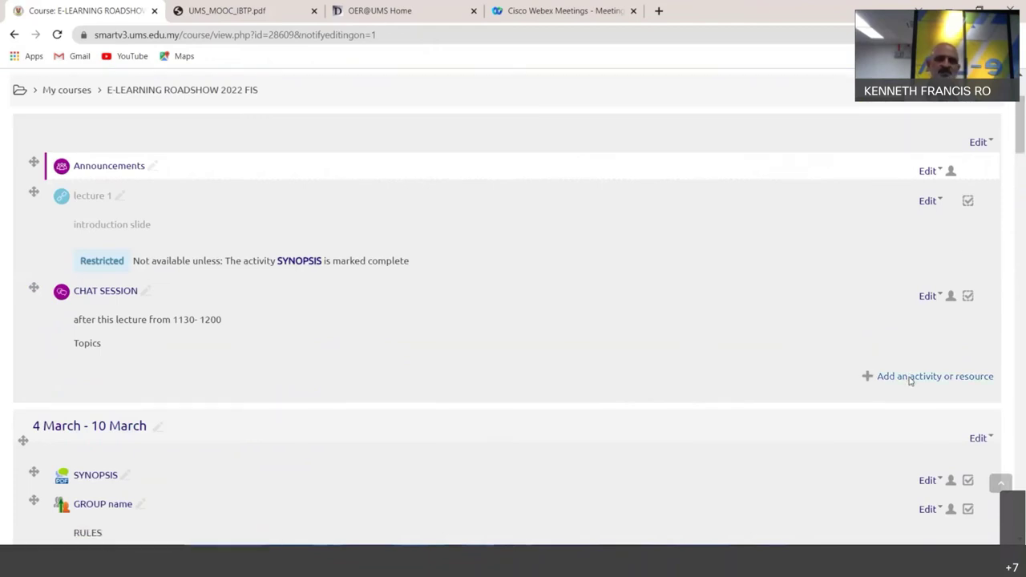
click(911, 379)
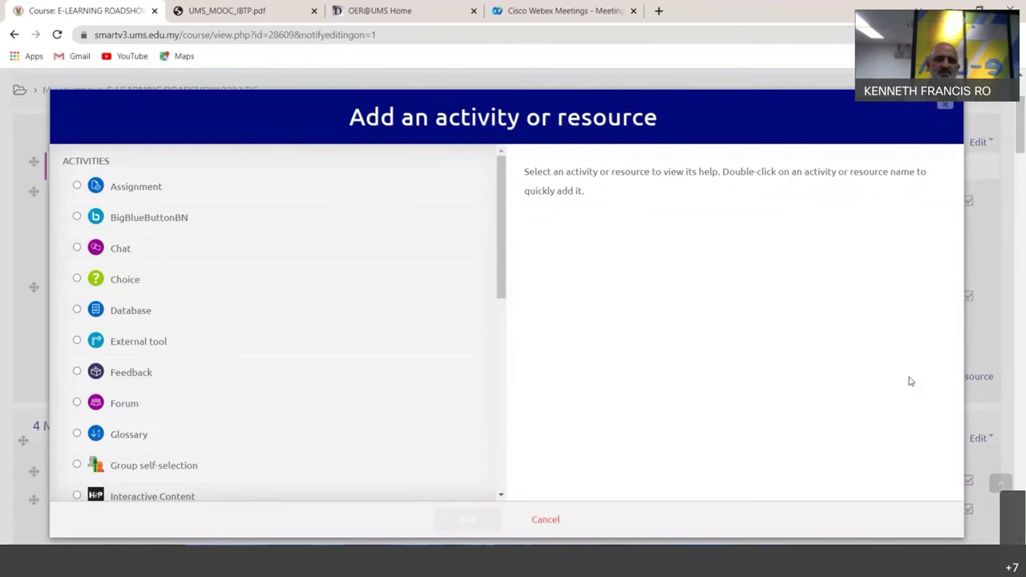
Step: Select Assignment in the activity chooser and add it
click(76, 187)
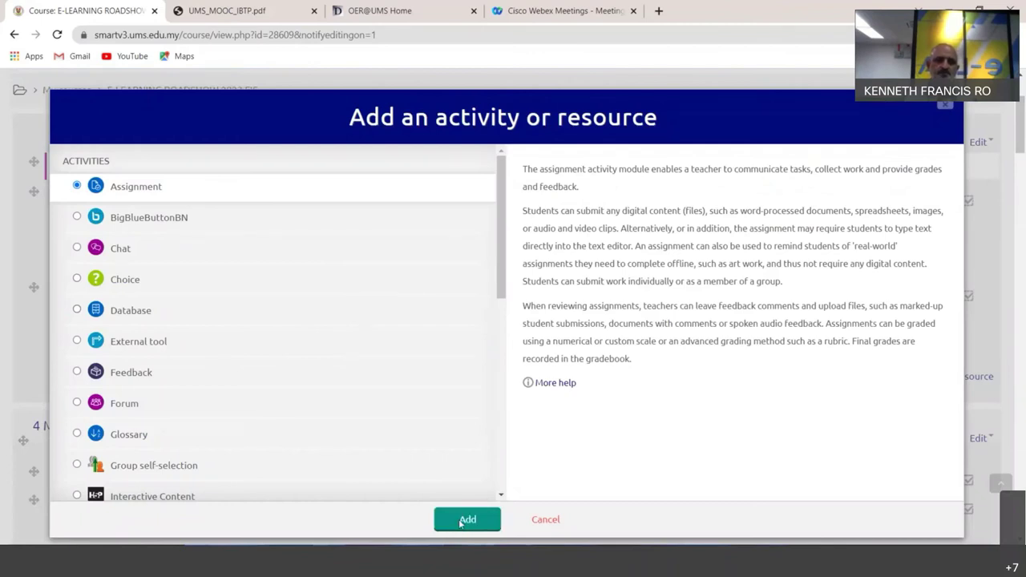
click(462, 521)
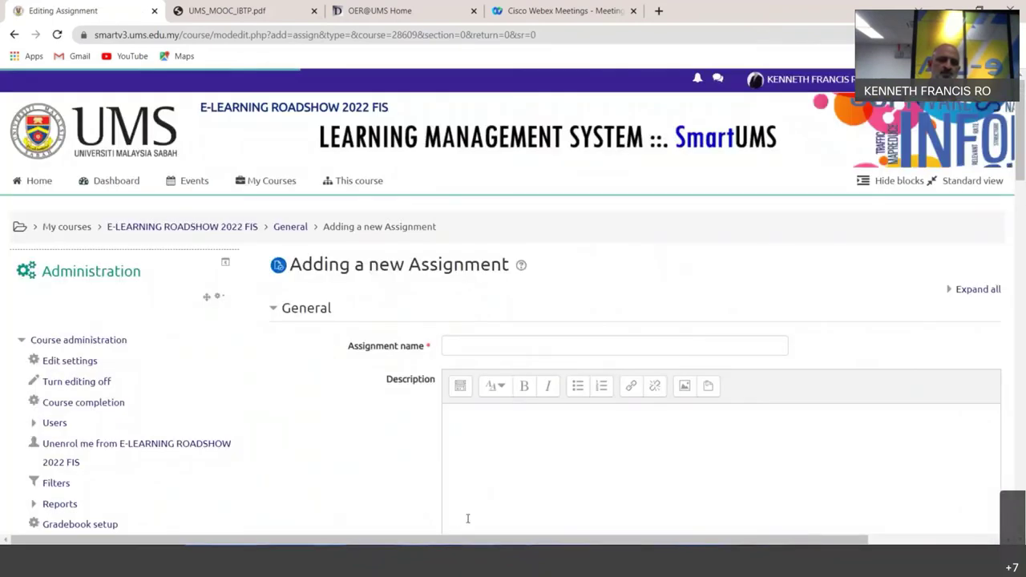
Step: Enter the assignment name 'assign1' and the description '20/100'
click(466, 345)
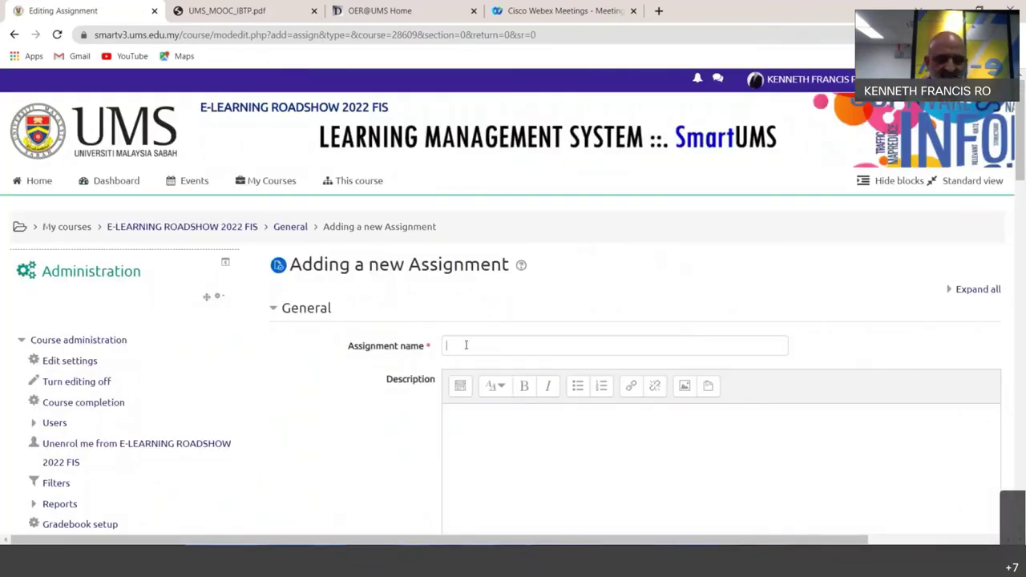
click(466, 344)
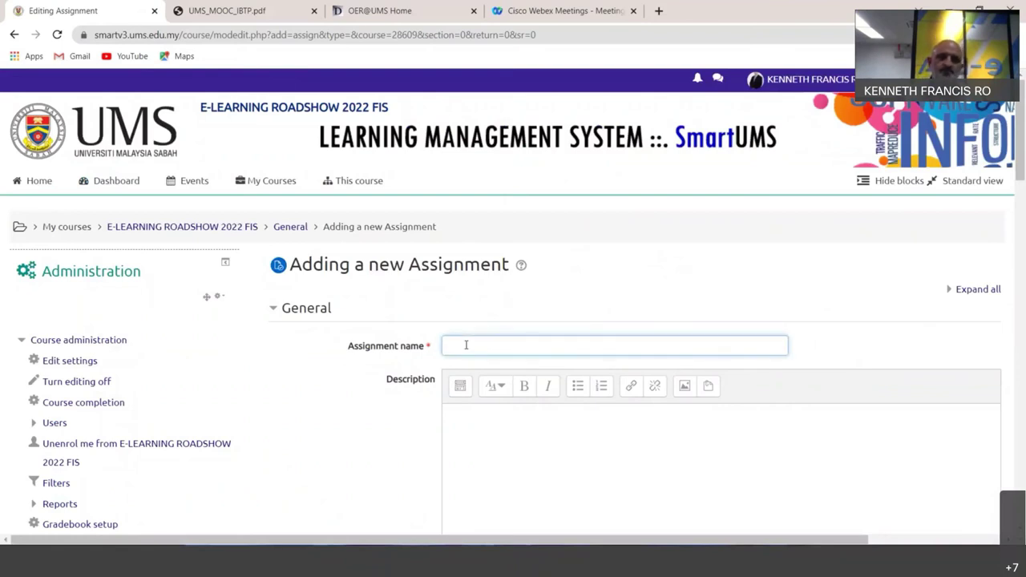
text(assign1)
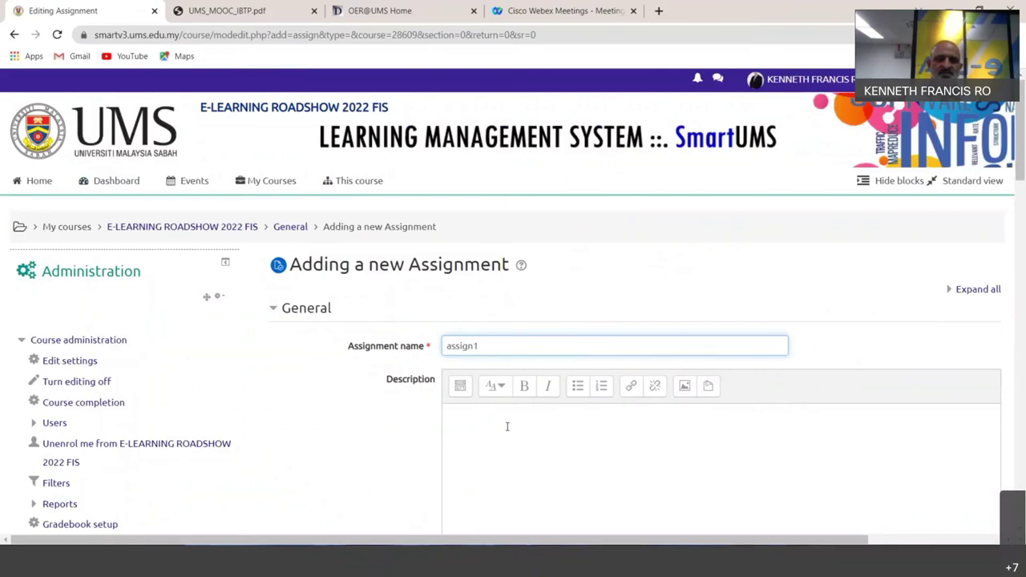
click(466, 415)
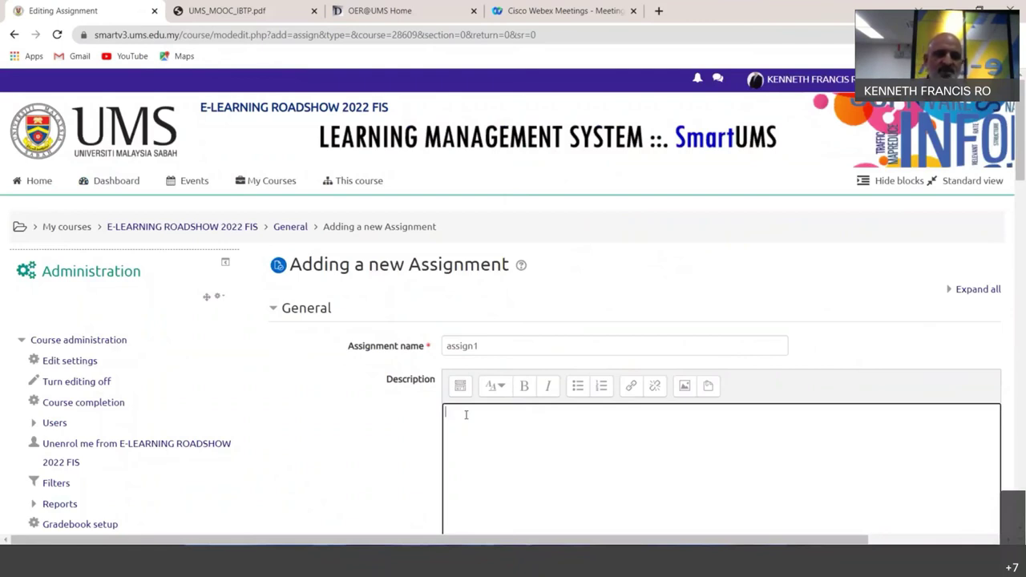
text(20)
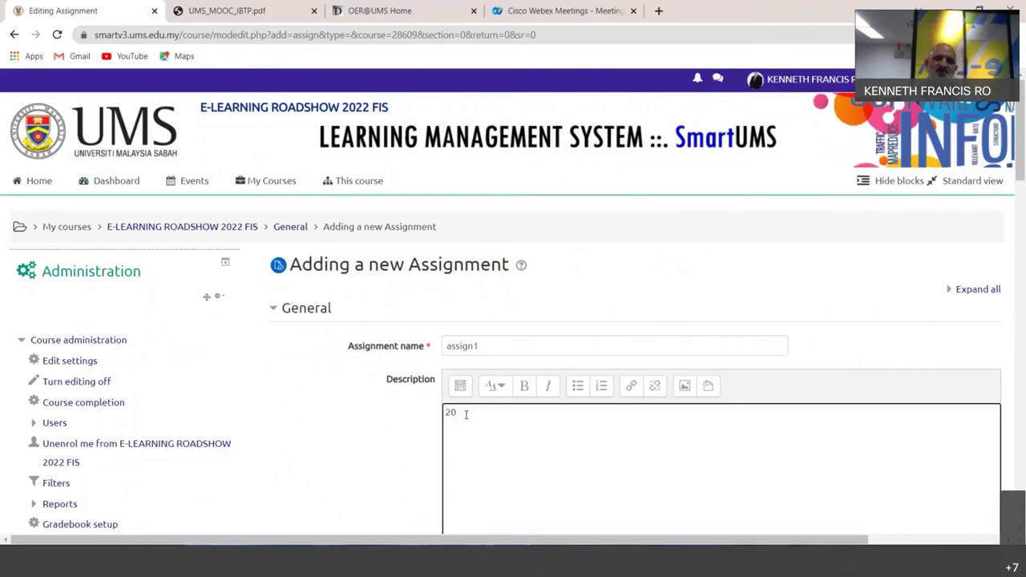
text(/1)
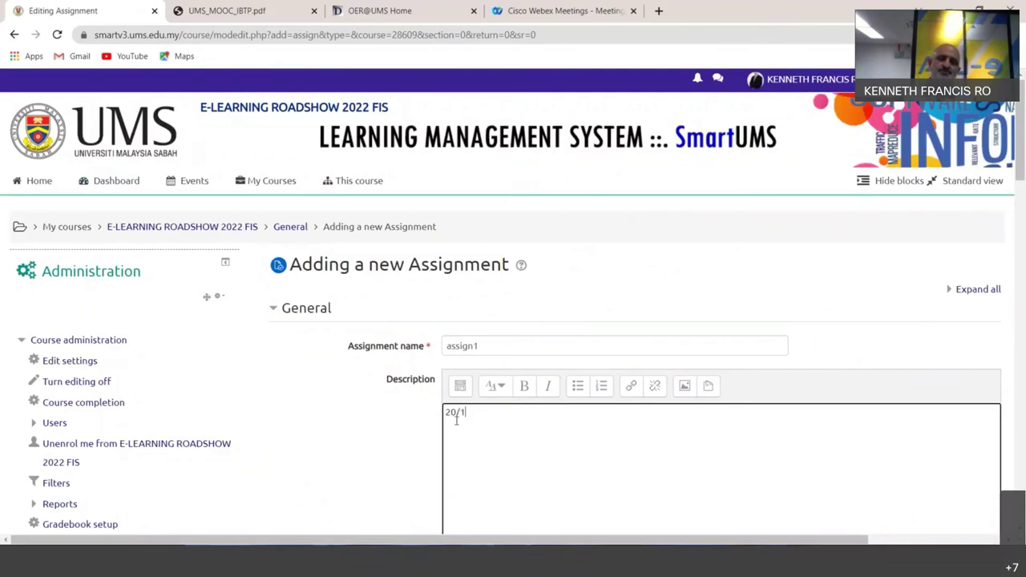
text(00)
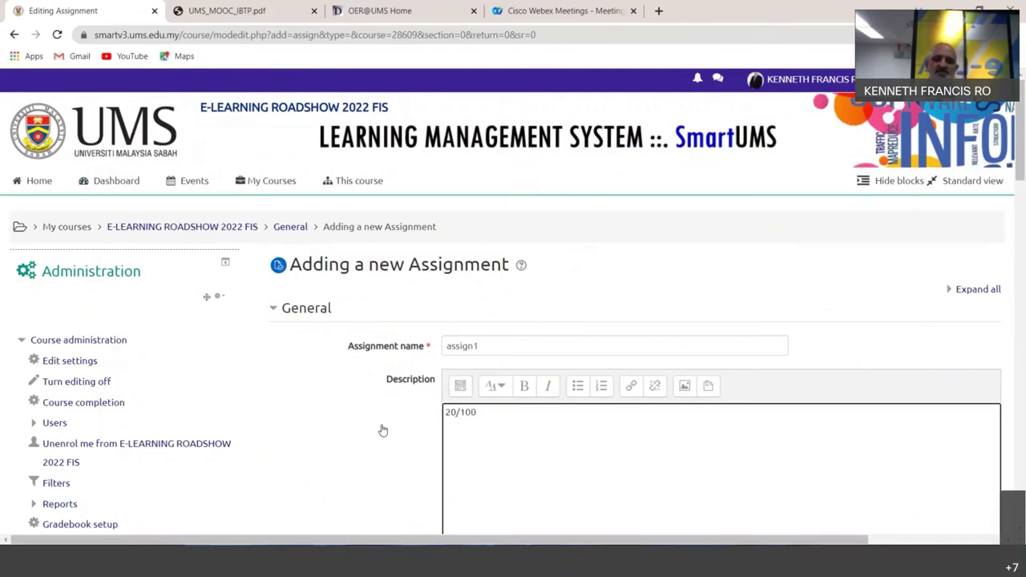
scroll(1003, 185, down, 2)
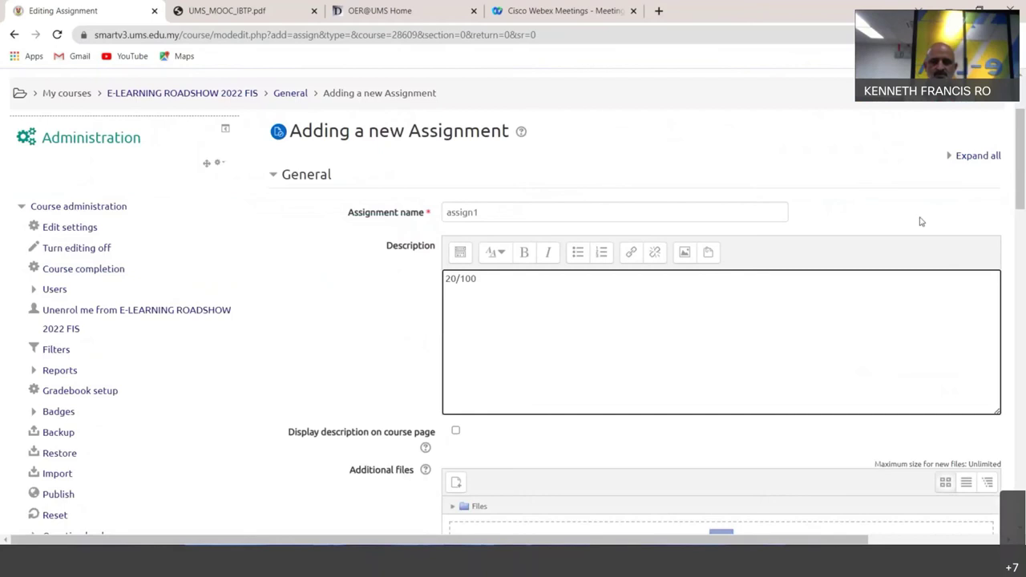
scroll(505, 328, down, 3)
scroll(454, 193, down, 6)
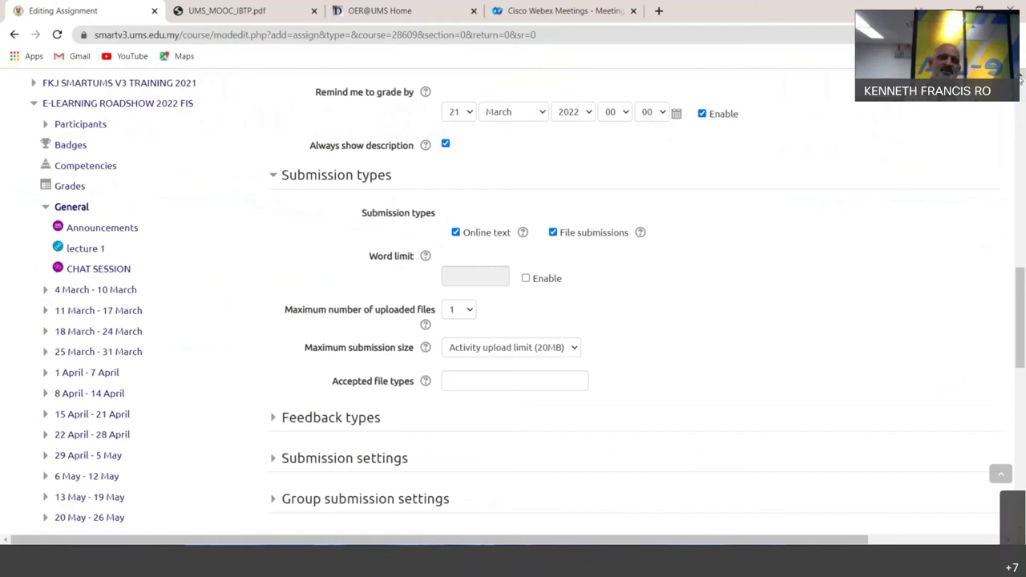
click(1021, 77)
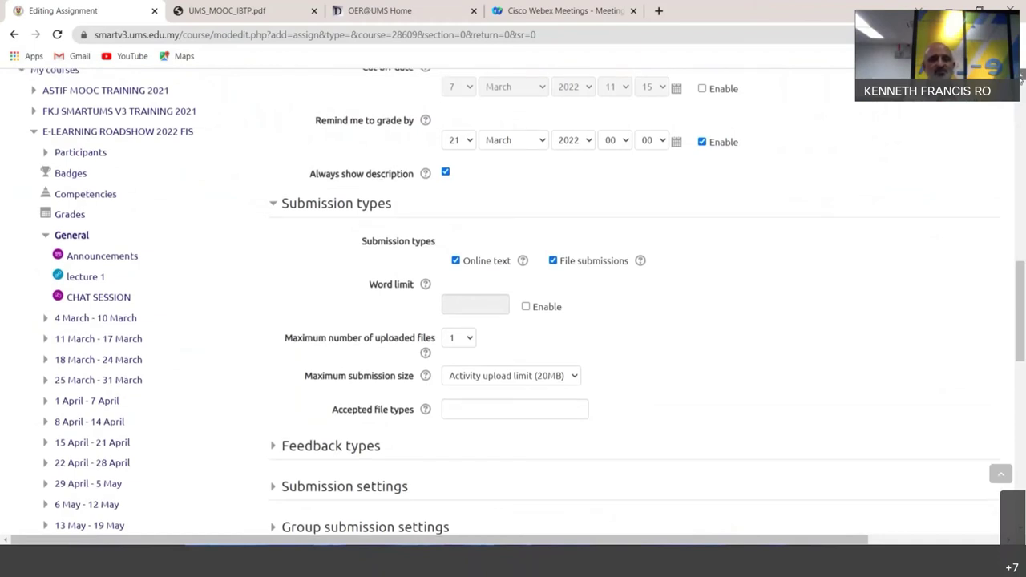
click(1021, 77)
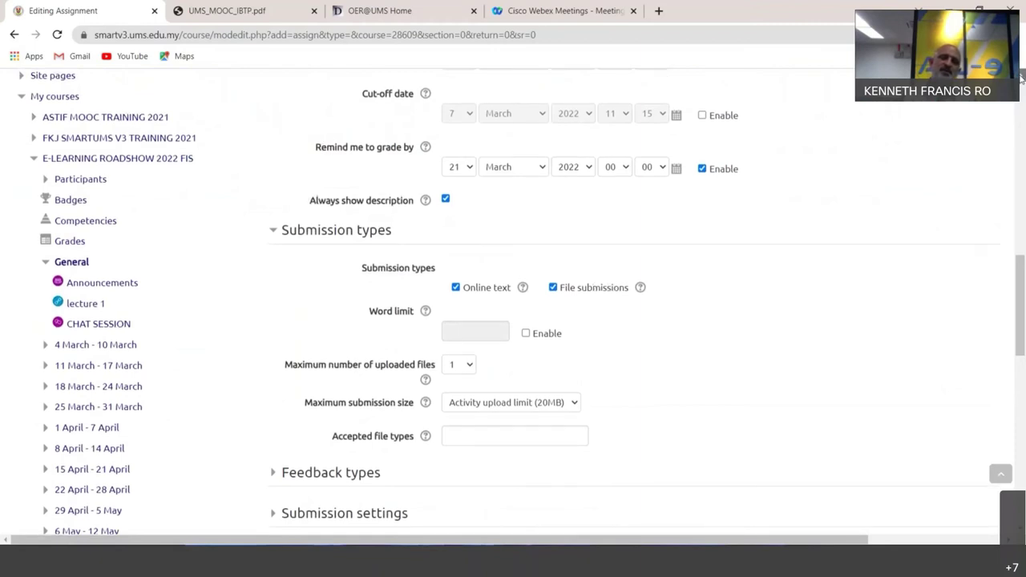
click(1021, 76)
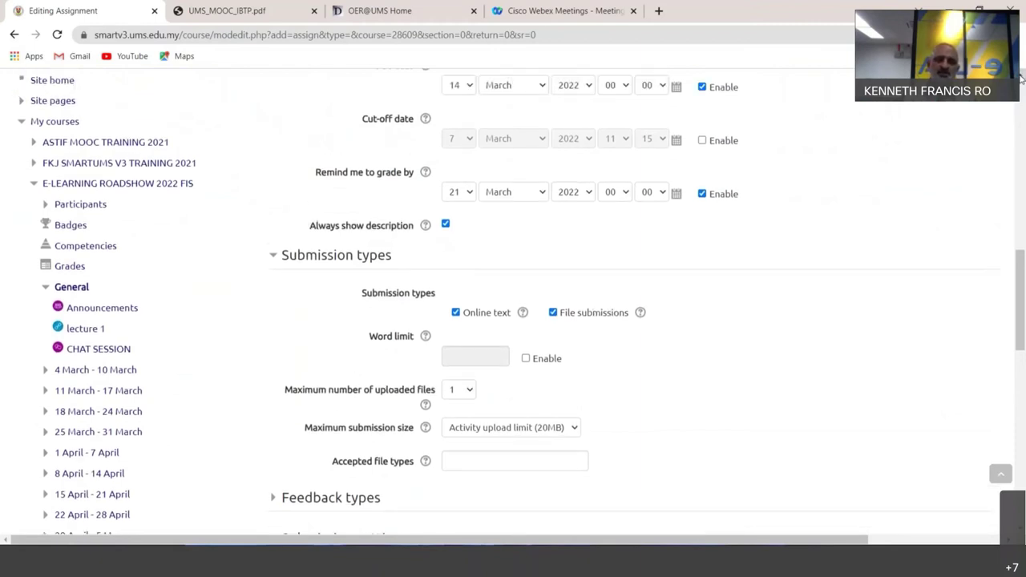
click(1022, 76)
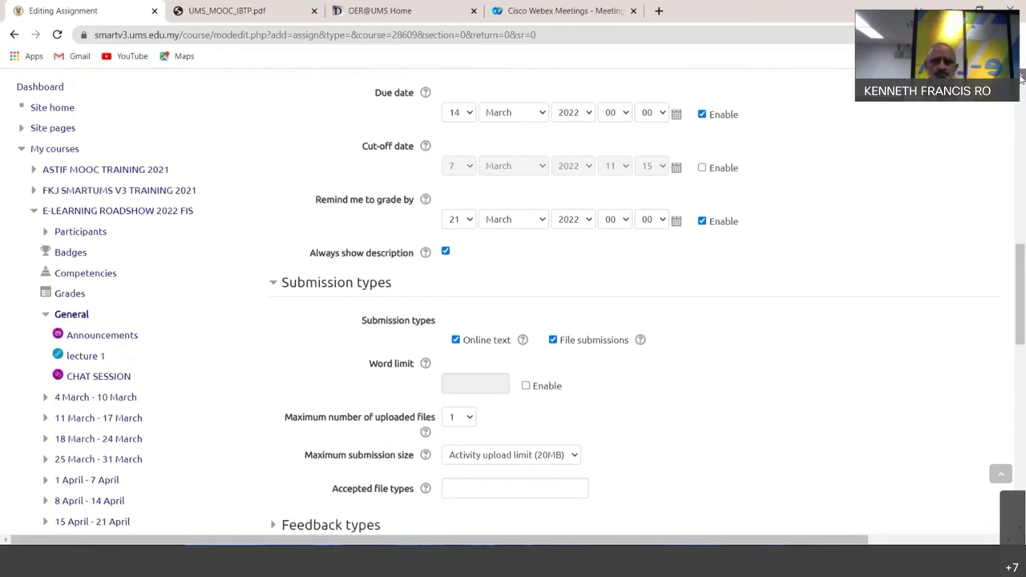
click(1021, 78)
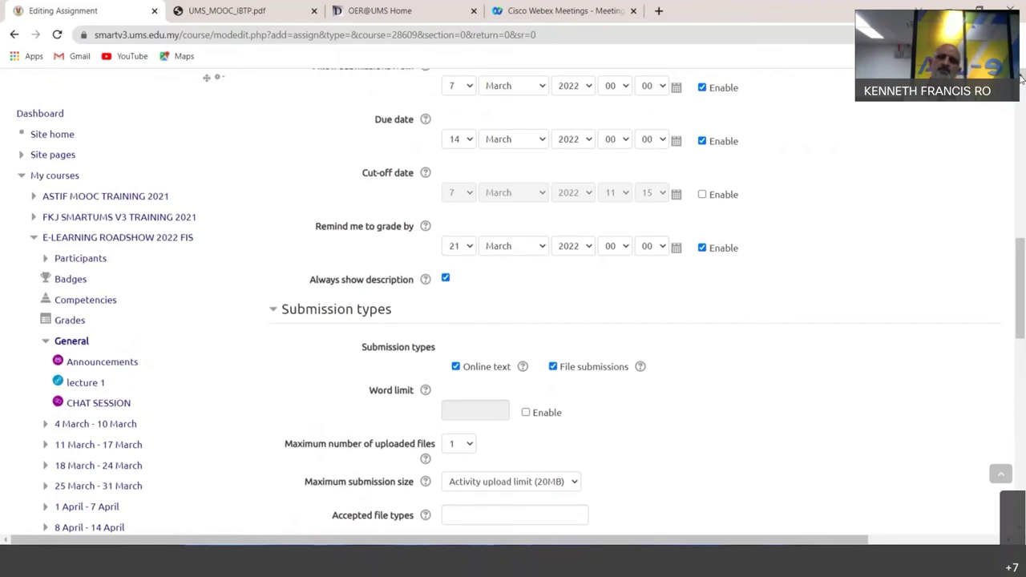
click(1022, 78)
click(1021, 78)
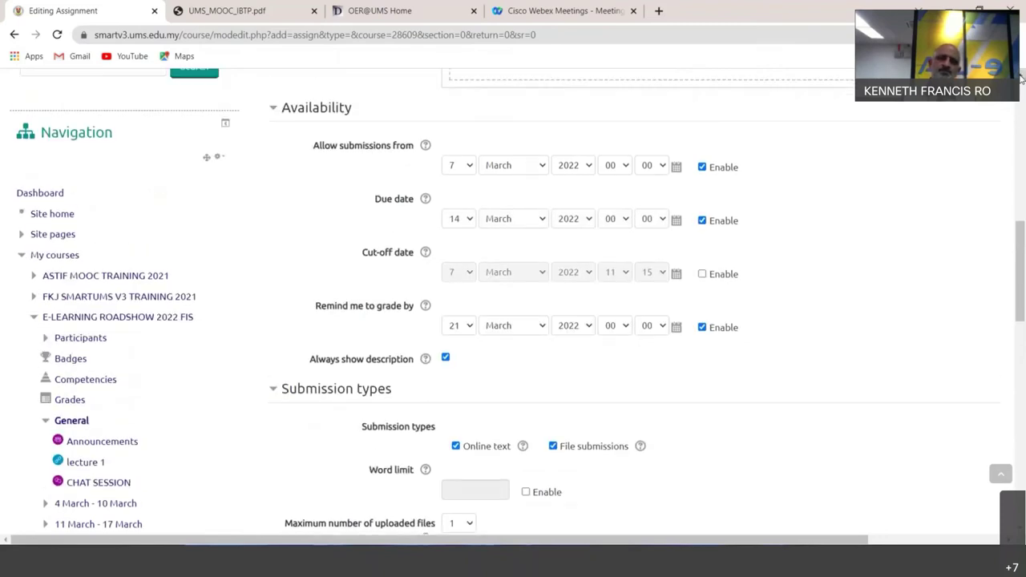
click(1022, 77)
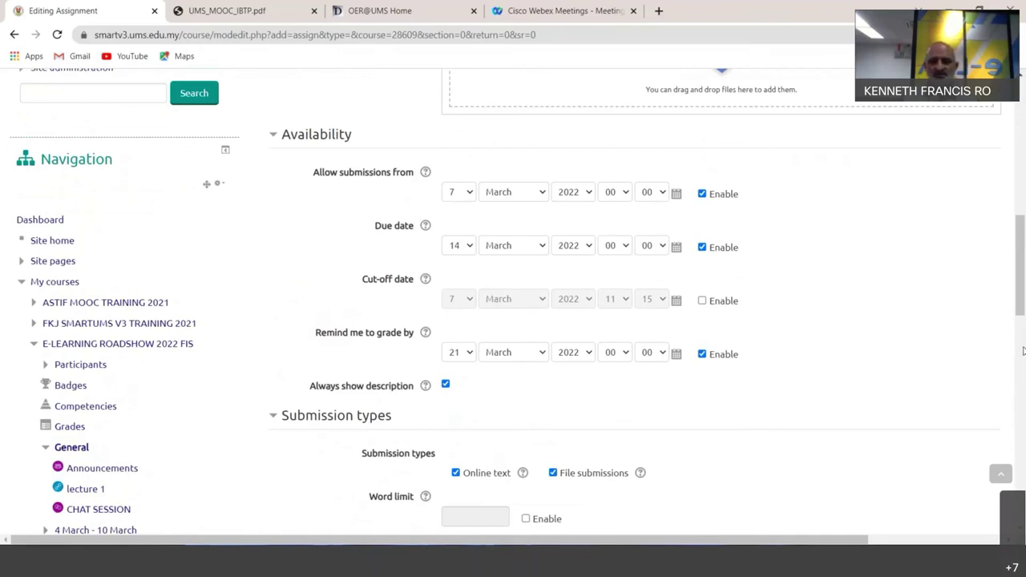
click(1023, 351)
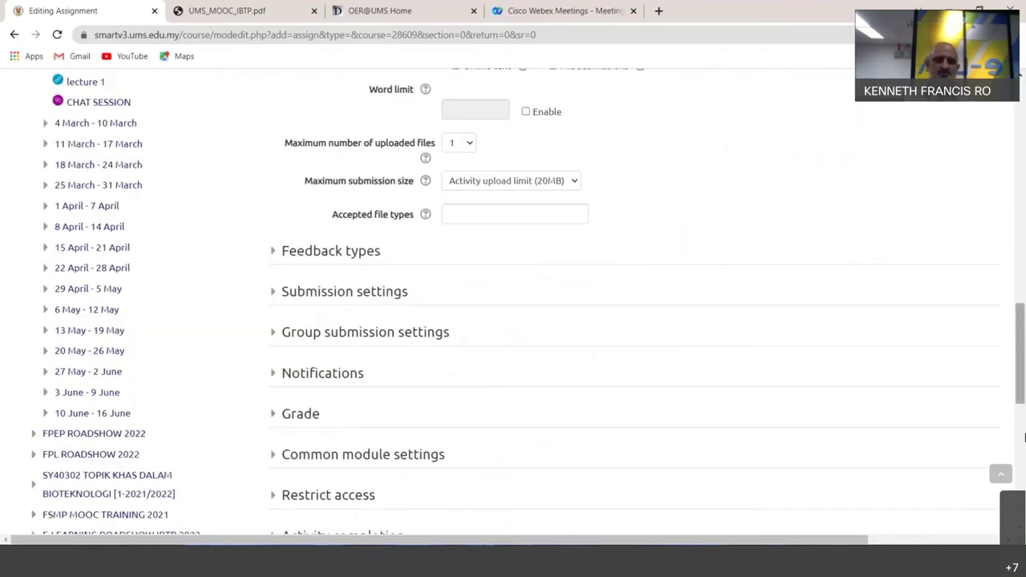
scroll(337, 425, down, 5)
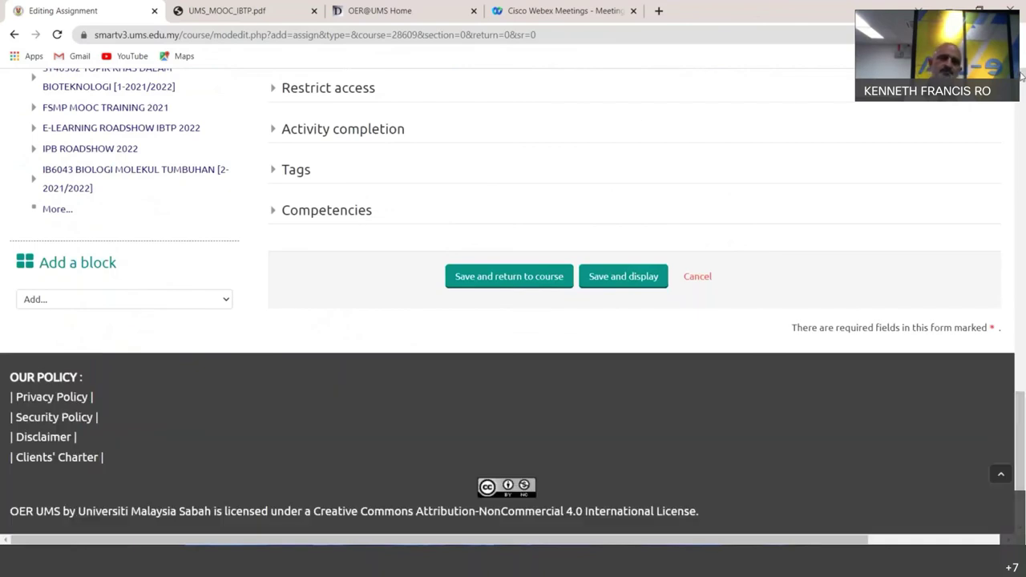
scroll(1021, 75, up, 1)
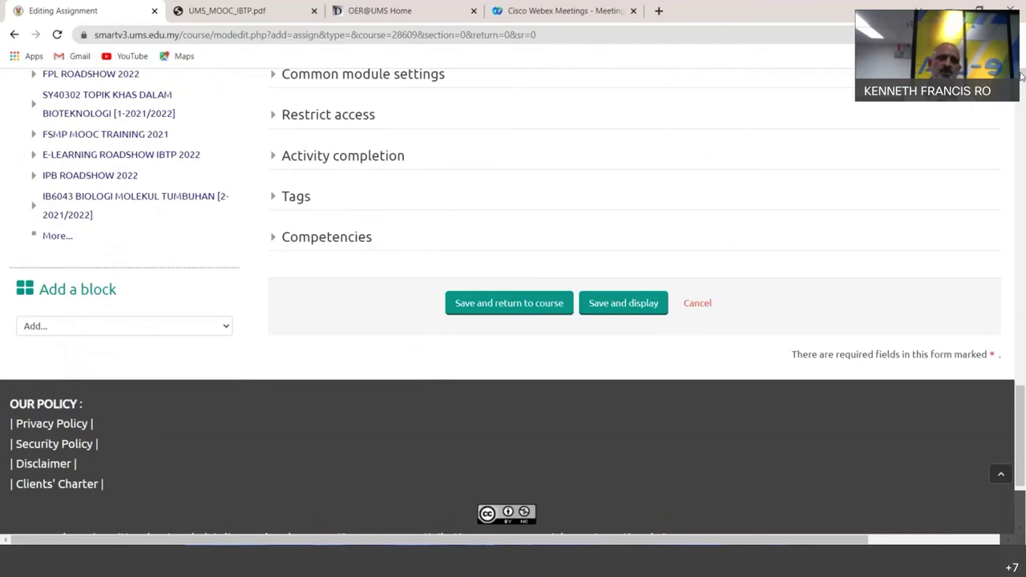
scroll(1022, 75, up, 1)
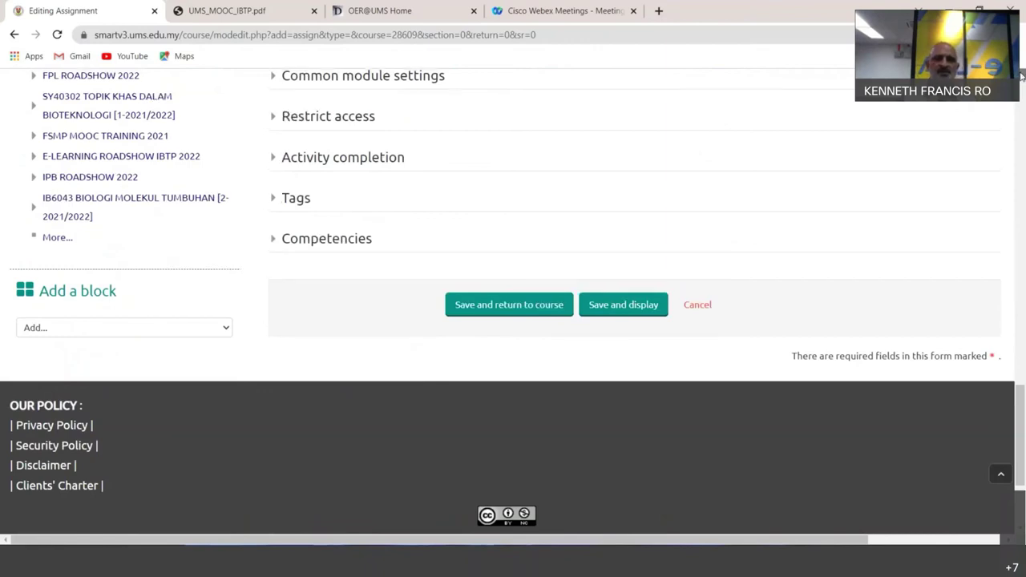
scroll(1022, 75, up, 1)
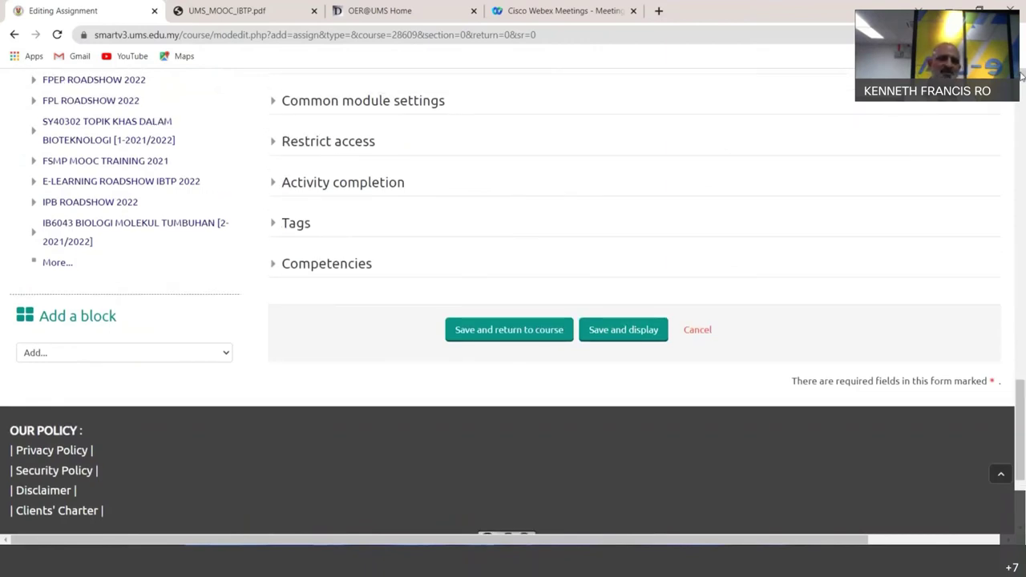
scroll(1022, 75, up, 1)
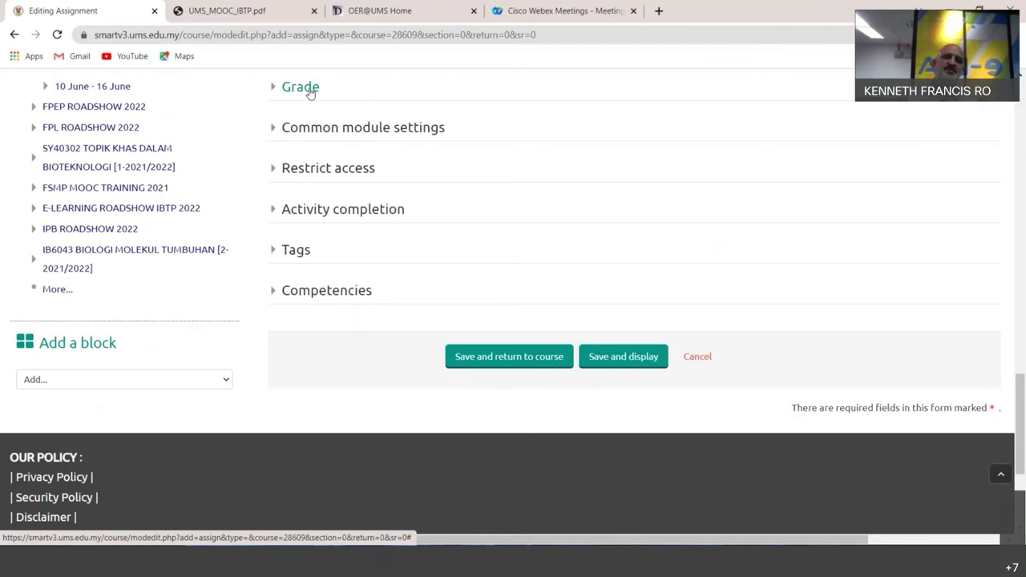
Step: Keep the grade type as Point and change the maximum grade from 100 to 20
click(310, 93)
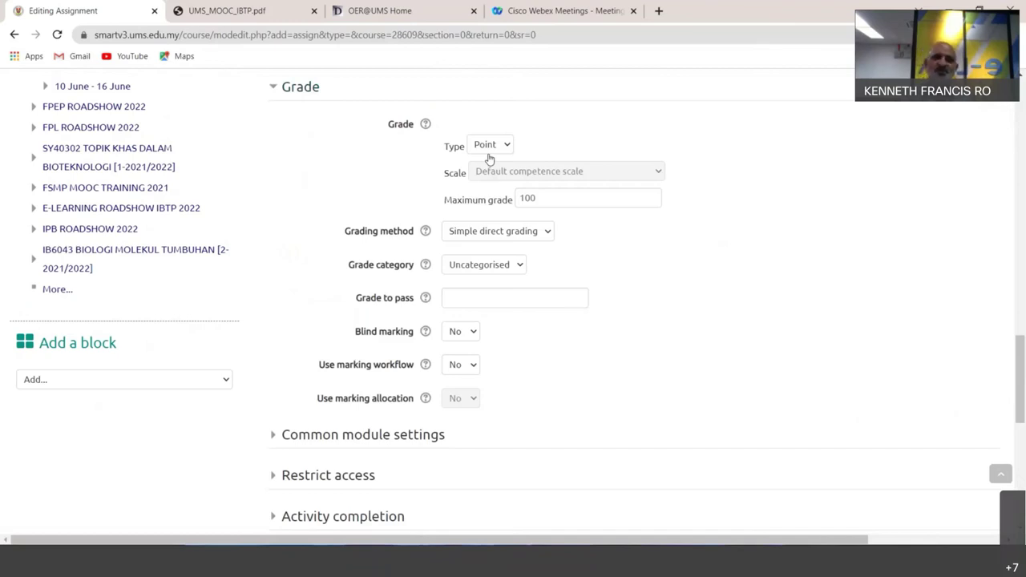
click(494, 144)
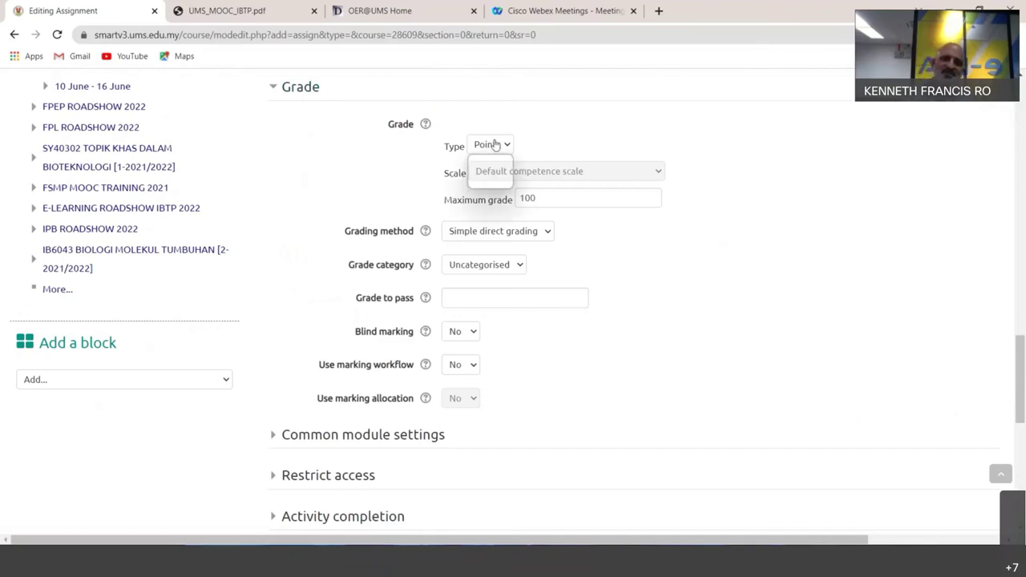
click(550, 139)
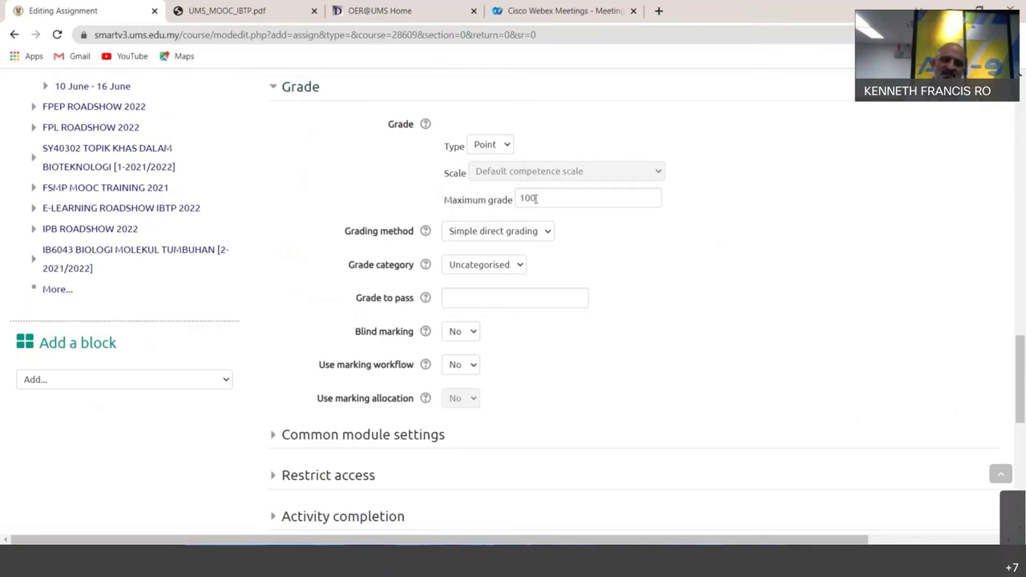
click(535, 198)
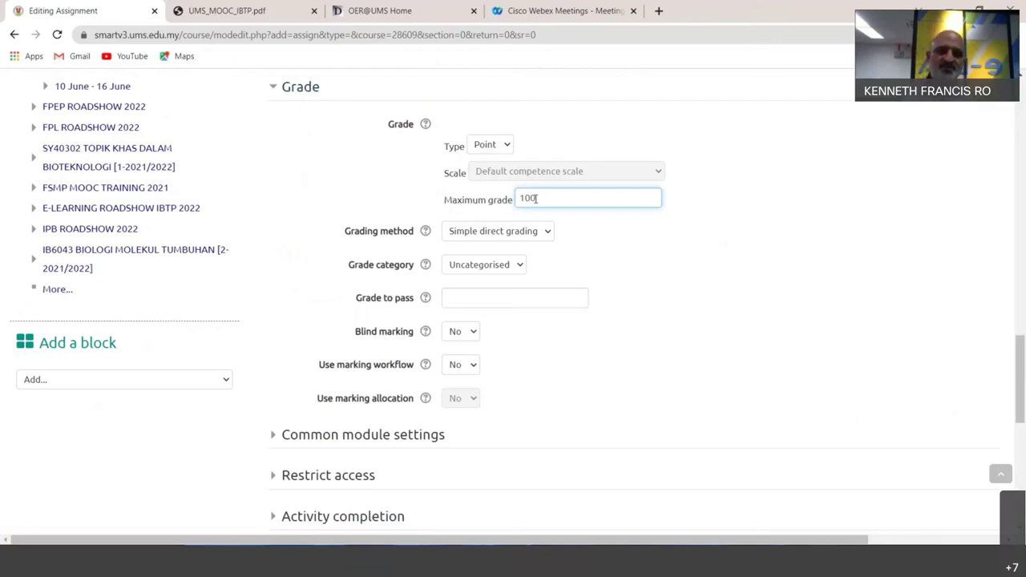
key(BackSpace)
key(BackSpace)
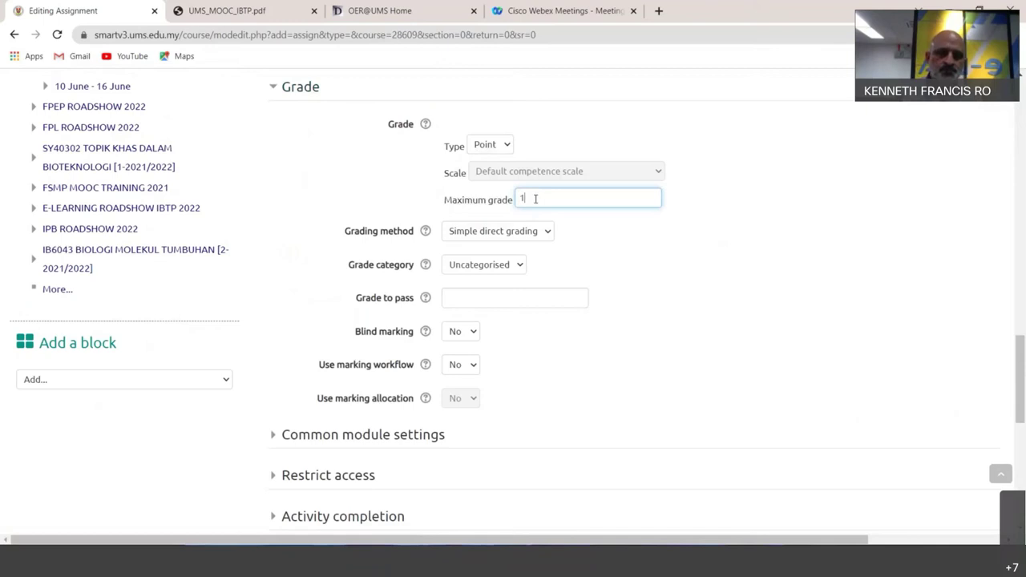
key(BackSpace)
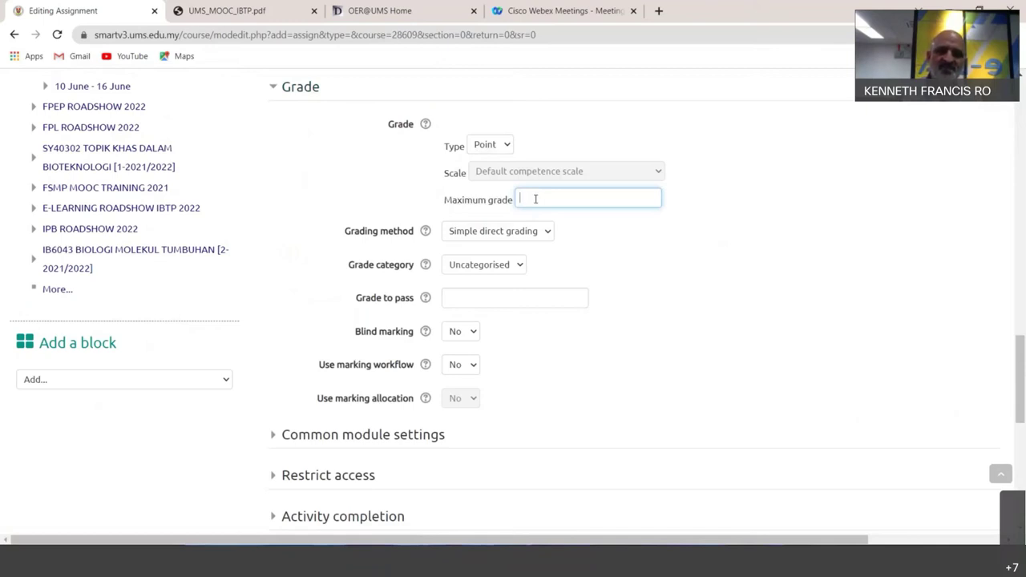
text(20)
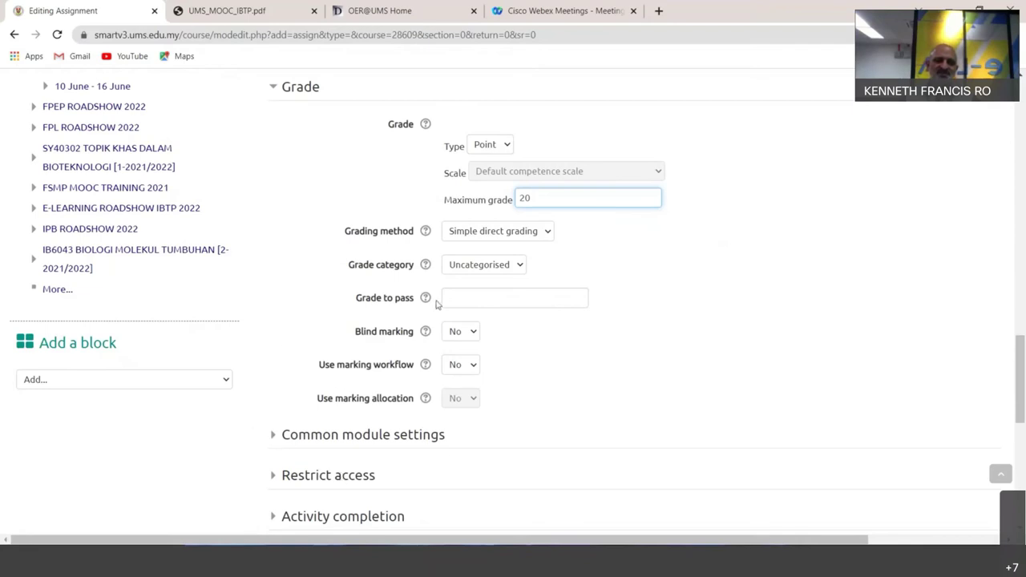
click(485, 146)
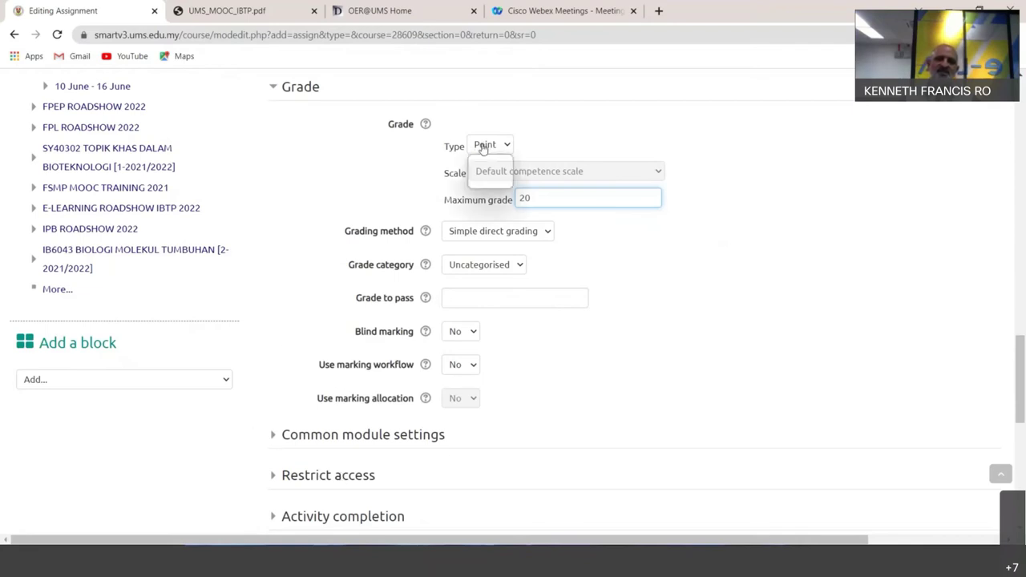
click(483, 149)
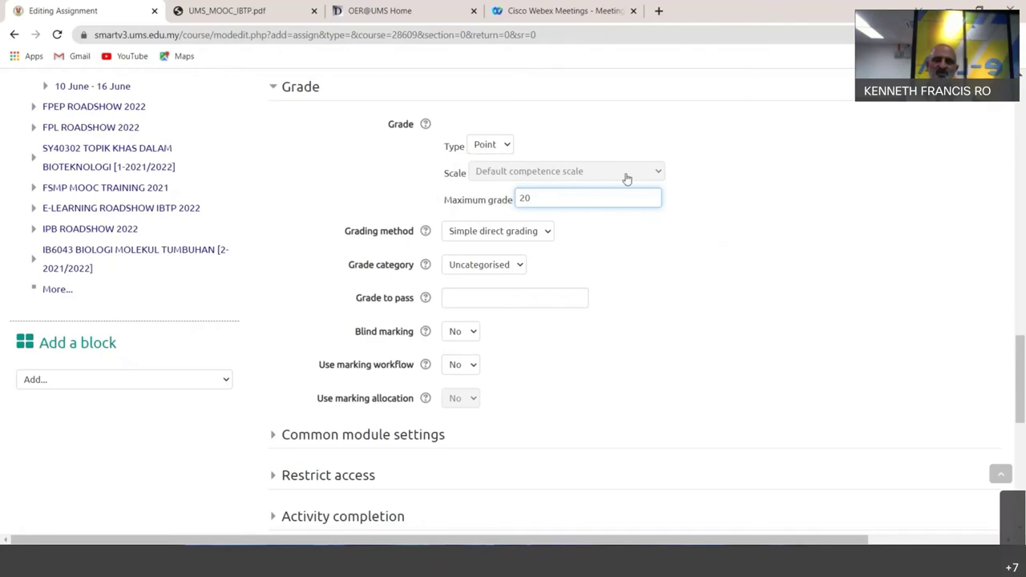
key(shift+Tab)
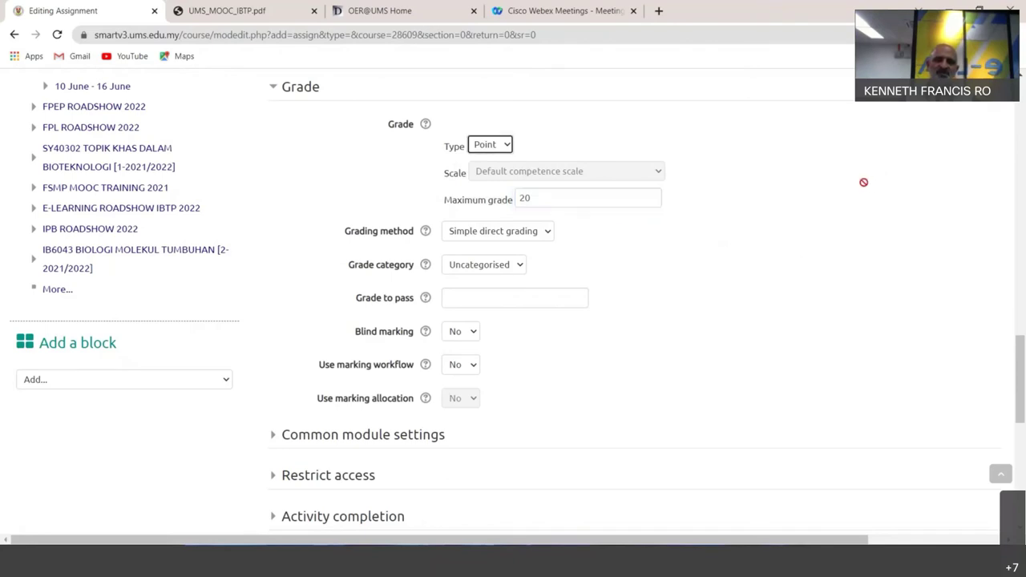
click(671, 238)
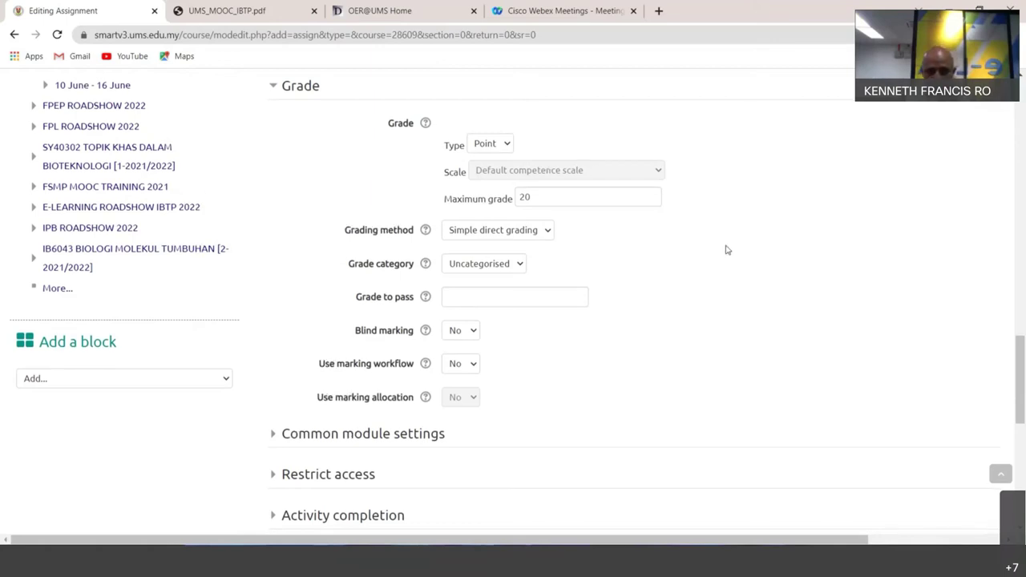
scroll(726, 250, down, 3)
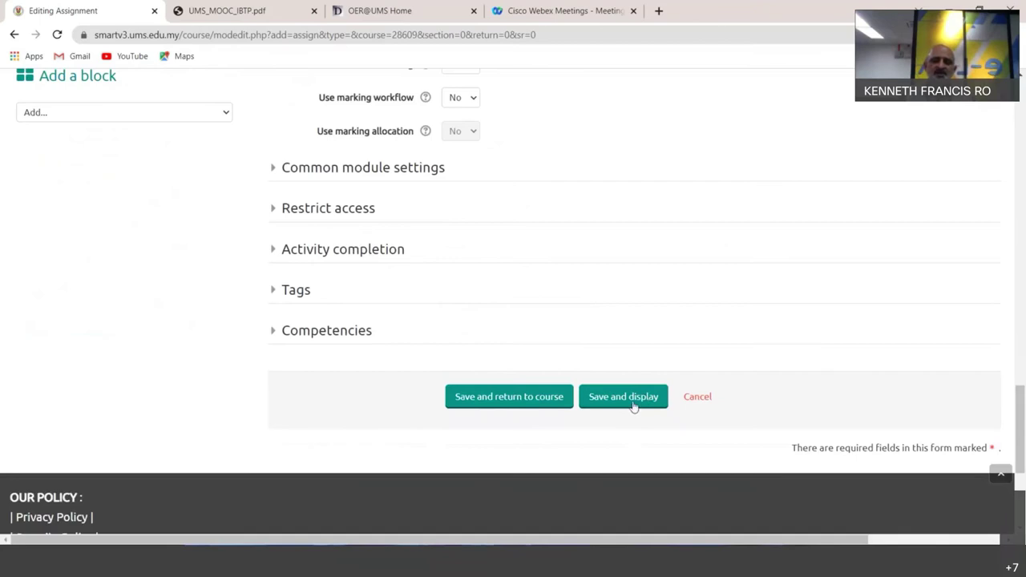
click(635, 405)
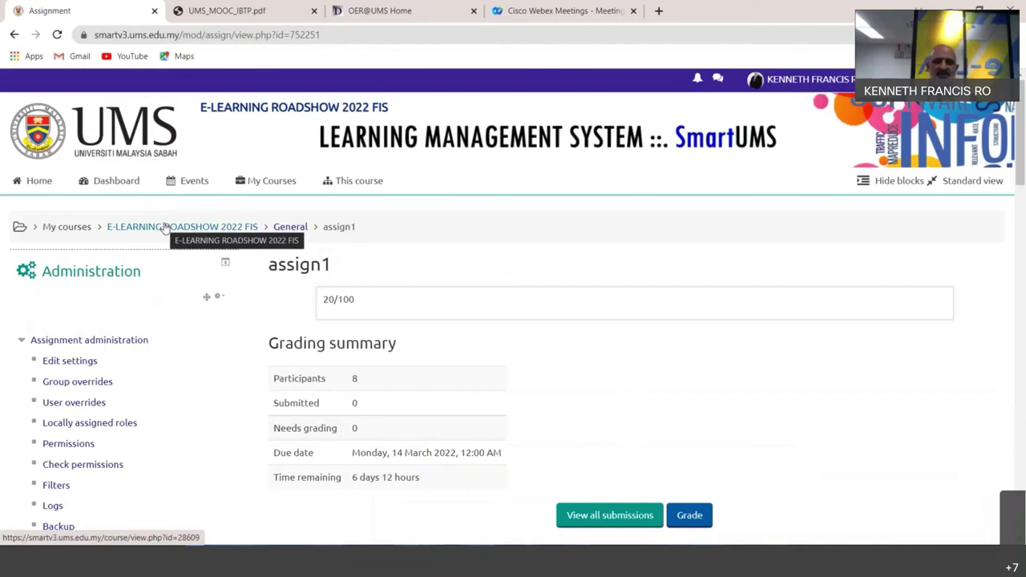
click(165, 229)
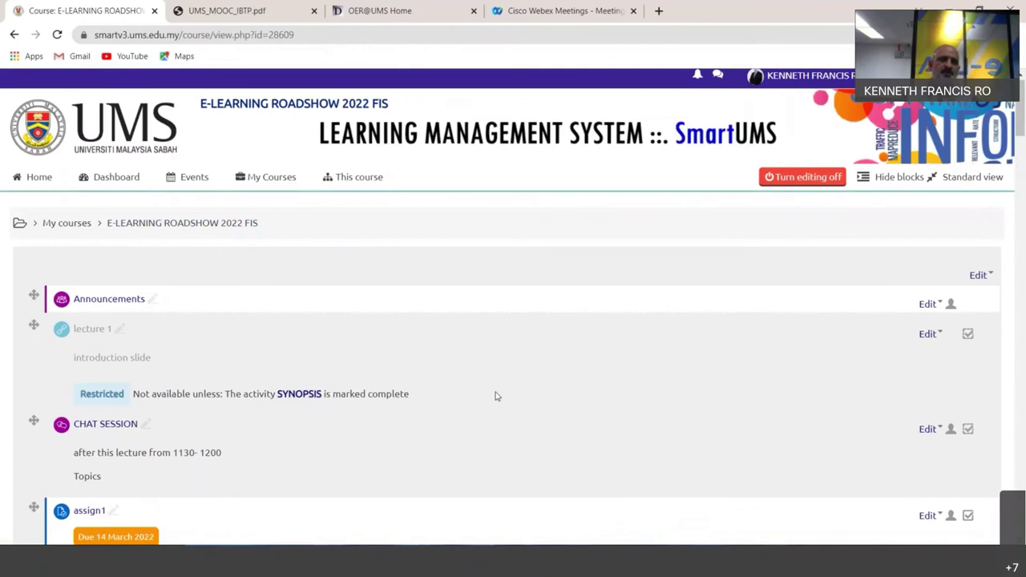
scroll(495, 396, down, 4)
scroll(495, 396, down, 3)
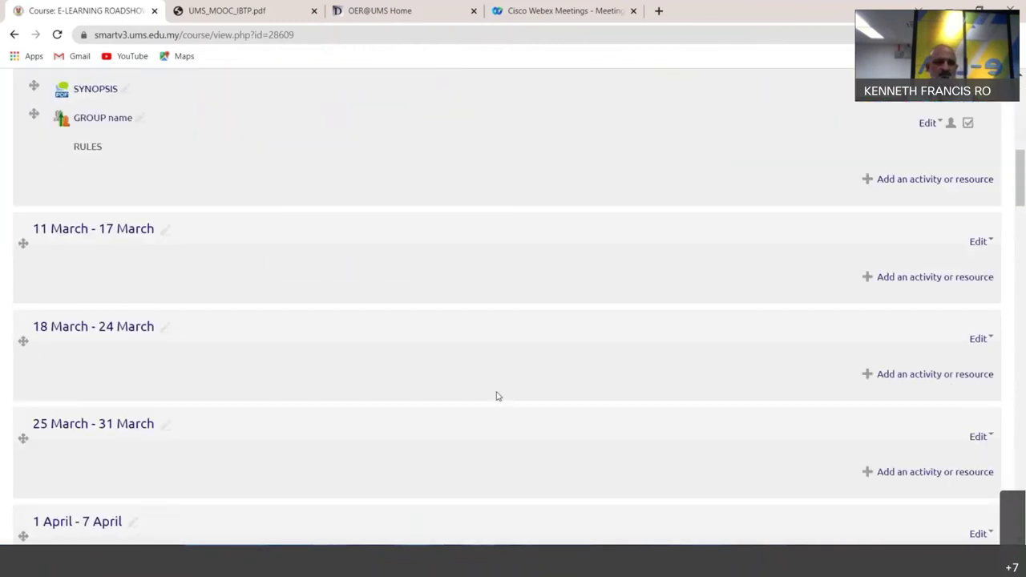
scroll(499, 393, down, 3)
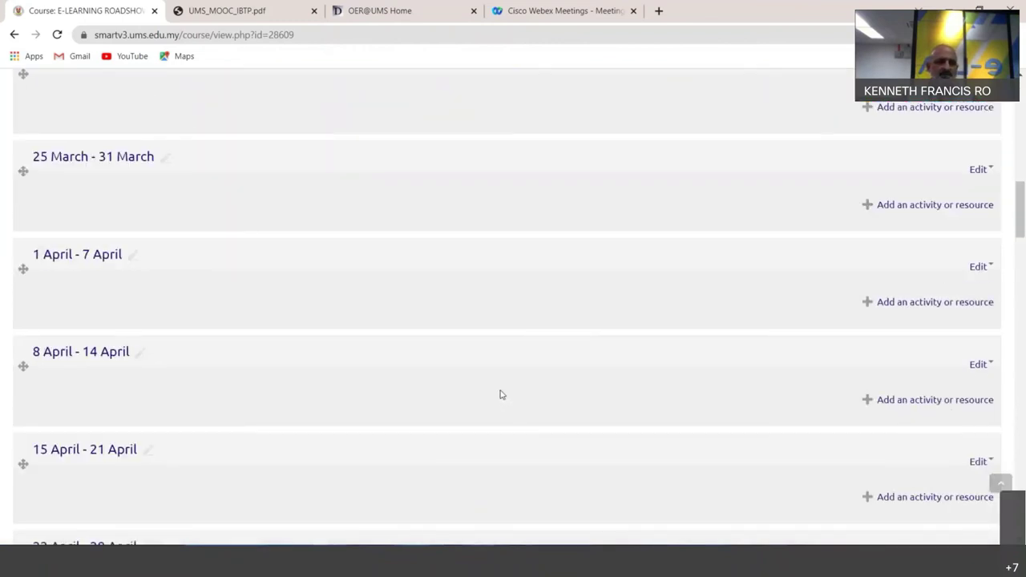
scroll(500, 394, down, 3)
scroll(500, 394, down, 1)
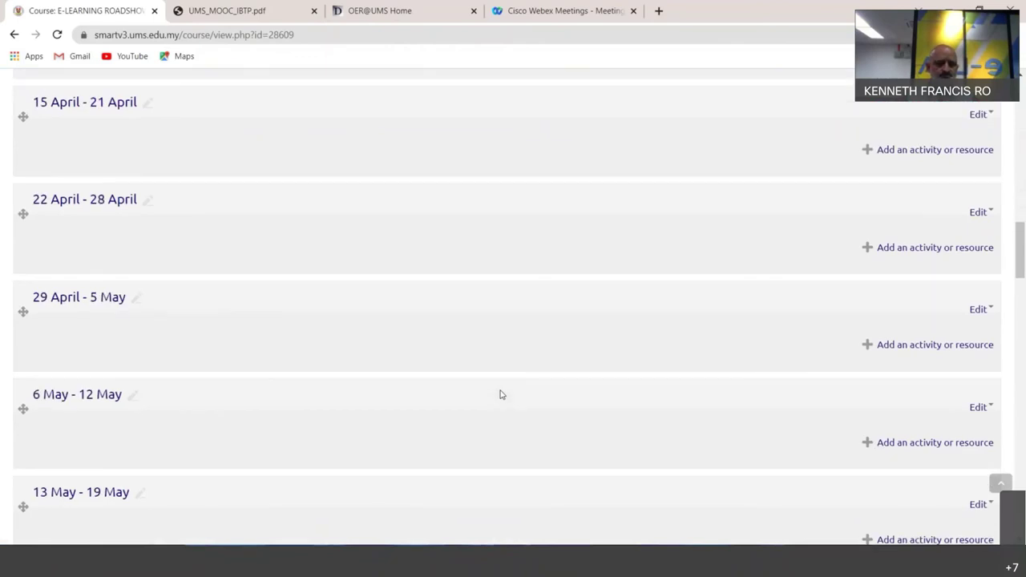
scroll(500, 395, down, 1)
scroll(500, 395, down, 3)
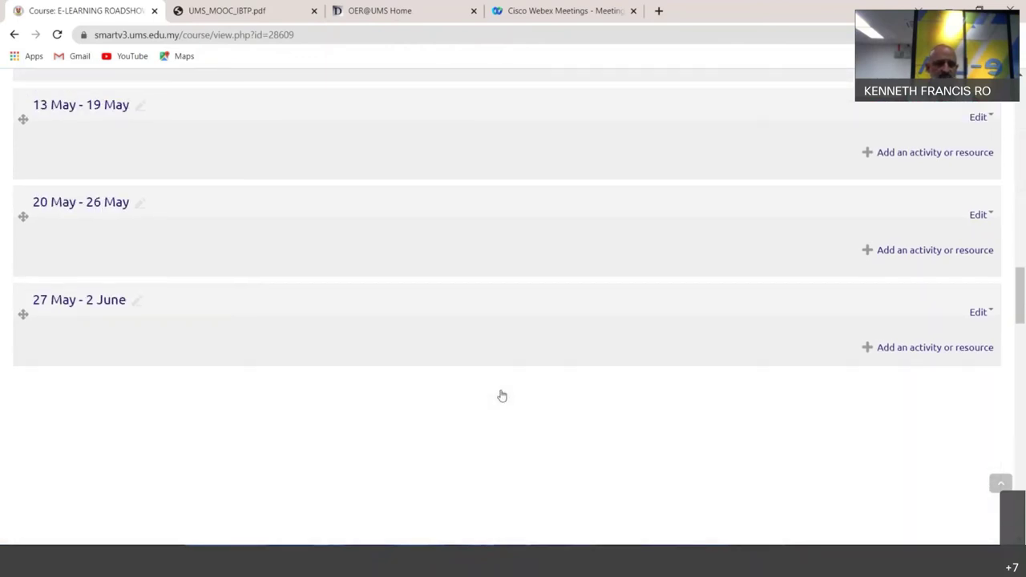
scroll(501, 396, down, 4)
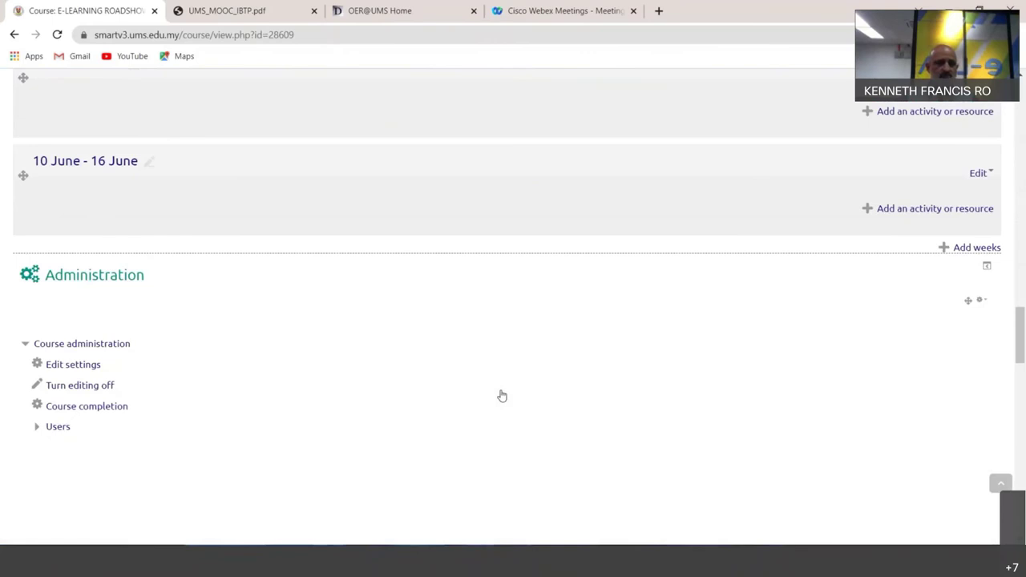
scroll(502, 394, down, 4)
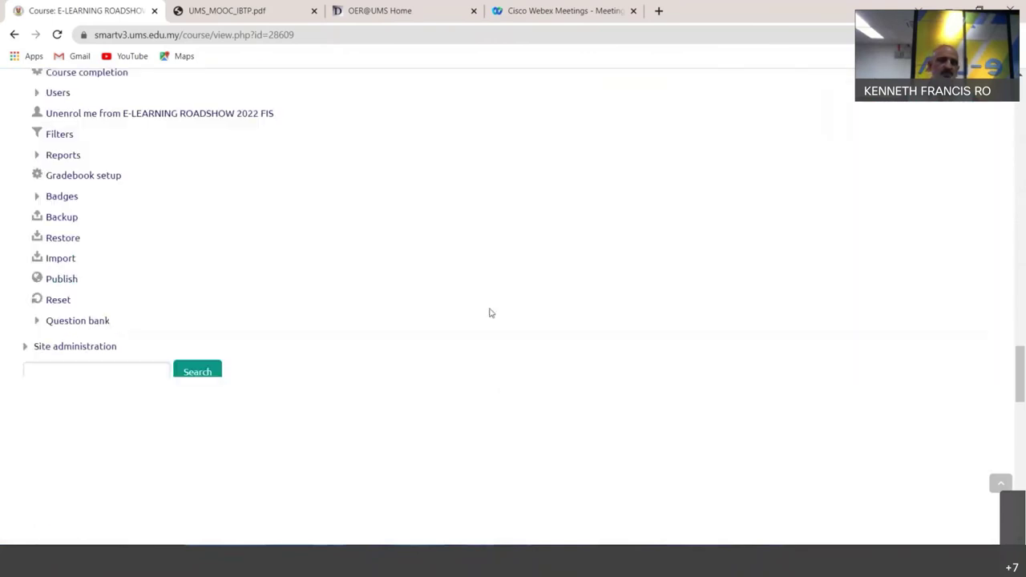
Step: Open Gradebook setup and review assign1 at max grade 20.00 with a 20.00 course total
click(100, 180)
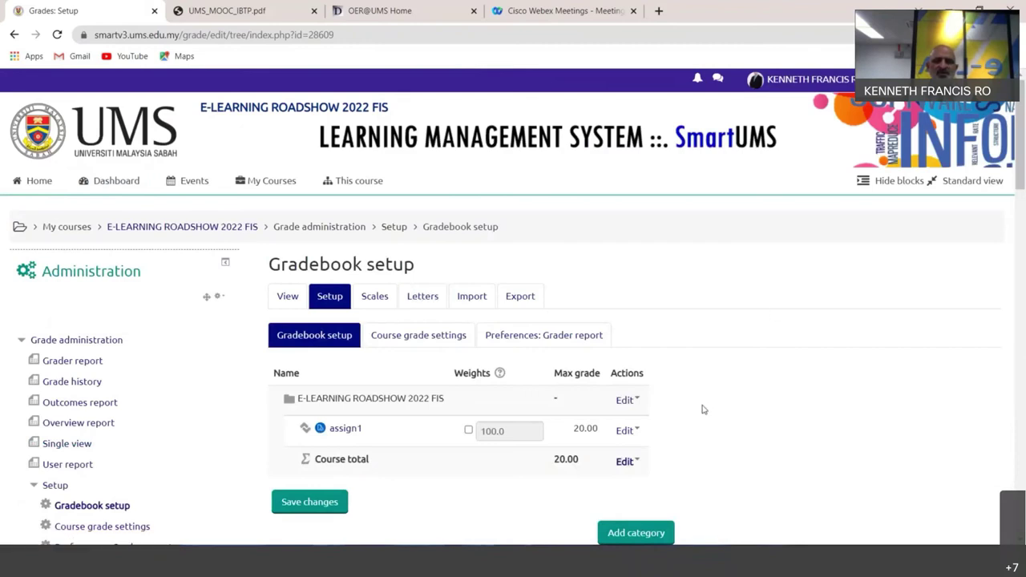
scroll(469, 478, down, 1)
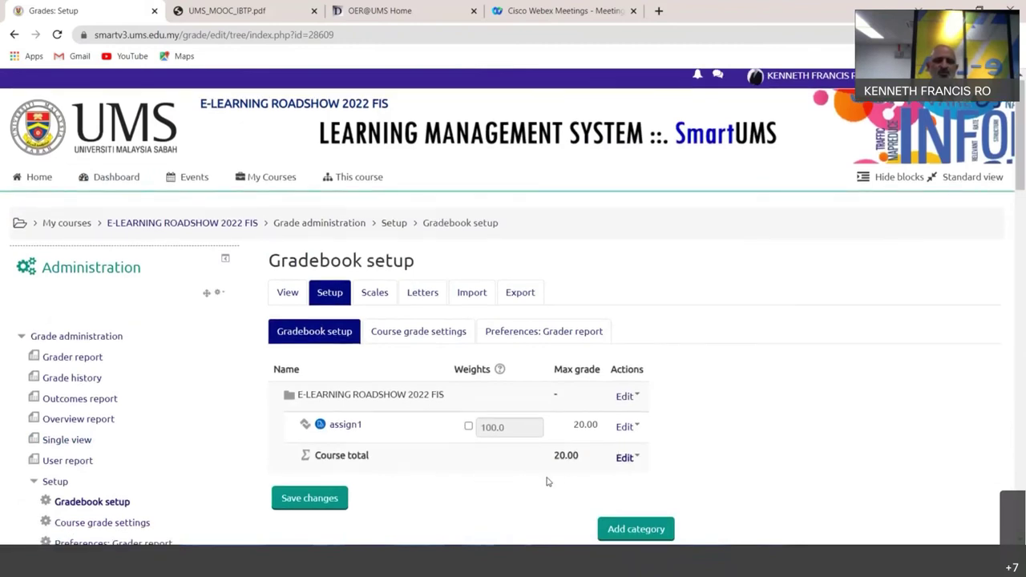
scroll(545, 481, down, 1)
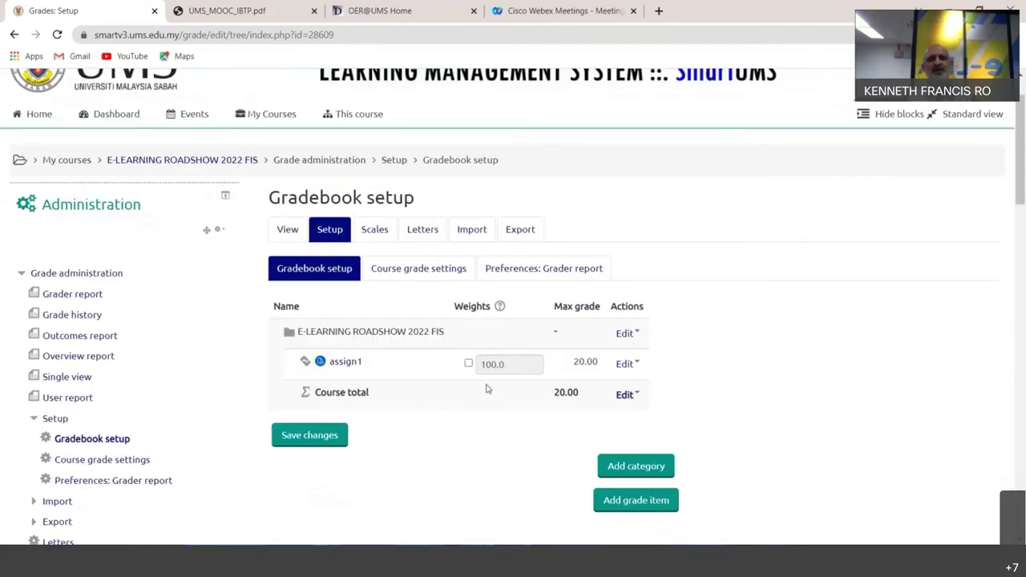
scroll(369, 363, down, 2)
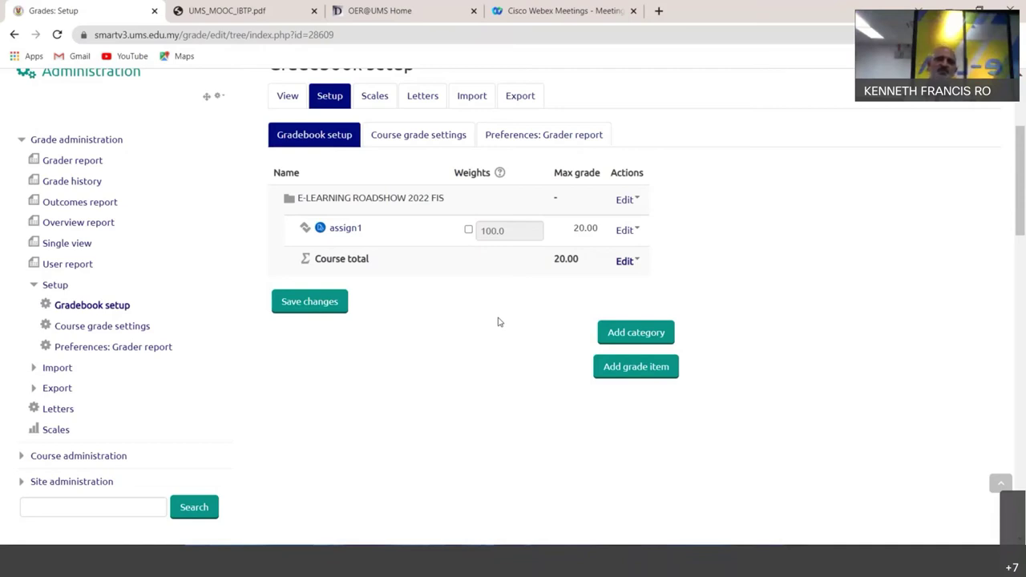
Step: Open the Grader report and scroll through the 8 participants' assign1 and course total columns
click(288, 97)
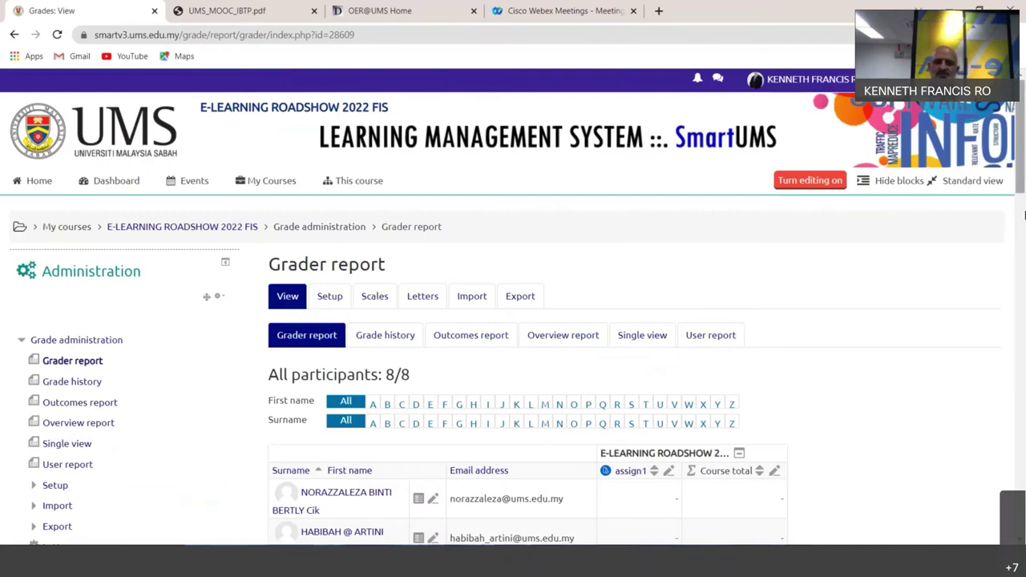
drag(1018, 186, 1024, 223)
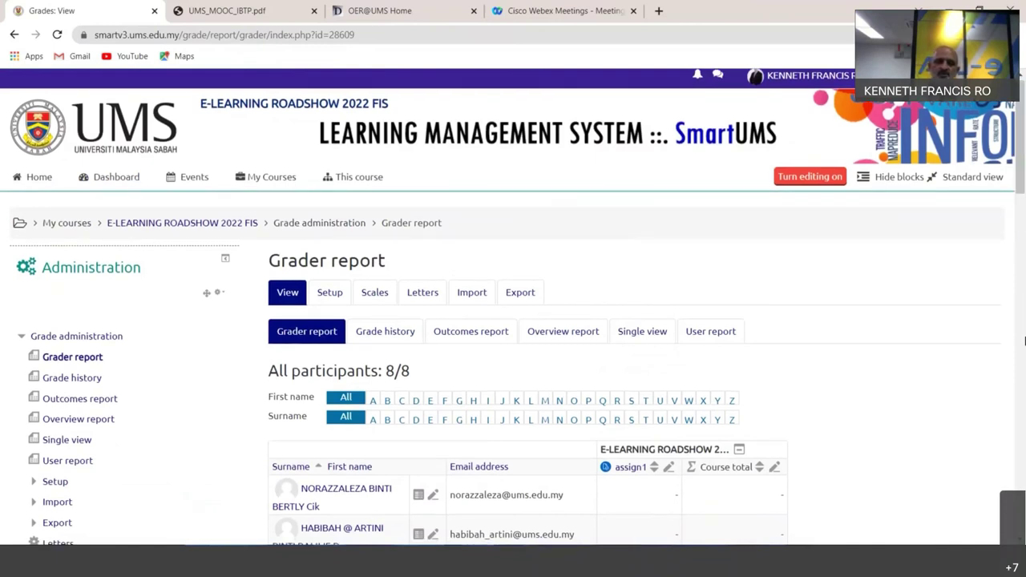
scroll(1024, 372, down, 1)
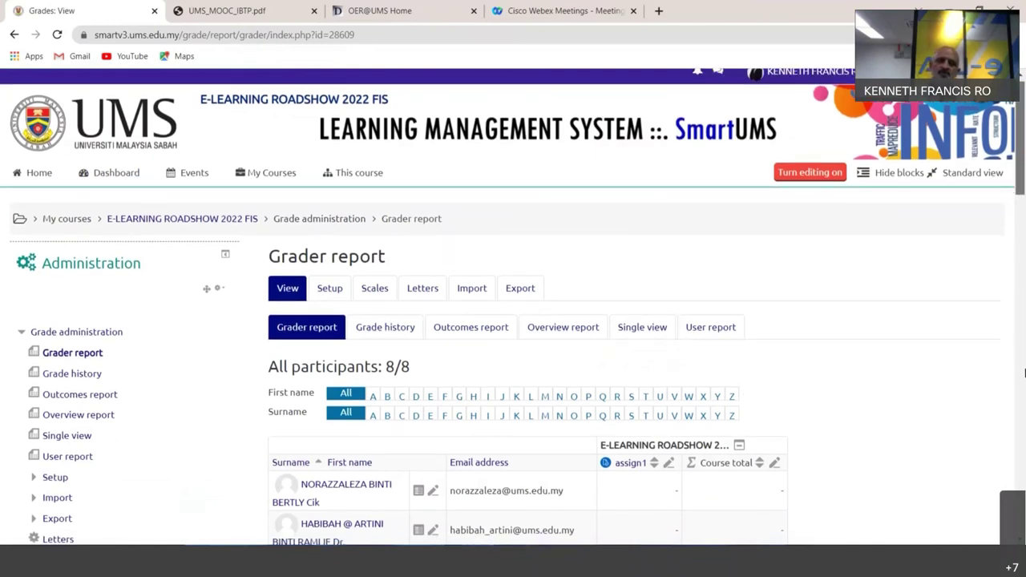
scroll(1019, 371, down, 6)
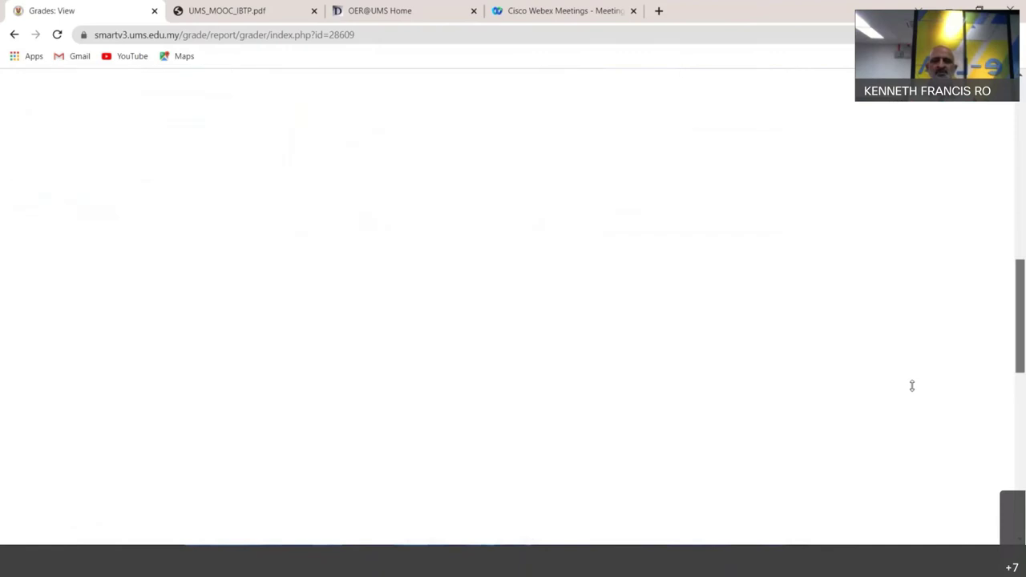
scroll(934, 331, down, 5)
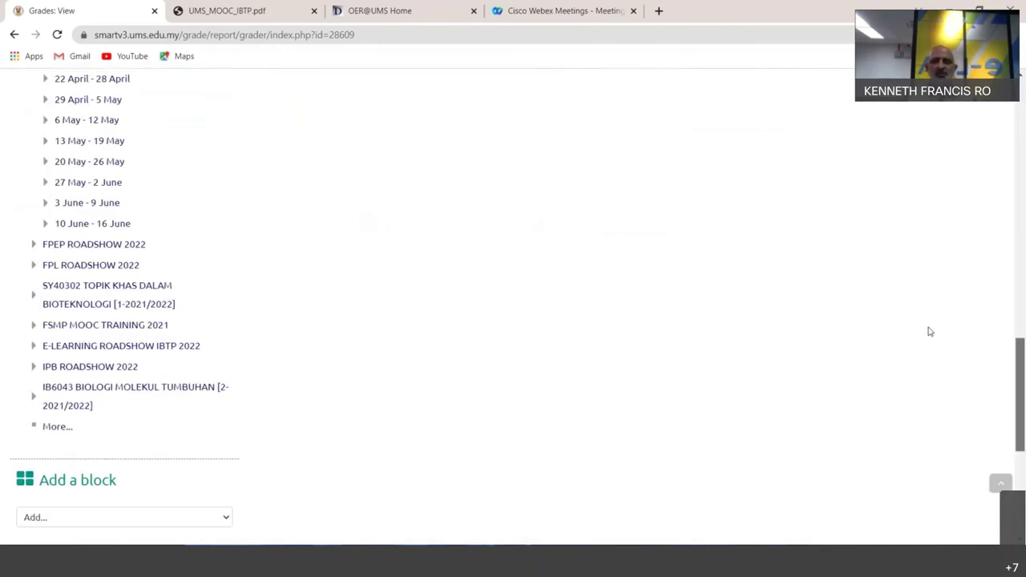
scroll(931, 332, up, 3)
scroll(928, 335, up, 4)
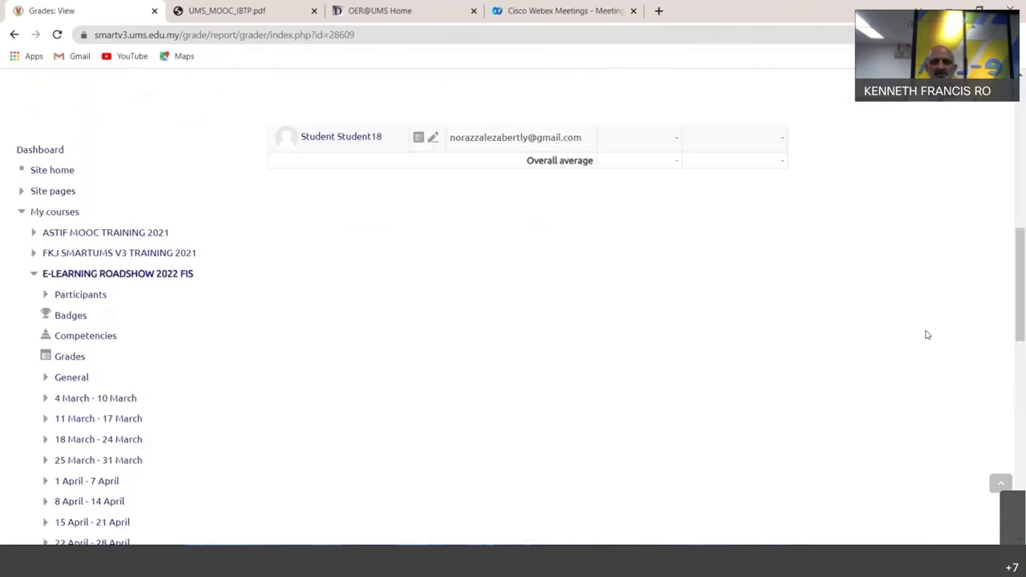
scroll(928, 335, up, 1)
scroll(927, 336, up, 5)
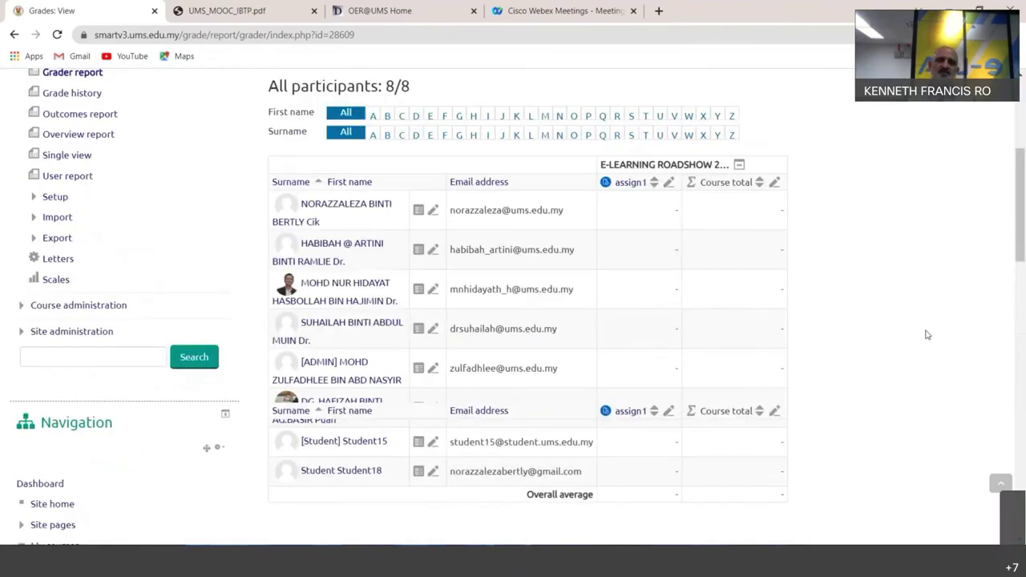
scroll(345, 224, up, 2)
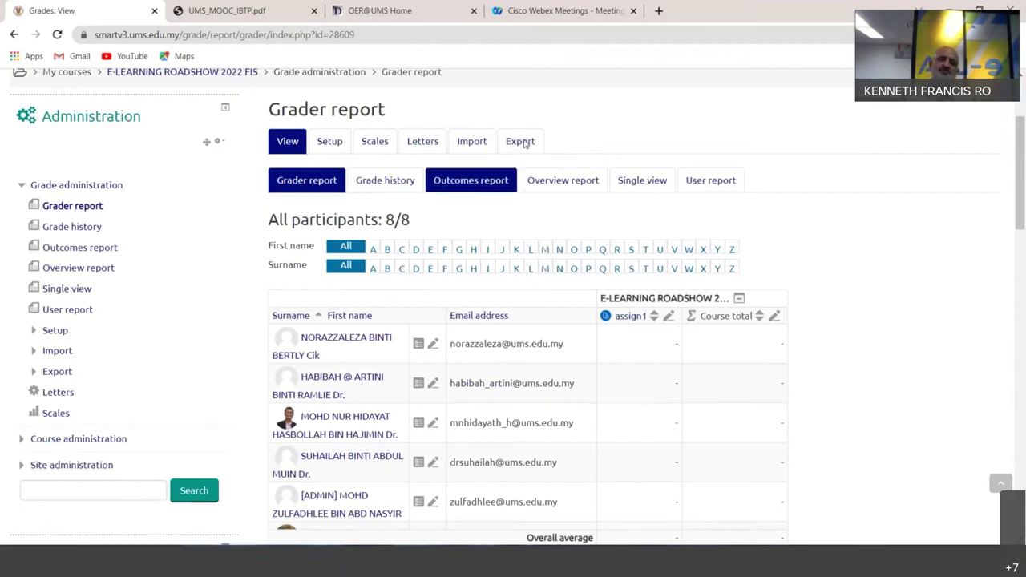
Step: Export the course grades as an Excel spreadsheet and download the file
click(521, 141)
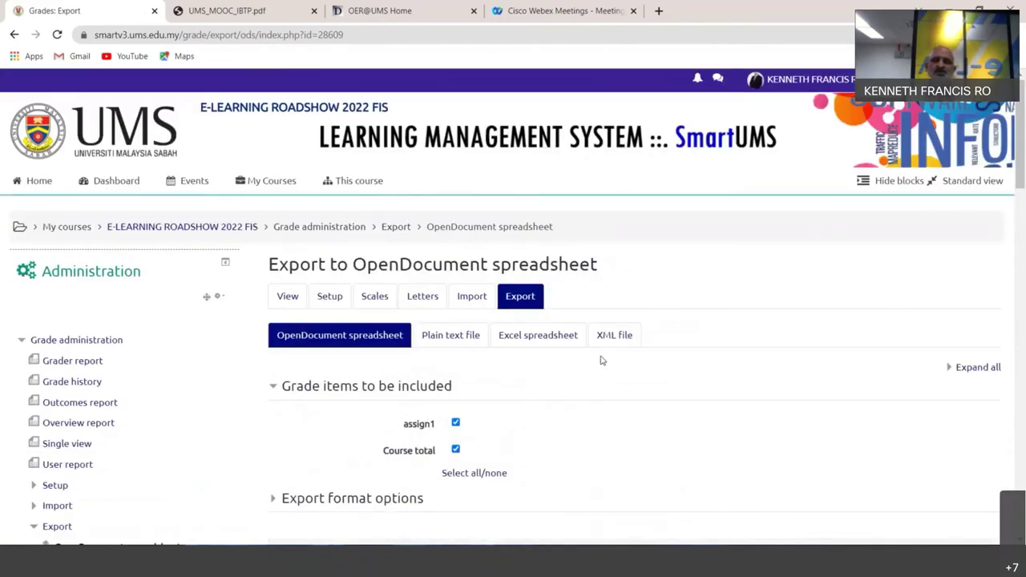
click(551, 337)
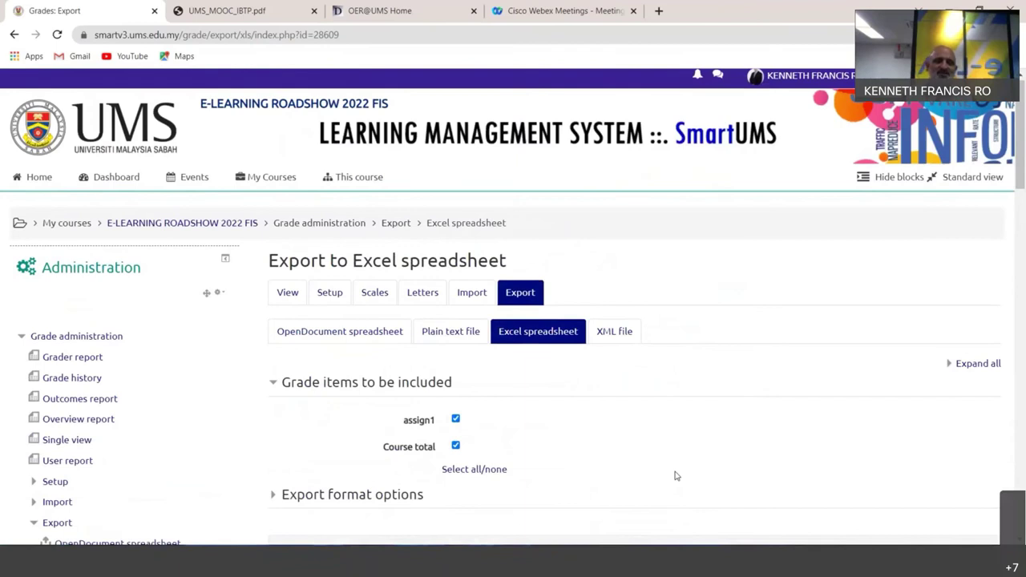
scroll(675, 476, down, 2)
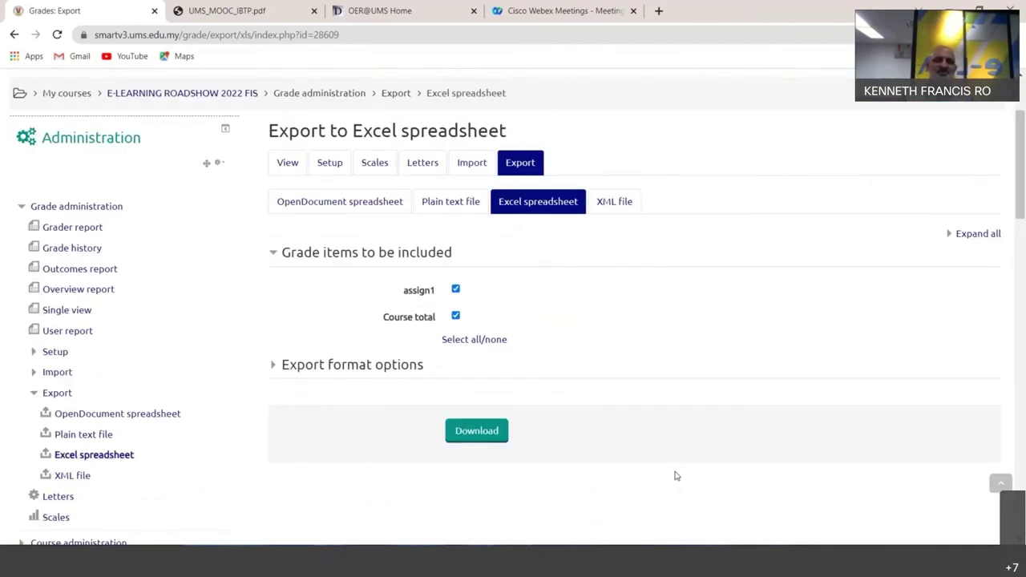
click(485, 433)
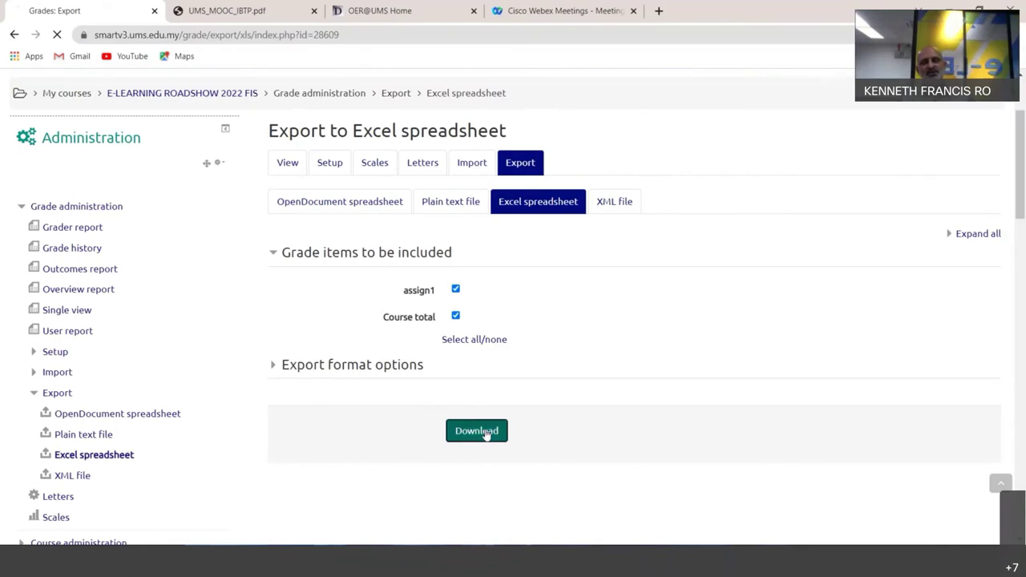
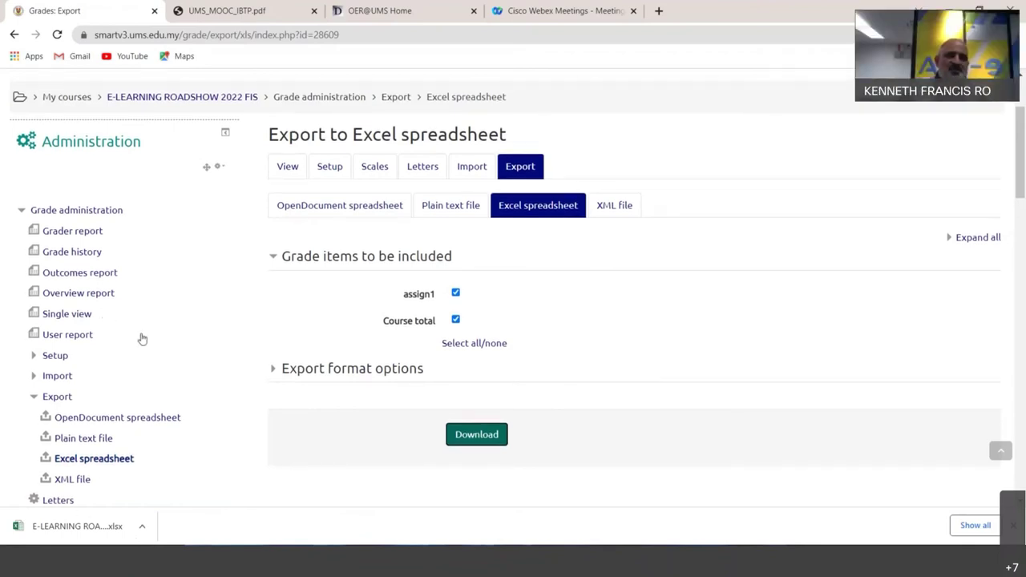
Step: Go back to the E-LEARNING ROADSHOW 2022 FIS course page from the Excel export page's breadcrumb
scroll(142, 340, up, 2)
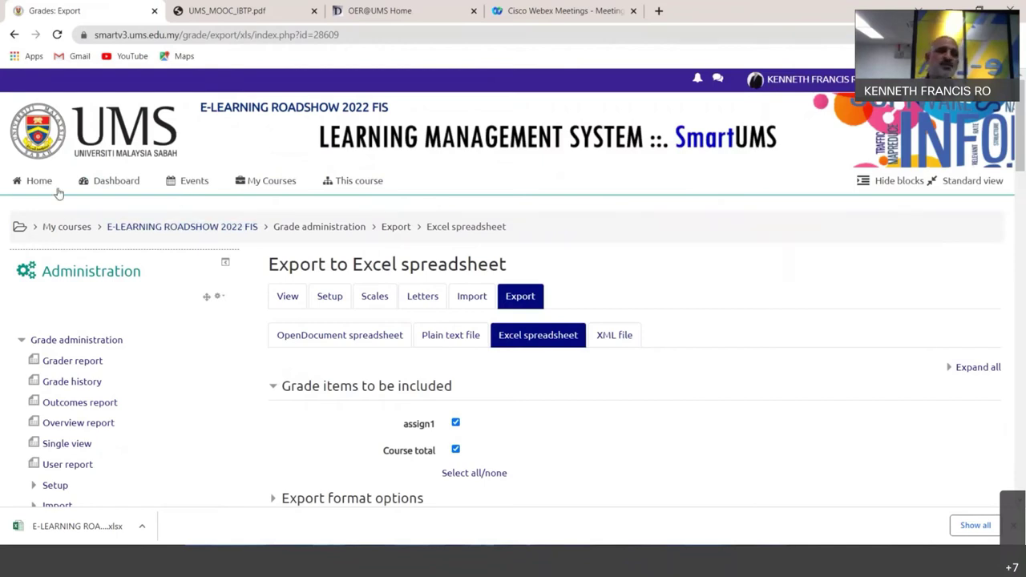
click(158, 230)
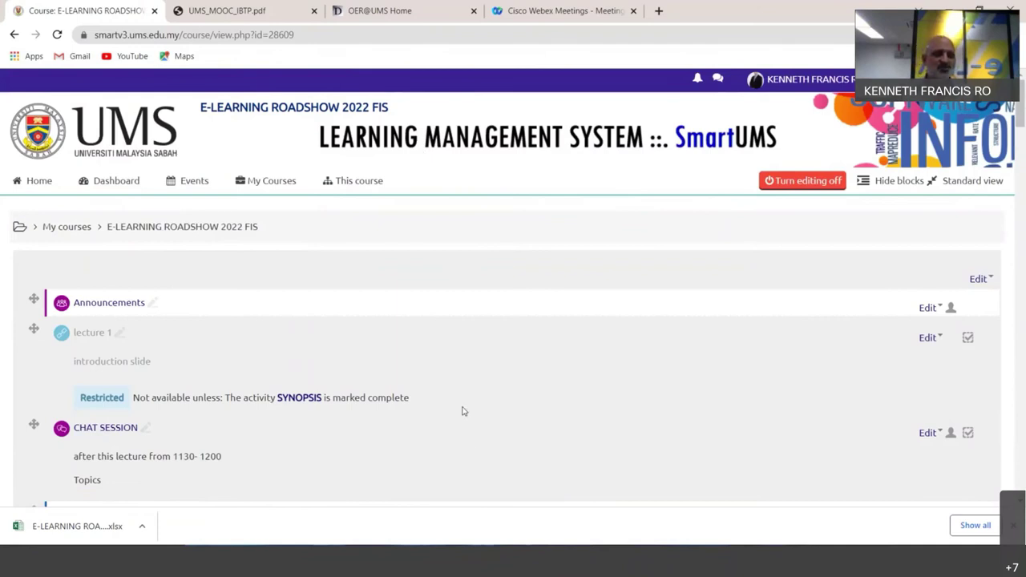
Step: Show the This course menu of areas like People and Grades, then close it
click(360, 181)
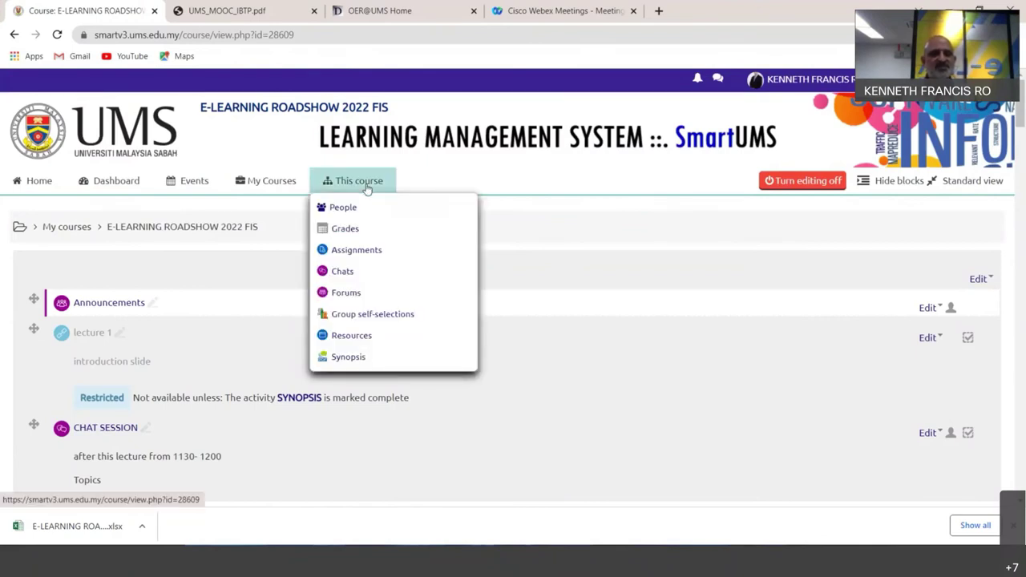
click(636, 297)
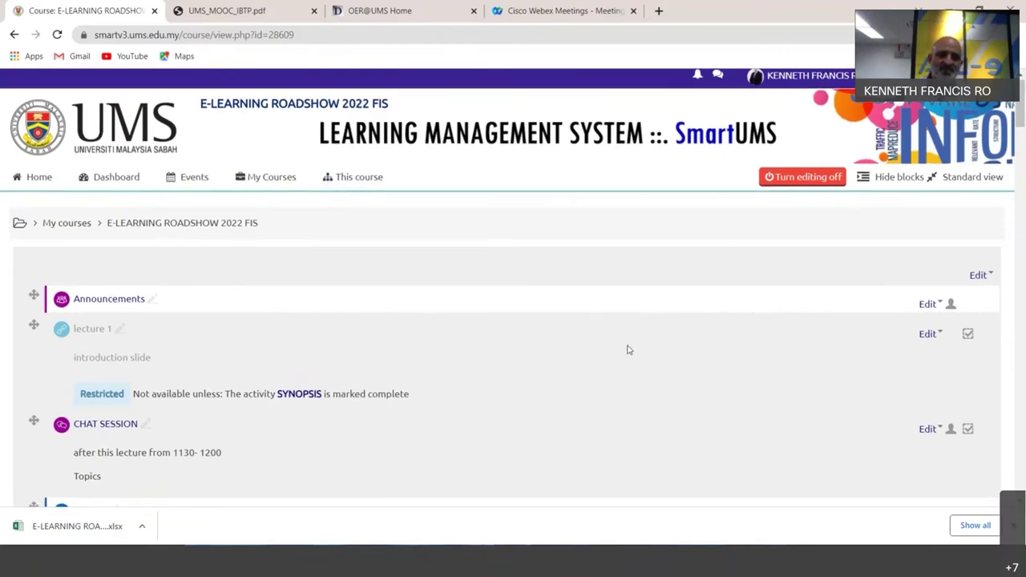
scroll(628, 350, down, 2)
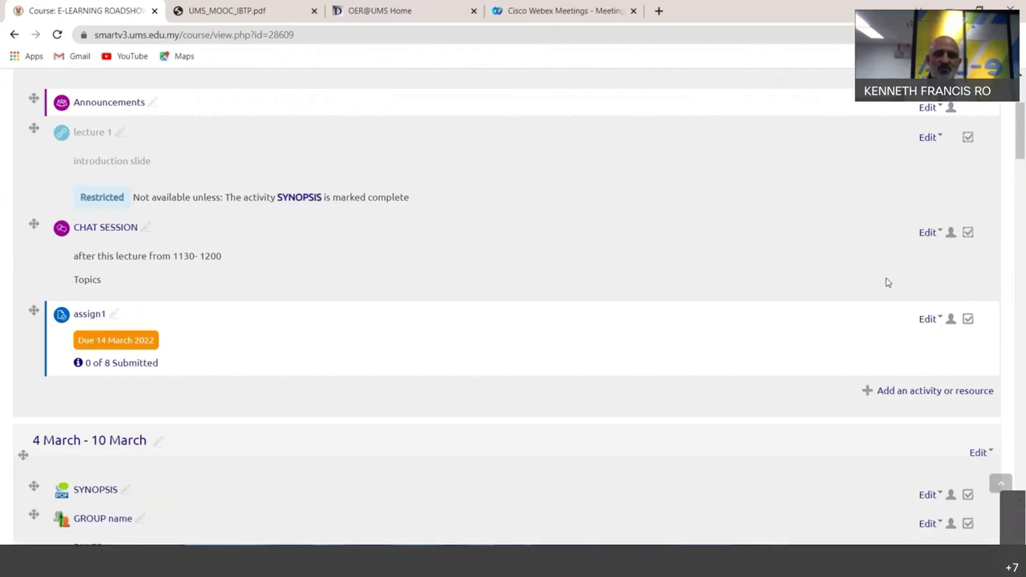
Step: Open the Add an activity or resource chooser and browse its activity types
click(899, 393)
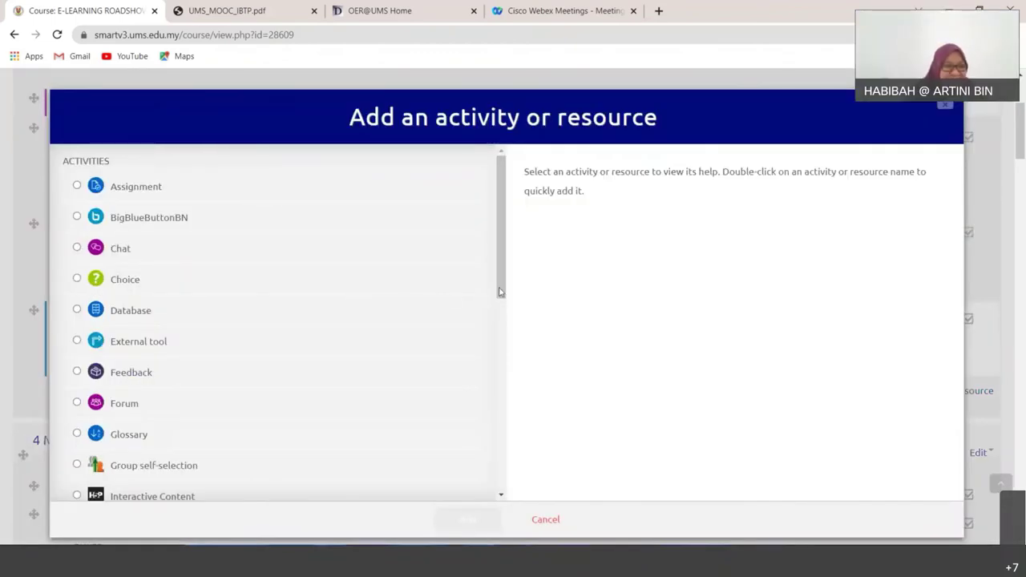
scroll(499, 332, down, 2)
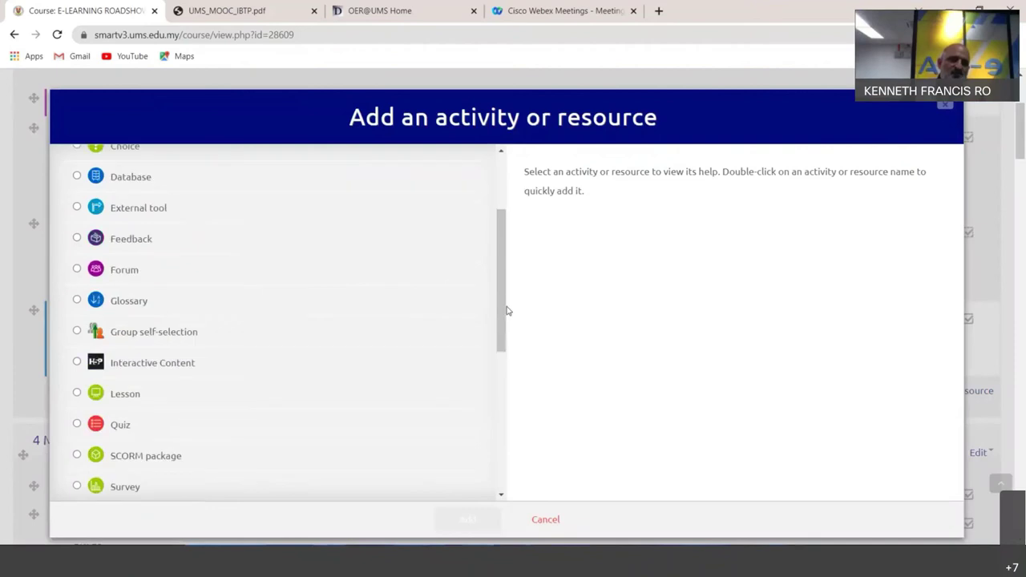
scroll(503, 360, down, 2)
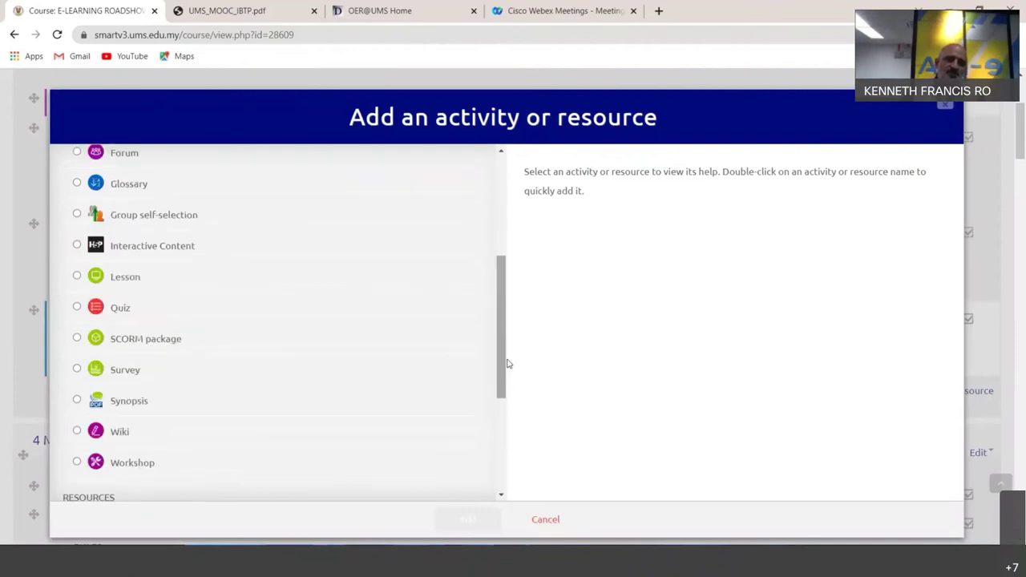
scroll(506, 401, down, 1)
scroll(506, 423, down, 2)
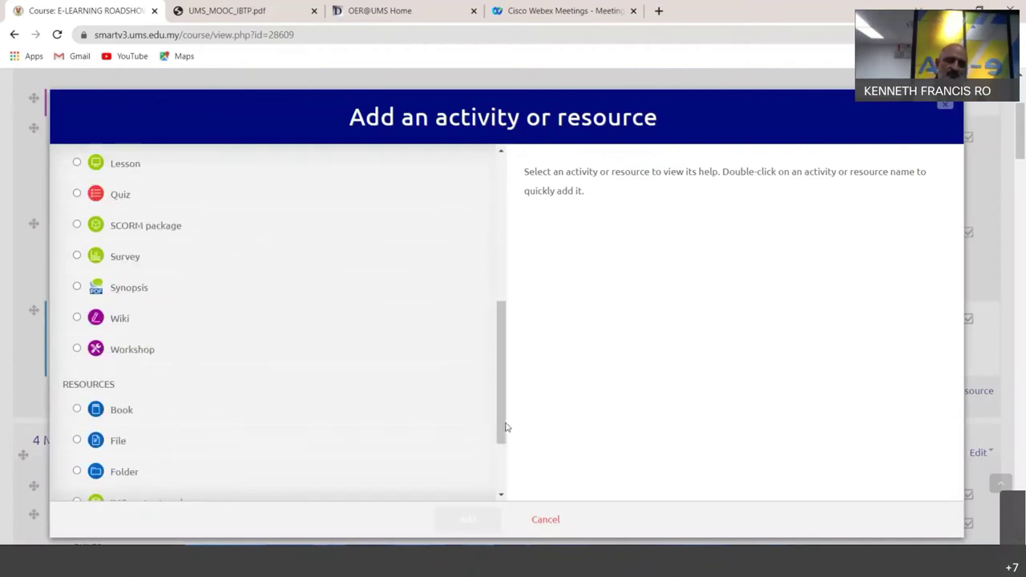
scroll(504, 459, down, 2)
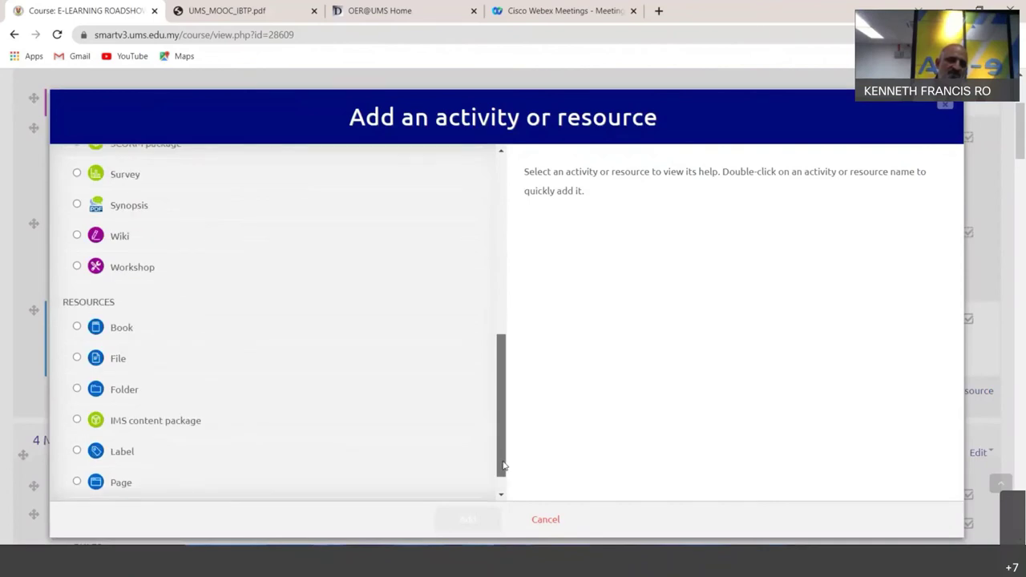
scroll(504, 465, down, 1)
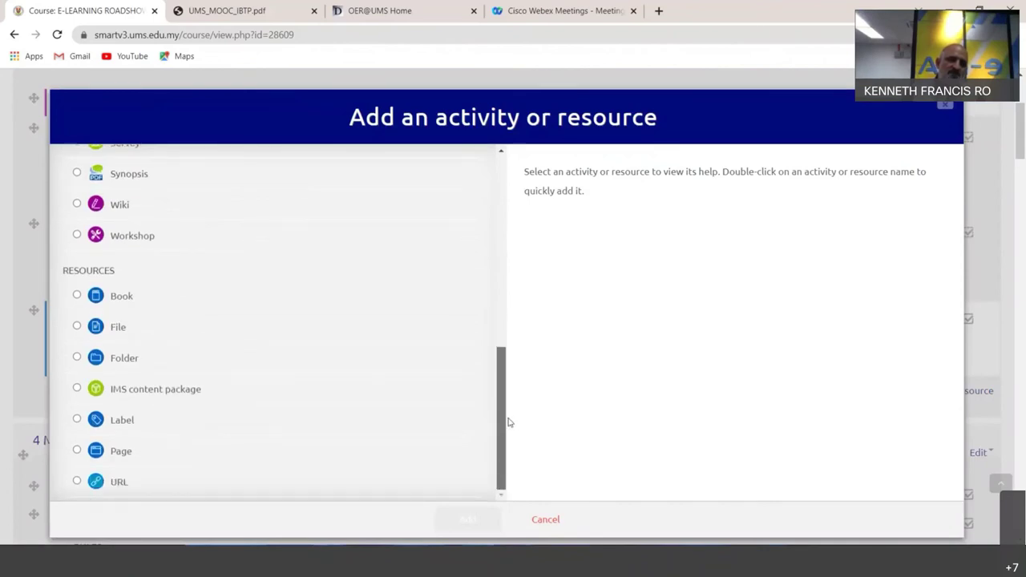
scroll(505, 340, up, 1)
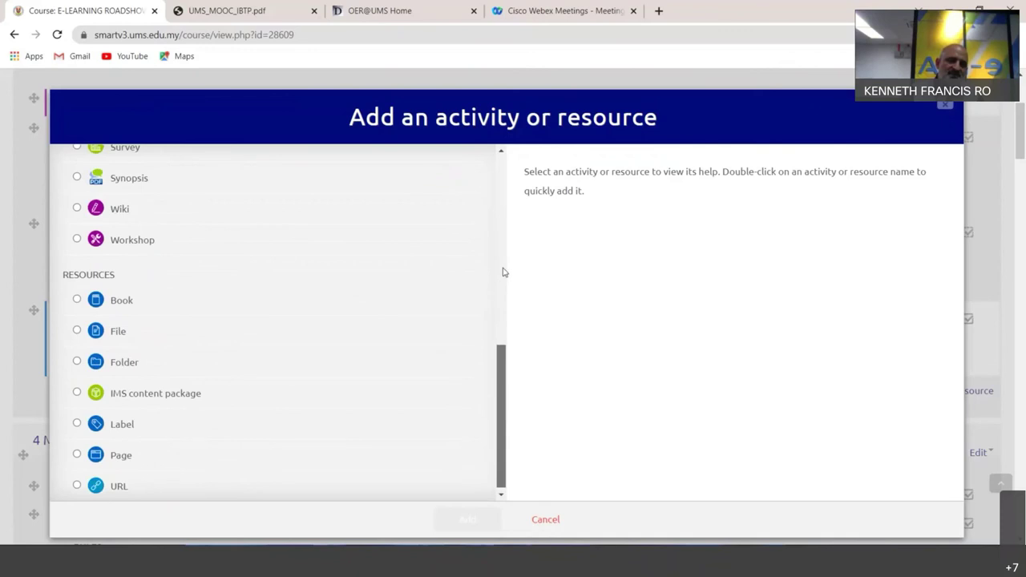
scroll(507, 269, up, 1)
scroll(508, 205, up, 1)
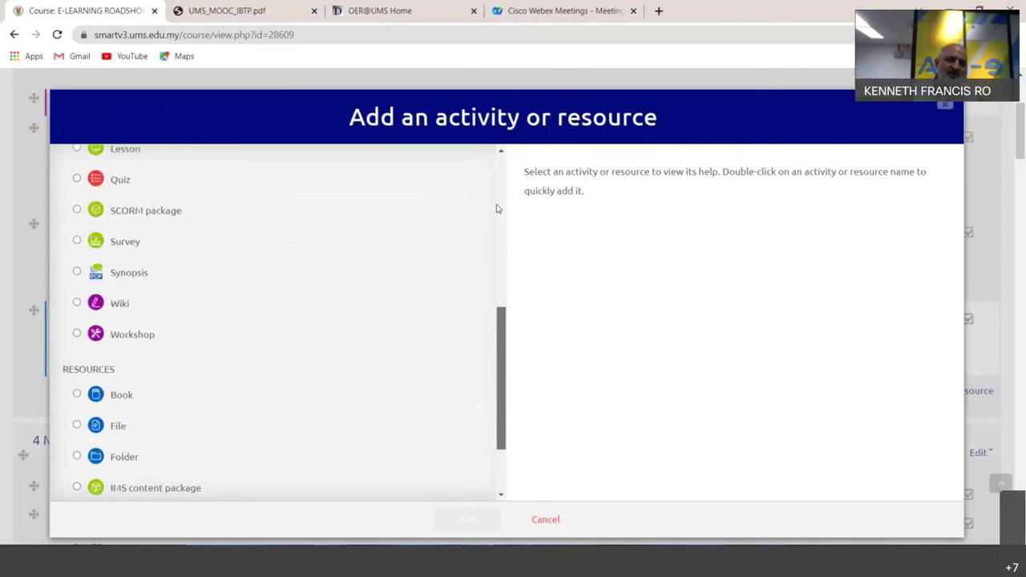
scroll(473, 226, up, 3)
scroll(468, 231, up, 2)
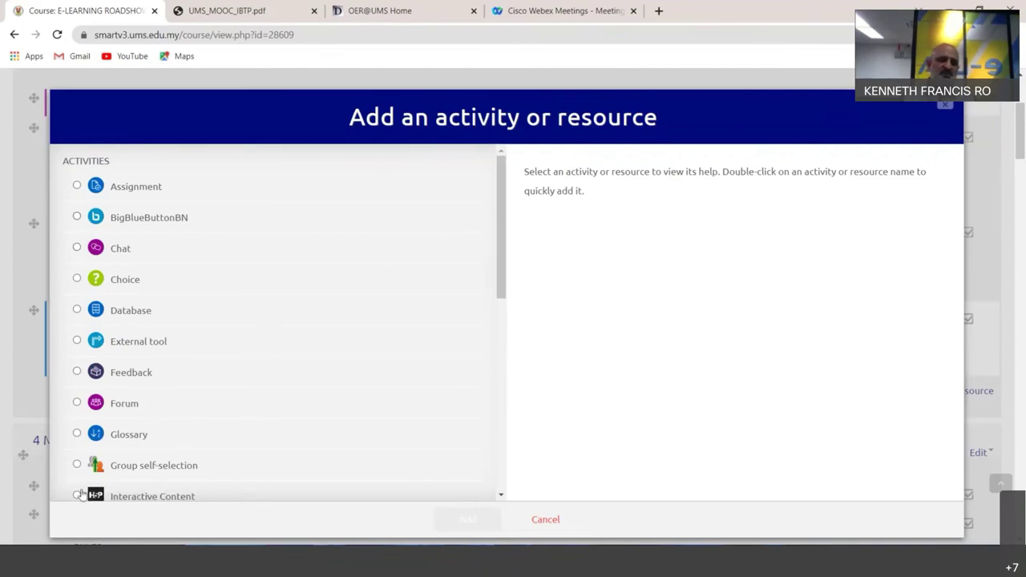
scroll(124, 498, down, 1)
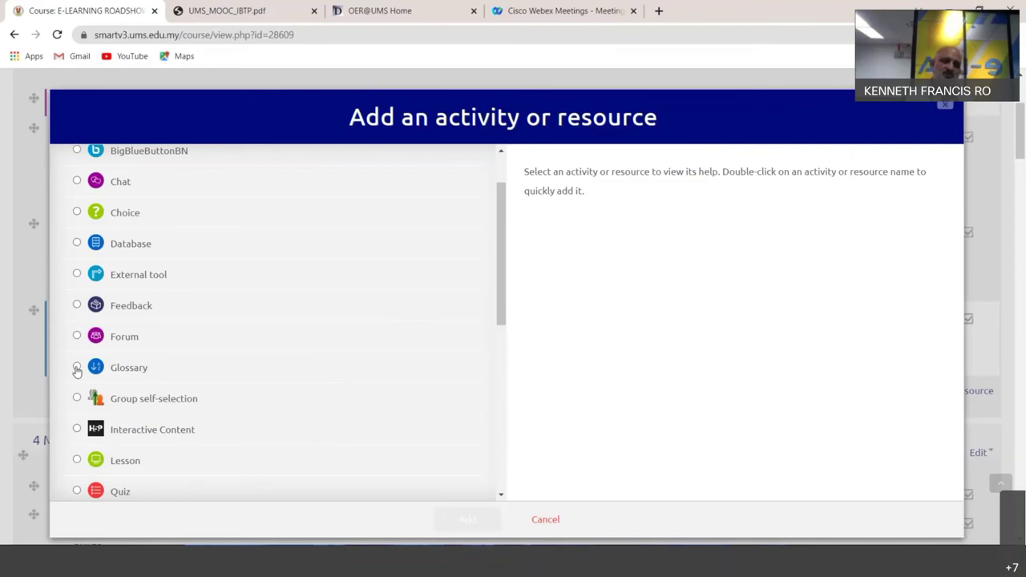
Step: Select Glossary in the activity chooser, choose Add, and read its description
click(77, 368)
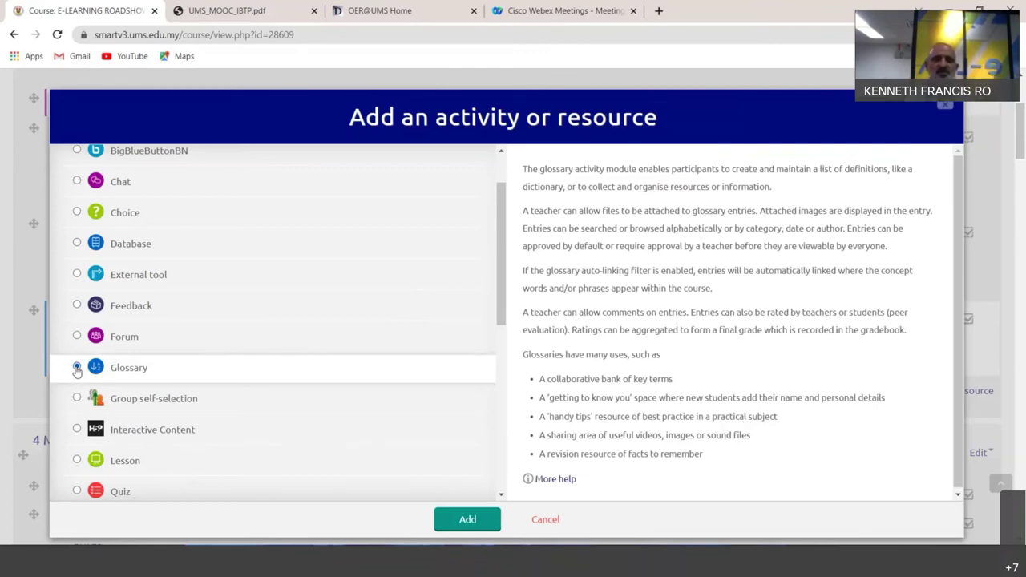
click(468, 519)
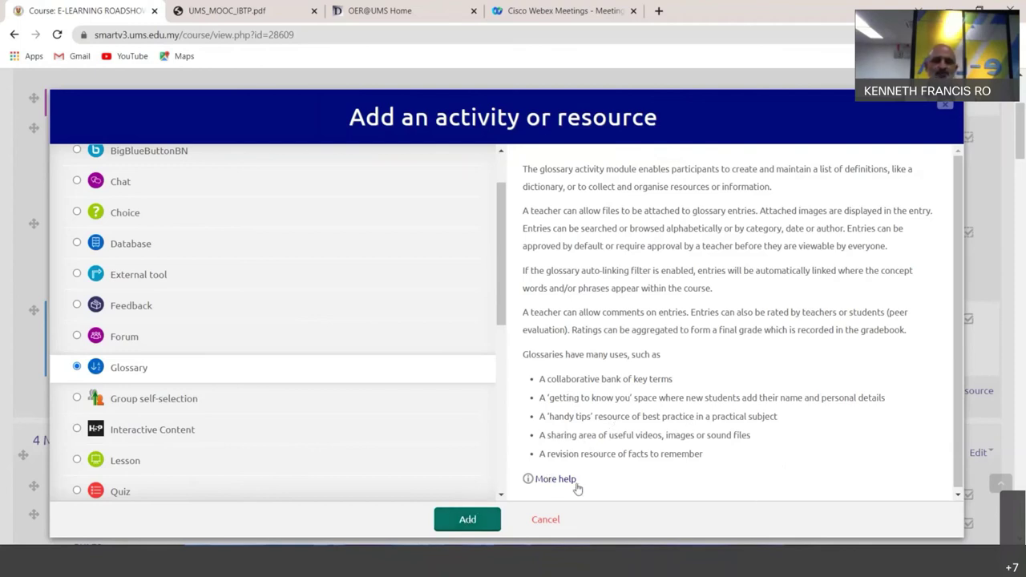
scroll(603, 496, down, 1)
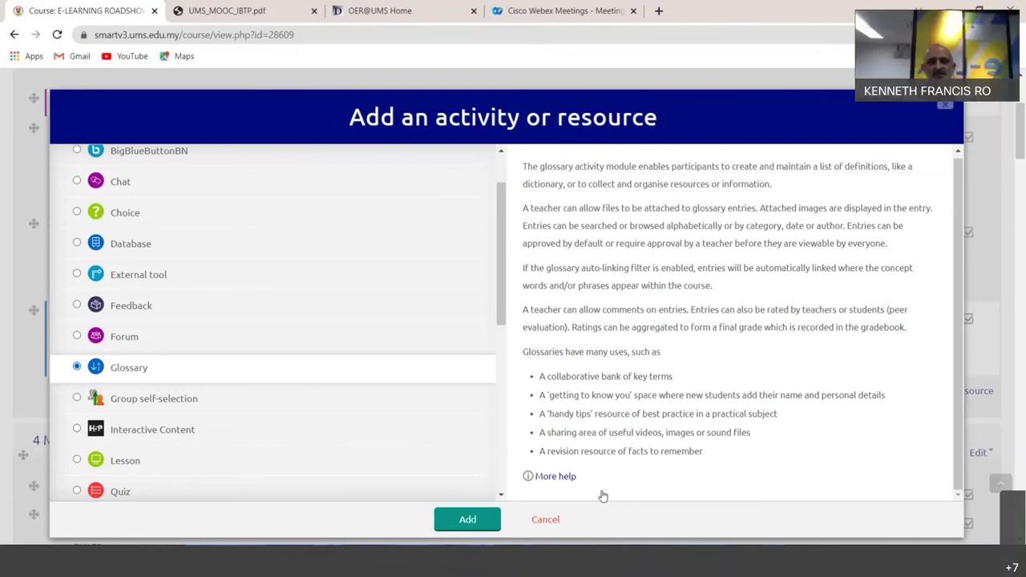
Step: Confirm adding the Glossary and expand the Entries section of its settings form
click(469, 523)
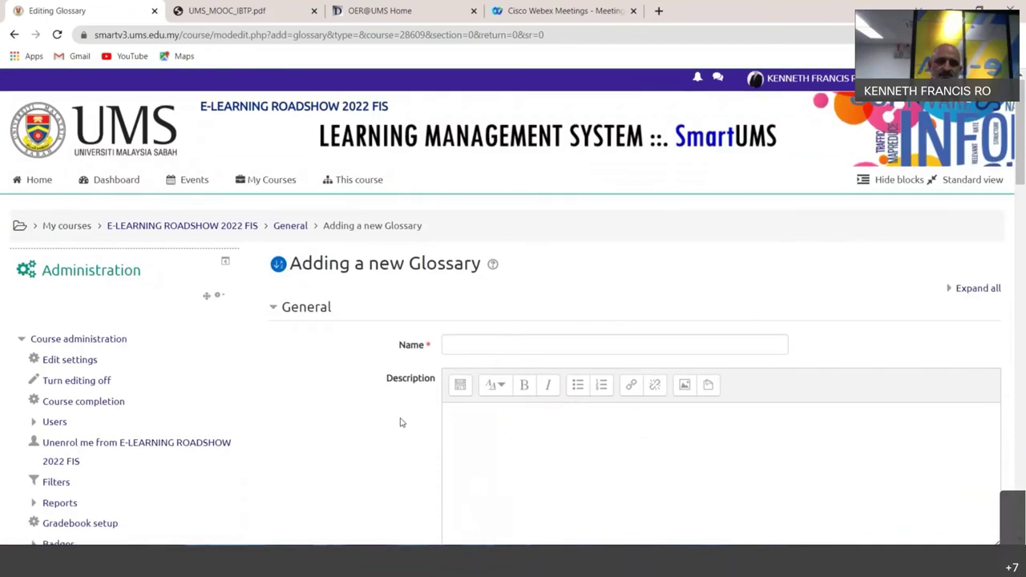
scroll(405, 423, down, 3)
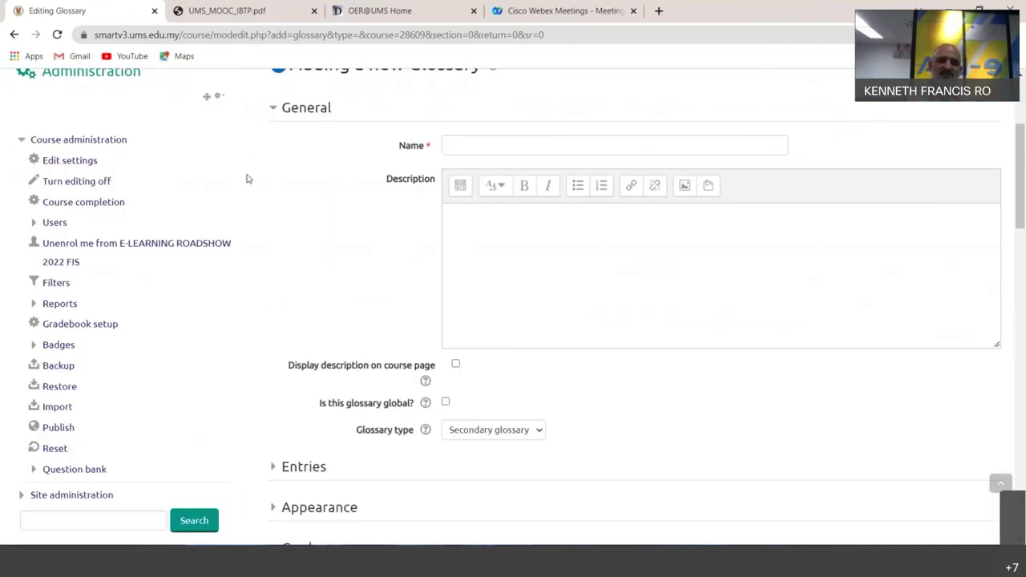
scroll(393, 177, down, 2)
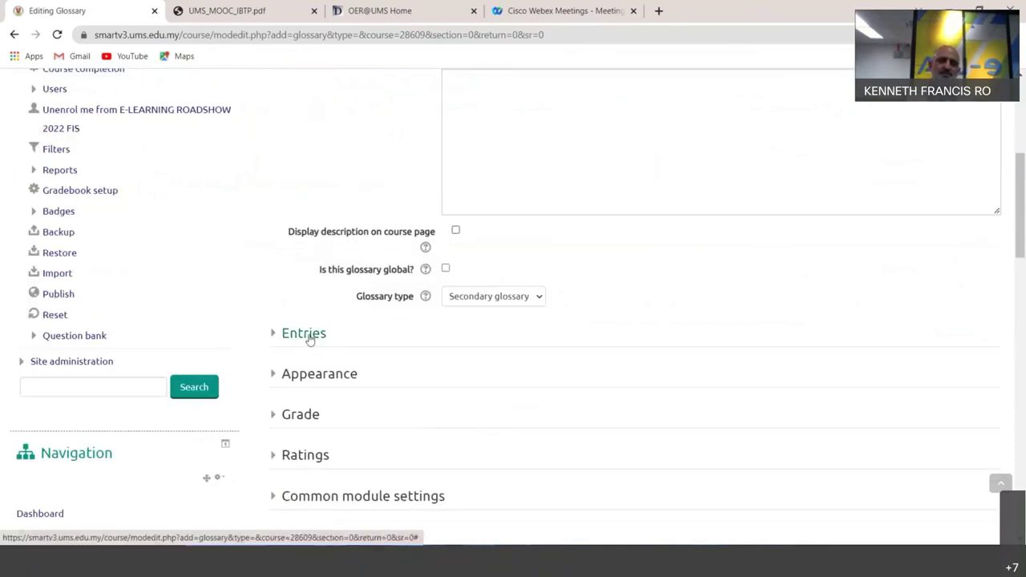
click(309, 340)
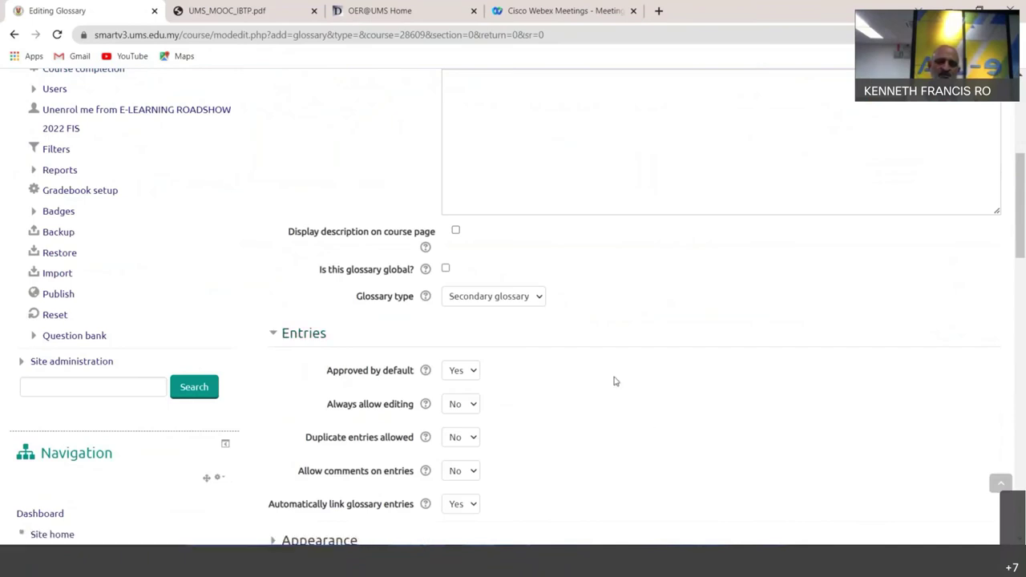
scroll(611, 394, down, 2)
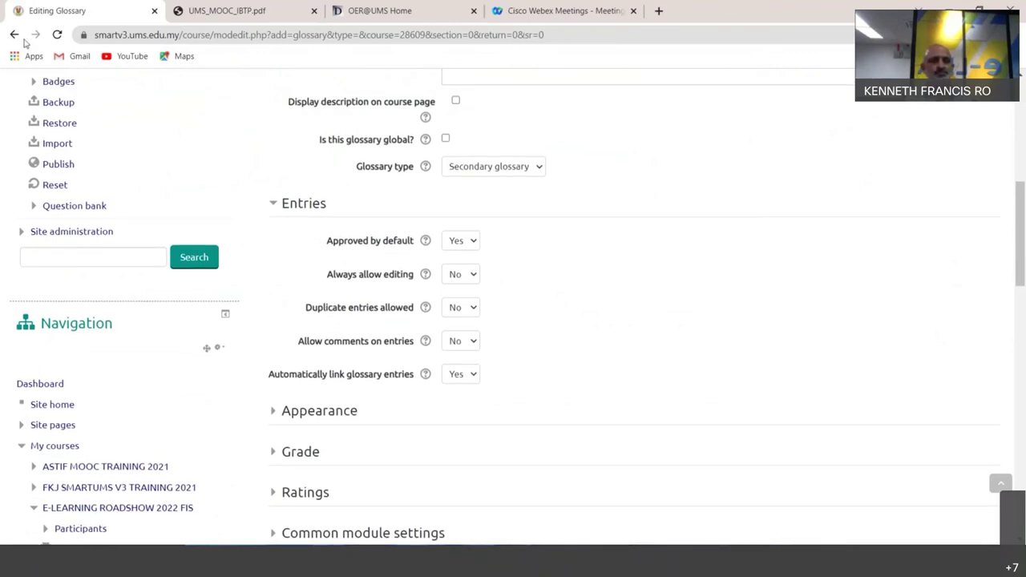
scroll(201, 112, up, 10)
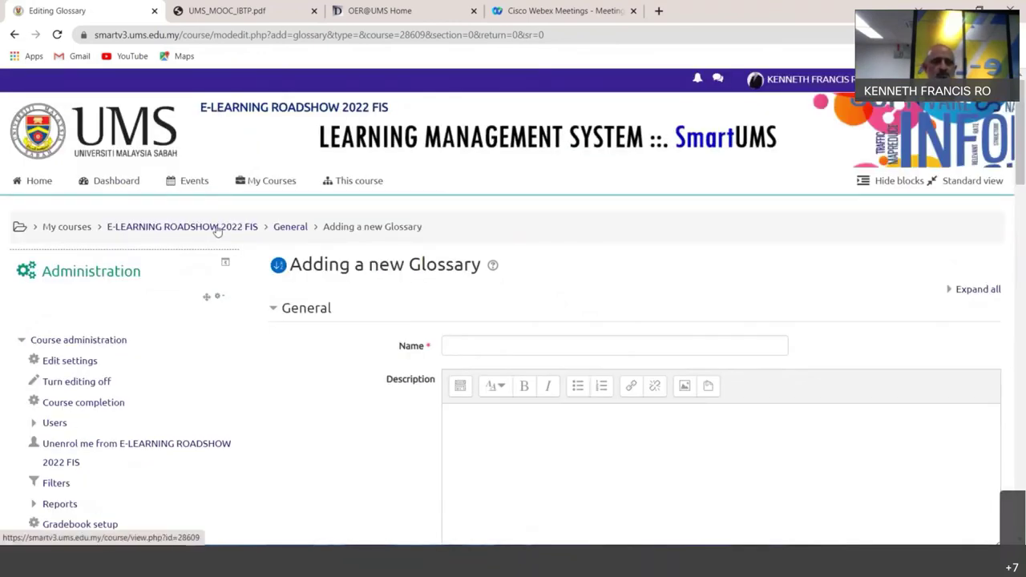
Step: Leave the unsaved glossary form for the E-LEARNING ROADSHOW 2022 FIS course page
click(216, 227)
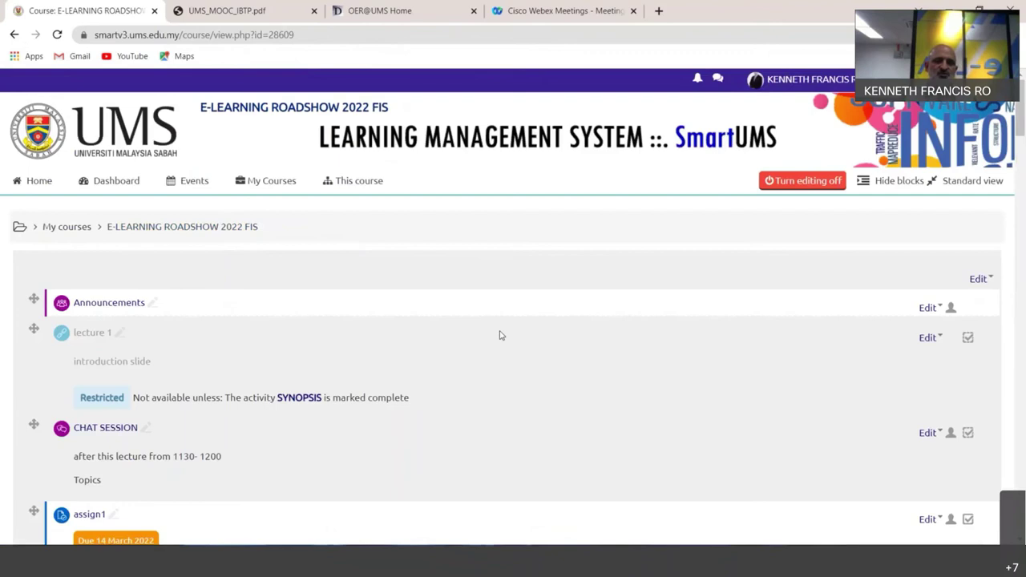
scroll(500, 335, down, 3)
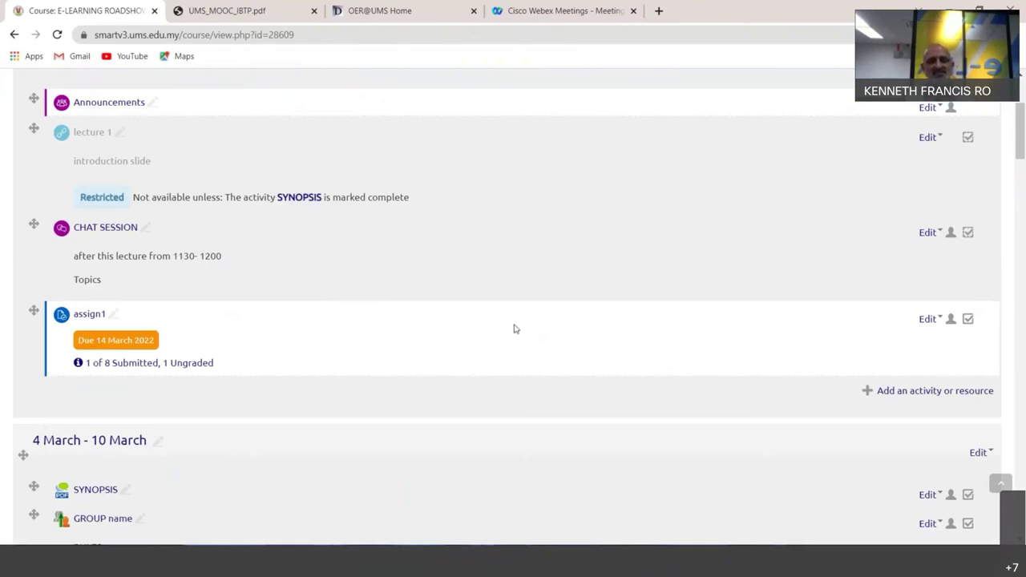
scroll(517, 330, down, 1)
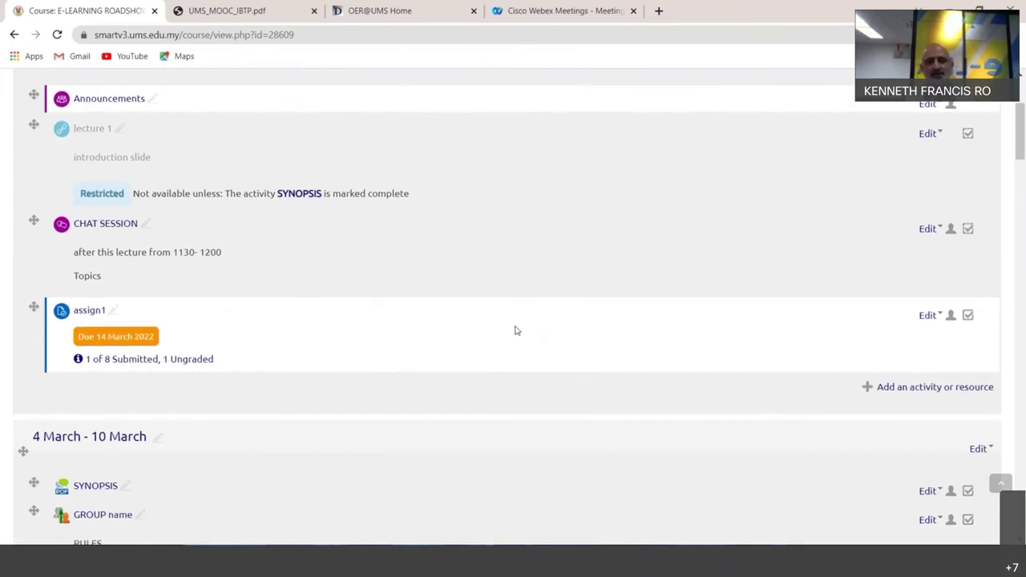
scroll(516, 330, down, 3)
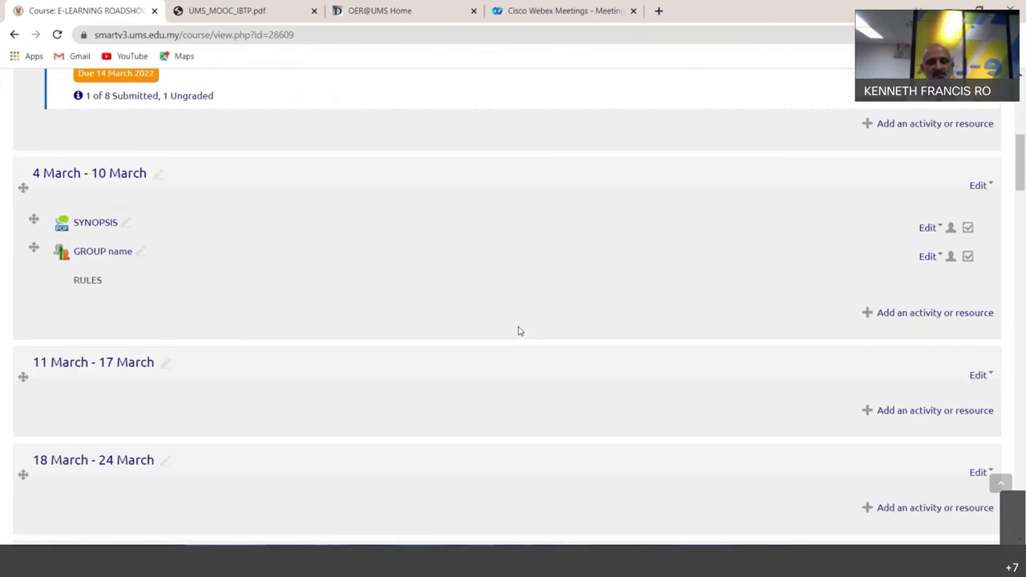
Step: Open the 4 March - 10 March week's activity chooser, pick Quiz, then cancel without adding
click(898, 317)
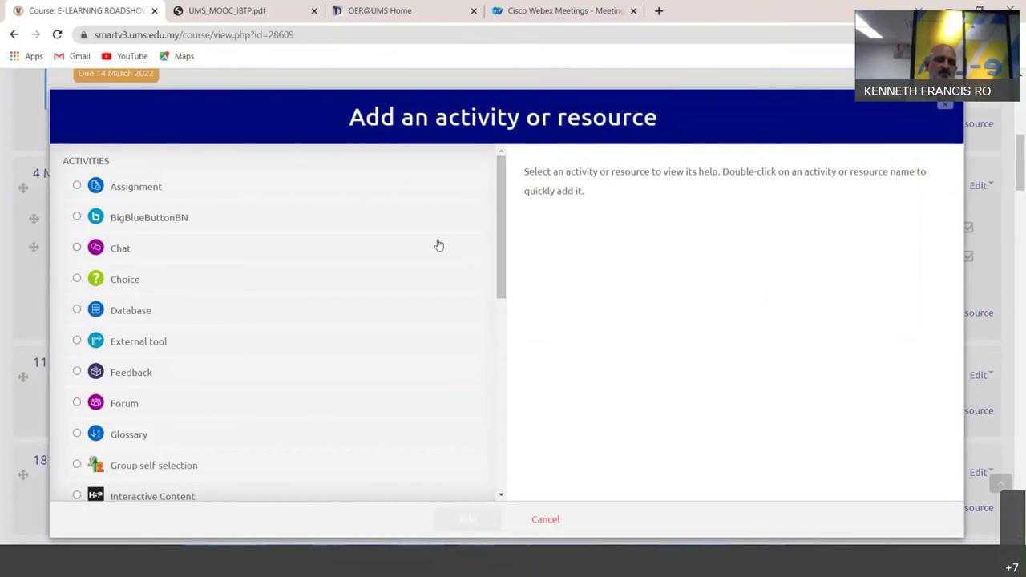
scroll(489, 268, down, 1)
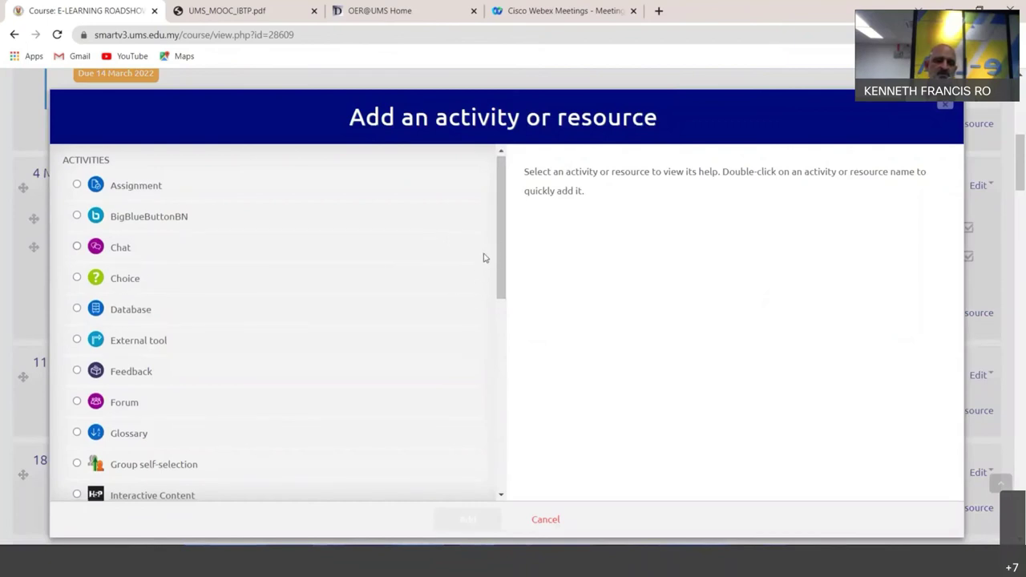
scroll(259, 368, down, 1)
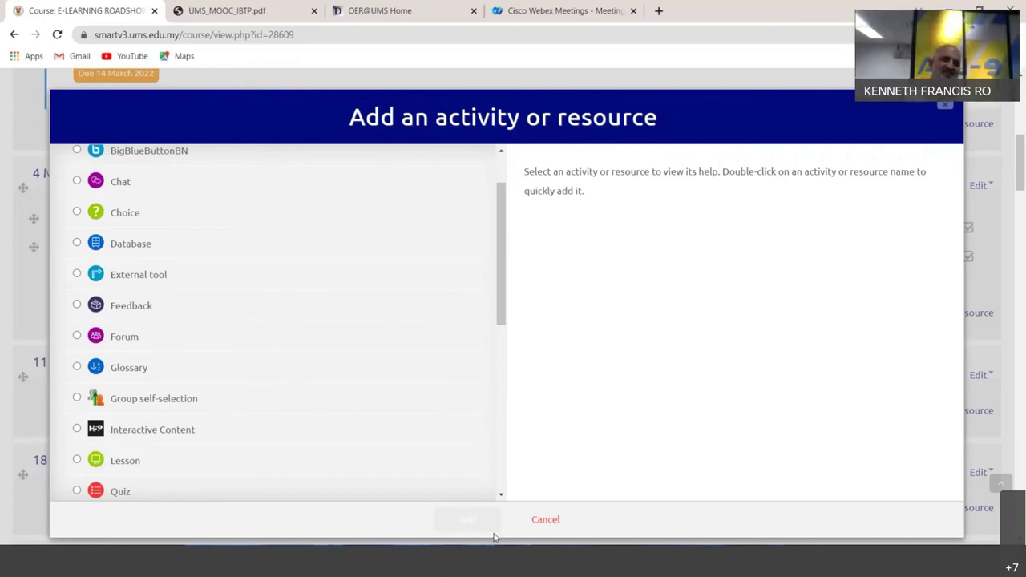
click(85, 417)
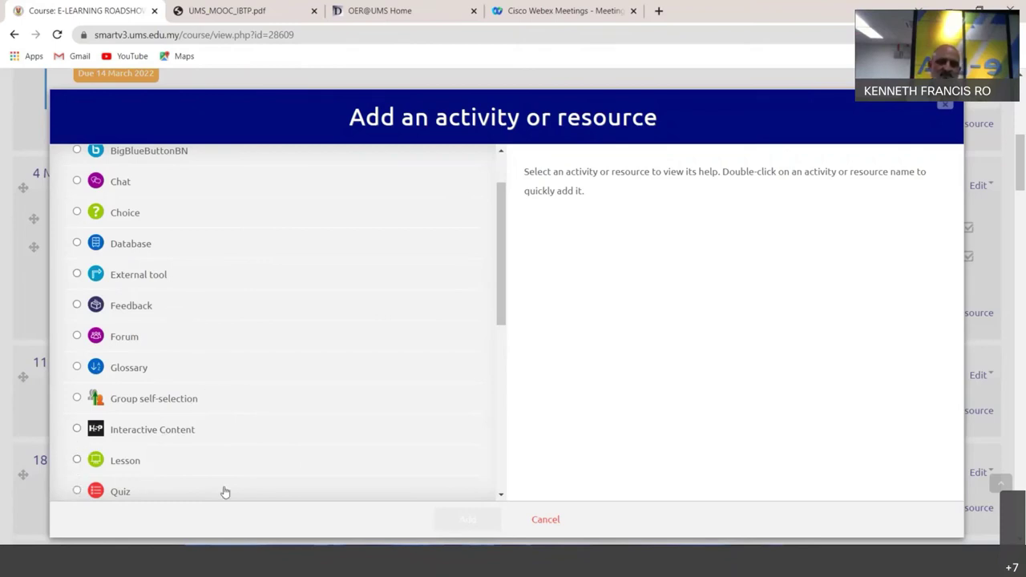
click(91, 495)
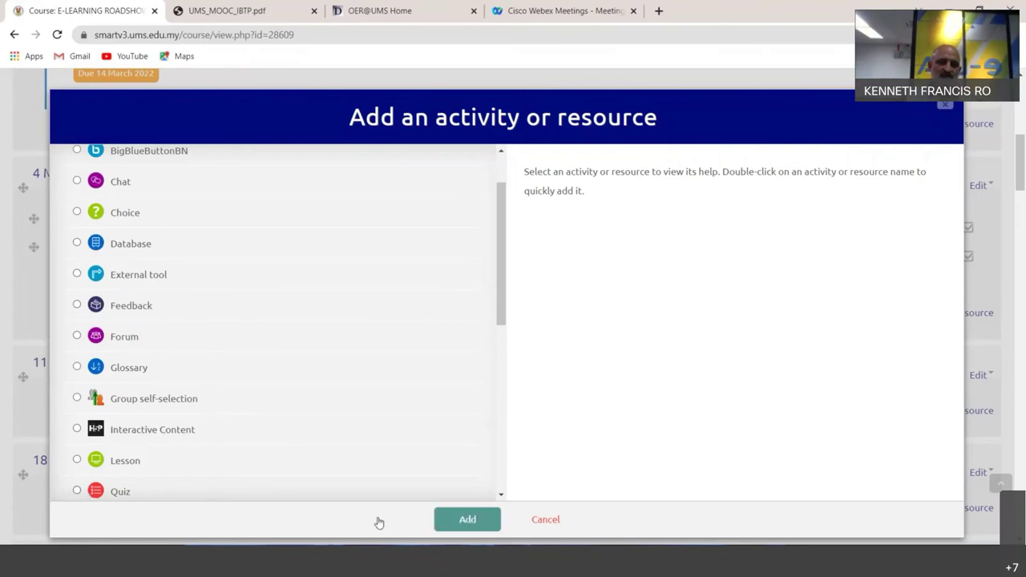
click(470, 523)
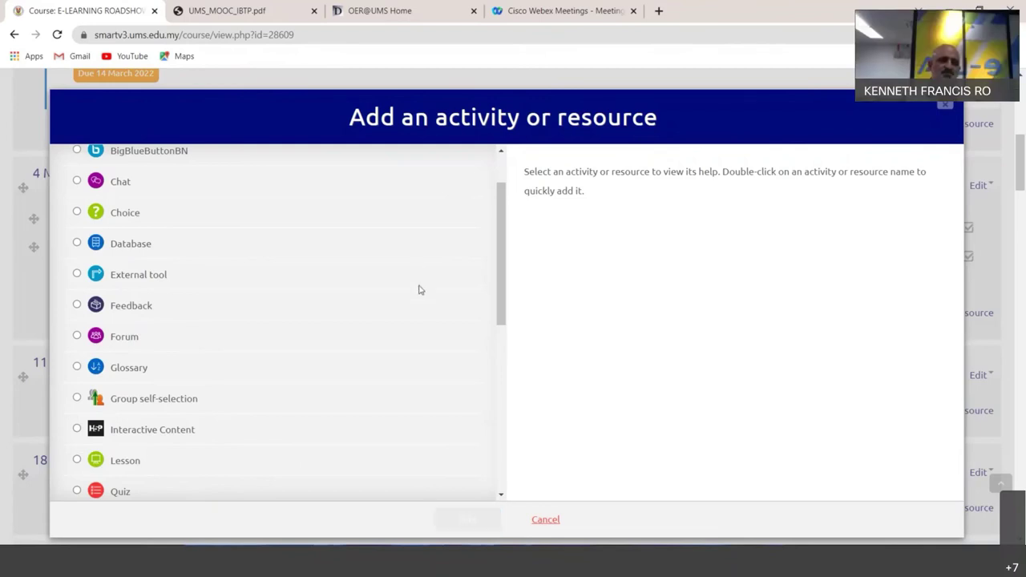
click(557, 521)
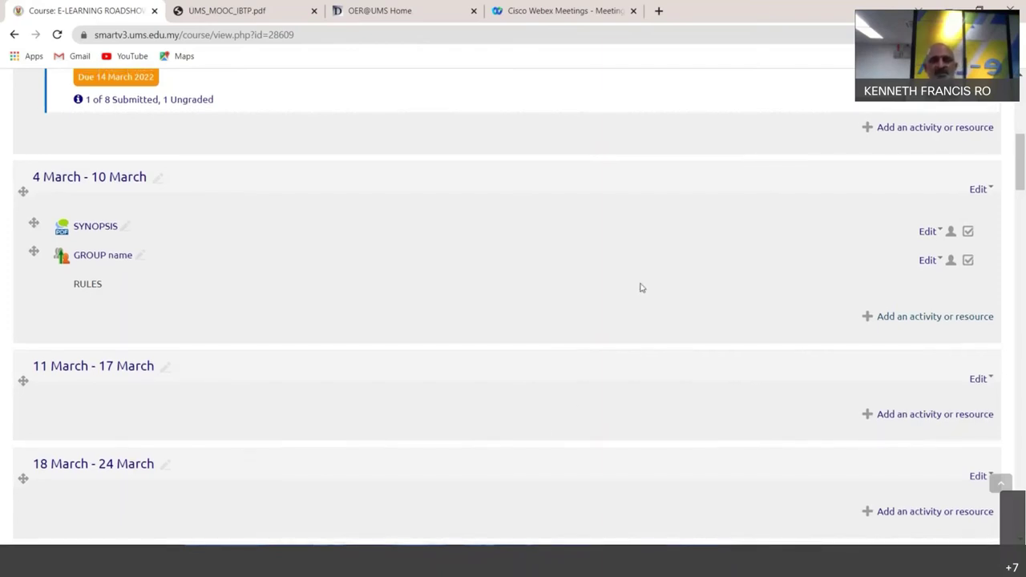
Step: Open Question bank from the Administration block's Course administration section
scroll(641, 288, up, 1)
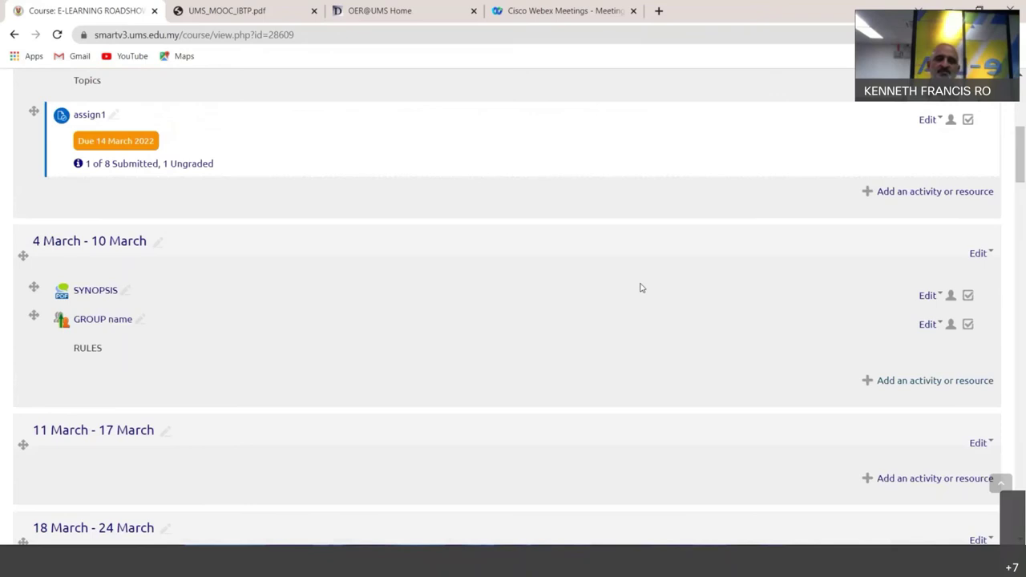
scroll(640, 288, up, 2)
scroll(641, 288, up, 1)
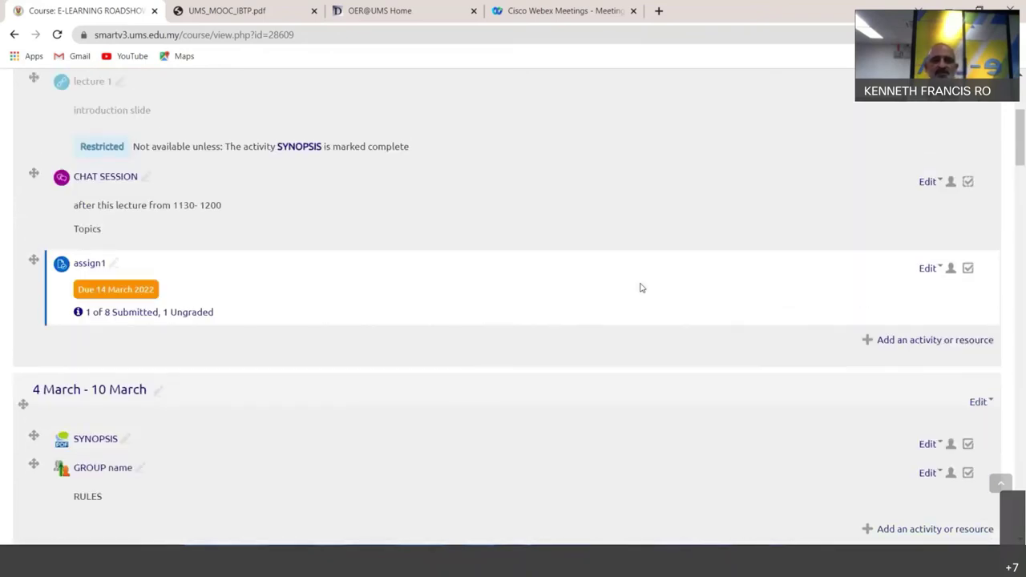
scroll(640, 288, up, 4)
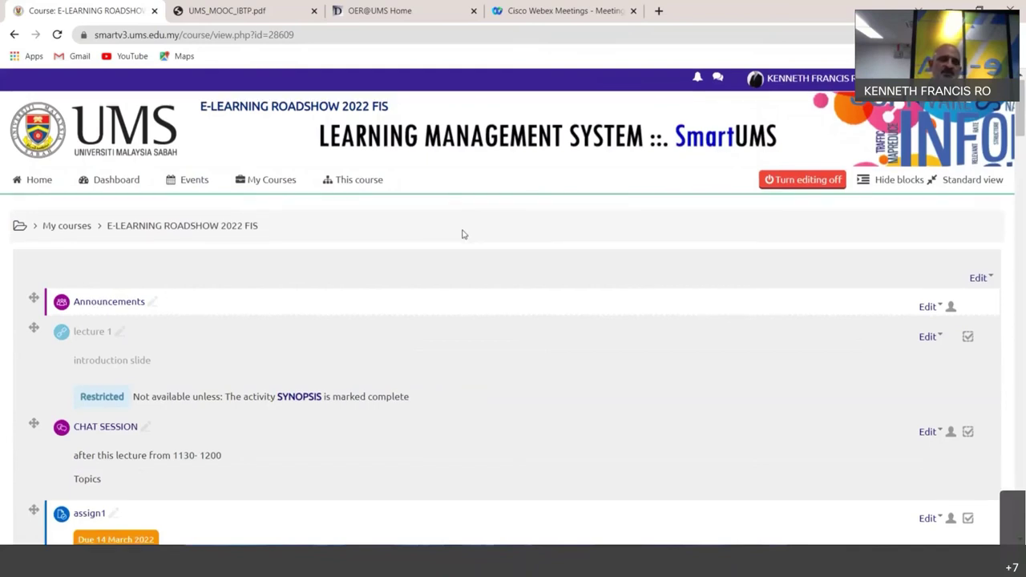
scroll(614, 282, down, 10)
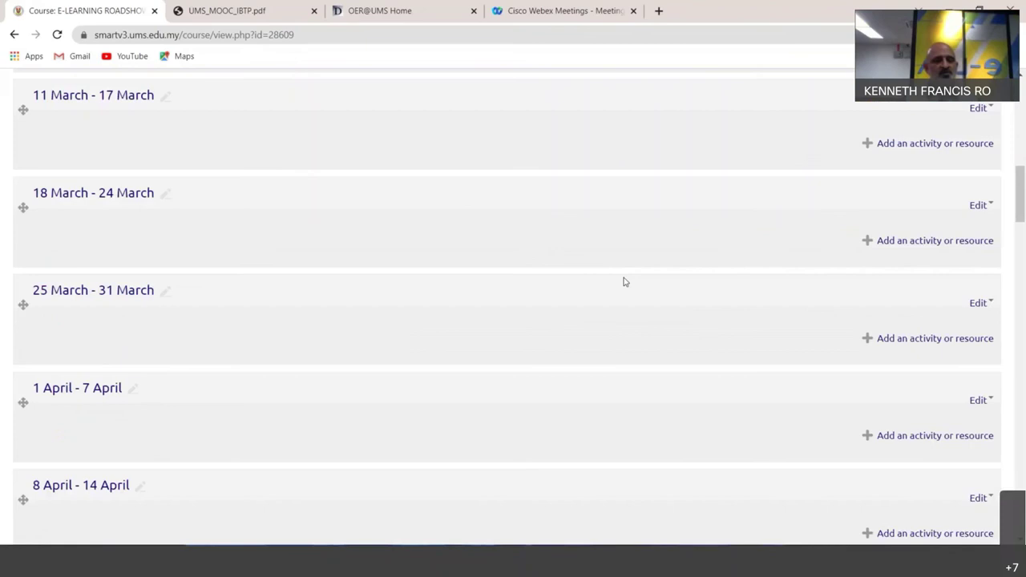
scroll(622, 281, down, 3)
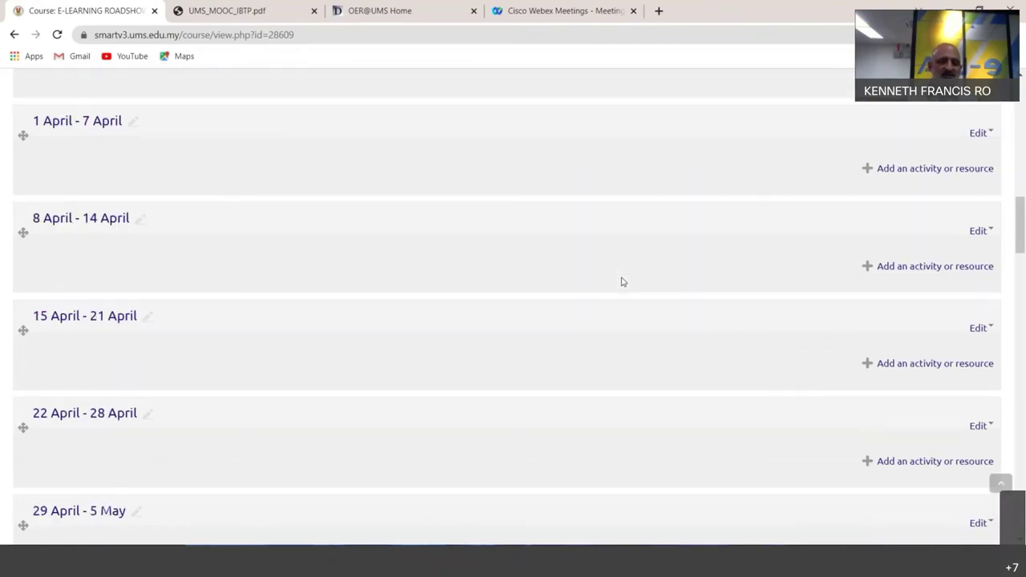
scroll(623, 282, down, 3)
scroll(623, 282, down, 3)
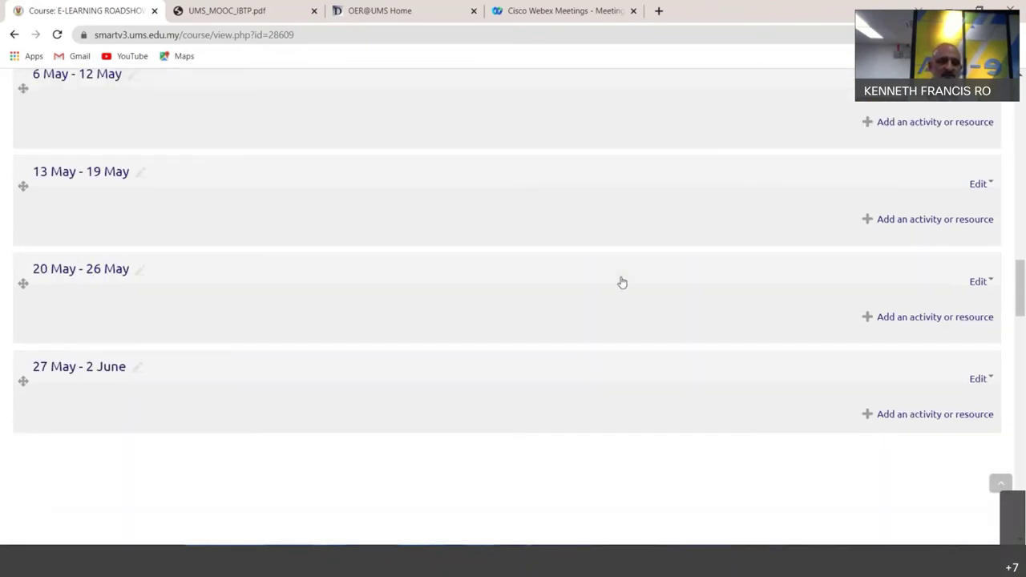
scroll(623, 281, down, 3)
scroll(622, 281, down, 3)
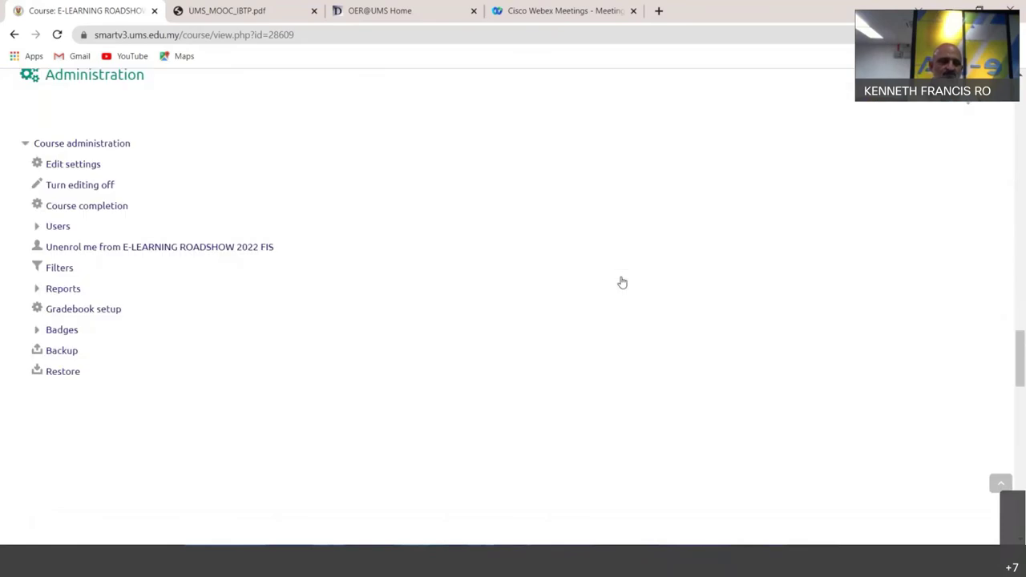
scroll(622, 282, down, 2)
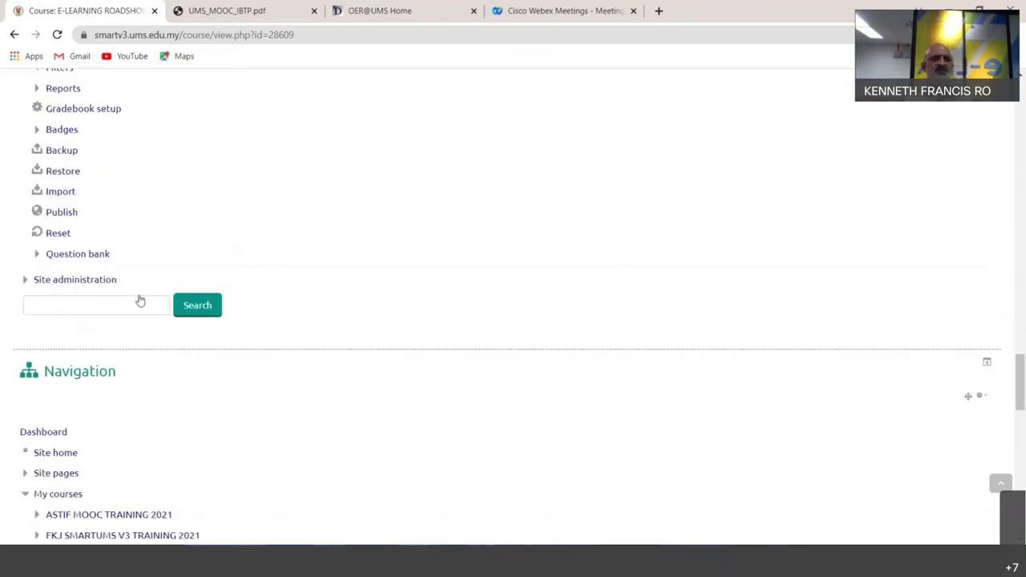
click(82, 255)
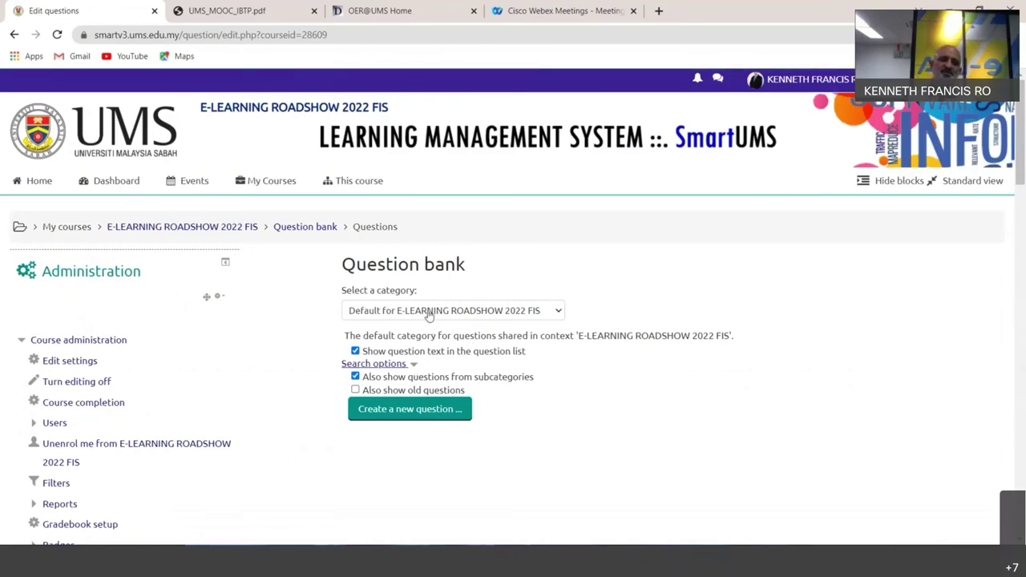
Step: Start creating a new question and choose the Multiple choice question type
click(422, 415)
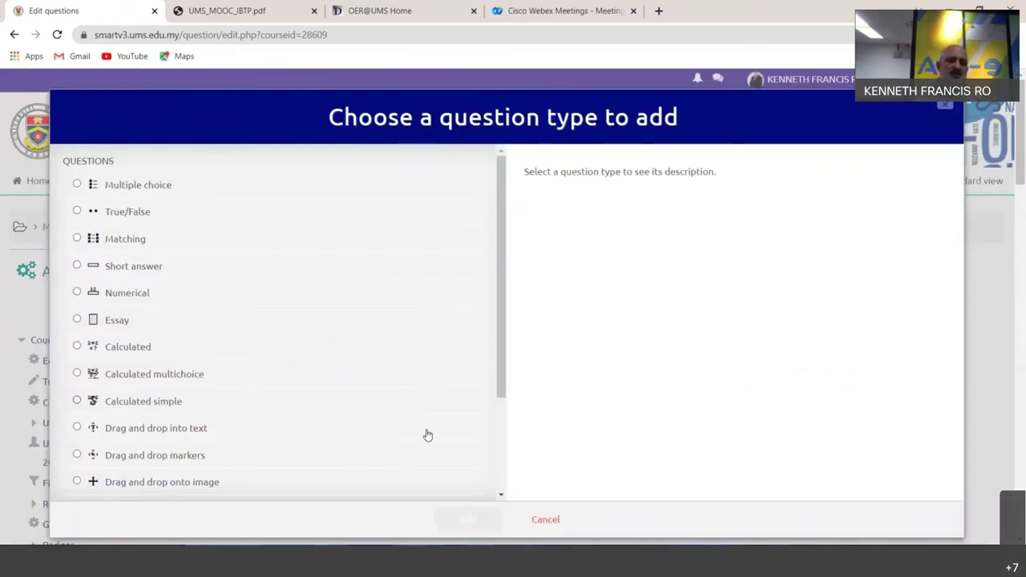
scroll(501, 386, down, 1)
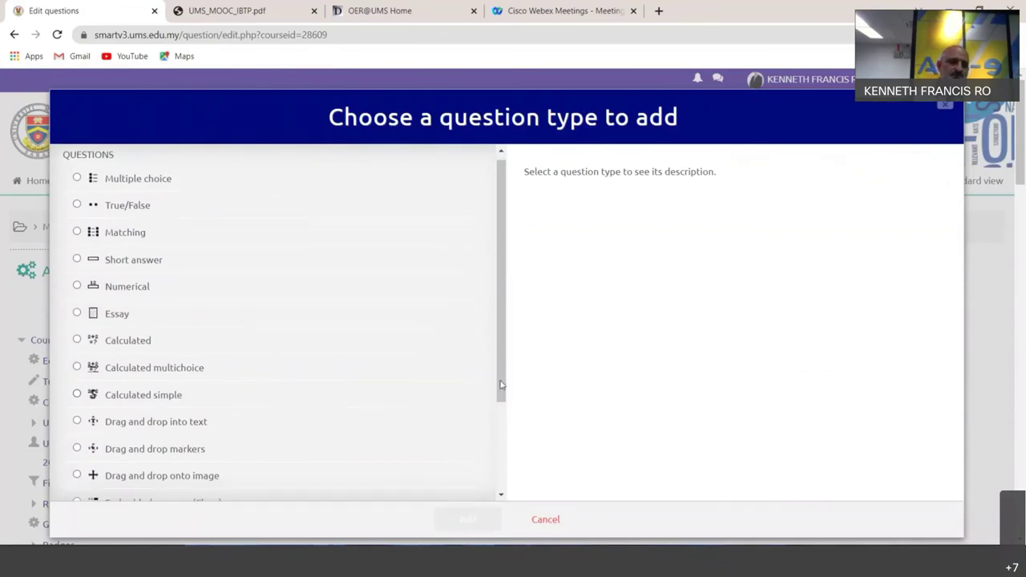
scroll(483, 475, down, 3)
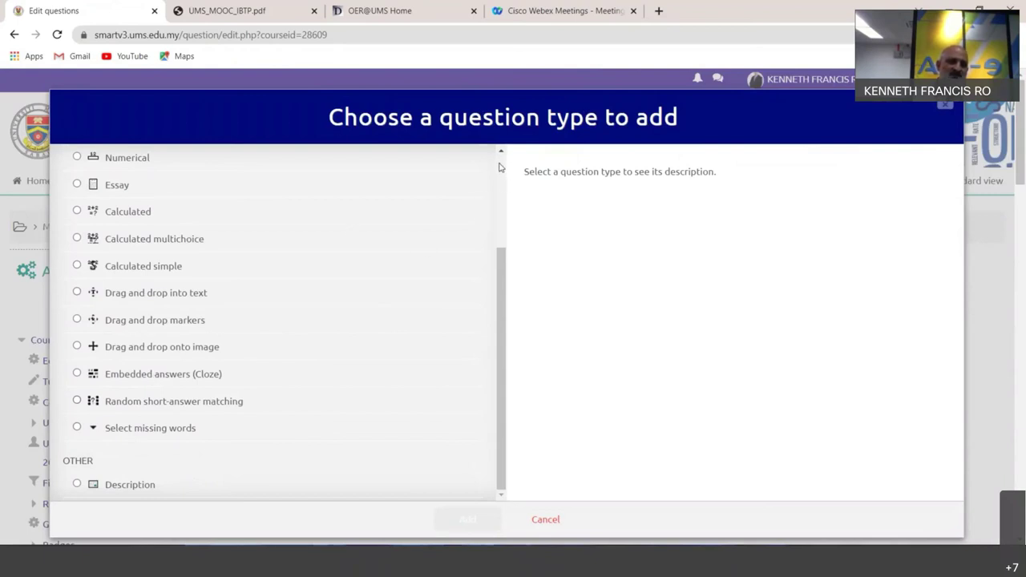
click(500, 166)
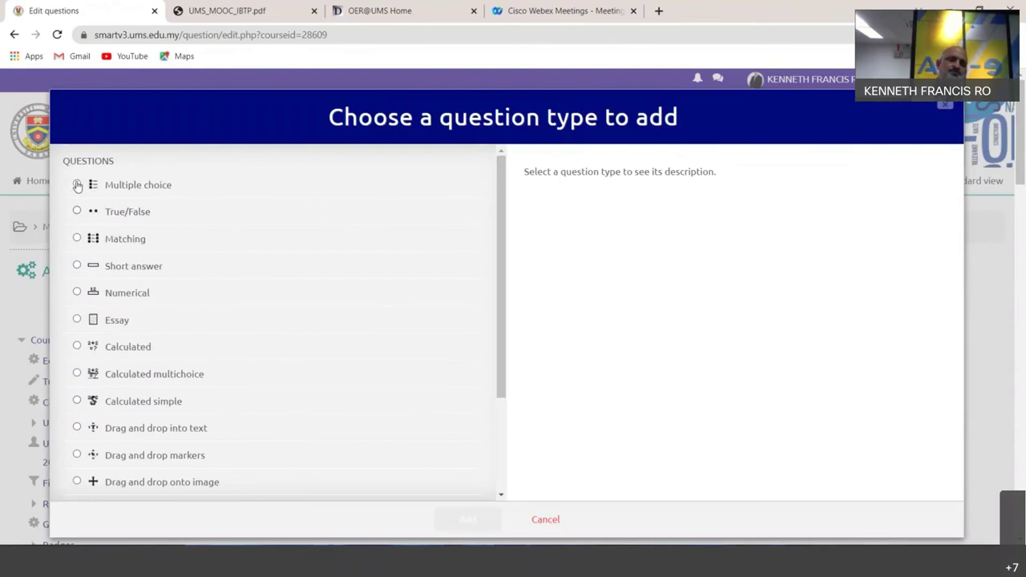
click(77, 185)
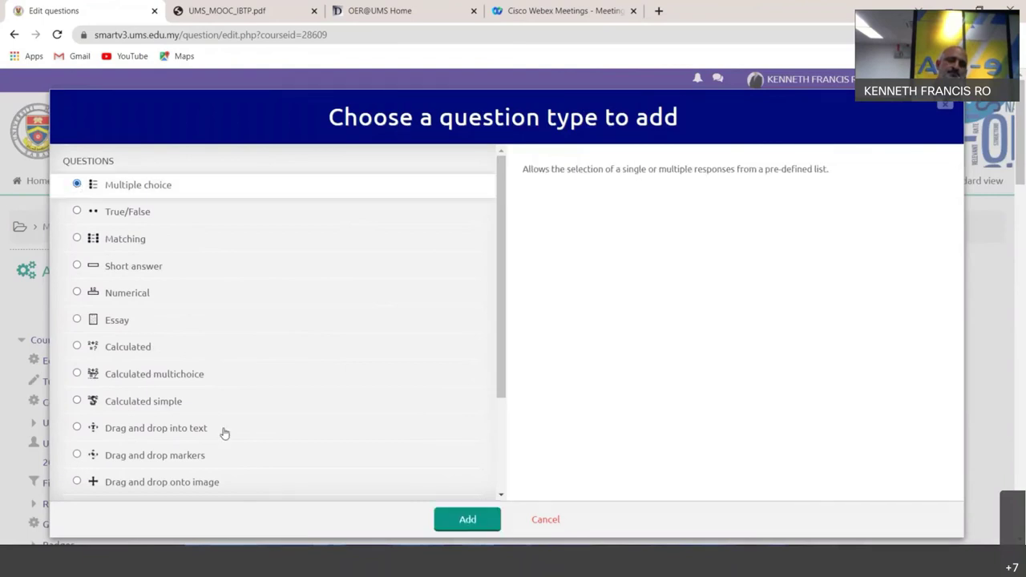
Step: Add the multiple choice question and name it 'select the correct choice 1'
click(468, 520)
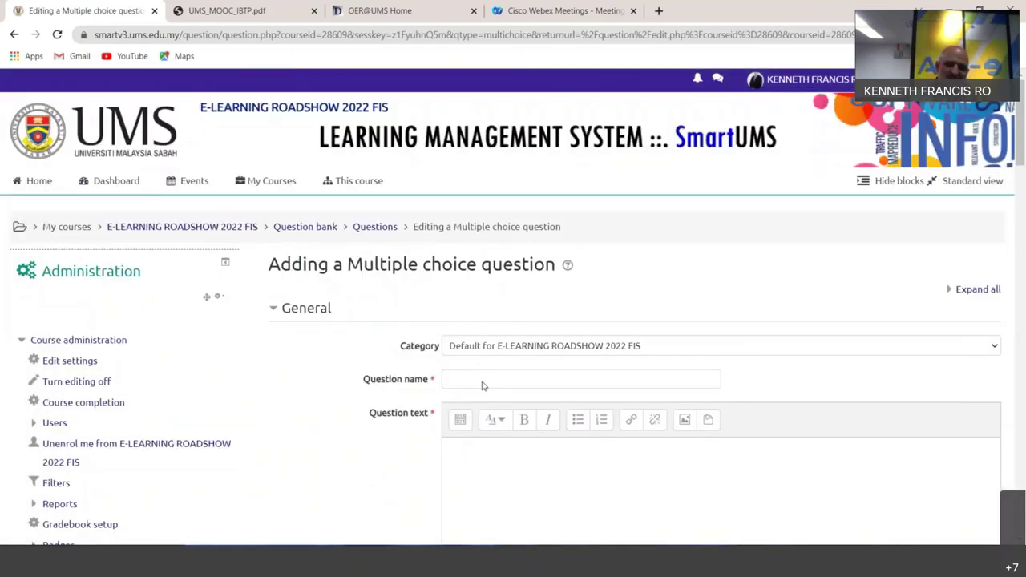
click(481, 385)
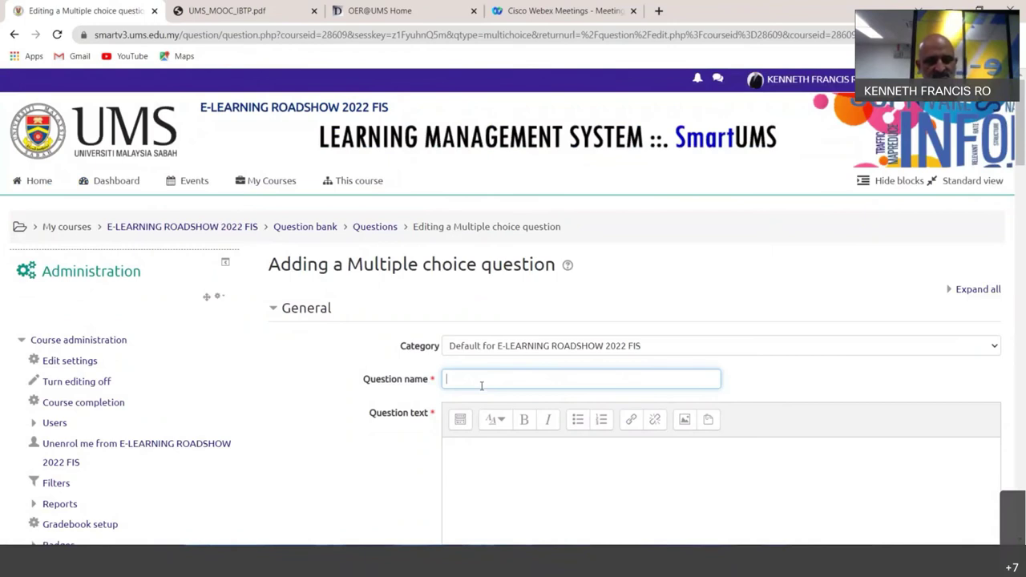
text(tr)
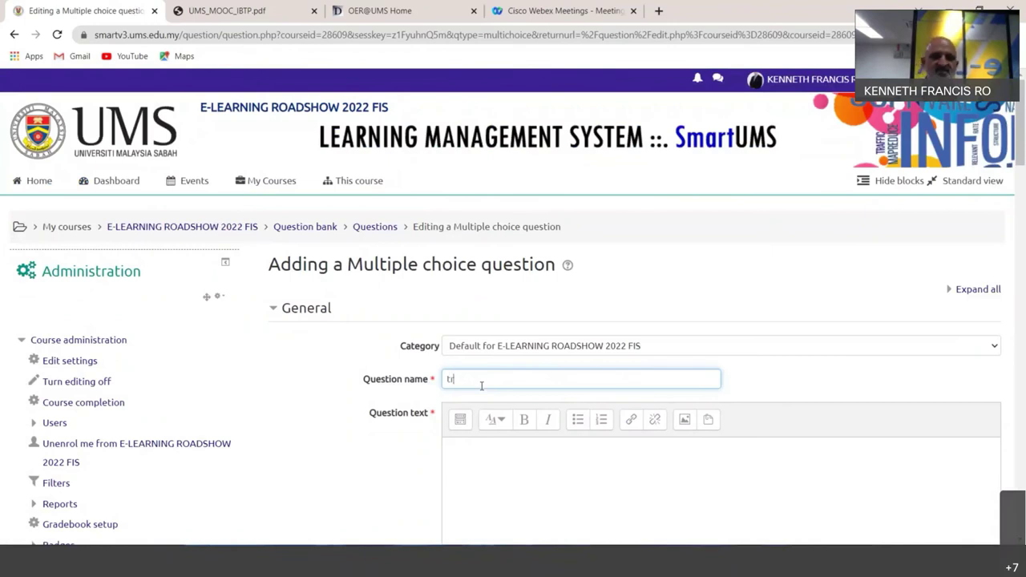
text(ue or false)
key(BackSpace)
key(BackSpace)
key(BackSpace)
key(BackSpace)
key(BackSpace)
key(BackSpace)
key(BackSpace)
key(BackSpace)
key(BackSpace)
key(BackSpace)
key(BackSpace)
key(BackSpace)
key(BackSpace)
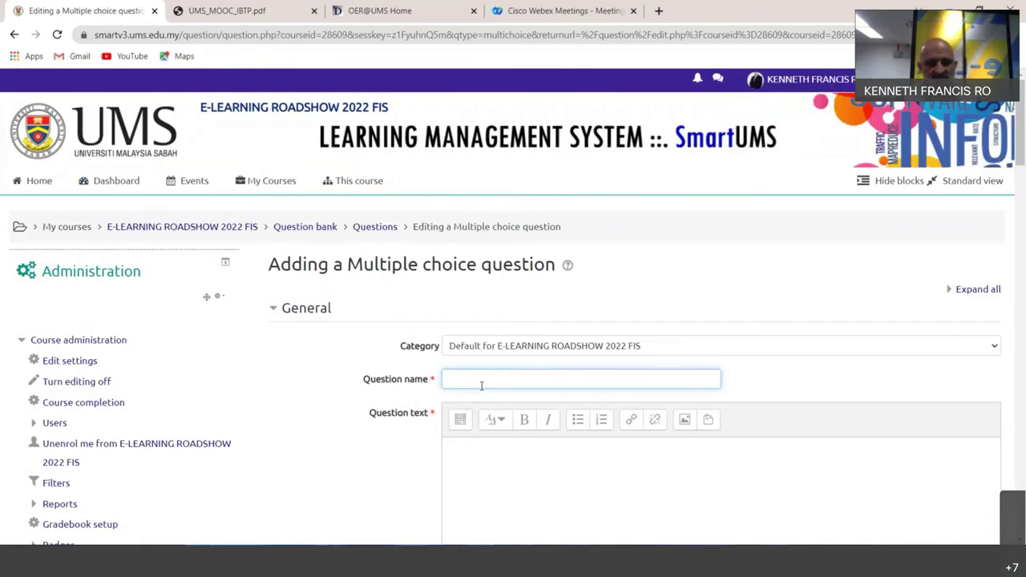
text(select the correct)
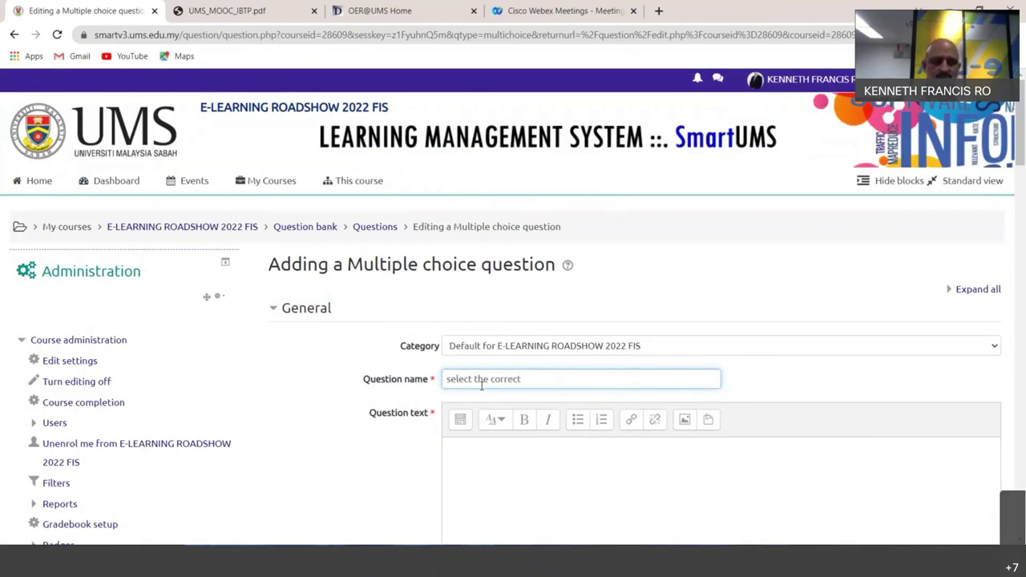
text( choice 1)
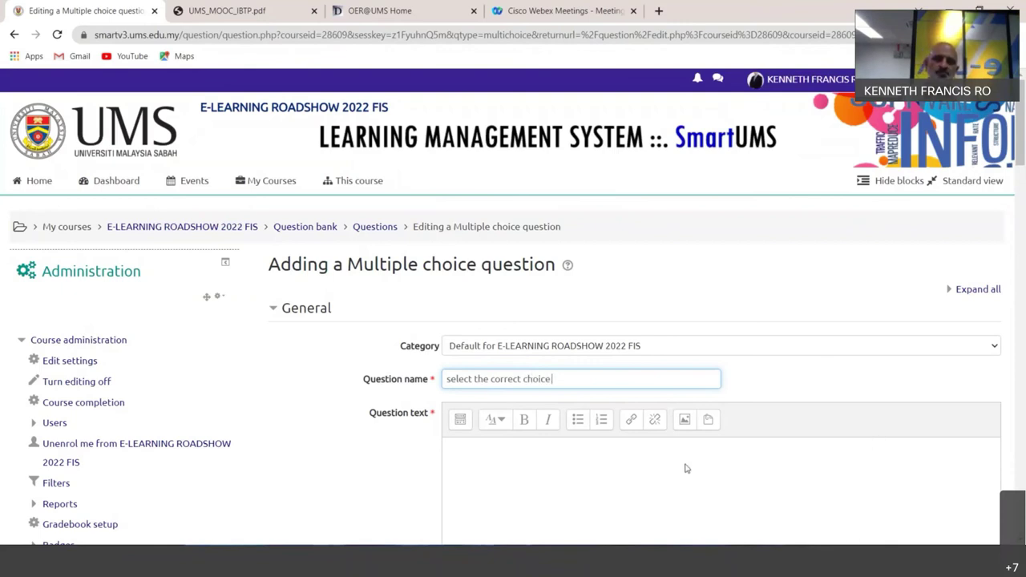
click(492, 484)
Step: Replace the mistyped start and enter 'What is the best choice...' as the question text
scroll(483, 461, down, 3)
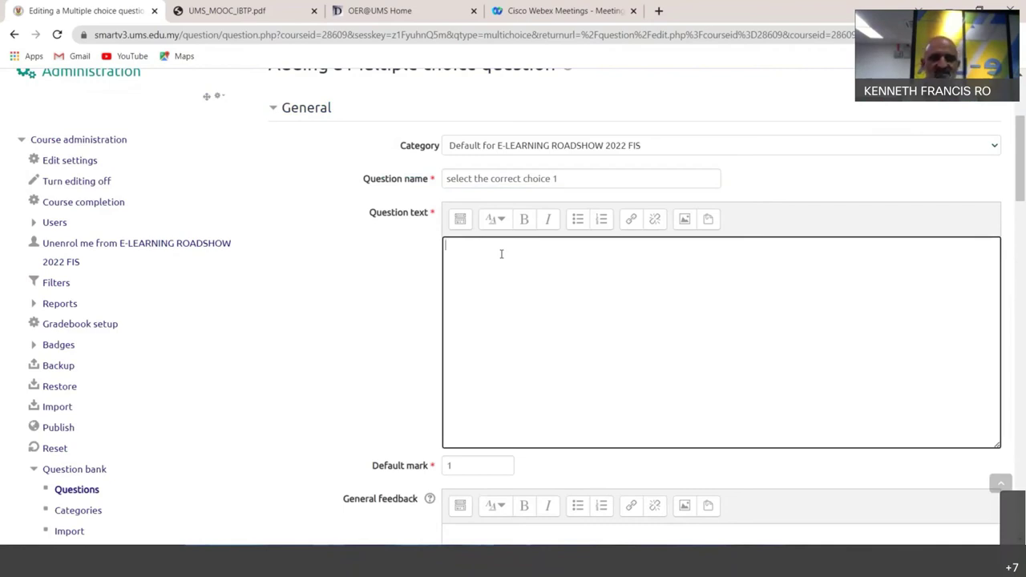
text(S)
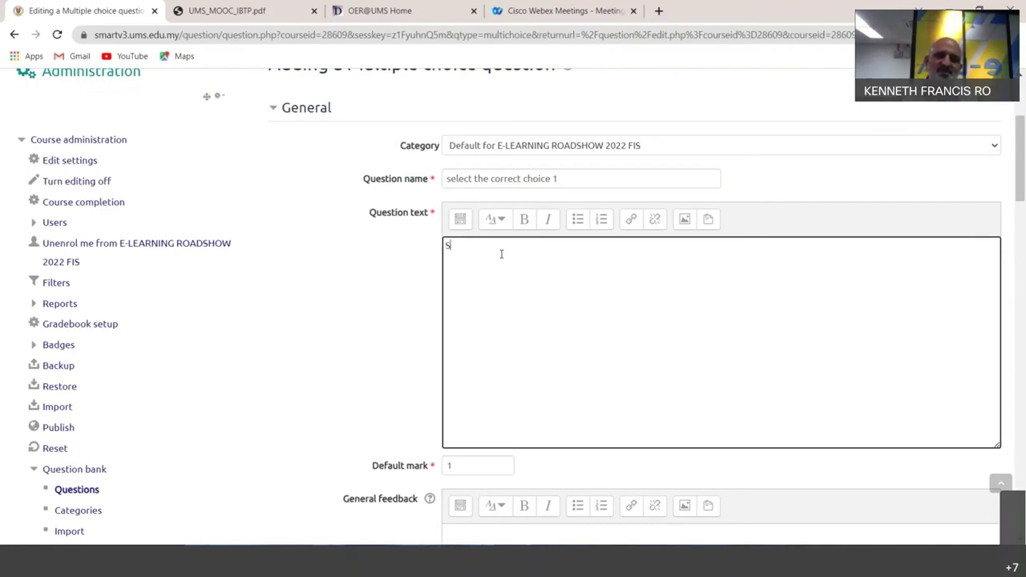
text(ea)
key(BackSpace)
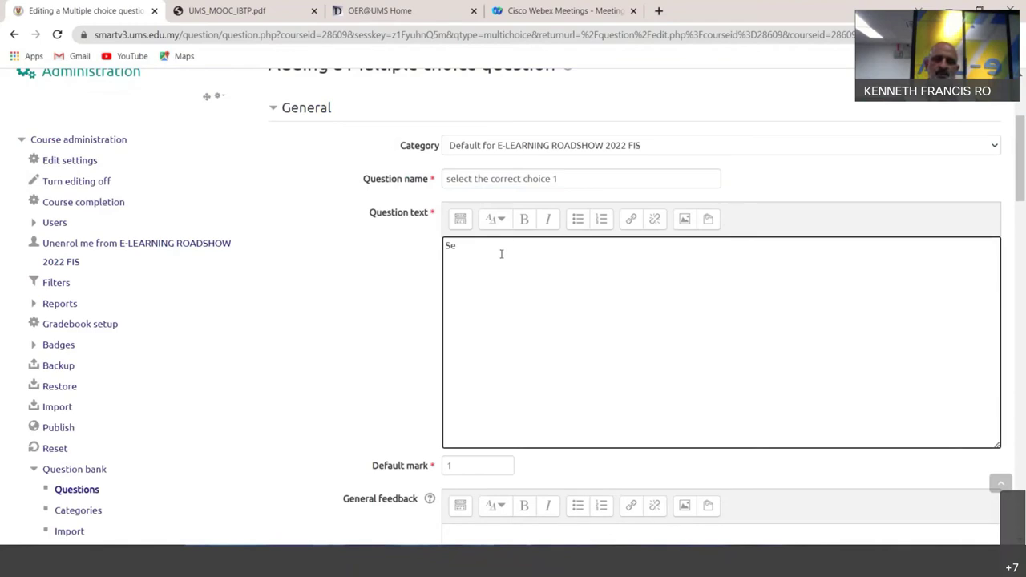
key(BackSpace)
key(BackSpace)
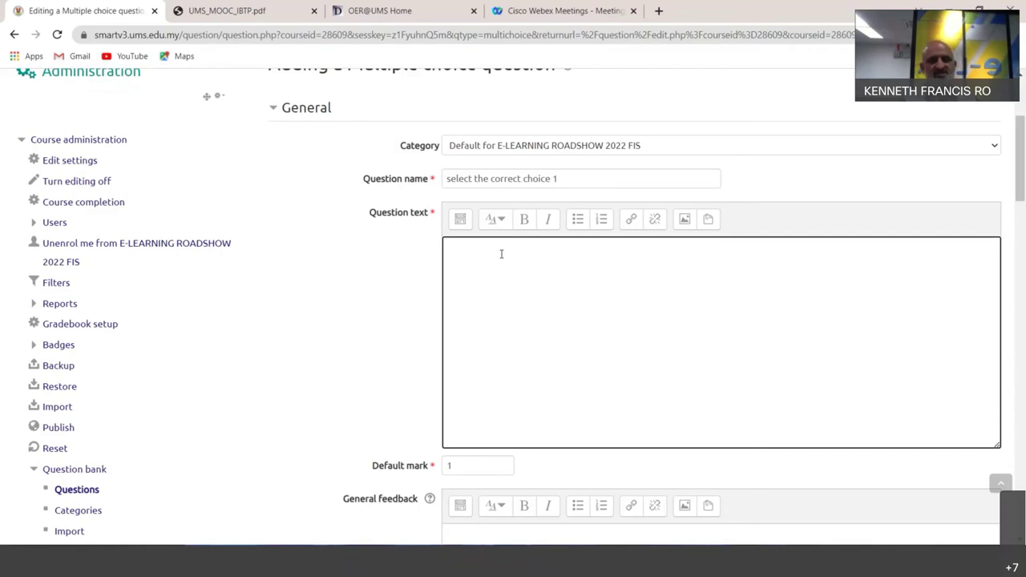
text(Wha)
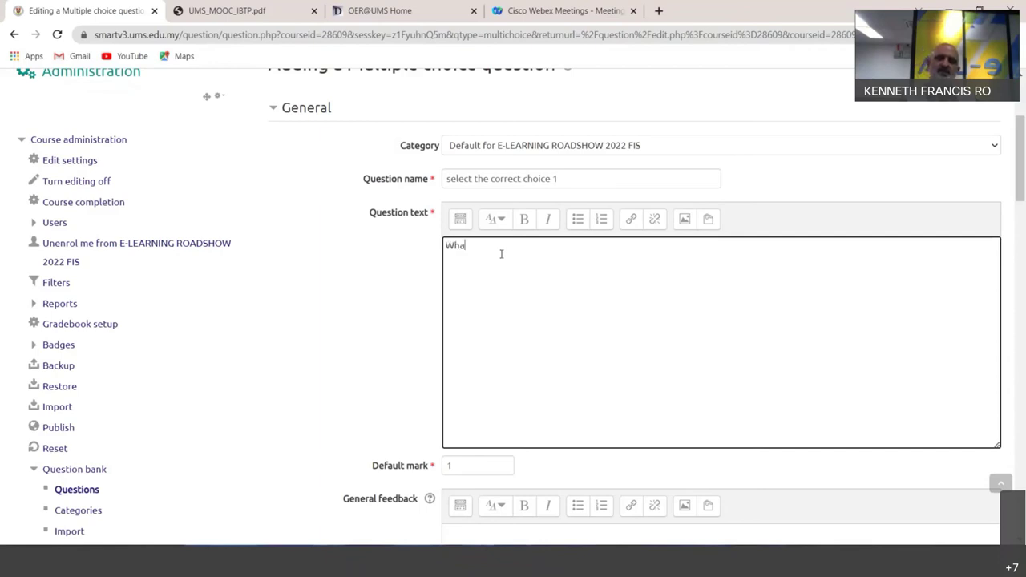
text(t is the)
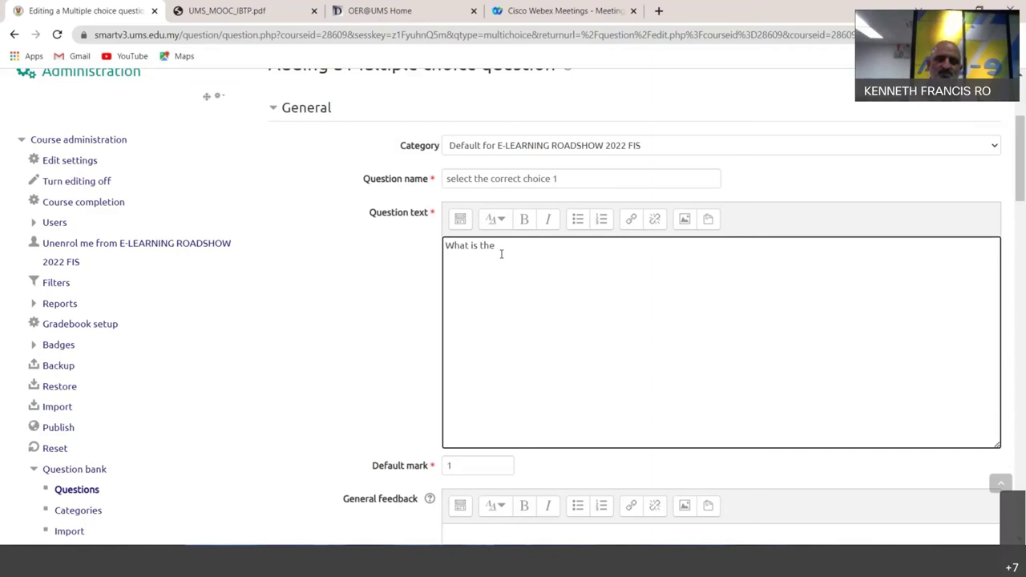
text(best cho)
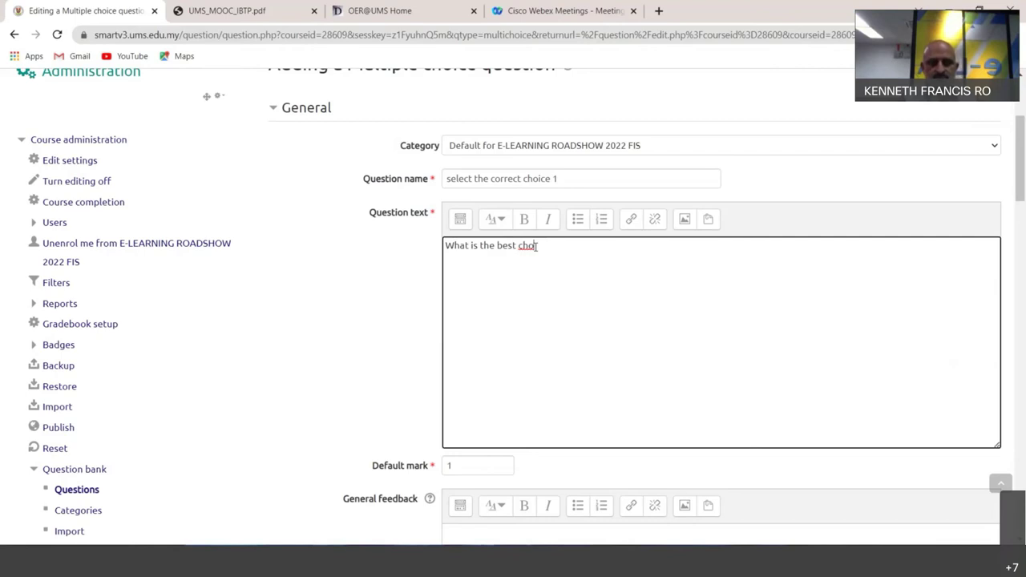
text(ice...)
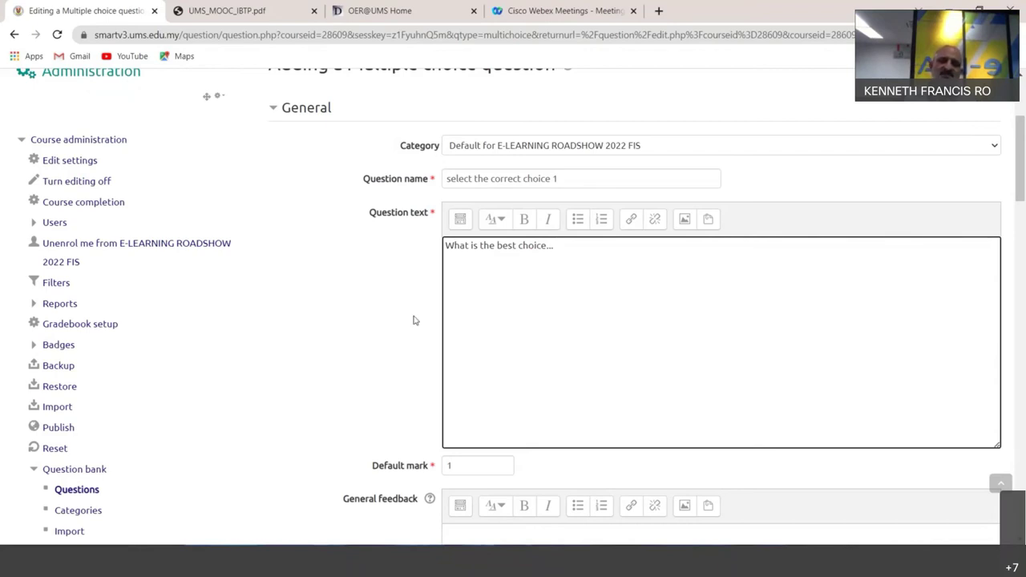
scroll(415, 320, down, 1)
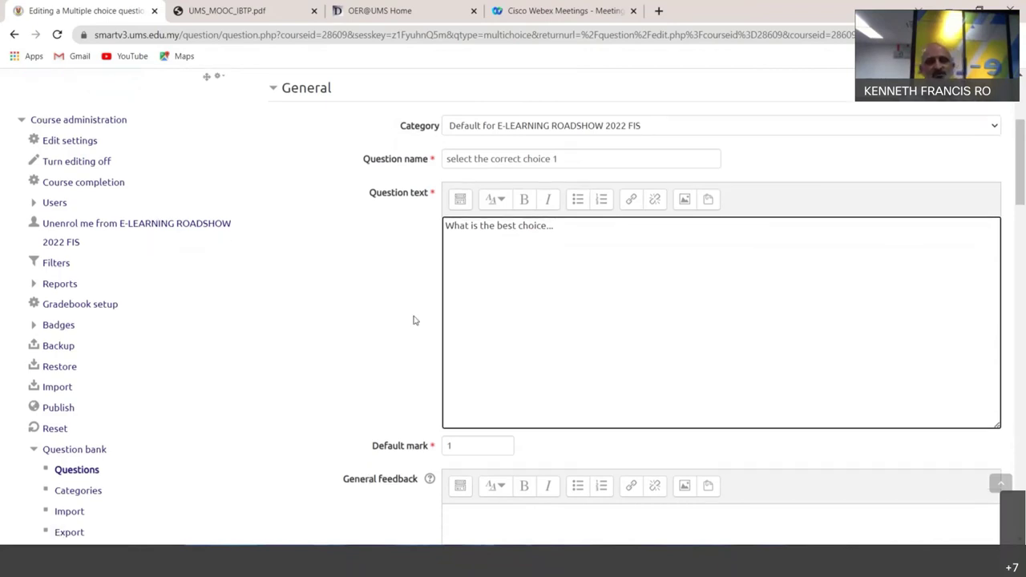
scroll(414, 321, down, 3)
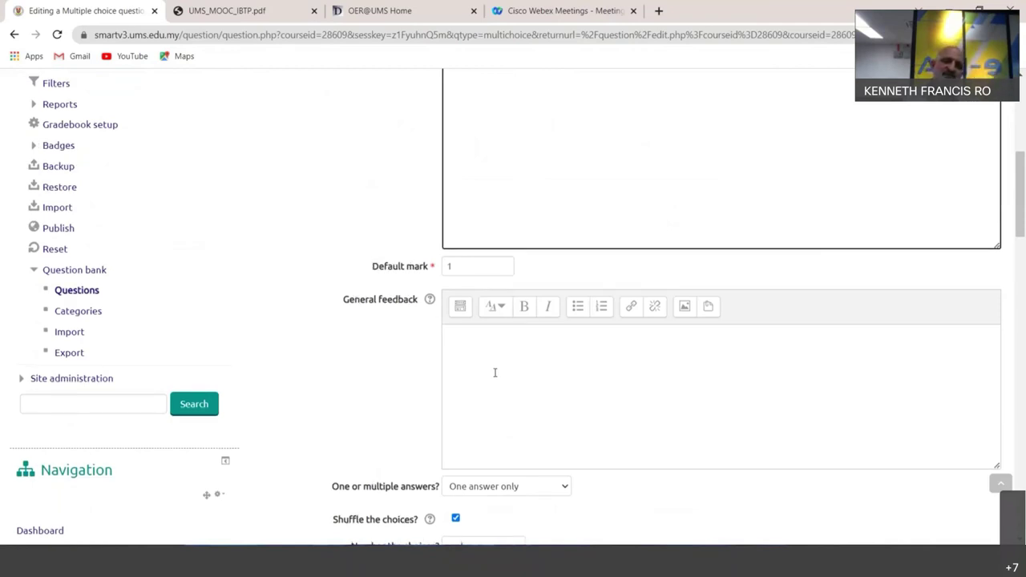
Step: Enter 'Thank you for your response' in the question's General feedback editor
scroll(494, 363, up, 5)
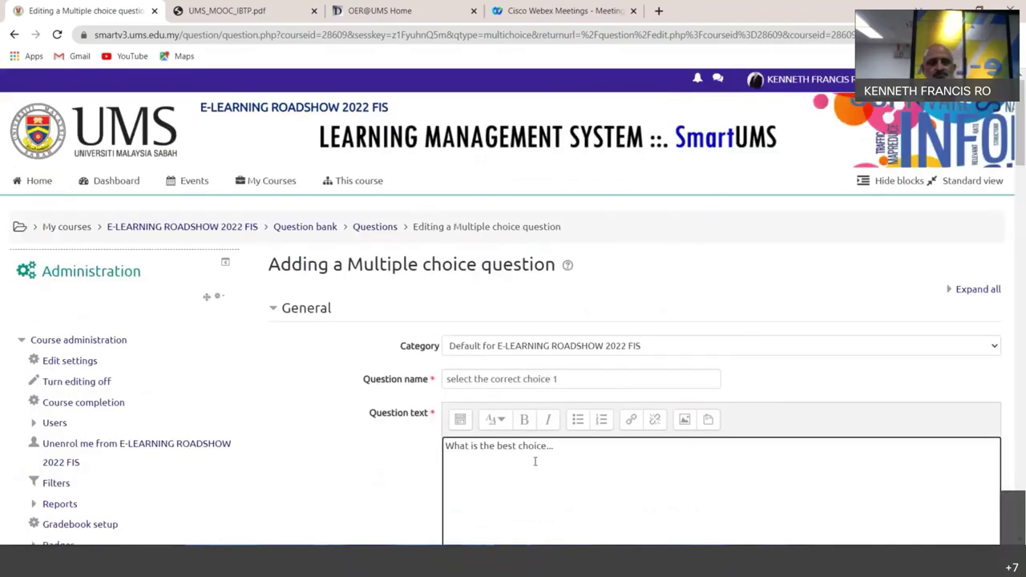
scroll(534, 462, down, 1)
scroll(535, 462, down, 5)
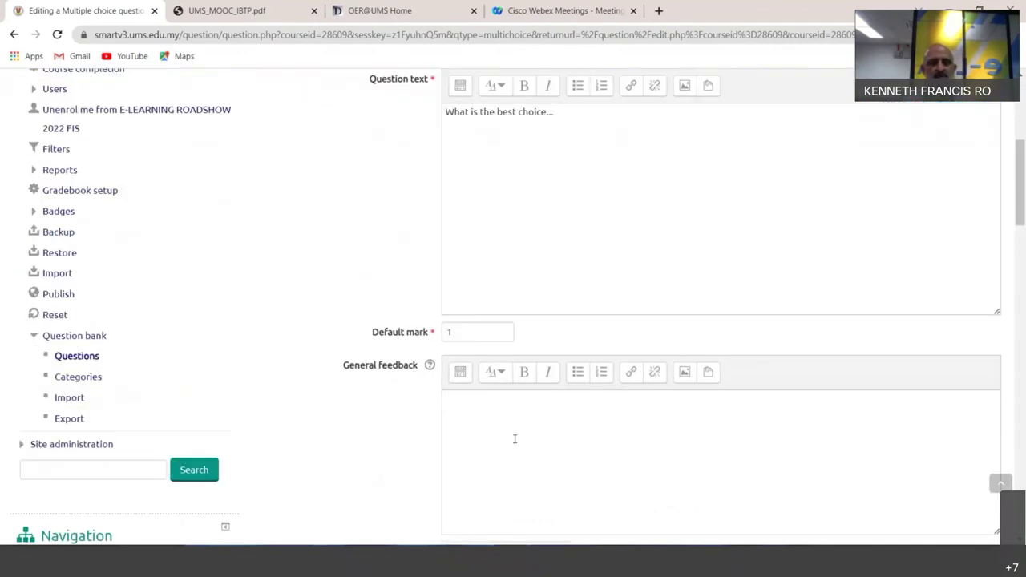
click(467, 416)
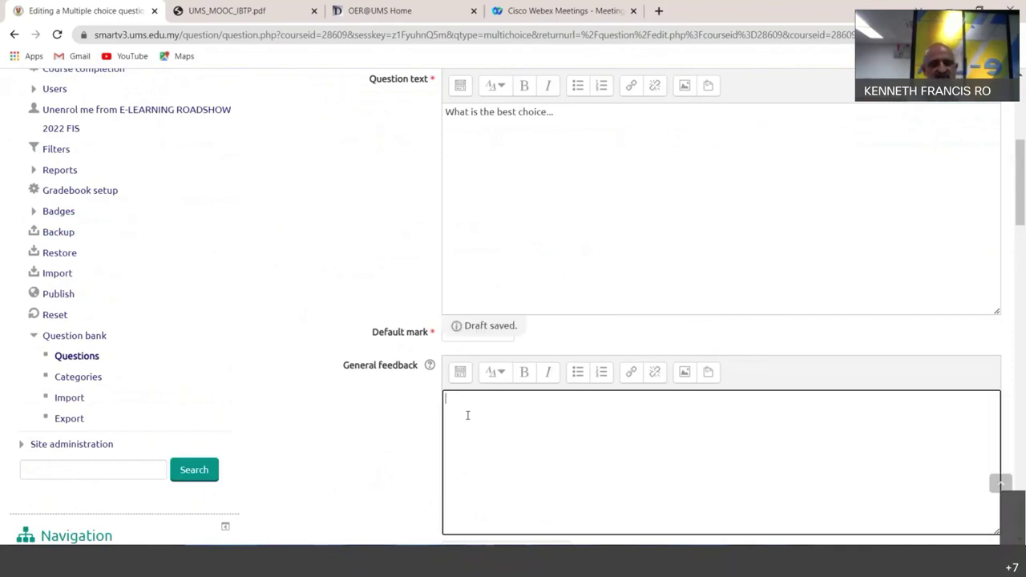
text(T)
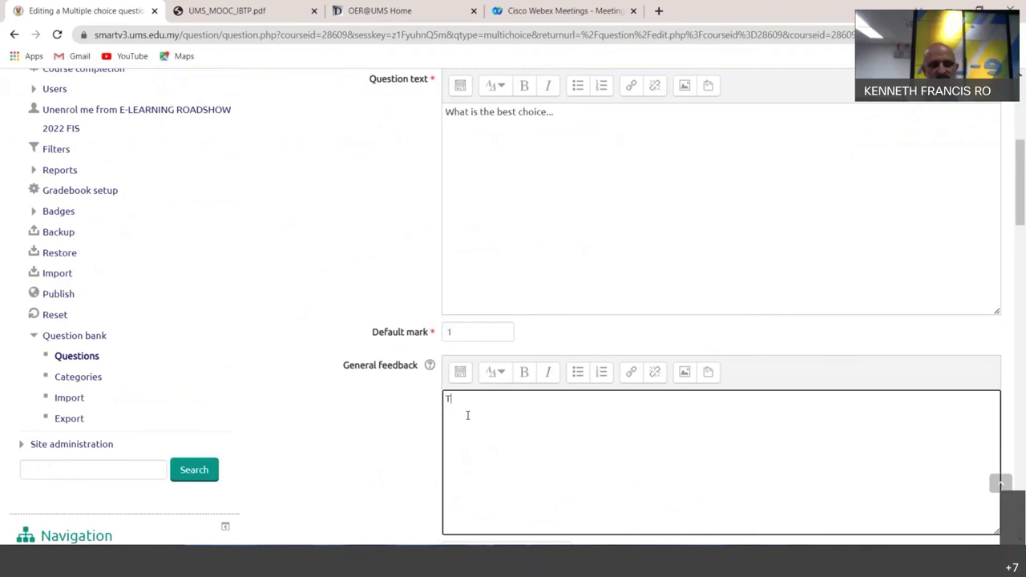
text(hank you for your response)
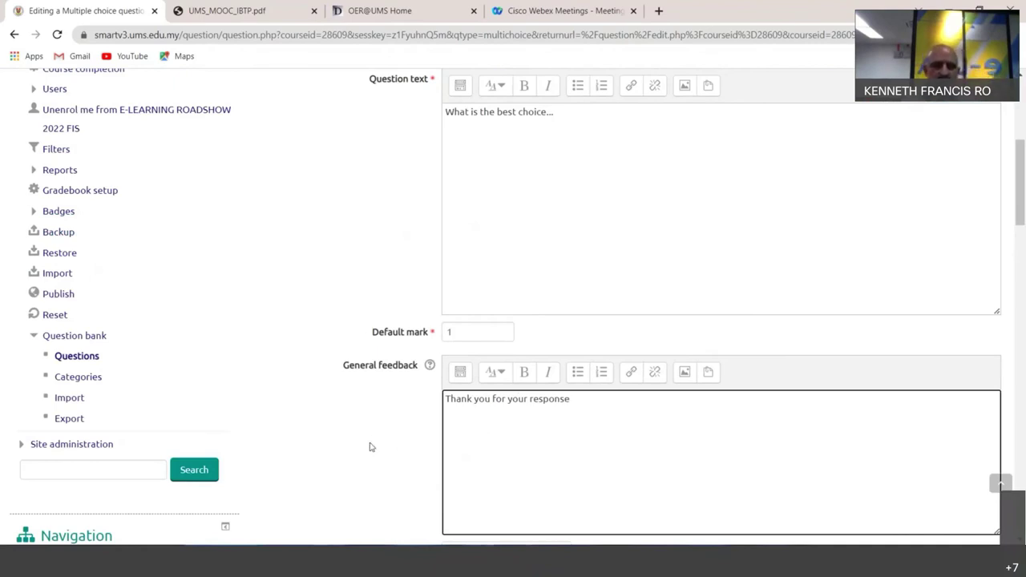
scroll(370, 447, down, 4)
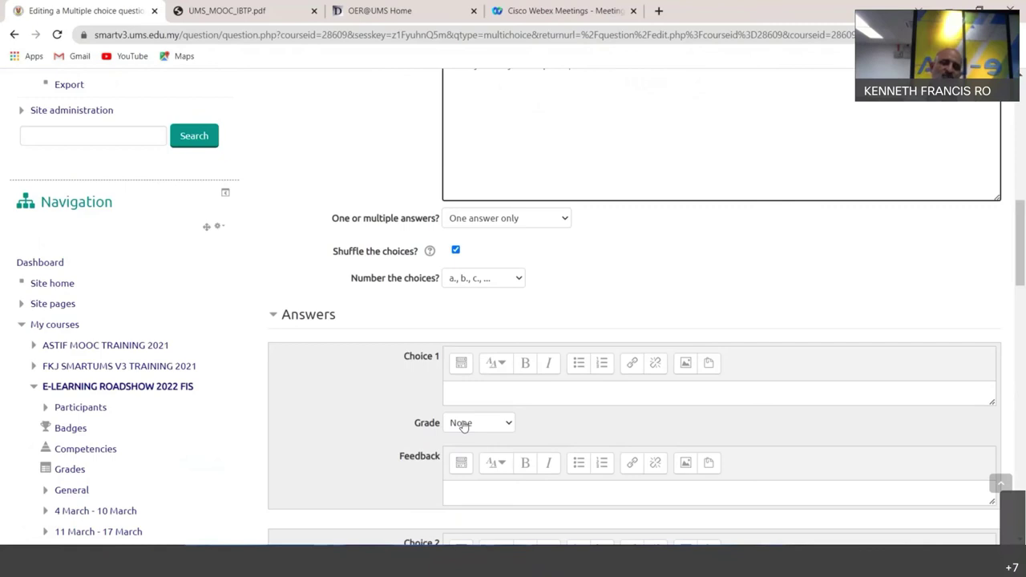
Step: Set the grade for Choice 1 to 100%
click(463, 426)
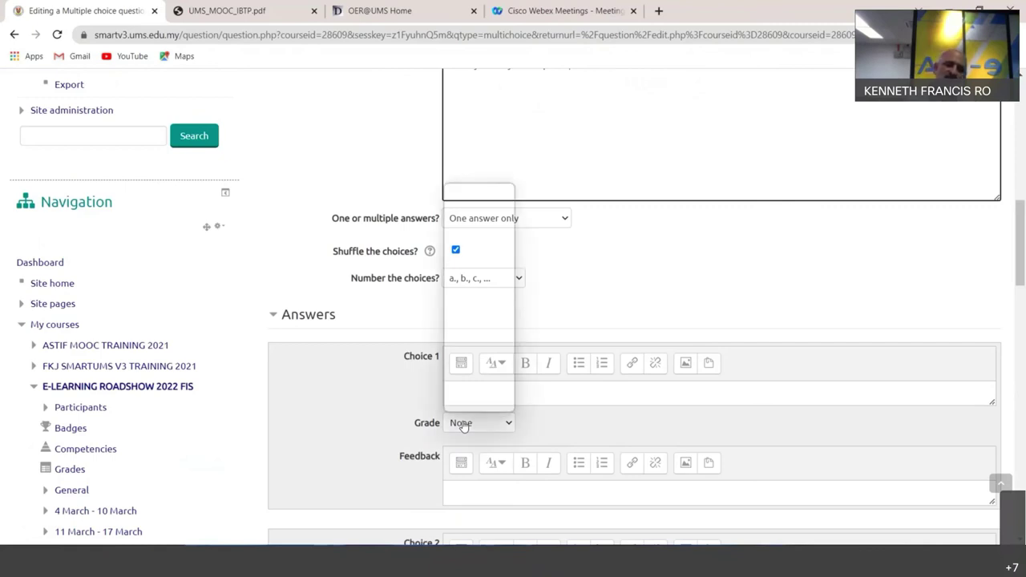
click(463, 426)
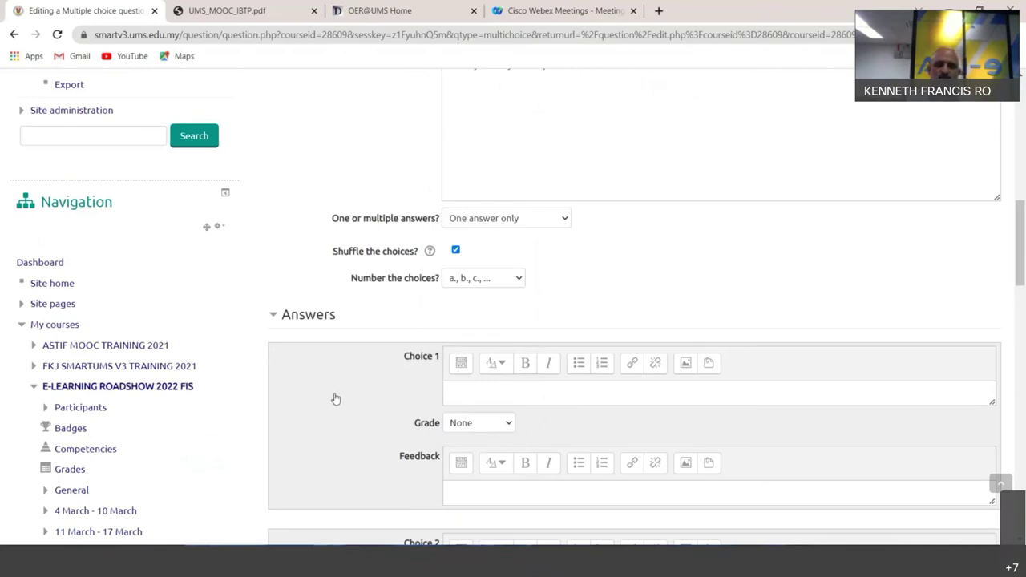
click(462, 426)
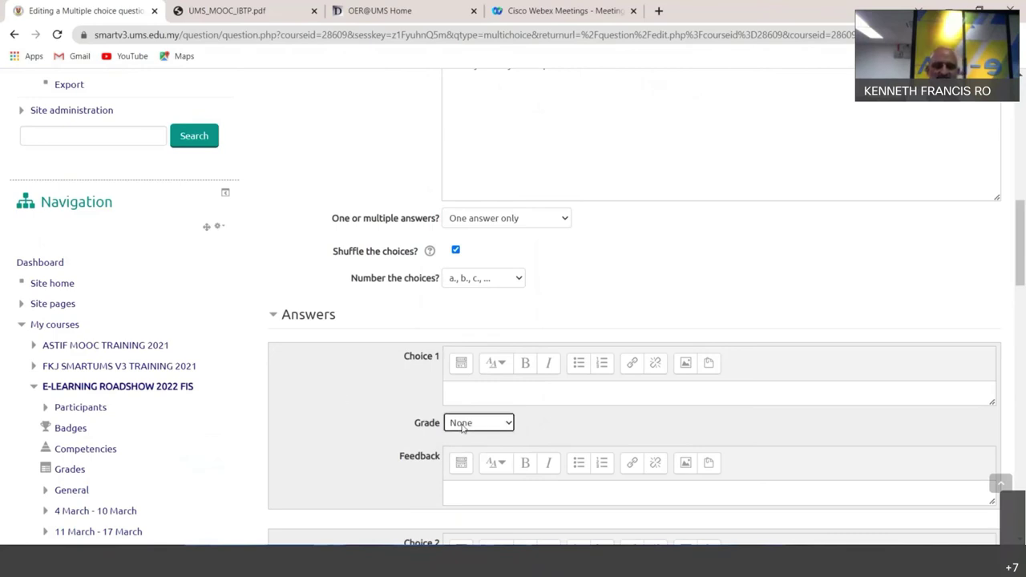
scroll(457, 428, down, 3)
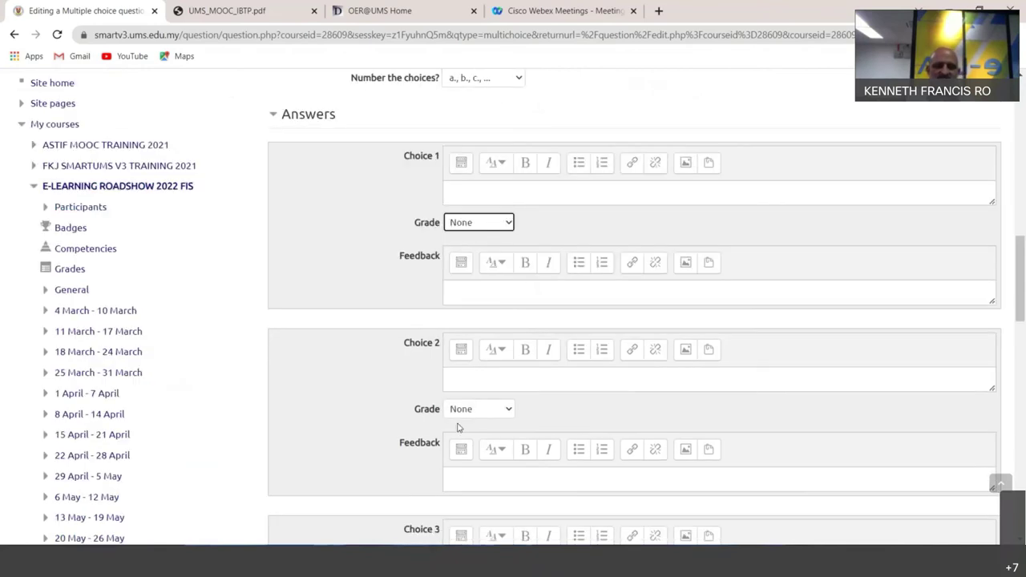
click(482, 228)
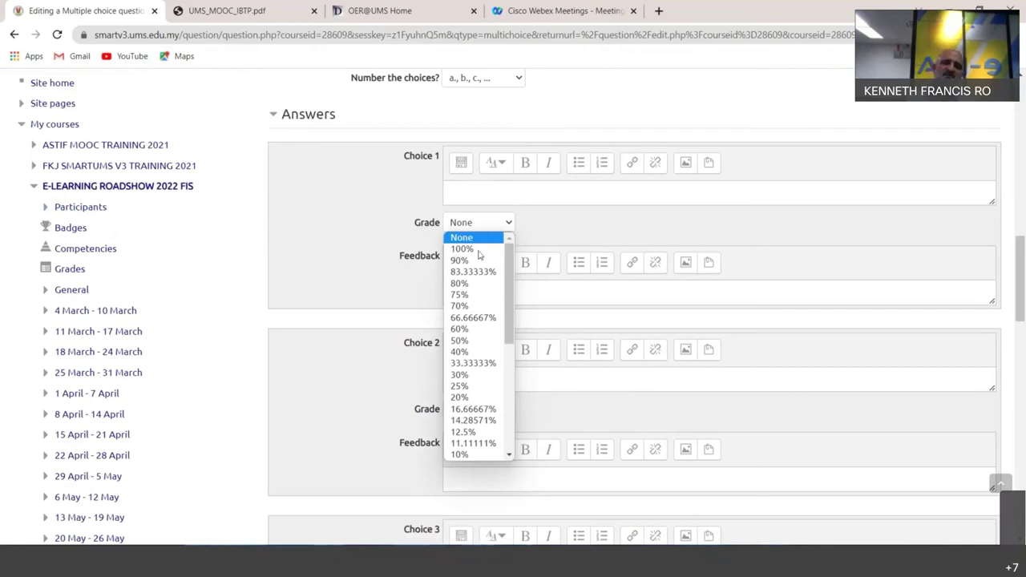
key(Escape)
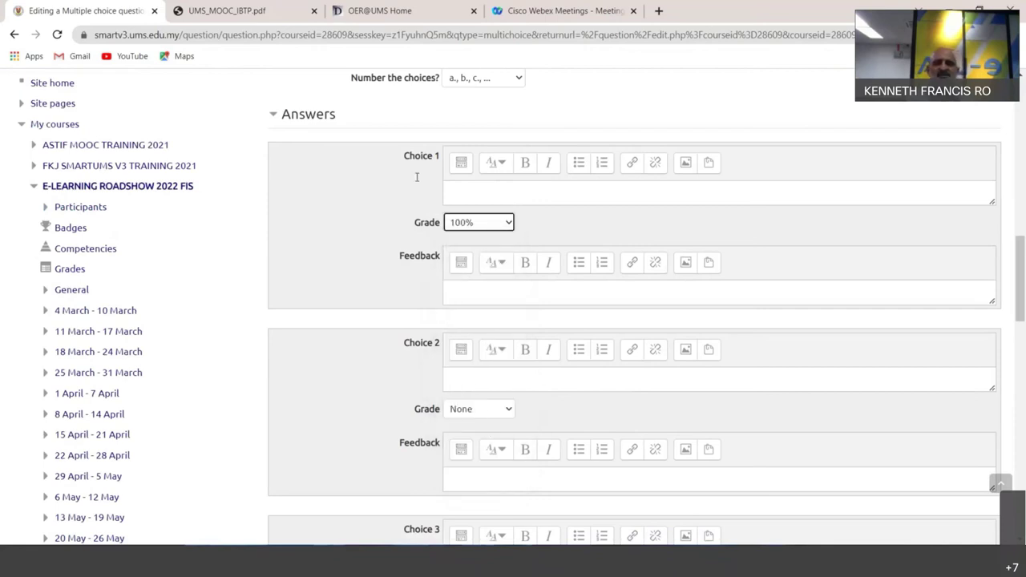
Step: Fill in the answer texts: 'atext' for Choice 1, 'btext' for Choice 2, 'ctext' for Choice 3
click(463, 190)
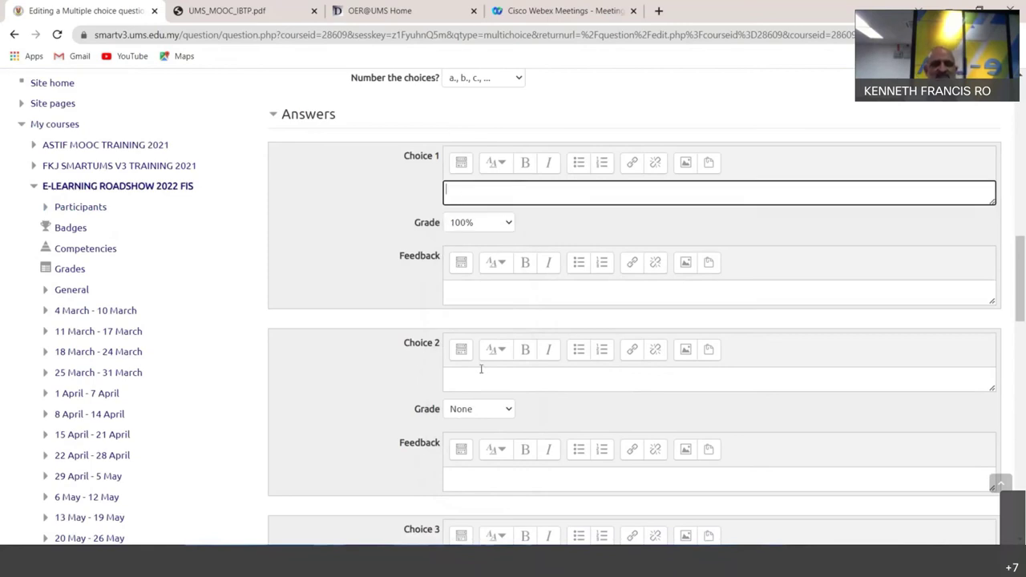
text(a)
text(text)
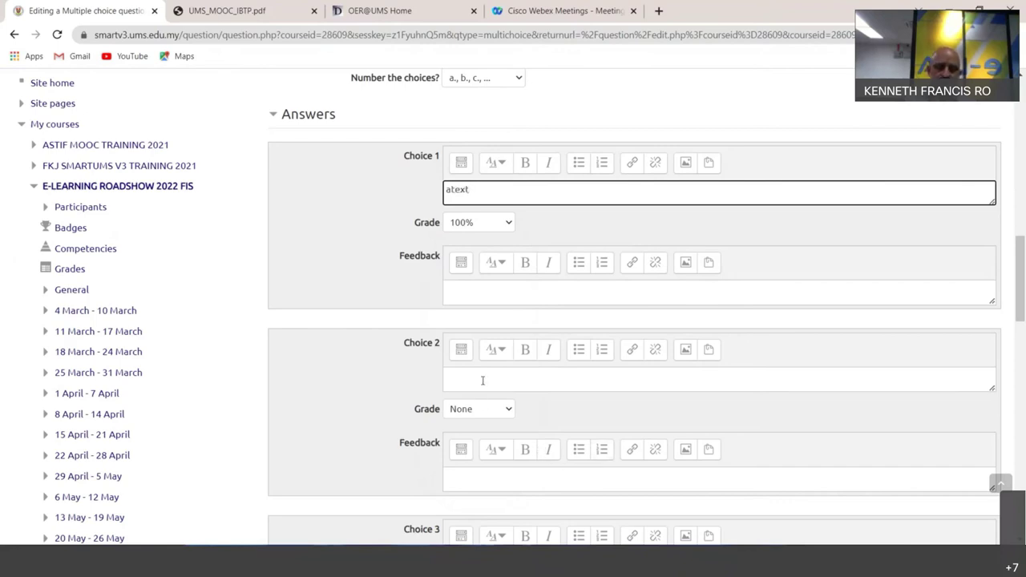
click(483, 381)
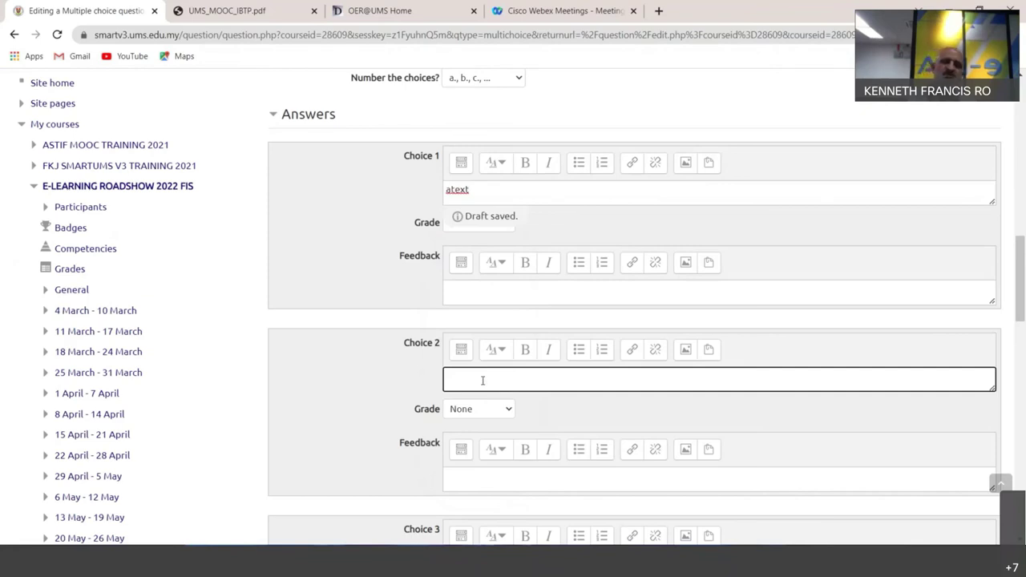
text(btext)
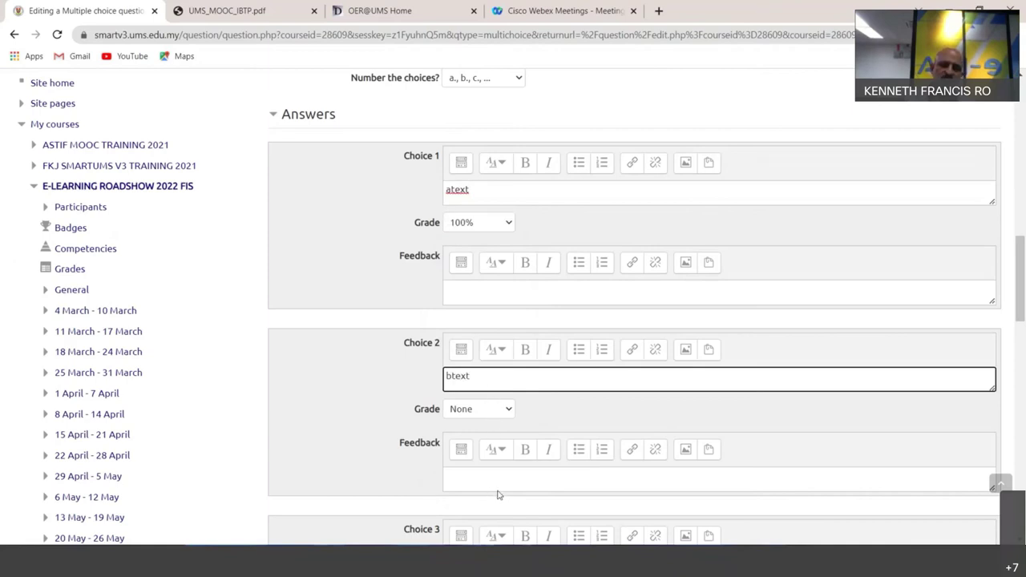
scroll(497, 495, down, 4)
scroll(479, 465, down, 5)
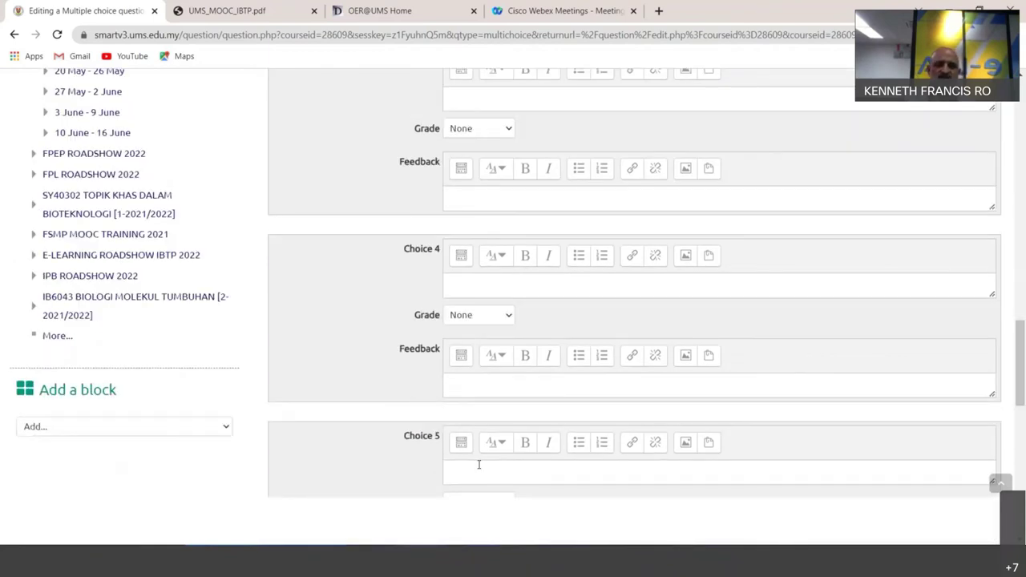
click(470, 281)
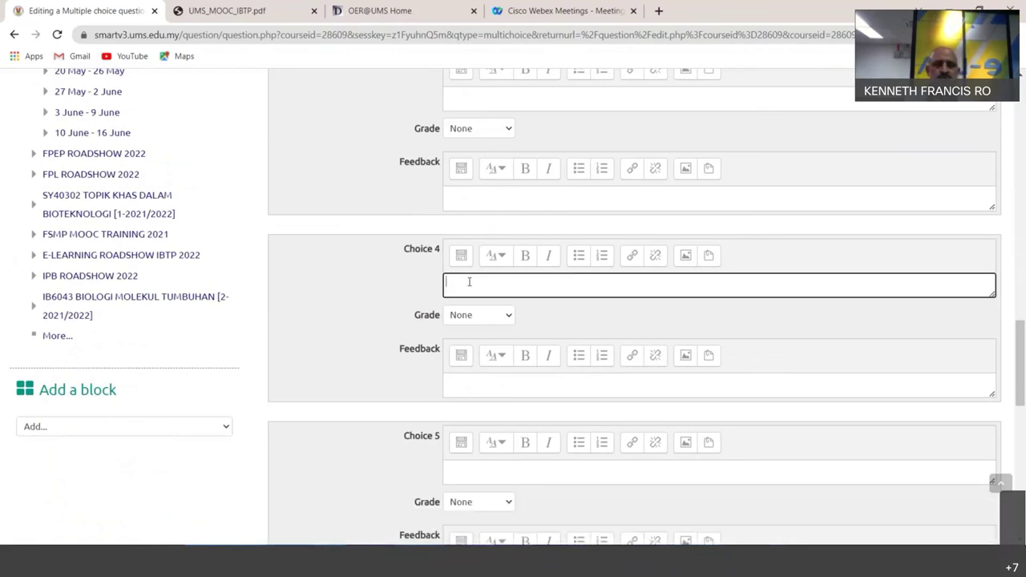
click(479, 98)
scroll(478, 100, up, 1)
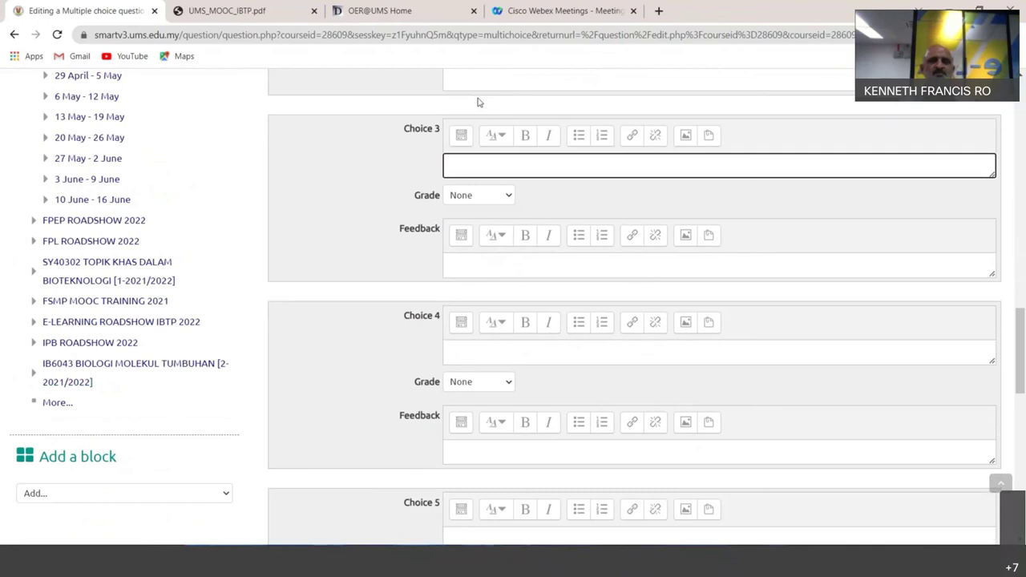
text(cte)
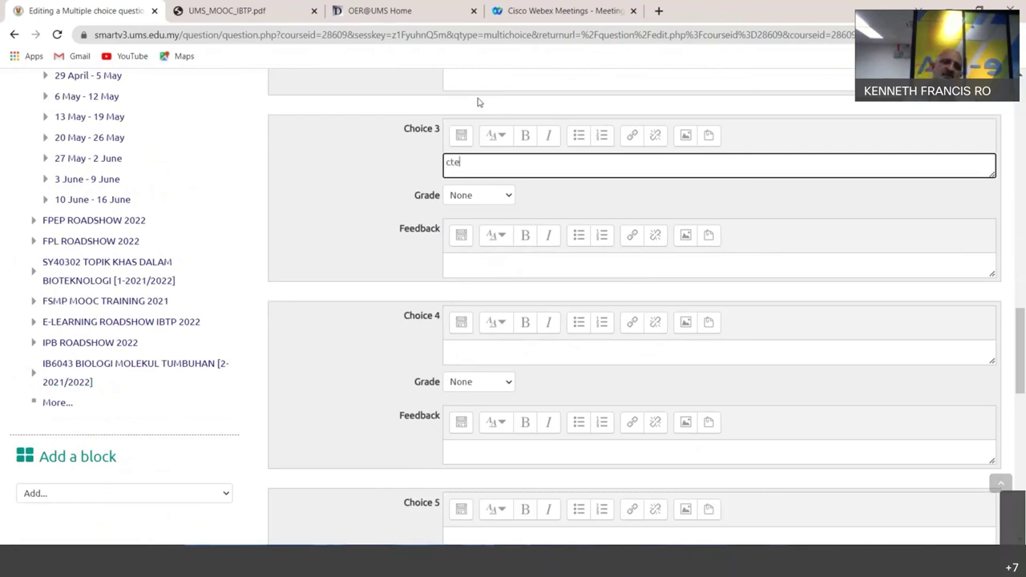
text(xt)
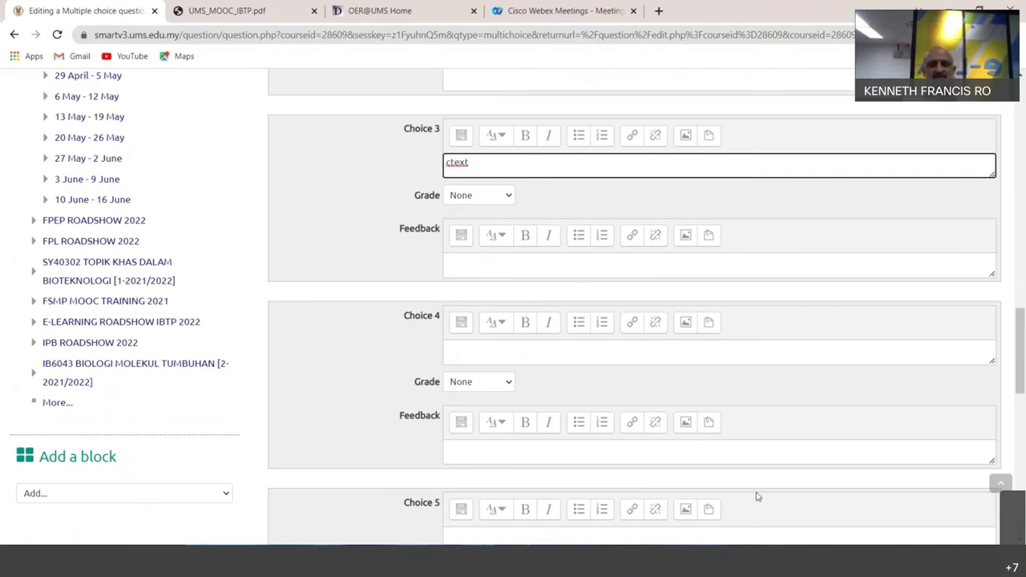
Step: Save the multiple choice question to the question bank
scroll(747, 493, down, 3)
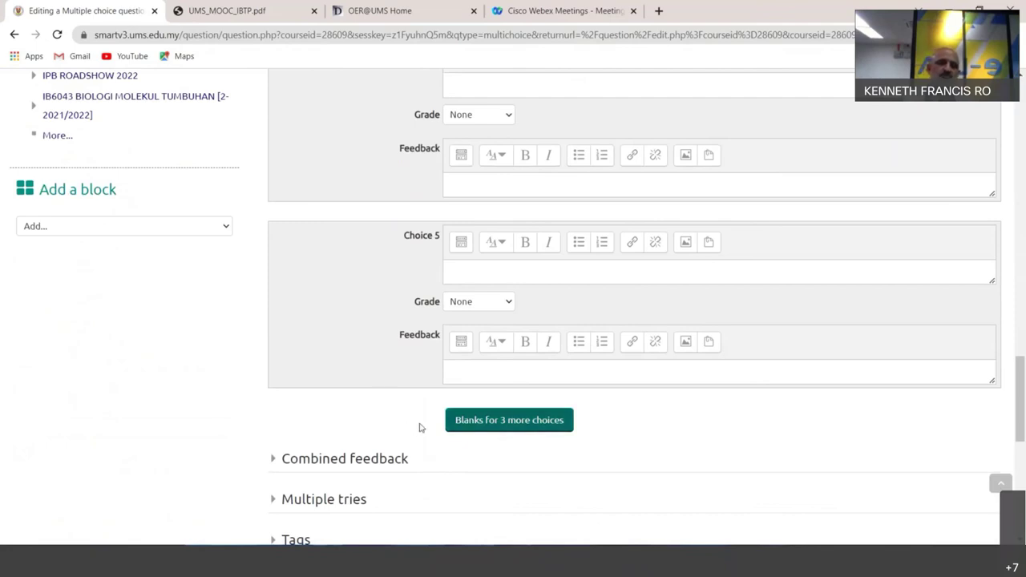
scroll(421, 428, down, 3)
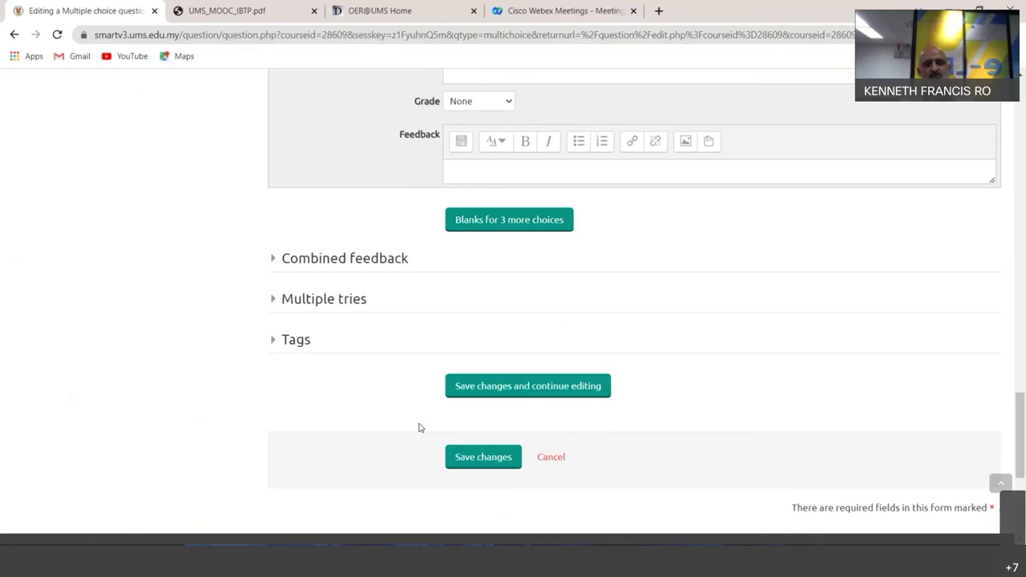
click(500, 460)
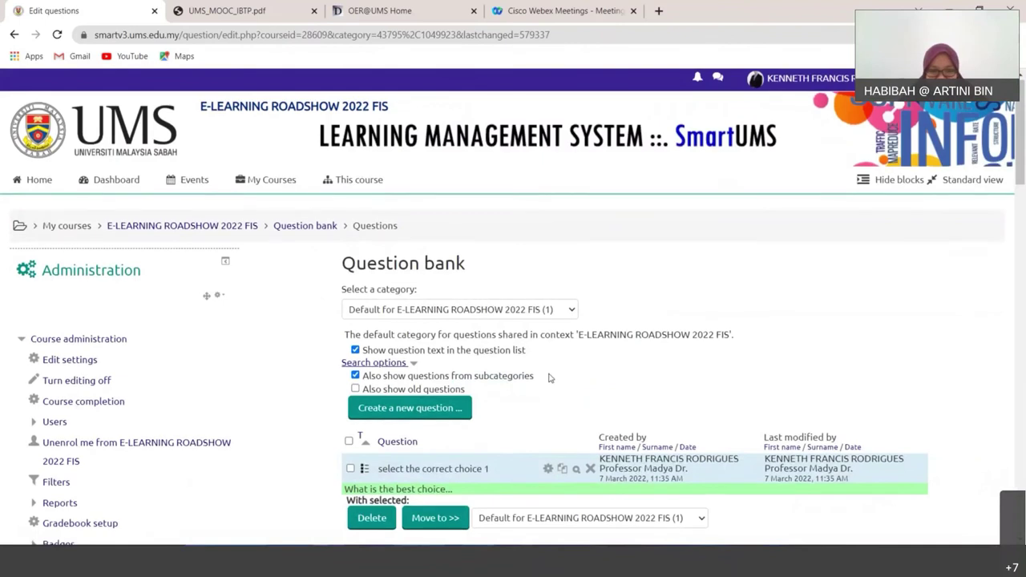
Step: Review the saved question in the Question bank list, then return to the E-LEARNING ROADSHOW 2022 FIS course page
scroll(561, 374, down, 1)
scroll(576, 370, down, 3)
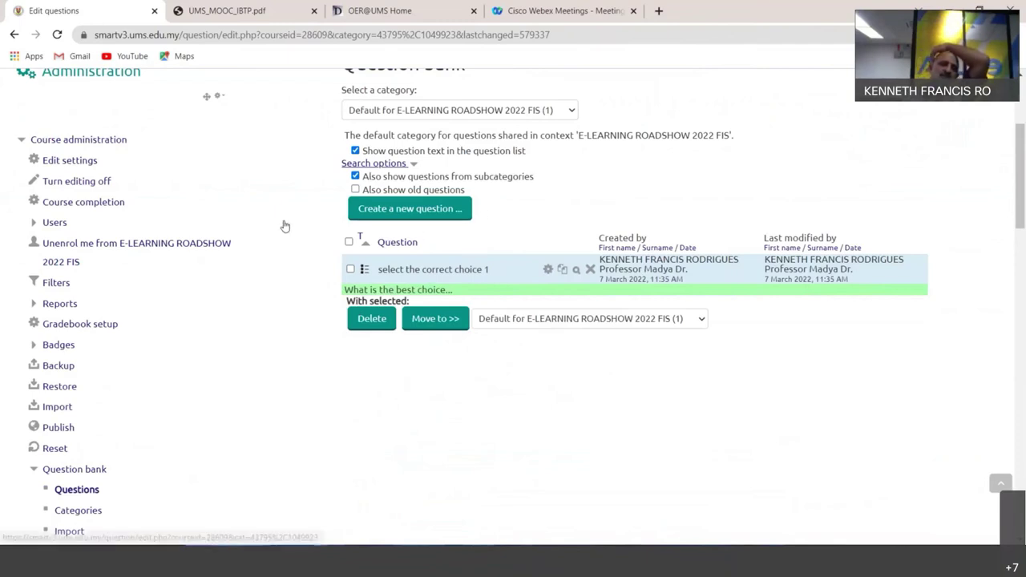
scroll(282, 231, up, 3)
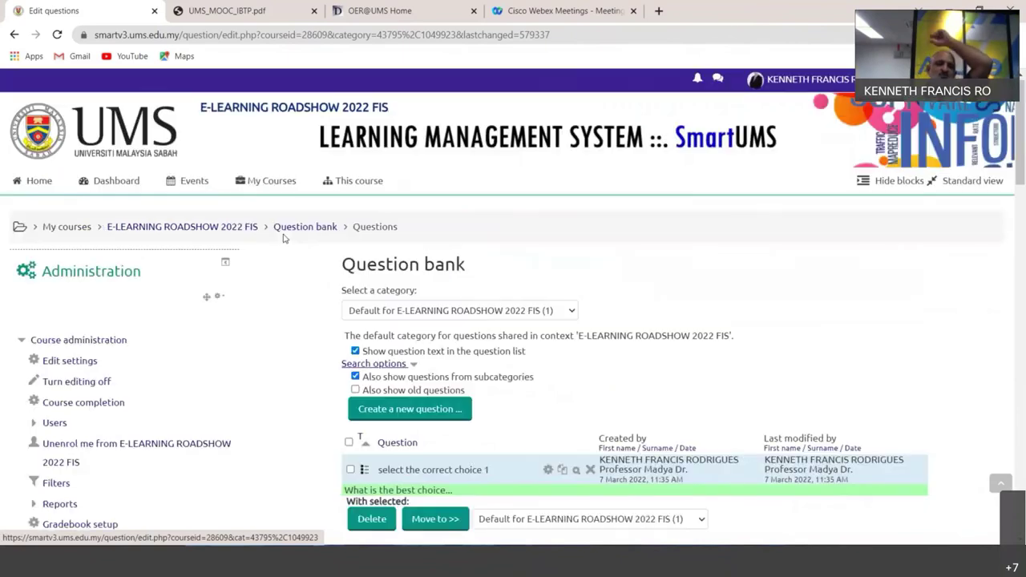
click(185, 231)
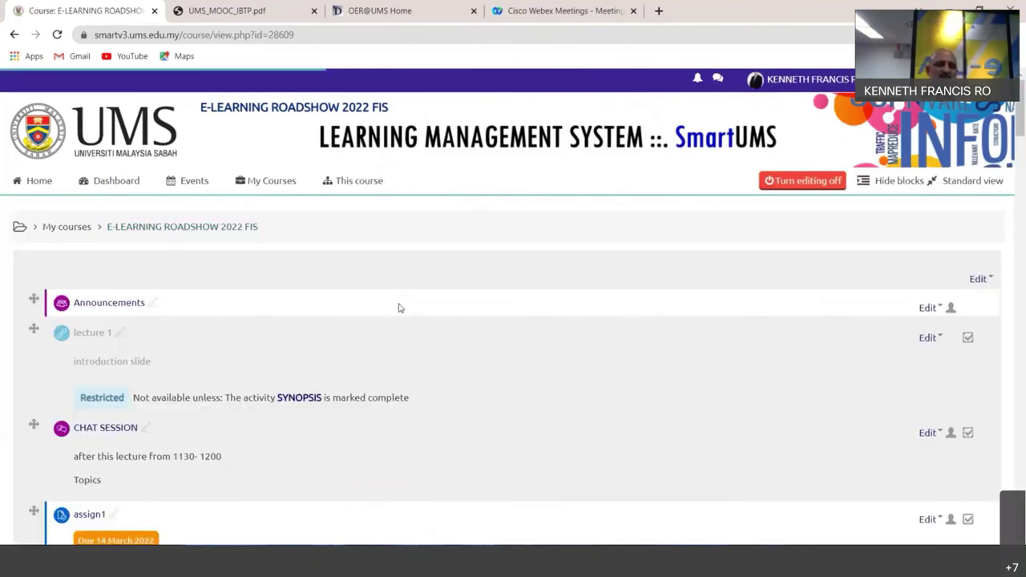
Step: Open the activity or resource chooser for the 4 March - 10 March week
scroll(507, 323, down, 3)
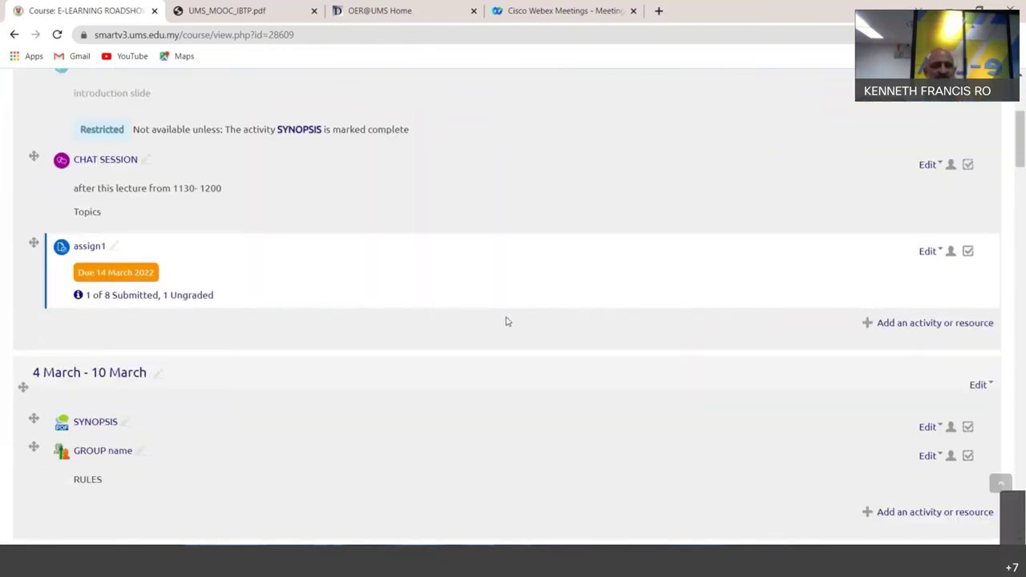
scroll(505, 321, down, 3)
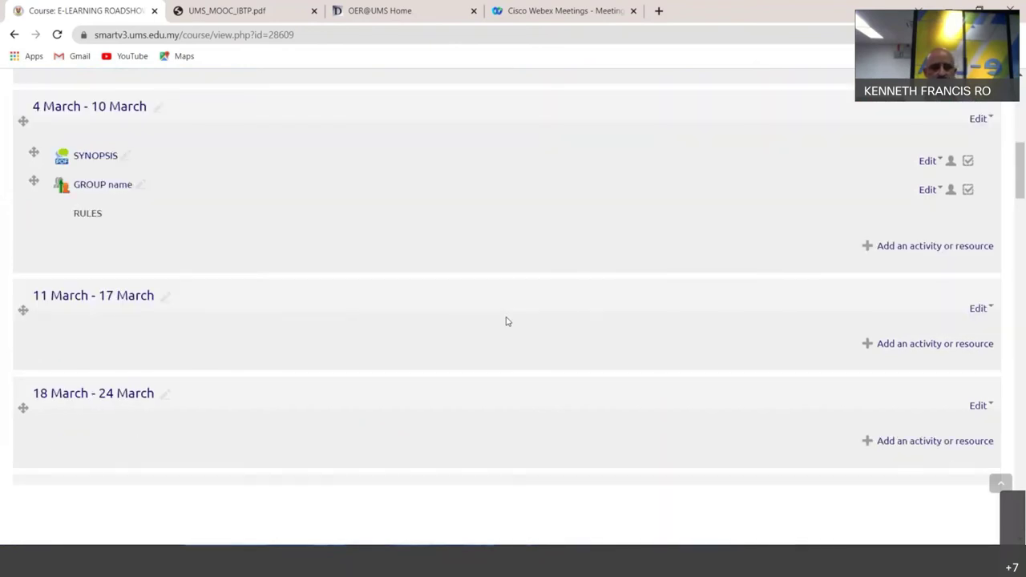
click(891, 248)
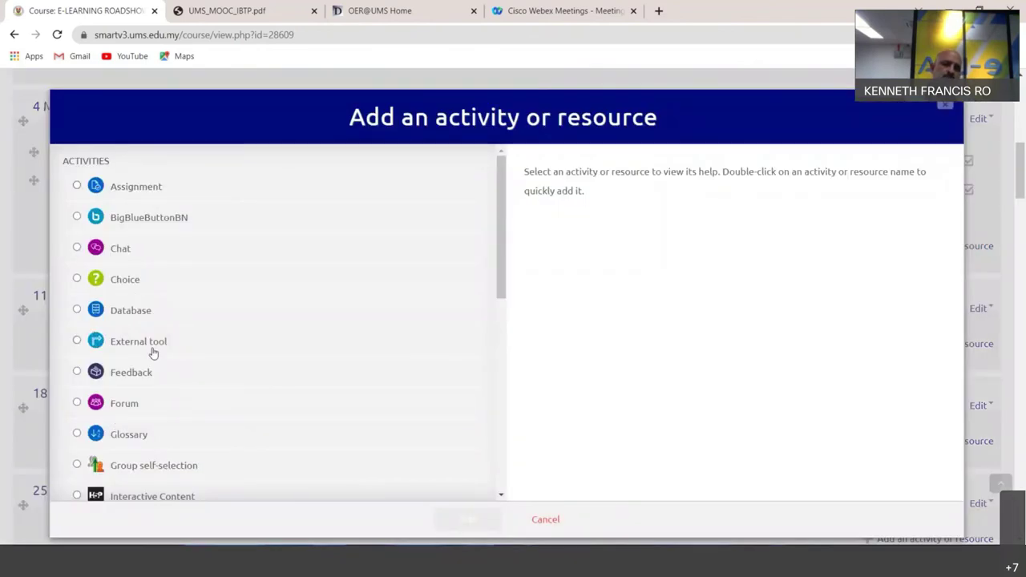
Step: Browse the activity list and preview the Glossary description
scroll(112, 397, down, 4)
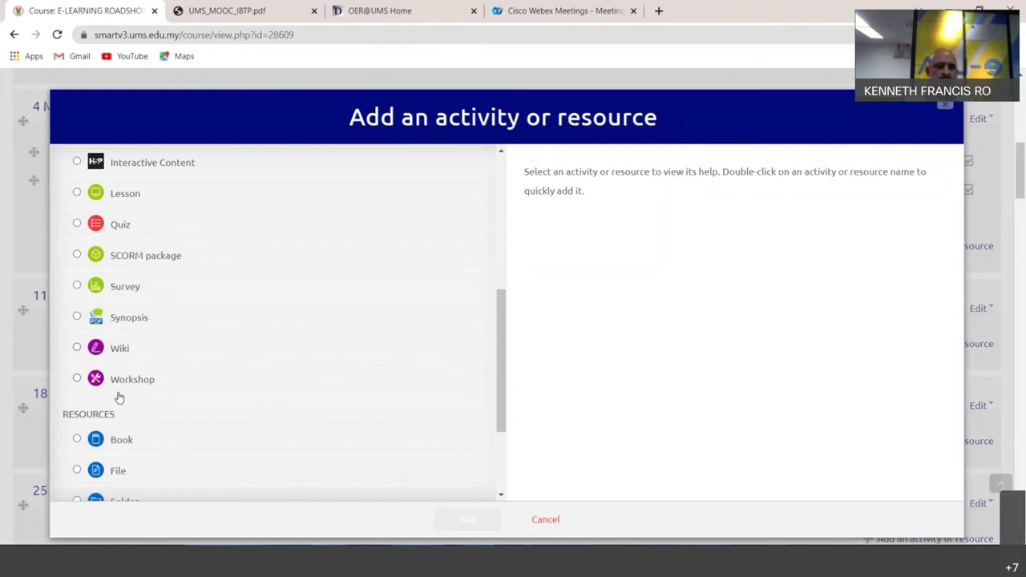
scroll(61, 232, down, 1)
scroll(72, 165, down, 1)
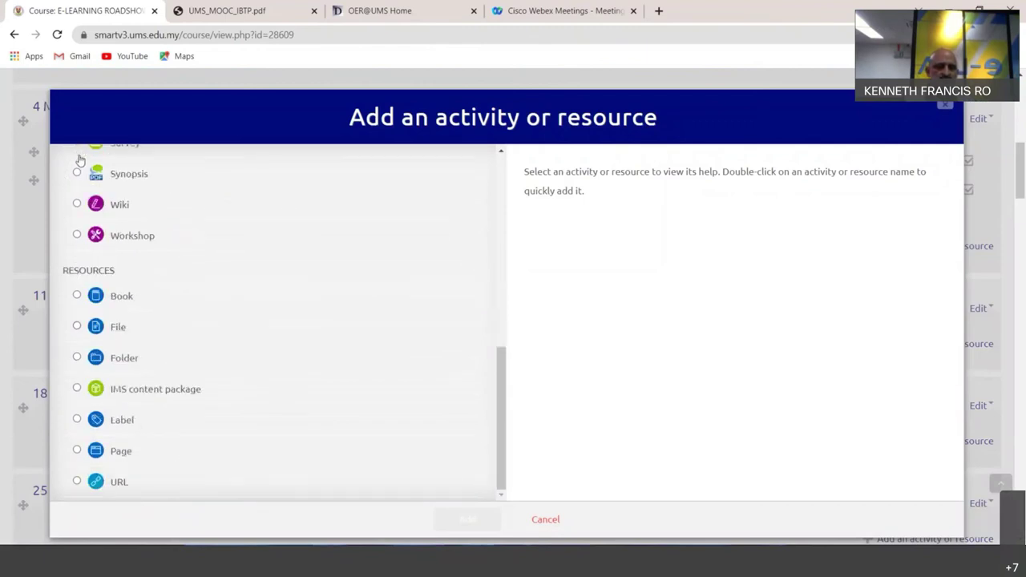
scroll(567, 211, down, 4)
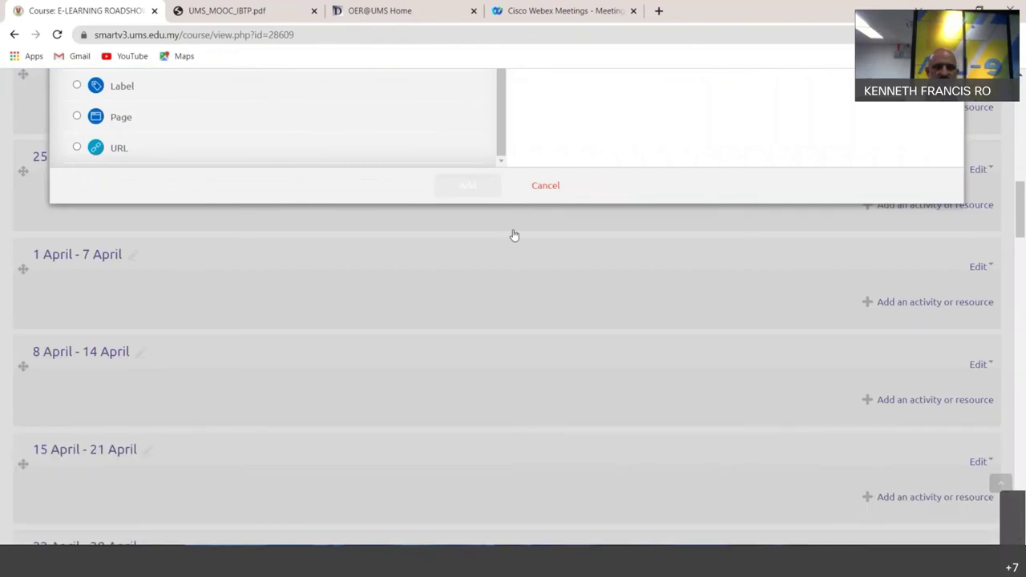
scroll(398, 261, up, 1)
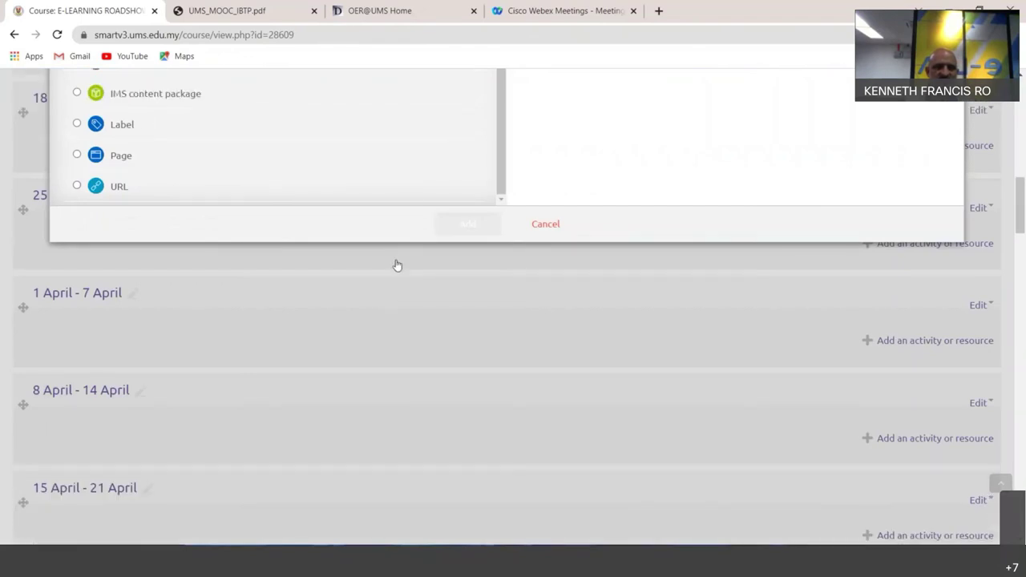
scroll(396, 266, up, 4)
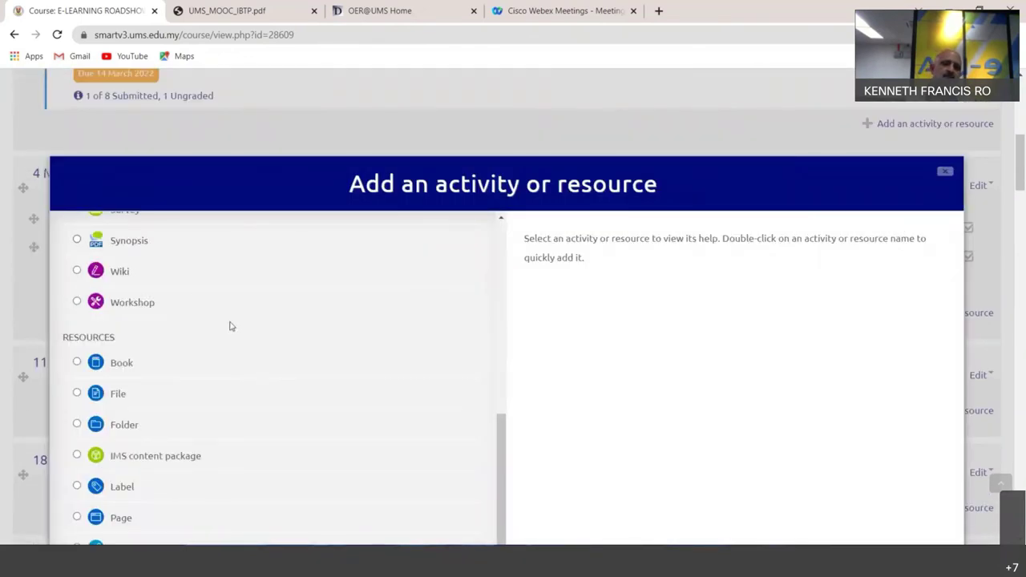
scroll(350, 322, up, 4)
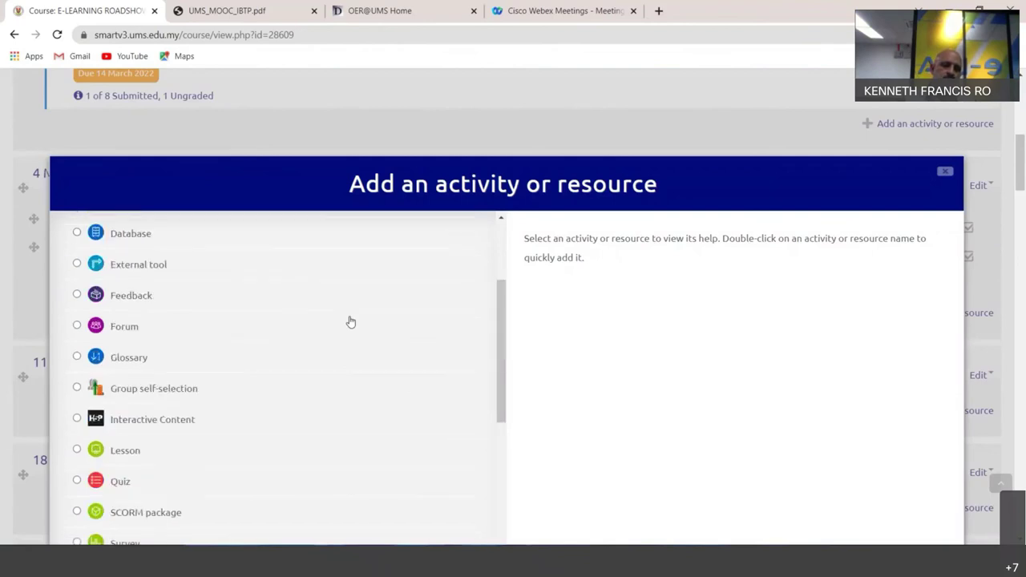
scroll(80, 483, up, 2)
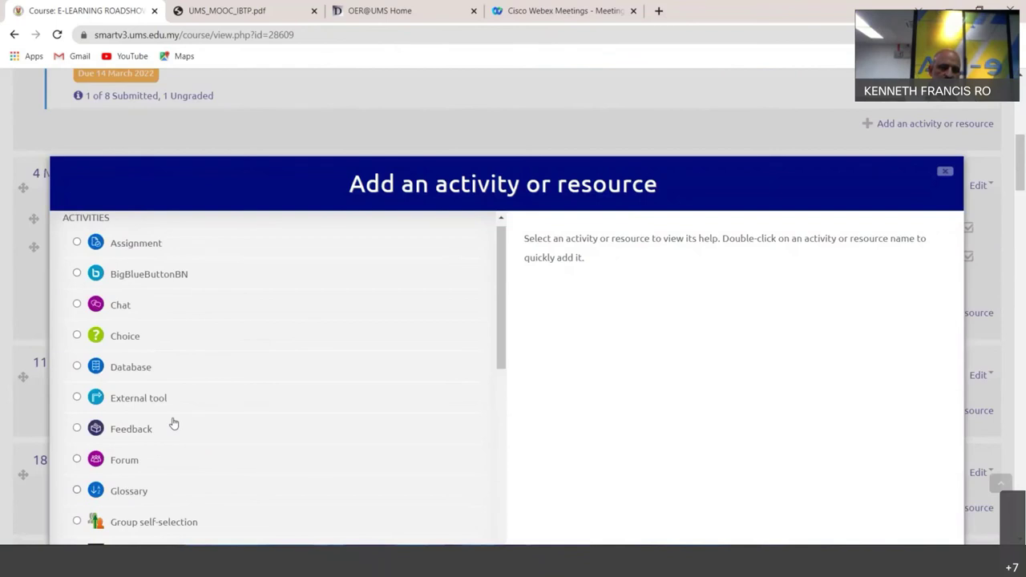
key(g)
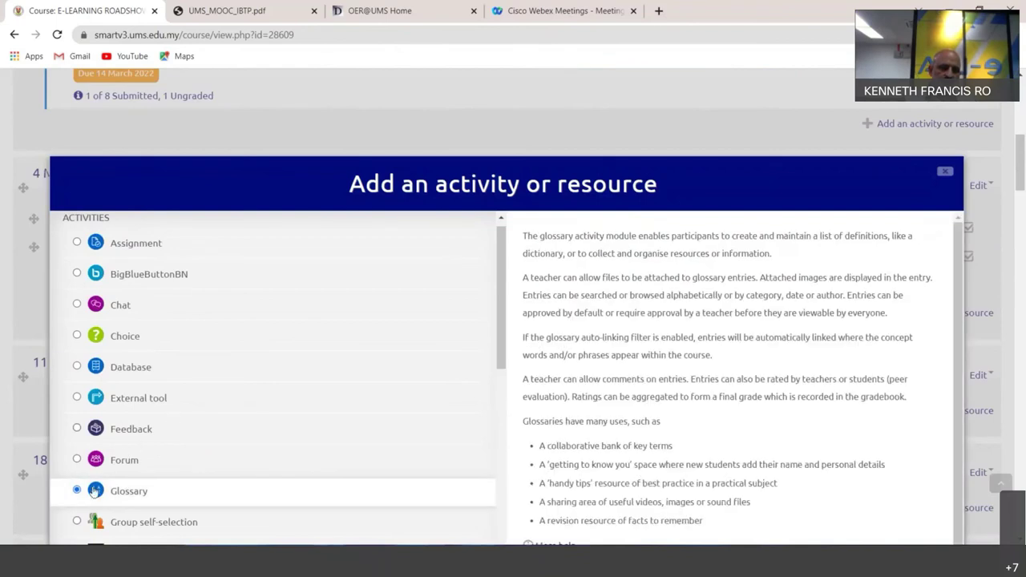
scroll(80, 493, down, 2)
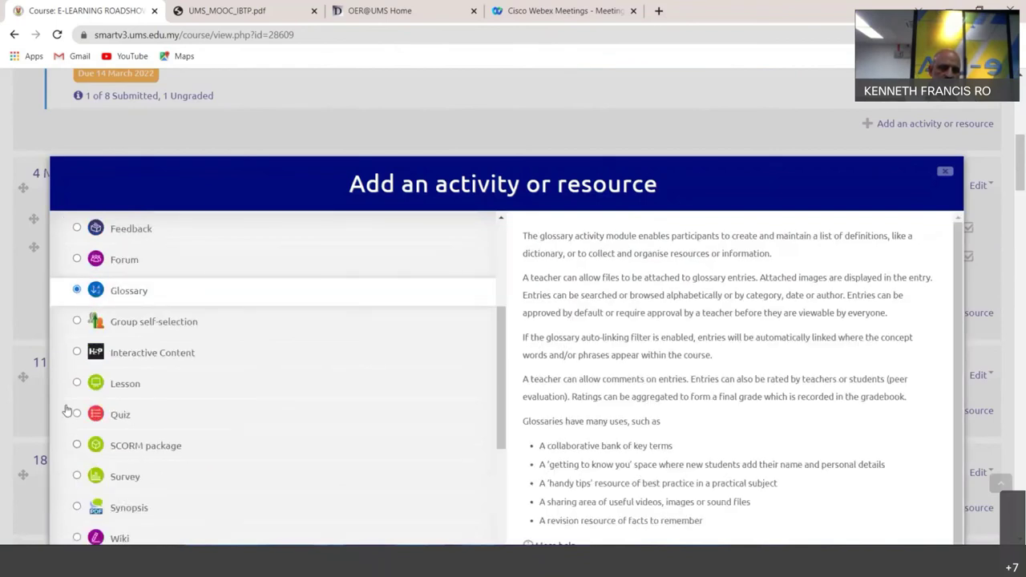
scroll(78, 419, down, 2)
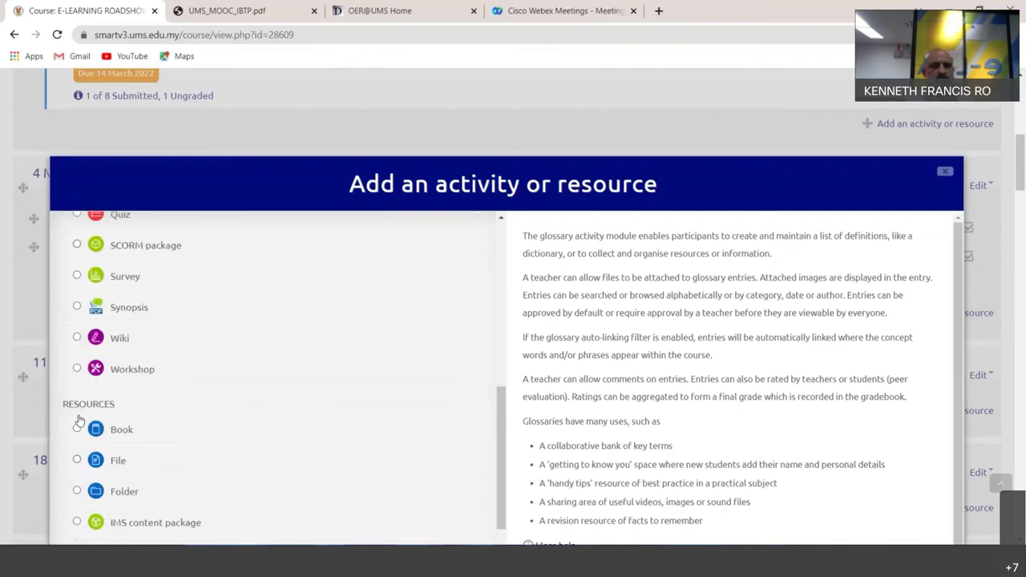
scroll(73, 222, up, 3)
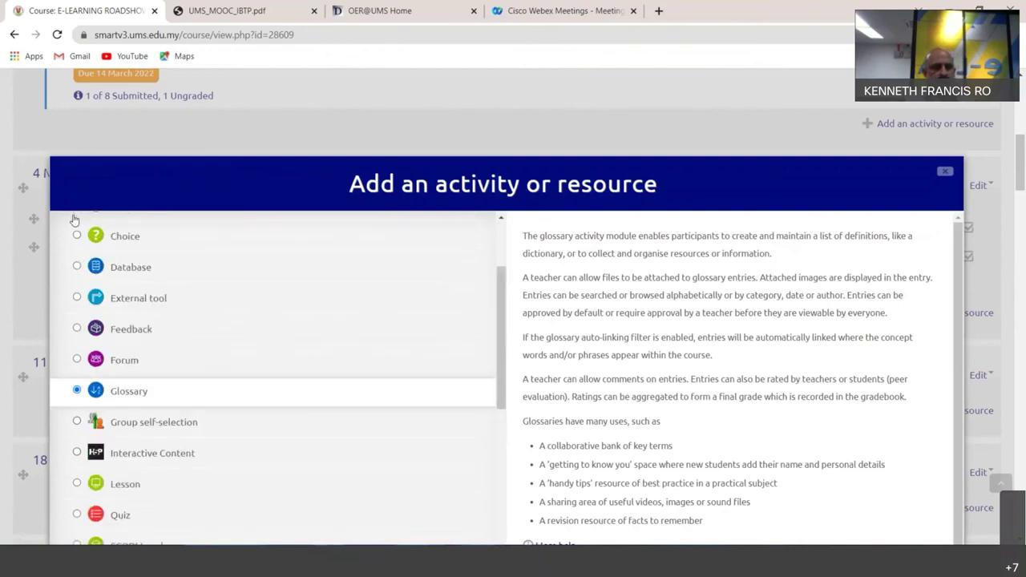
Step: Select Quiz as the activity type and add it
click(77, 516)
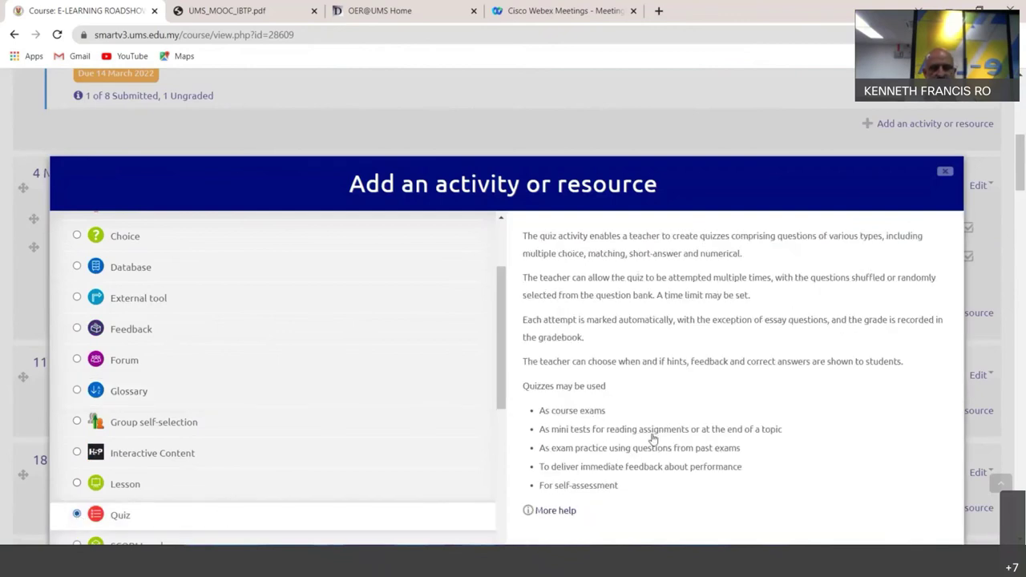
scroll(401, 369, down, 3)
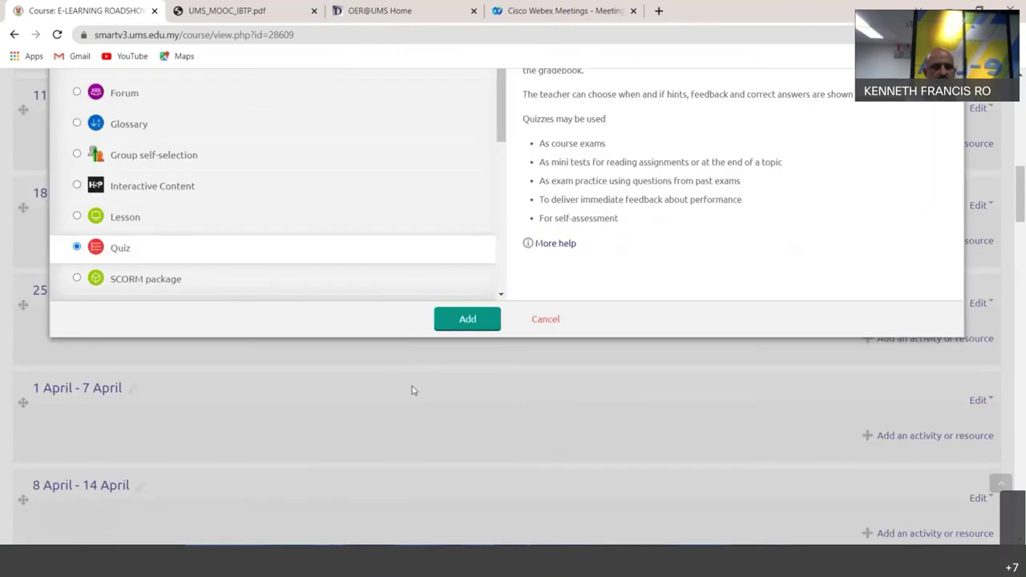
scroll(469, 317, down, 2)
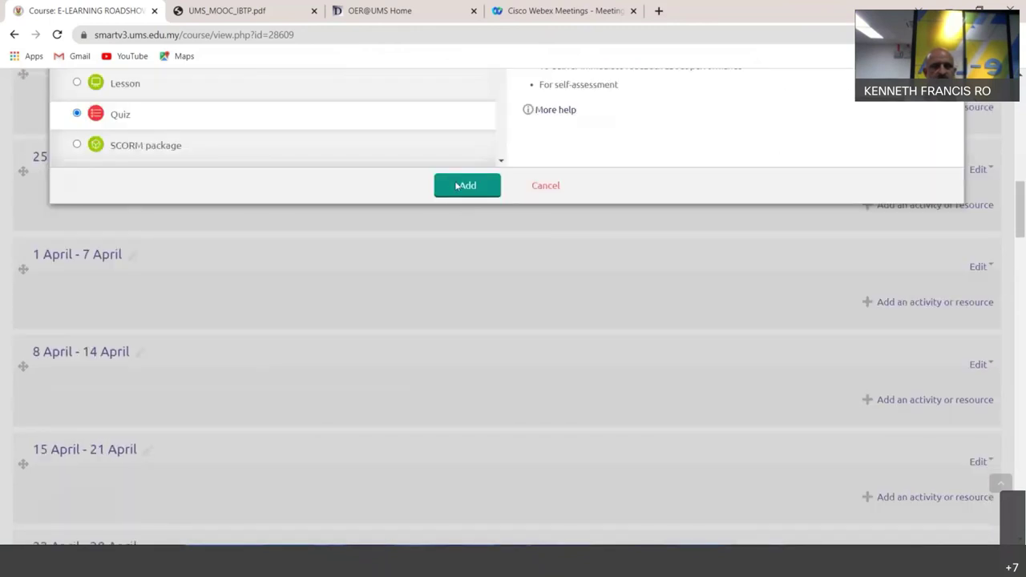
click(456, 185)
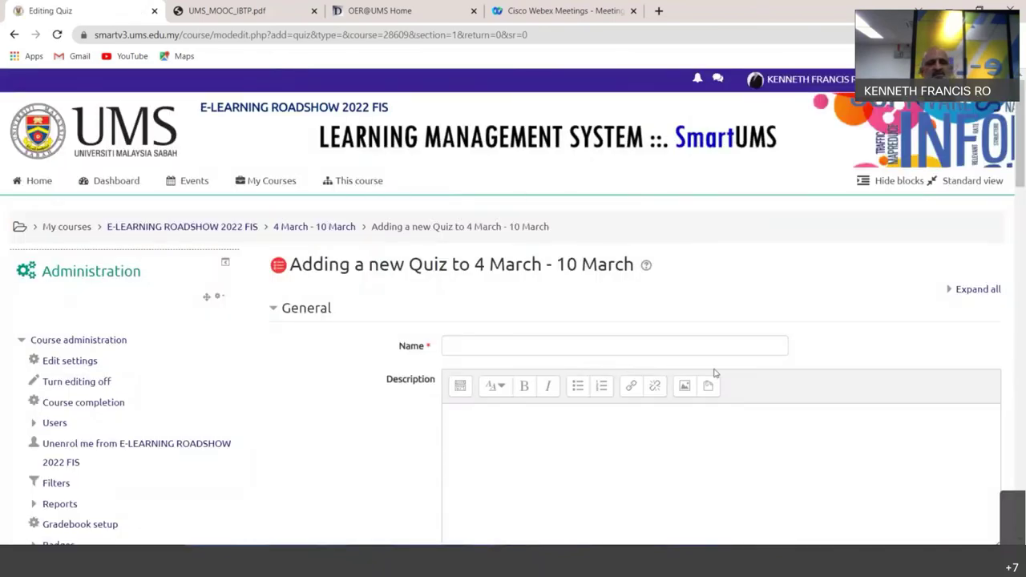
Step: Name the quiz 'quiz' and give it the description 'instructions ... marks.. time'
click(512, 346)
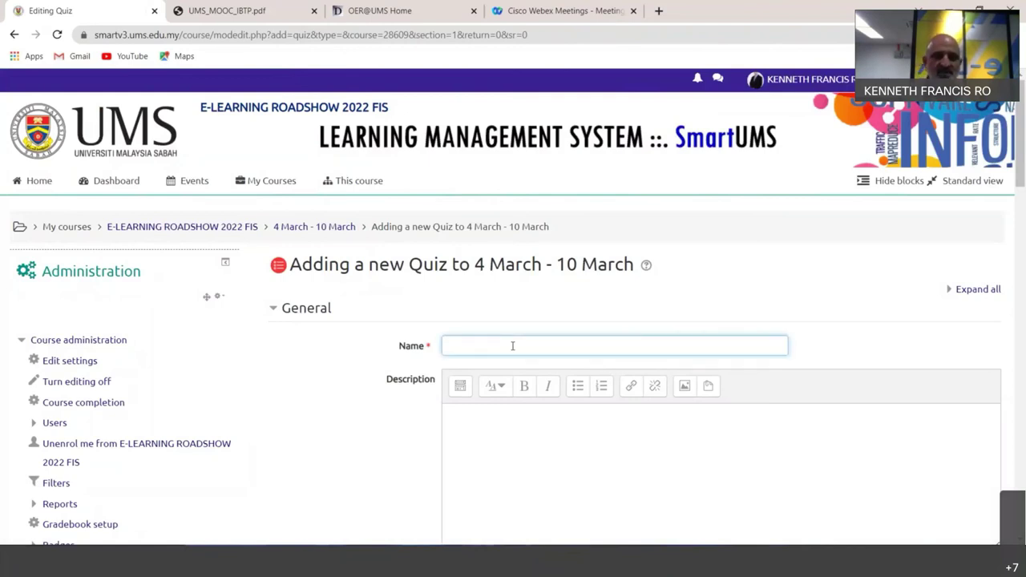
text(quiz)
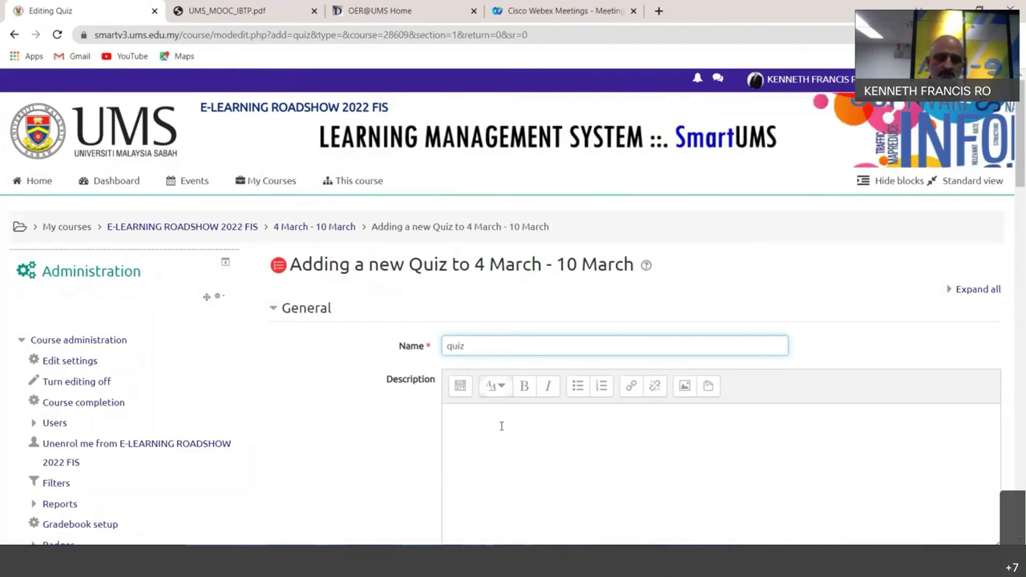
click(501, 426)
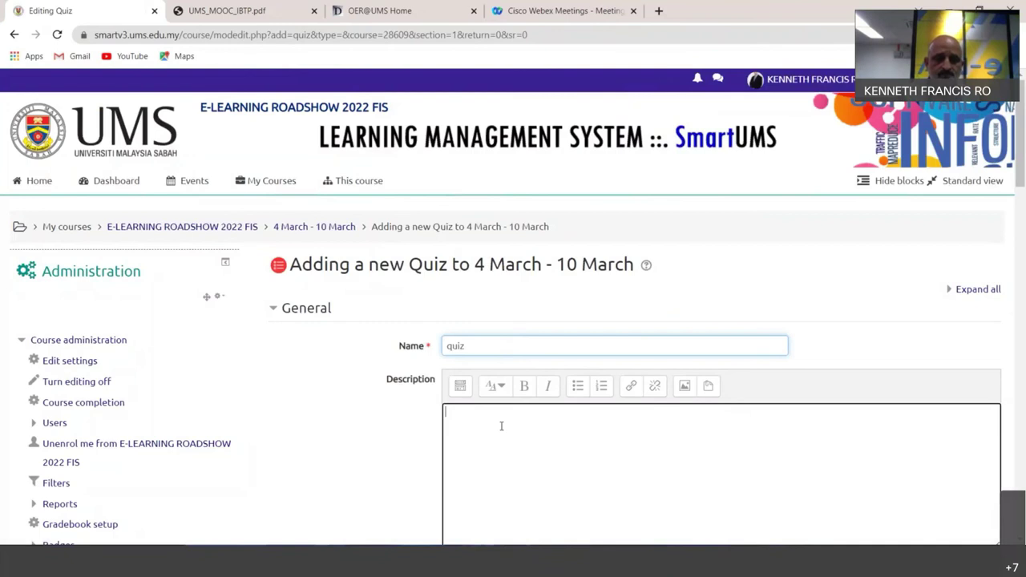
text(instructions)
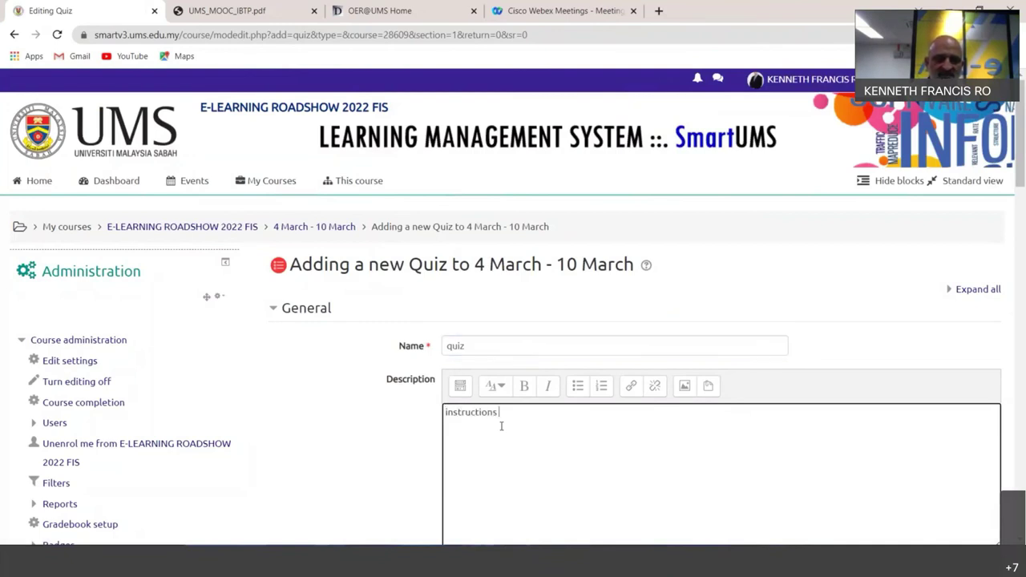
text( ... marks.)
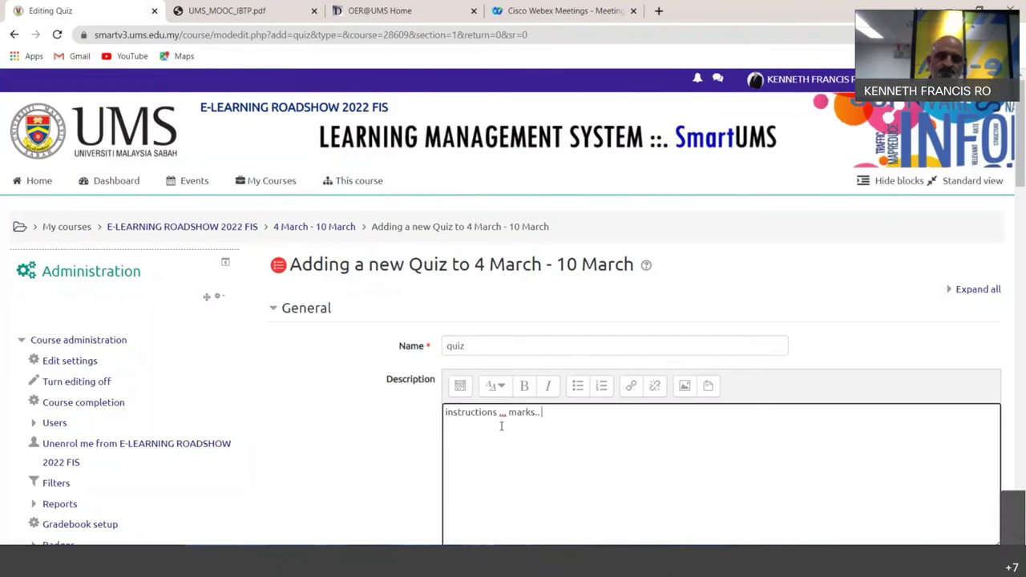
text(. time)
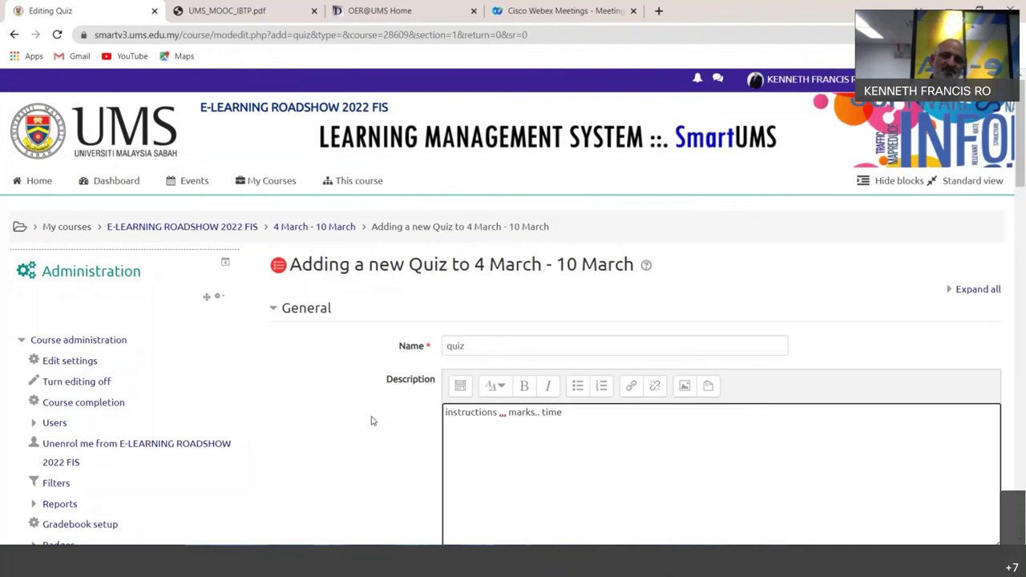
Step: In Timing, enable the time limit and the quiz open and close dates
scroll(371, 421, down, 4)
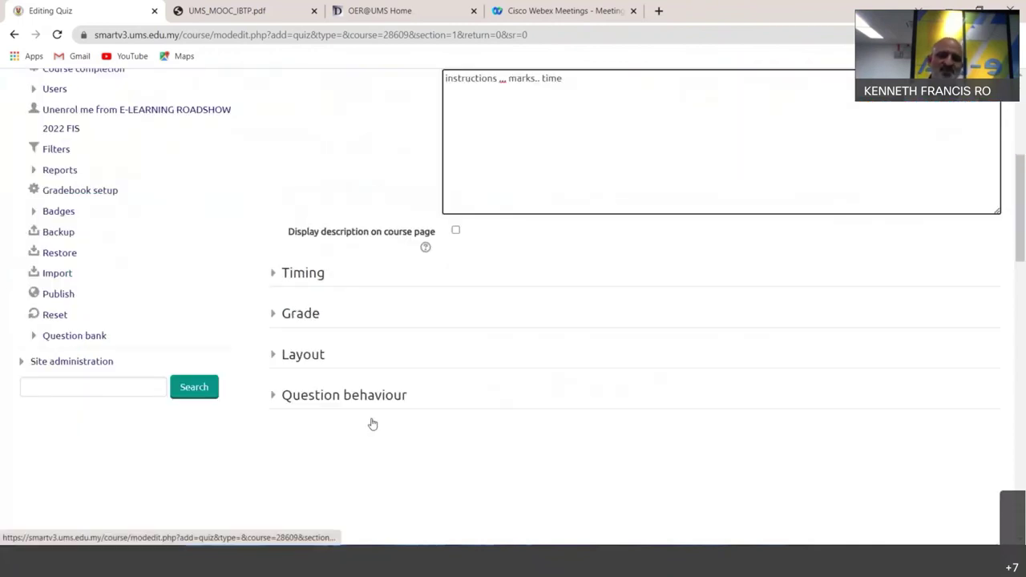
scroll(371, 424, down, 2)
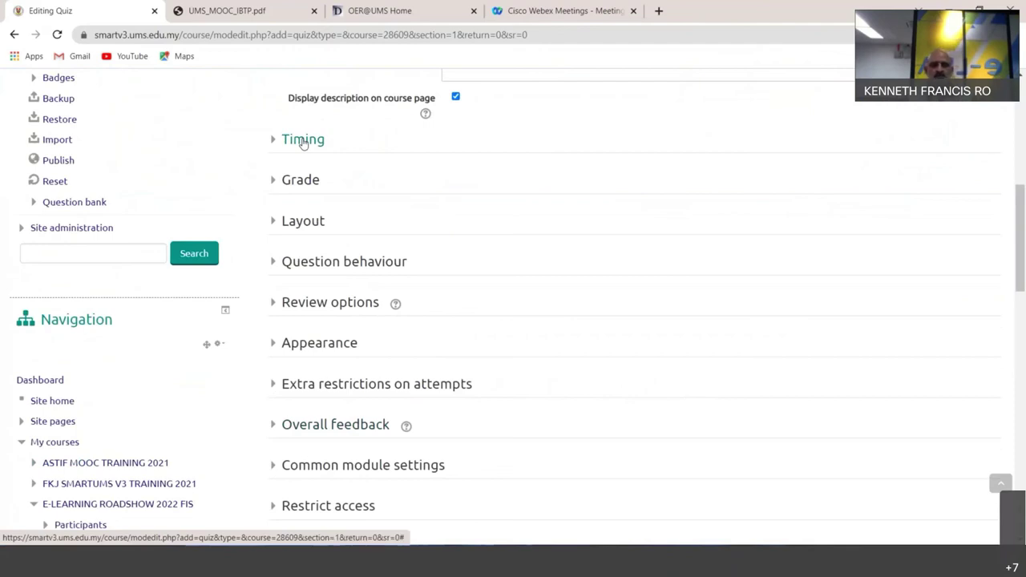
click(304, 142)
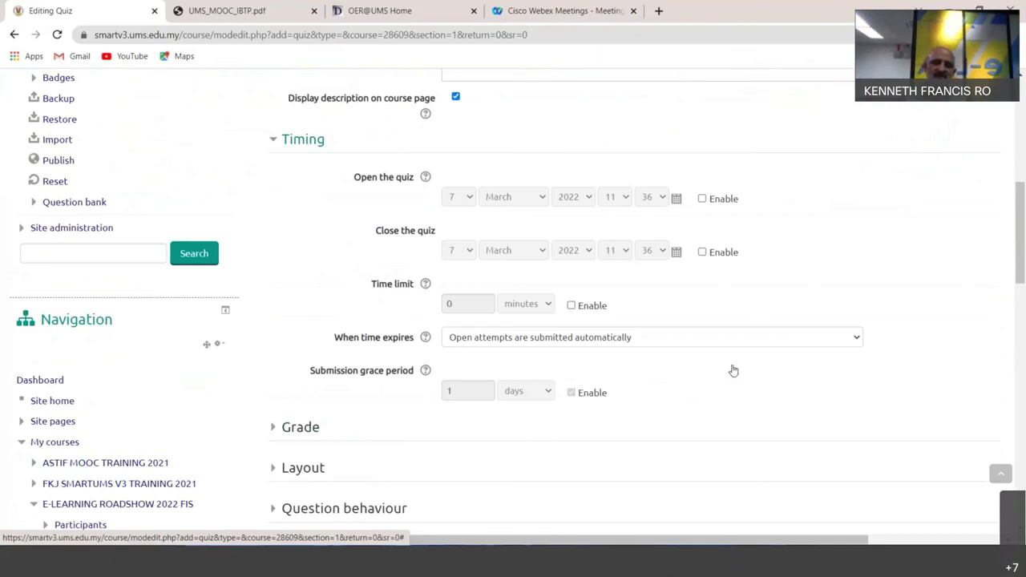
click(572, 306)
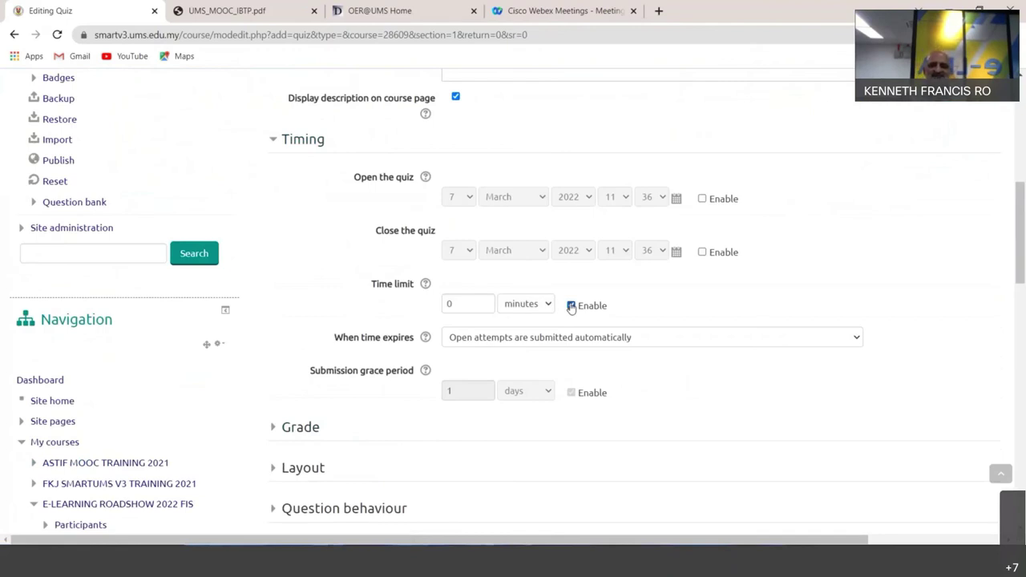
click(702, 201)
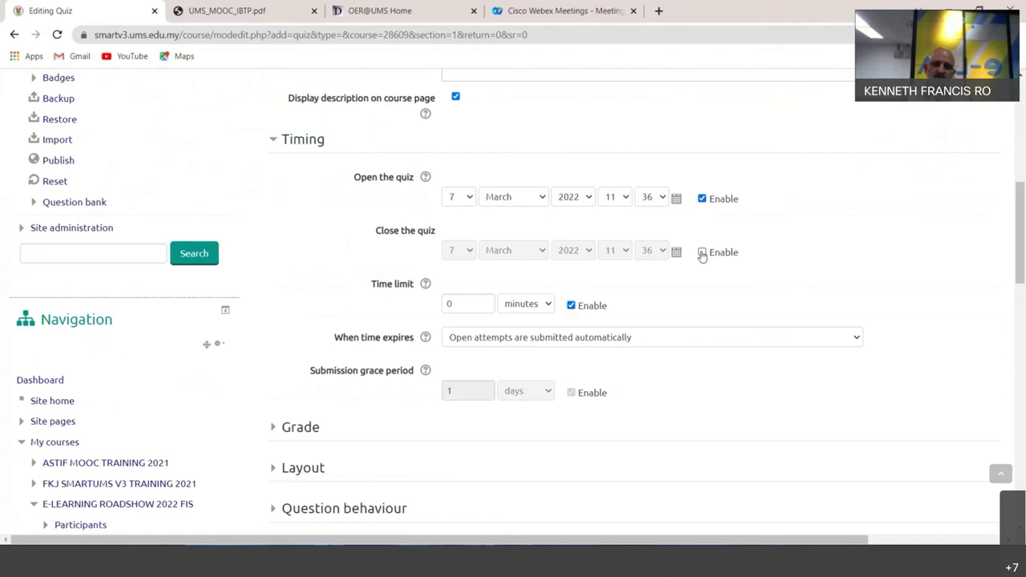
click(702, 254)
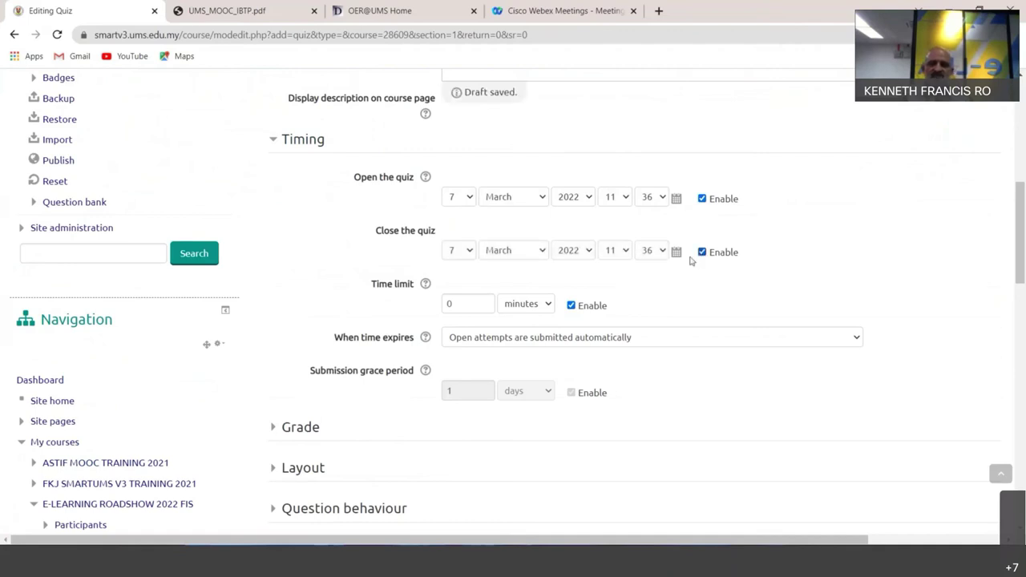
Step: Set the quiz closing time's minute to 58
click(660, 252)
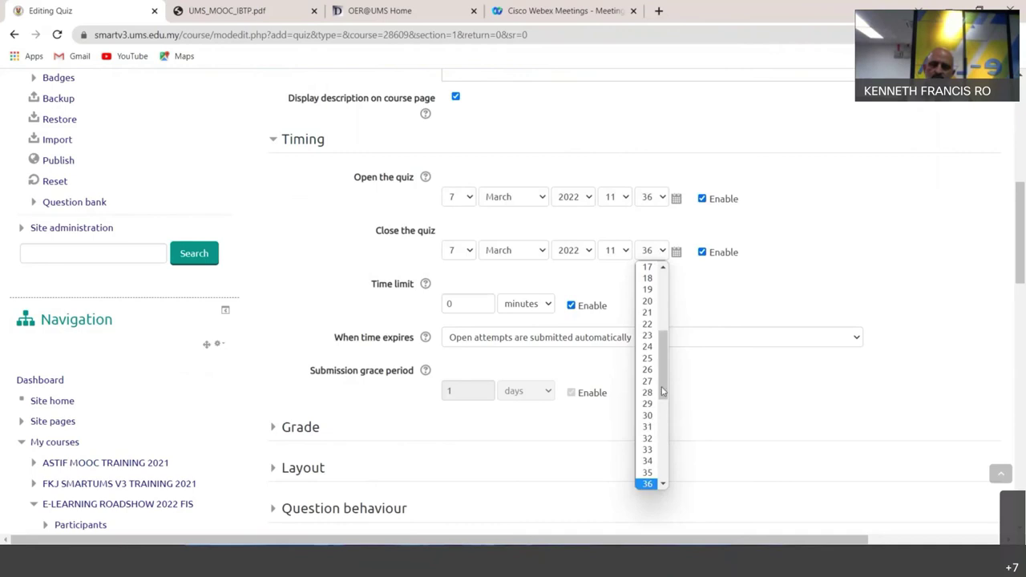
click(664, 484)
scroll(664, 484, down, 6)
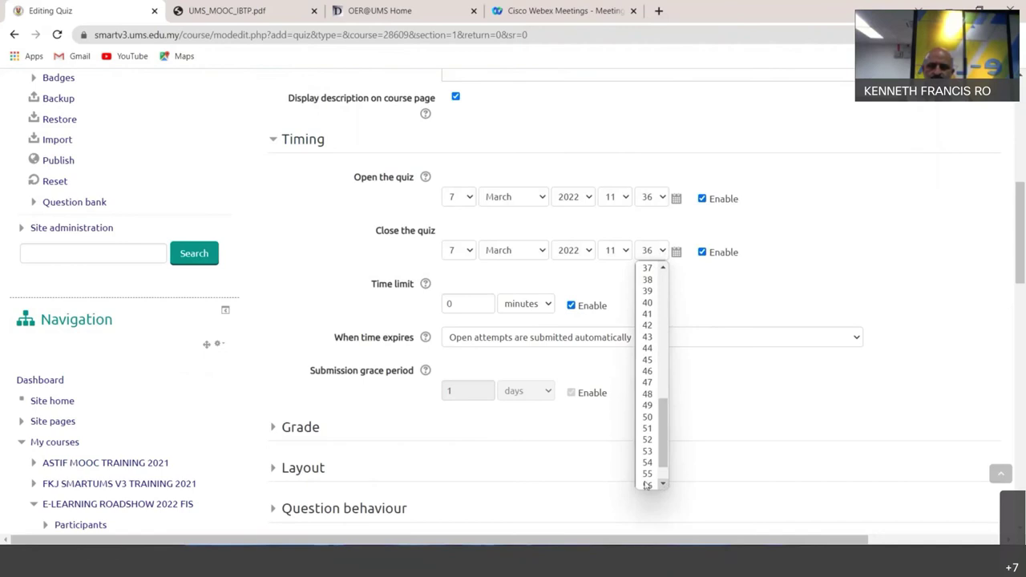
key(Escape)
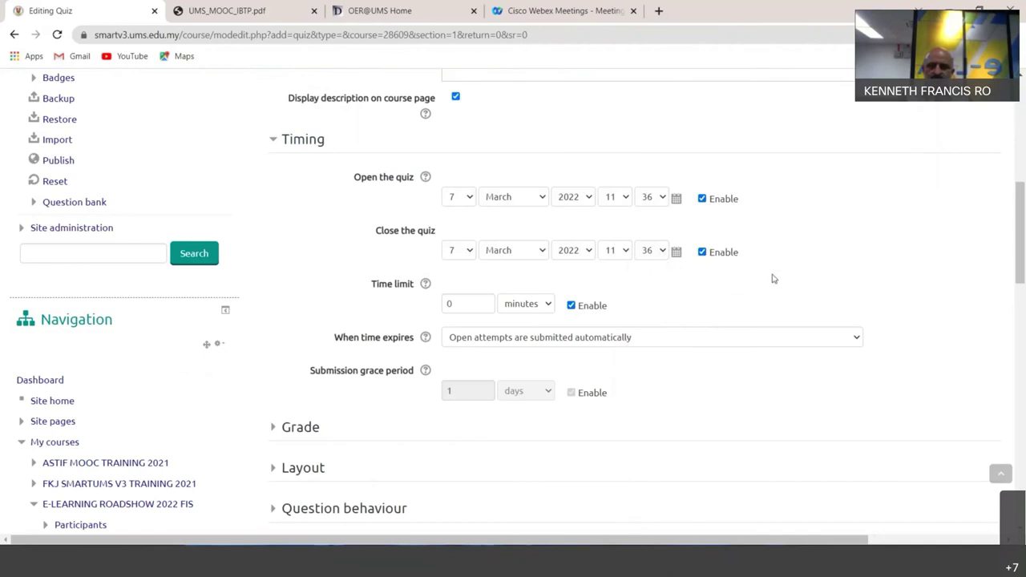
click(663, 250)
text(58)
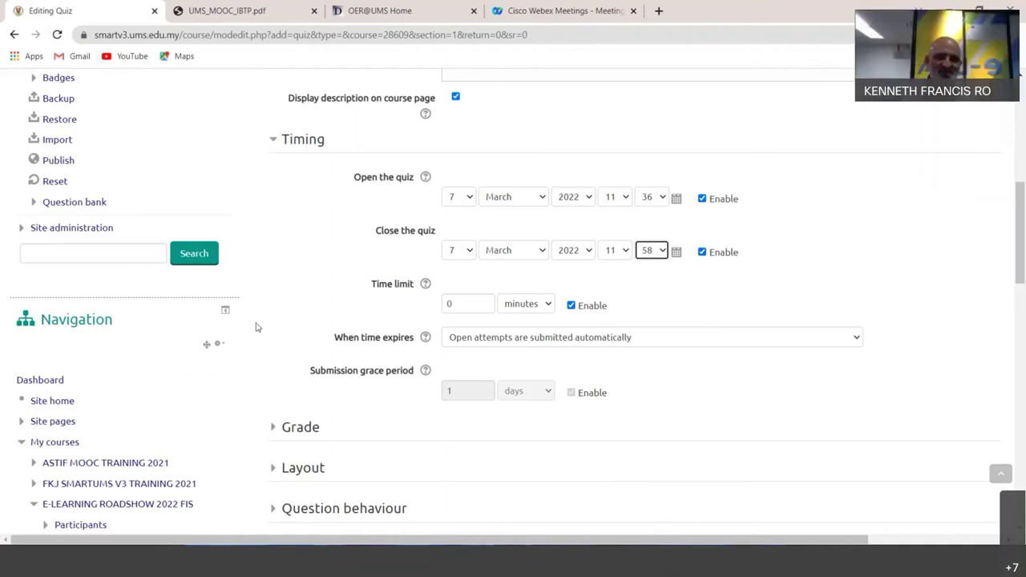
click(271, 409)
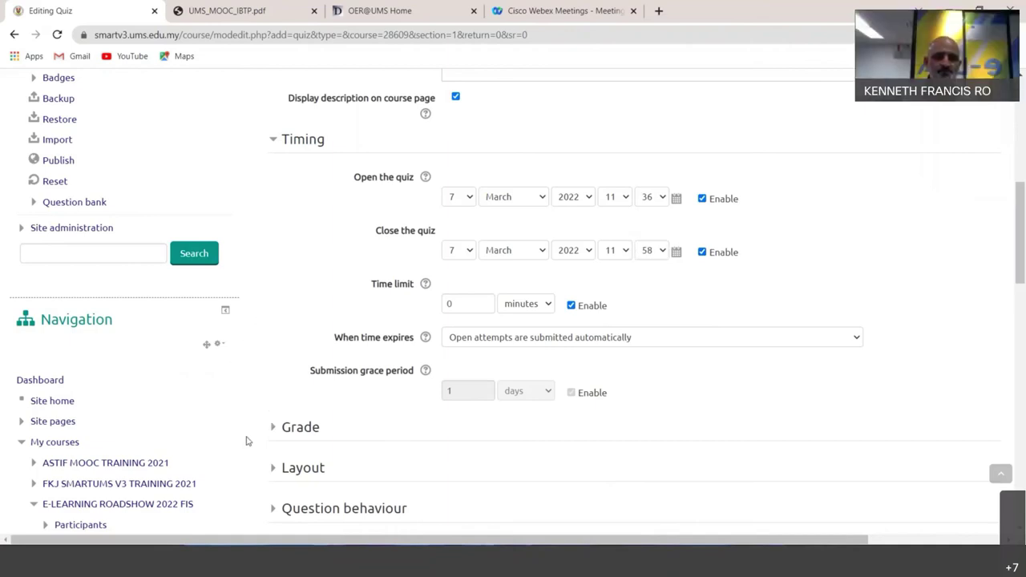
Step: Expand the Grade section, leaving the Uncategorised category, unlimited attempts and Highest grade method
scroll(247, 439, down, 1)
scroll(303, 419, down, 1)
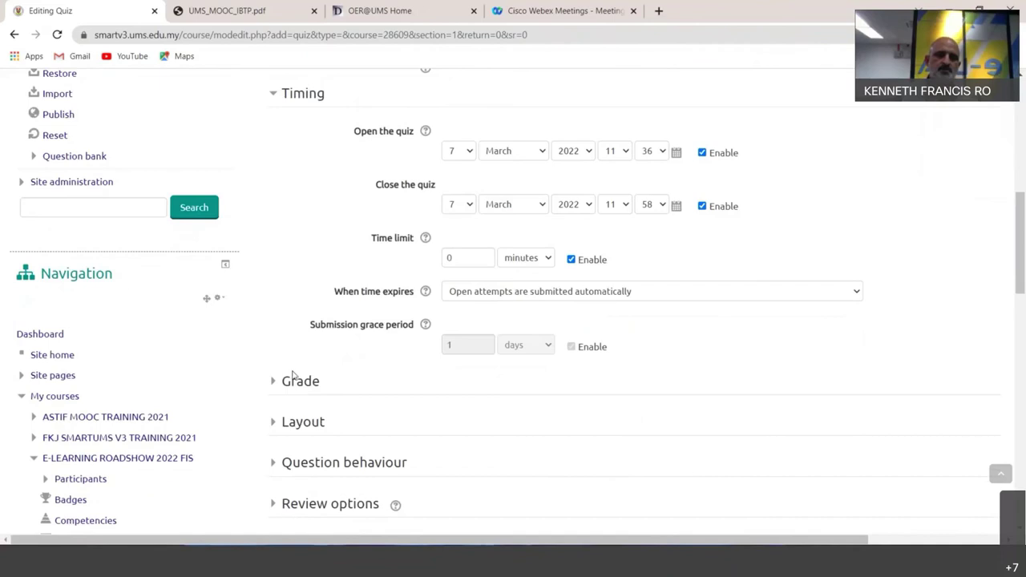
scroll(293, 381, down, 2)
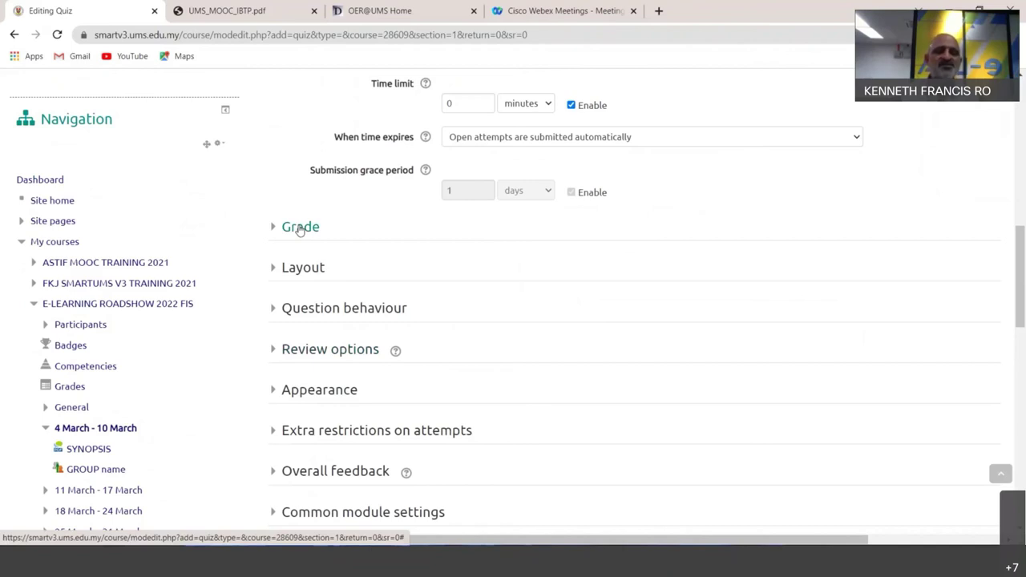
click(300, 228)
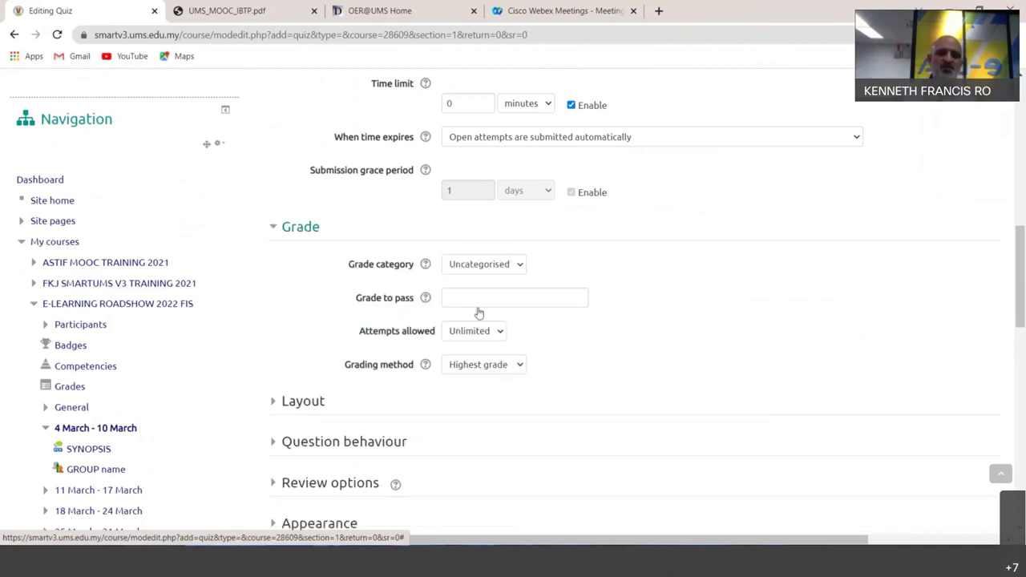
click(501, 267)
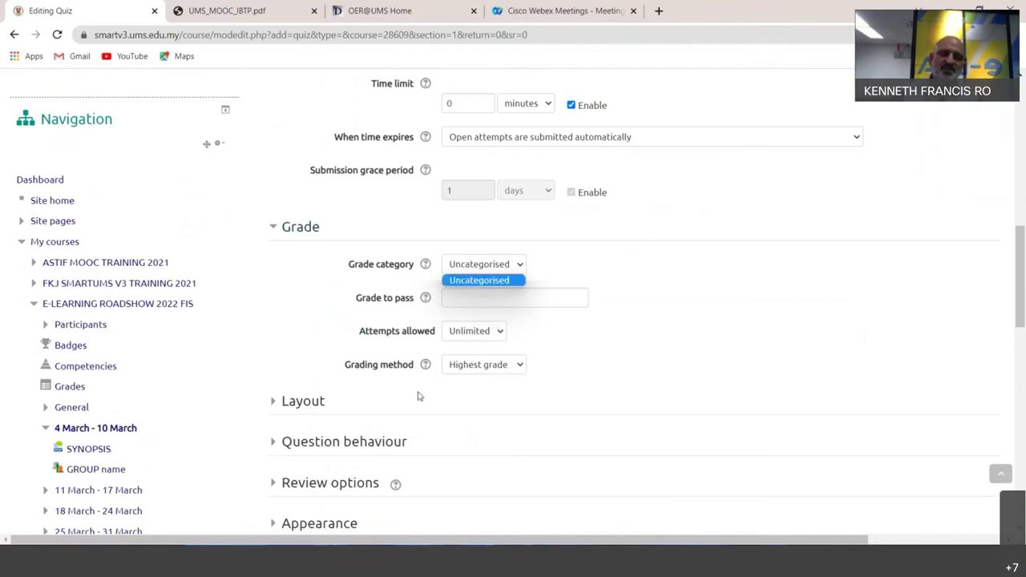
click(573, 335)
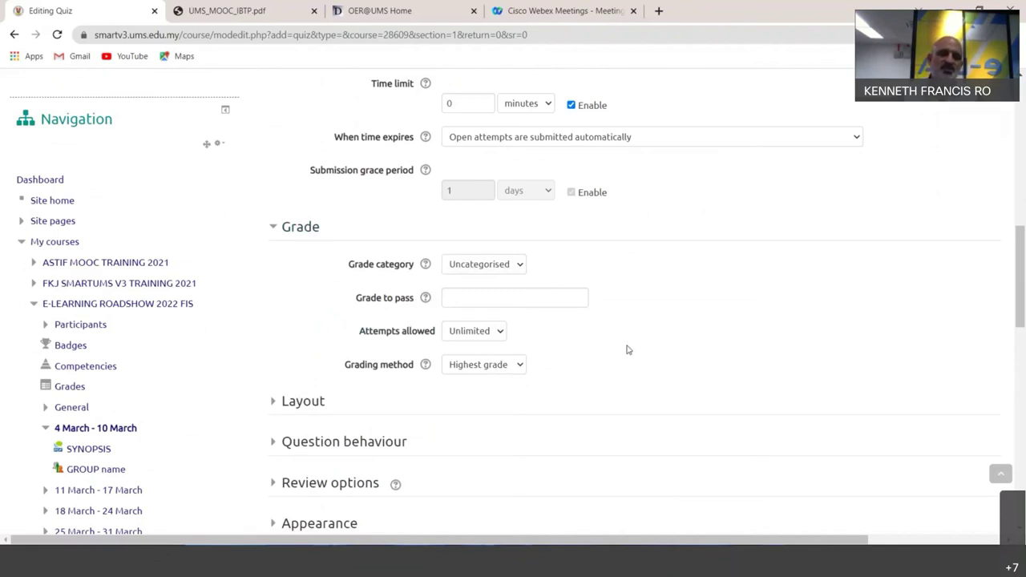
scroll(628, 349, down, 1)
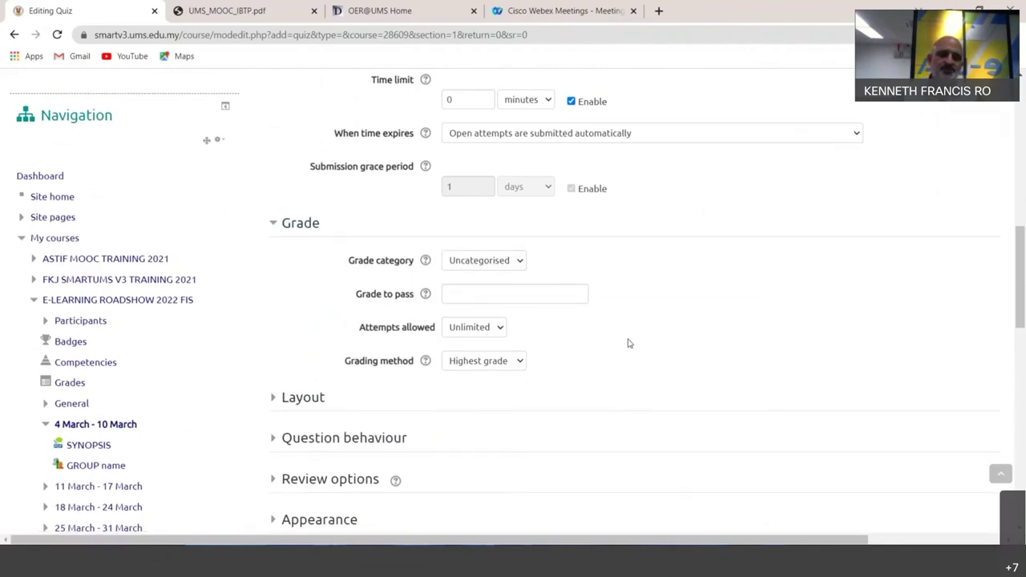
scroll(423, 440, down, 3)
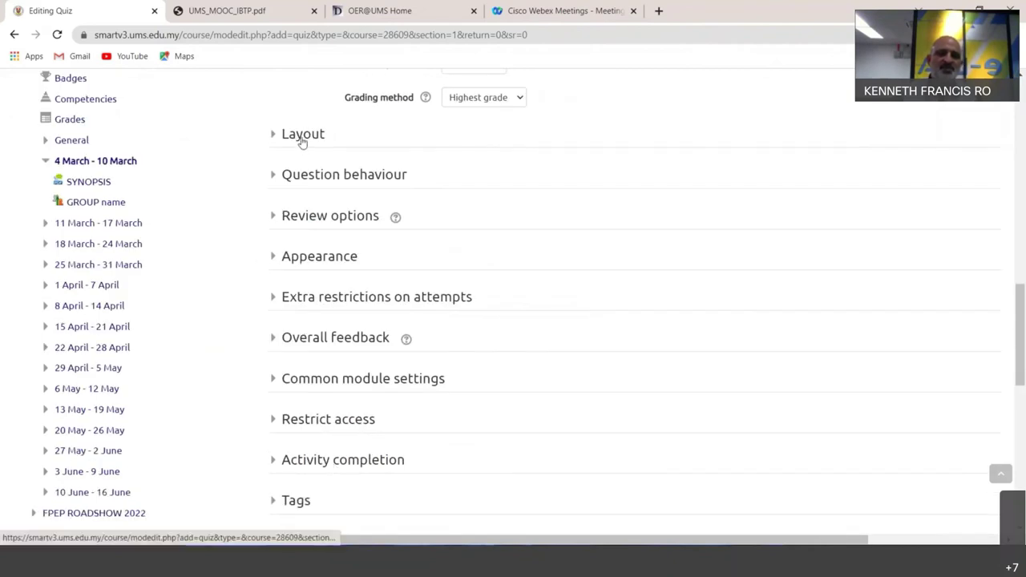
scroll(313, 172, down, 1)
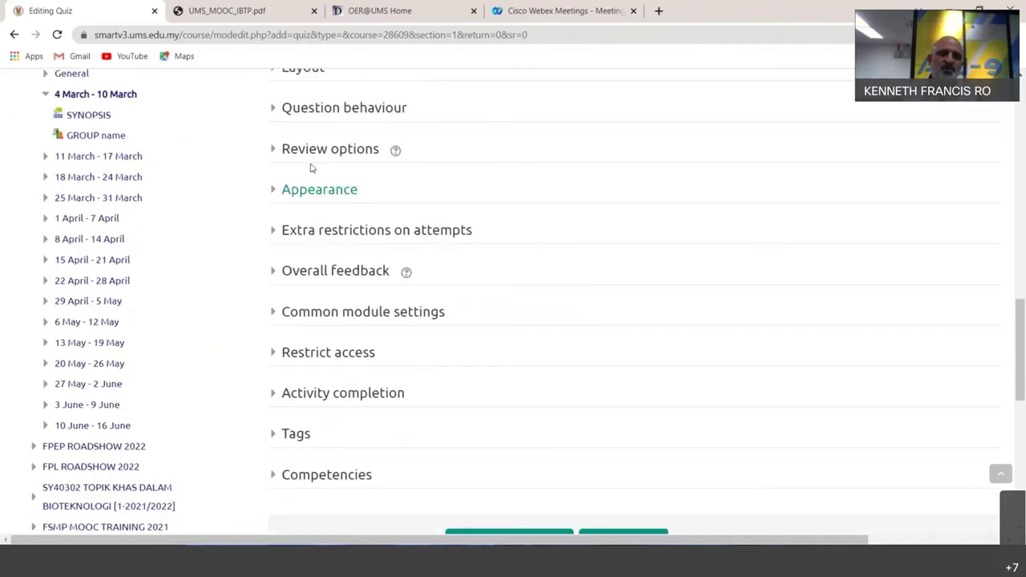
scroll(316, 126, up, 1)
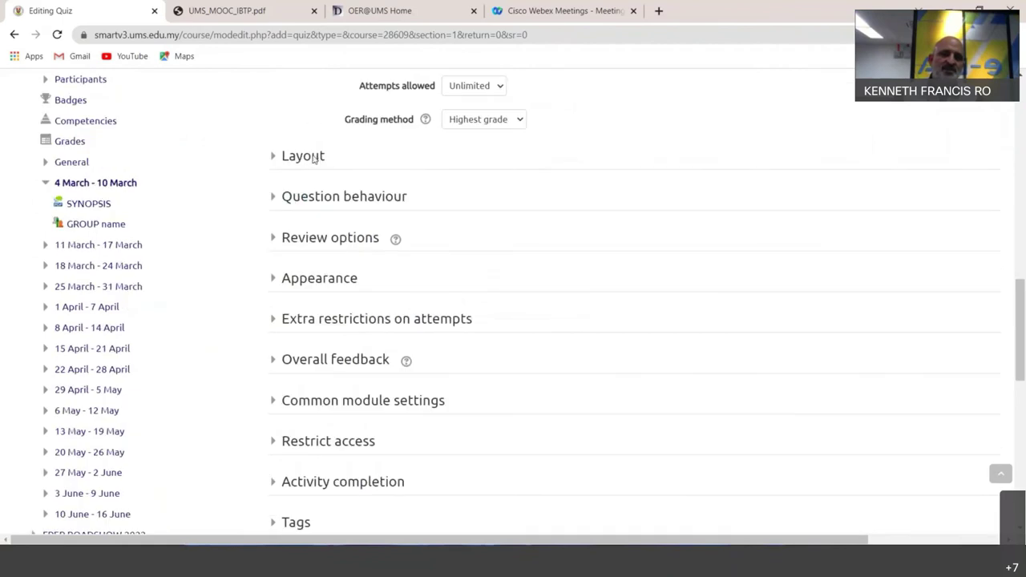
scroll(304, 159, up, 2)
scroll(309, 286, up, 1)
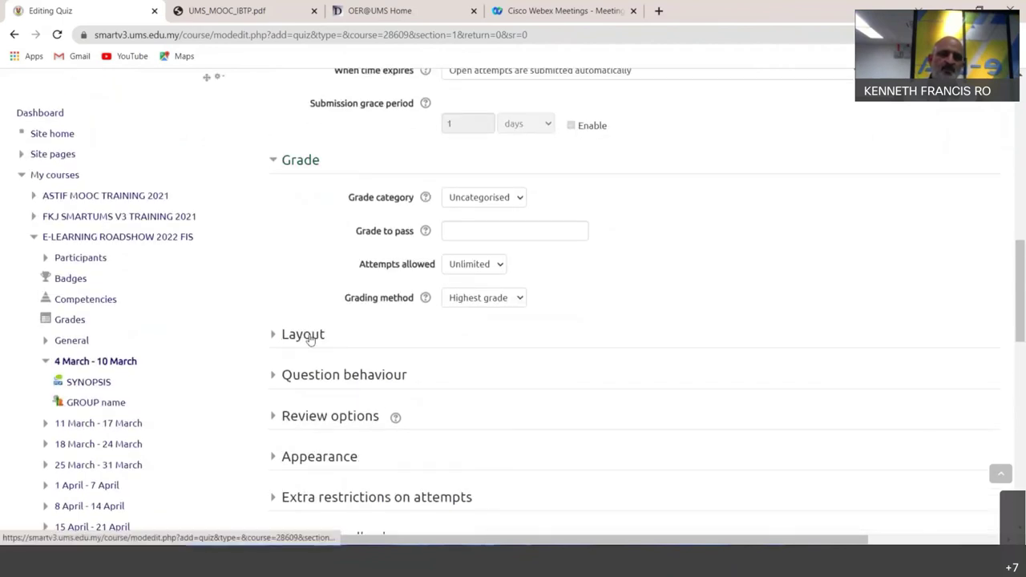
Step: Set Layout to start a new page every 10 questions and expand Question behaviour
click(310, 340)
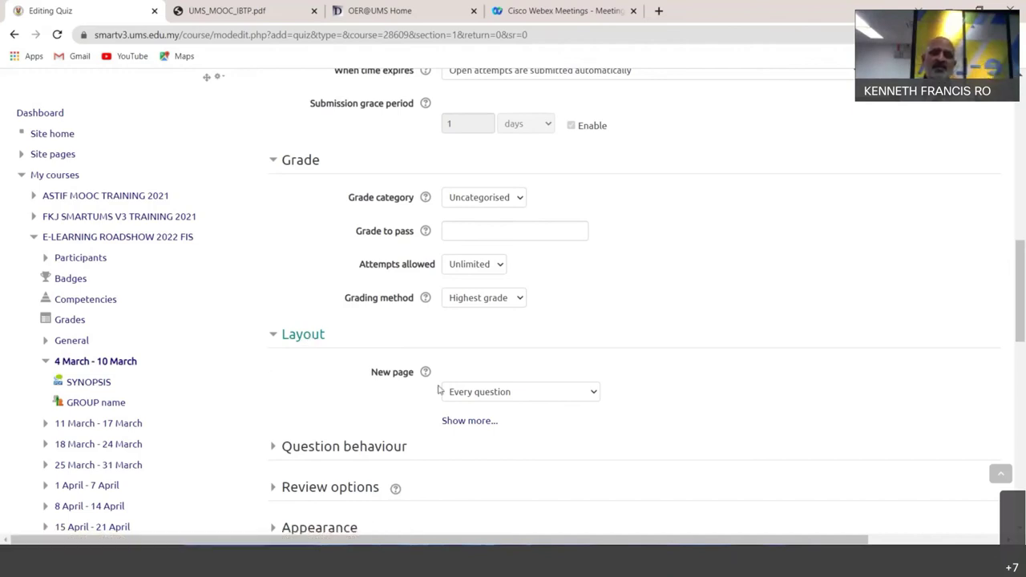
click(479, 401)
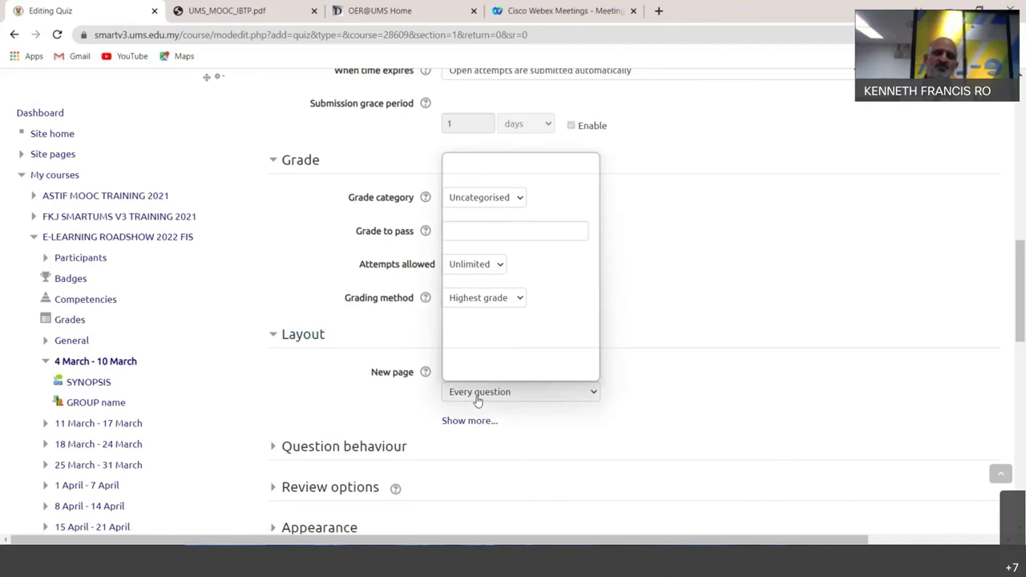
click(392, 422)
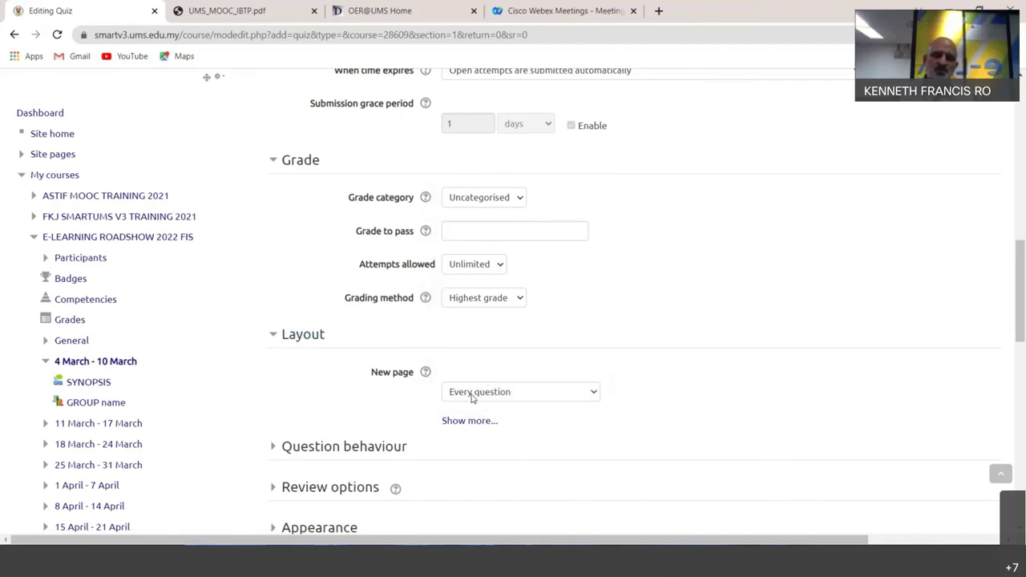
click(567, 392)
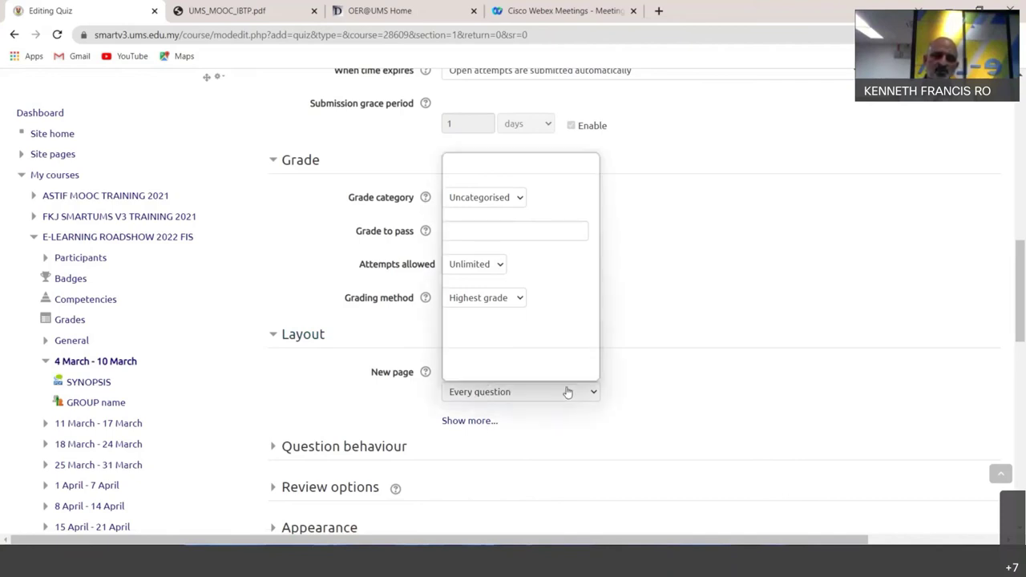
click(569, 399)
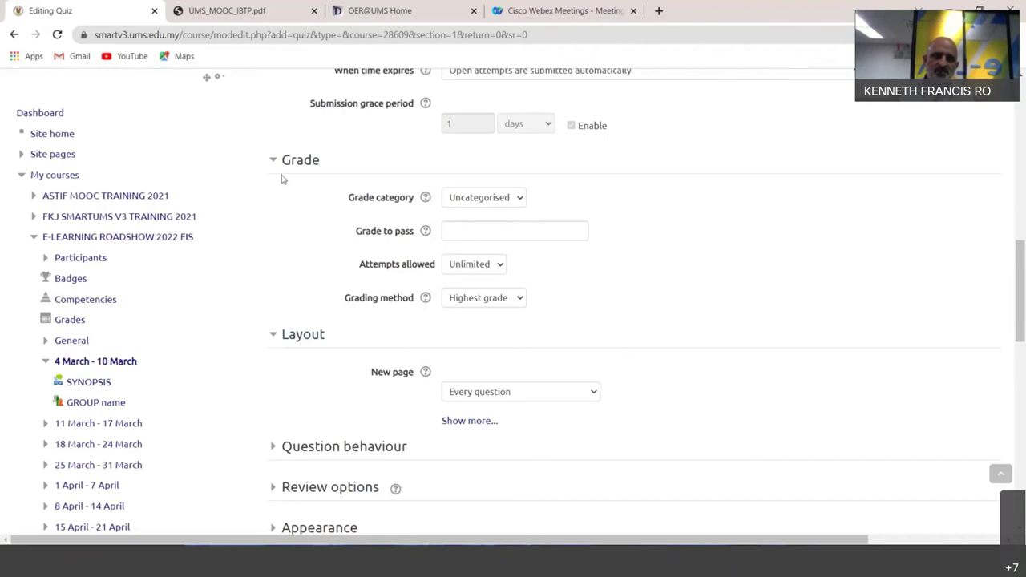
scroll(275, 159, down, 1)
scroll(274, 159, down, 1)
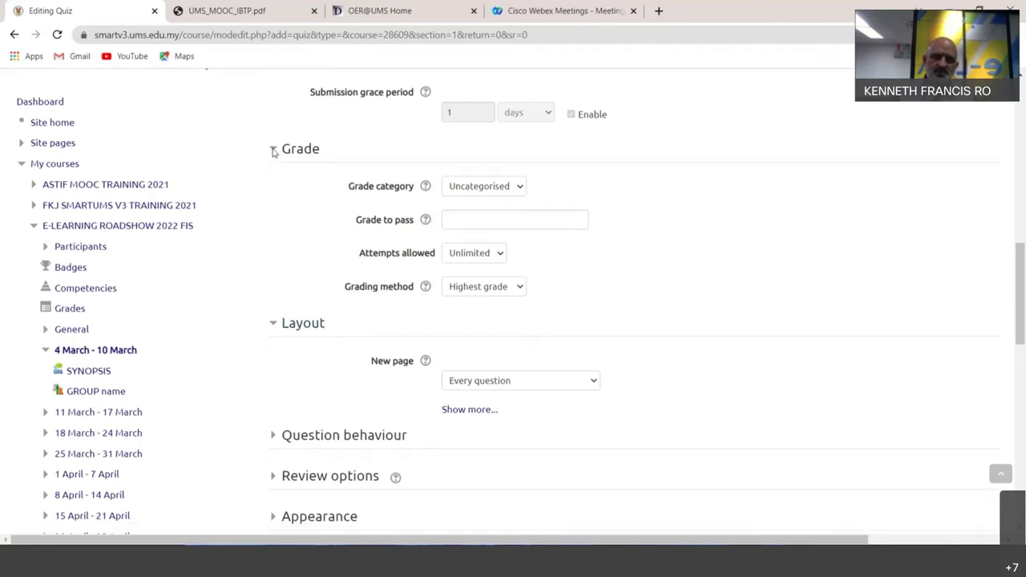
scroll(275, 156, down, 2)
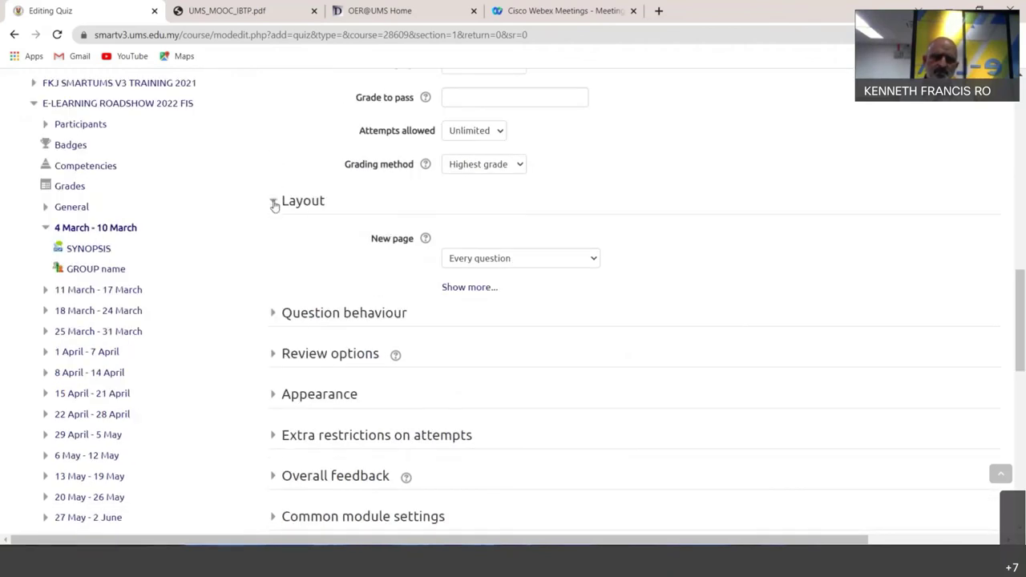
click(485, 262)
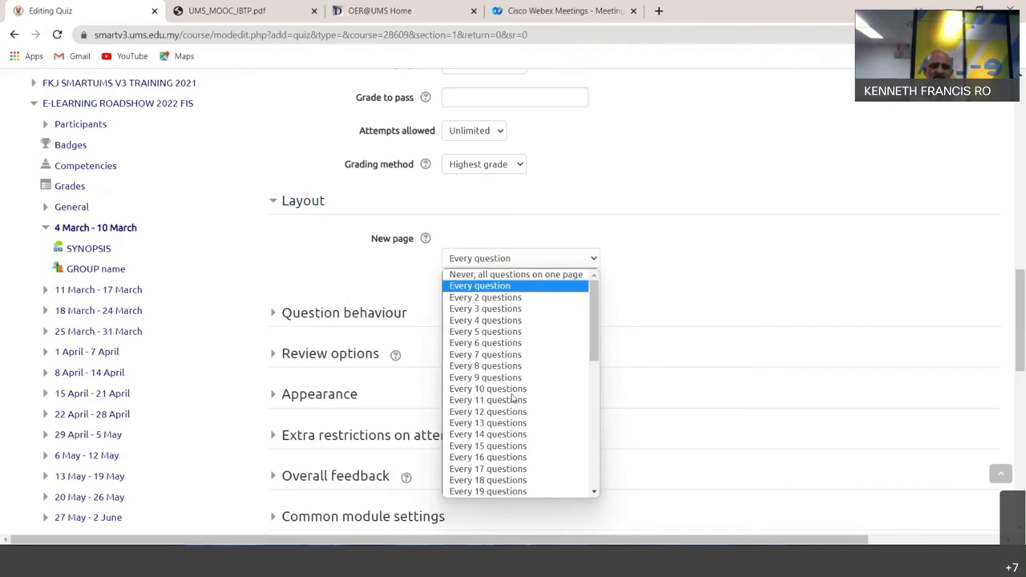
key(Up)
key(Escape)
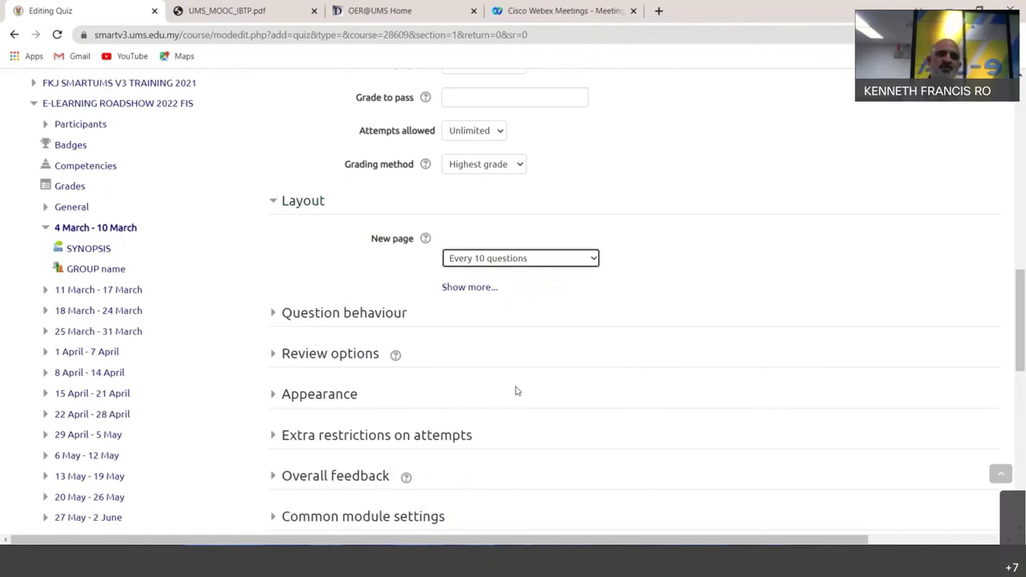
click(385, 319)
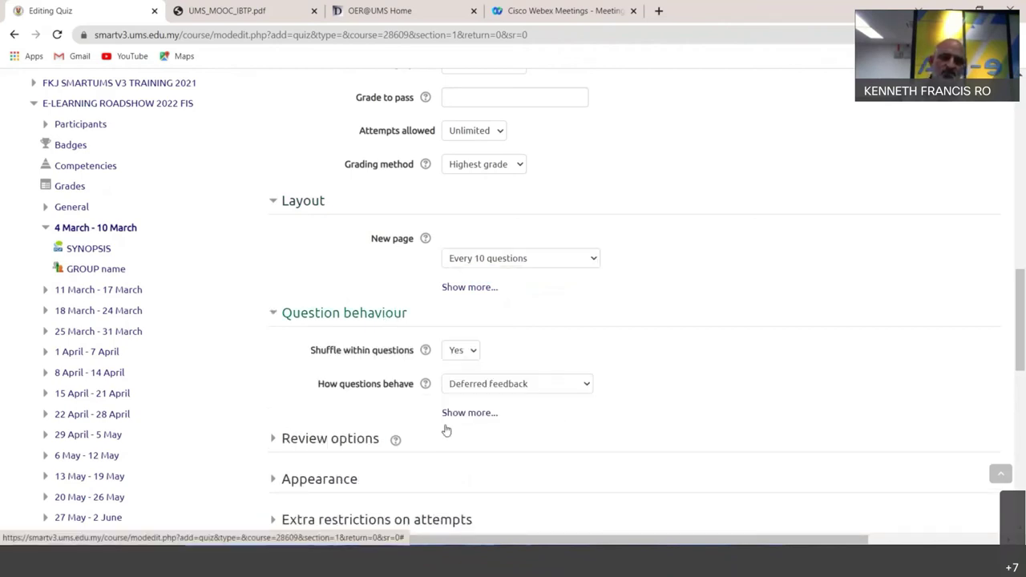
Step: Keep Shuffle within questions on Yes and expand Extra restrictions on attempts to show the password setting
click(471, 353)
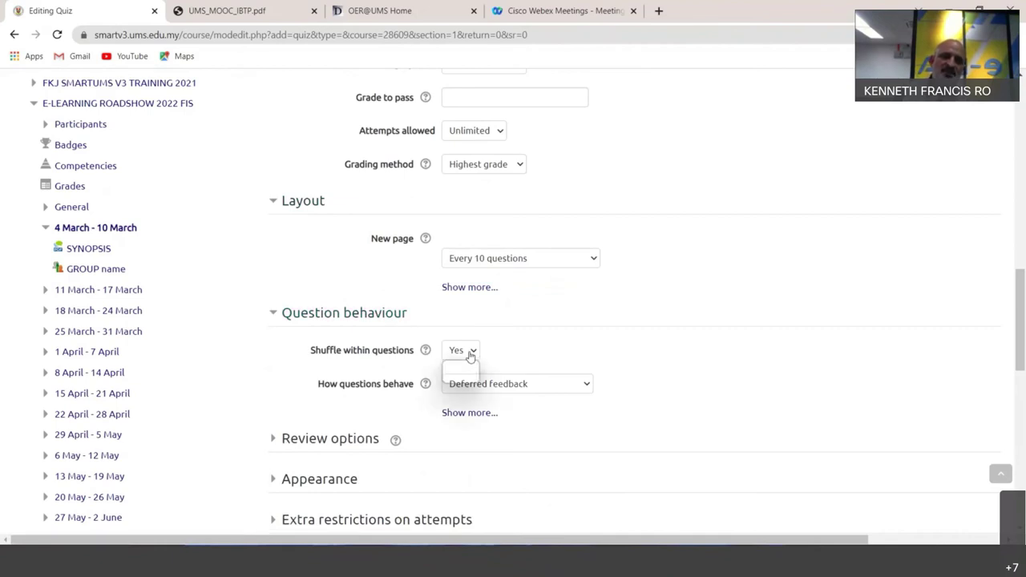
click(513, 348)
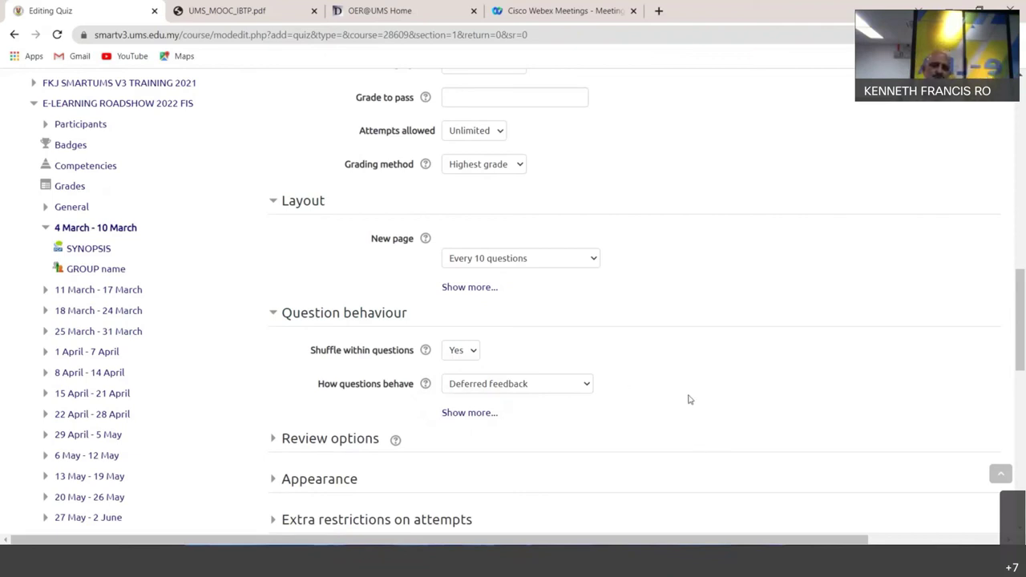
scroll(686, 400, down, 1)
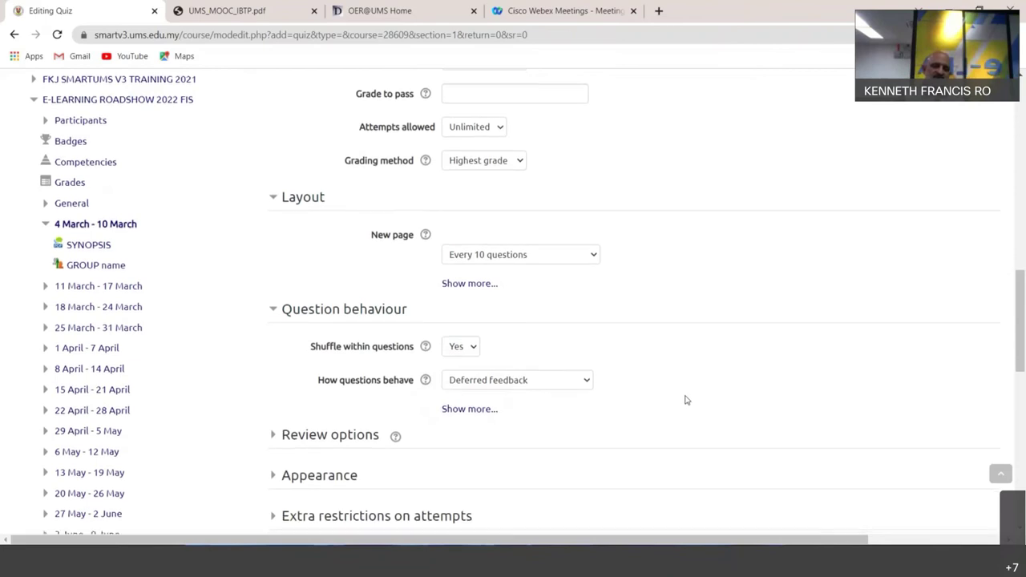
scroll(686, 401, down, 3)
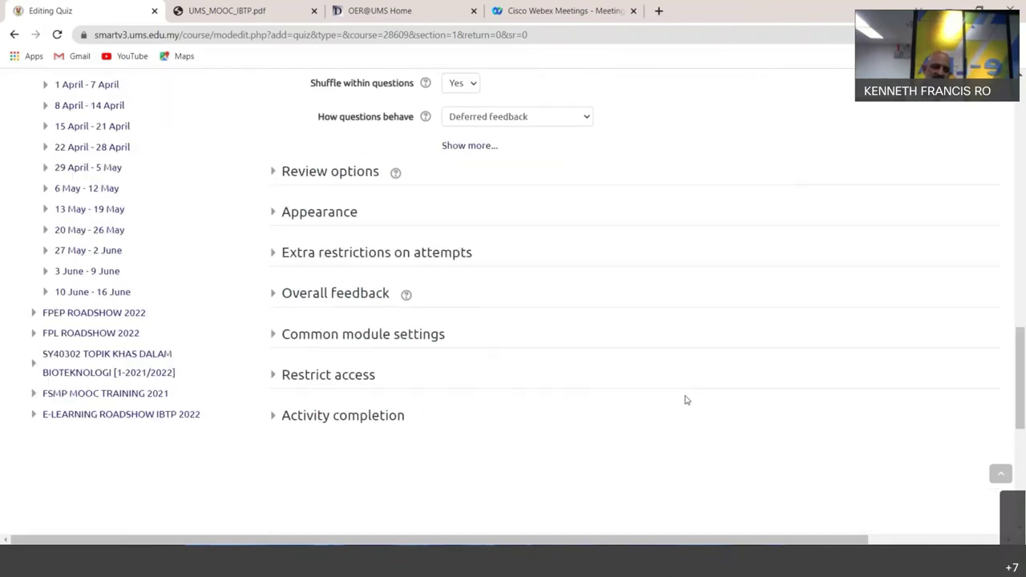
click(379, 253)
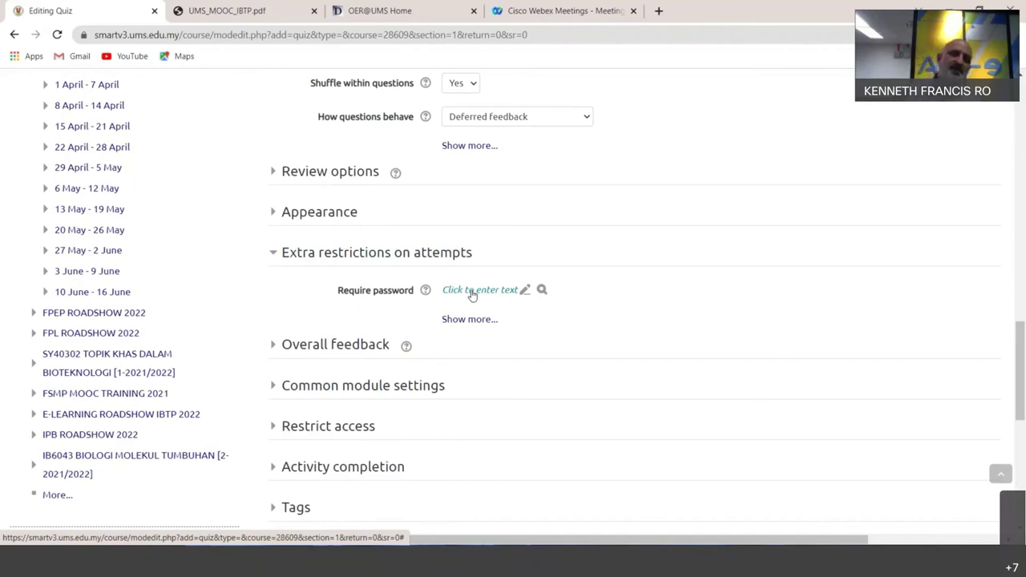
Step: Enter a quiz password in Require password and reveal it in plain text
click(473, 291)
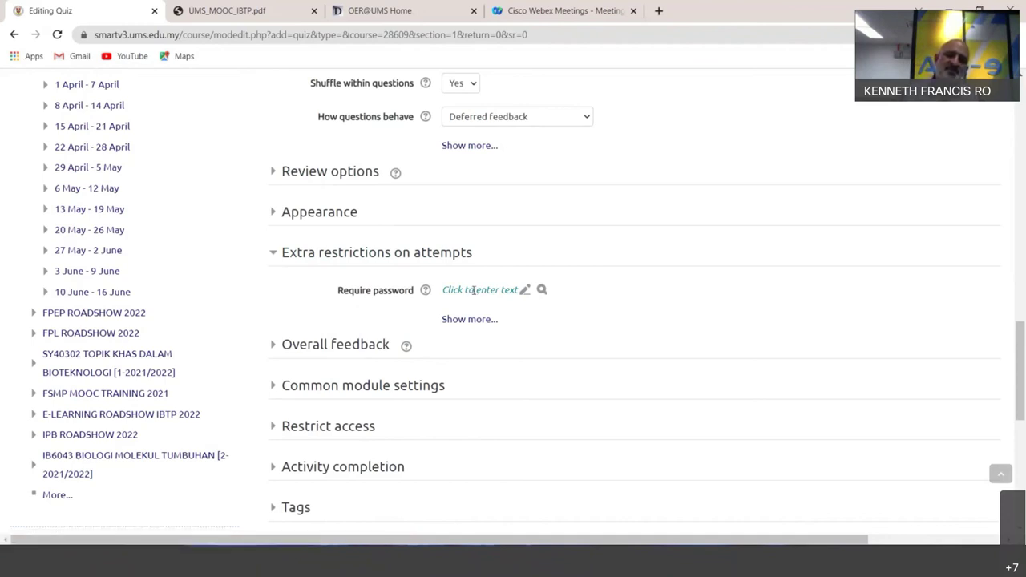
click(473, 291)
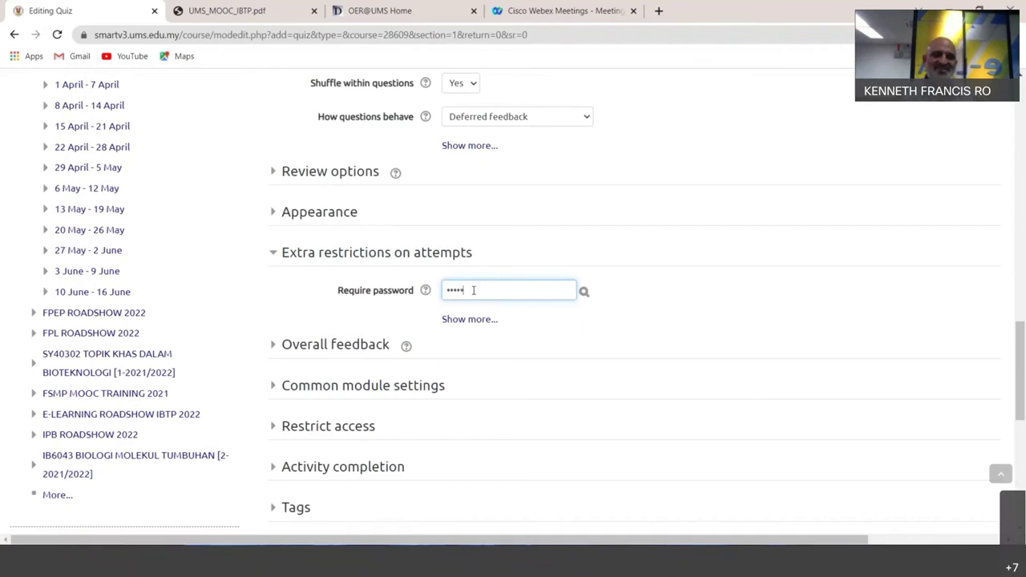
text(1)
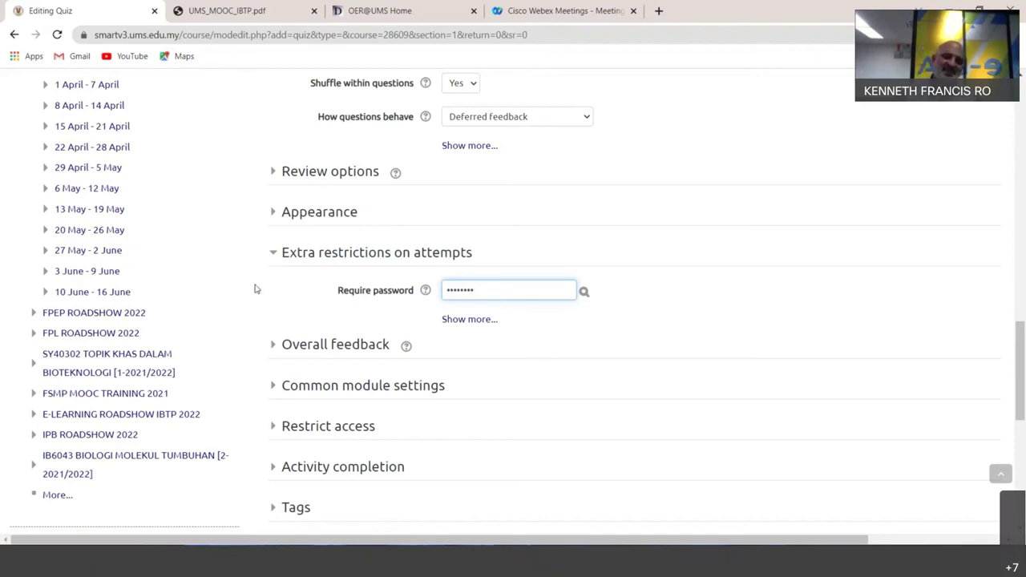
click(584, 295)
click(603, 300)
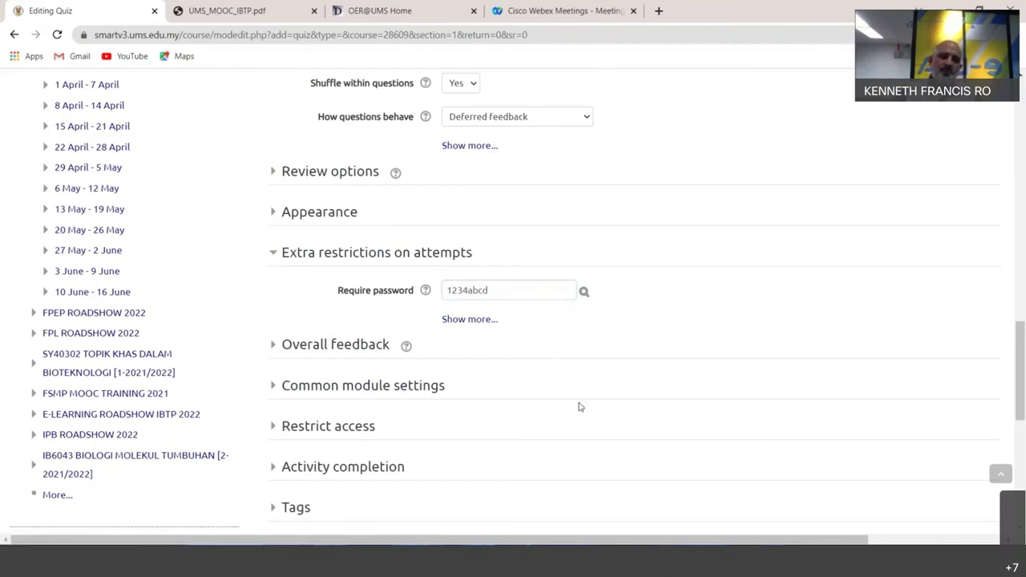
scroll(574, 416, down, 1)
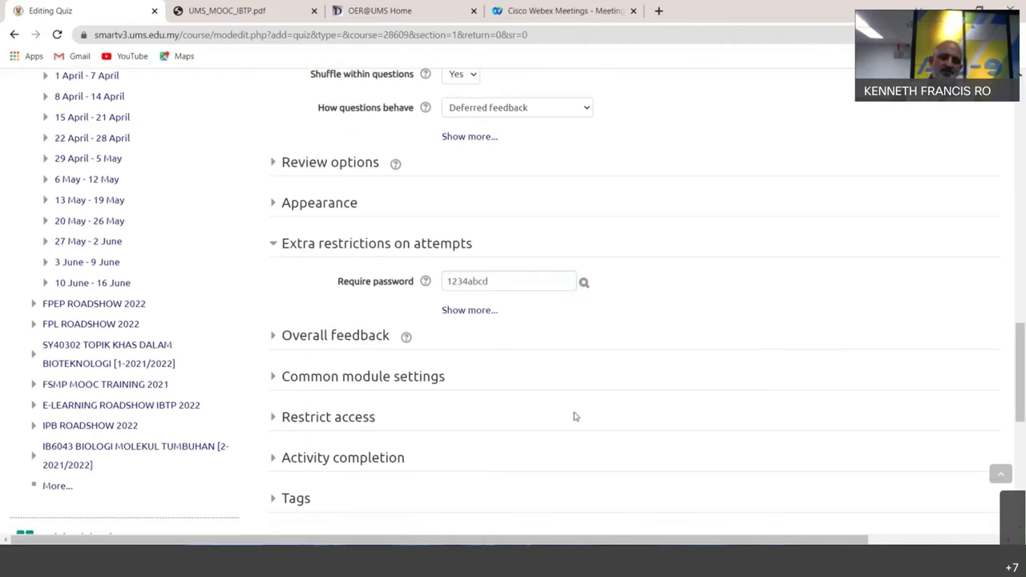
scroll(574, 416, down, 3)
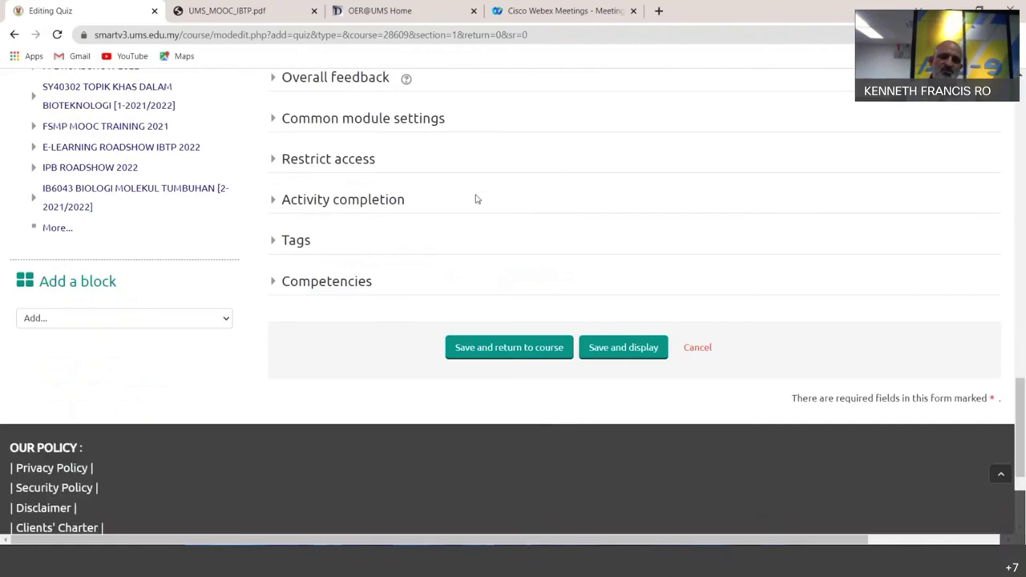
scroll(473, 204, down, 1)
scroll(473, 204, down, 2)
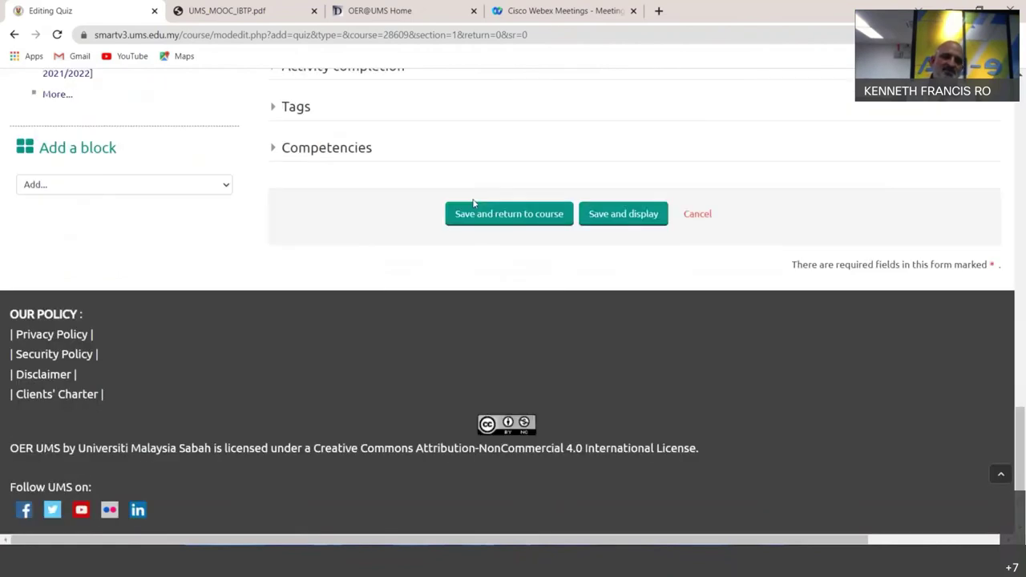
scroll(473, 204, up, 3)
scroll(473, 204, up, 3)
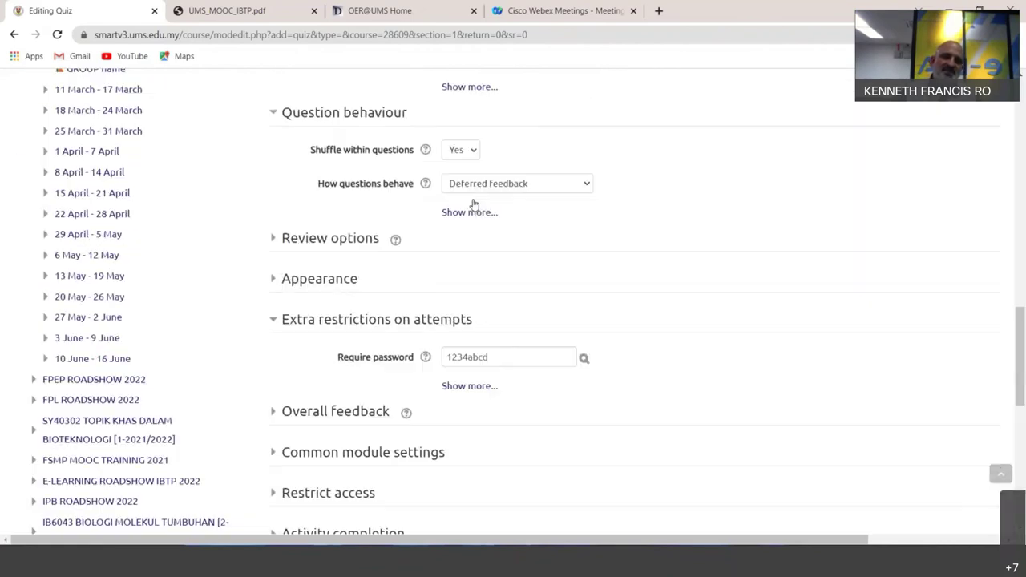
scroll(466, 321, up, 2)
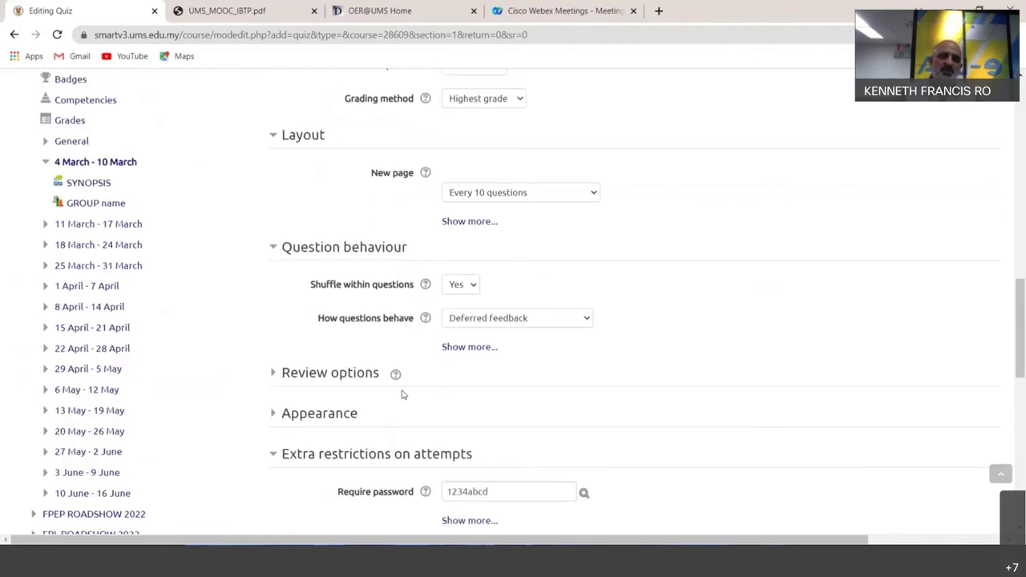
scroll(377, 361, up, 2)
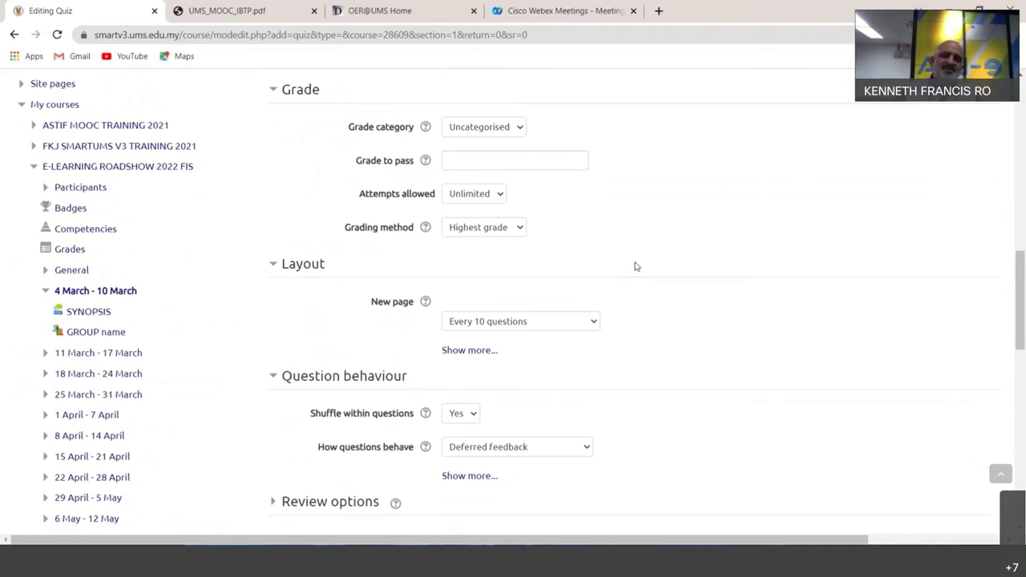
scroll(638, 269, down, 2)
scroll(638, 273, down, 1)
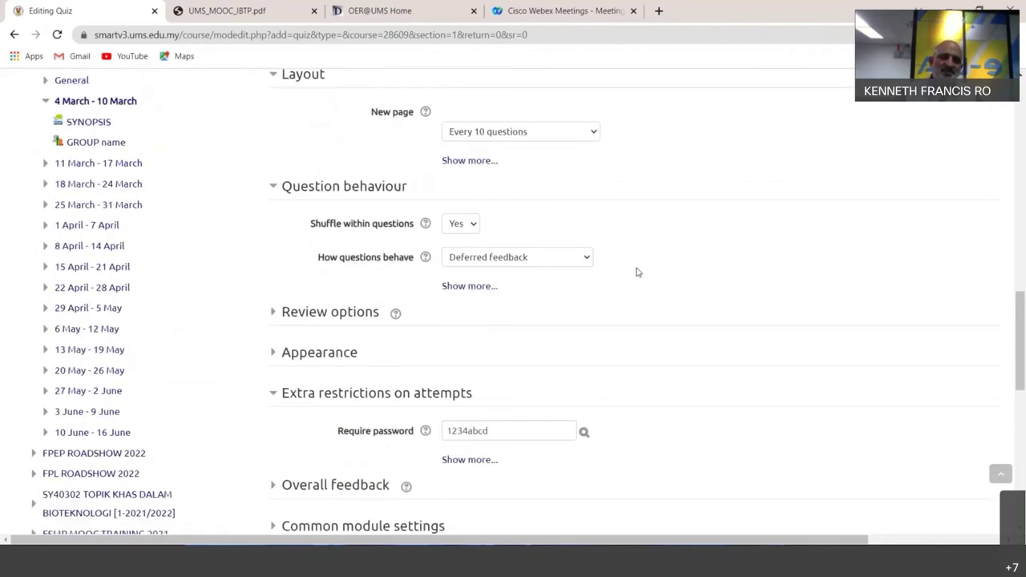
scroll(637, 271, down, 2)
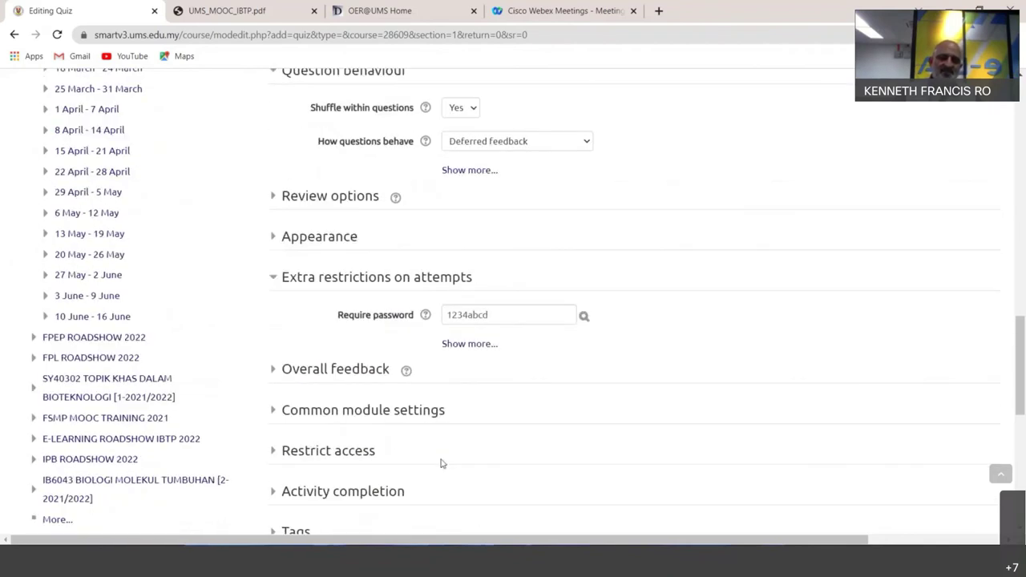
scroll(360, 465, down, 1)
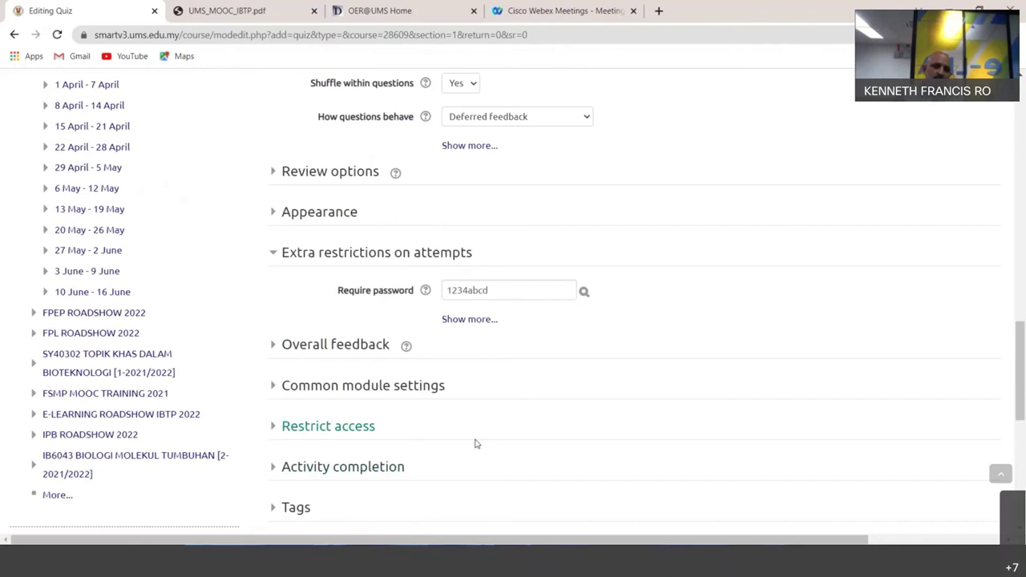
scroll(389, 481, down, 2)
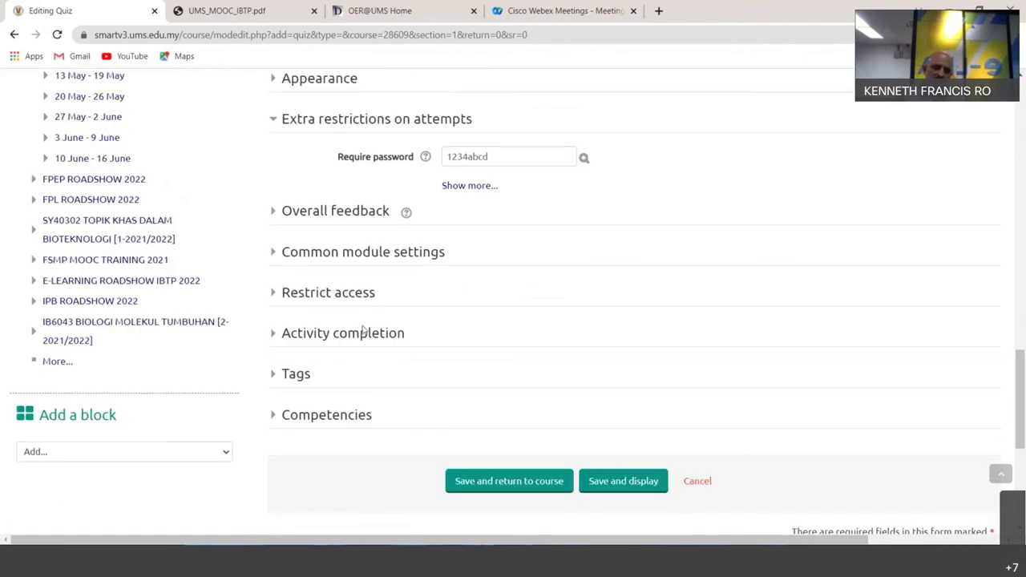
scroll(366, 313, down, 1)
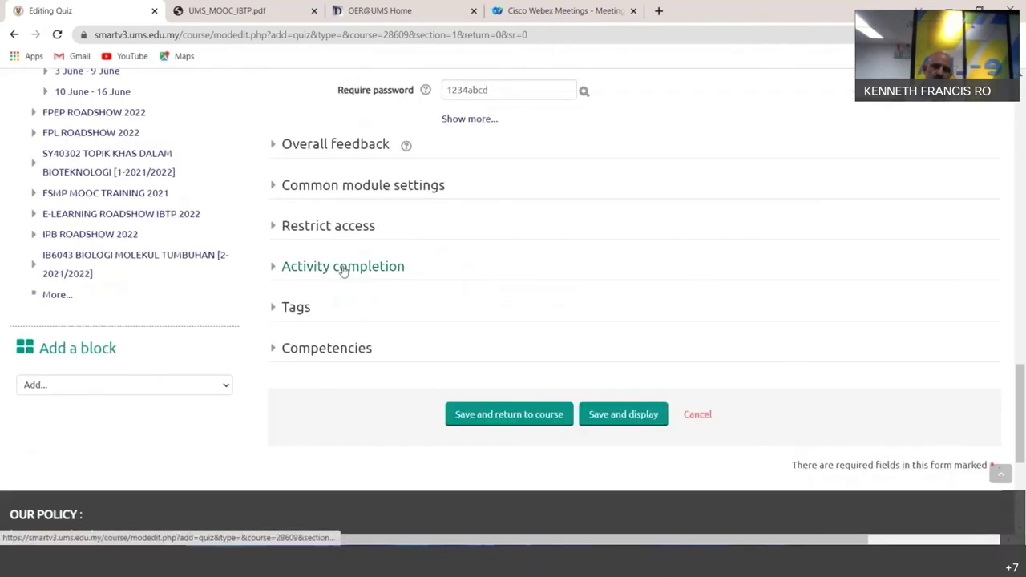
Step: Set Completion tracking to 'Show activity as complete when conditions are met', then save and display the quiz
click(343, 270)
click(497, 302)
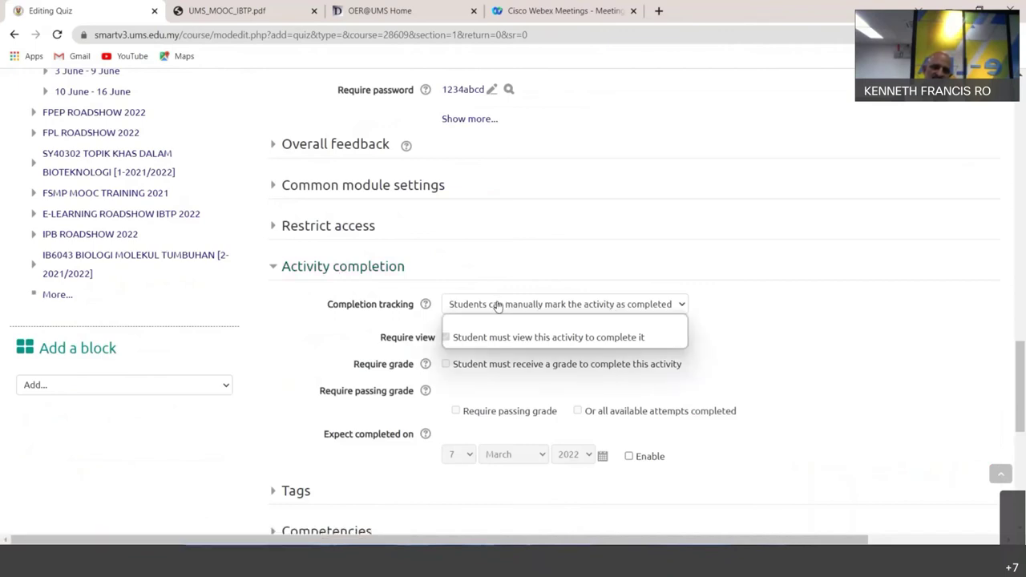
click(490, 343)
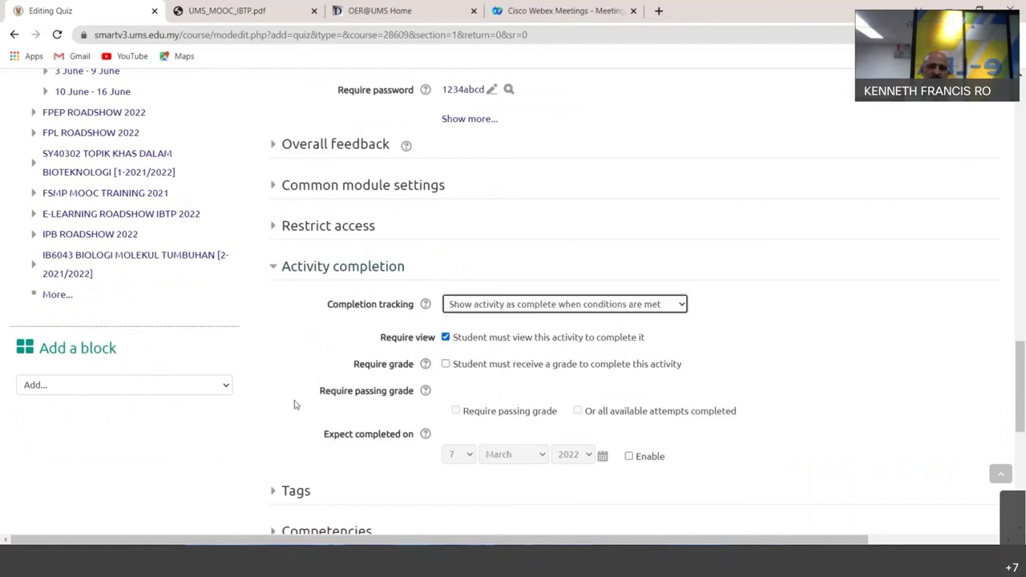
scroll(296, 403, down, 3)
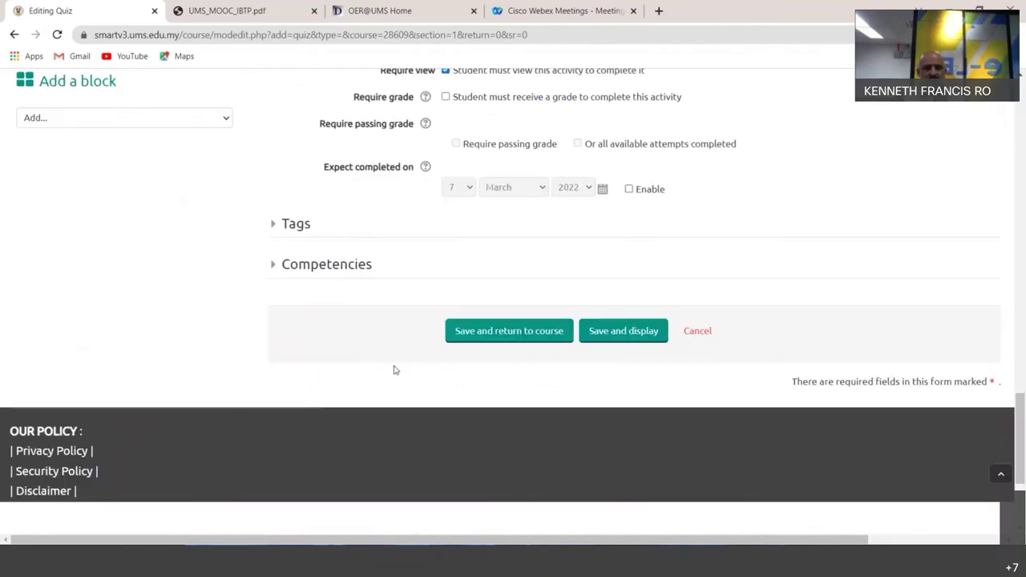
click(622, 335)
click(621, 334)
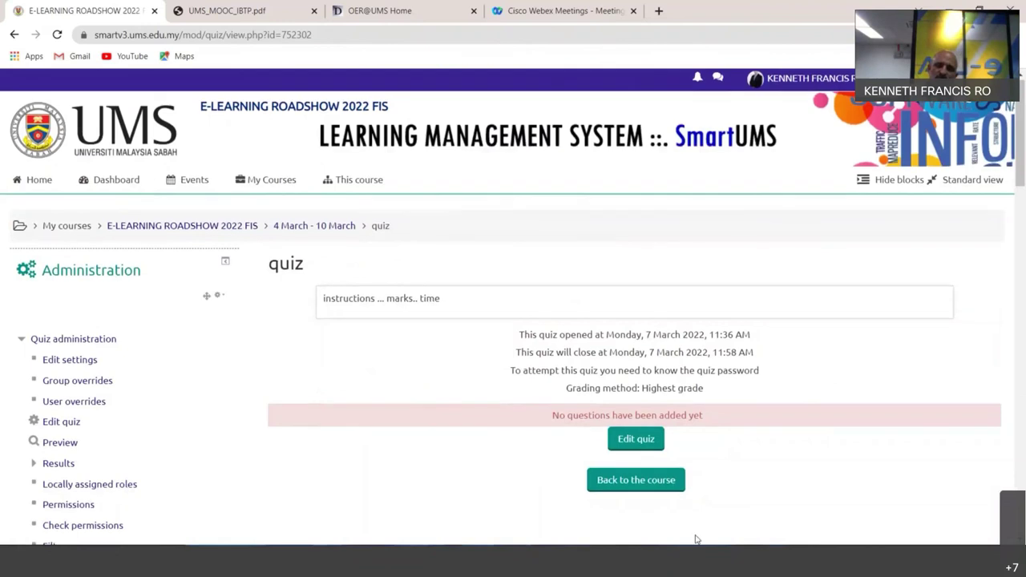
Step: Open Edit quiz, showing 0 questions, maximum grade 10.00 and total marks 0.00
scroll(702, 449, down, 2)
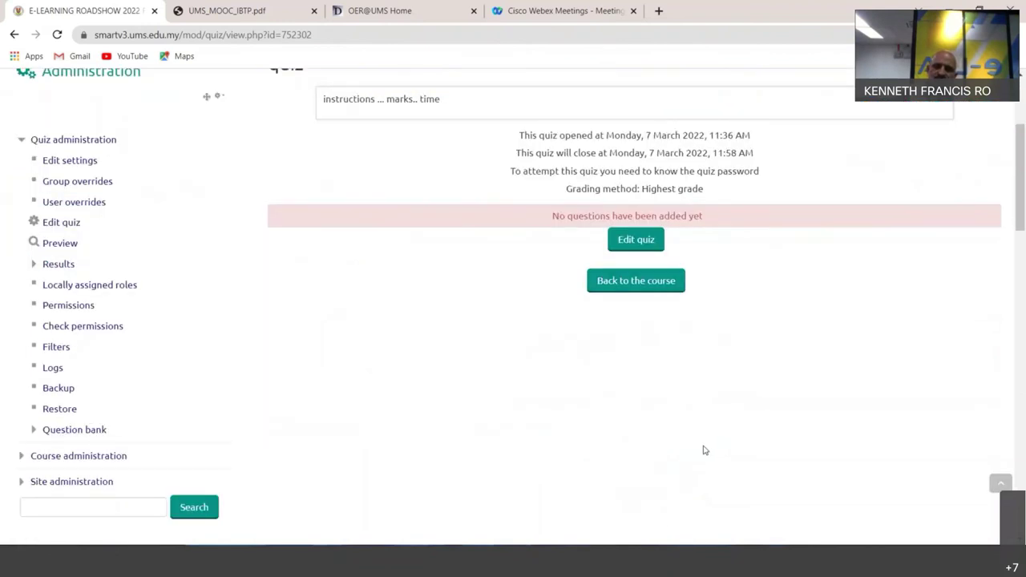
scroll(649, 249, down, 1)
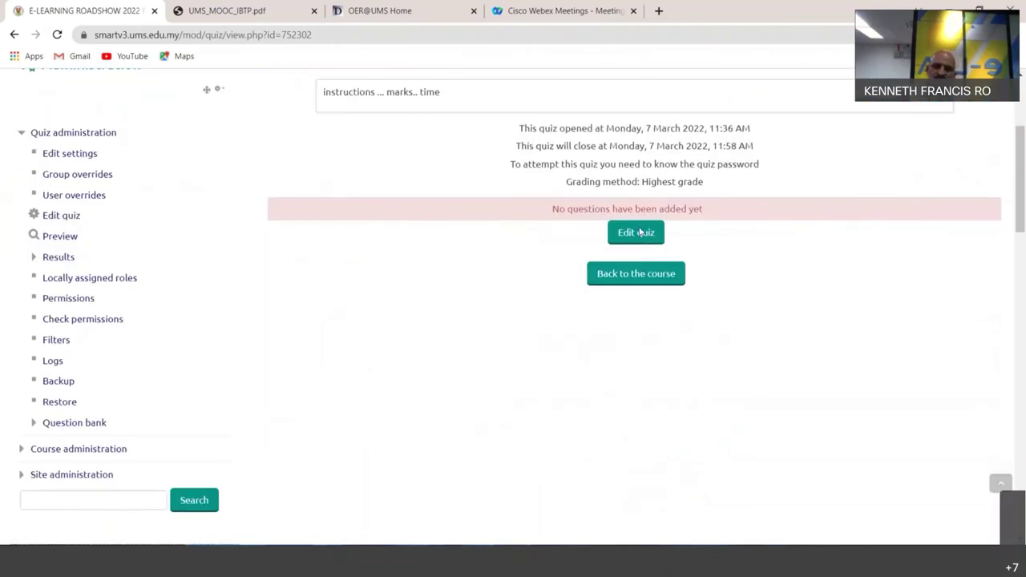
scroll(639, 232, down, 2)
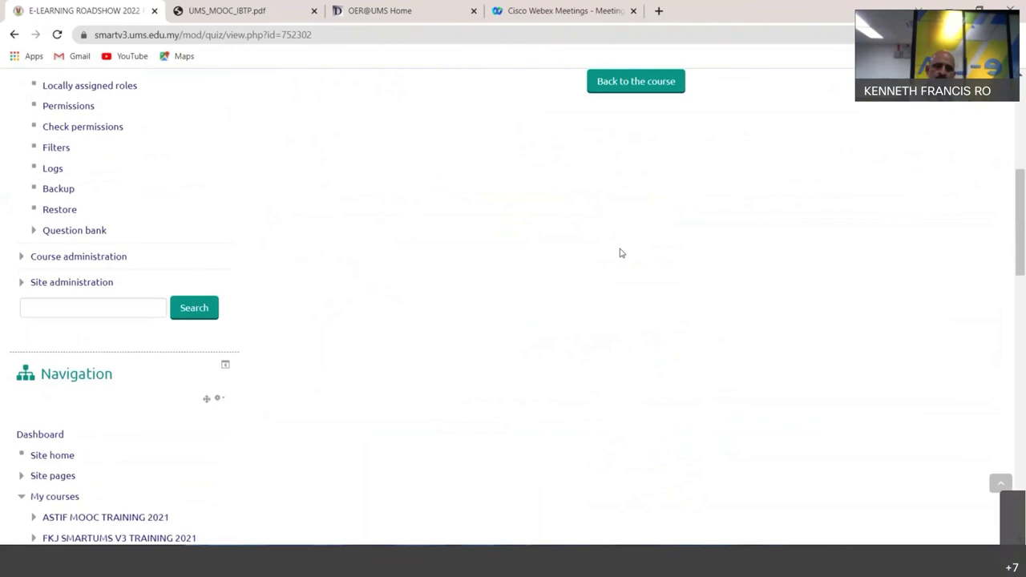
scroll(620, 253, up, 3)
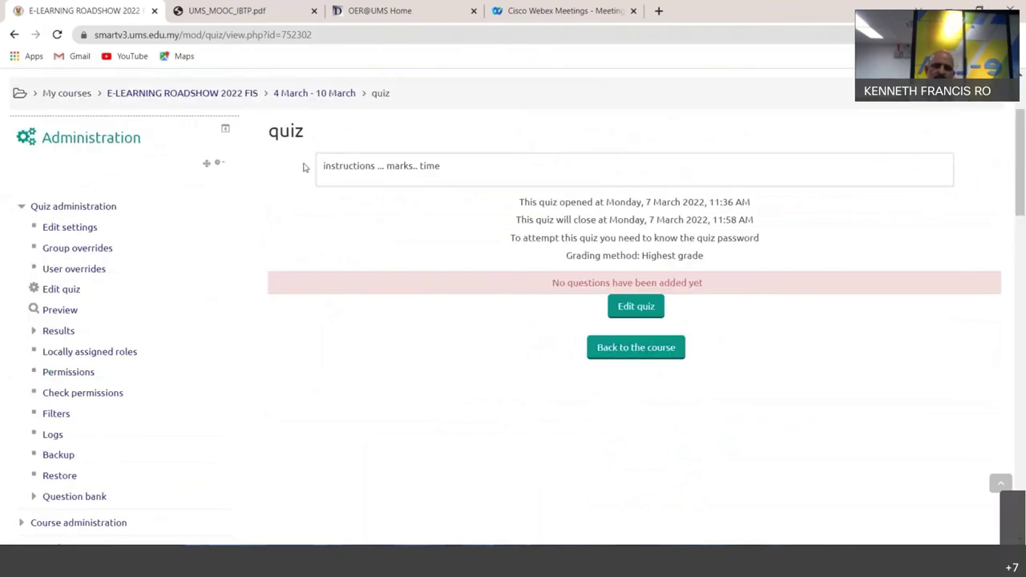
click(649, 312)
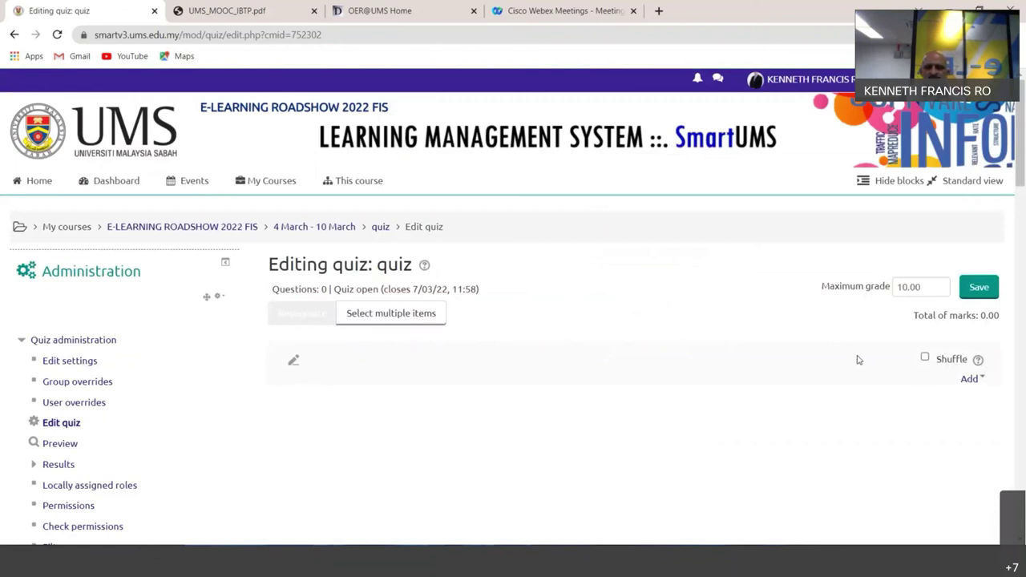
Step: Add 'select the correct choice 1' from the question bank to the quiz
scroll(278, 374, down, 2)
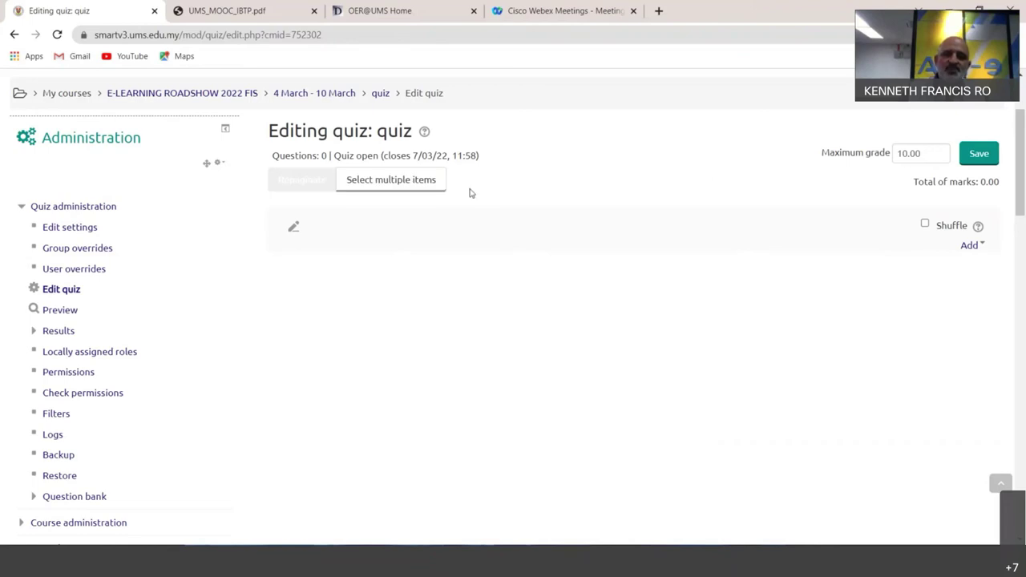
click(970, 247)
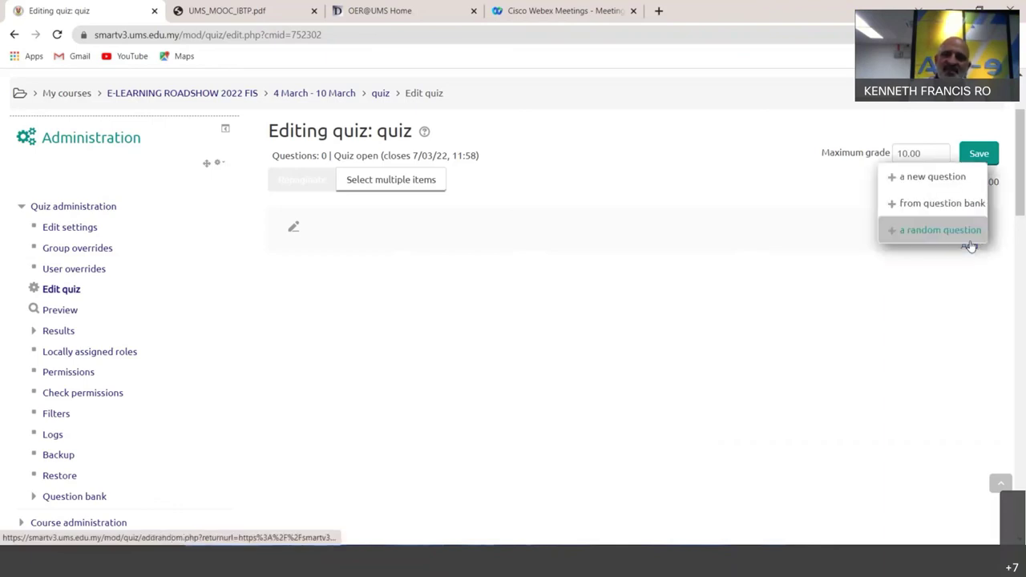
click(935, 205)
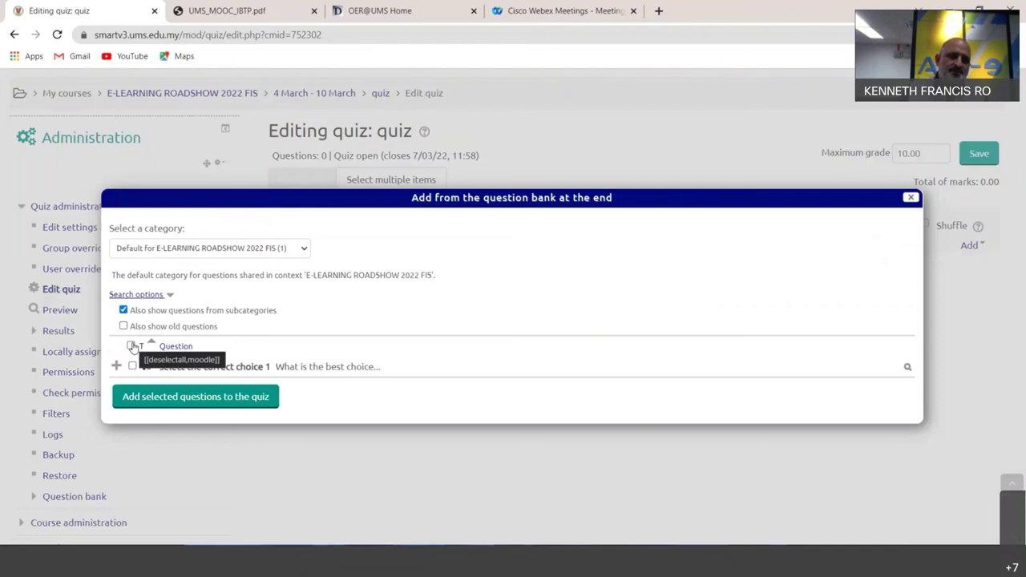
click(132, 366)
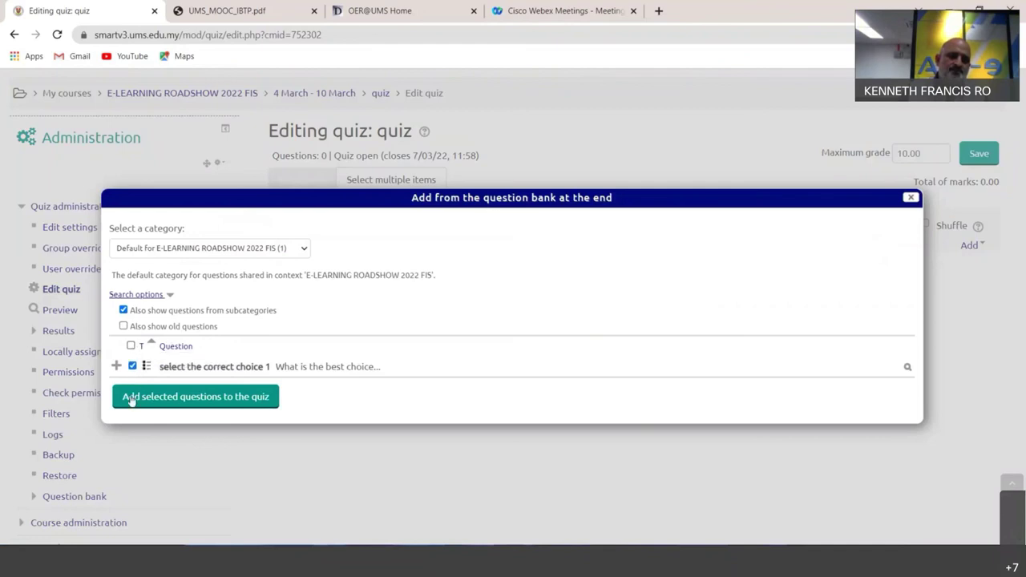
click(148, 398)
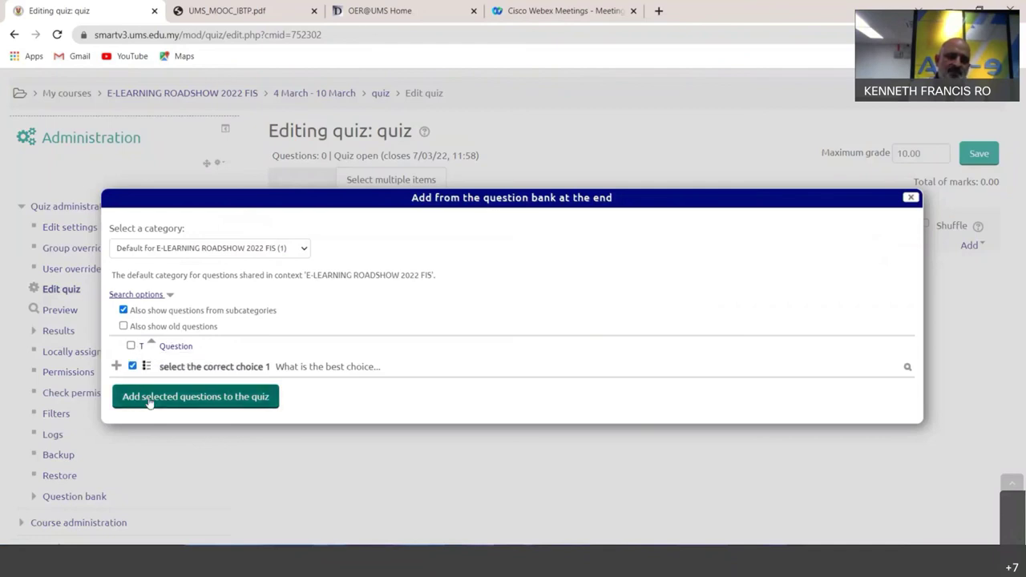
click(149, 401)
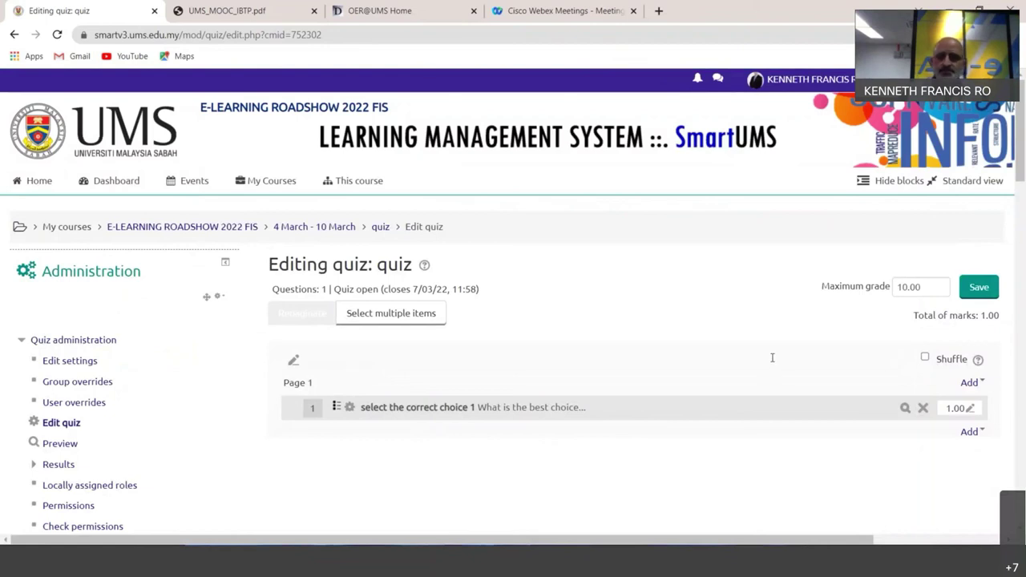
Step: Save the maximum grade of 10.00 for the one-question quiz totalling 1.00 marks
scroll(732, 406, down, 1)
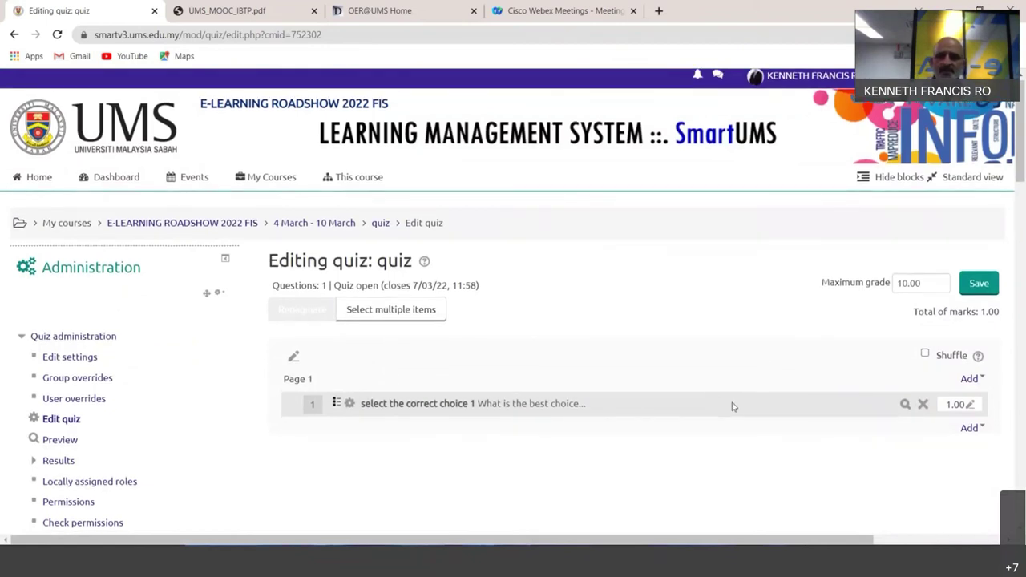
scroll(732, 406, down, 2)
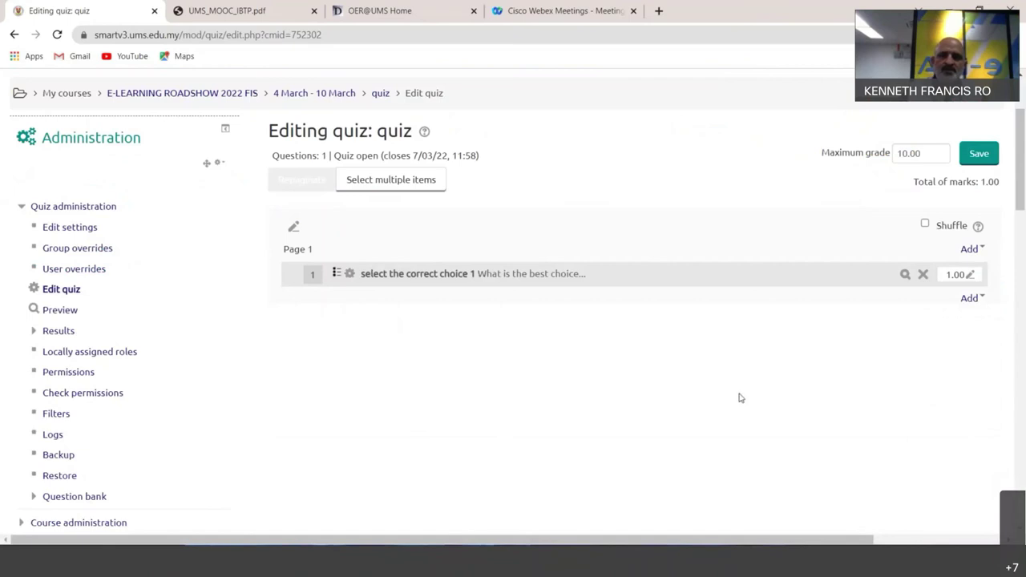
scroll(923, 181, down, 3)
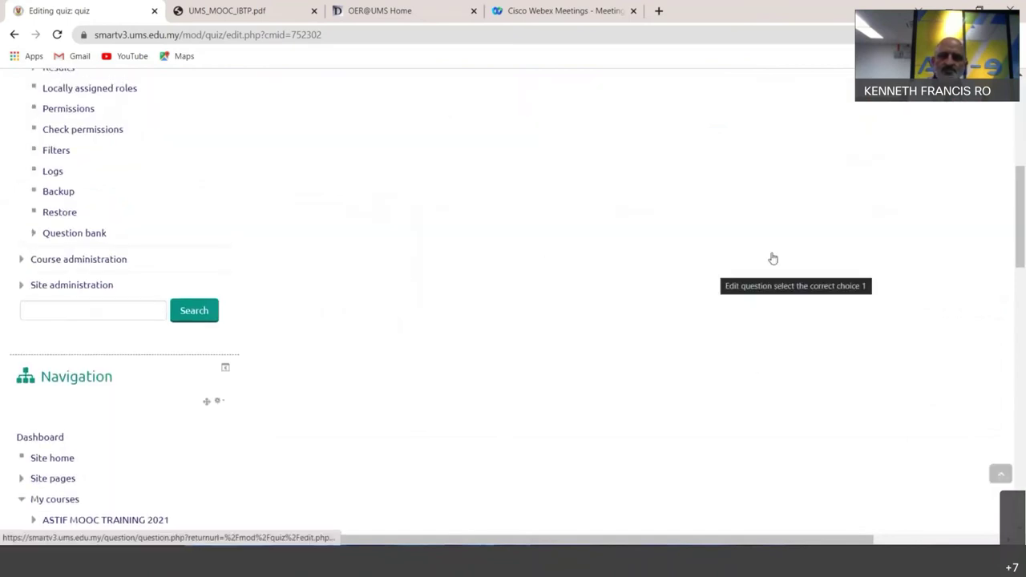
scroll(839, 236, up, 3)
scroll(980, 157, up, 2)
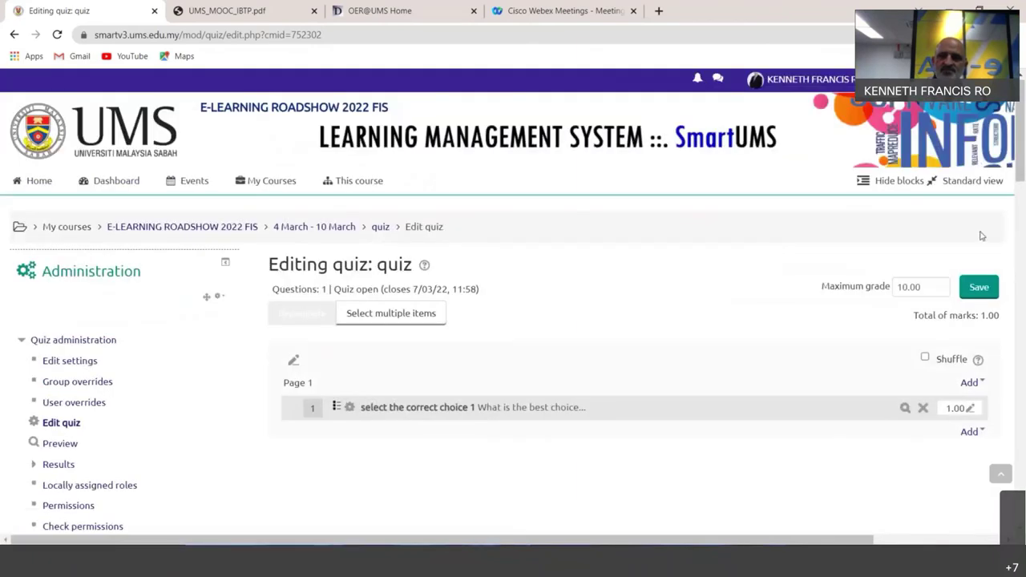
click(976, 294)
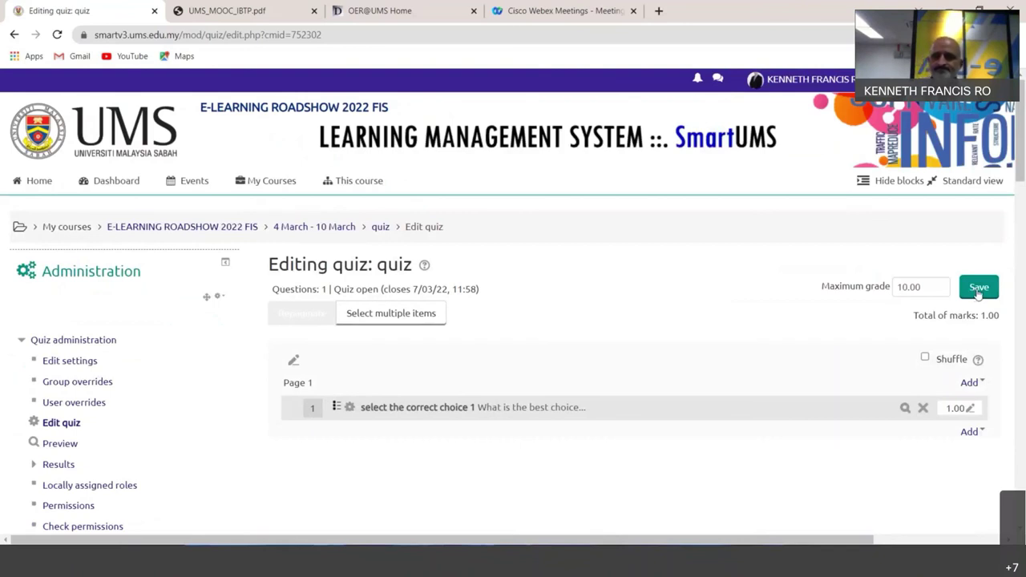
click(978, 294)
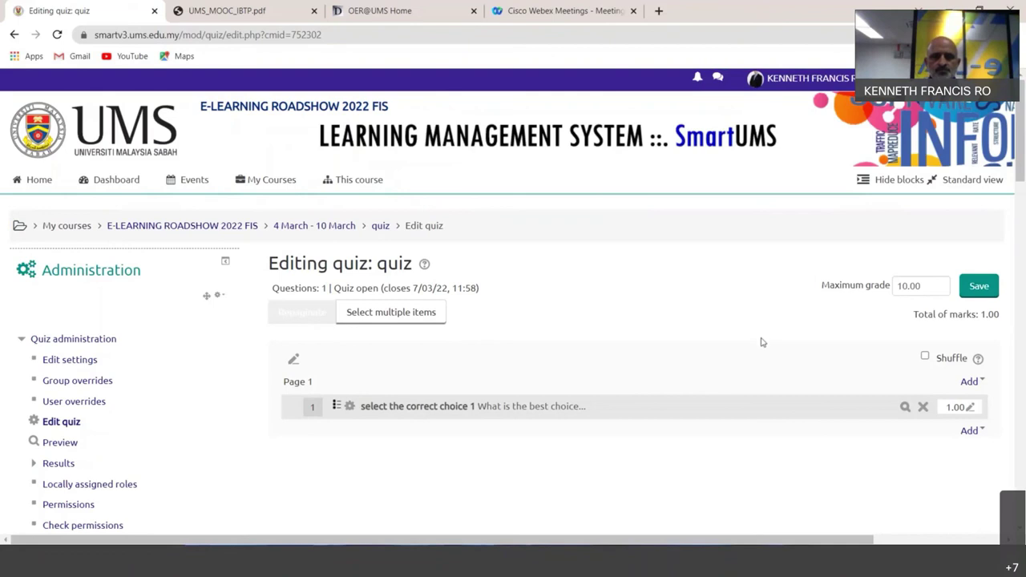
scroll(642, 424, down, 9)
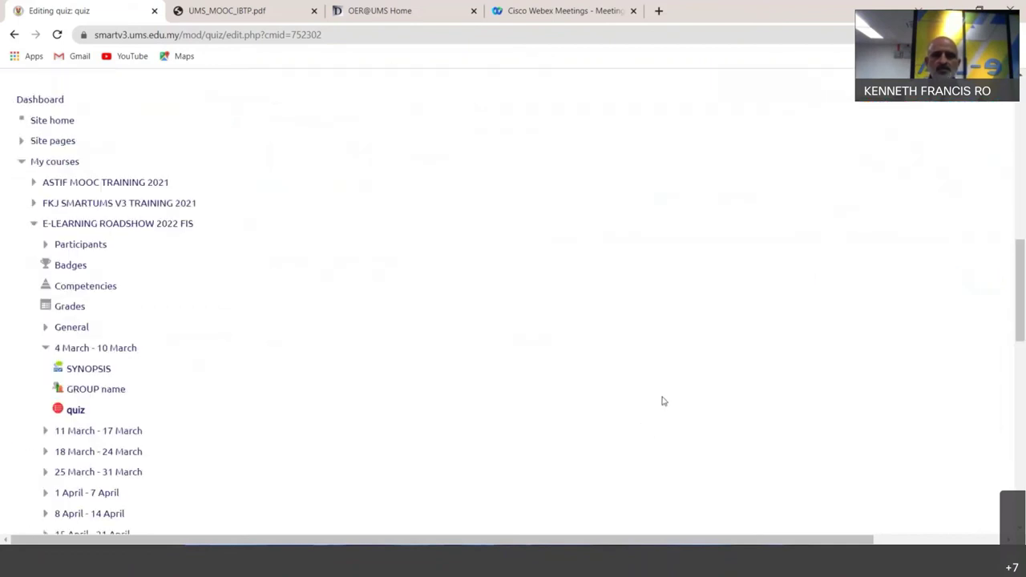
scroll(662, 401, down, 4)
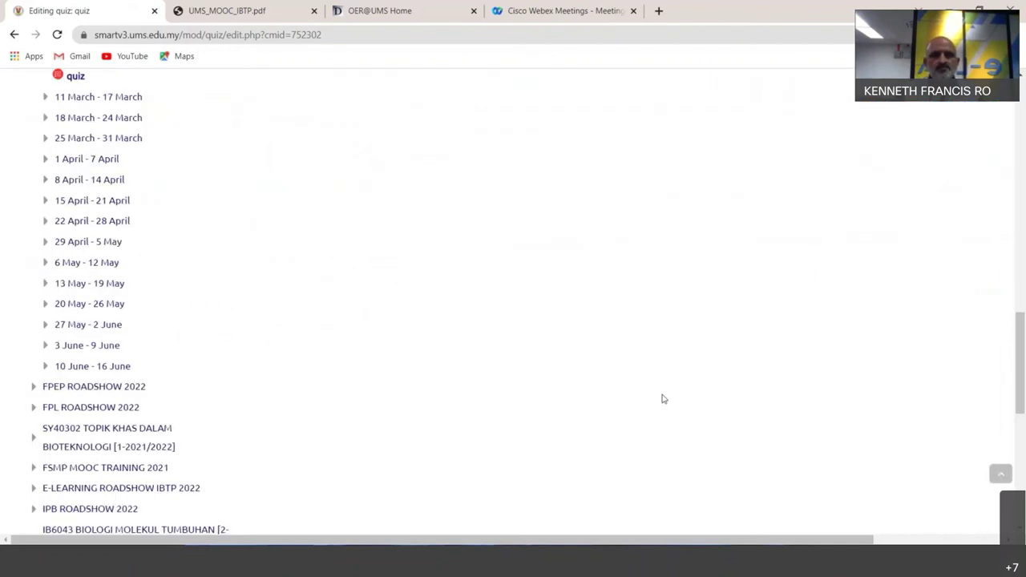
scroll(663, 398, down, 5)
scroll(663, 397, down, 1)
scroll(664, 397, up, 7)
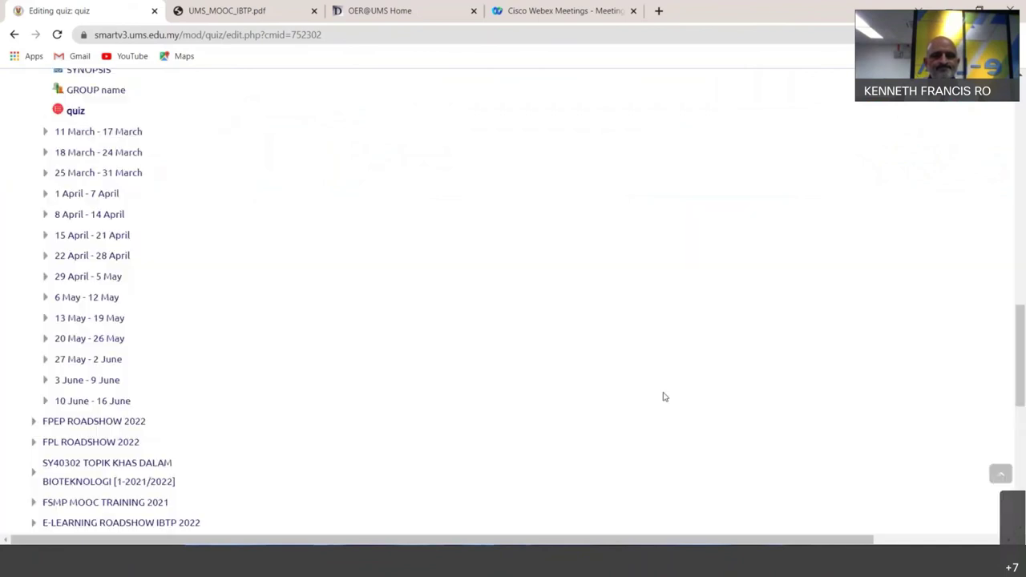
scroll(663, 397, up, 10)
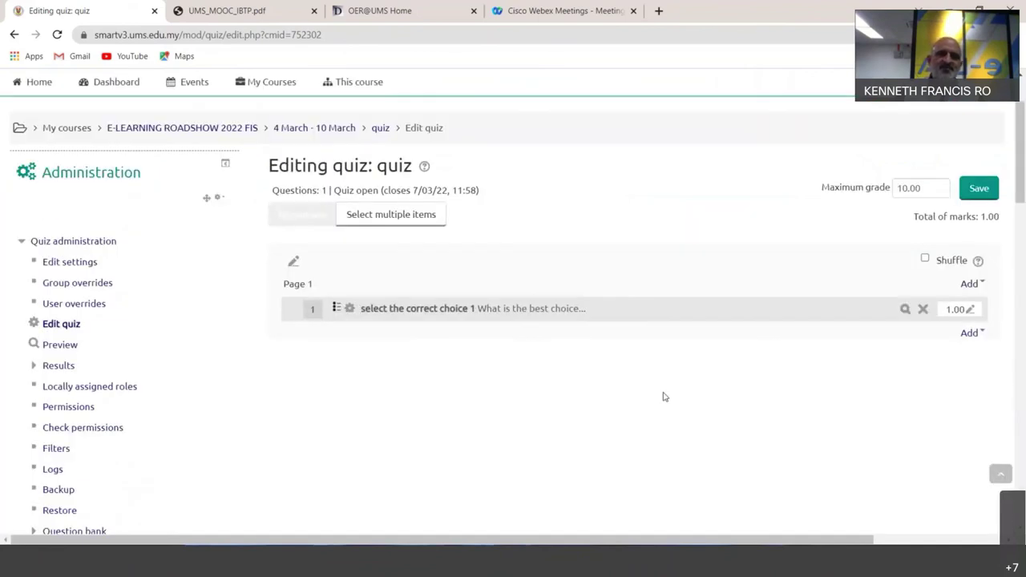
scroll(664, 396, up, 2)
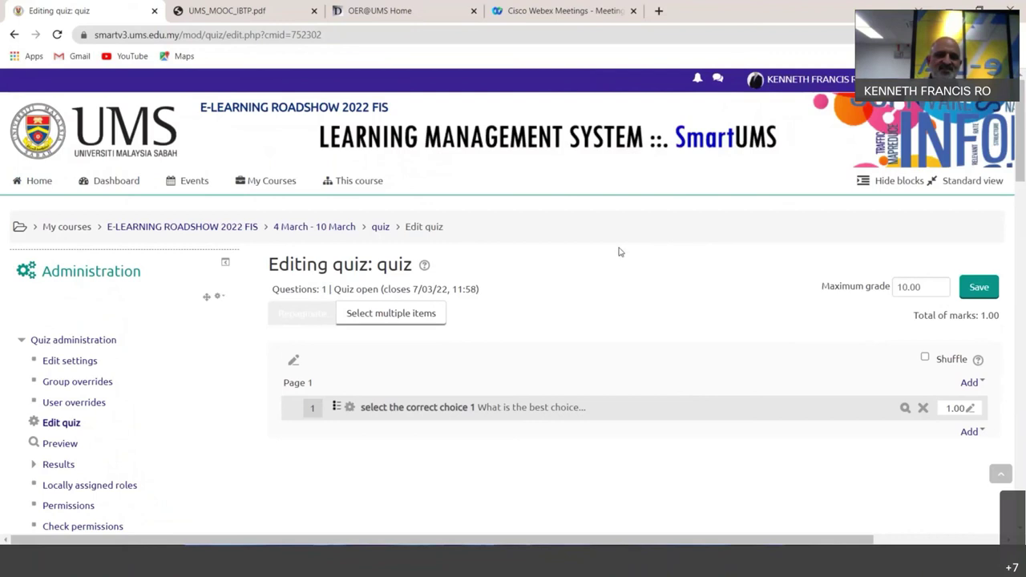
click(982, 292)
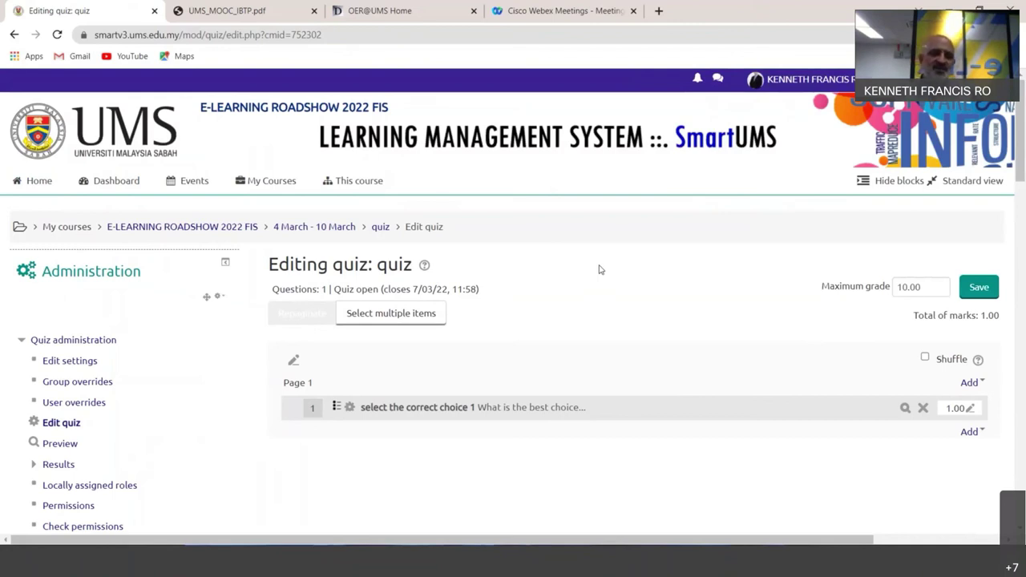
click(188, 231)
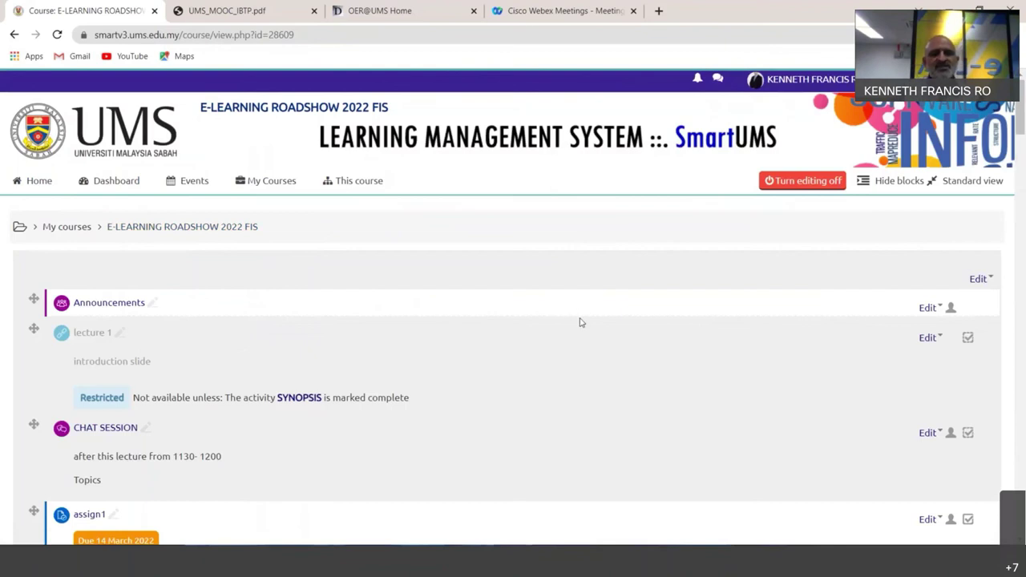
Step: Scroll the E-LEARNING ROADSHOW 2022 FIS course page down to the Course administration list
scroll(586, 321, down, 3)
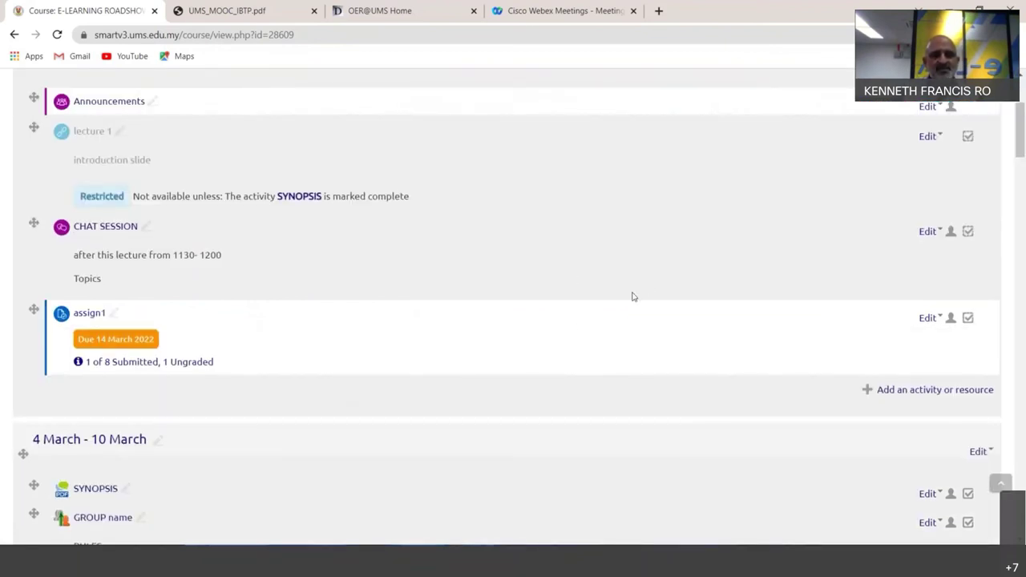
scroll(632, 297, down, 3)
scroll(631, 298, down, 5)
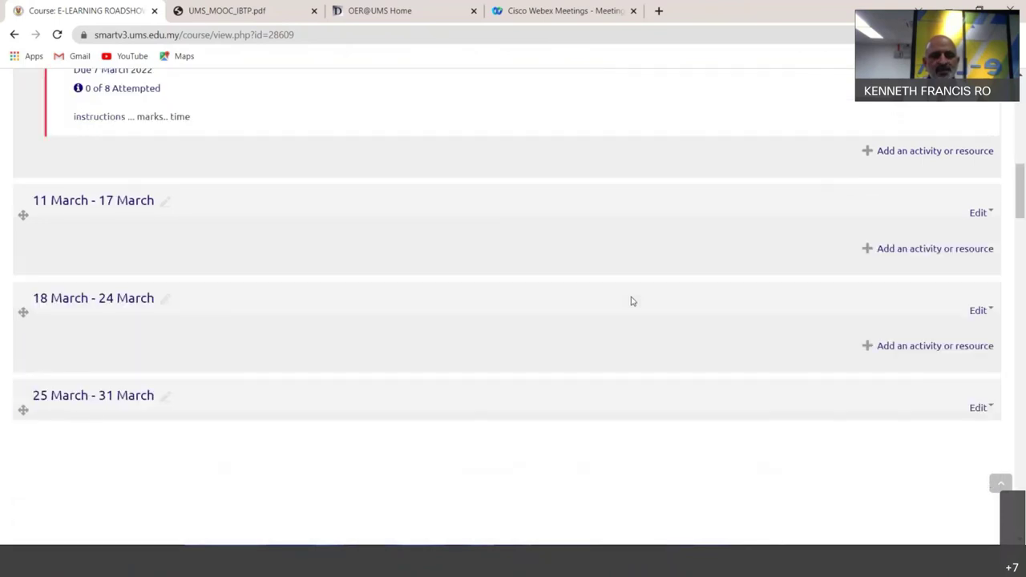
scroll(631, 303, down, 1)
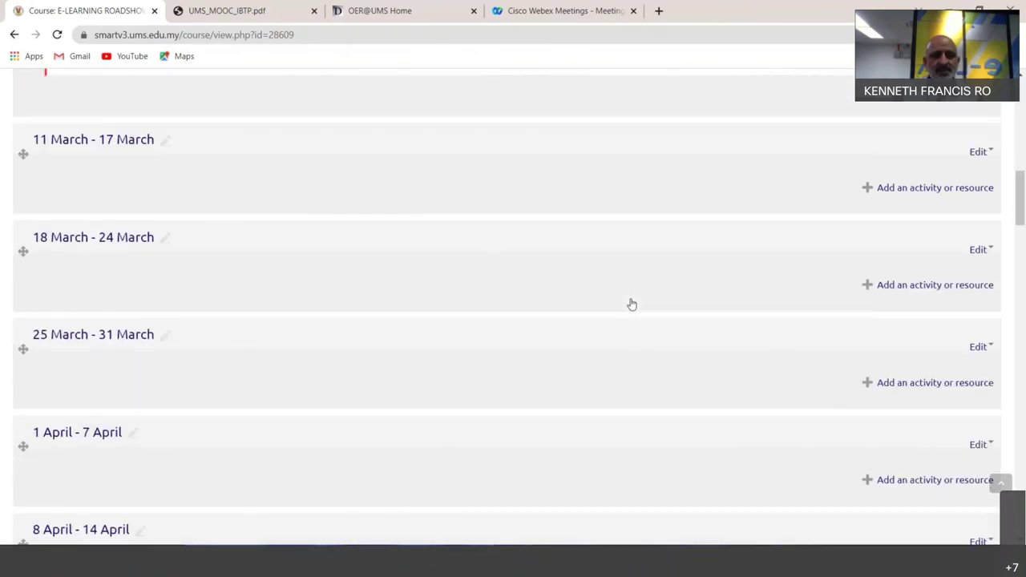
scroll(630, 303, down, 5)
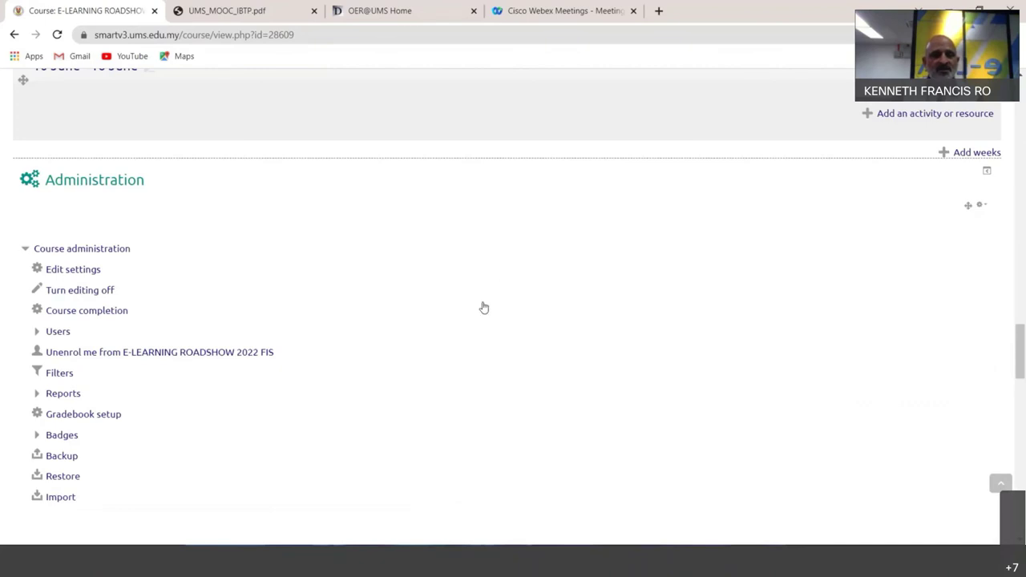
scroll(457, 329, down, 1)
scroll(437, 338, down, 5)
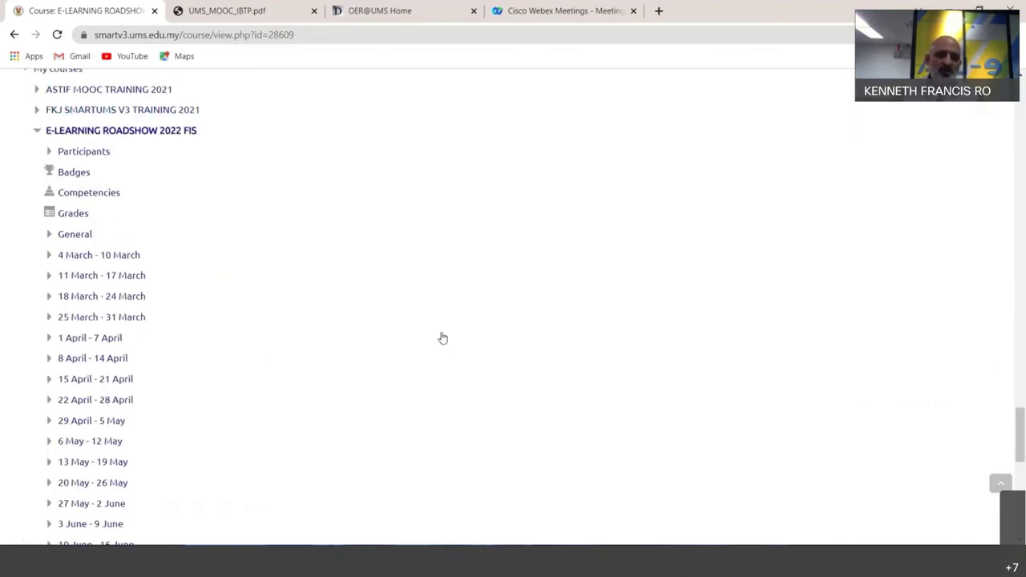
scroll(442, 338, up, 3)
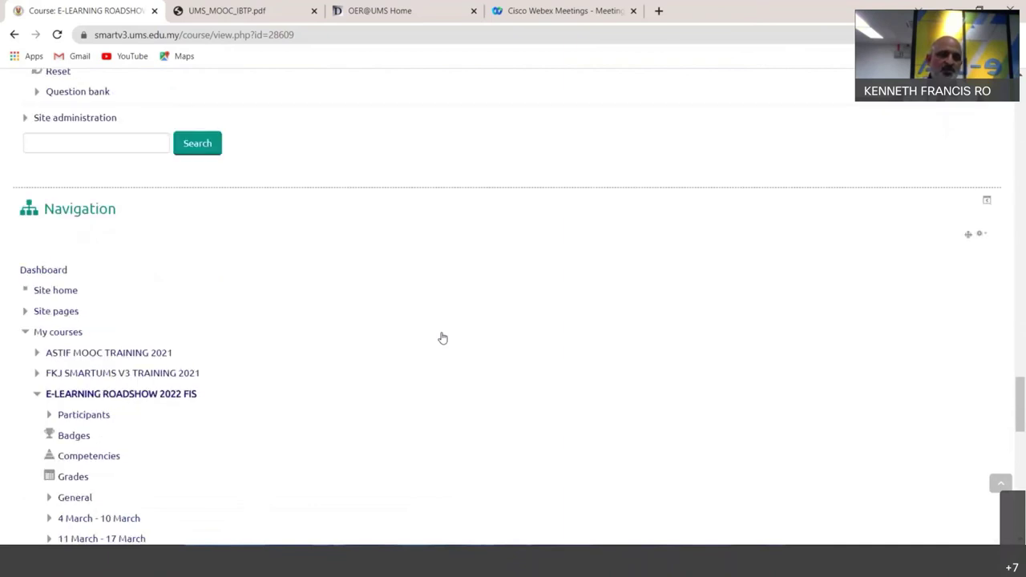
scroll(443, 337, up, 3)
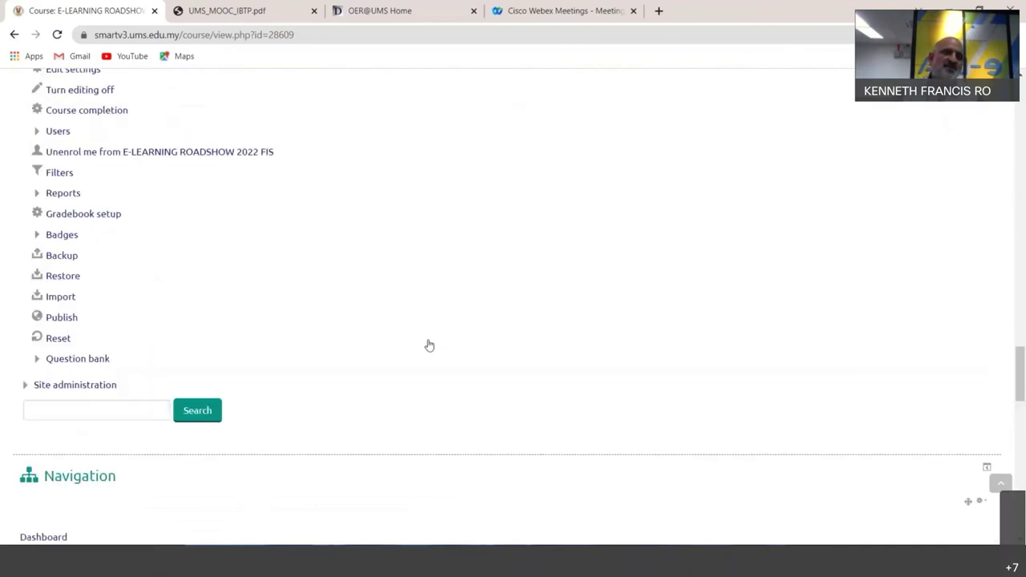
scroll(428, 345, up, 5)
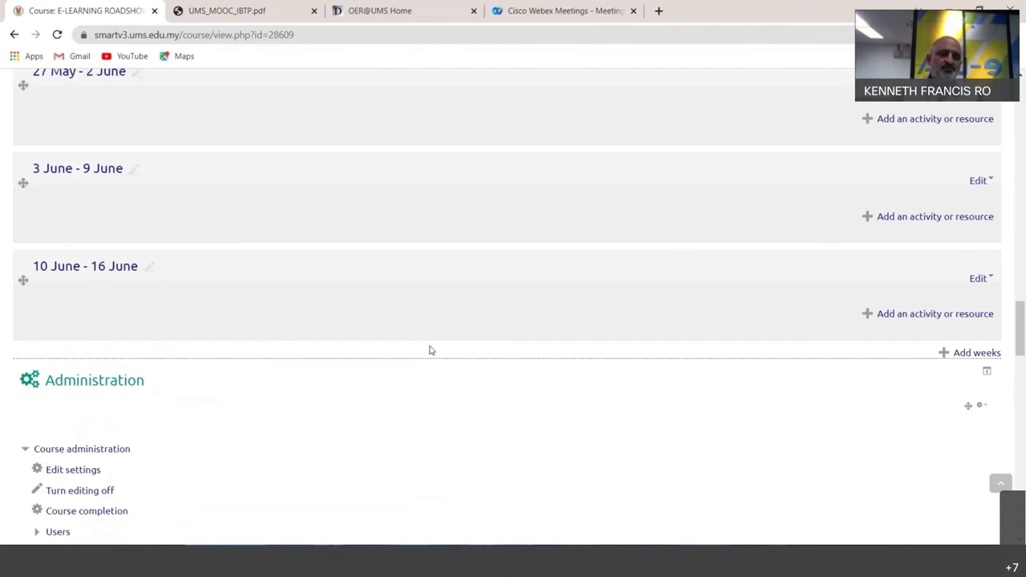
scroll(429, 351, up, 3)
scroll(313, 301, down, 1)
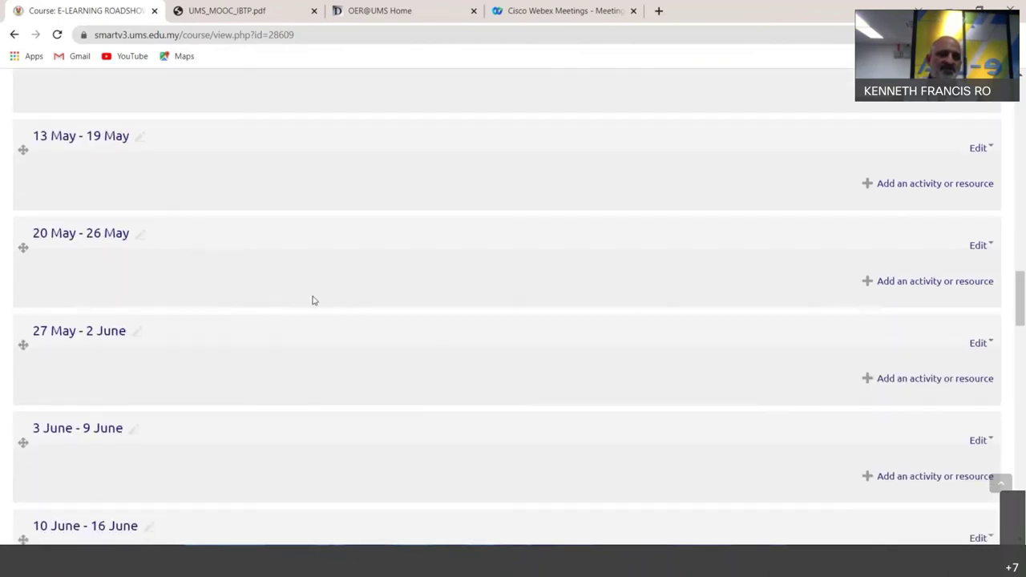
scroll(314, 302, up, 1)
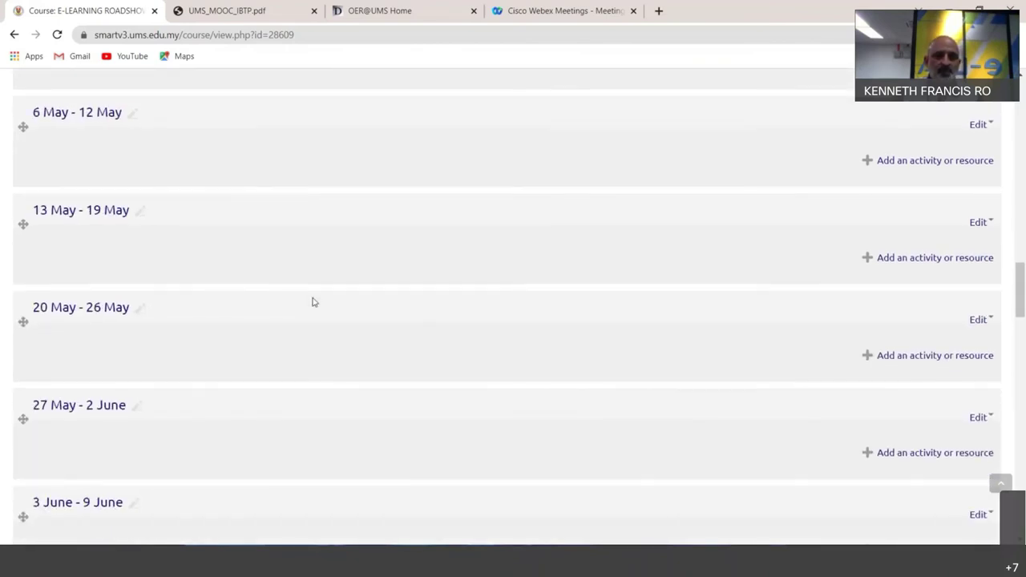
scroll(312, 302, down, 3)
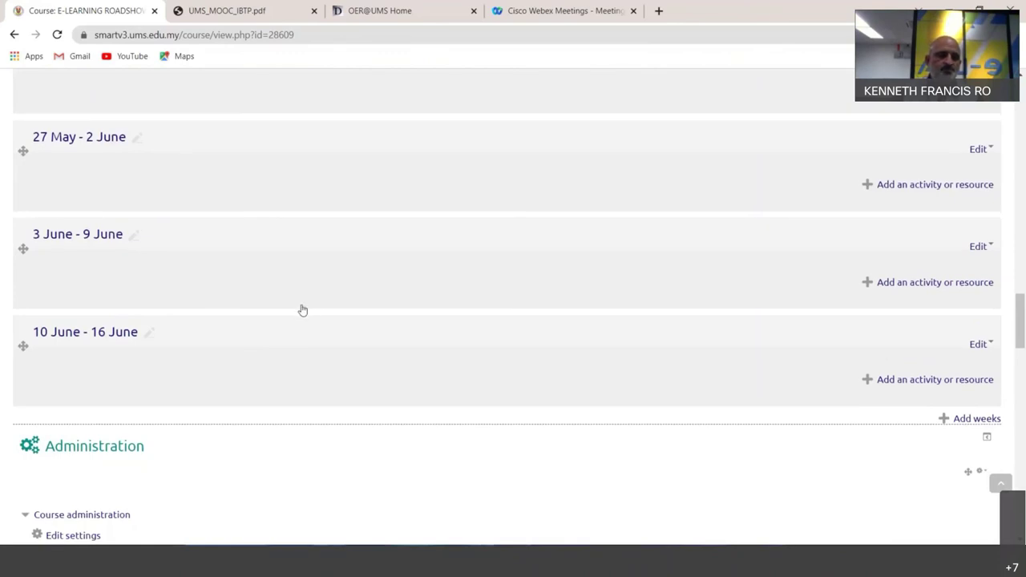
scroll(302, 310, down, 1)
scroll(274, 389, down, 3)
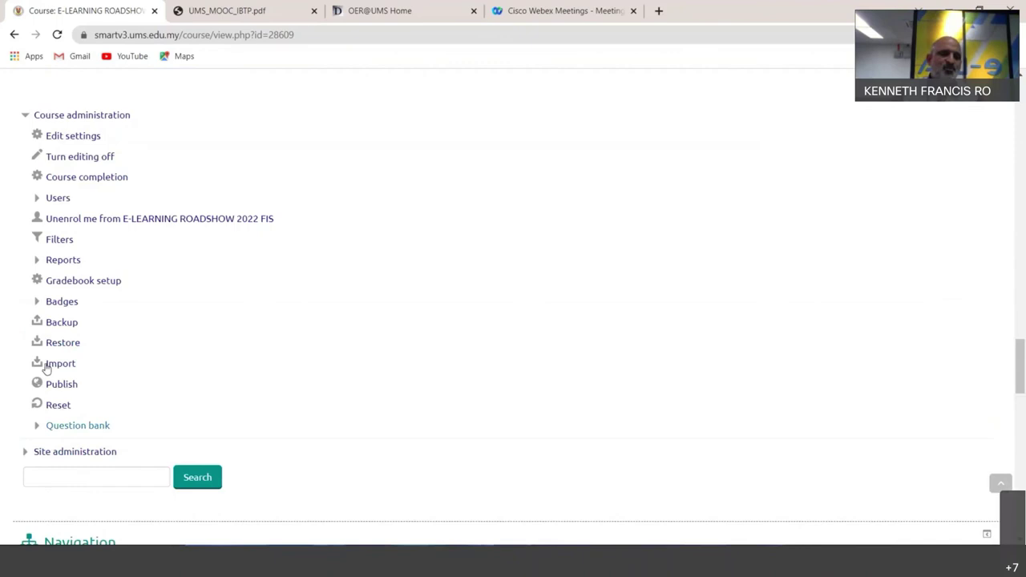
Step: Open the Number of active students chart under Reports > Analytics Graphs
click(54, 263)
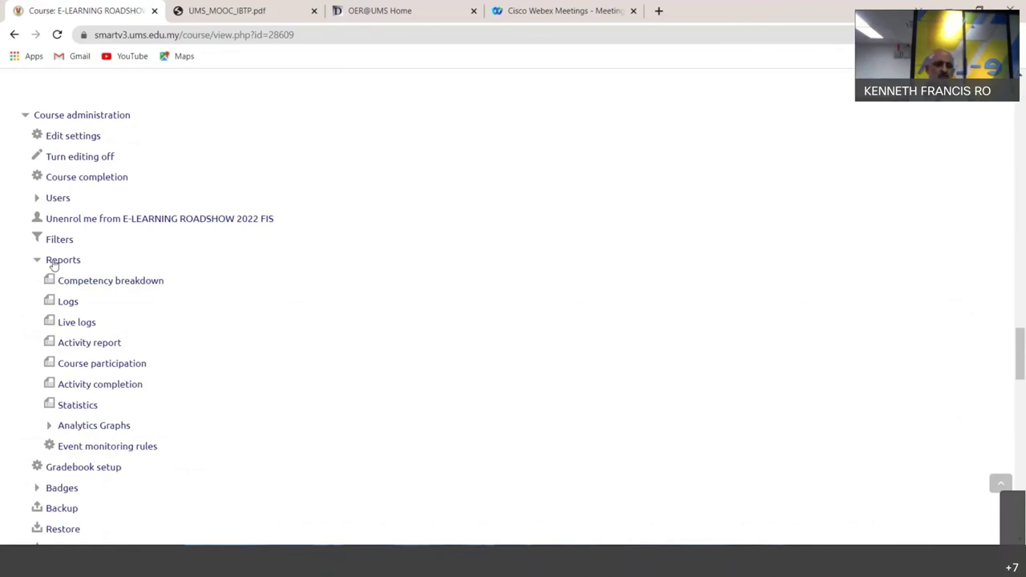
click(102, 427)
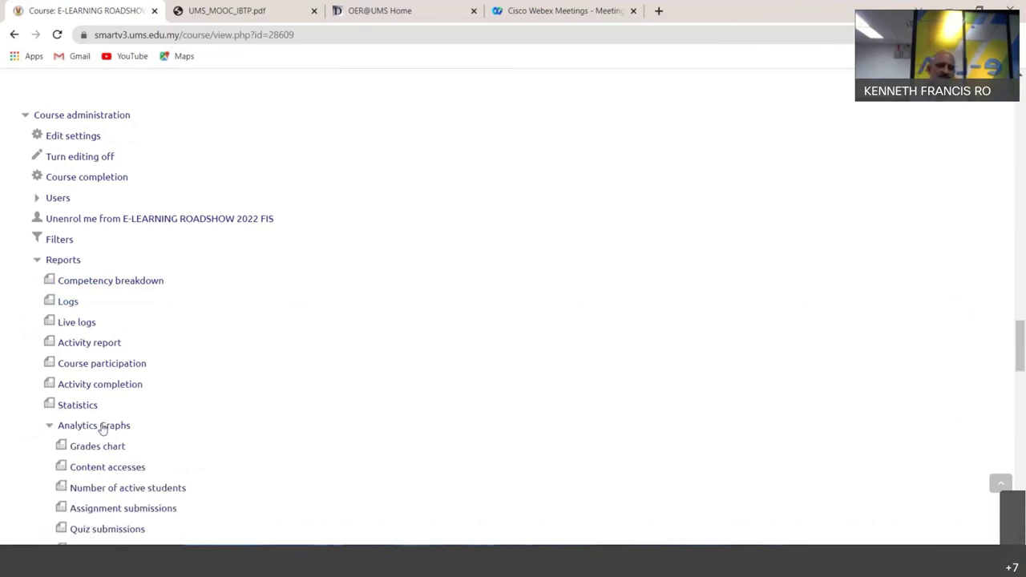
click(254, 424)
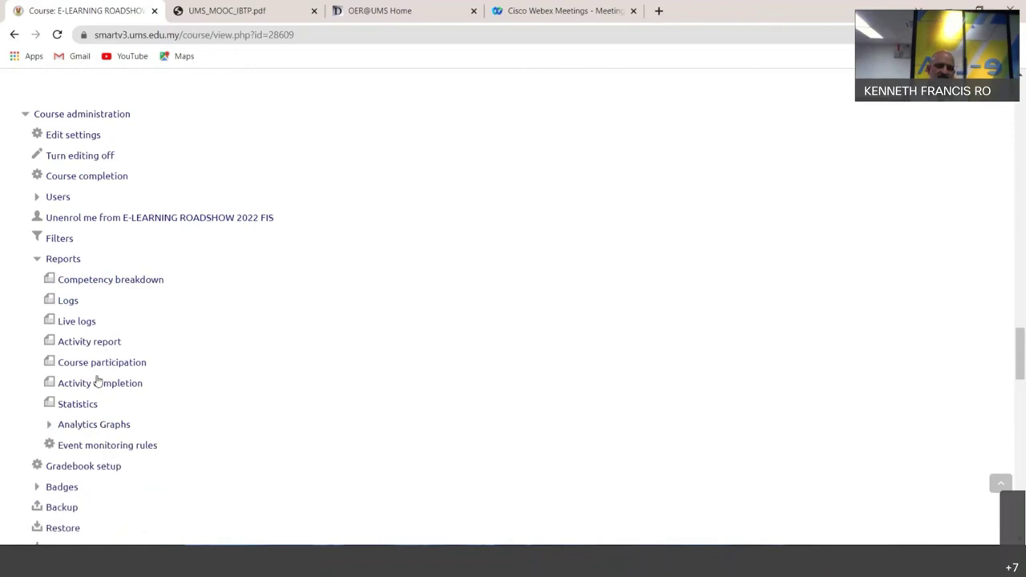
scroll(101, 383, down, 1)
scroll(80, 429, down, 3)
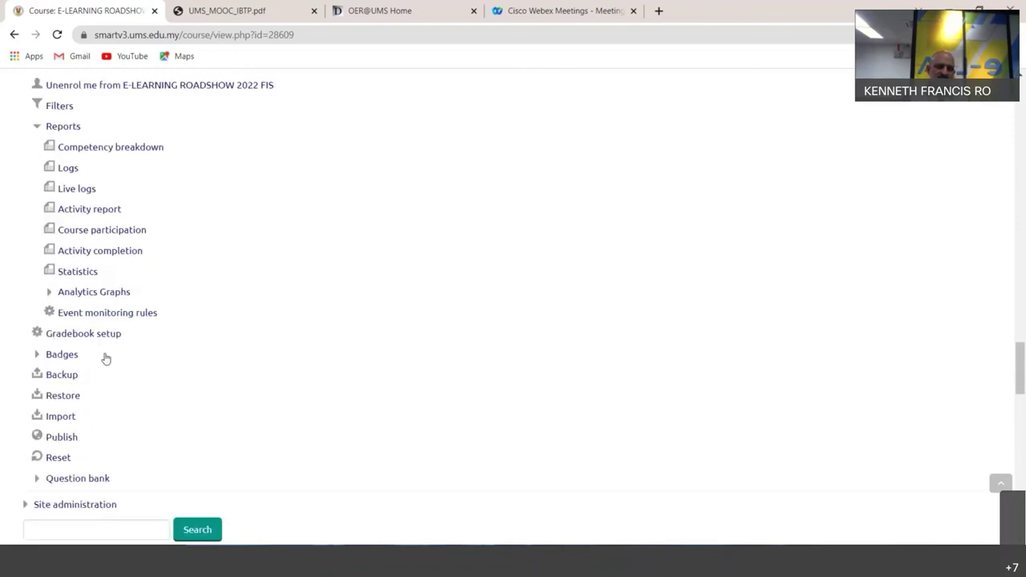
click(85, 293)
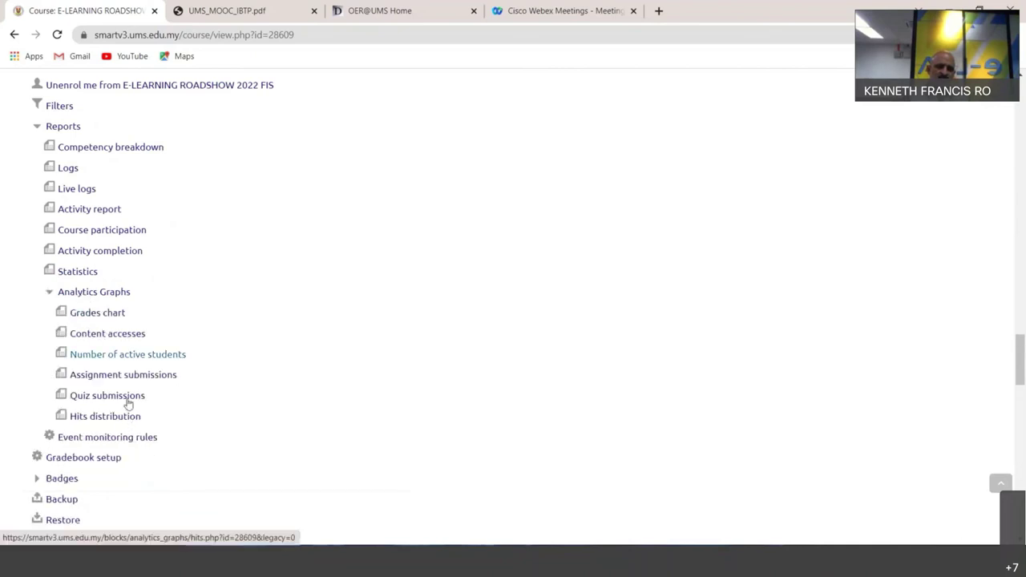
click(135, 359)
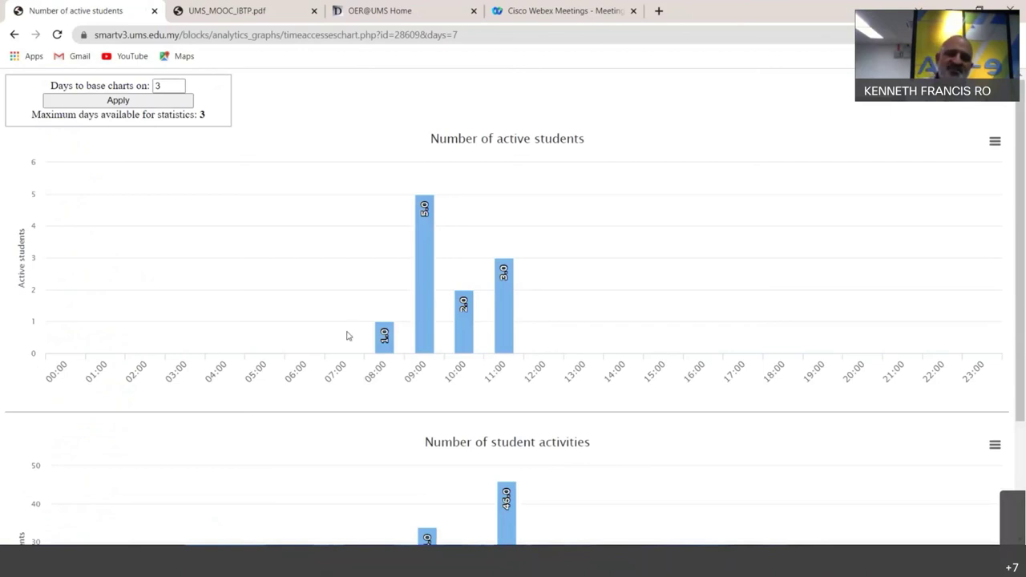
scroll(426, 424, down, 2)
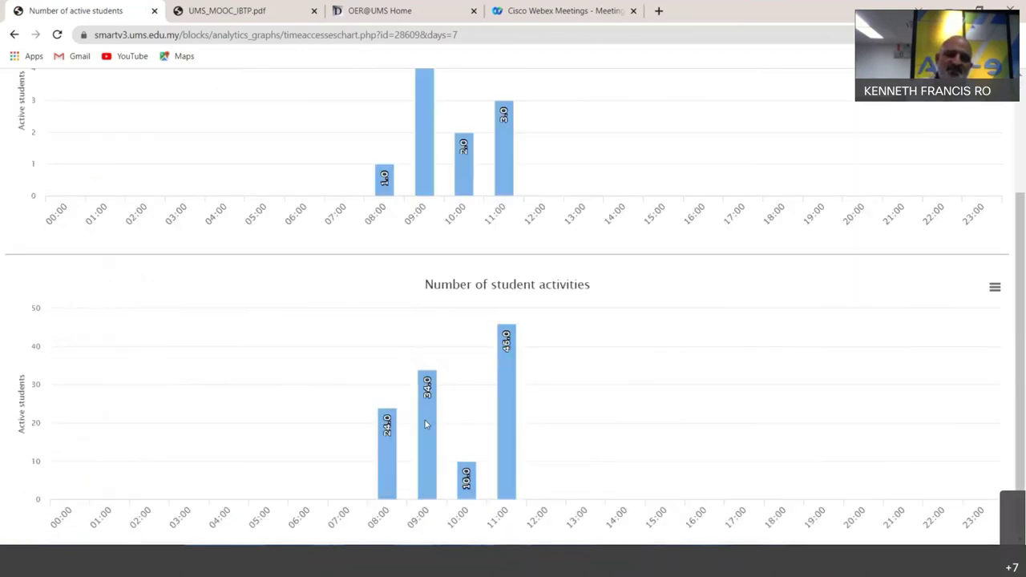
click(506, 475)
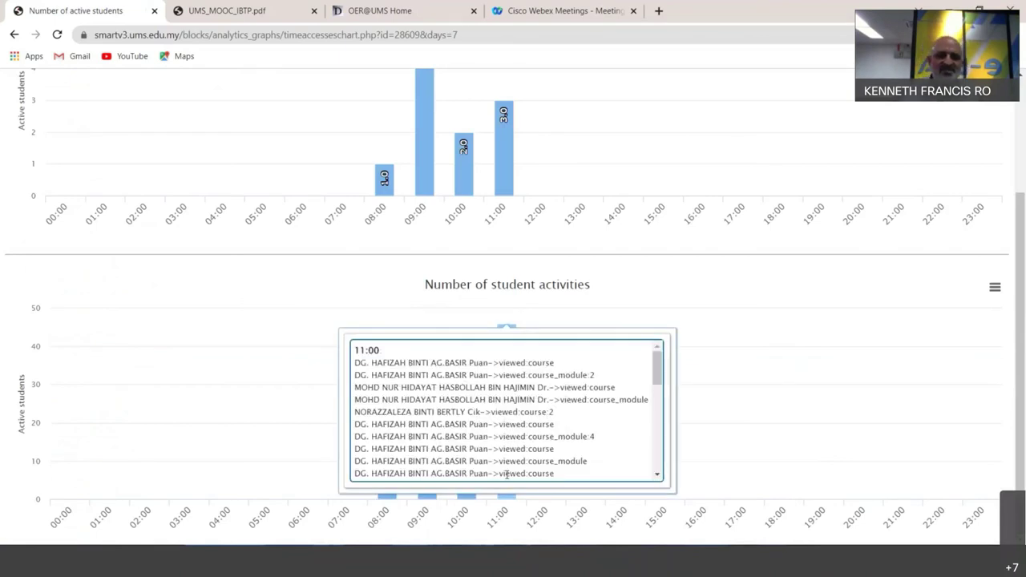
scroll(615, 389, down, 1)
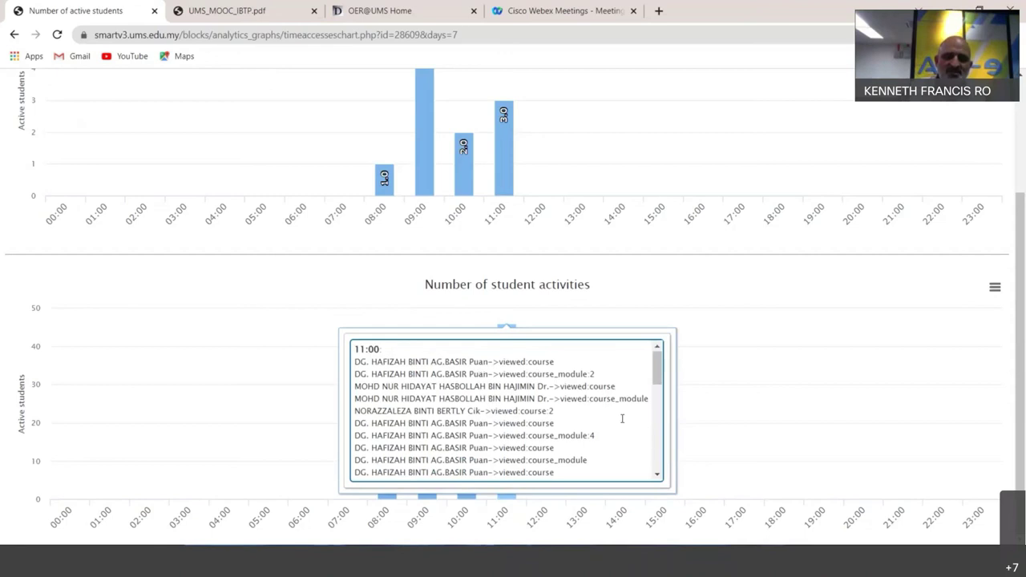
scroll(621, 426, down, 5)
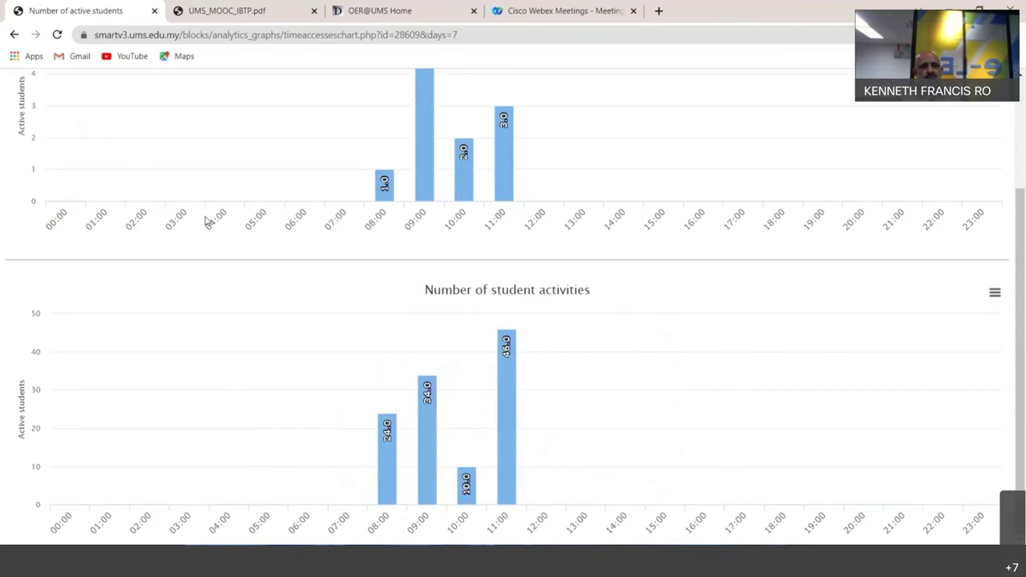
scroll(205, 220, up, 1)
scroll(207, 222, up, 3)
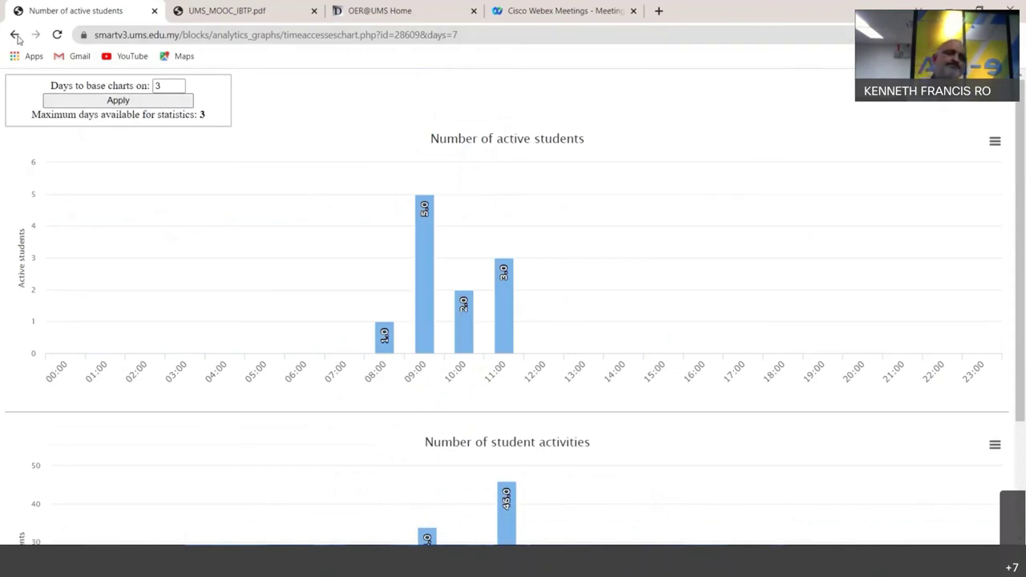
Step: Go back from the chart to the top of the E-LEARNING ROADSHOW 2022 FIS course page
click(15, 36)
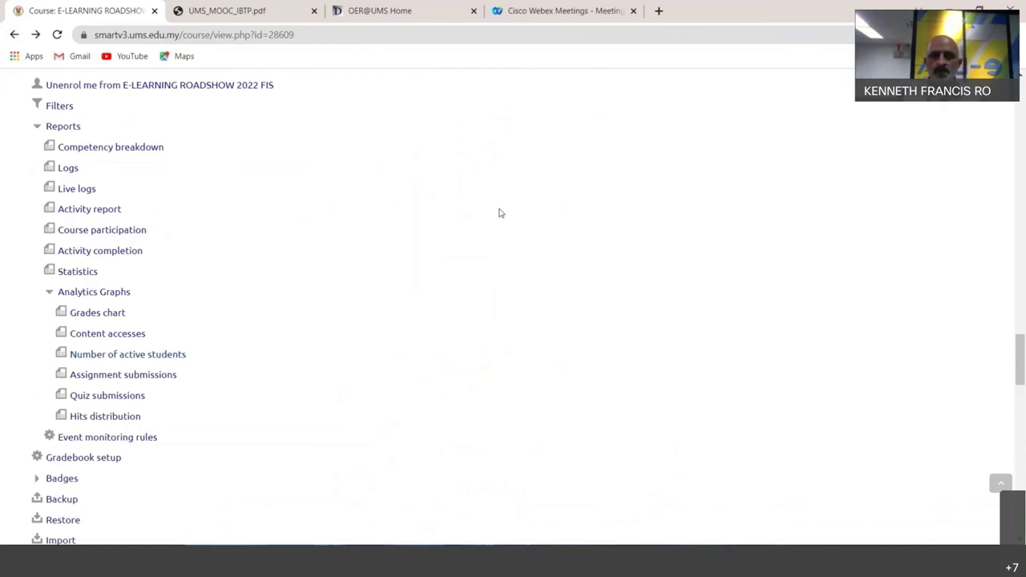
scroll(499, 212, up, 10)
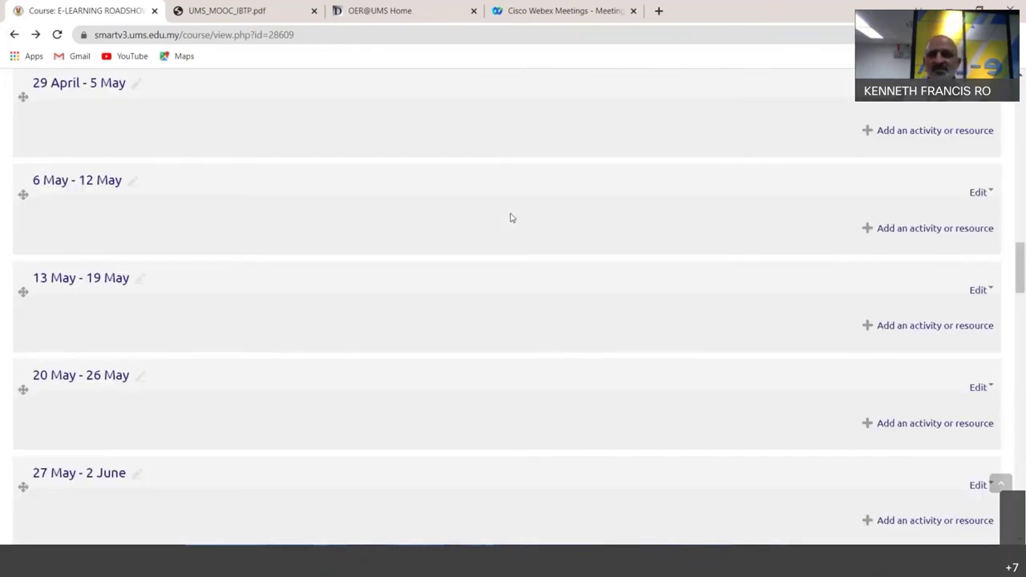
scroll(511, 217, up, 4)
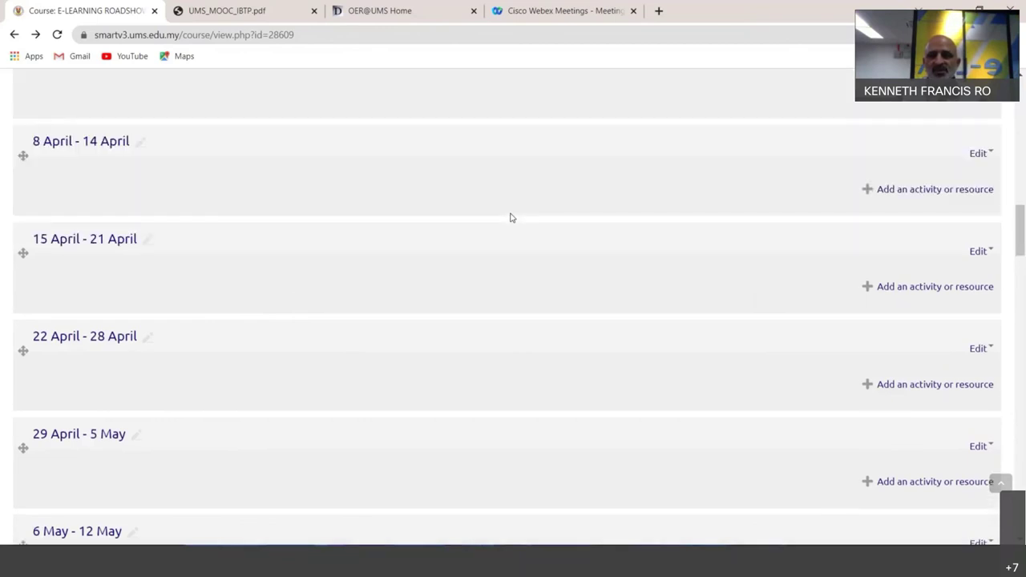
scroll(511, 218, up, 9)
scroll(510, 218, up, 4)
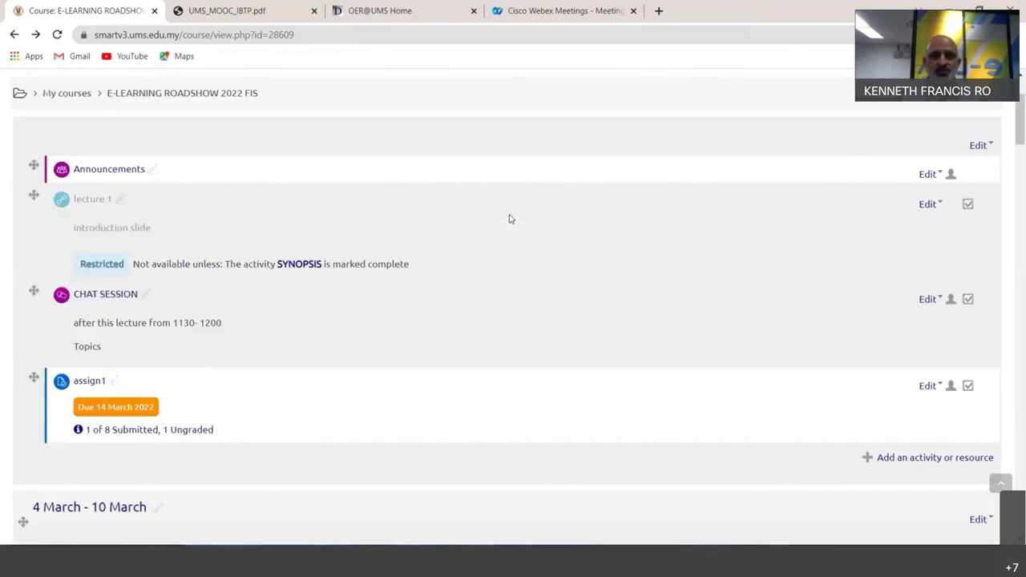
scroll(510, 218, up, 2)
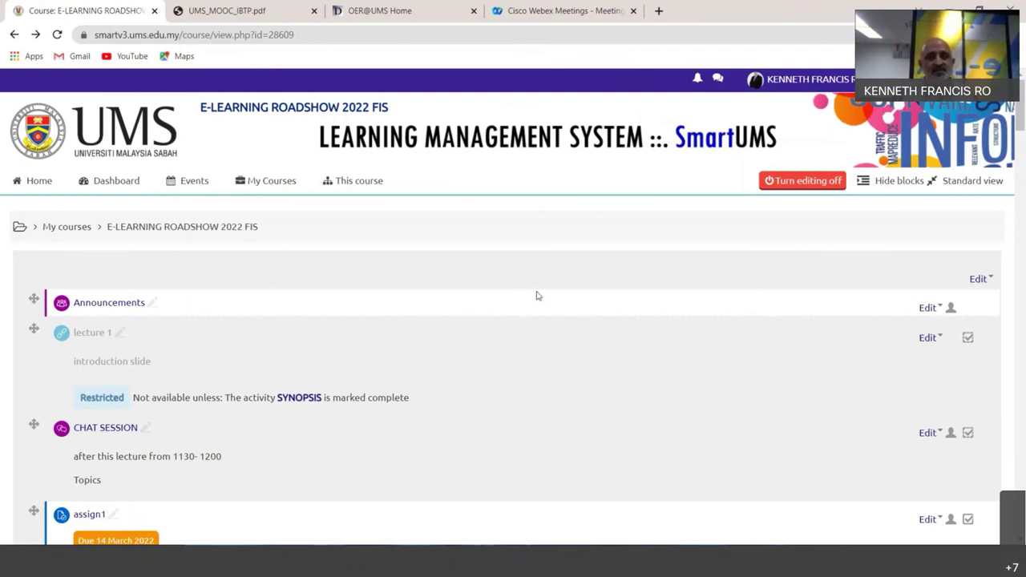
Step: Switch to the UMS_MOOC_IBTP.pdf slides and jump to page 1, the title slide
click(365, 12)
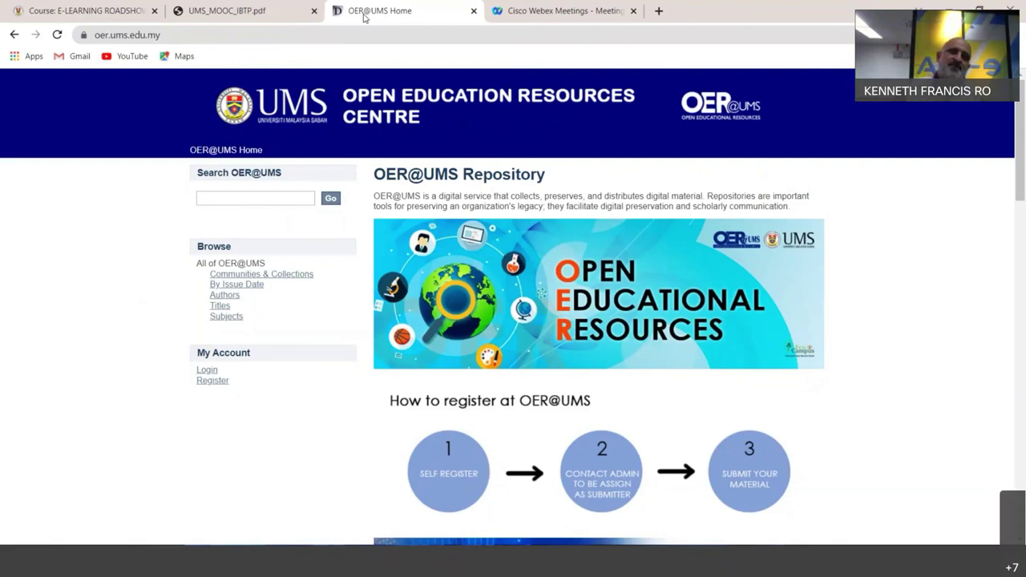
click(260, 10)
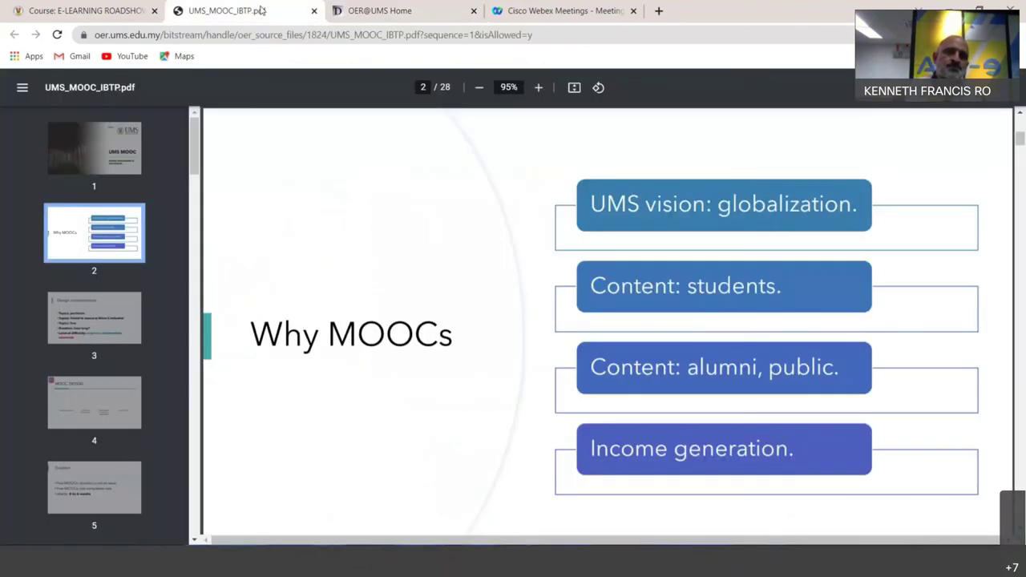
click(100, 149)
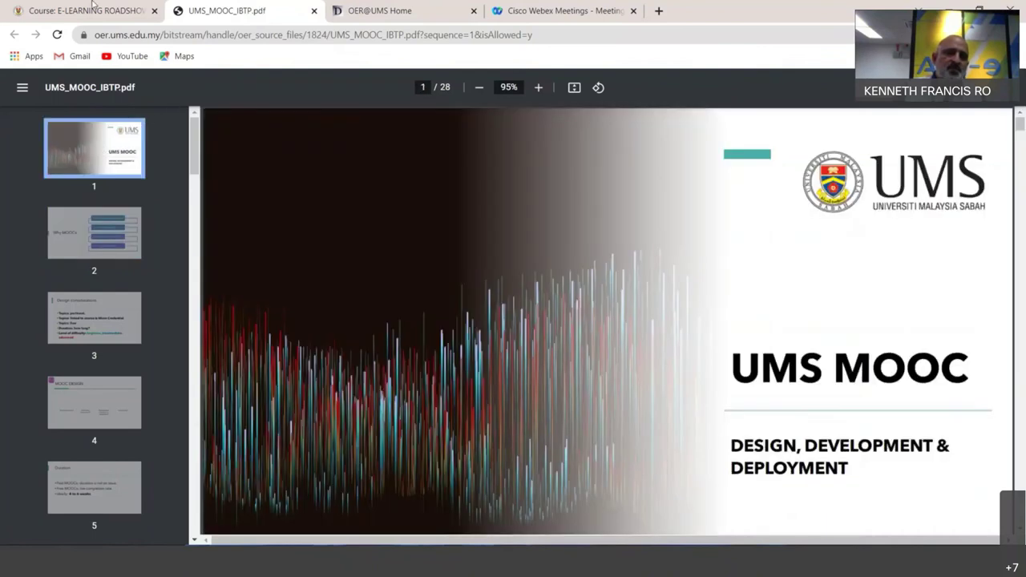